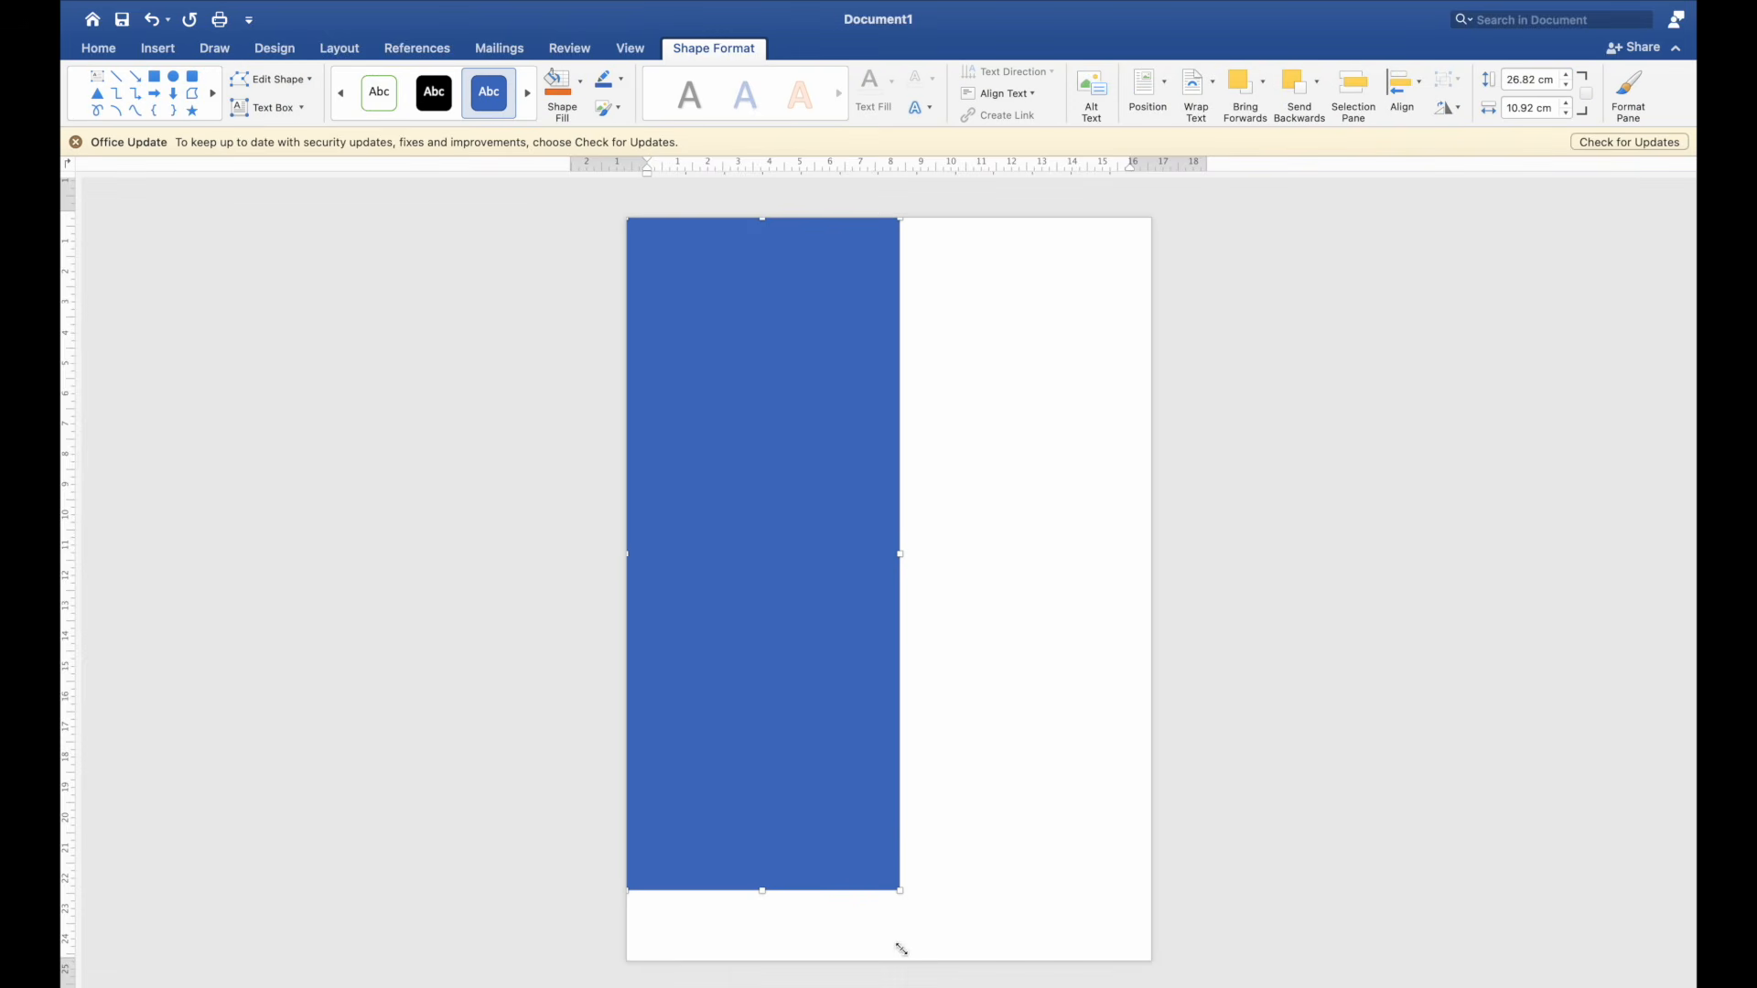
Step: Resize the blue rectangle to full page height and about 9.56 cm wide, and fill it with a darker, muted blue
drag(763, 892, 759, 965)
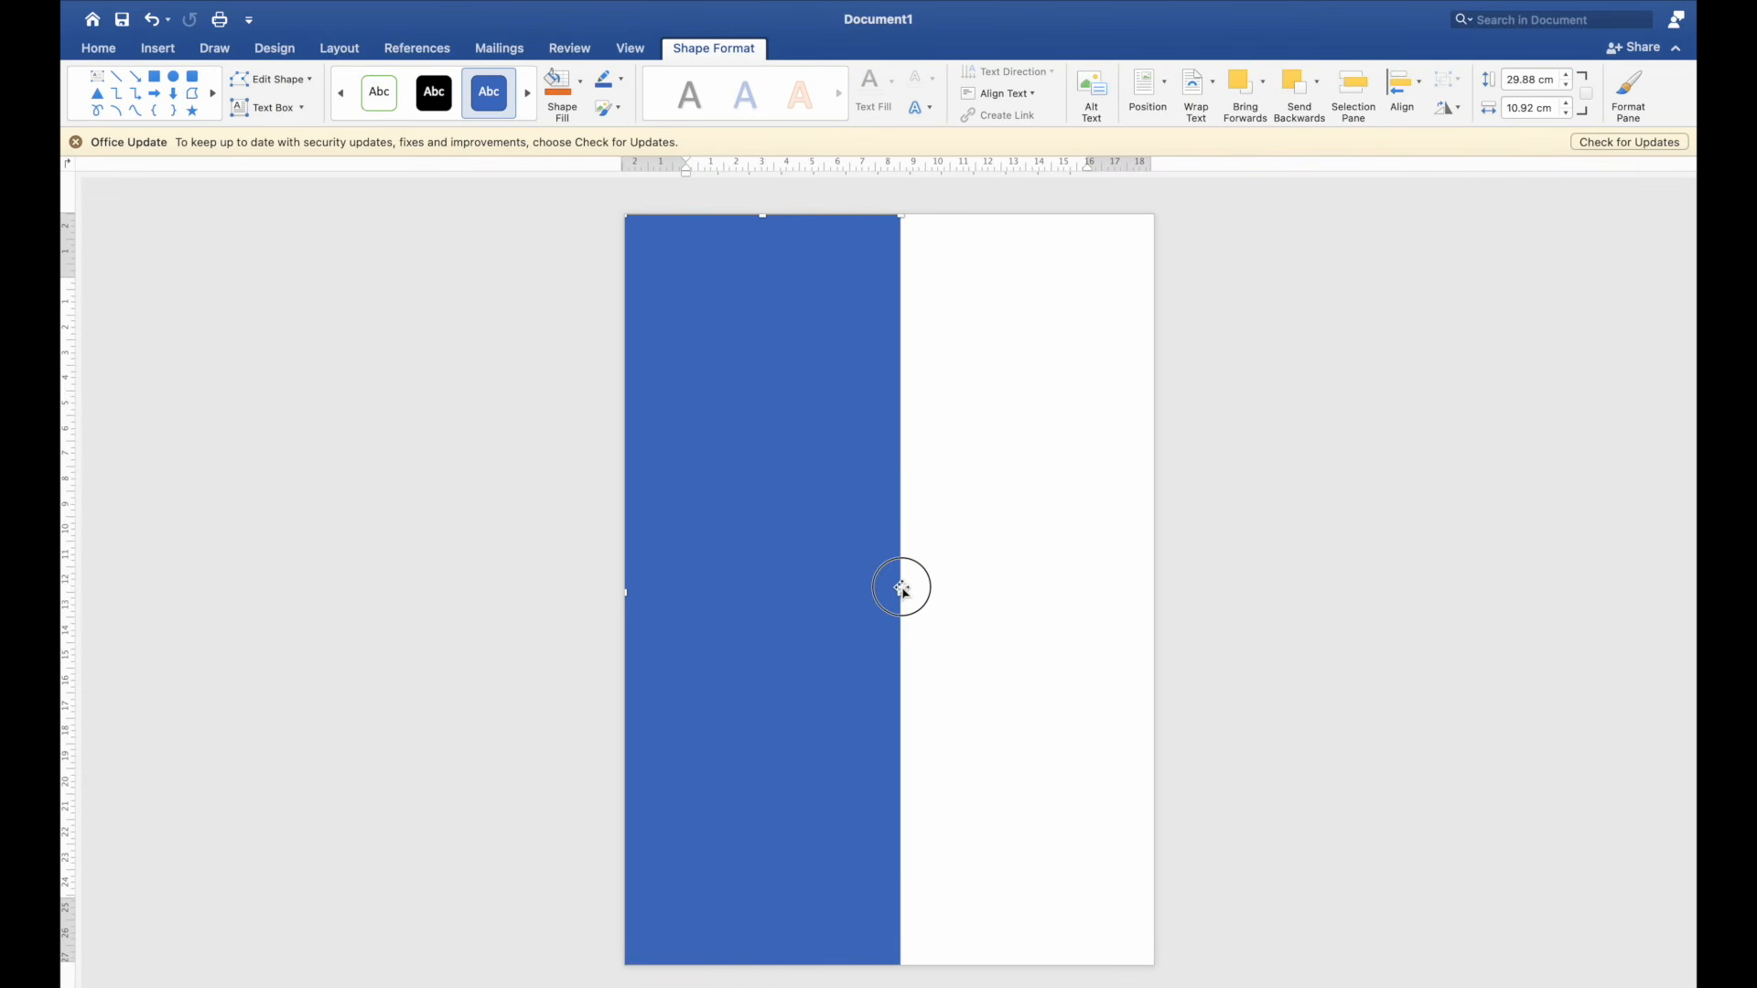
drag(901, 596, 867, 596)
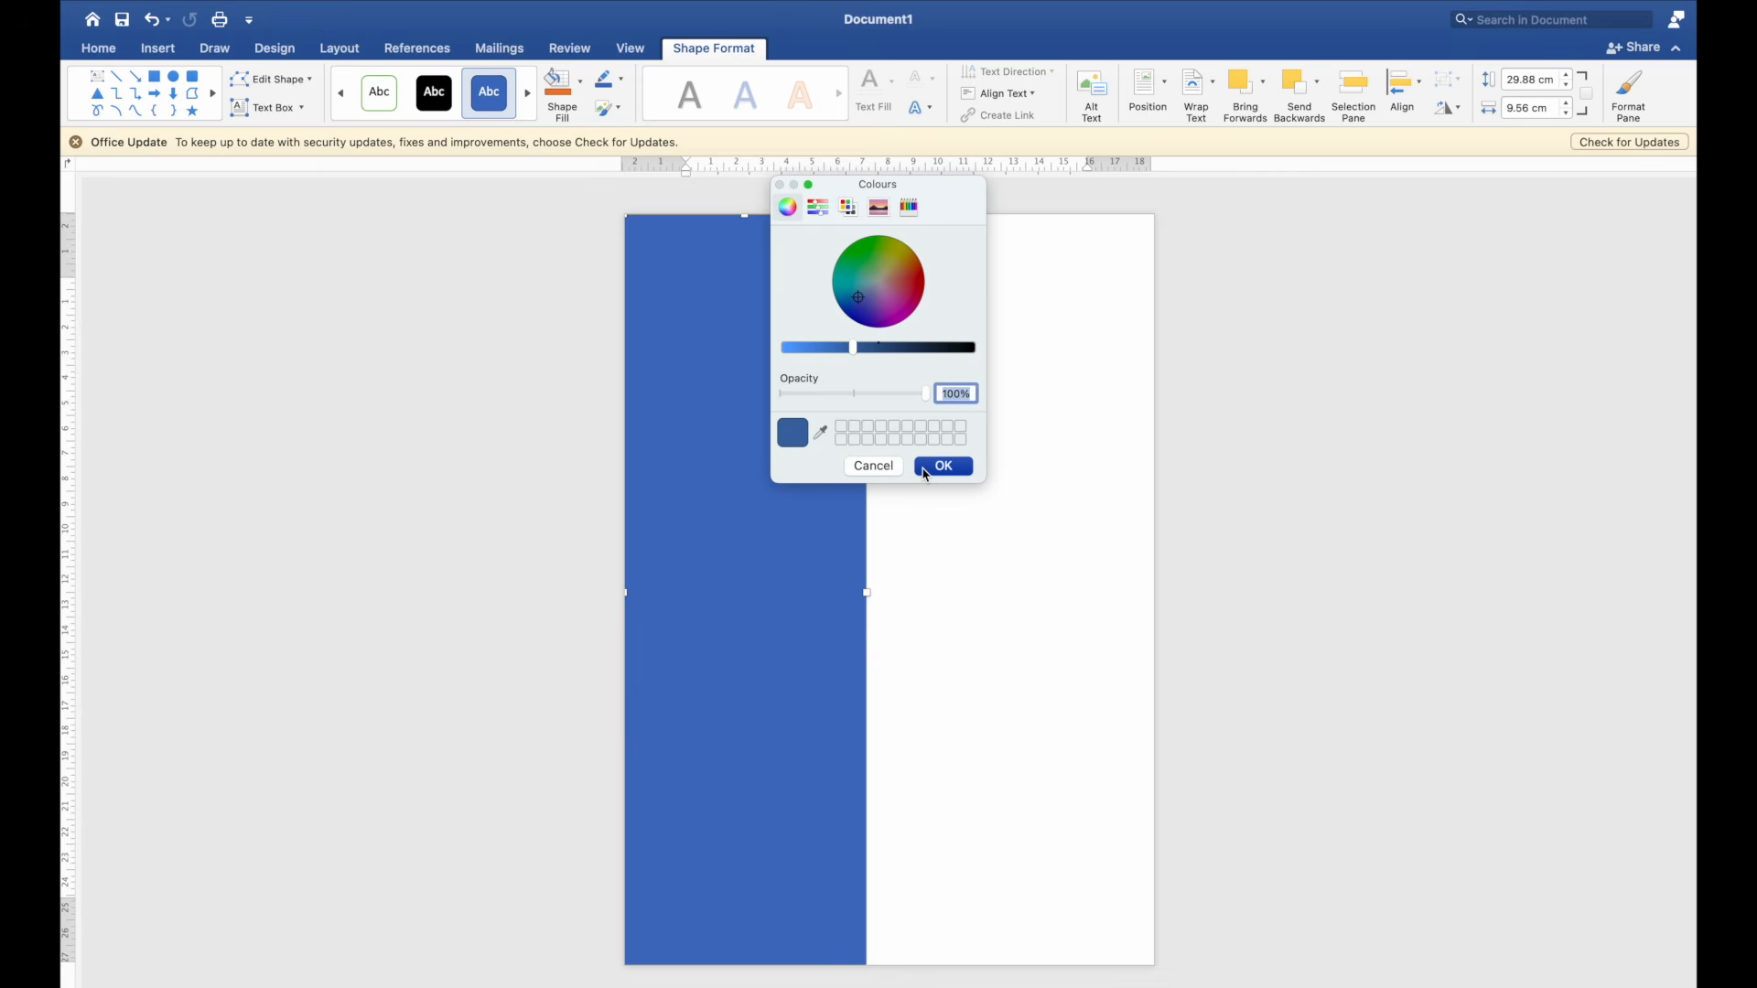
click(942, 467)
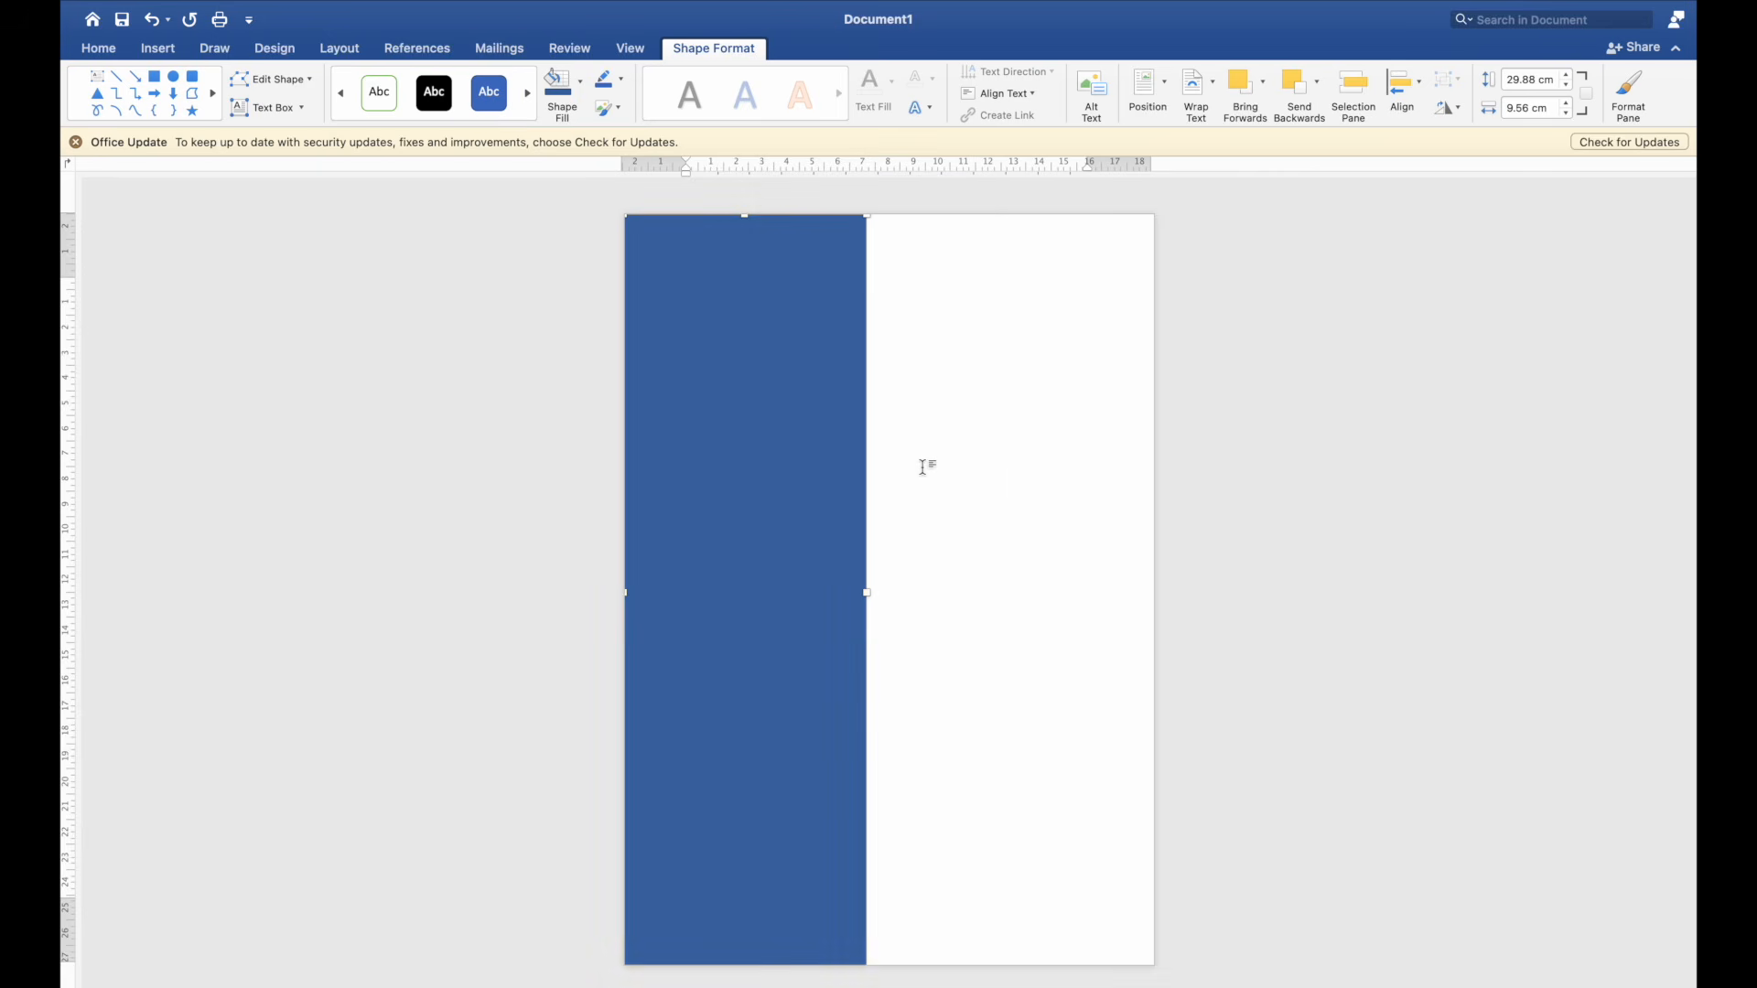
click(1122, 390)
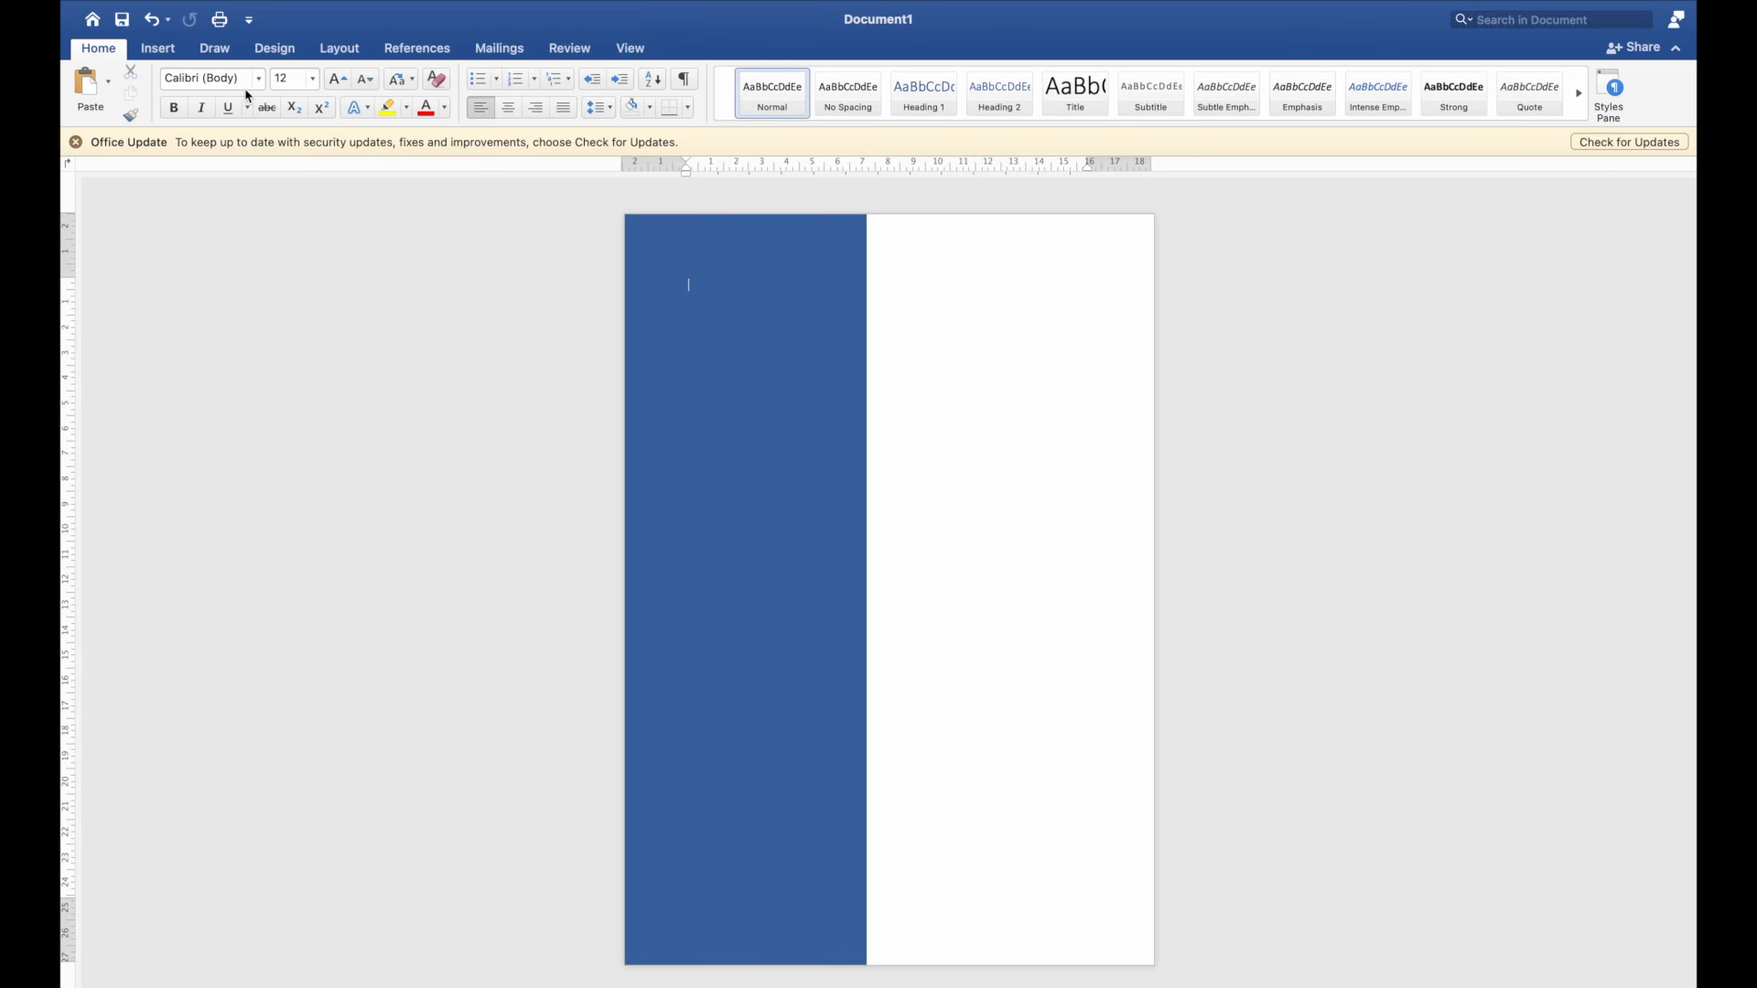
Step: Insert the picture corporate.jpg from the Dummy Profile IMG folder into the document
click(158, 47)
click(290, 83)
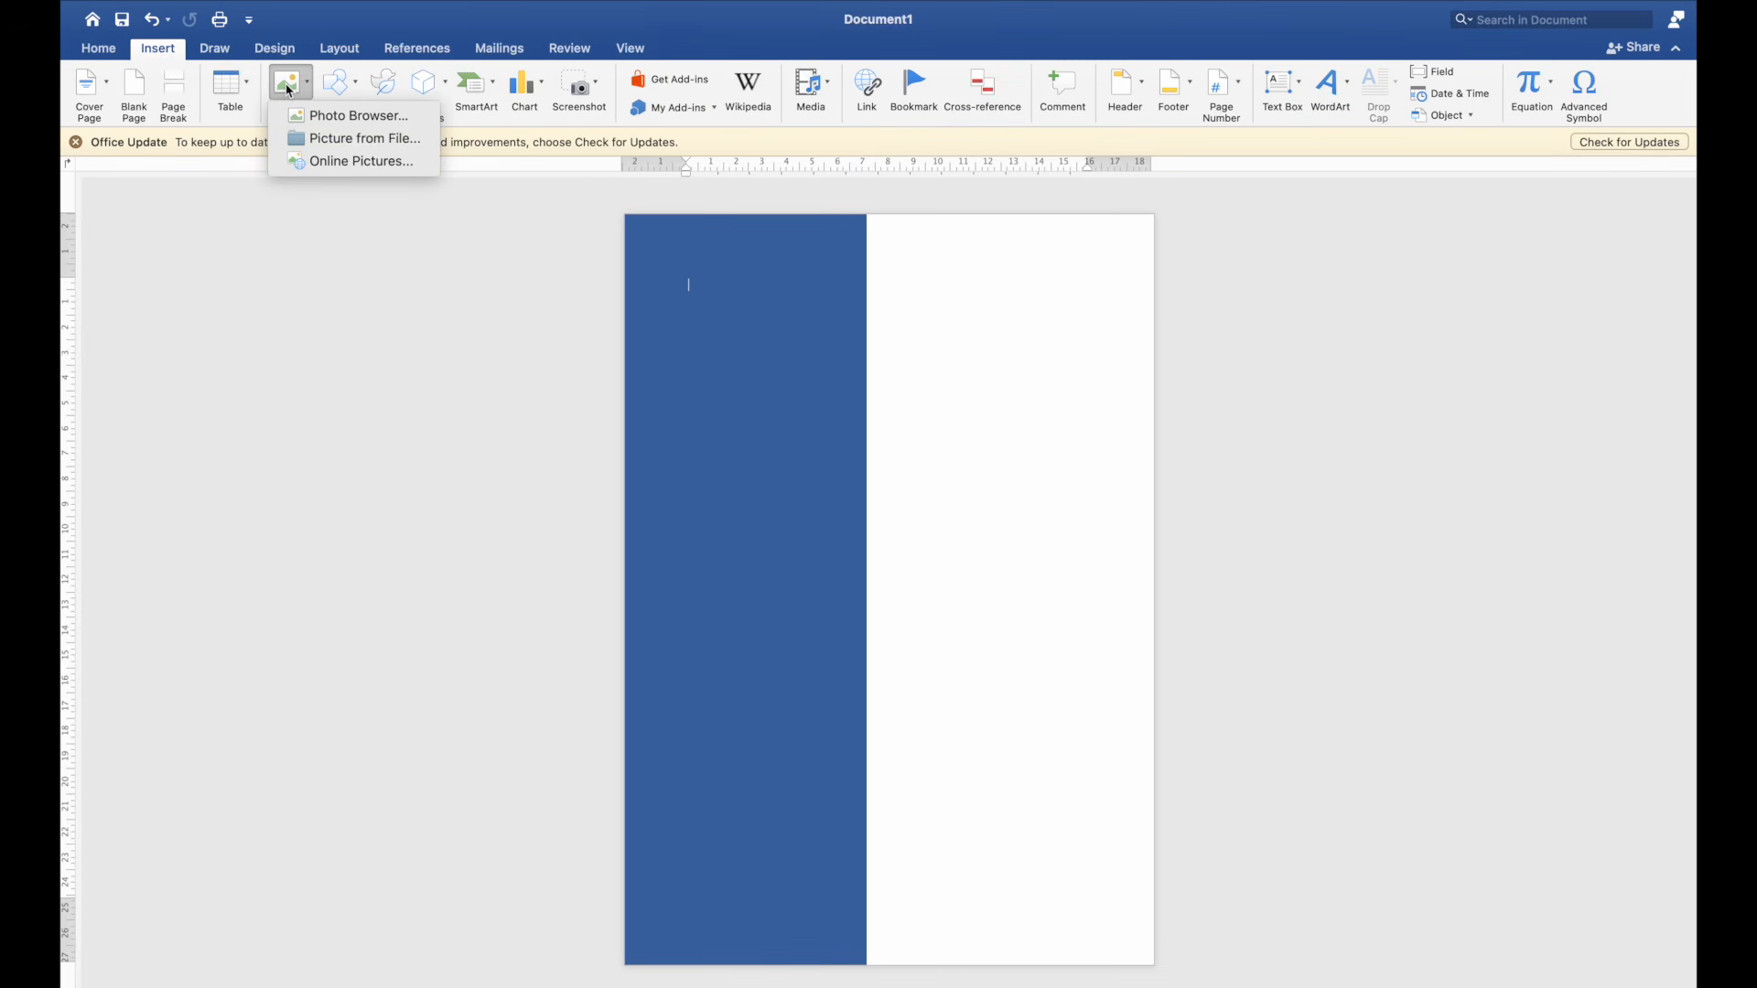
click(355, 139)
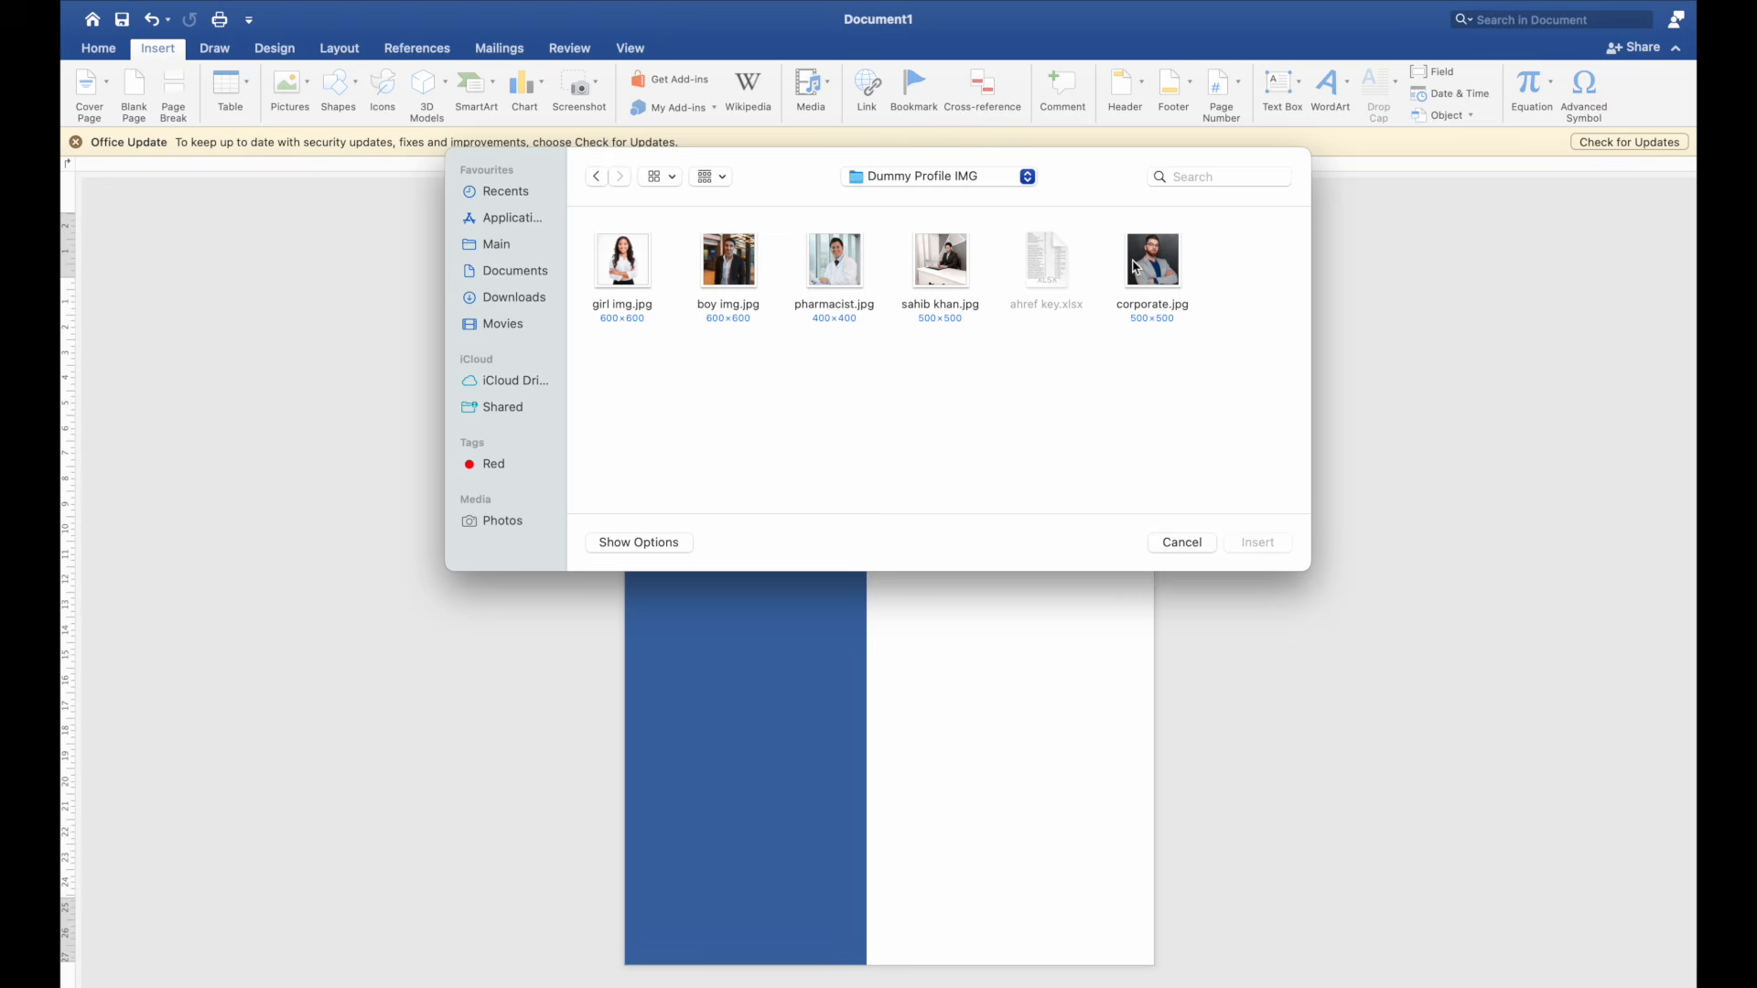
click(1153, 269)
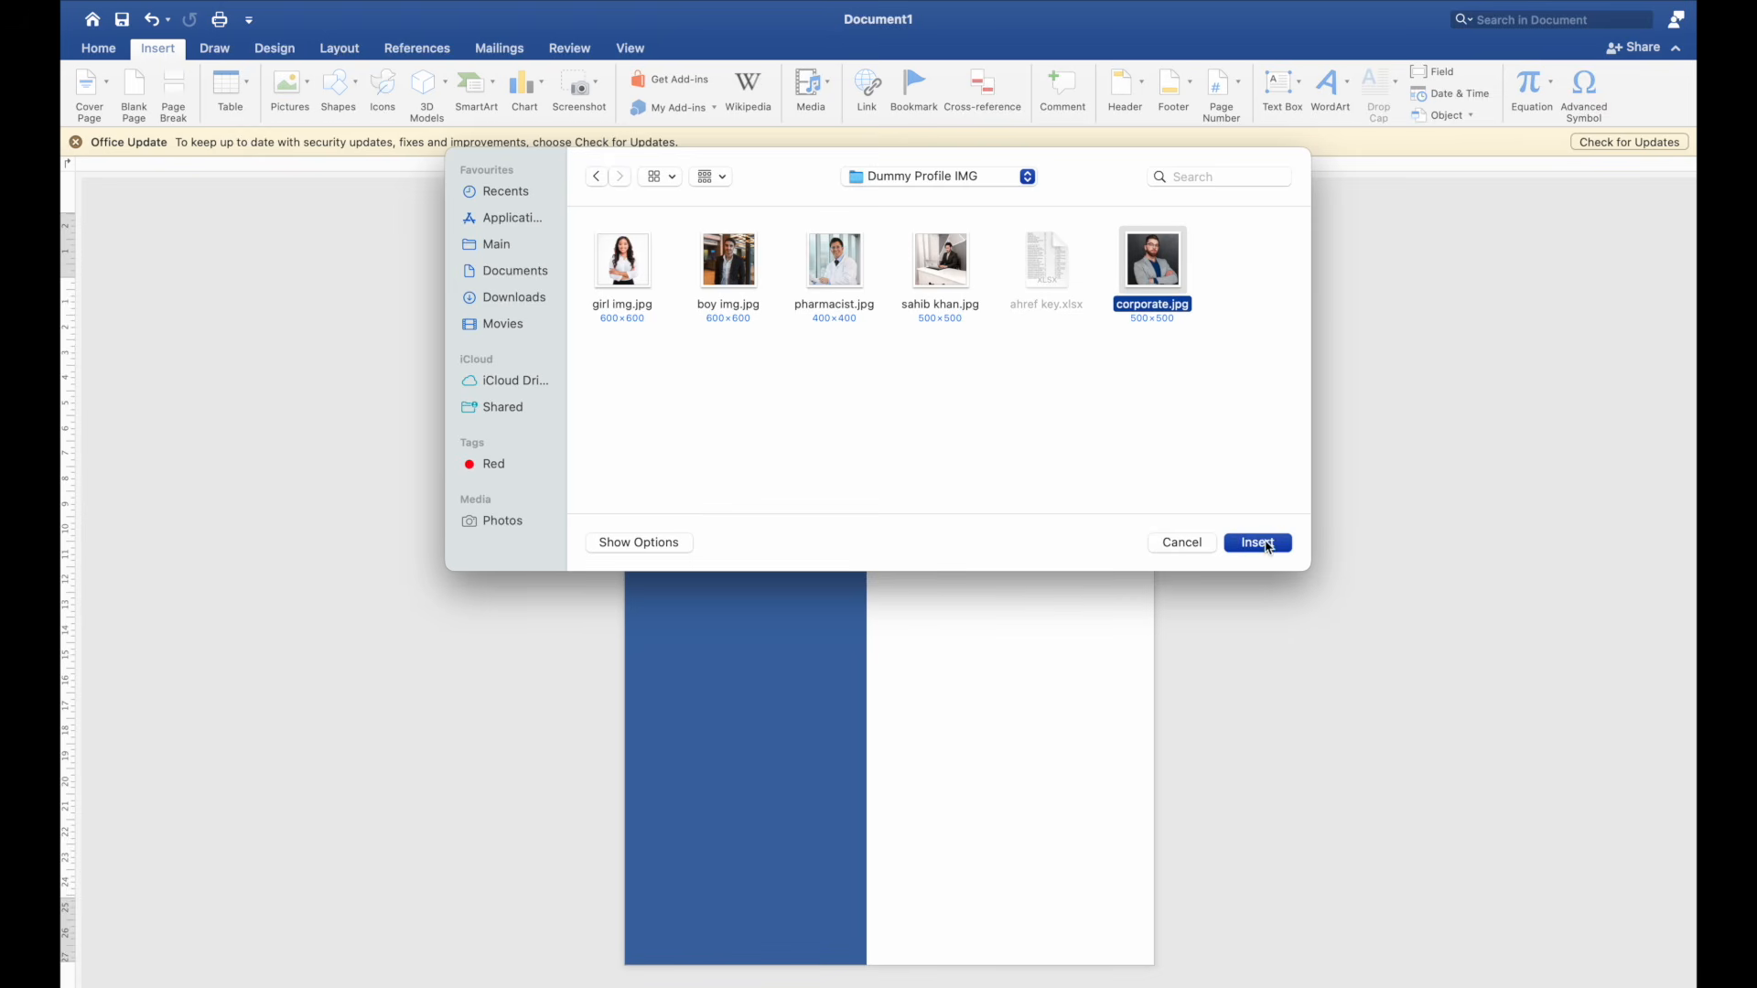
click(1267, 545)
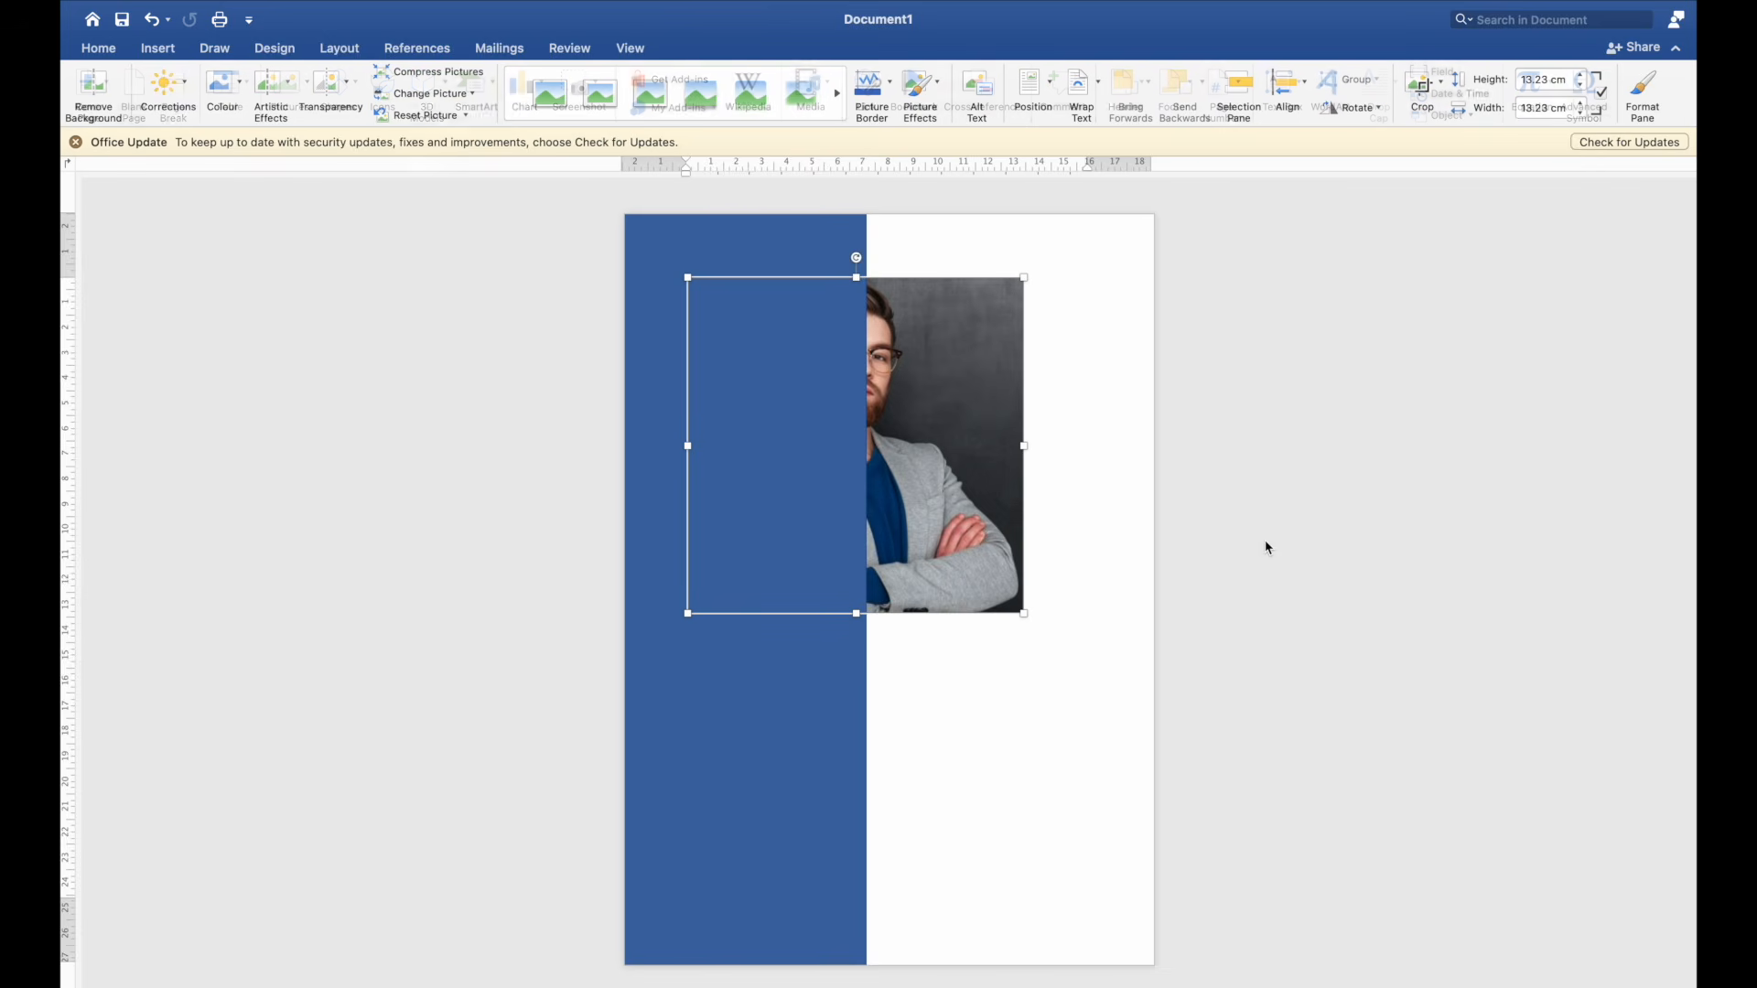
Step: Set the portrait's text wrapping so that it sits in front of the blue rectangle
right_click(857, 283)
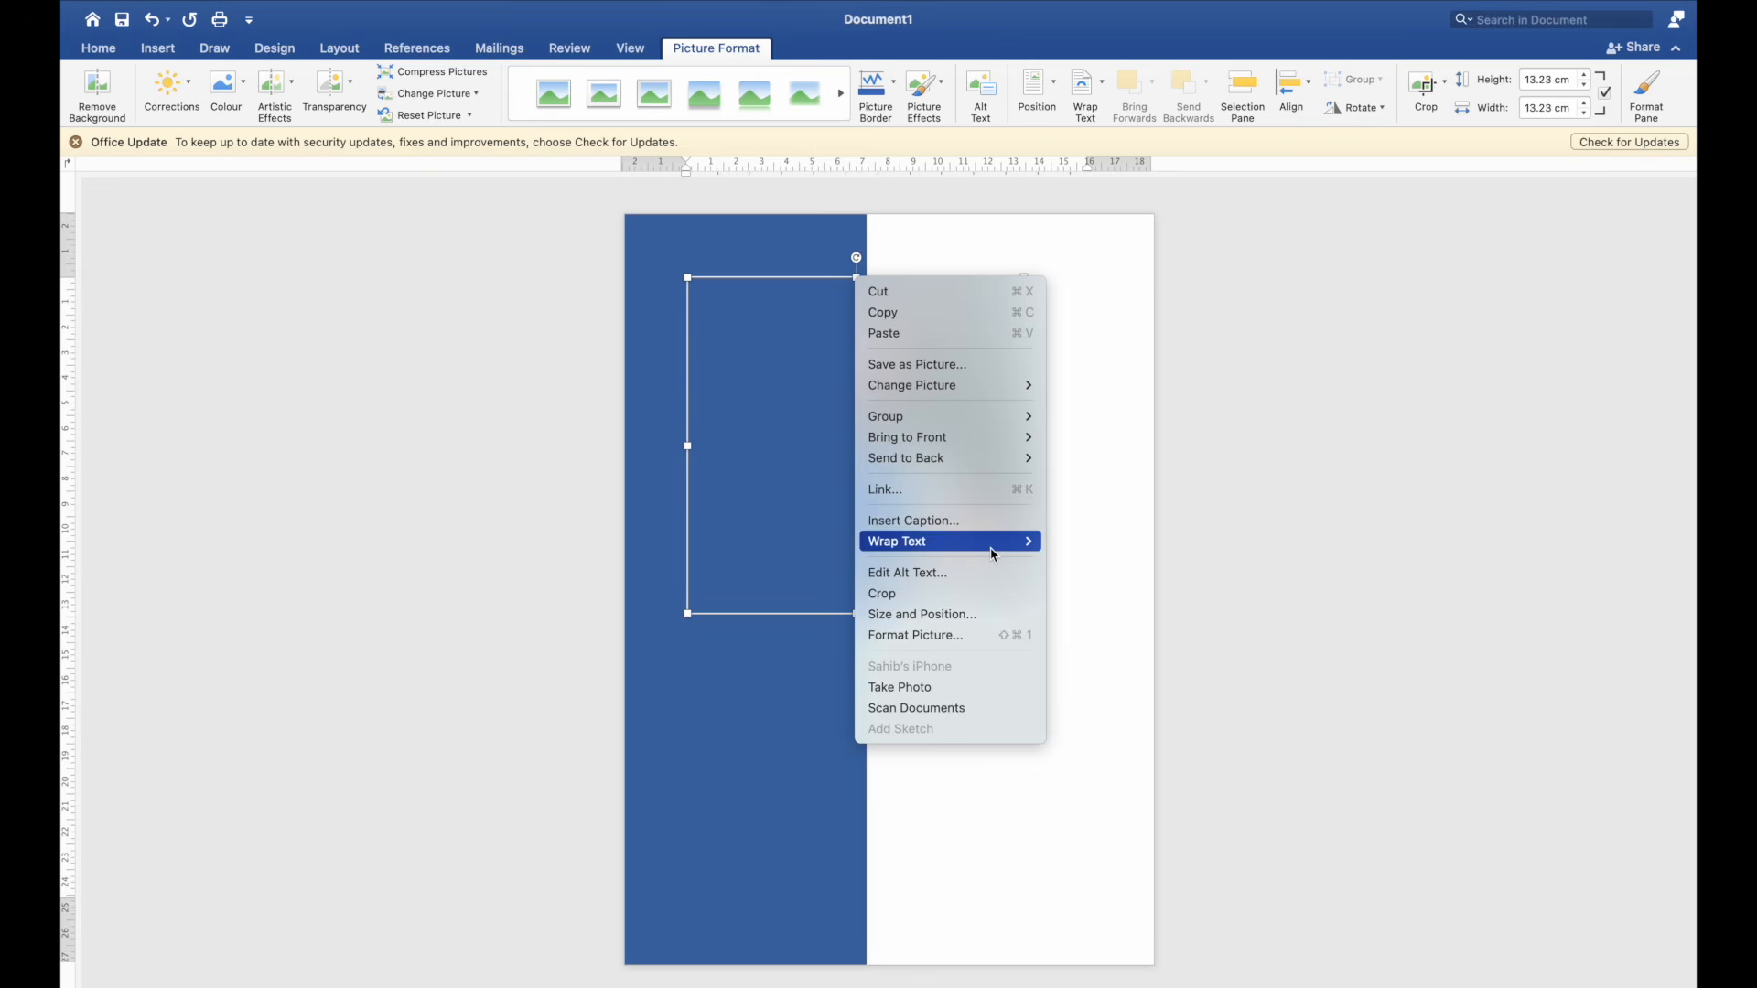
mouse_move(992, 545)
click(1110, 722)
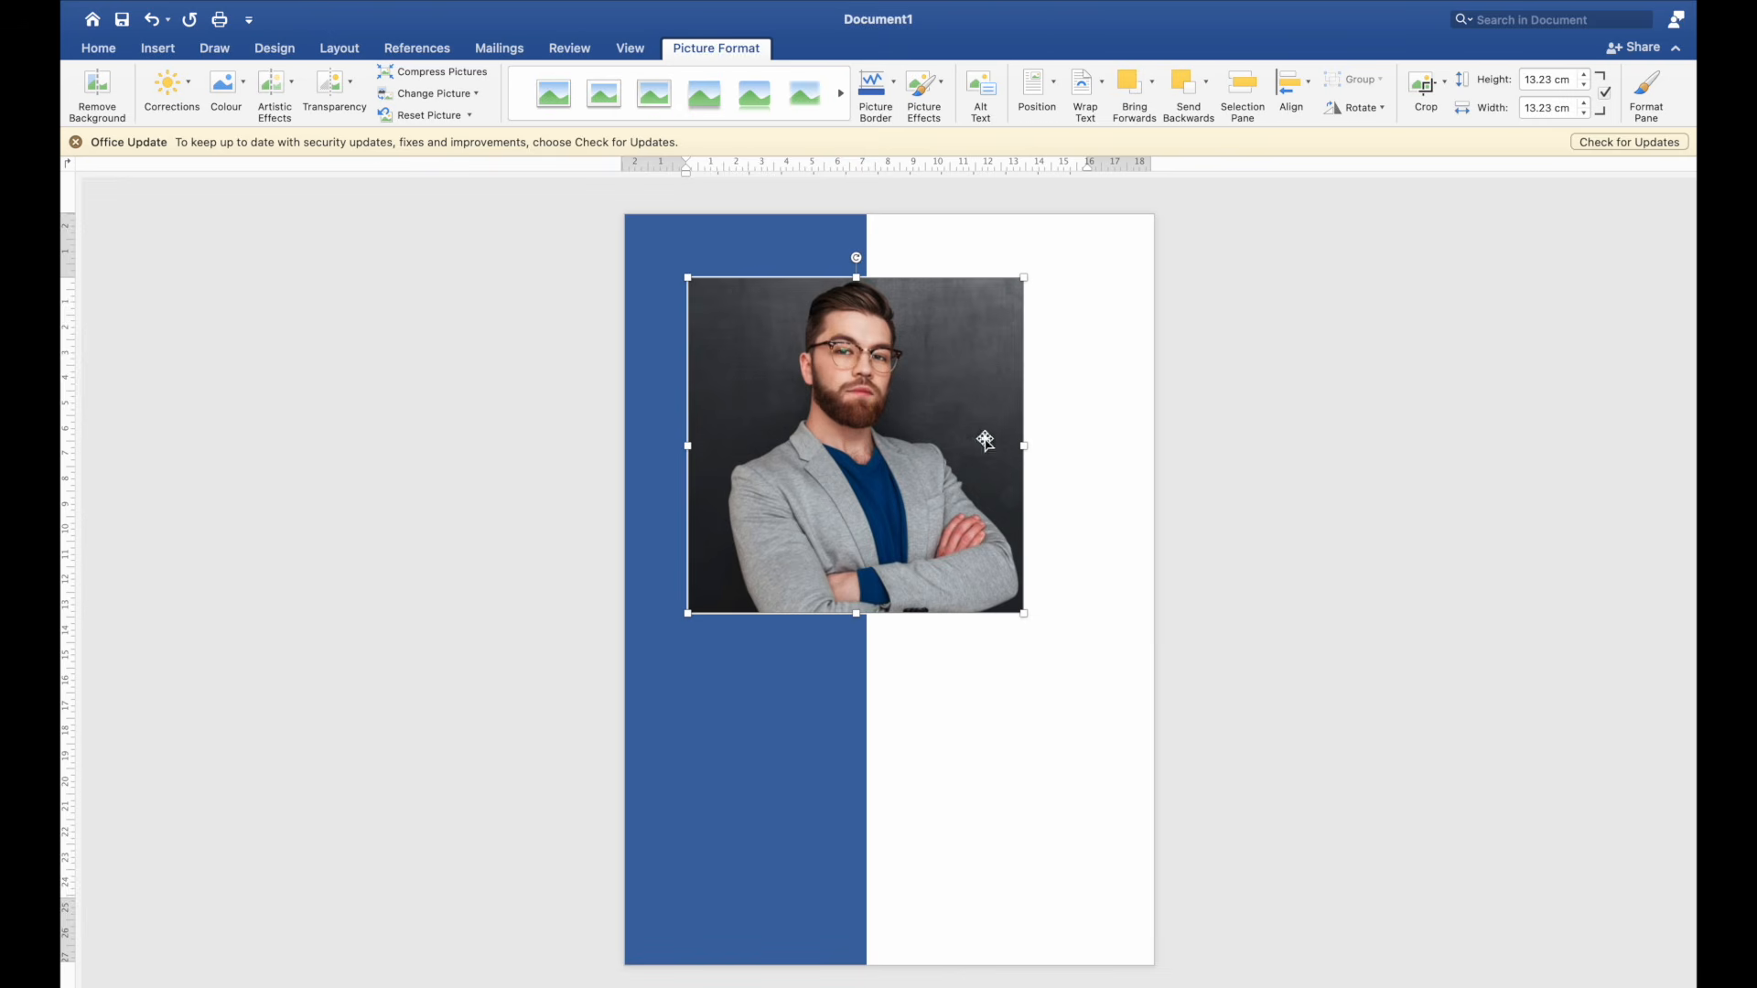
Step: Crop the portrait to a circle, shrink it to about 6.76 cm, and place it near the top of the blue sidebar
click(1443, 86)
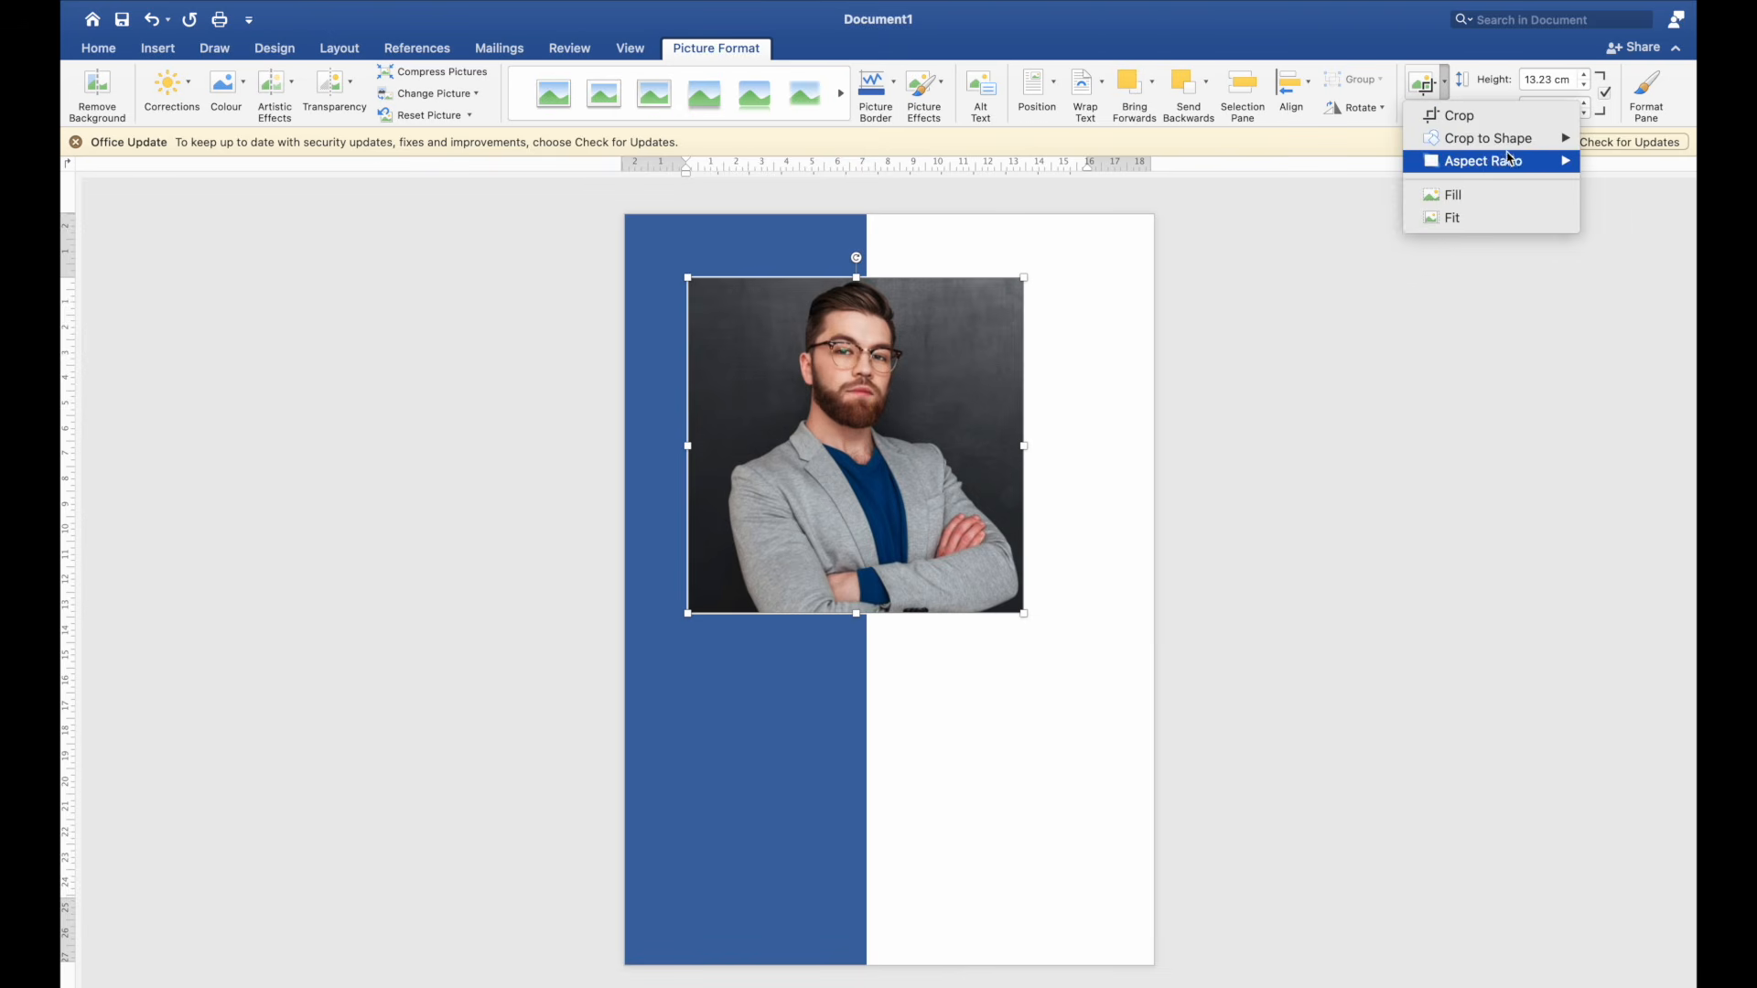
mouse_move(1549, 151)
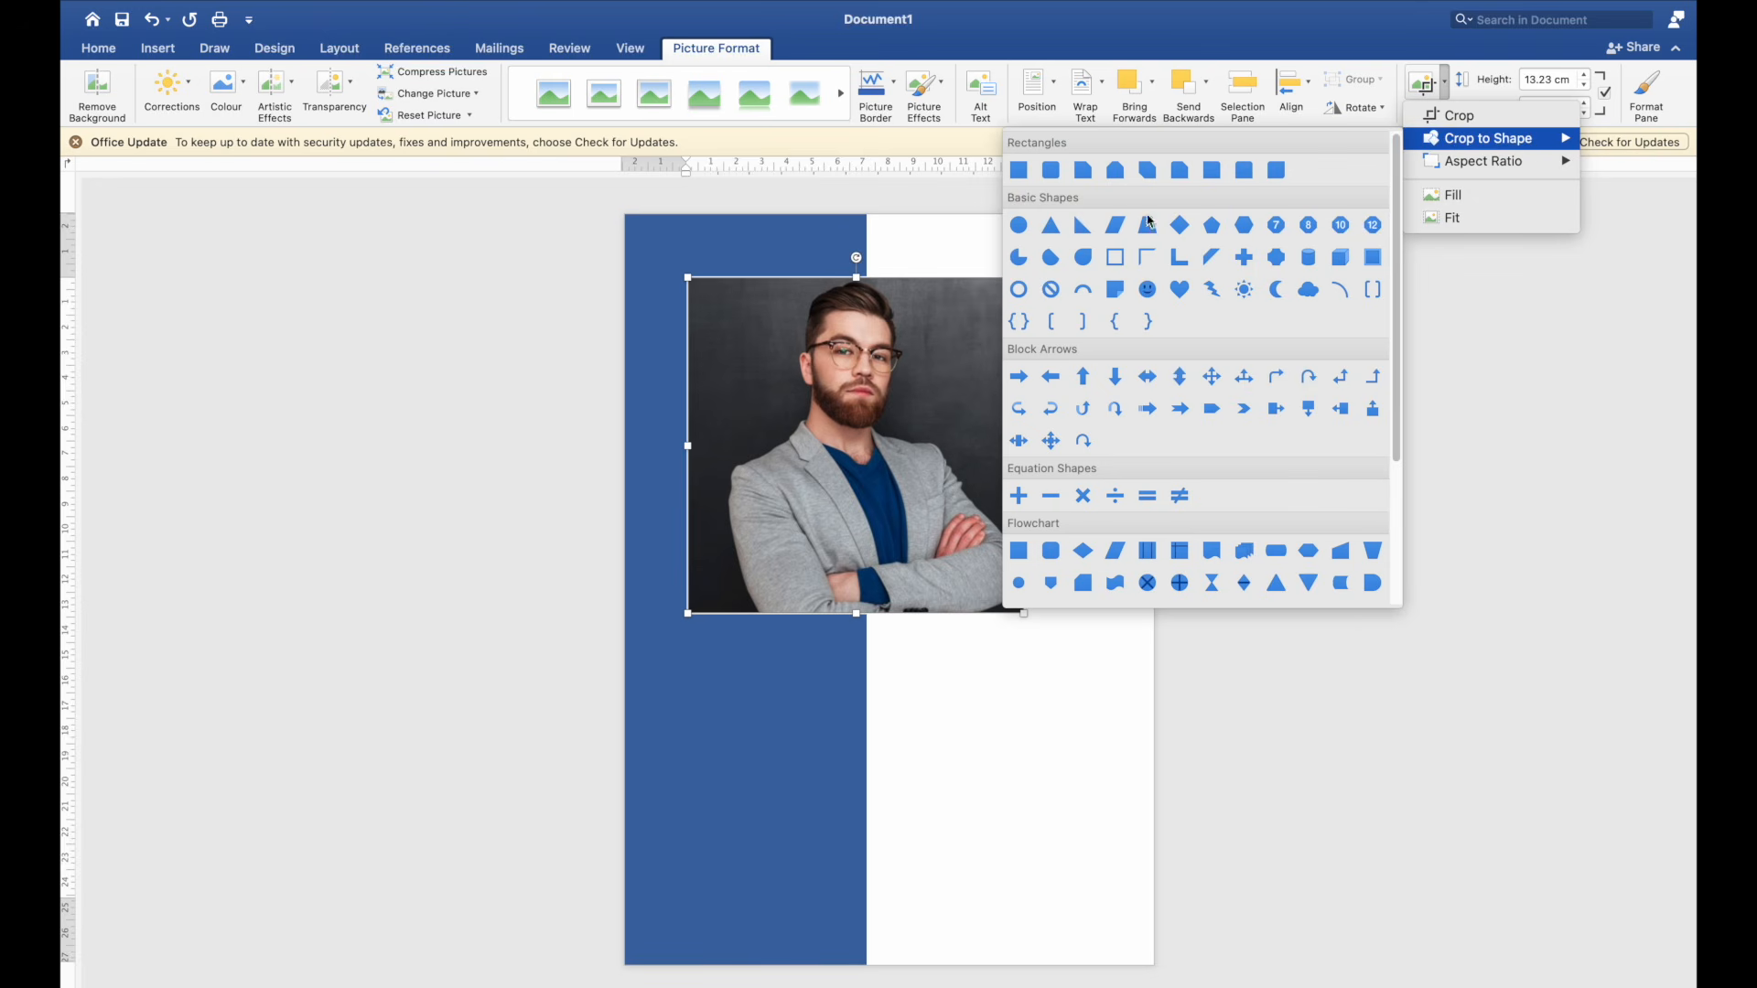
click(1018, 225)
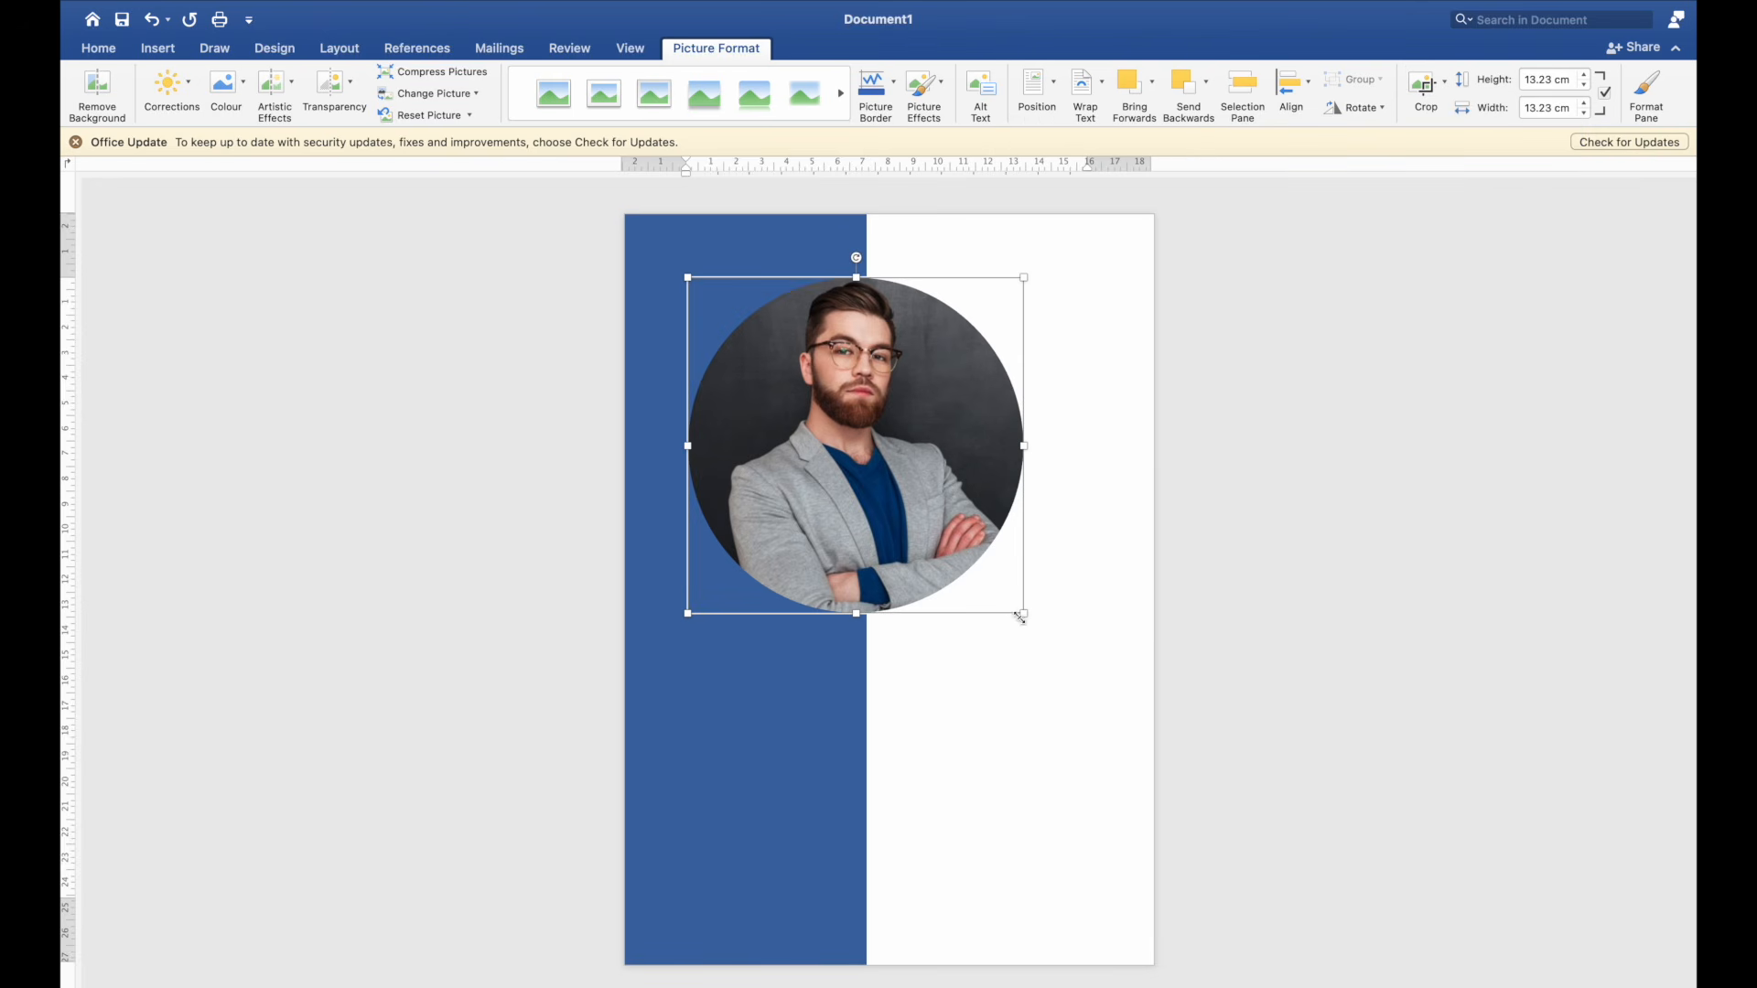
drag(1020, 618, 846, 453)
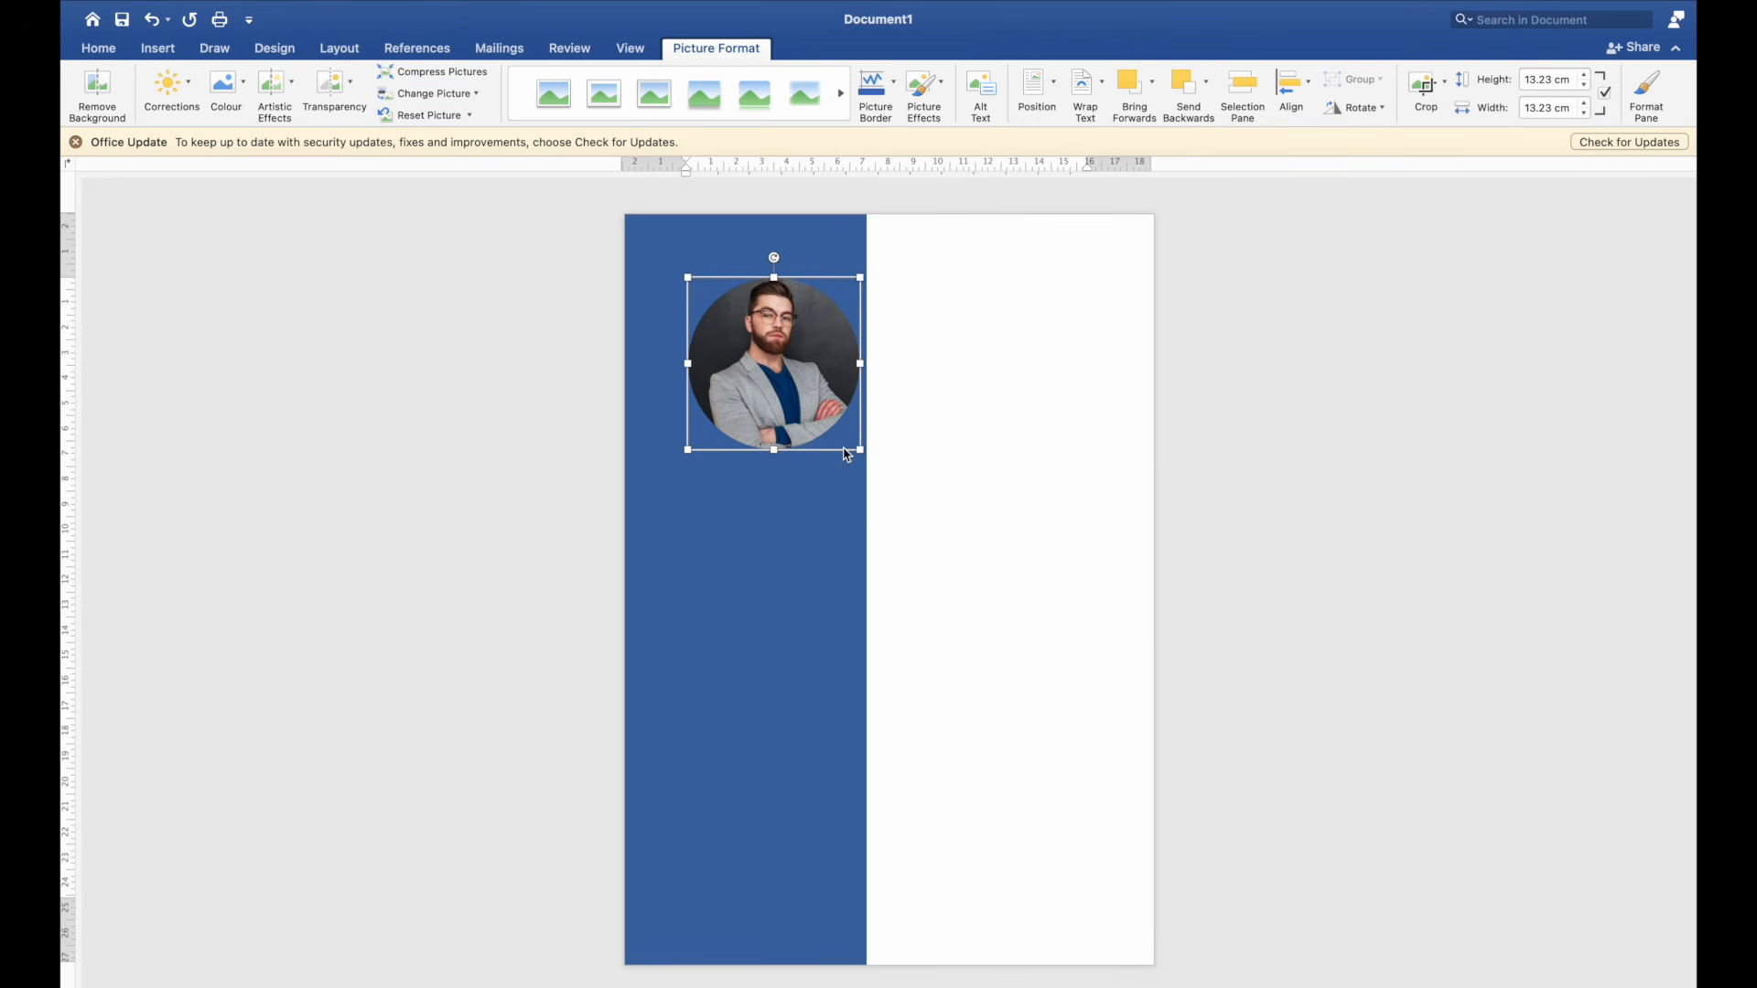
drag(796, 383, 765, 355)
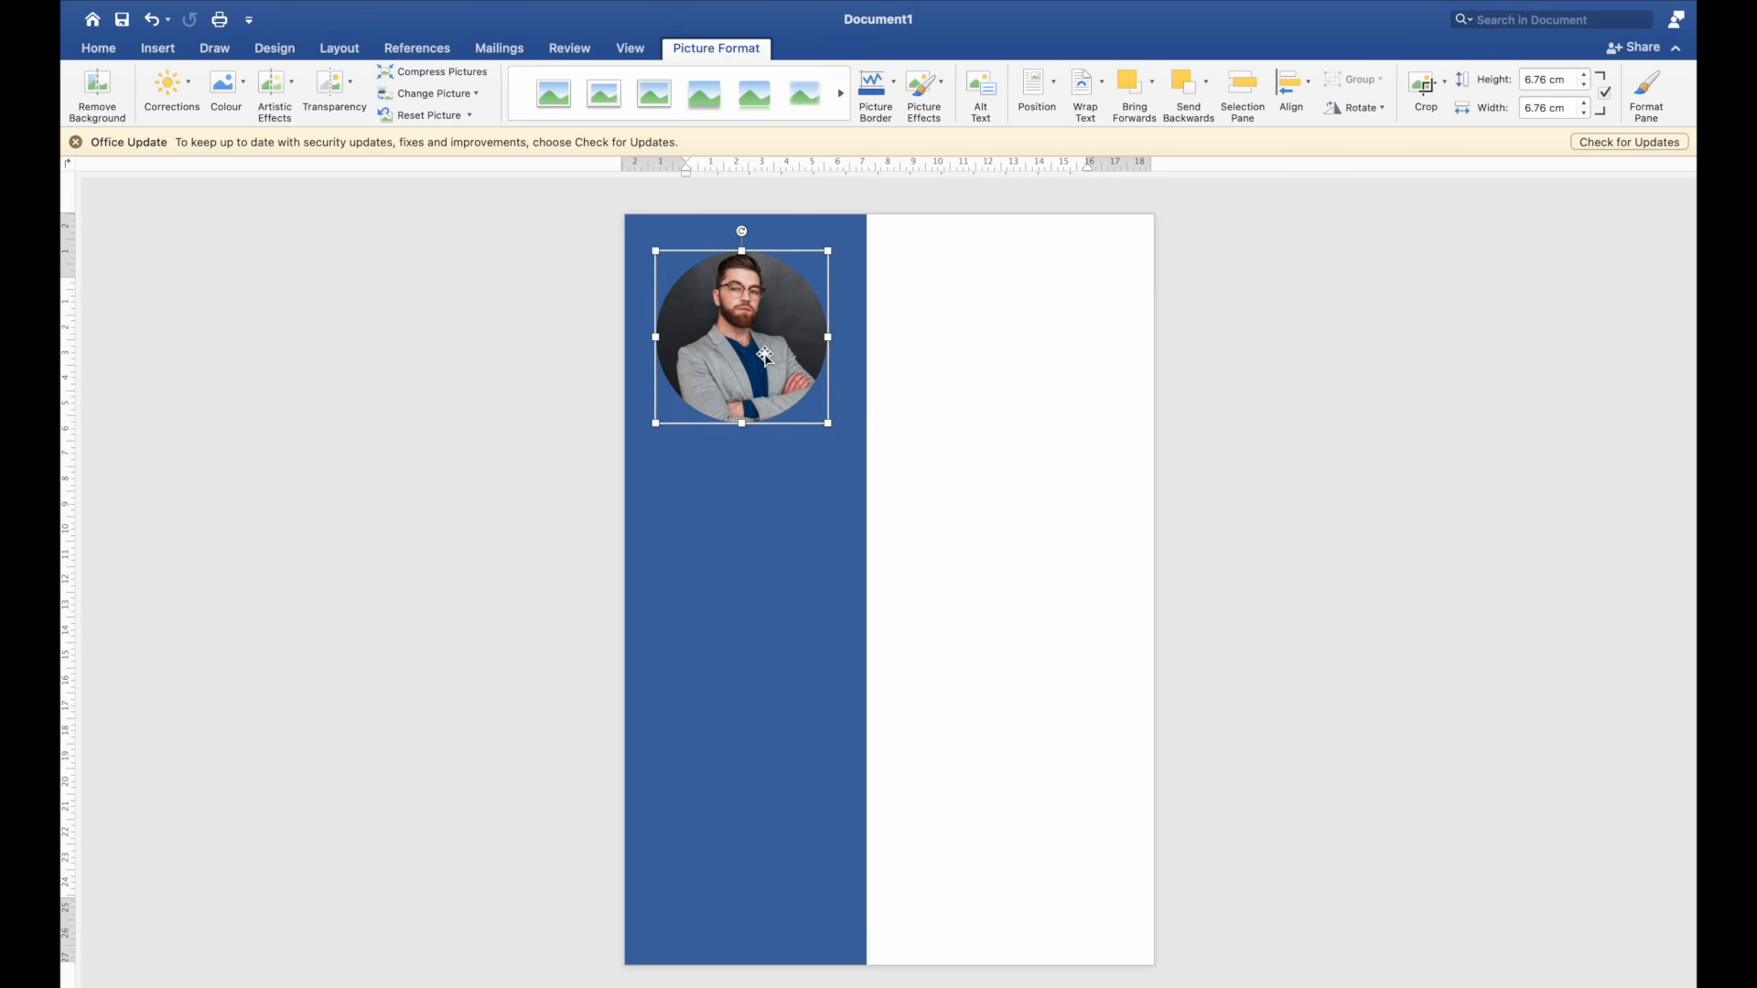
Step: Give the circular portrait a white outline with a weight of 1½ pt
click(896, 102)
click(869, 174)
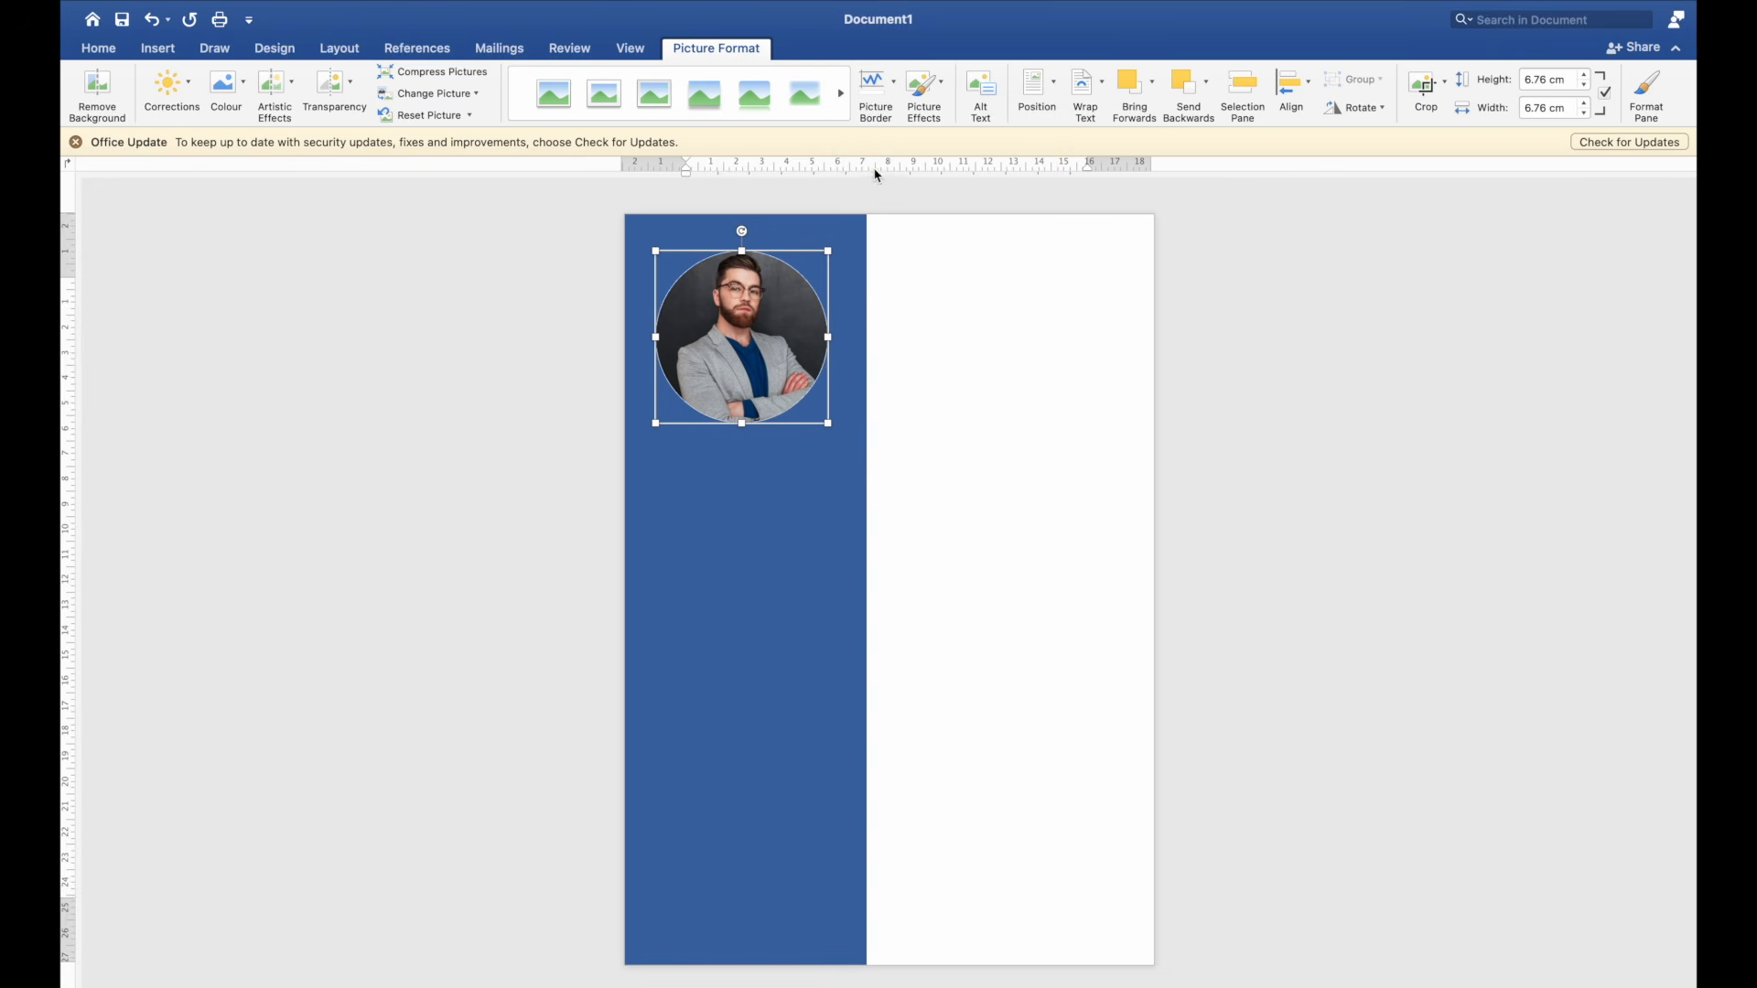
click(896, 94)
mouse_move(977, 414)
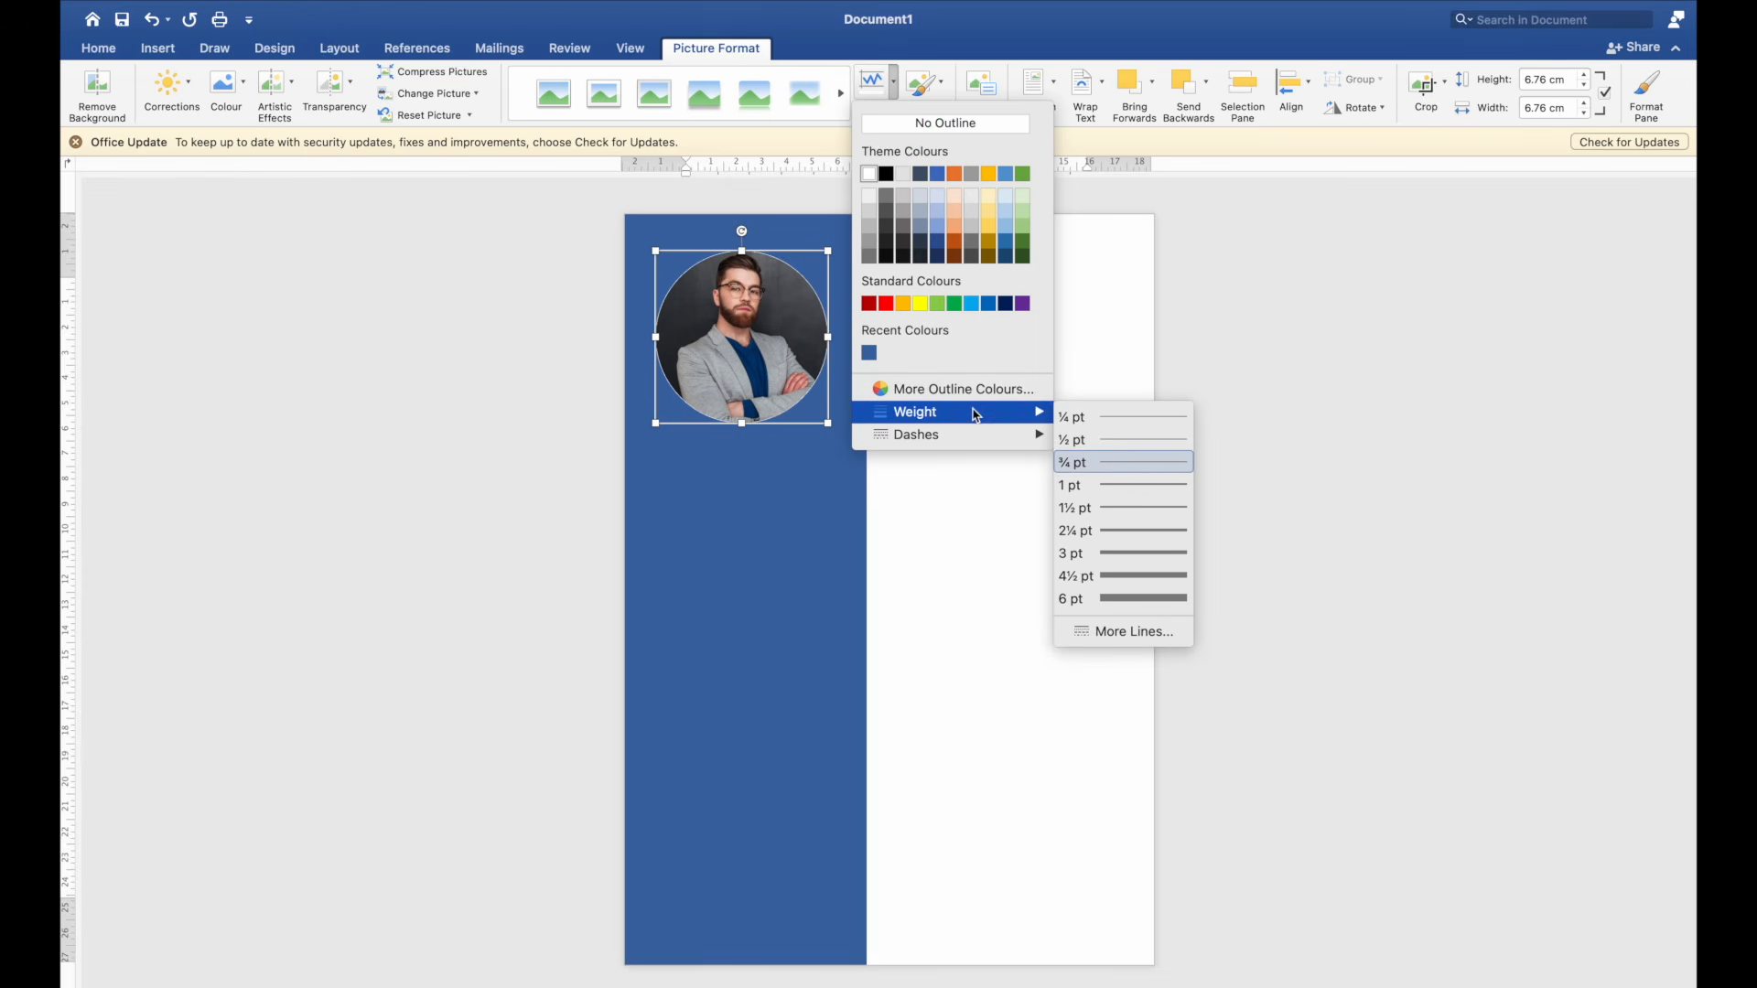
click(1121, 508)
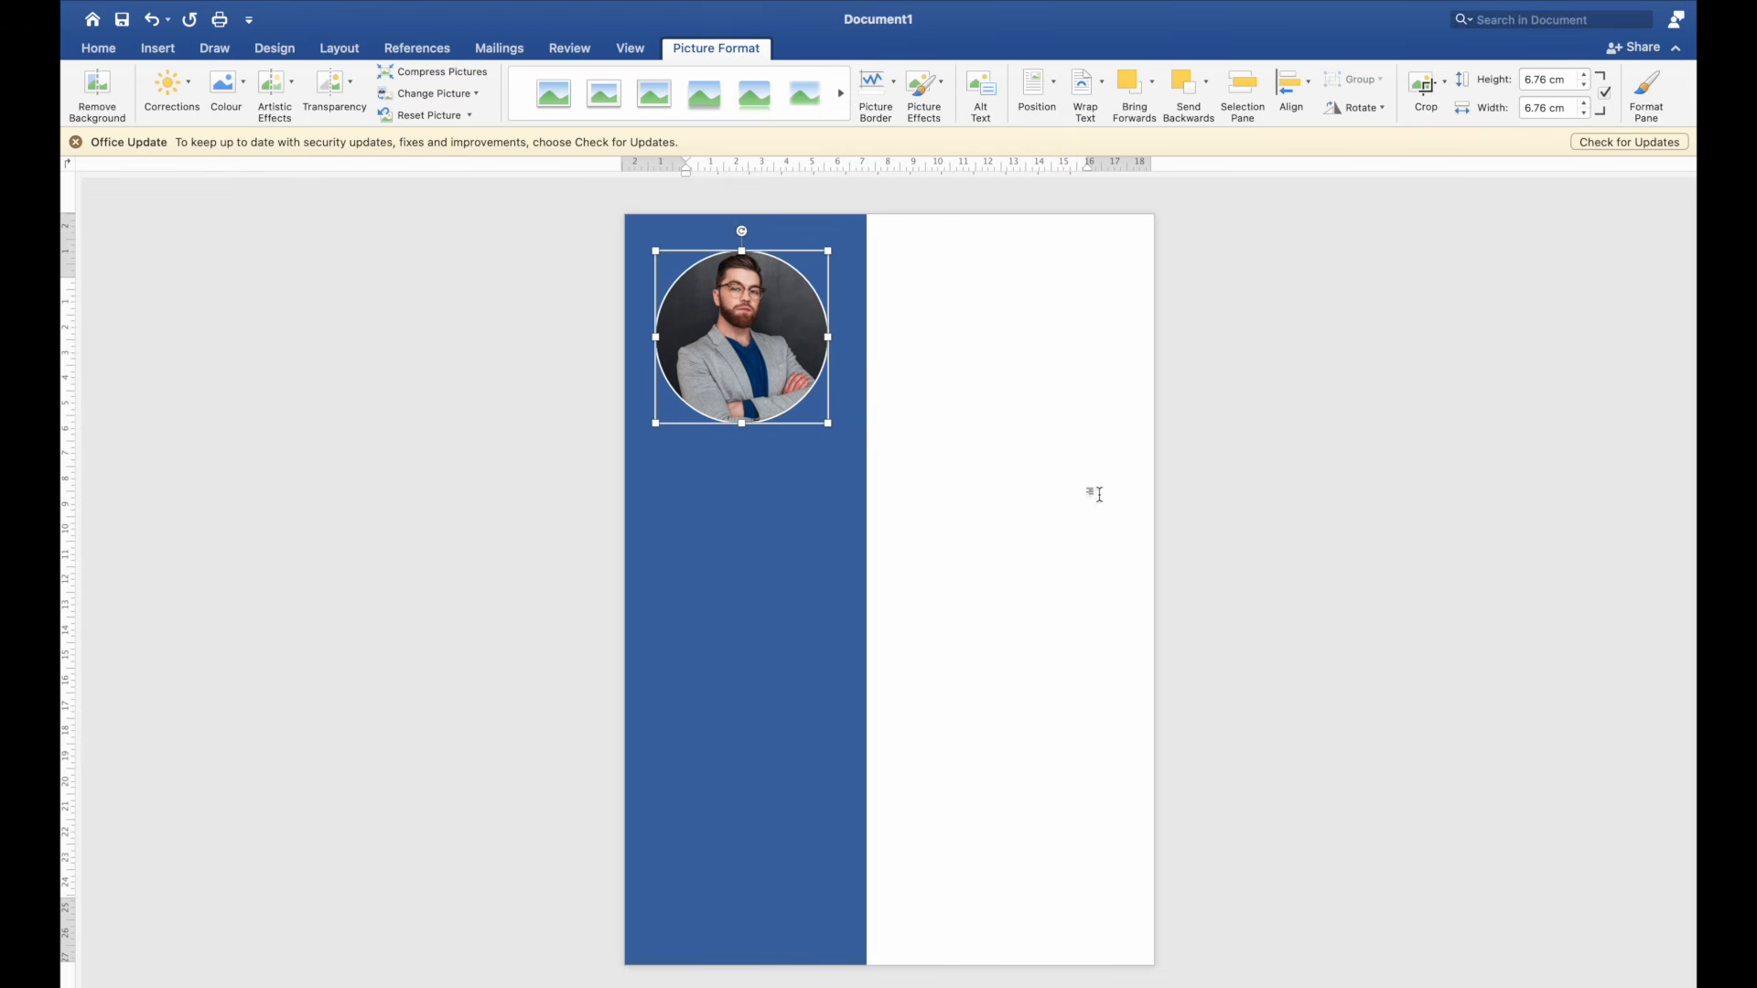
Step: Reduce the portrait to about 6.17 cm and reposition it near the top centre of the blue sidebar
click(1001, 431)
click(789, 374)
drag(829, 413, 776, 375)
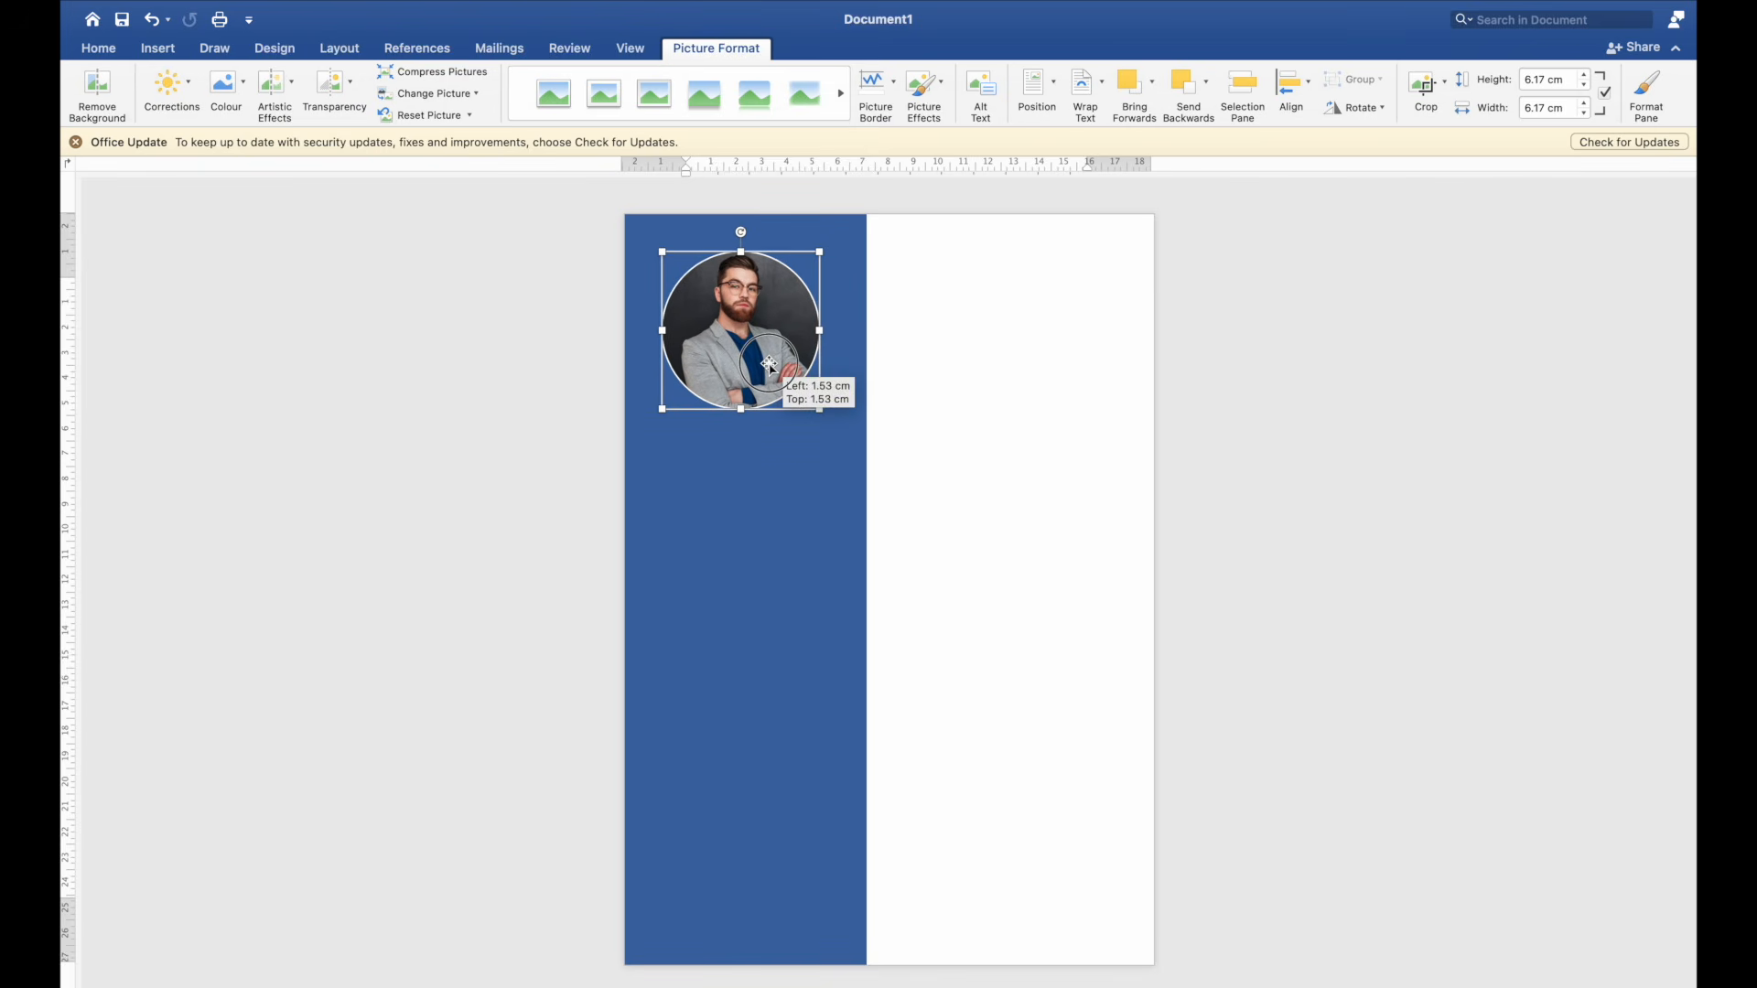
click(908, 387)
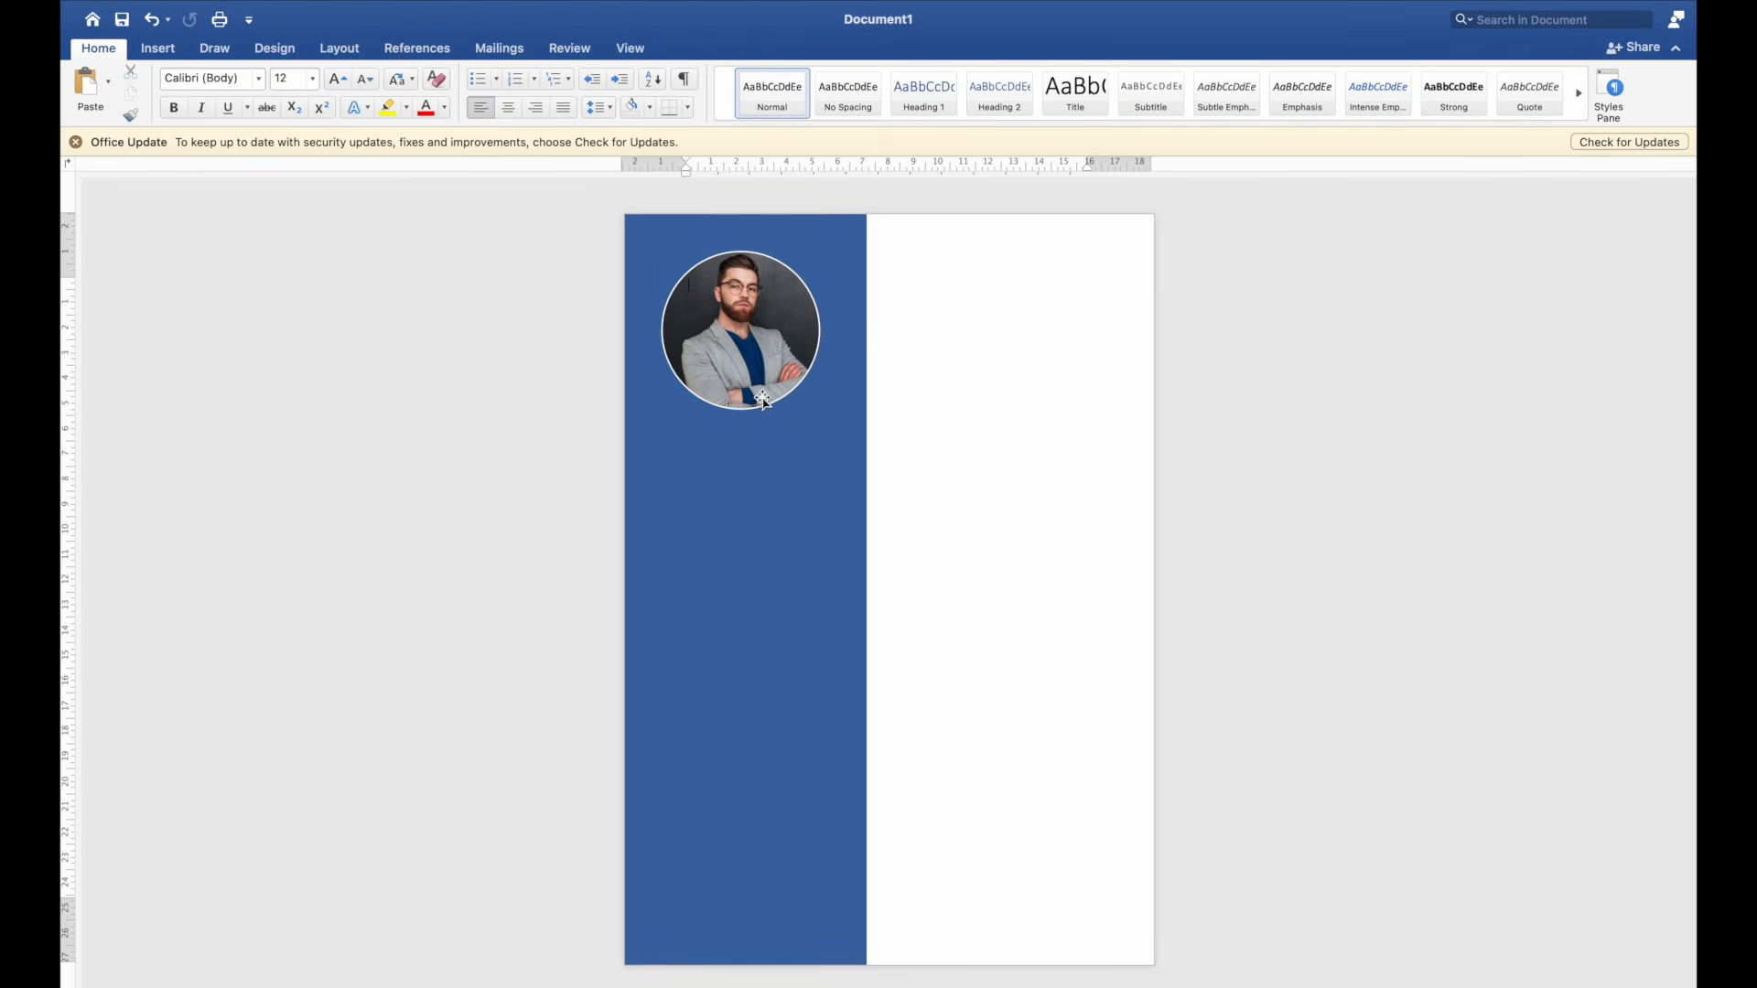
Step: Draw a text box about 8.33 cm wide and 1.91 cm high in the blue sidebar, just below the portrait
click(164, 52)
click(1281, 87)
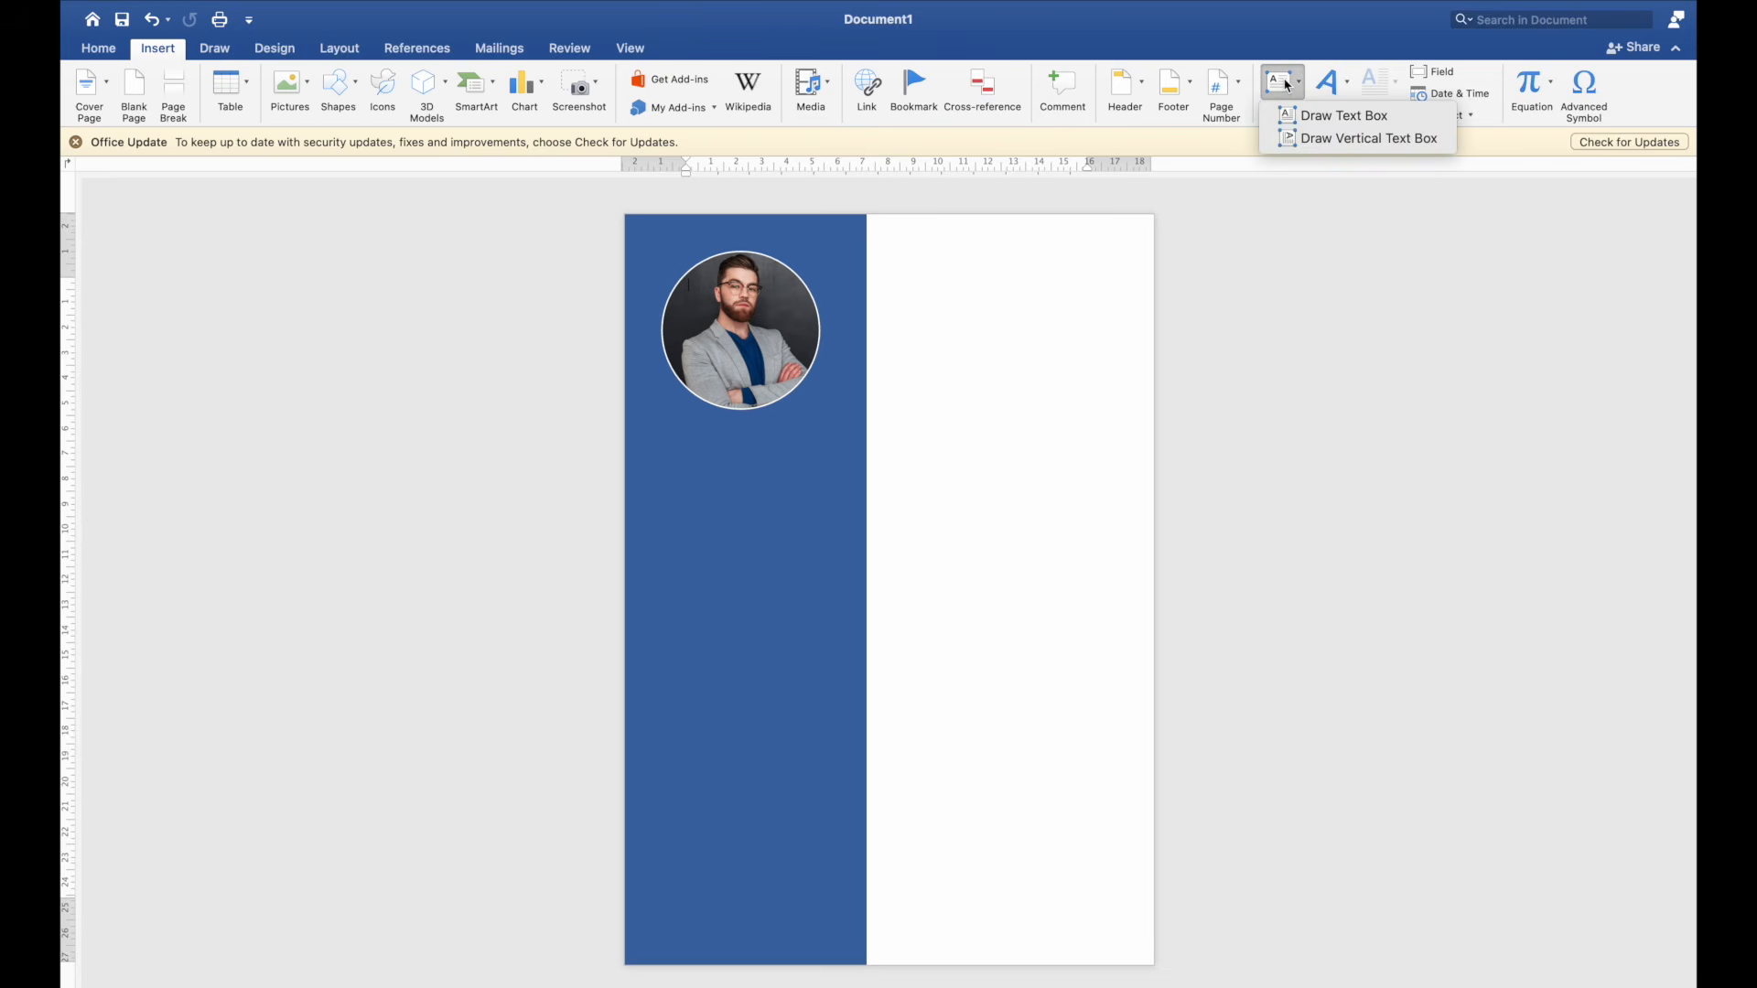
click(1304, 115)
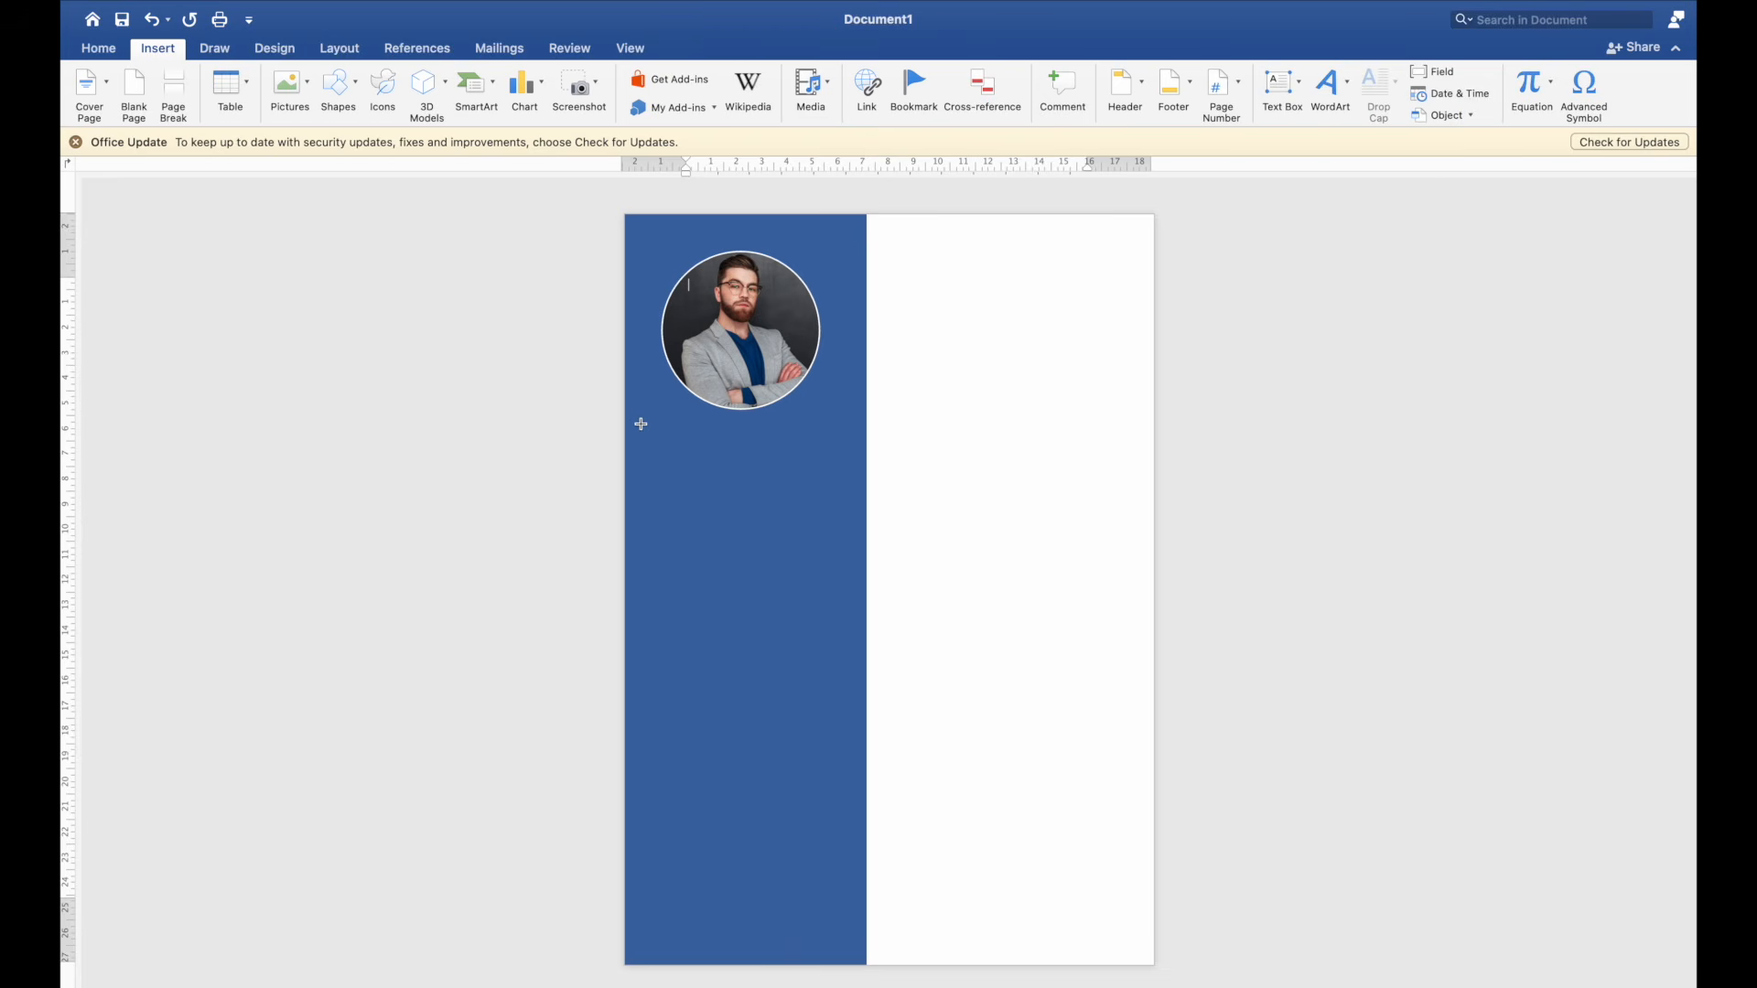
mouse_move(640, 423)
mouse_down()
mouse_move(788, 486)
mouse_move(852, 471)
mouse_up()
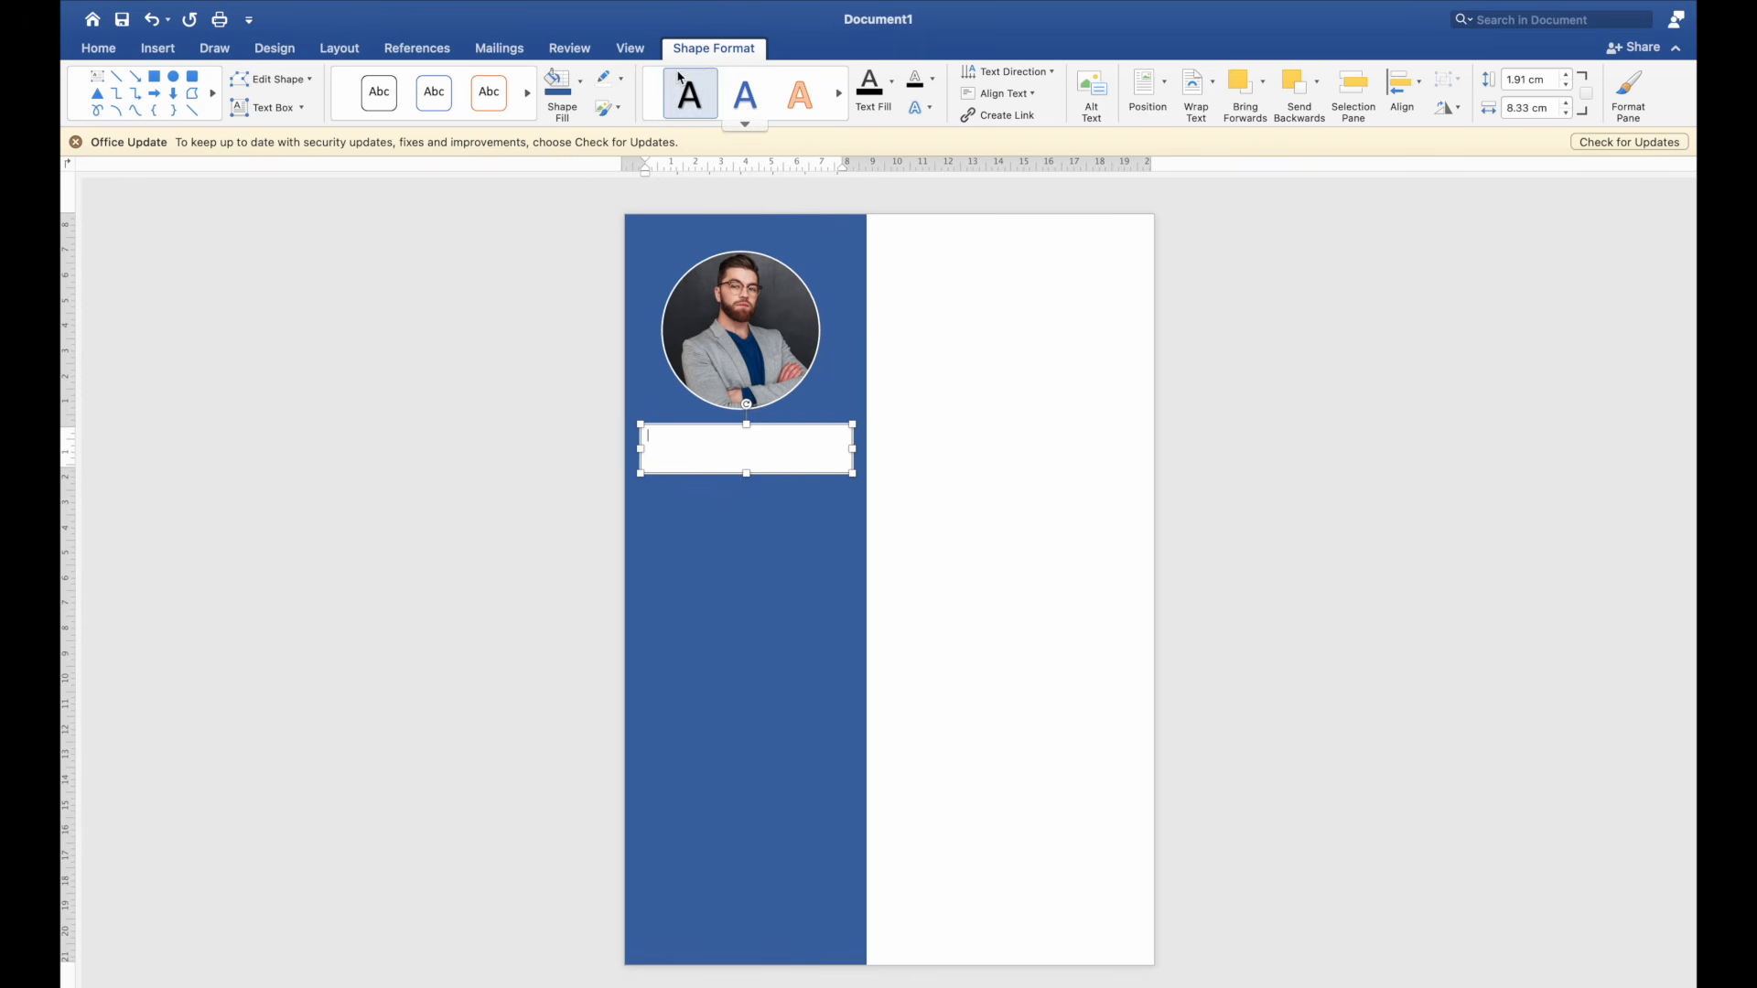
Step: Remove the fill and the outline from the text box below the portrait
click(582, 95)
click(586, 121)
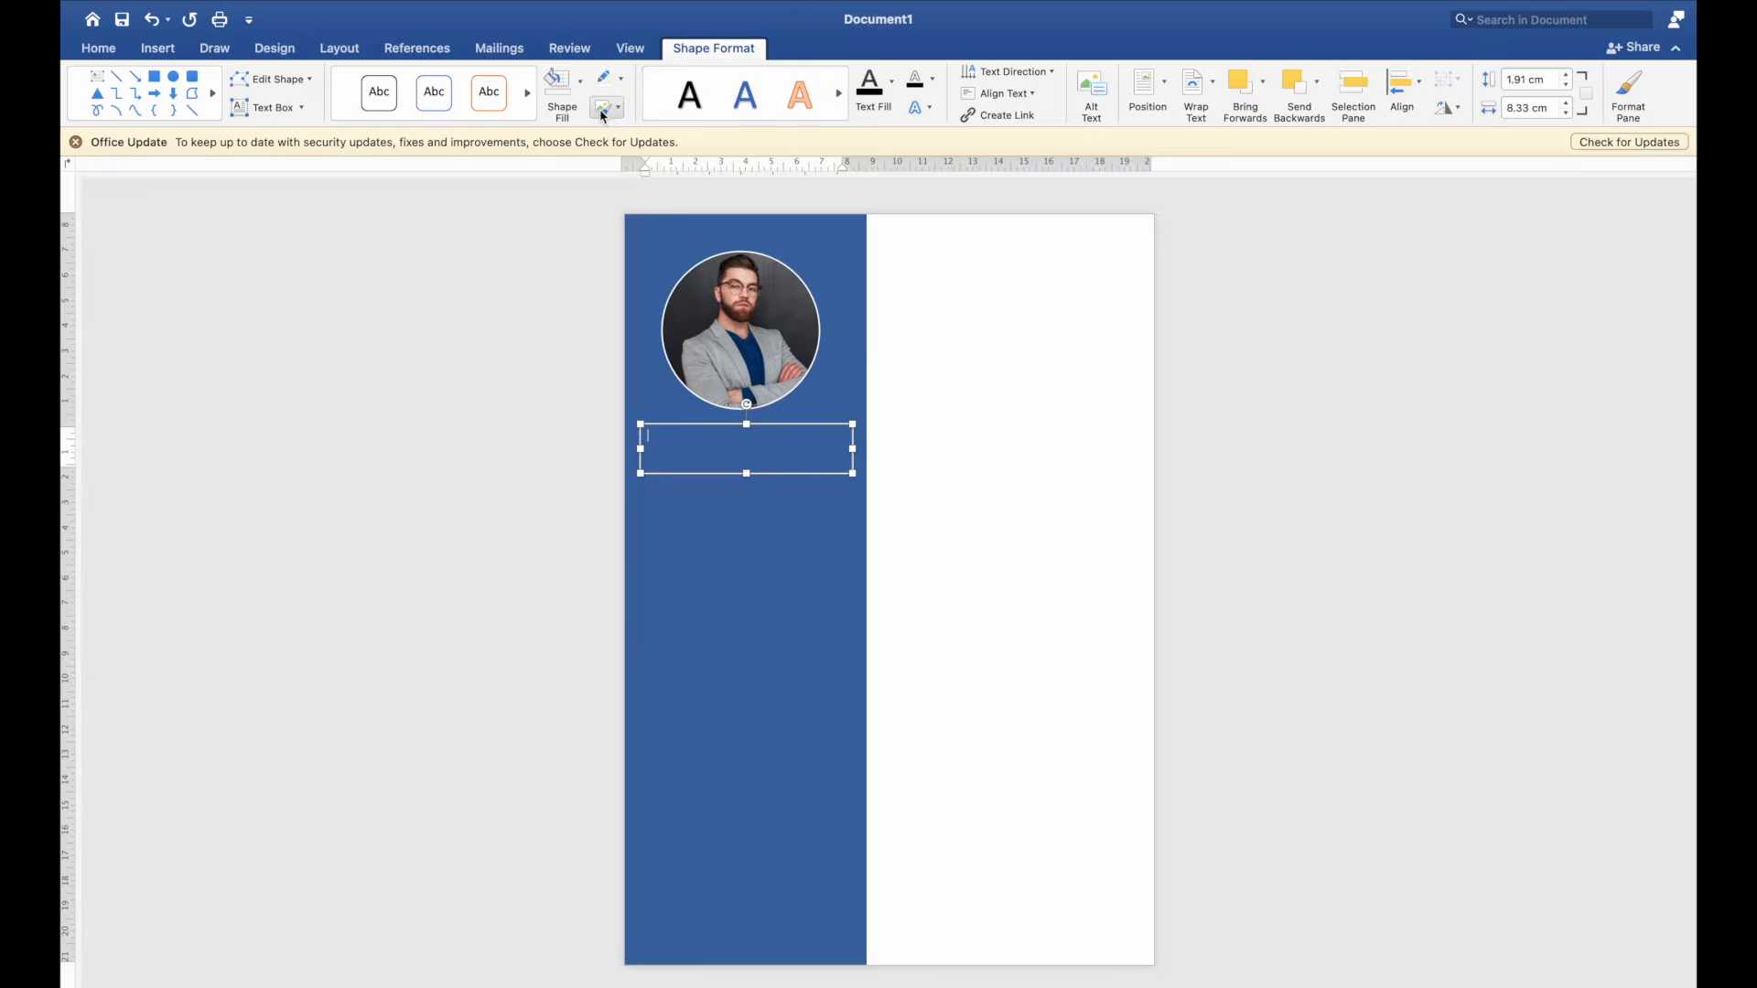
click(620, 80)
click(646, 111)
Step: Set the font colour to white and enter the person's full name in capitals in the text box
click(98, 47)
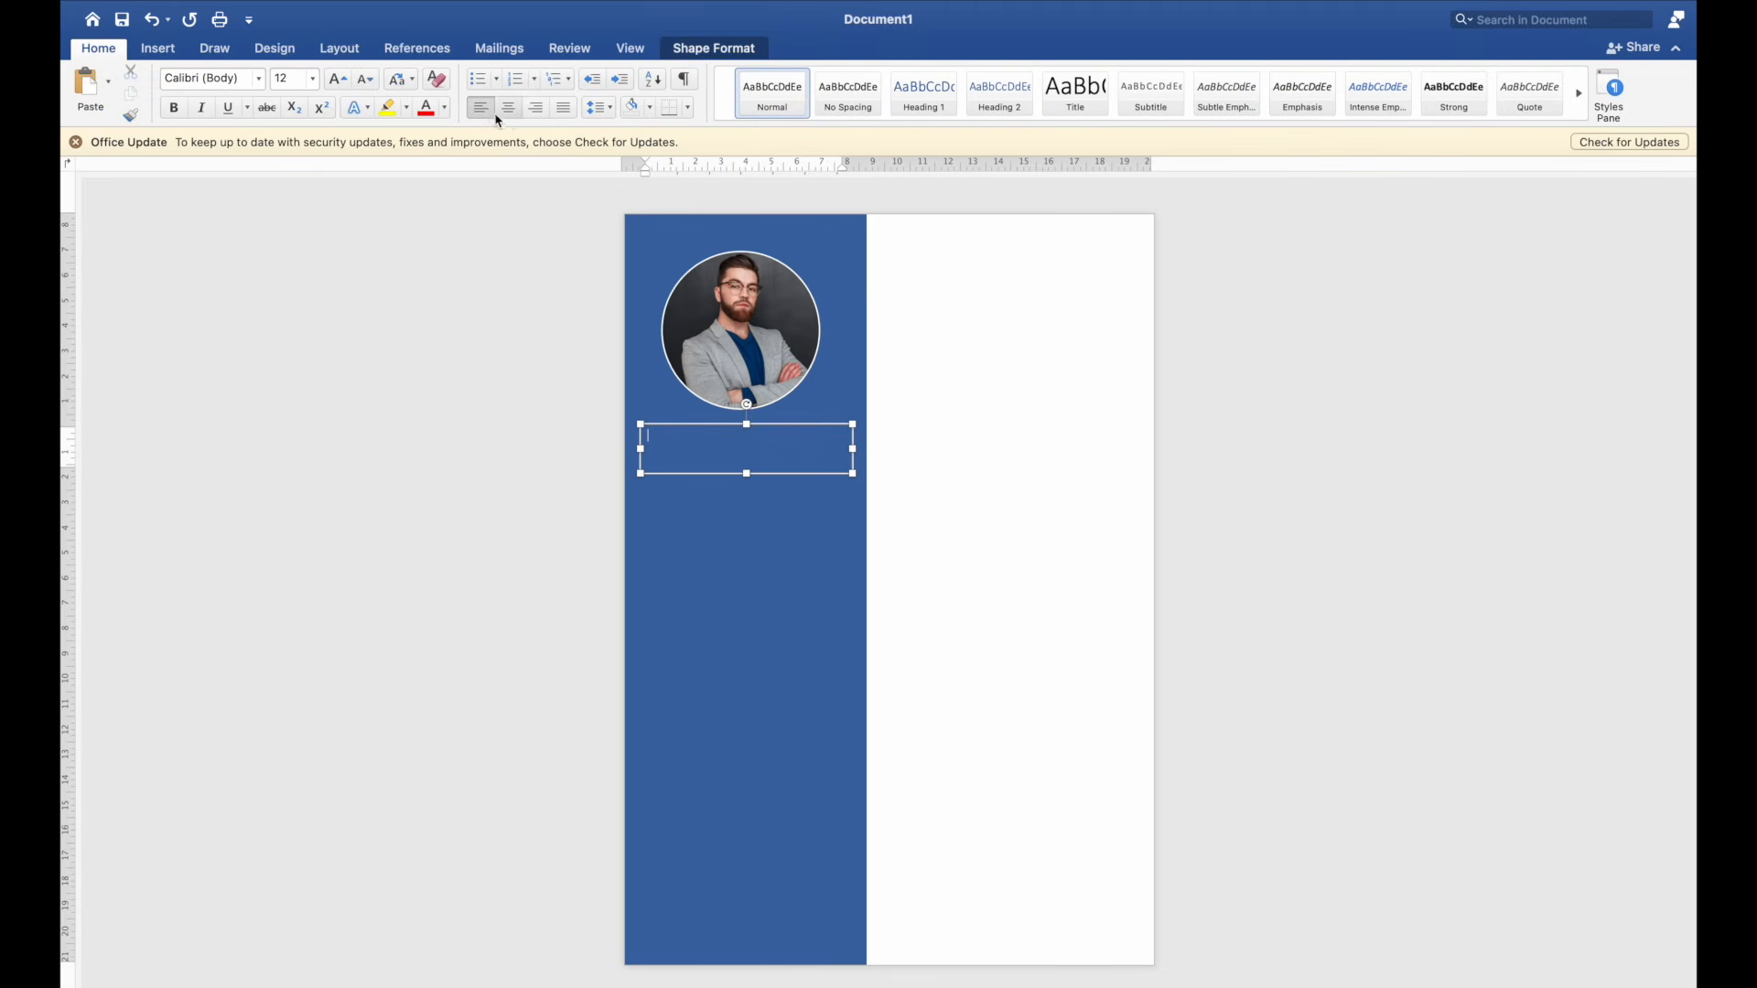
click(445, 110)
click(428, 193)
Step: Make the name in the text box bold and set its font size to 40
key(super+a)
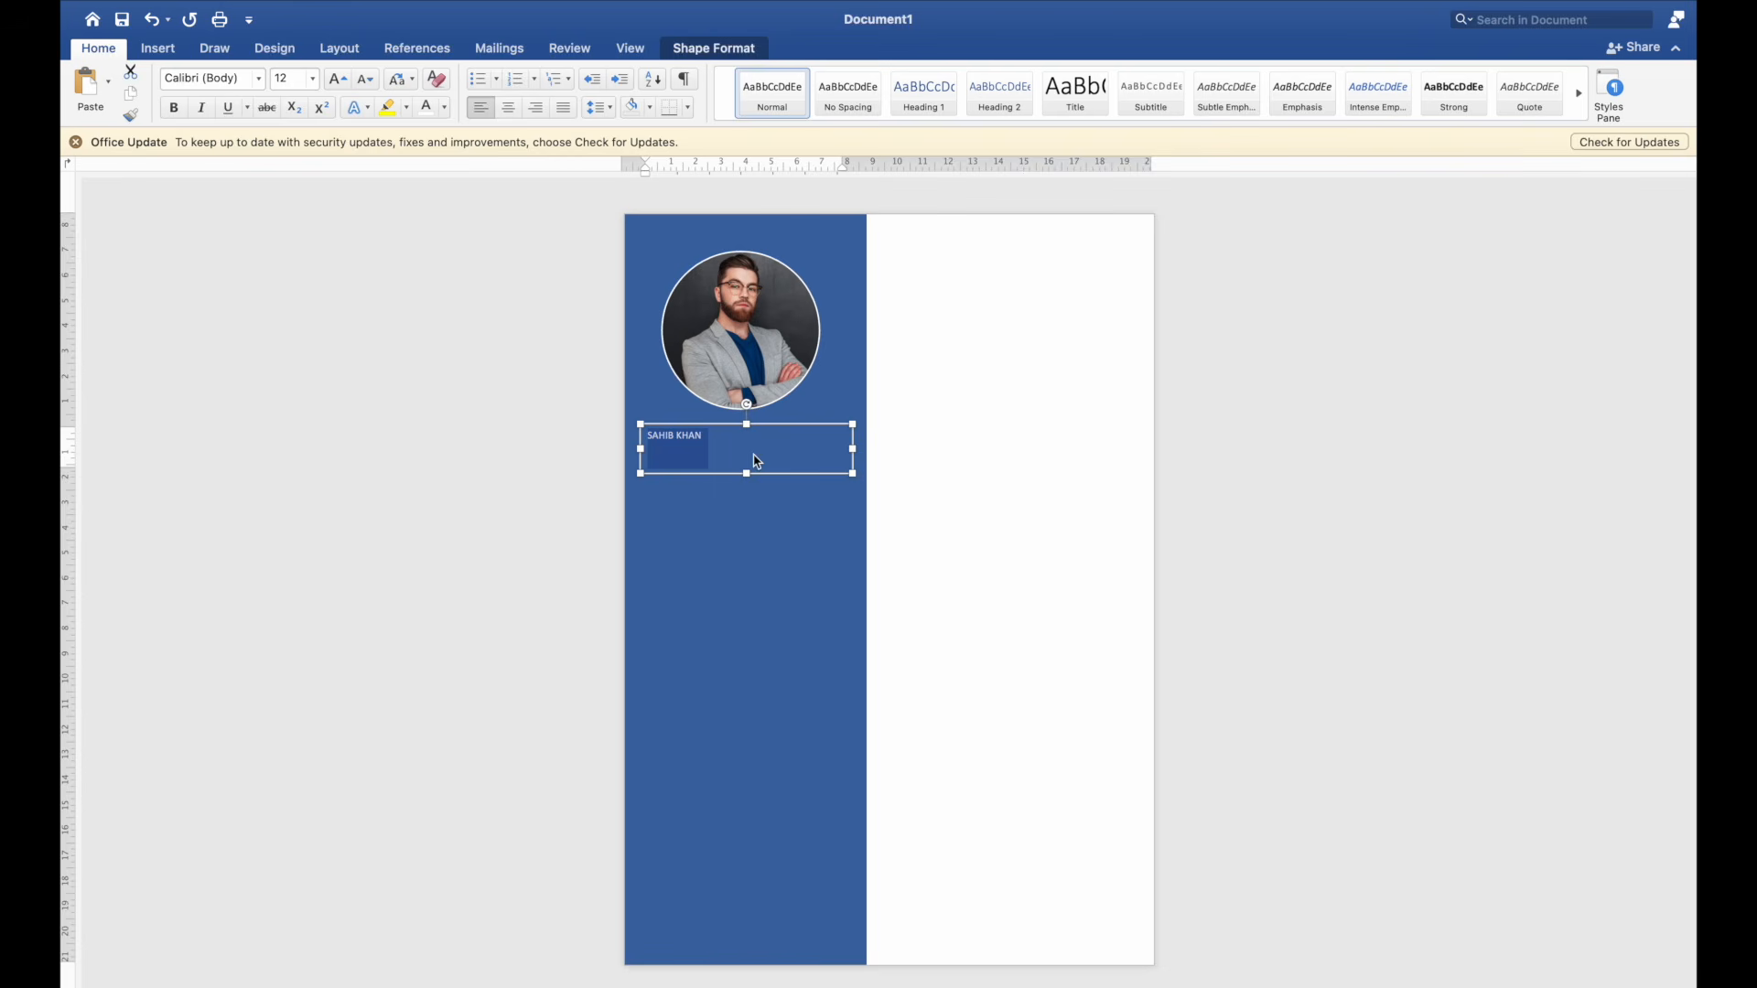
click(336, 81)
click(336, 80)
click(336, 81)
click(336, 80)
click(336, 80)
click(335, 80)
click(336, 80)
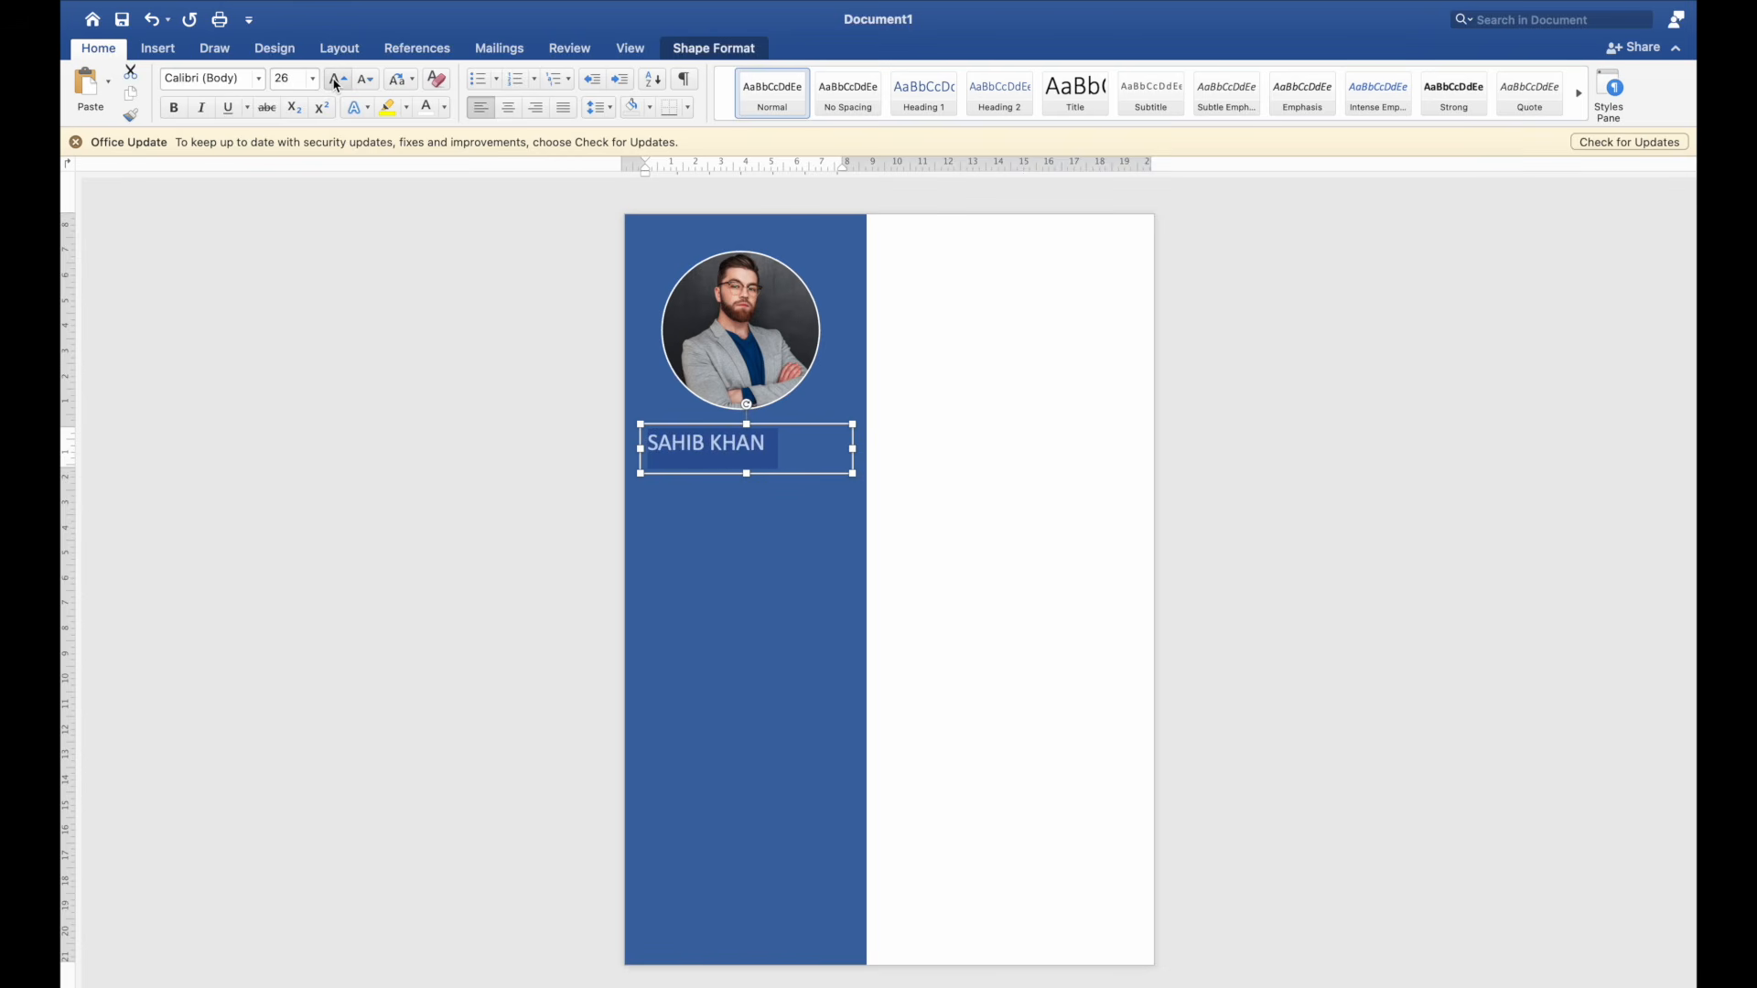
click(336, 80)
click(336, 80)
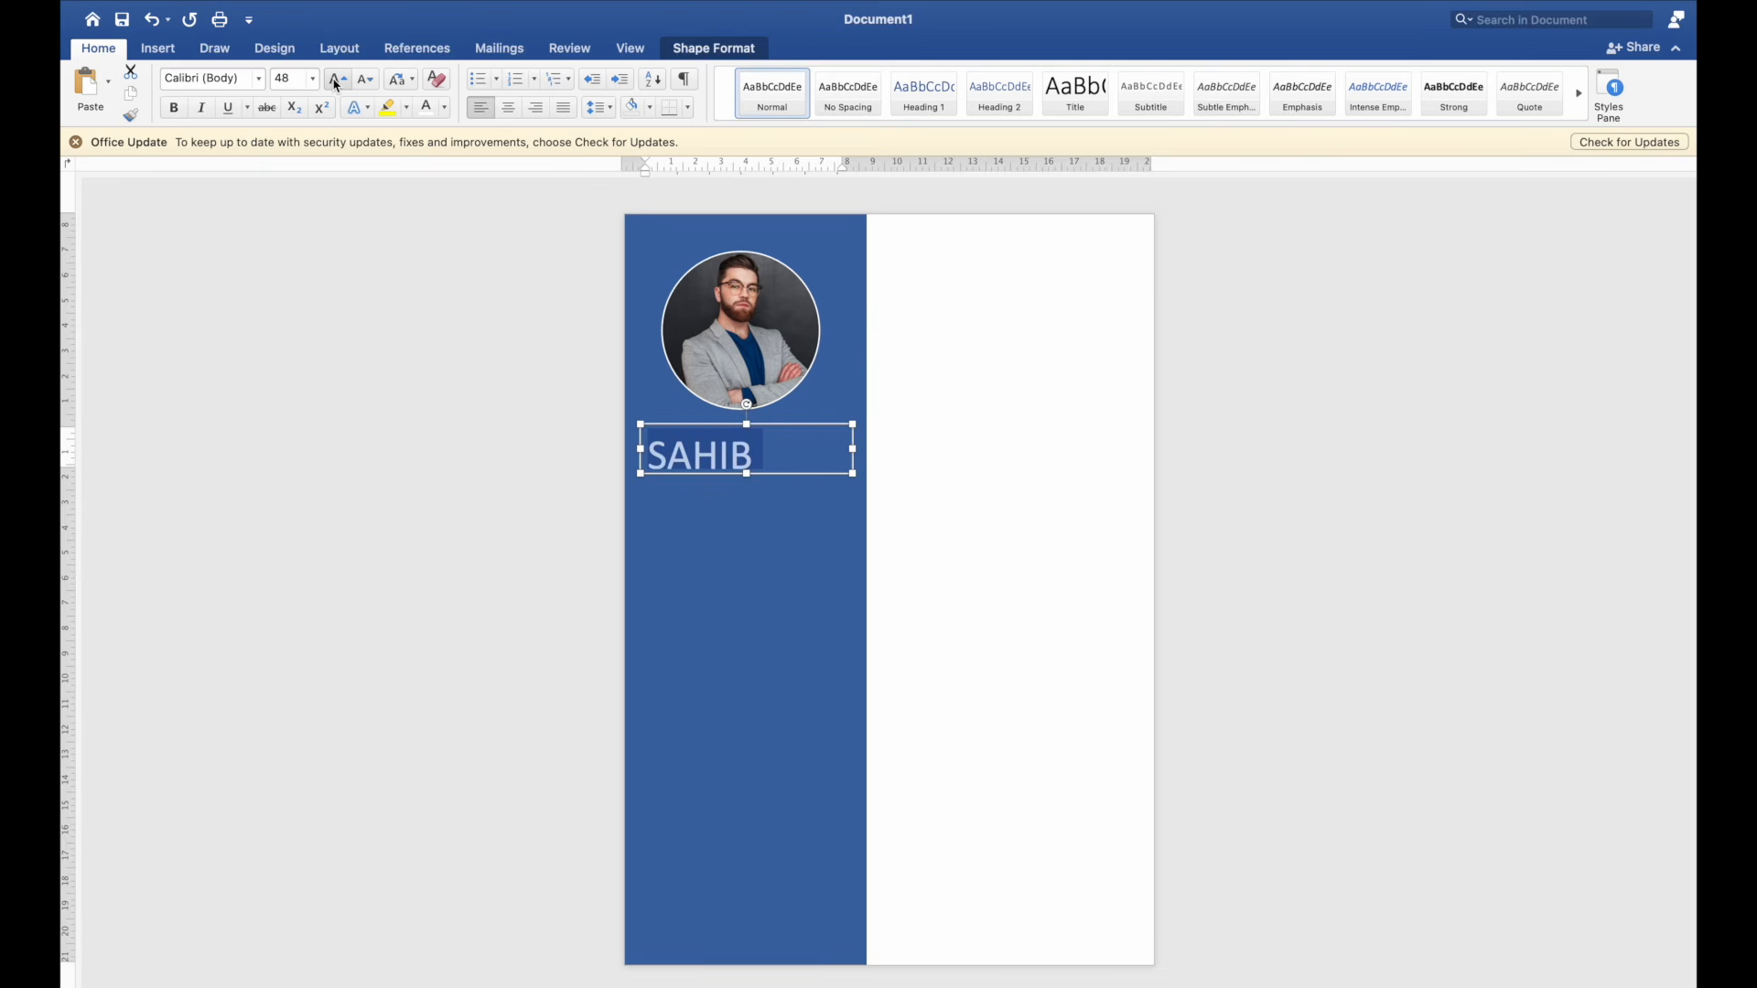
click(364, 81)
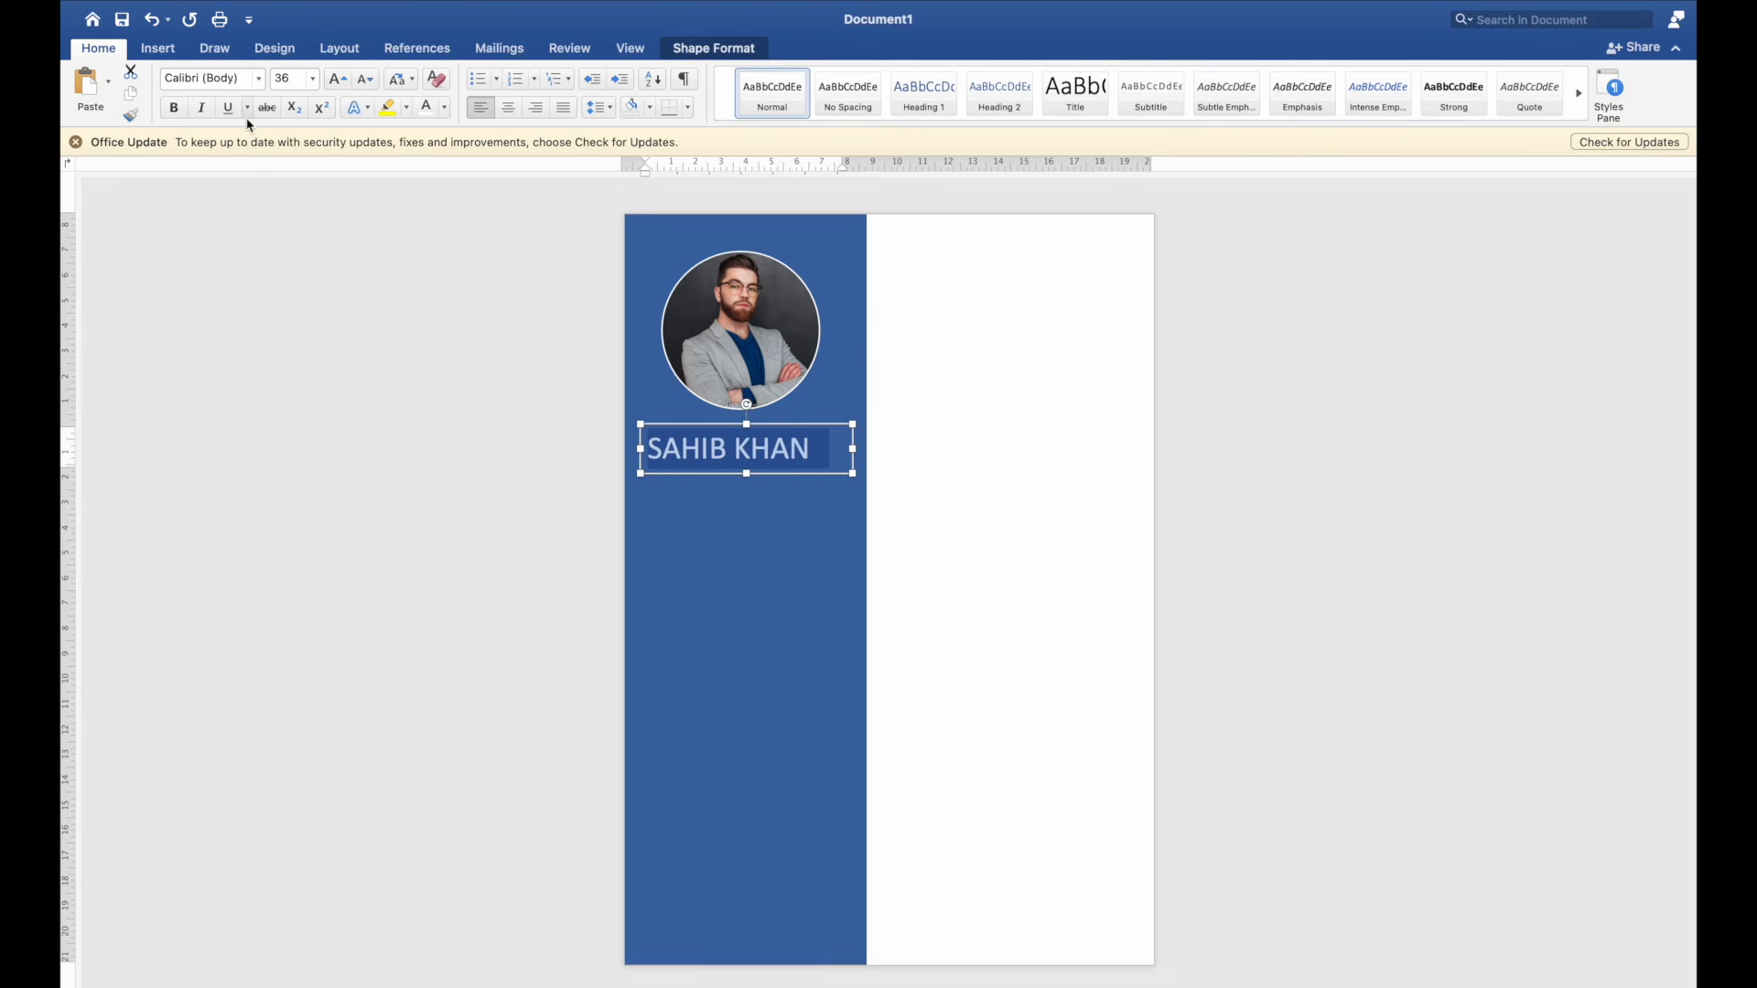
click(175, 110)
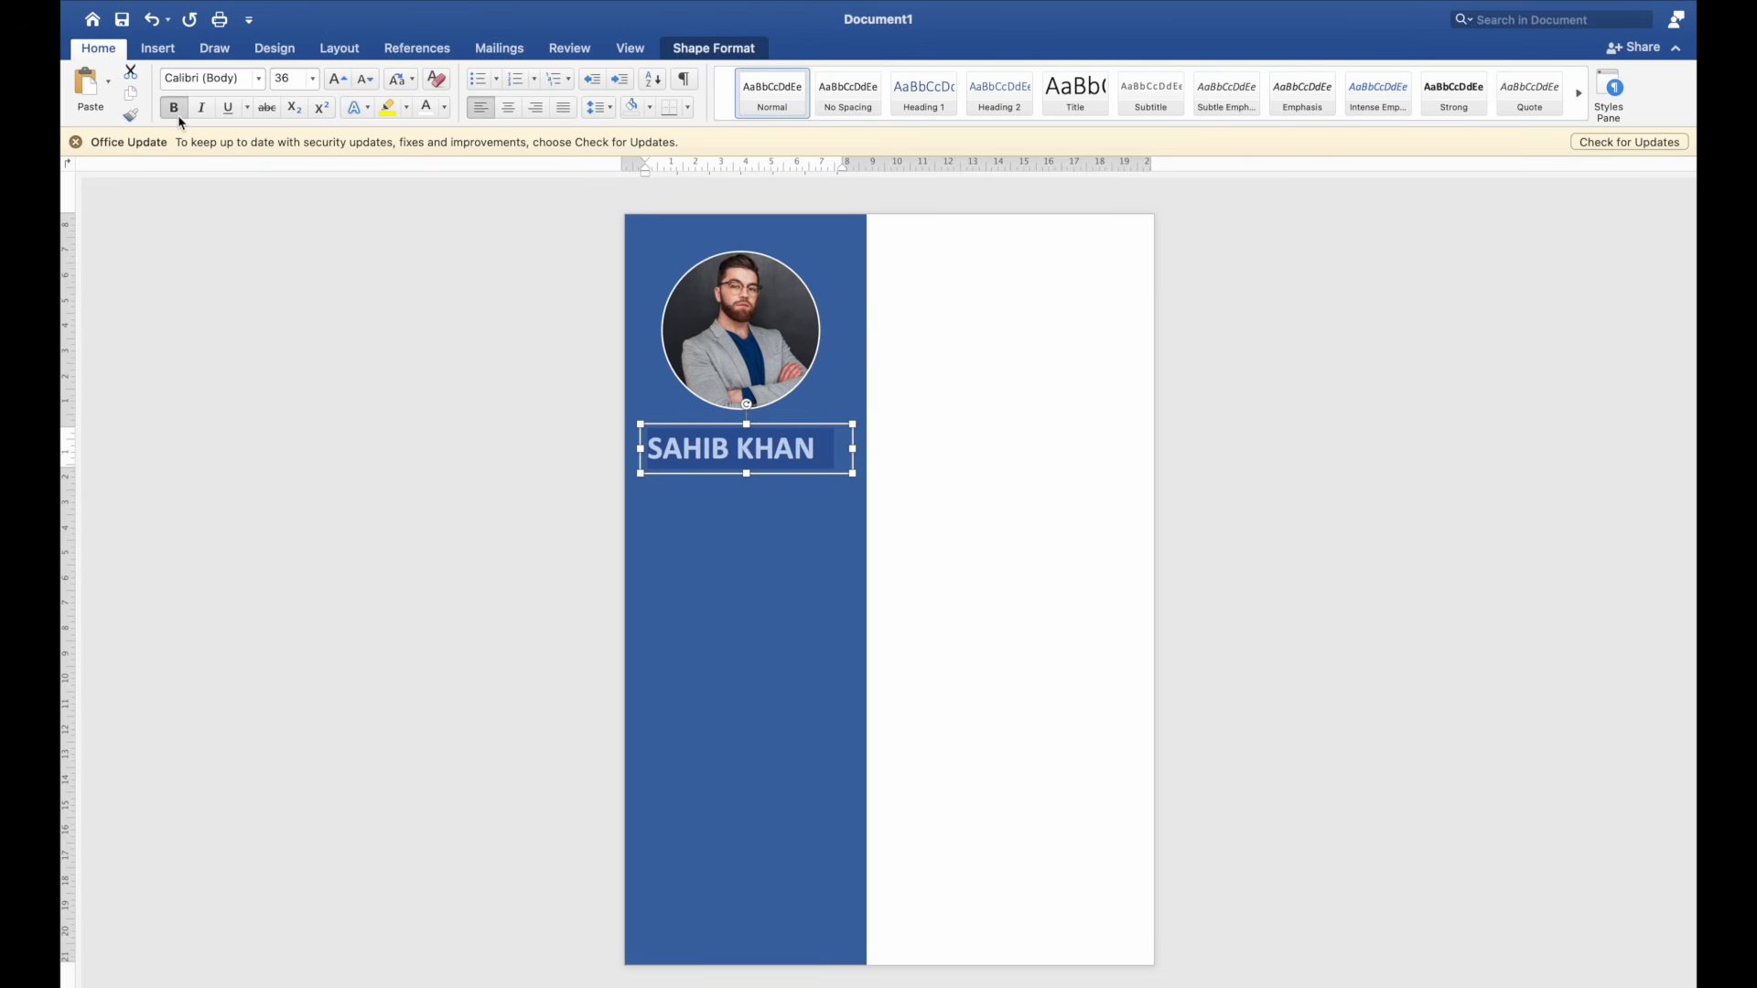
click(300, 80)
key(Return)
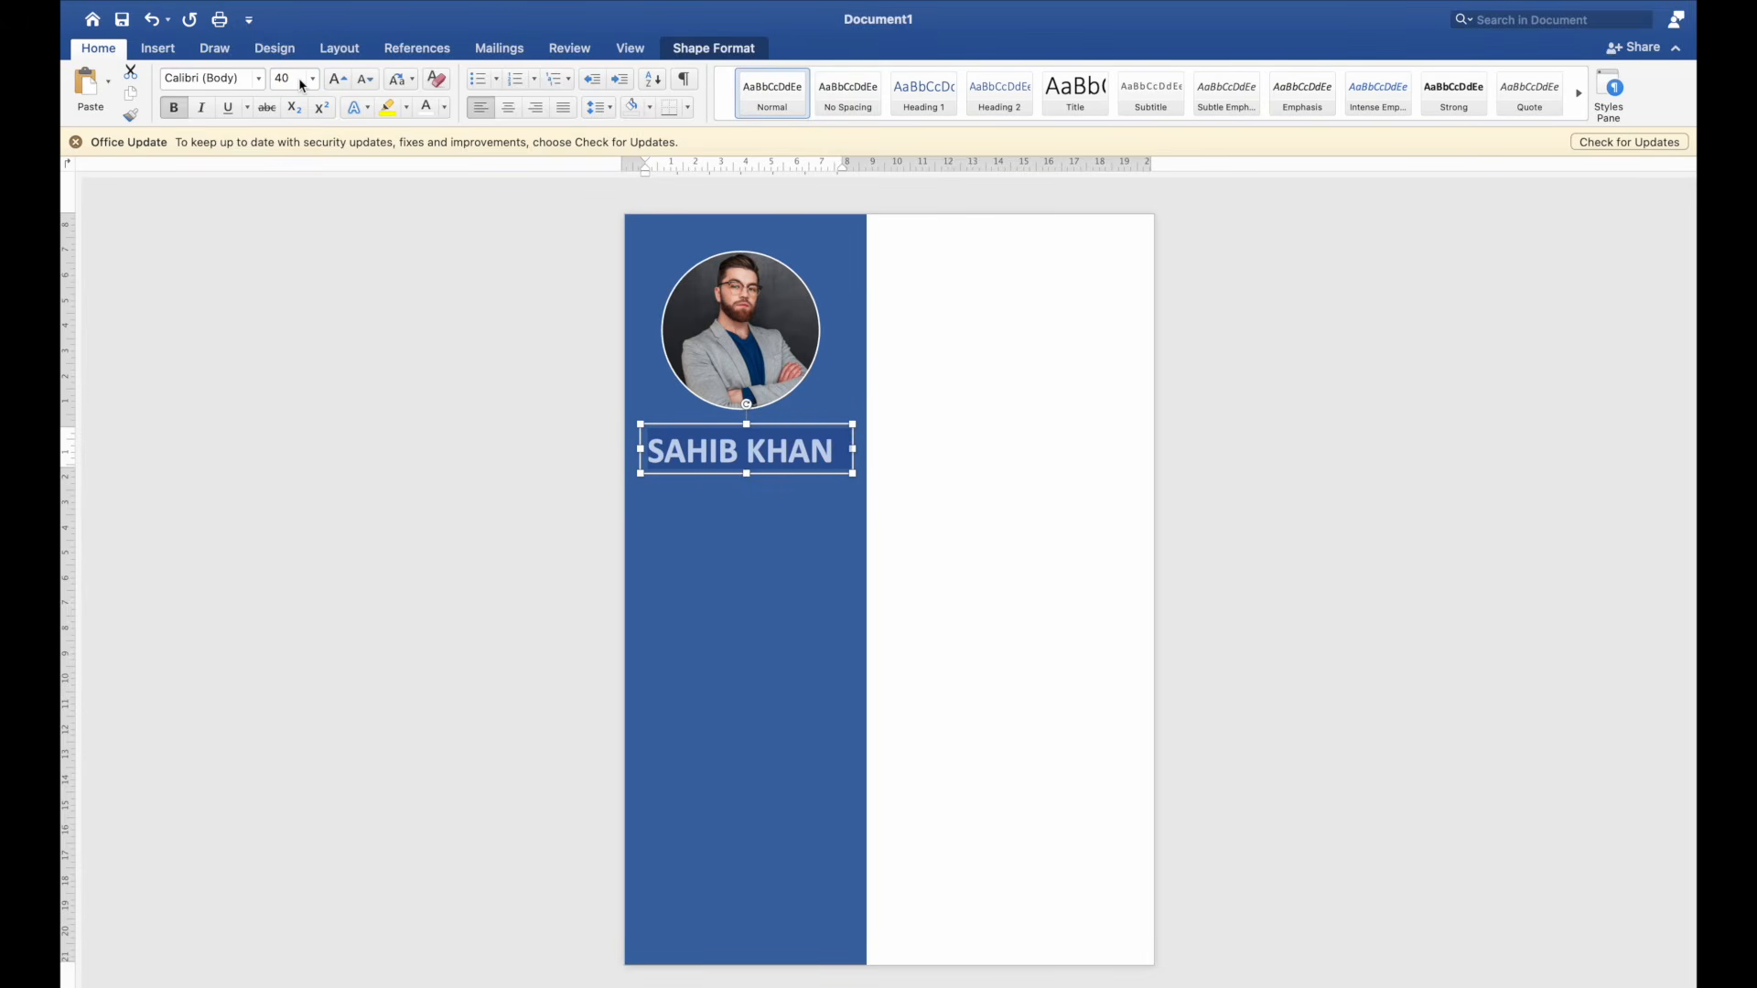
Step: Enlarge the text box downward and add the job title "Graphic Designer" on a new line below the name
drag(747, 474, 747, 510)
click(842, 454)
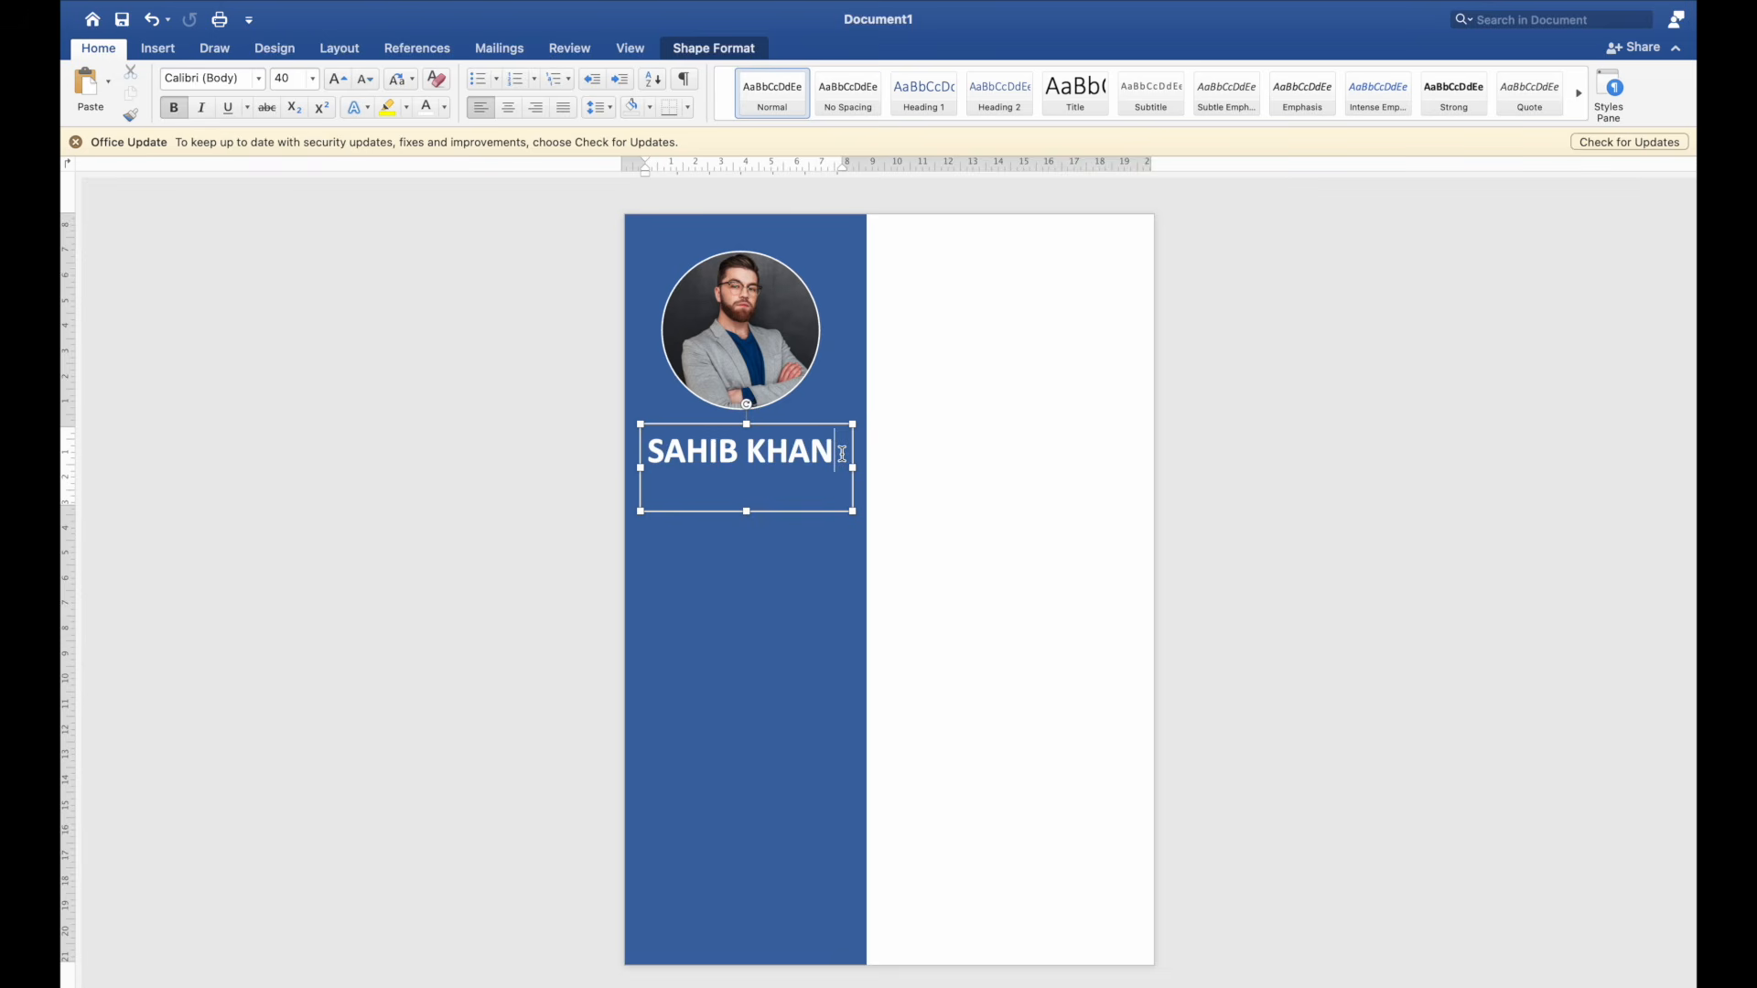
key(Return)
text(Grap)
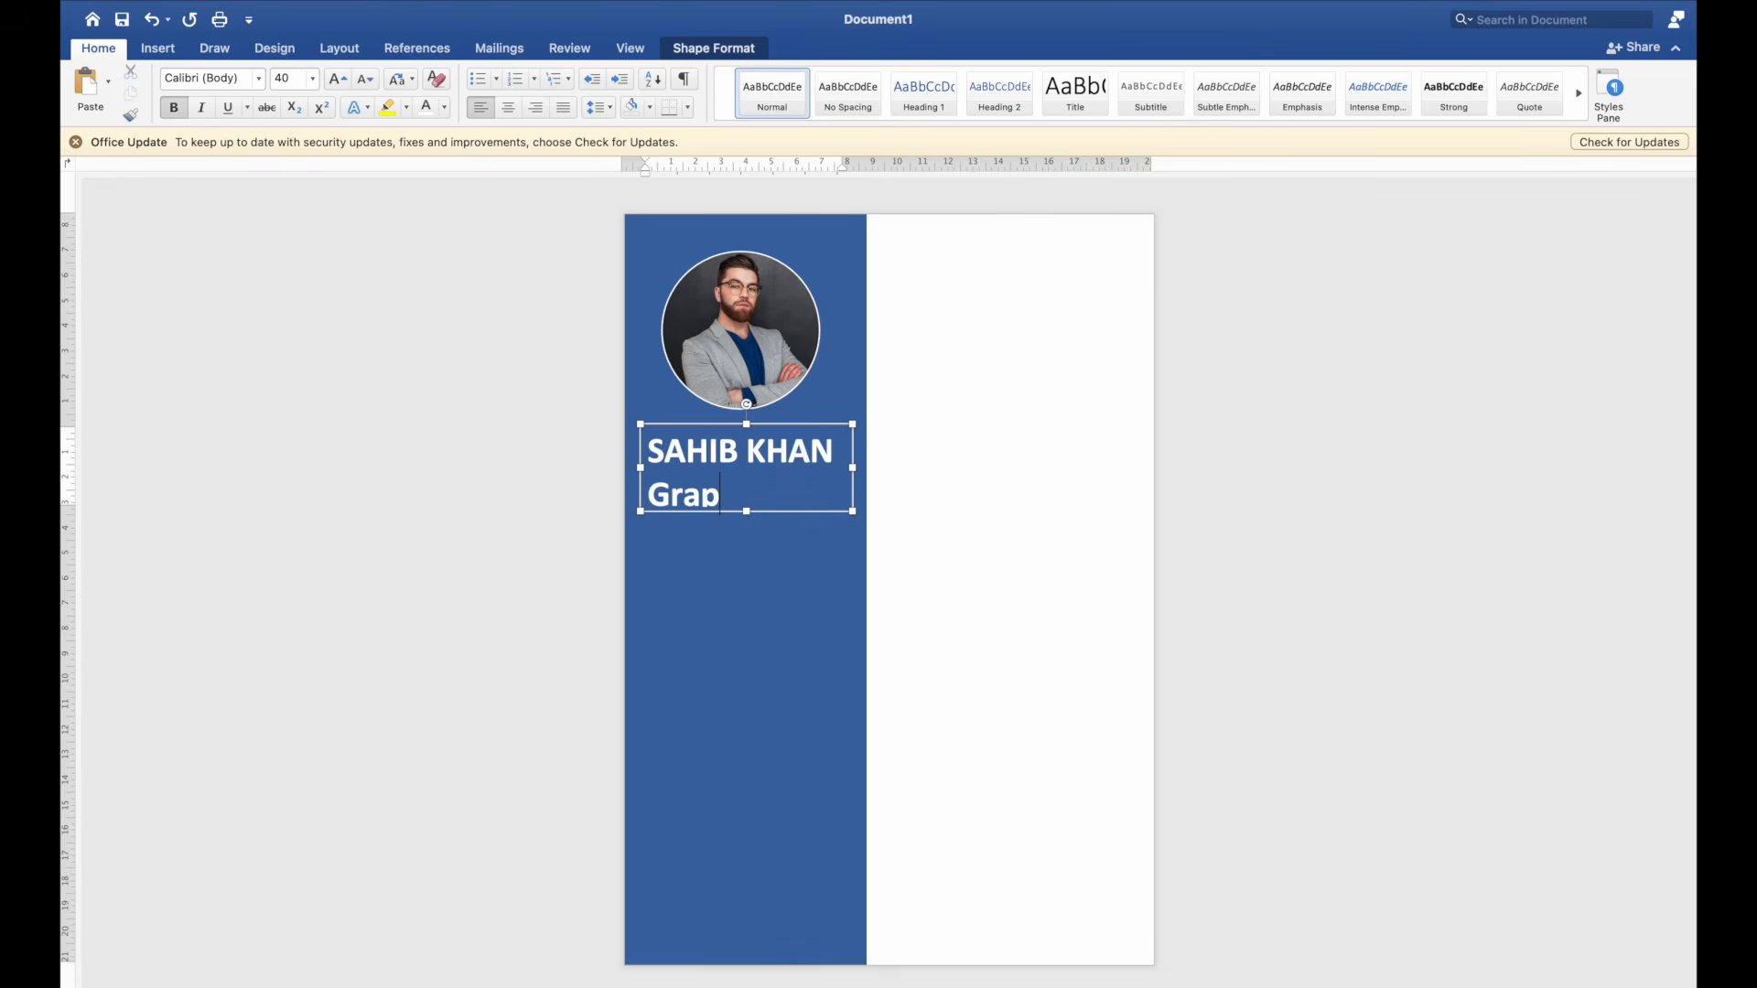
text(hic Desi)
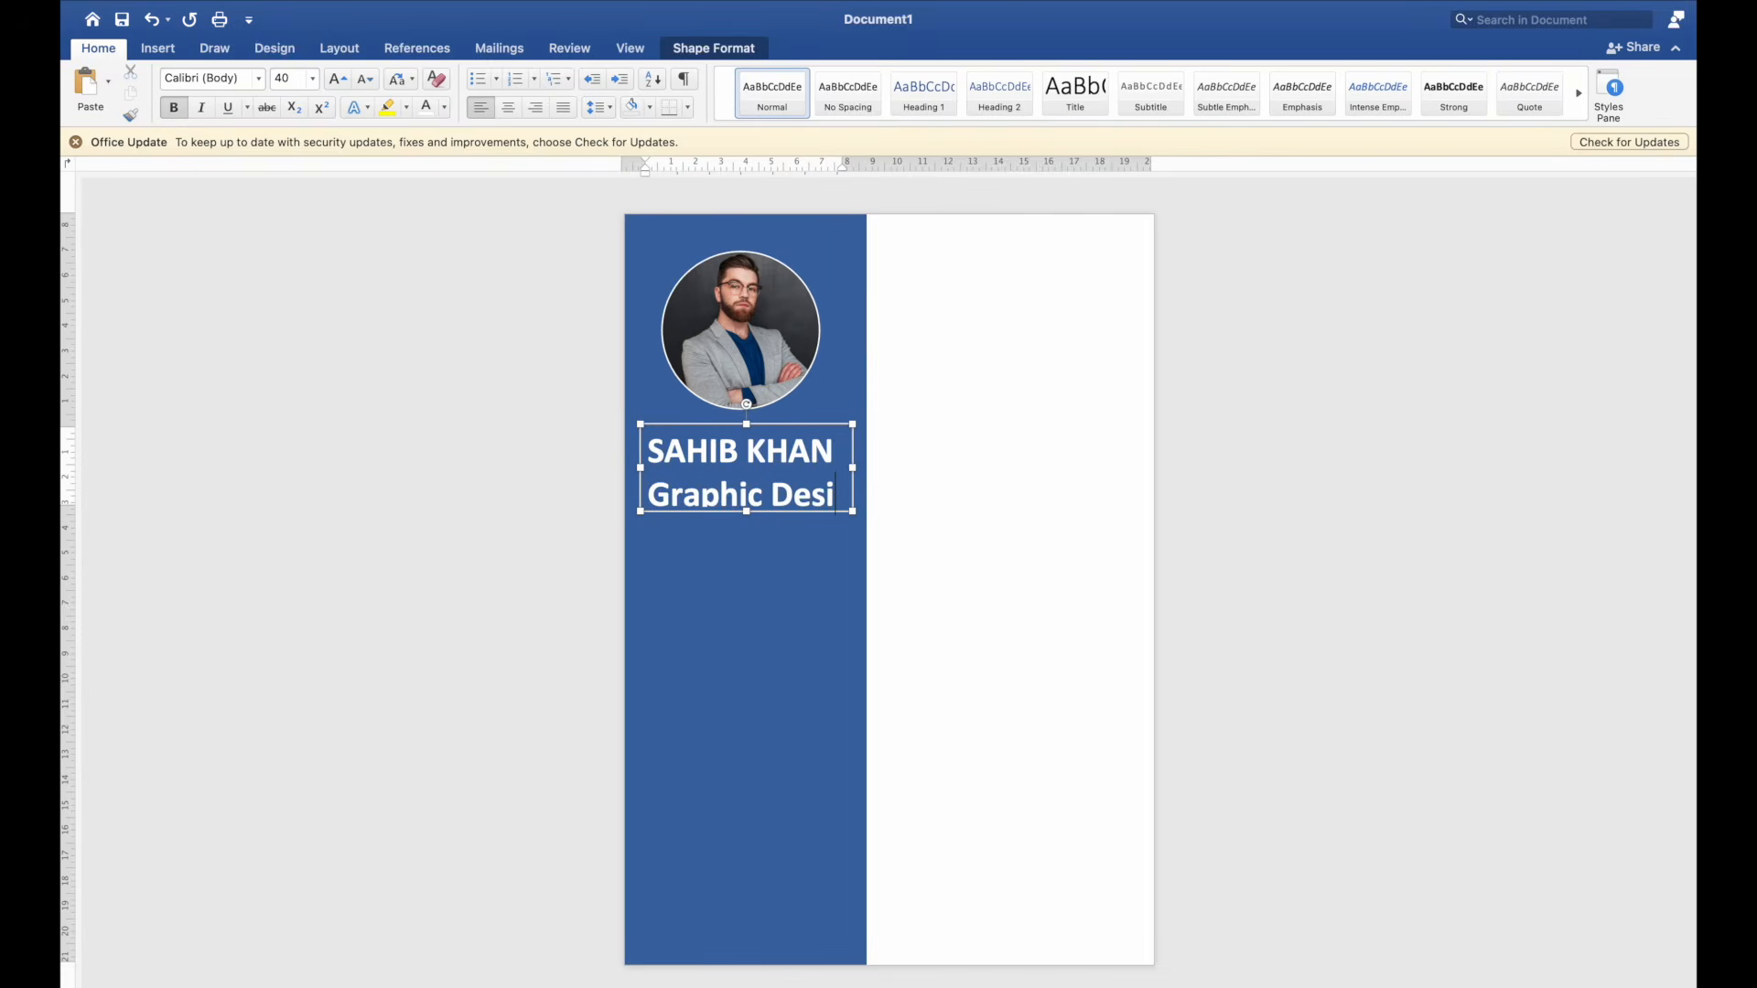
text(gner)
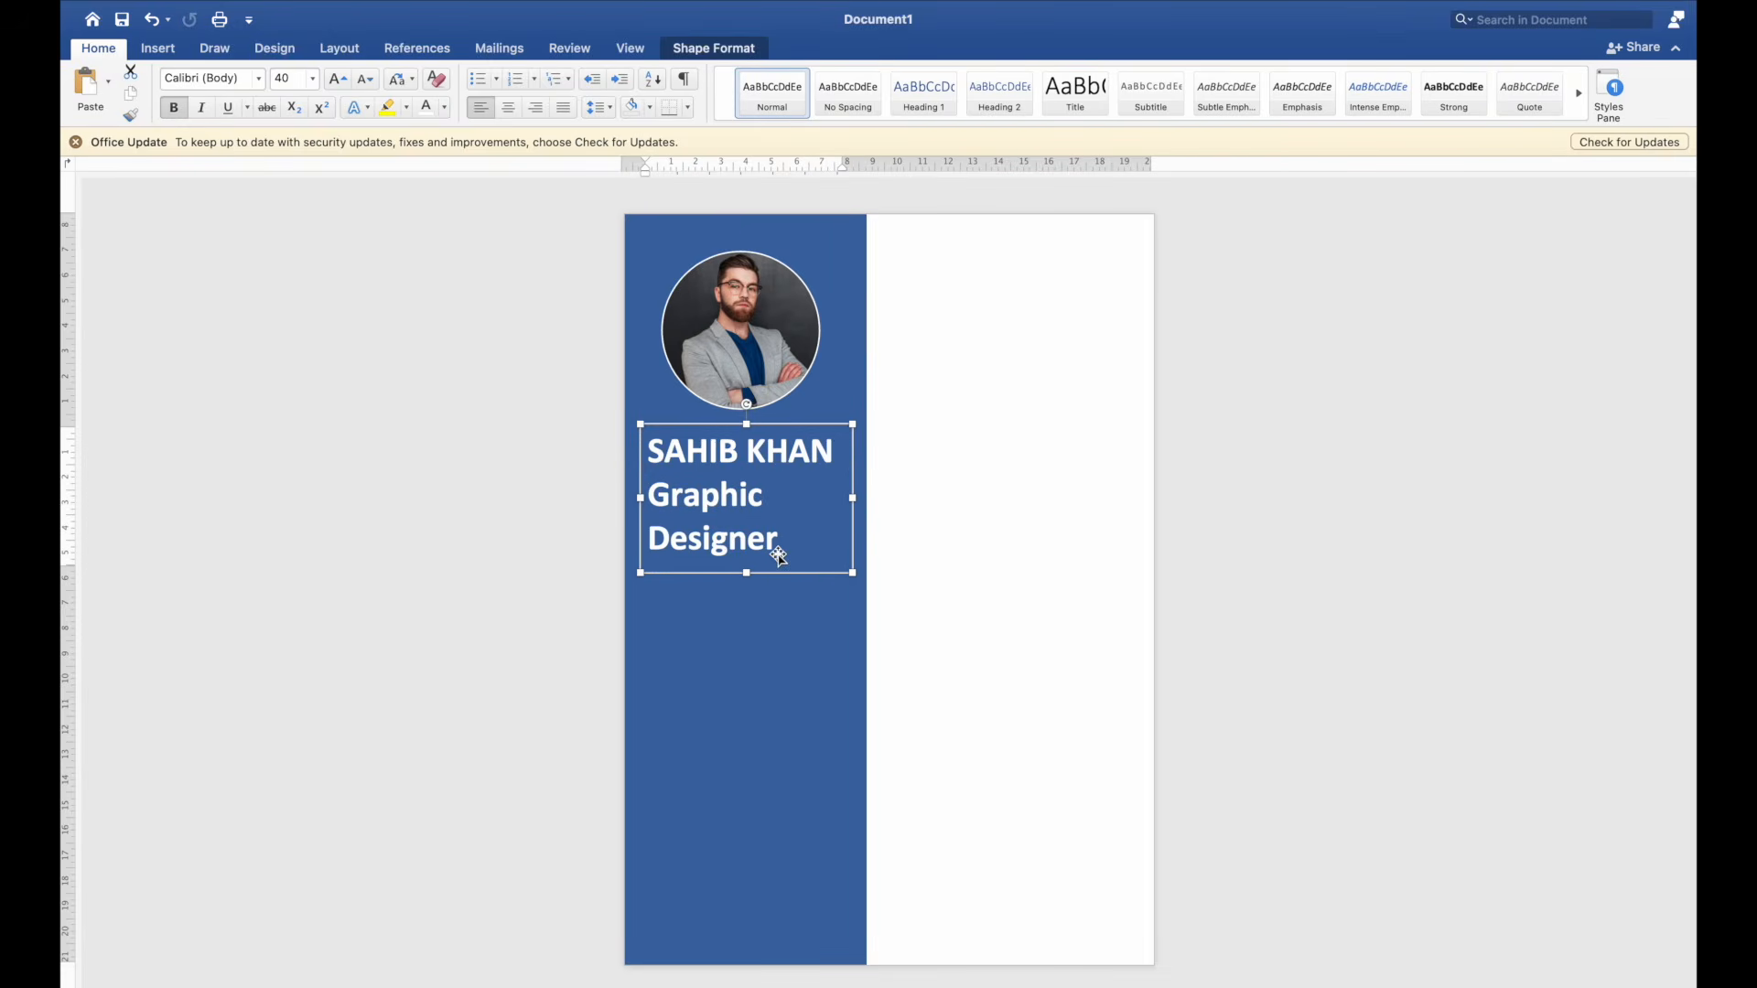
Step: Format the "Graphic Designer" line at font size 16, without bold, and centre it
drag(780, 553, 650, 486)
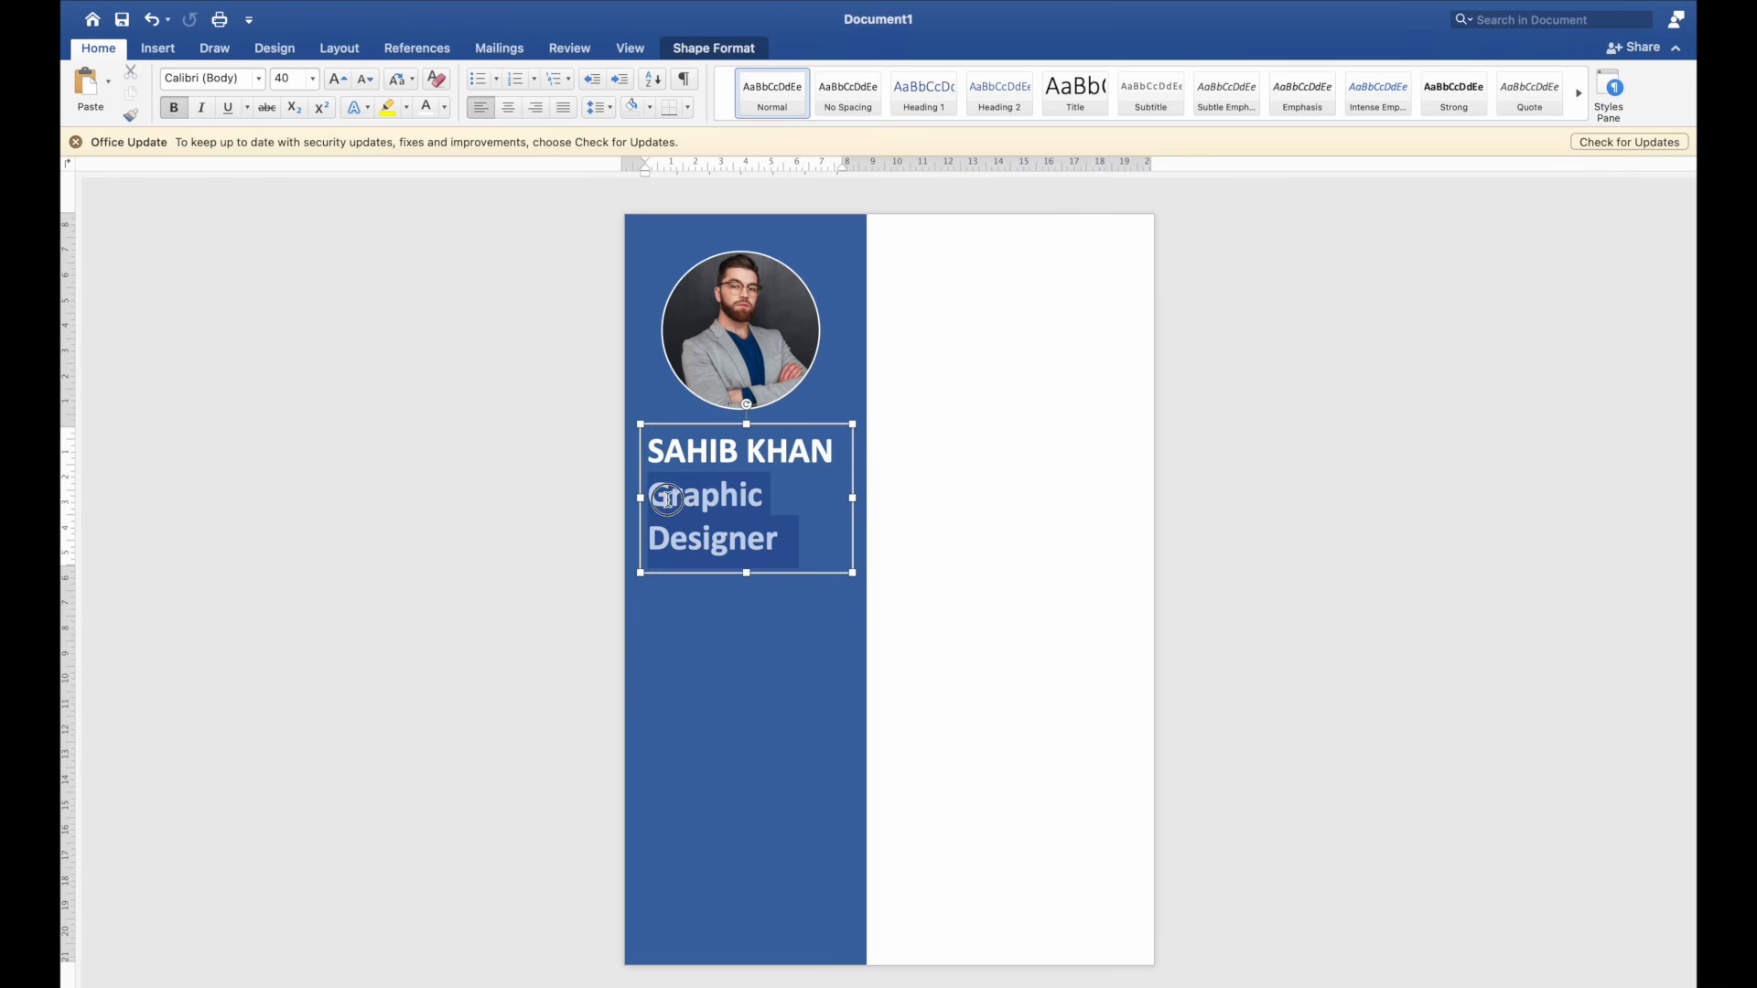
click(364, 79)
click(363, 79)
click(363, 79)
click(363, 79)
click(361, 82)
click(361, 83)
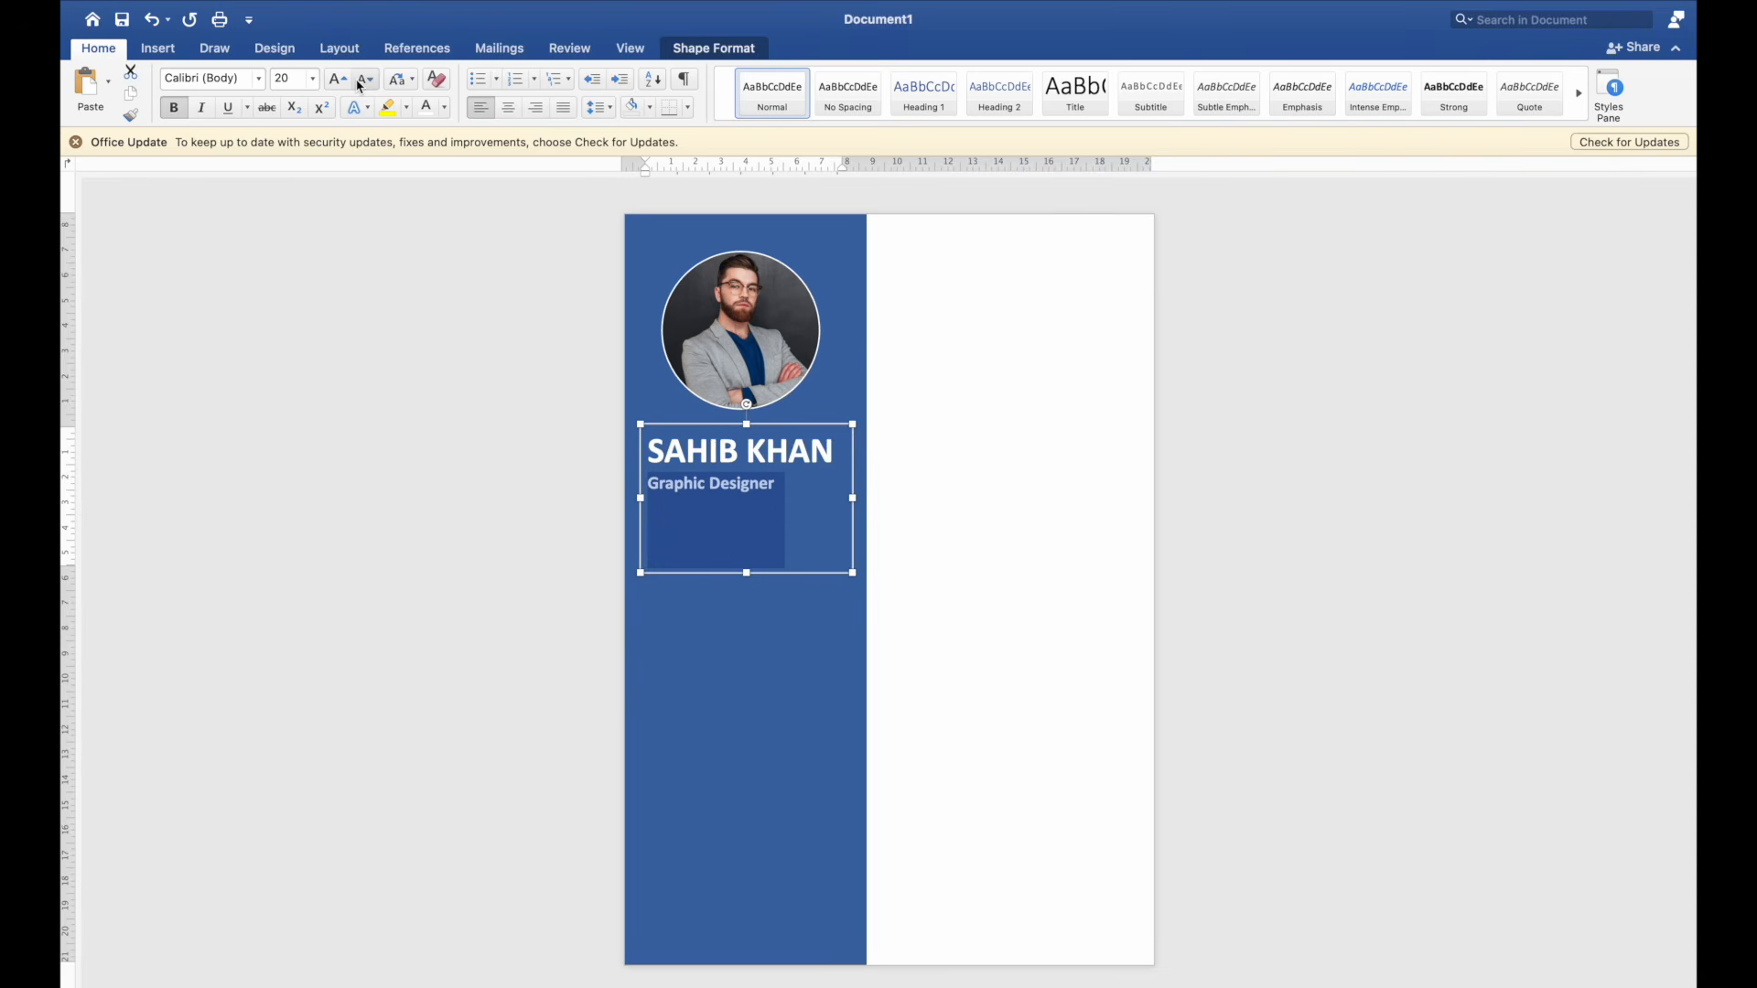
click(361, 83)
click(362, 83)
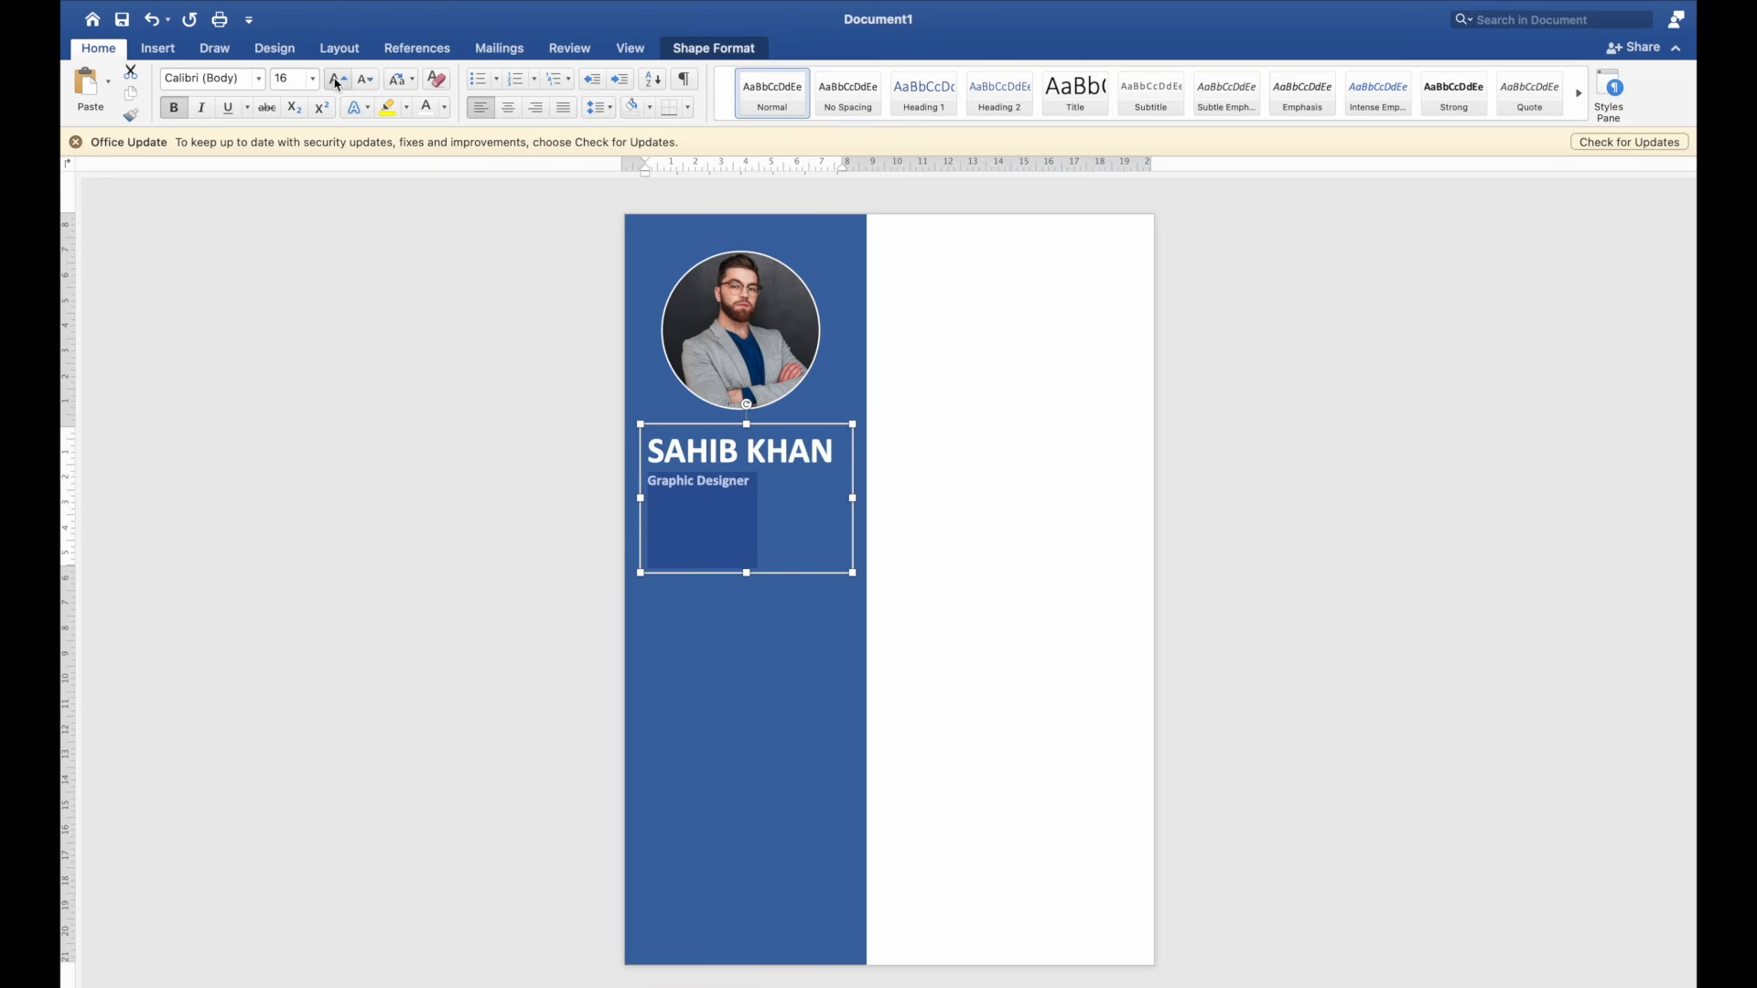
click(337, 83)
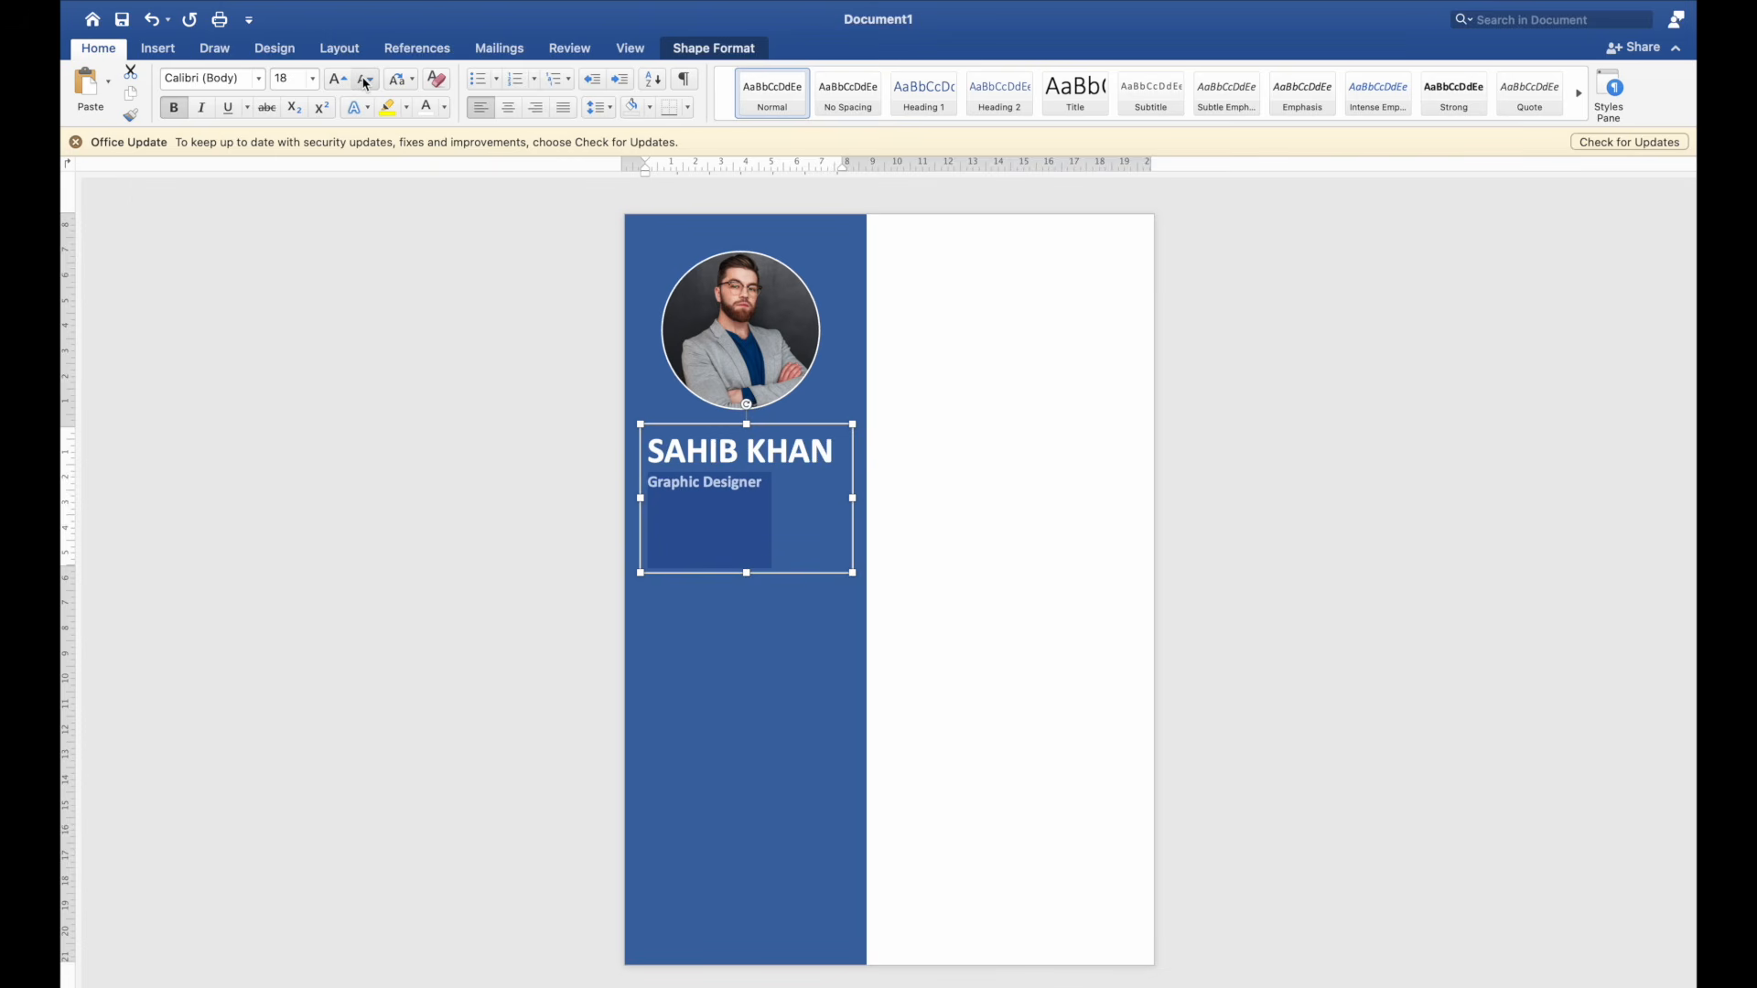
click(364, 83)
click(174, 108)
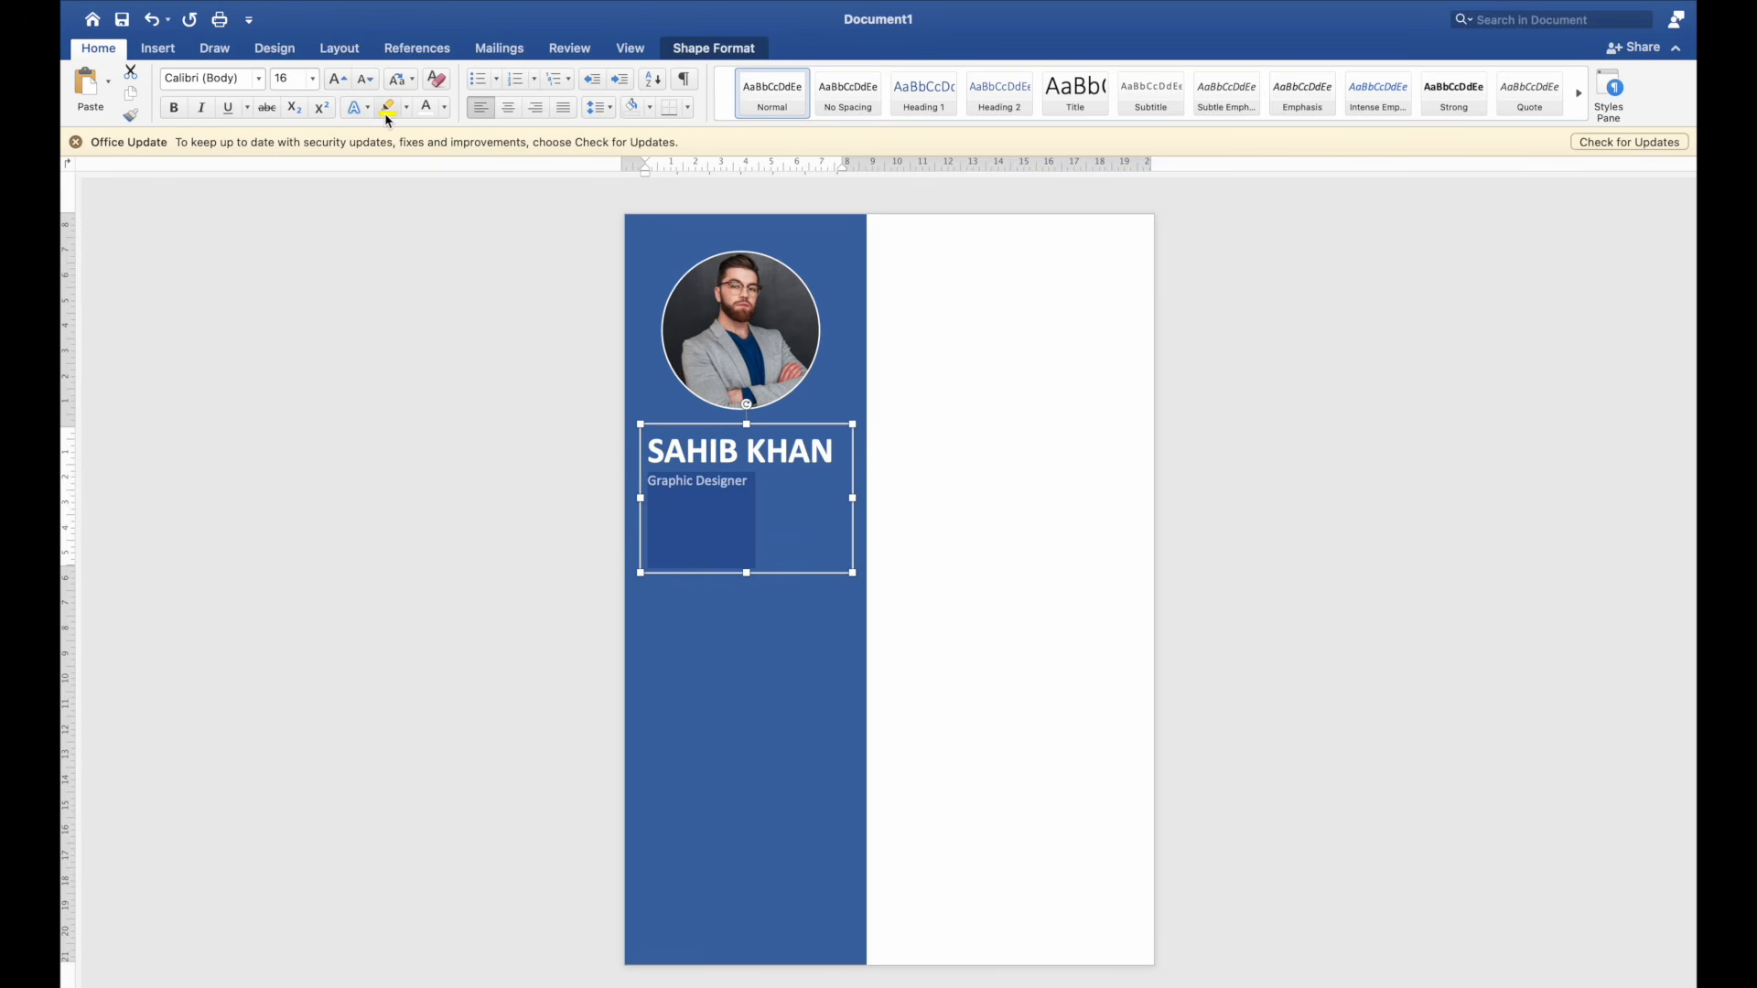
click(508, 108)
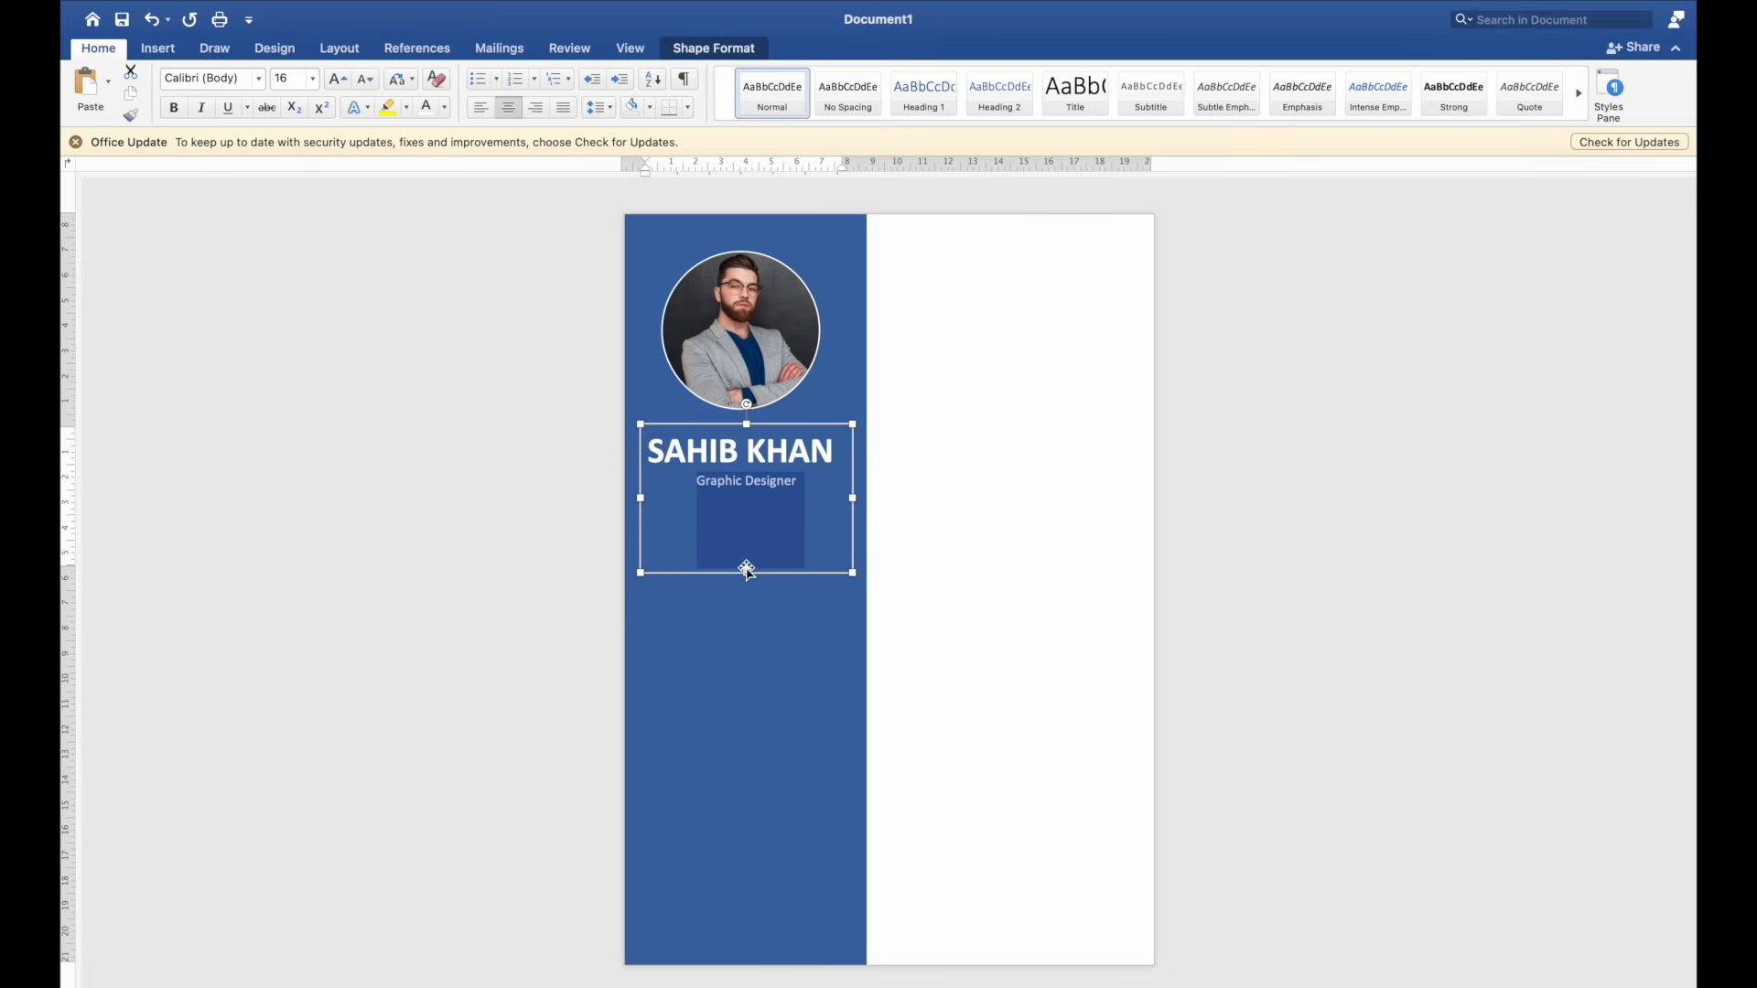
Step: Shorten the name text box to fit its two lines and shift it slightly right
drag(747, 569, 755, 494)
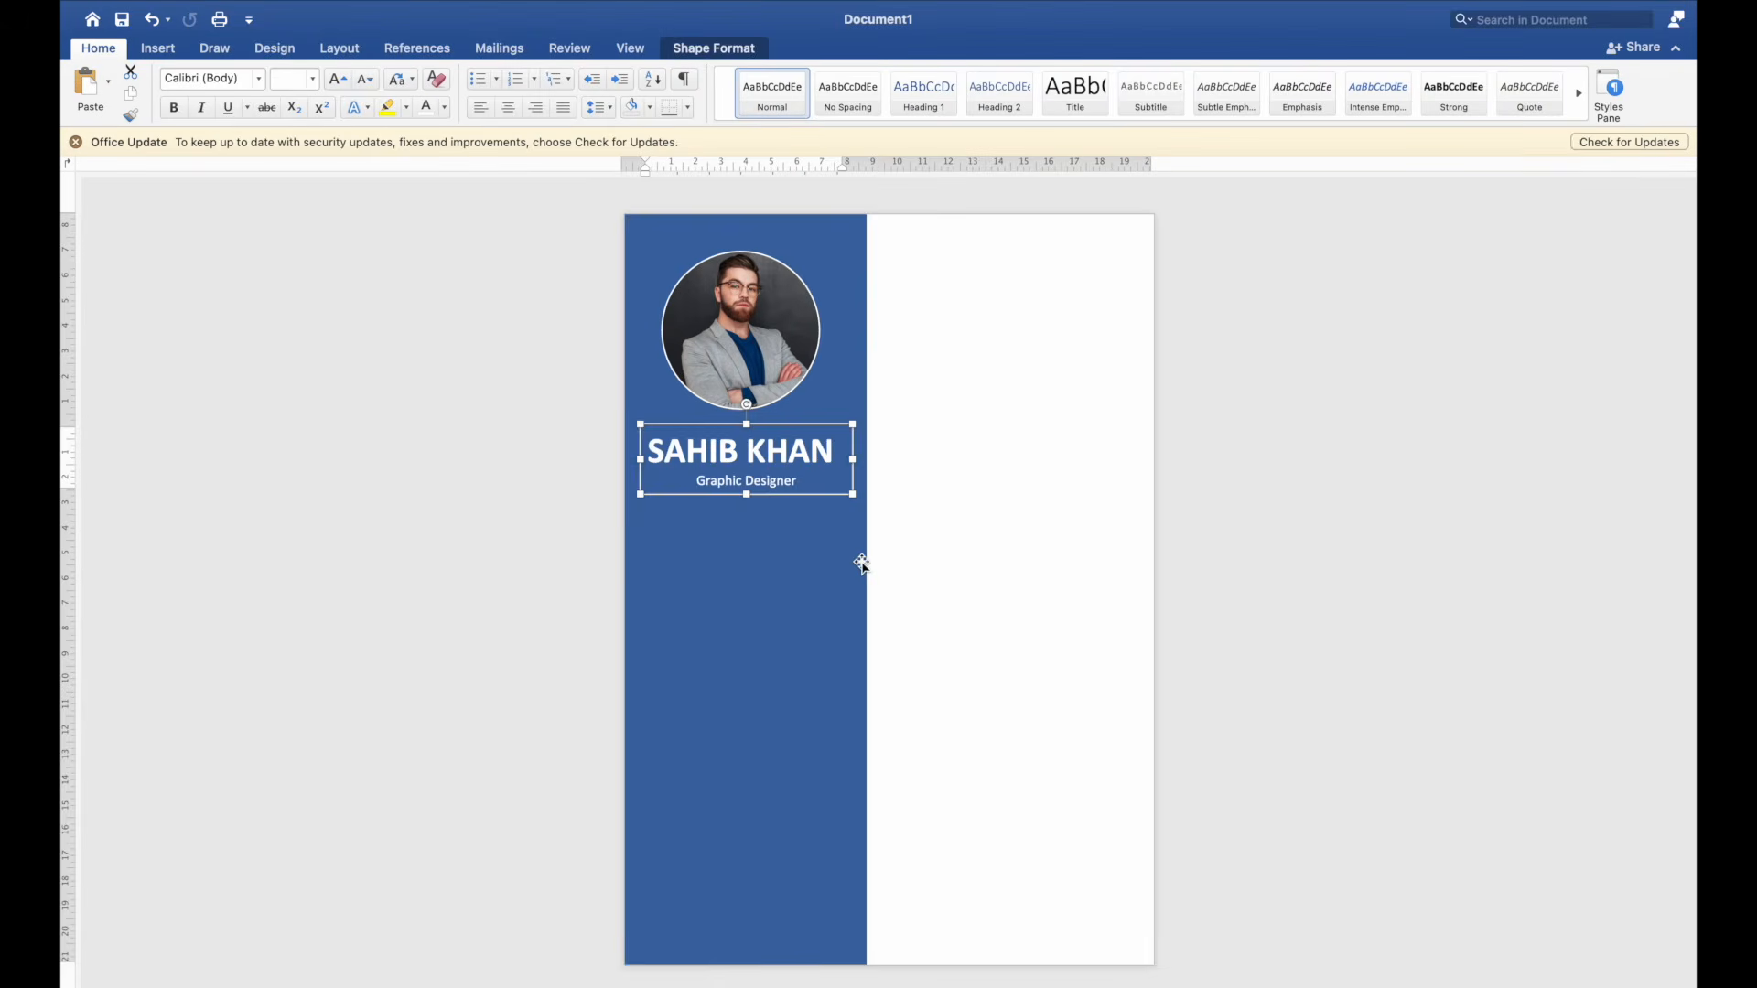
click(861, 563)
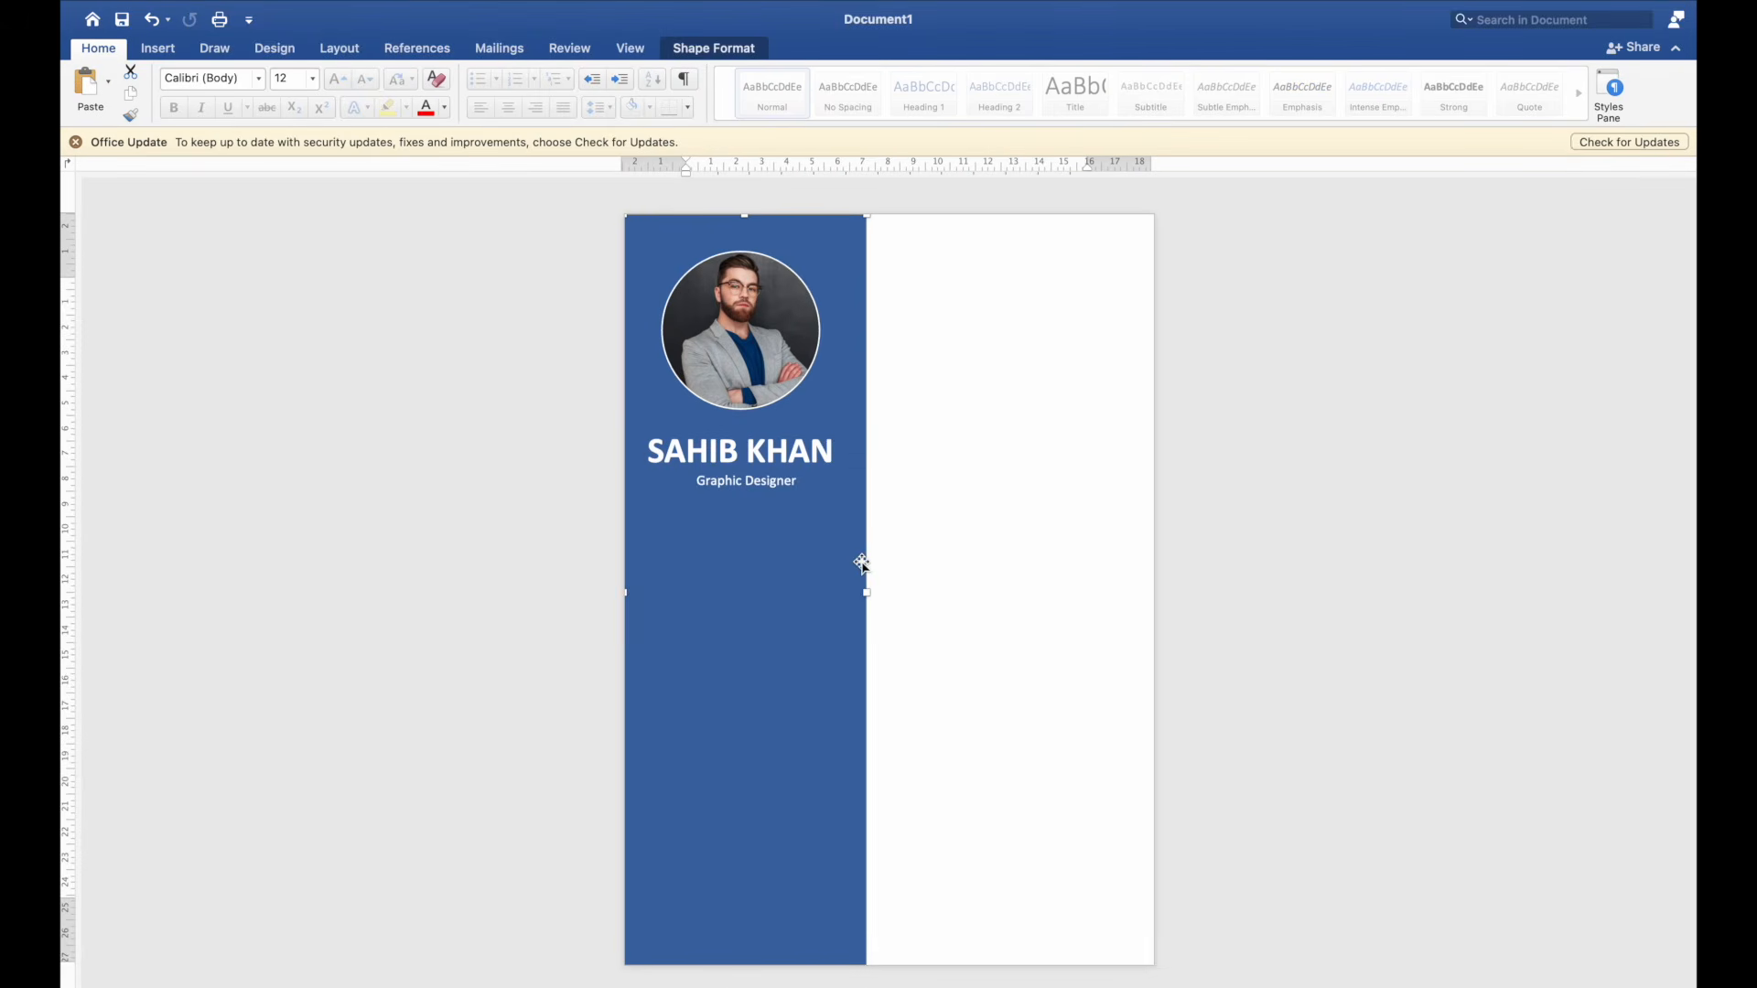
click(780, 450)
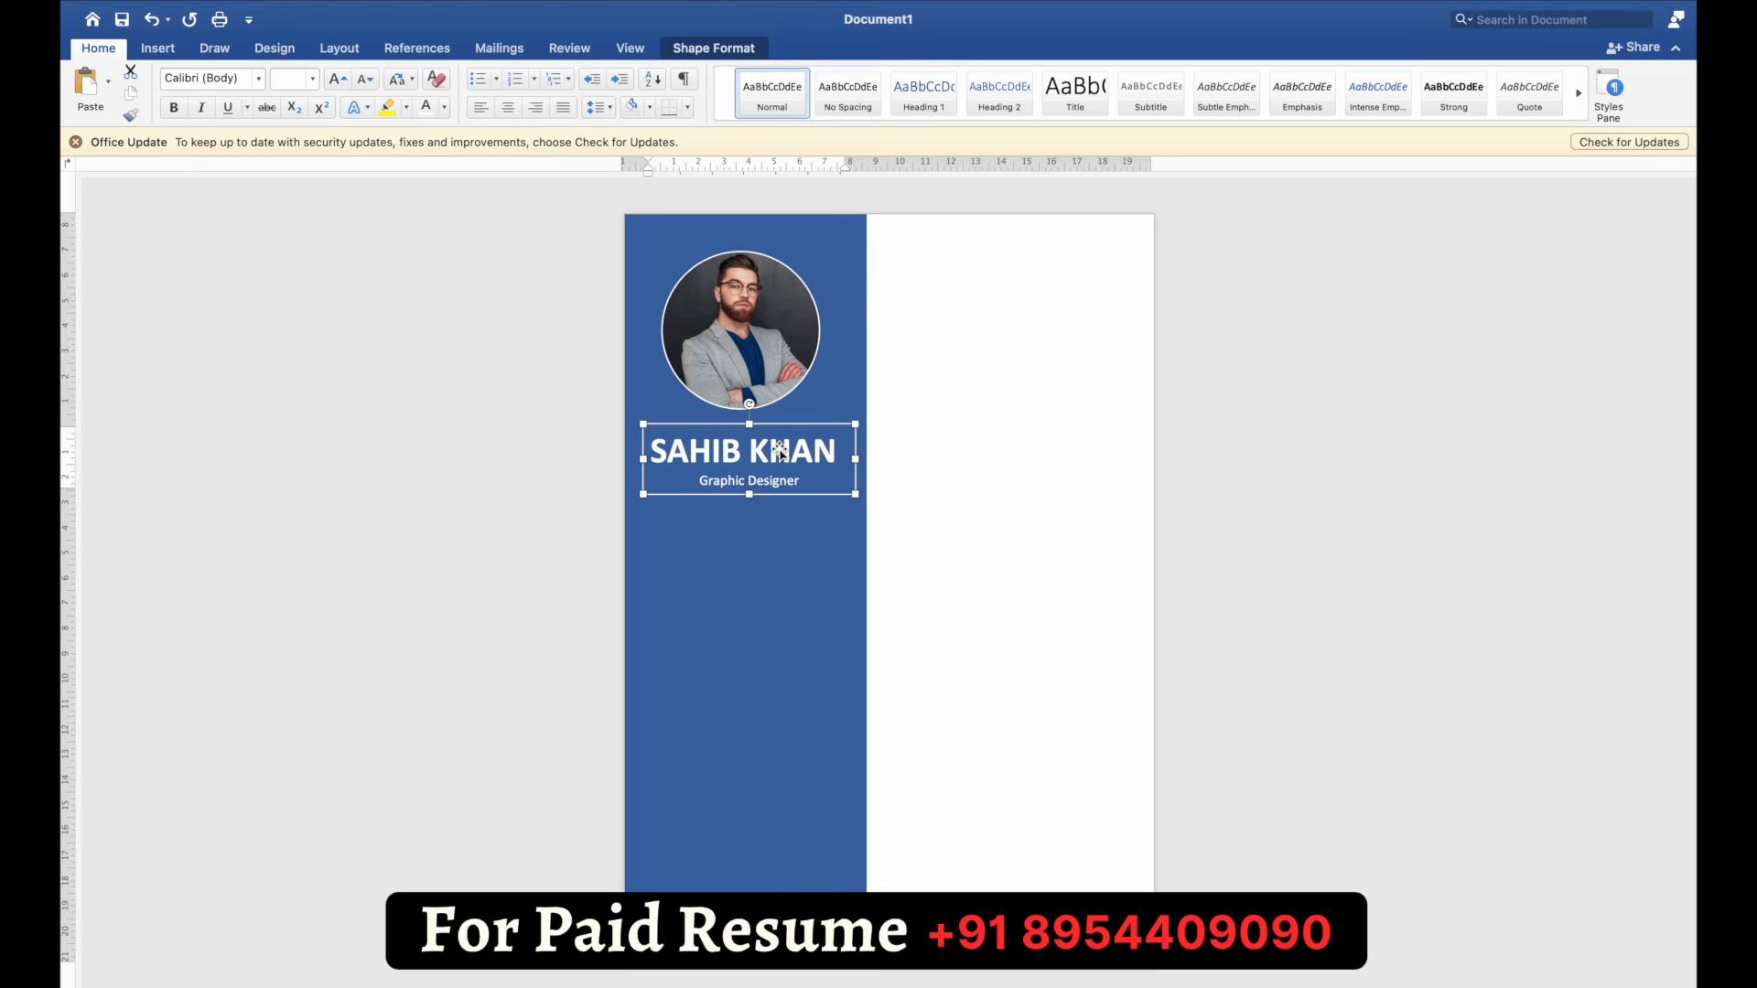
Step: Draw a horizontal straight line about 7.7 cm long across the sidebar below the job title
click(156, 49)
click(337, 83)
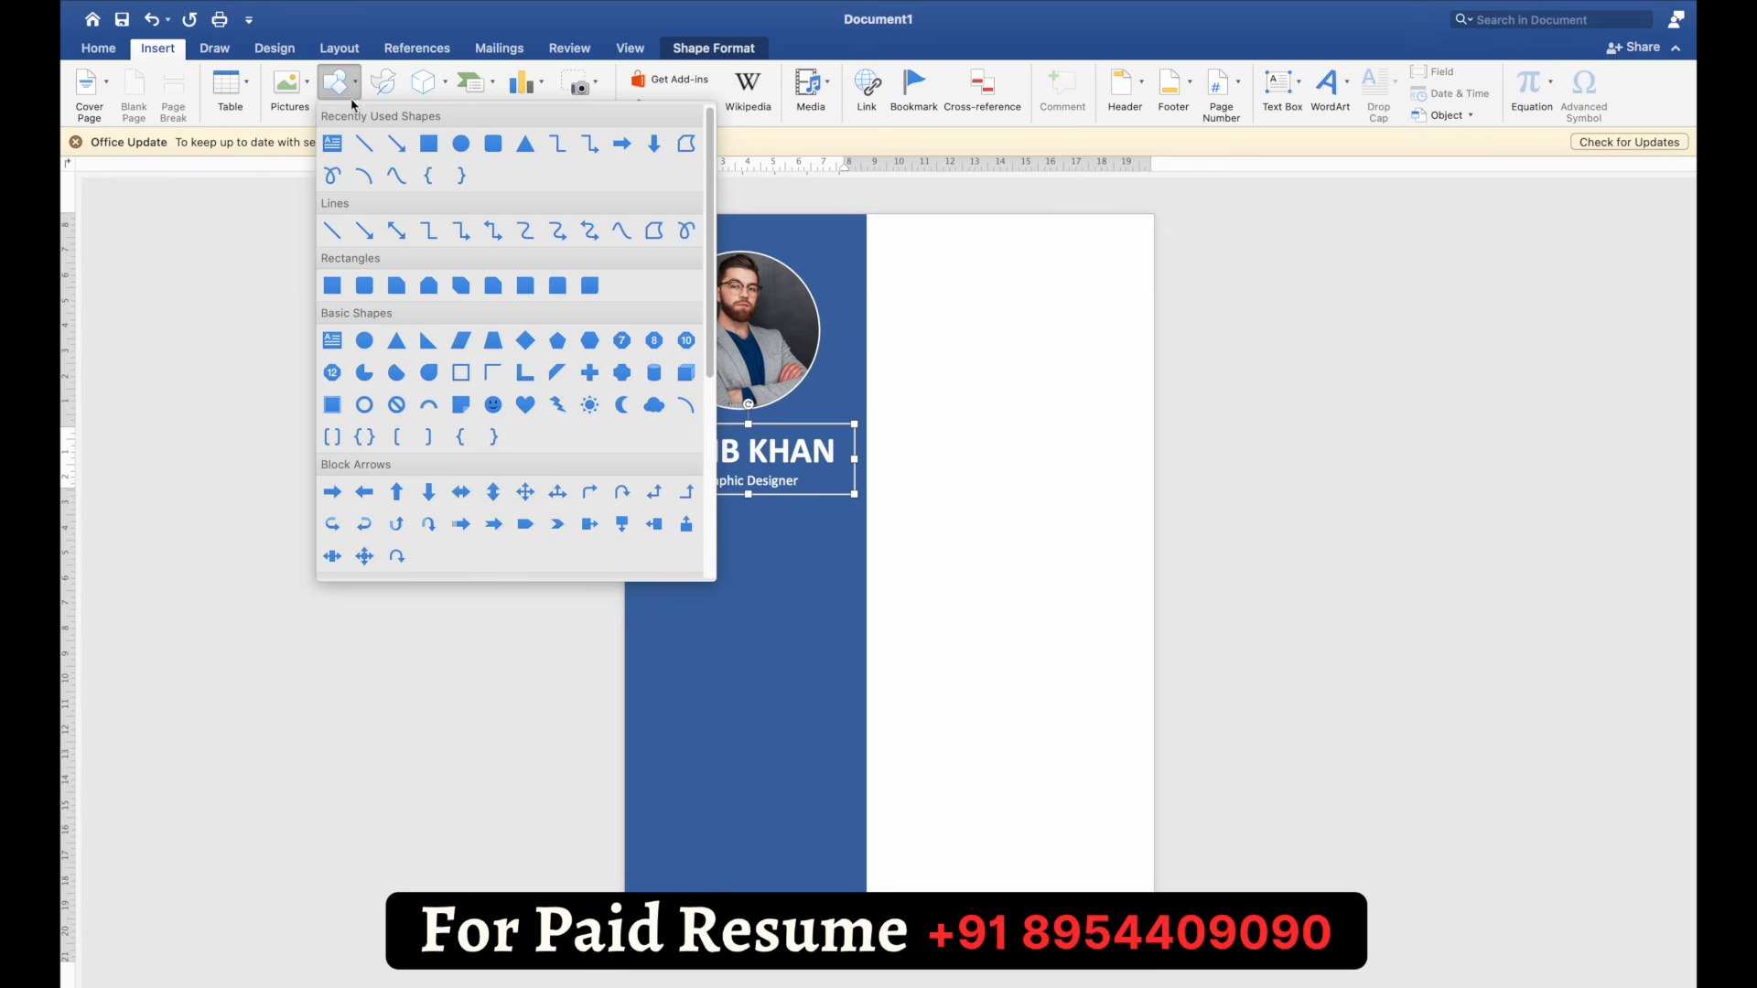
click(395, 144)
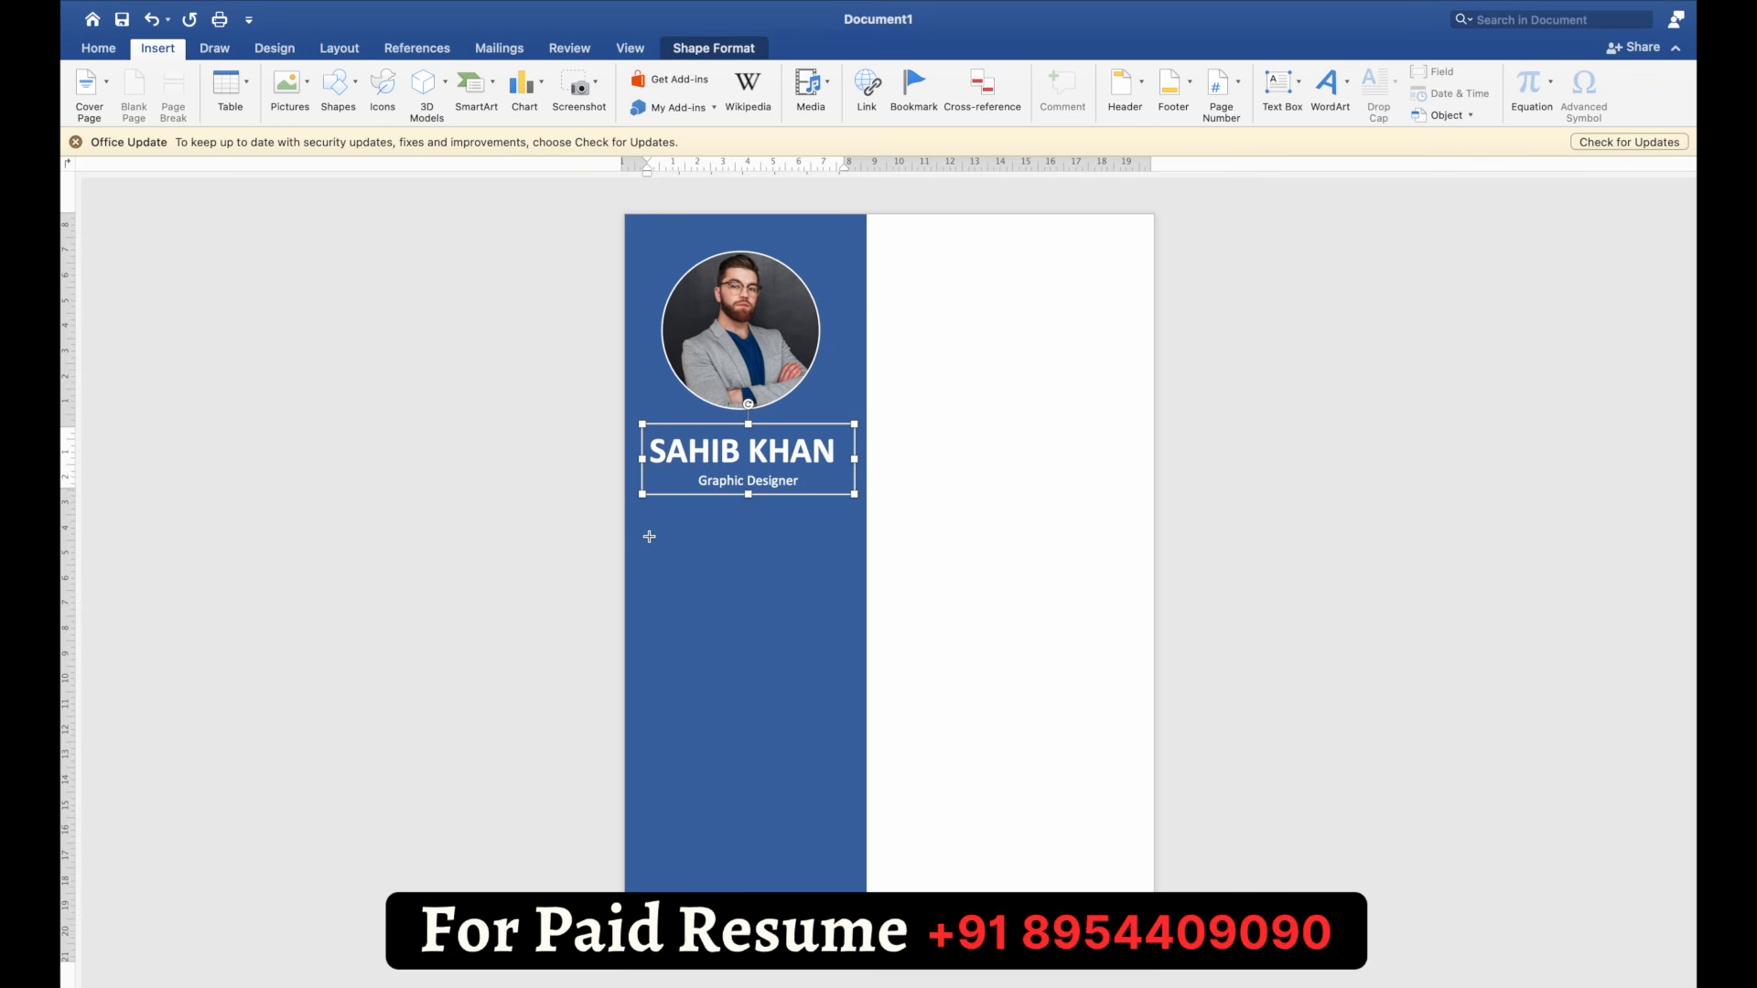
drag(650, 537, 844, 539)
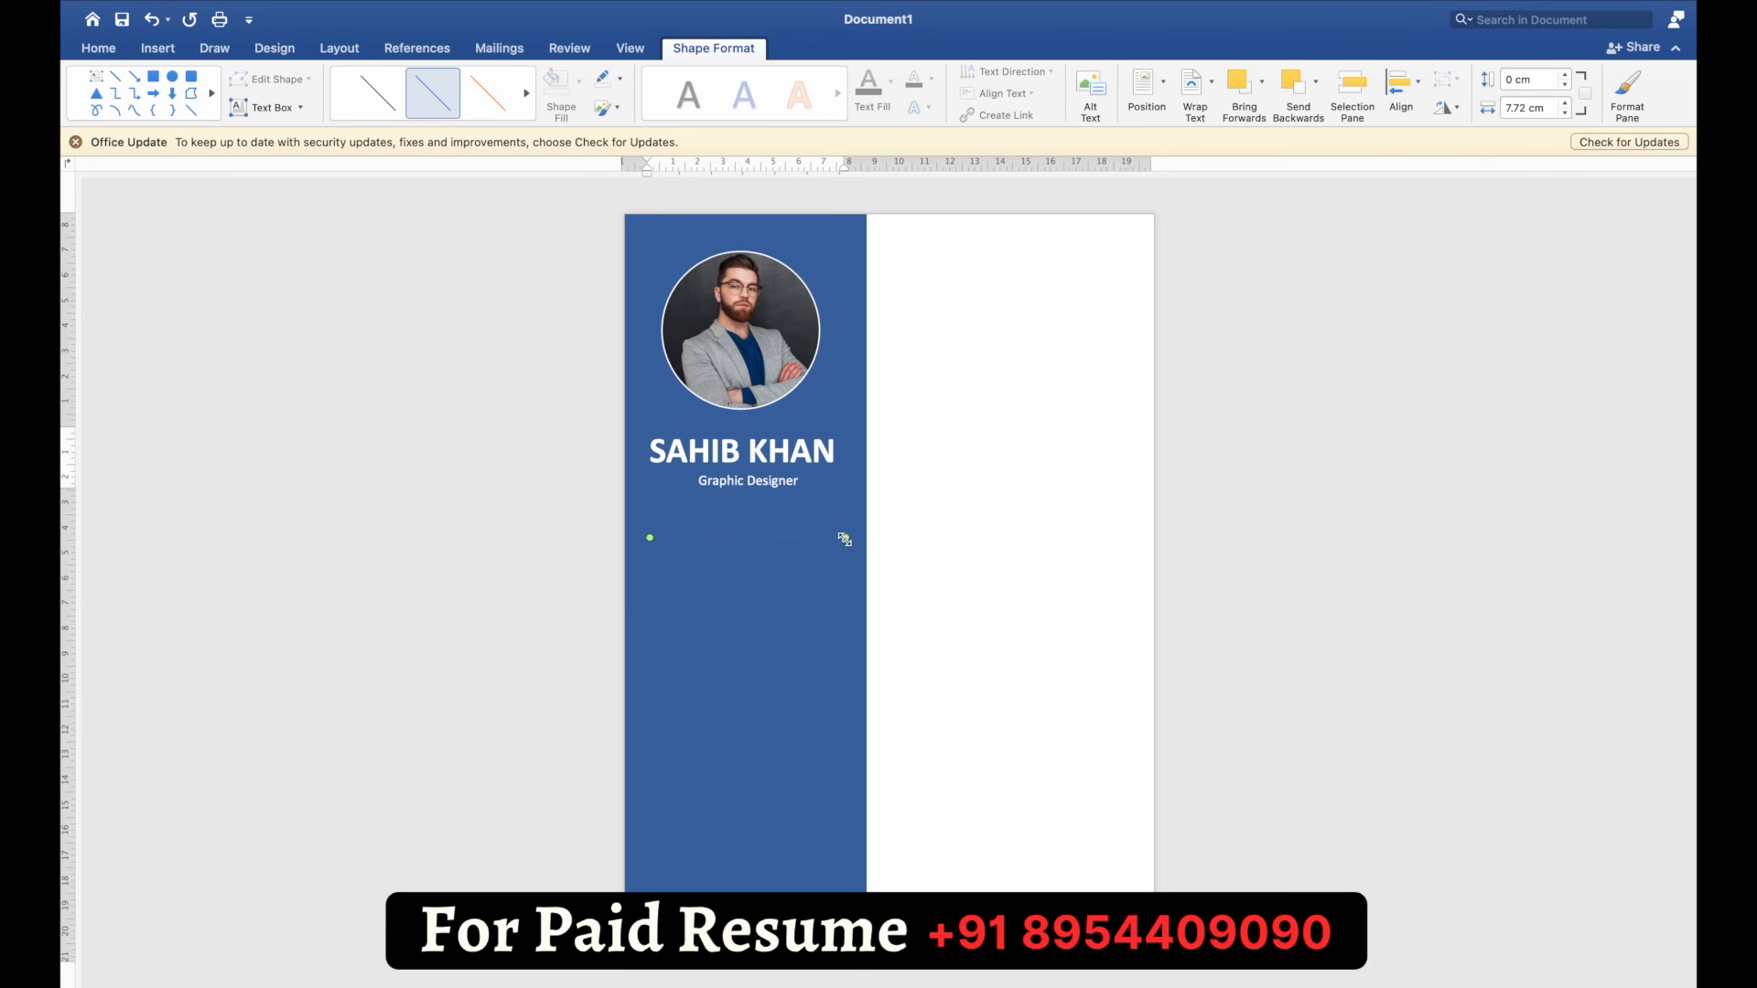
Step: Change the divider line's outline colour to white and increase its weight
click(620, 80)
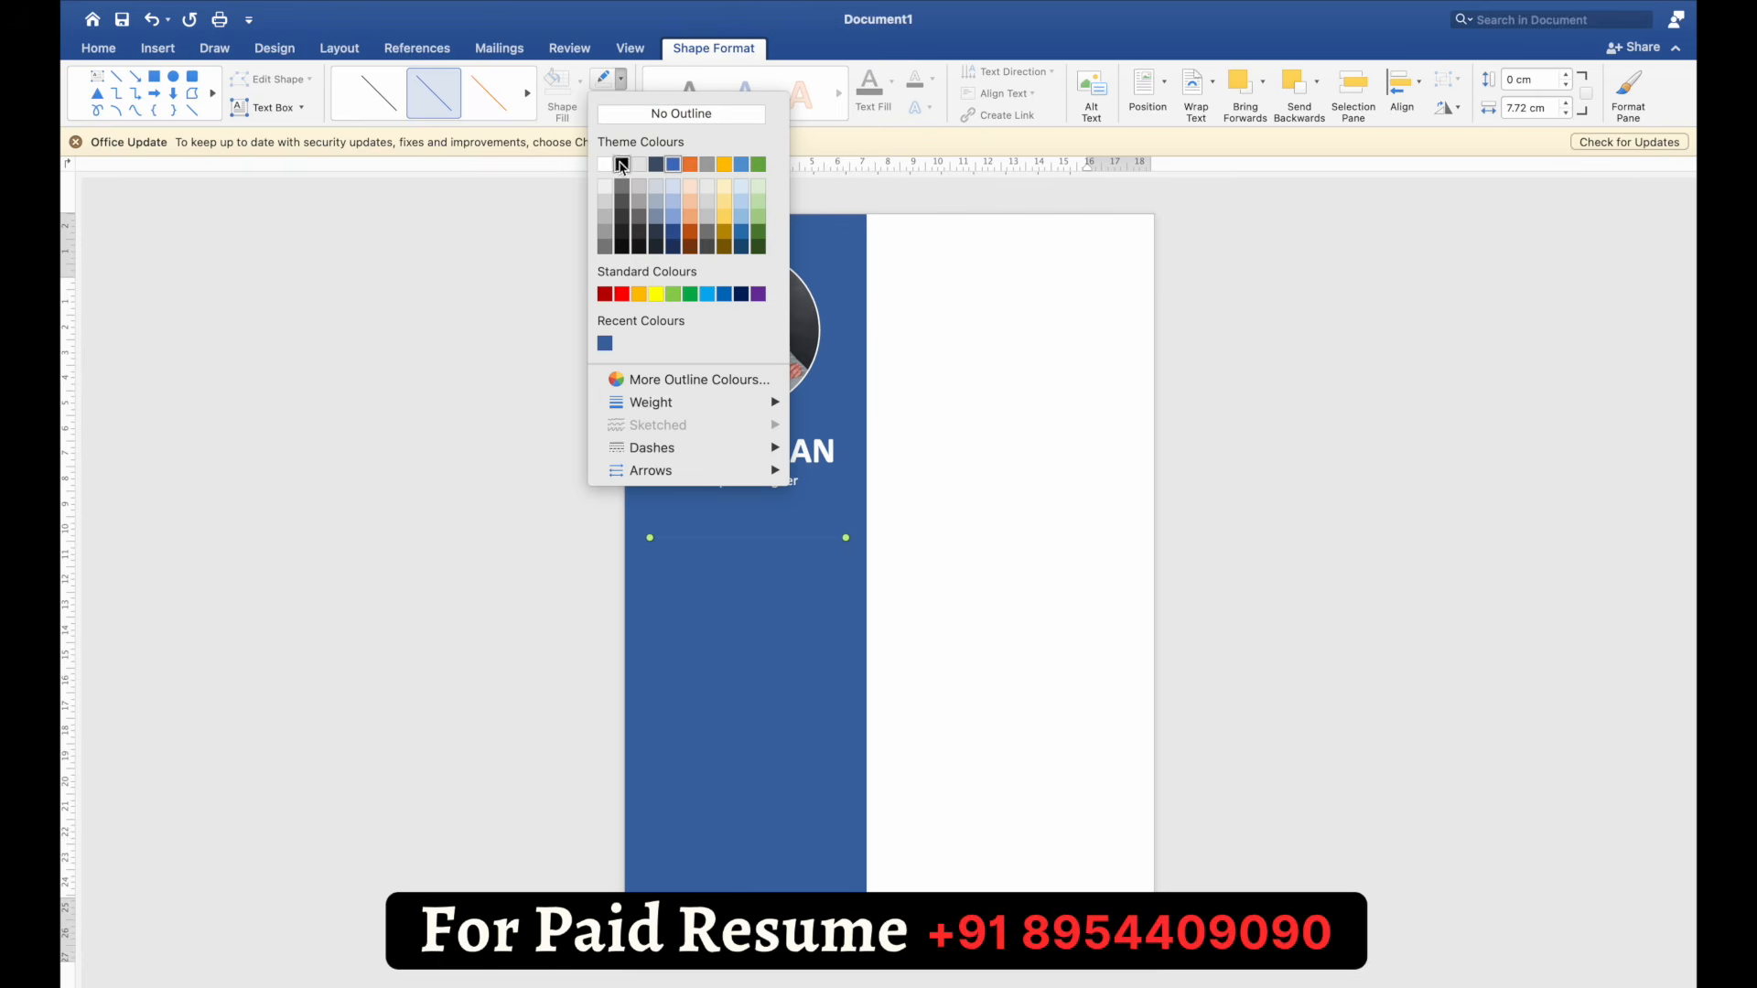
click(605, 165)
click(621, 80)
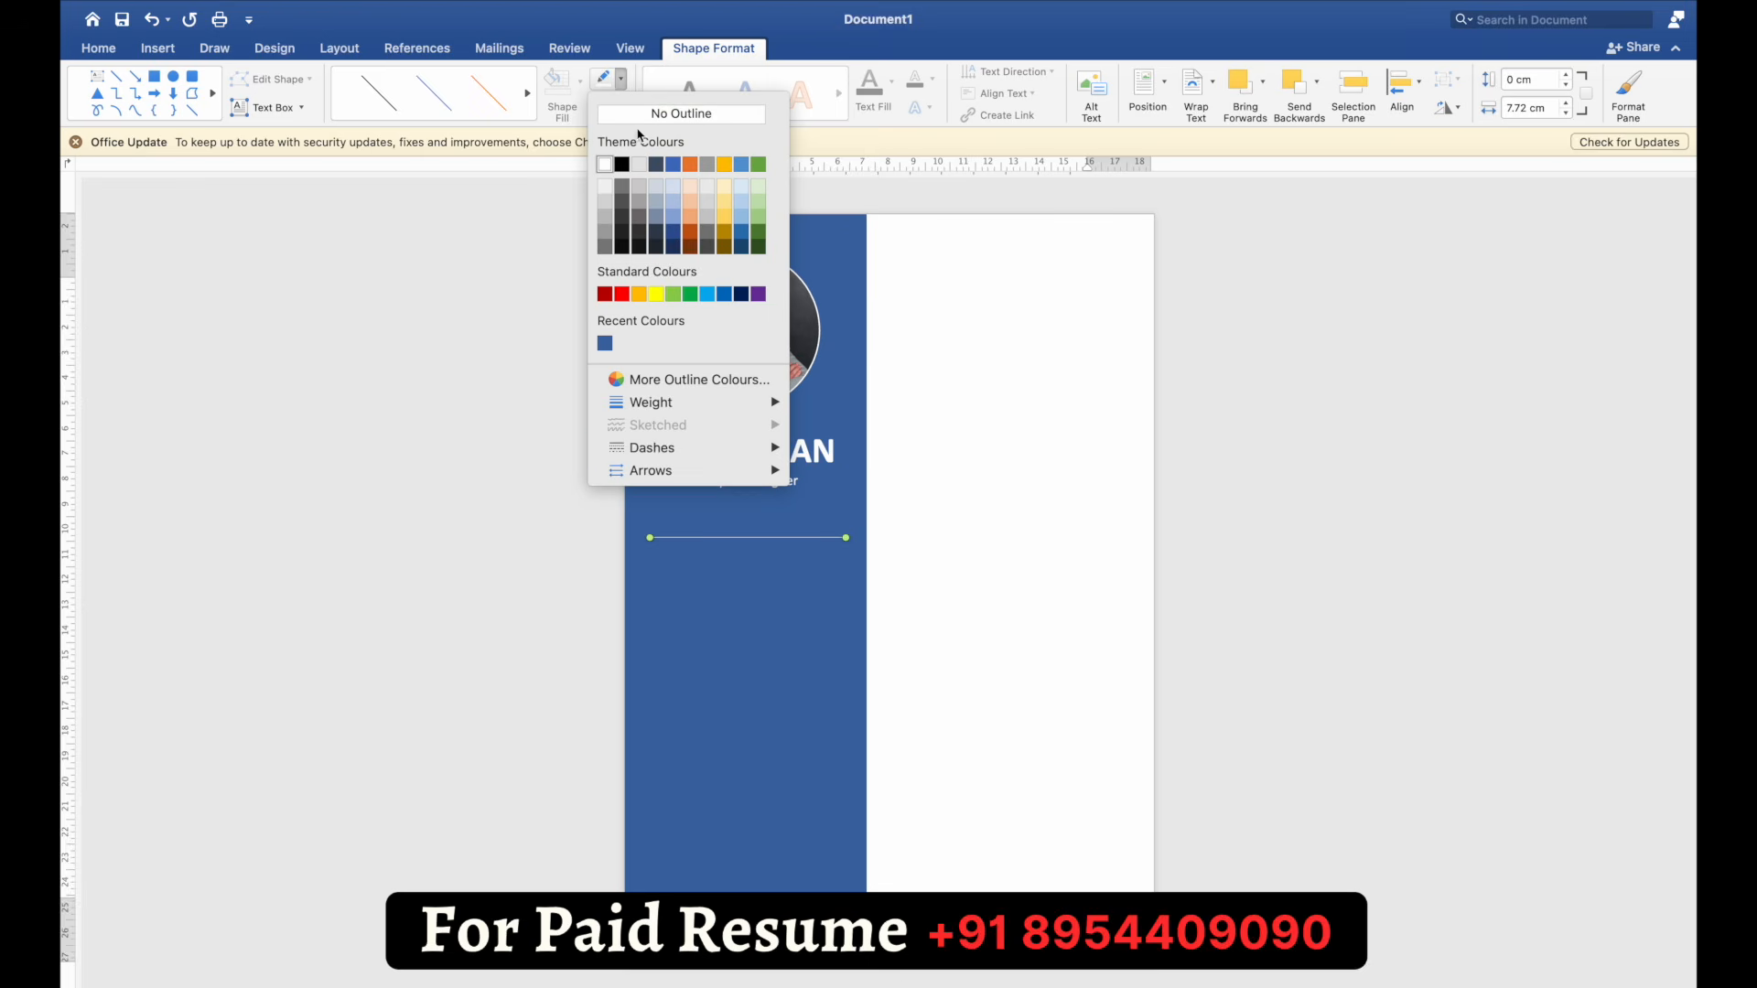
mouse_move(773, 403)
click(833, 495)
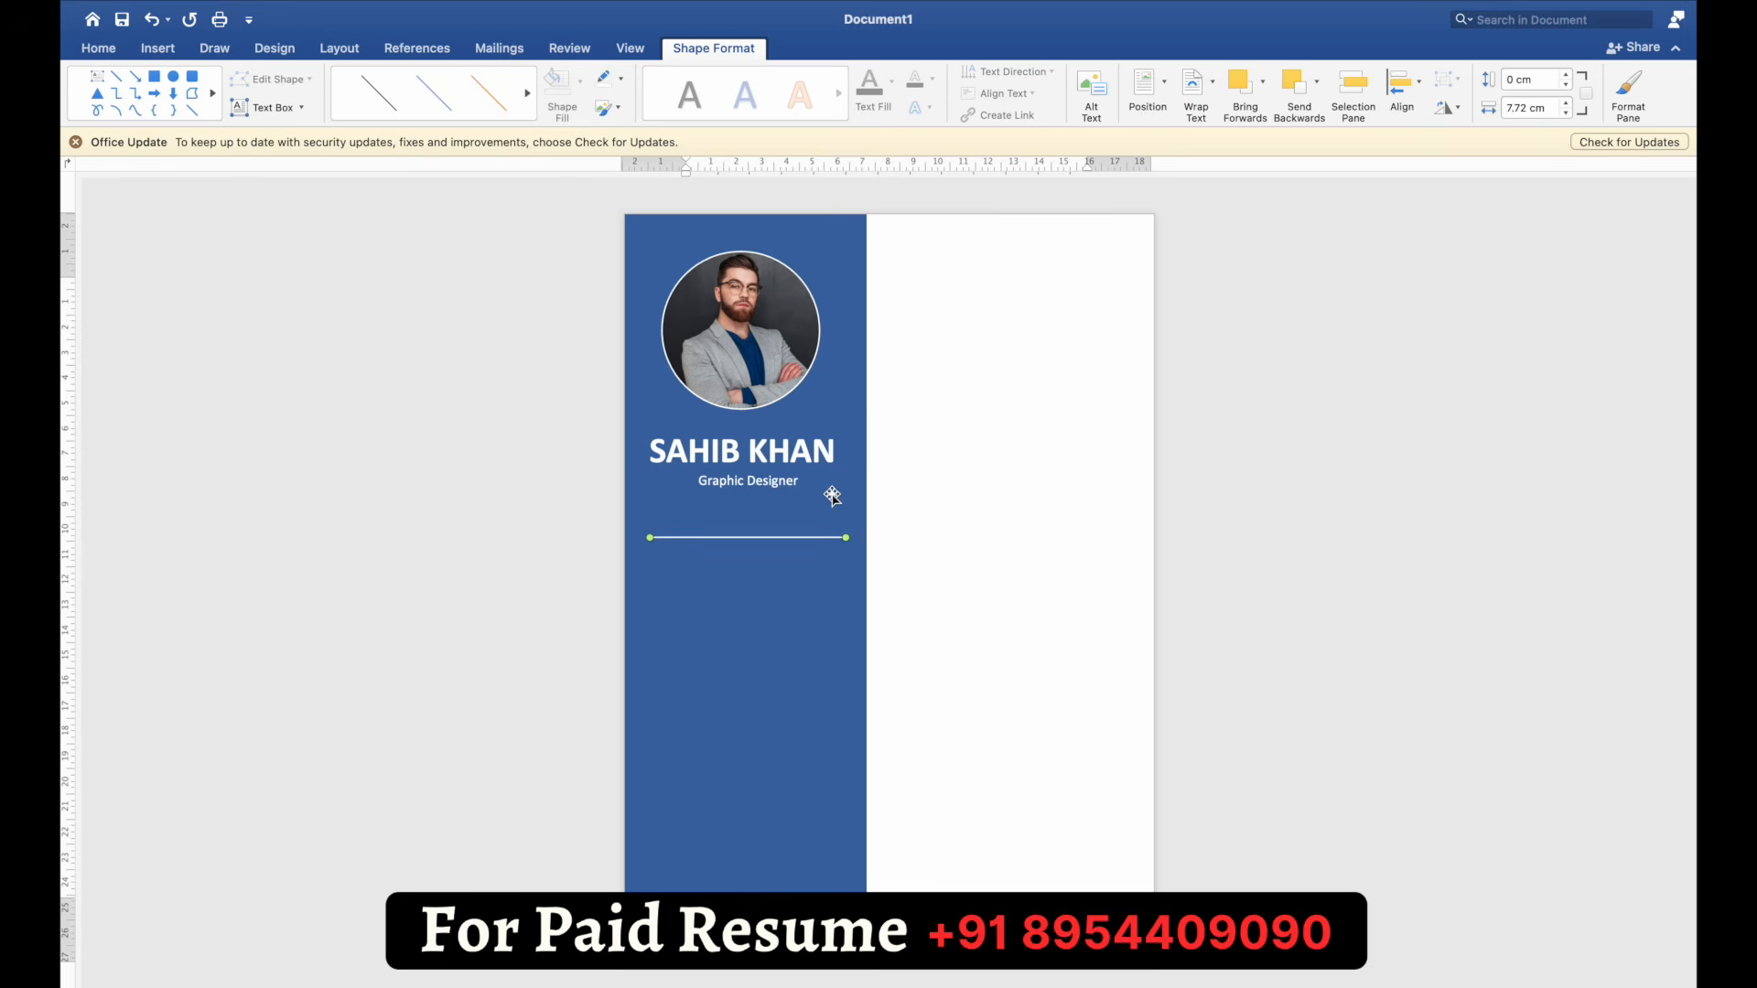
Step: Move the white divider line up until it sits just beneath the name and job title text box
click(806, 540)
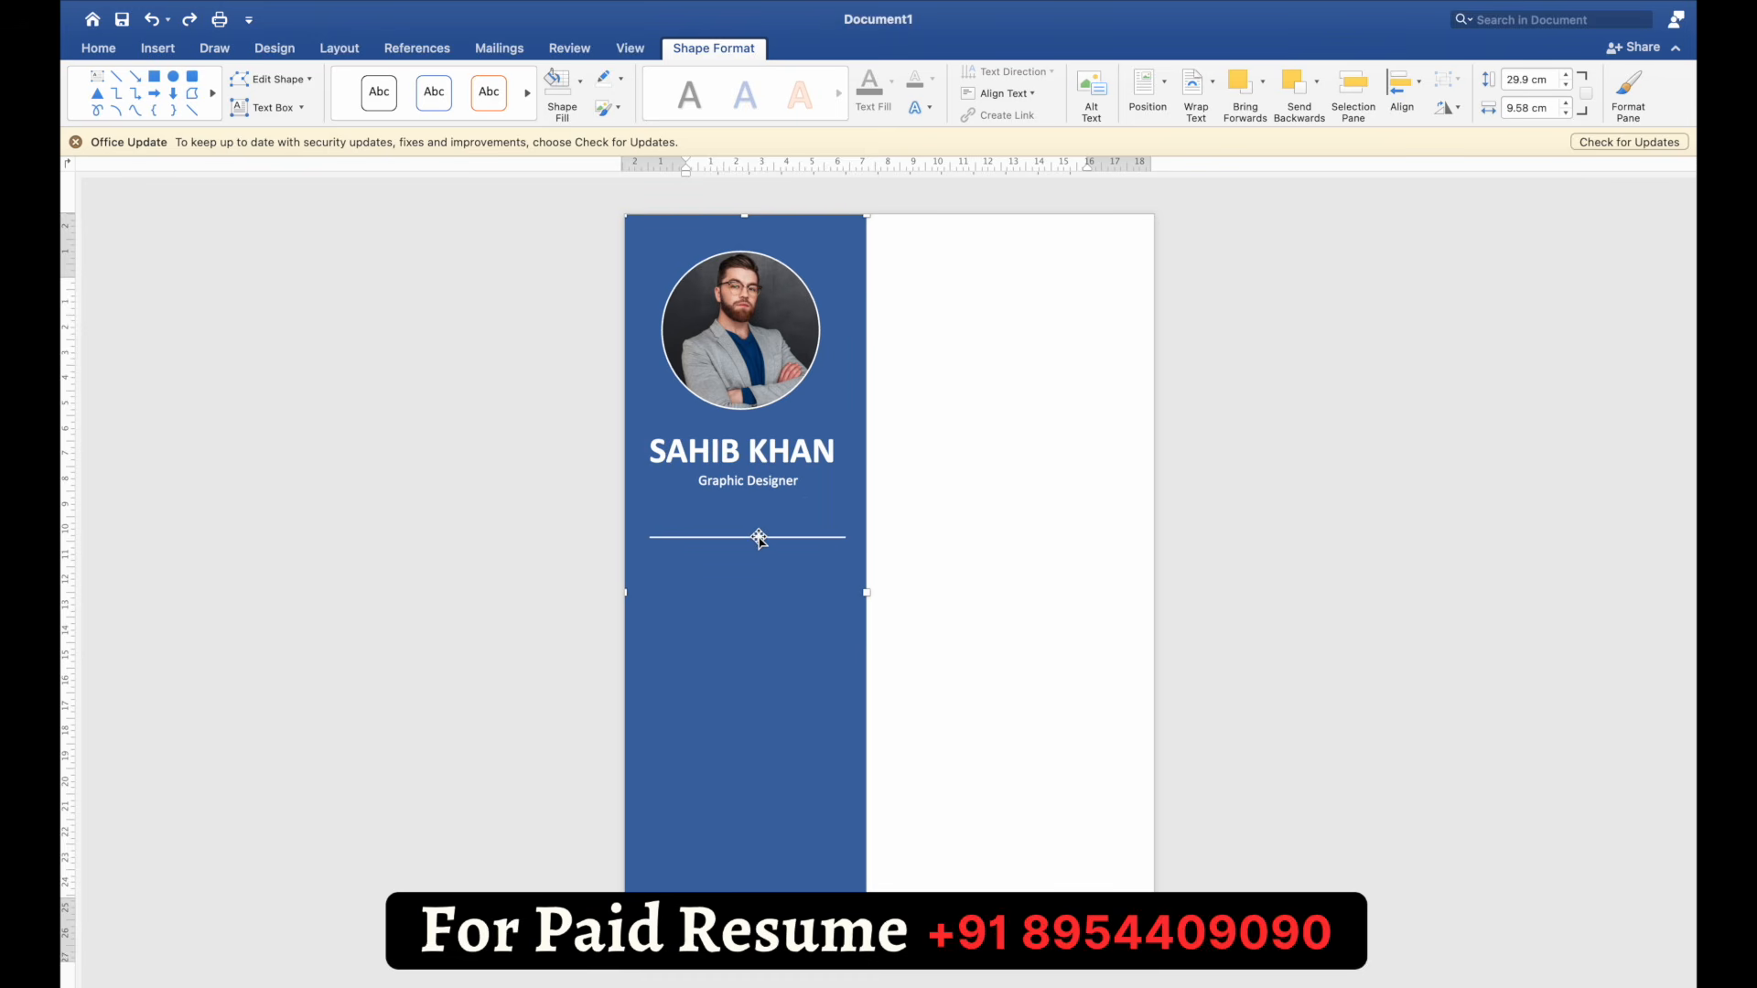
click(759, 539)
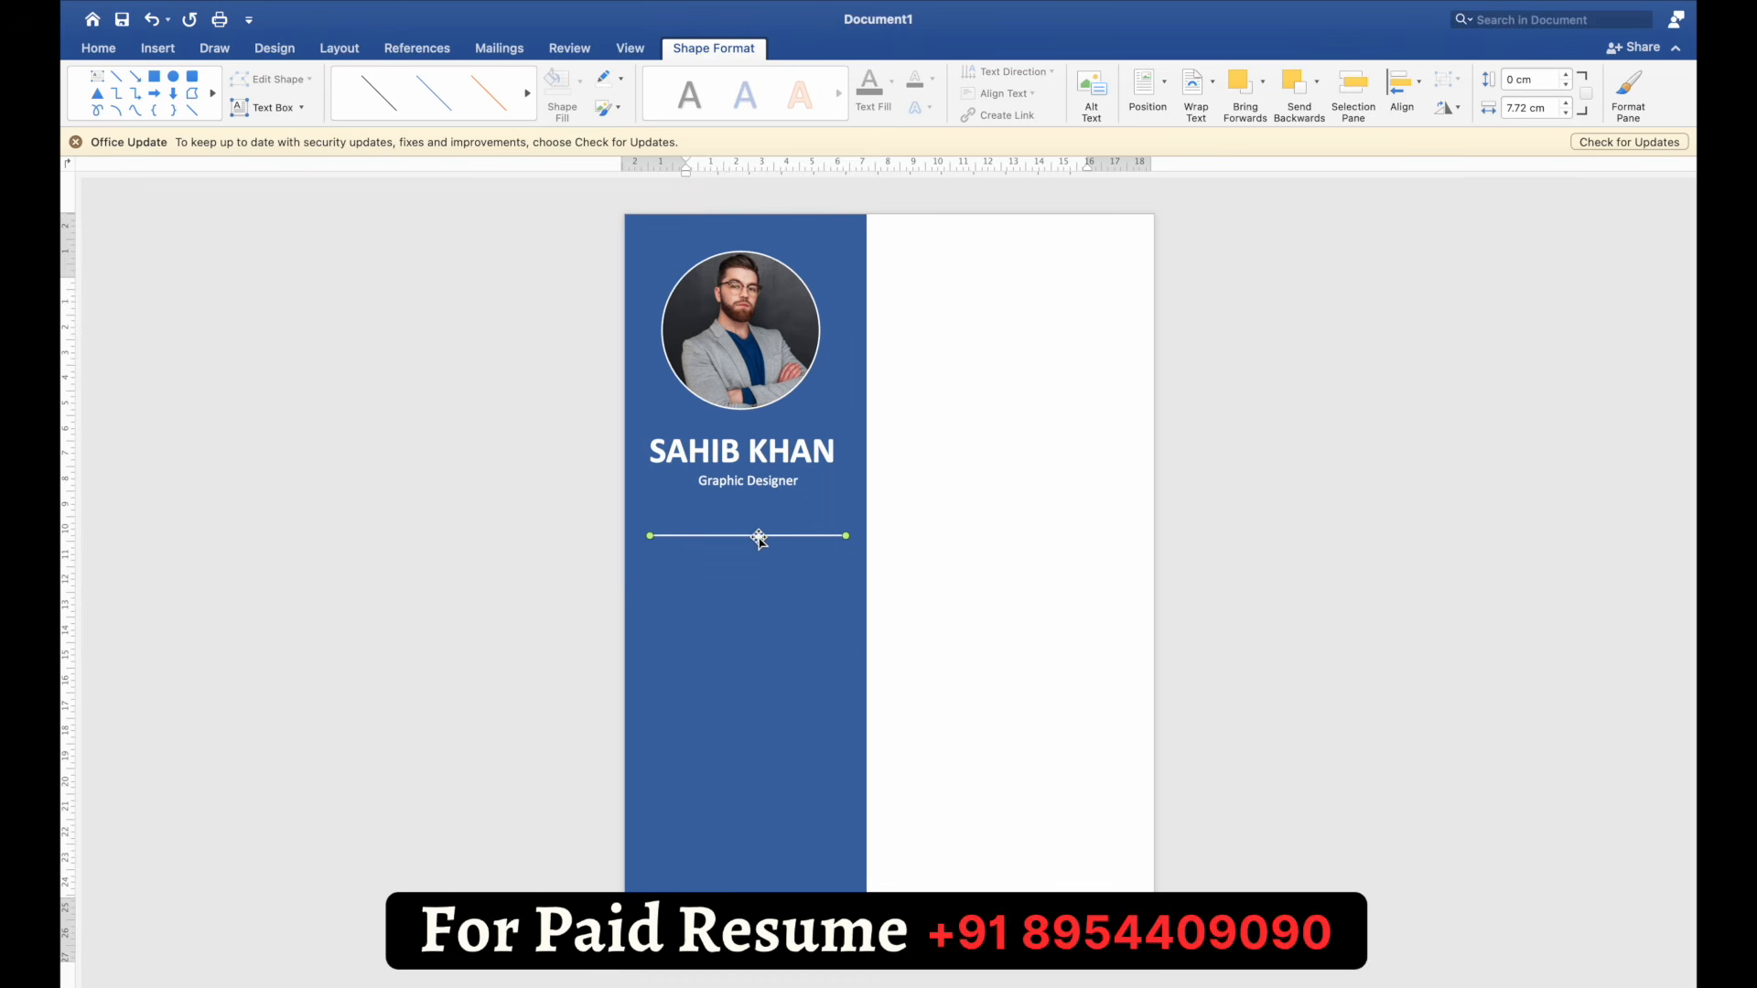
key(Up)
key(Up)
key(Up)
key(Up)
key(Up)
key(Up)
key(Up)
key(Up)
key(Up)
key(Up)
key(Up)
key(Up)
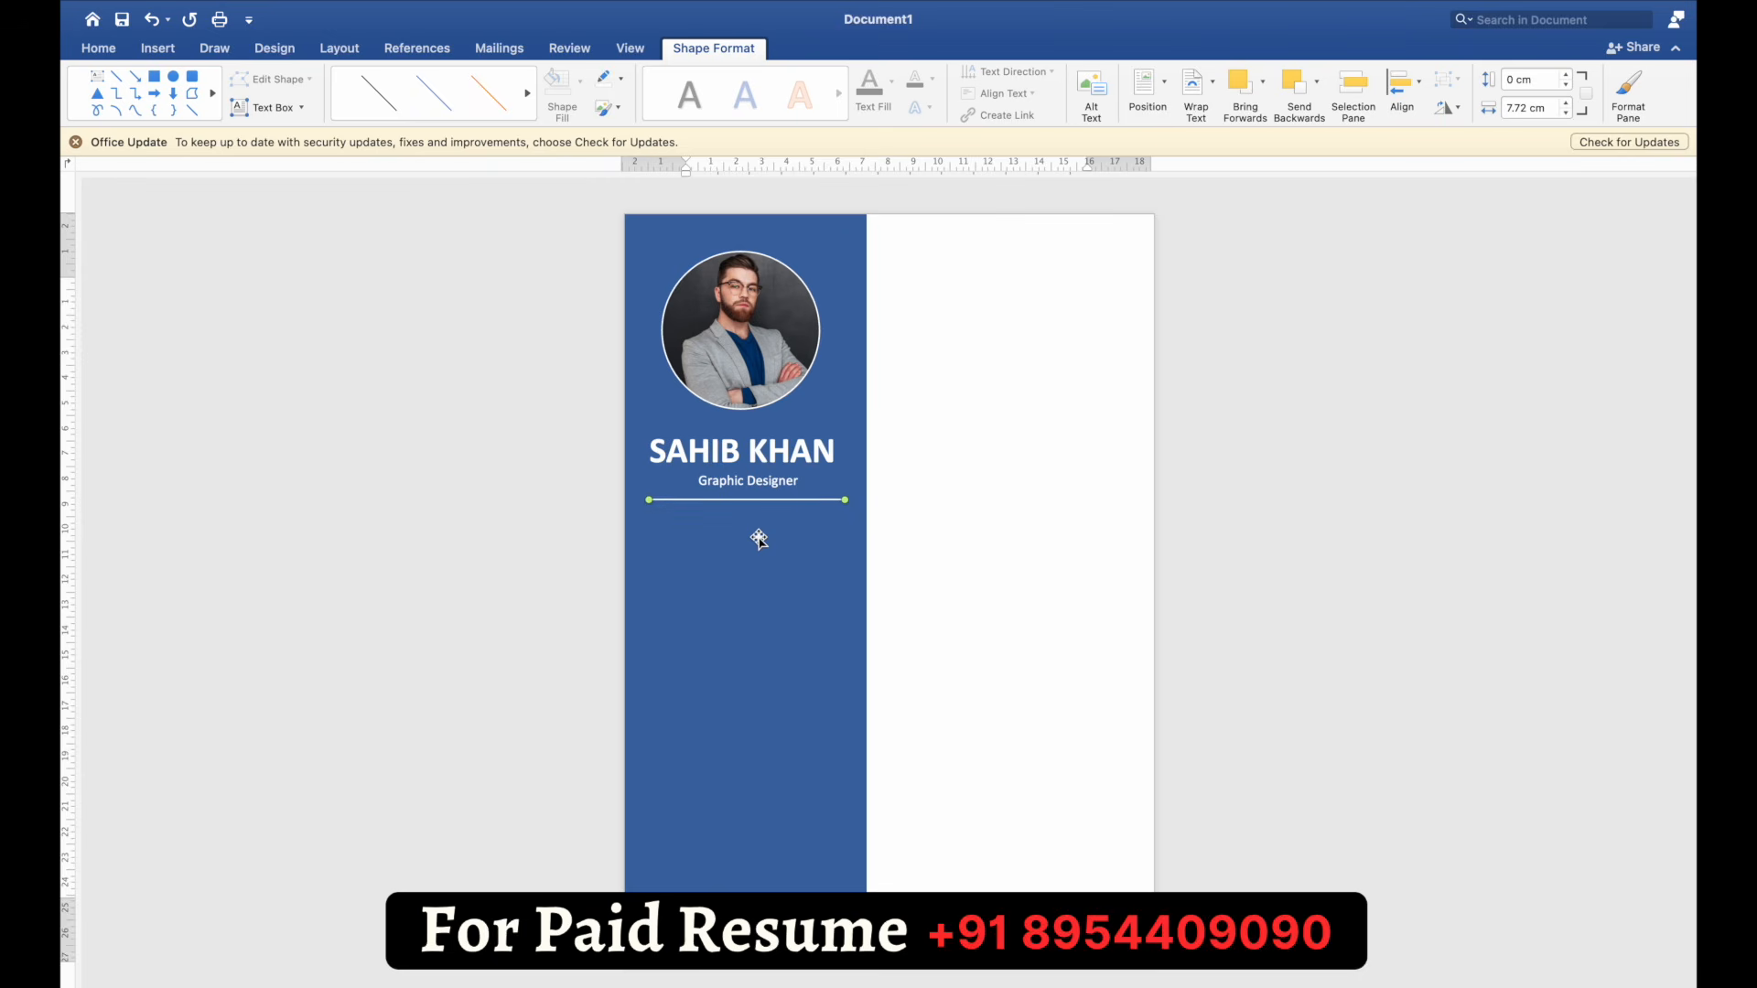
key(Down)
Step: Duplicate the name text box, place the copy below the divider line and stretch it down the rest of the sidebar
click(758, 443)
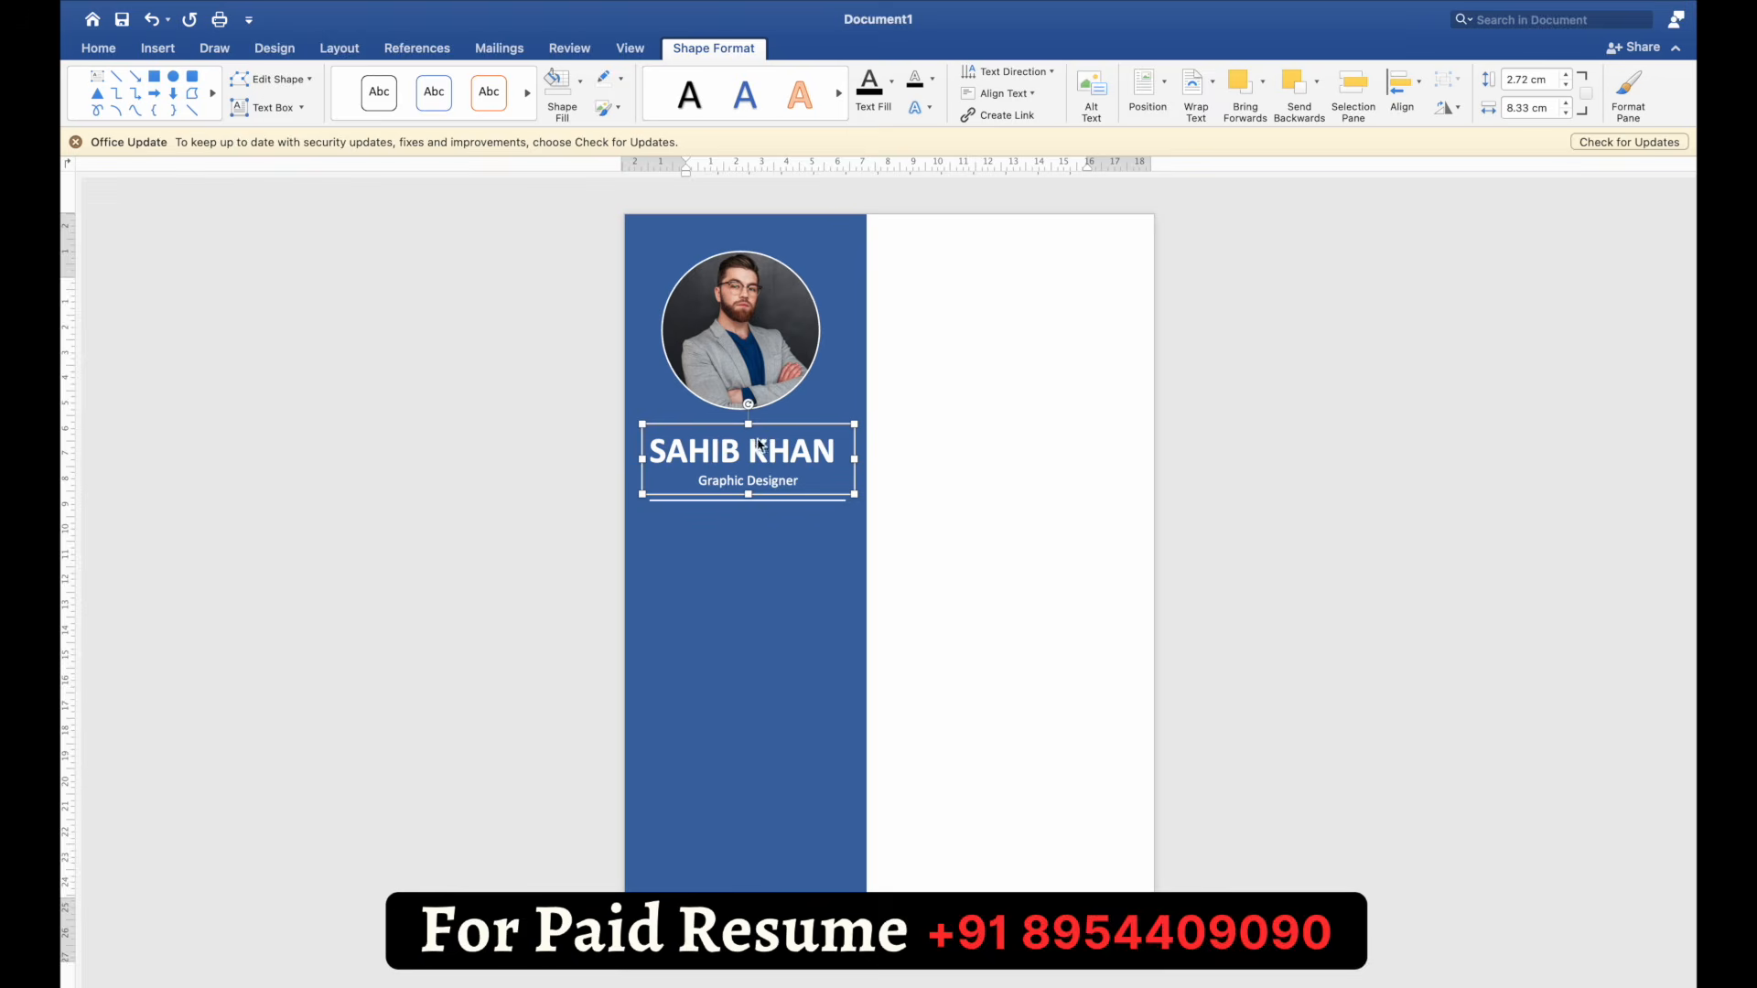
right_click(759, 443)
click(776, 474)
click(888, 583)
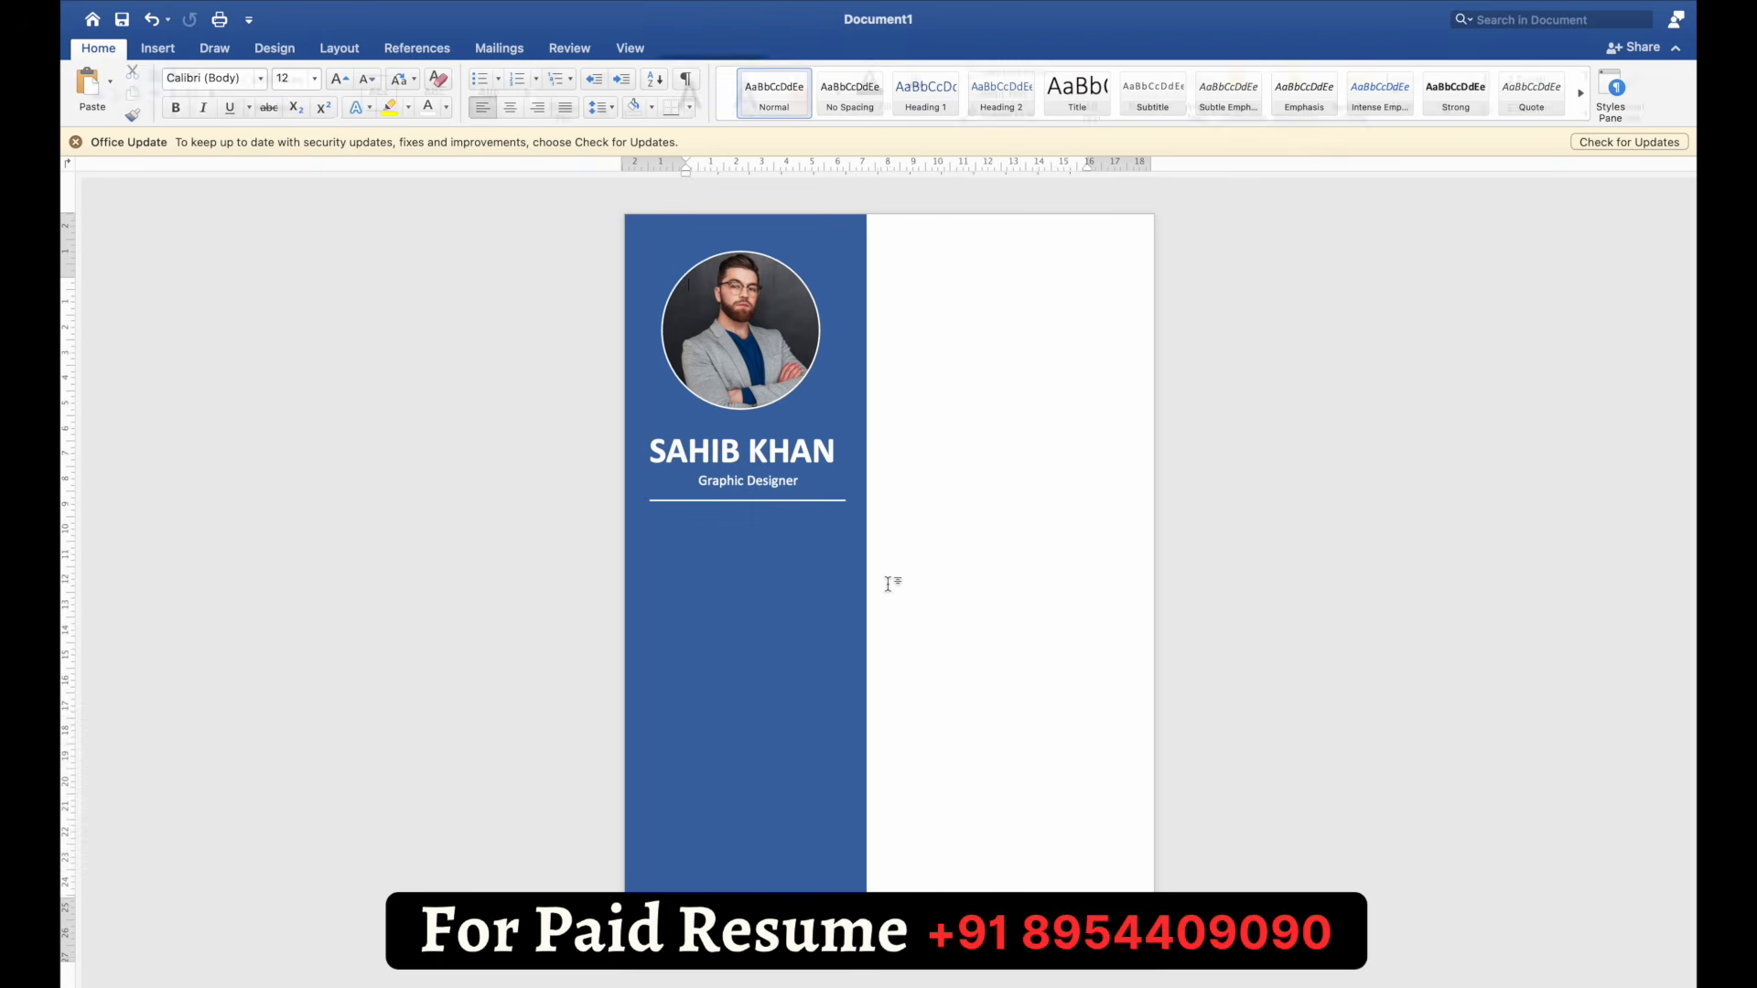
key(cmd+v)
drag(824, 327, 749, 942)
Step: Replace the copied text box's contents with the pasted Contact section of phone, email and address, and set its font colour to white
click(796, 582)
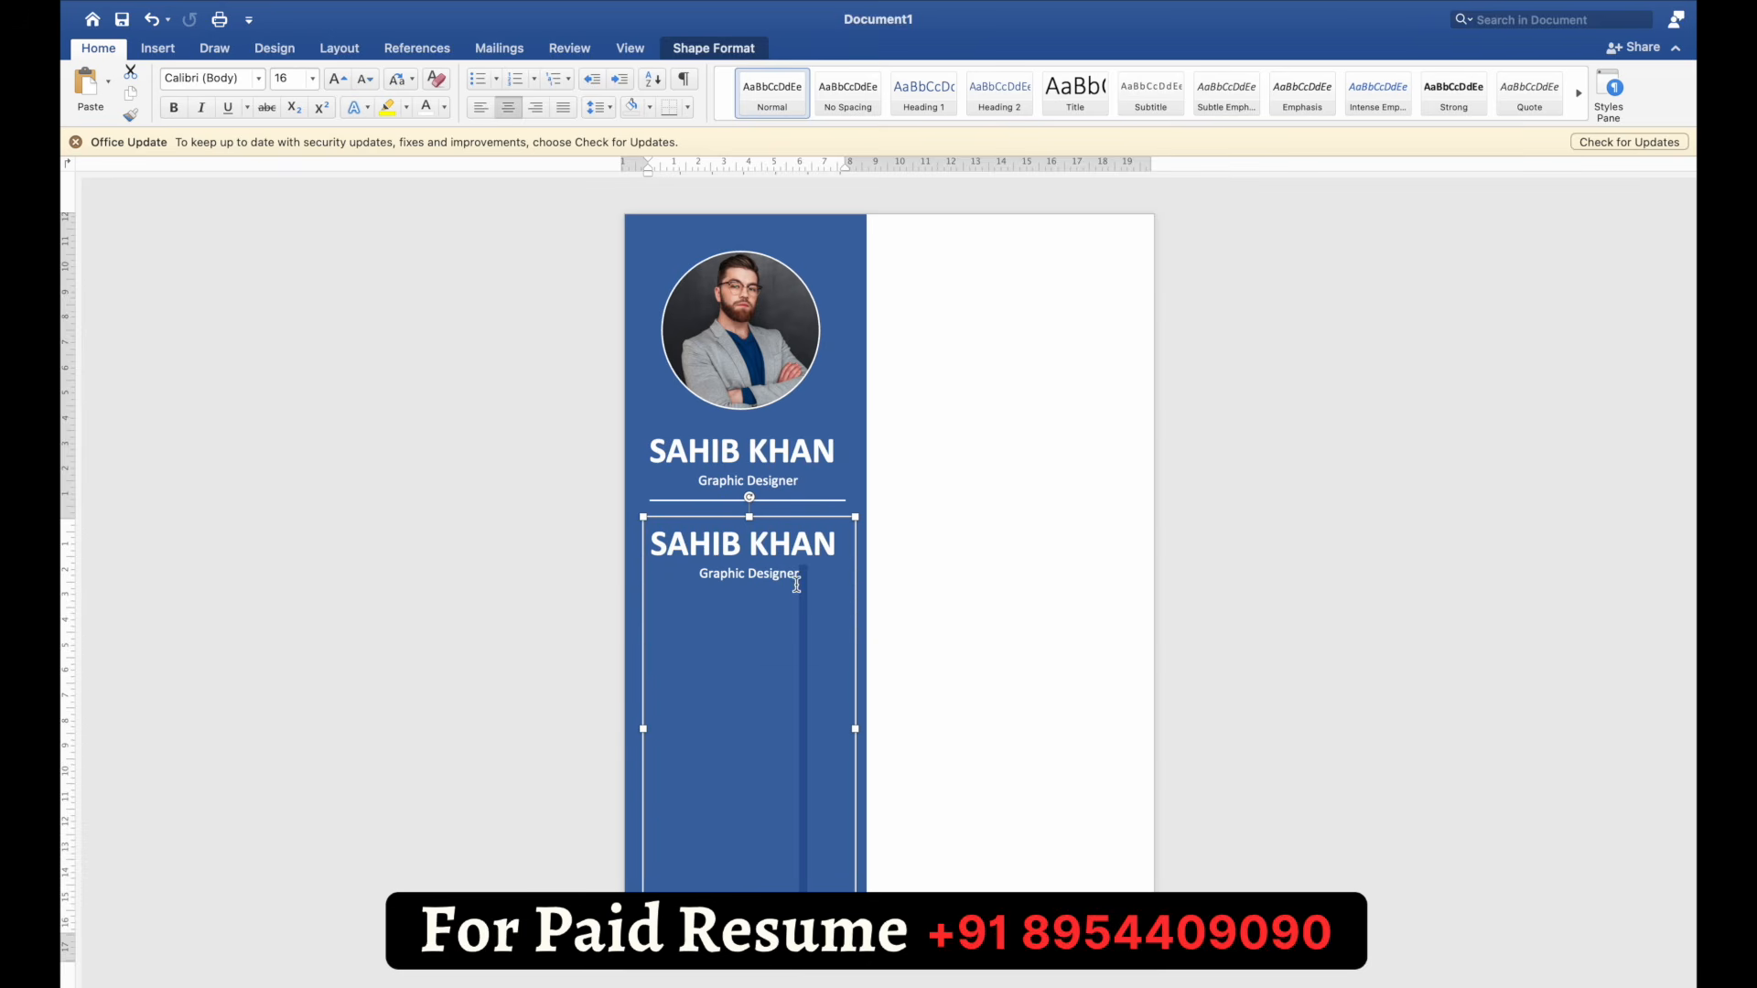
key(cmd+a)
key(BackSpace)
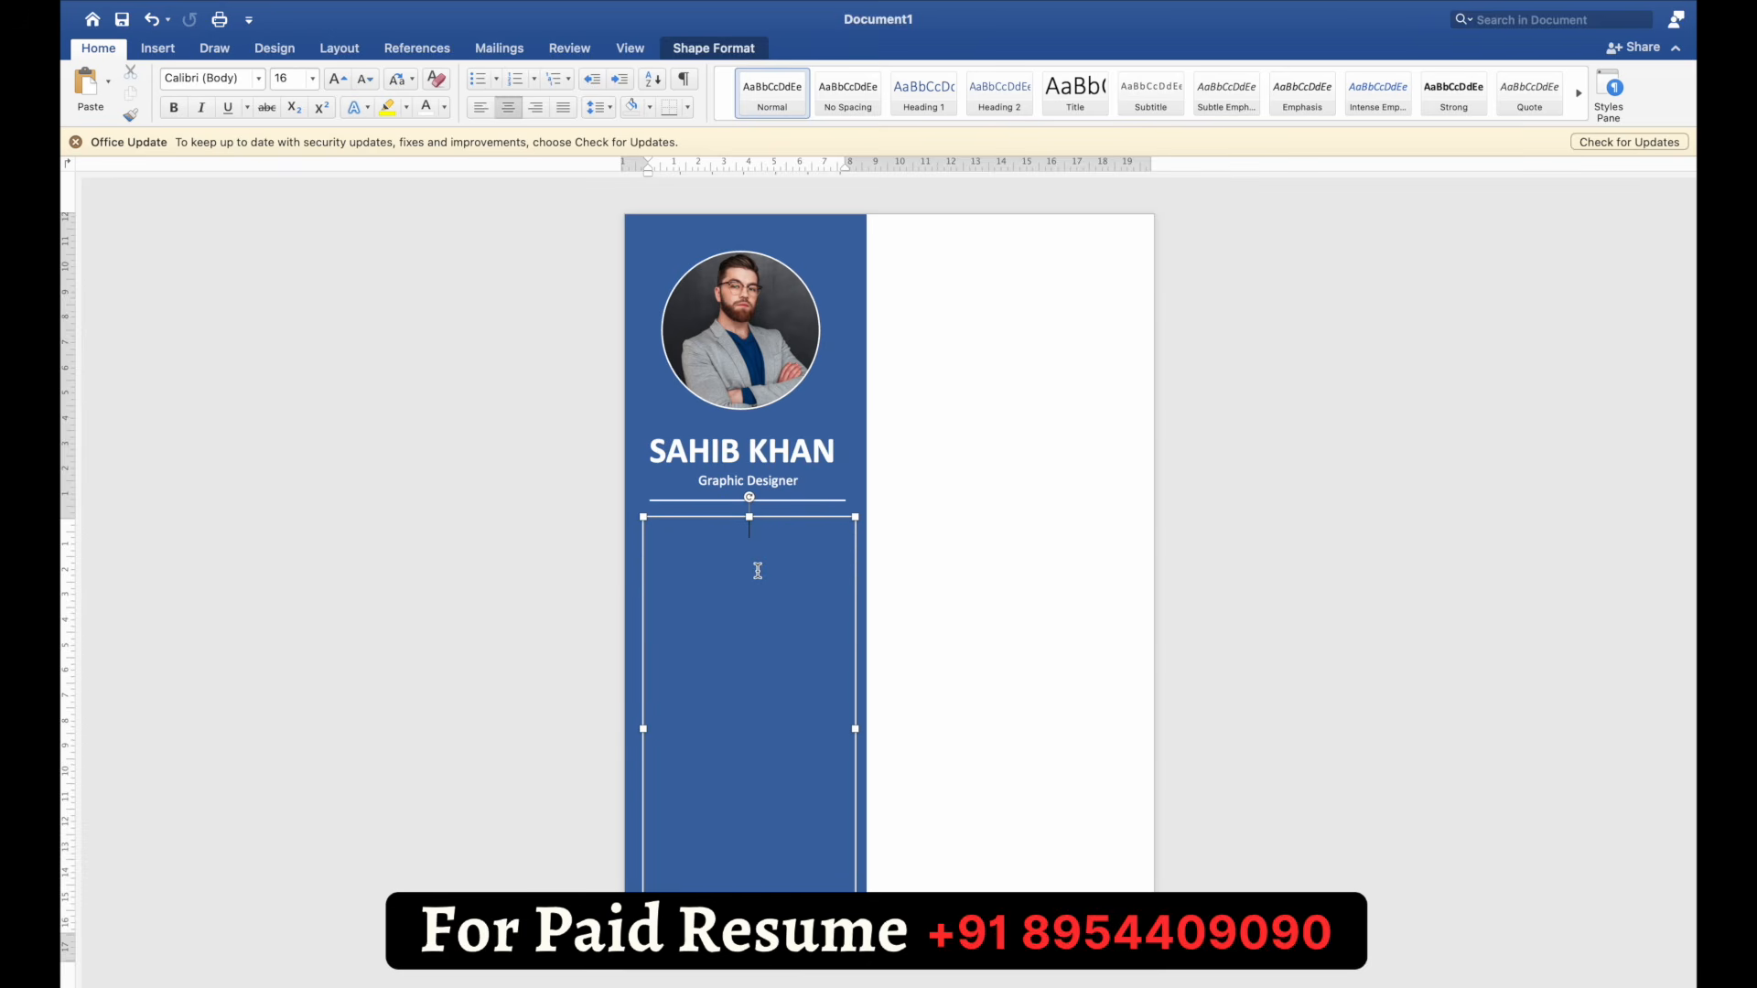
key(cmd+v)
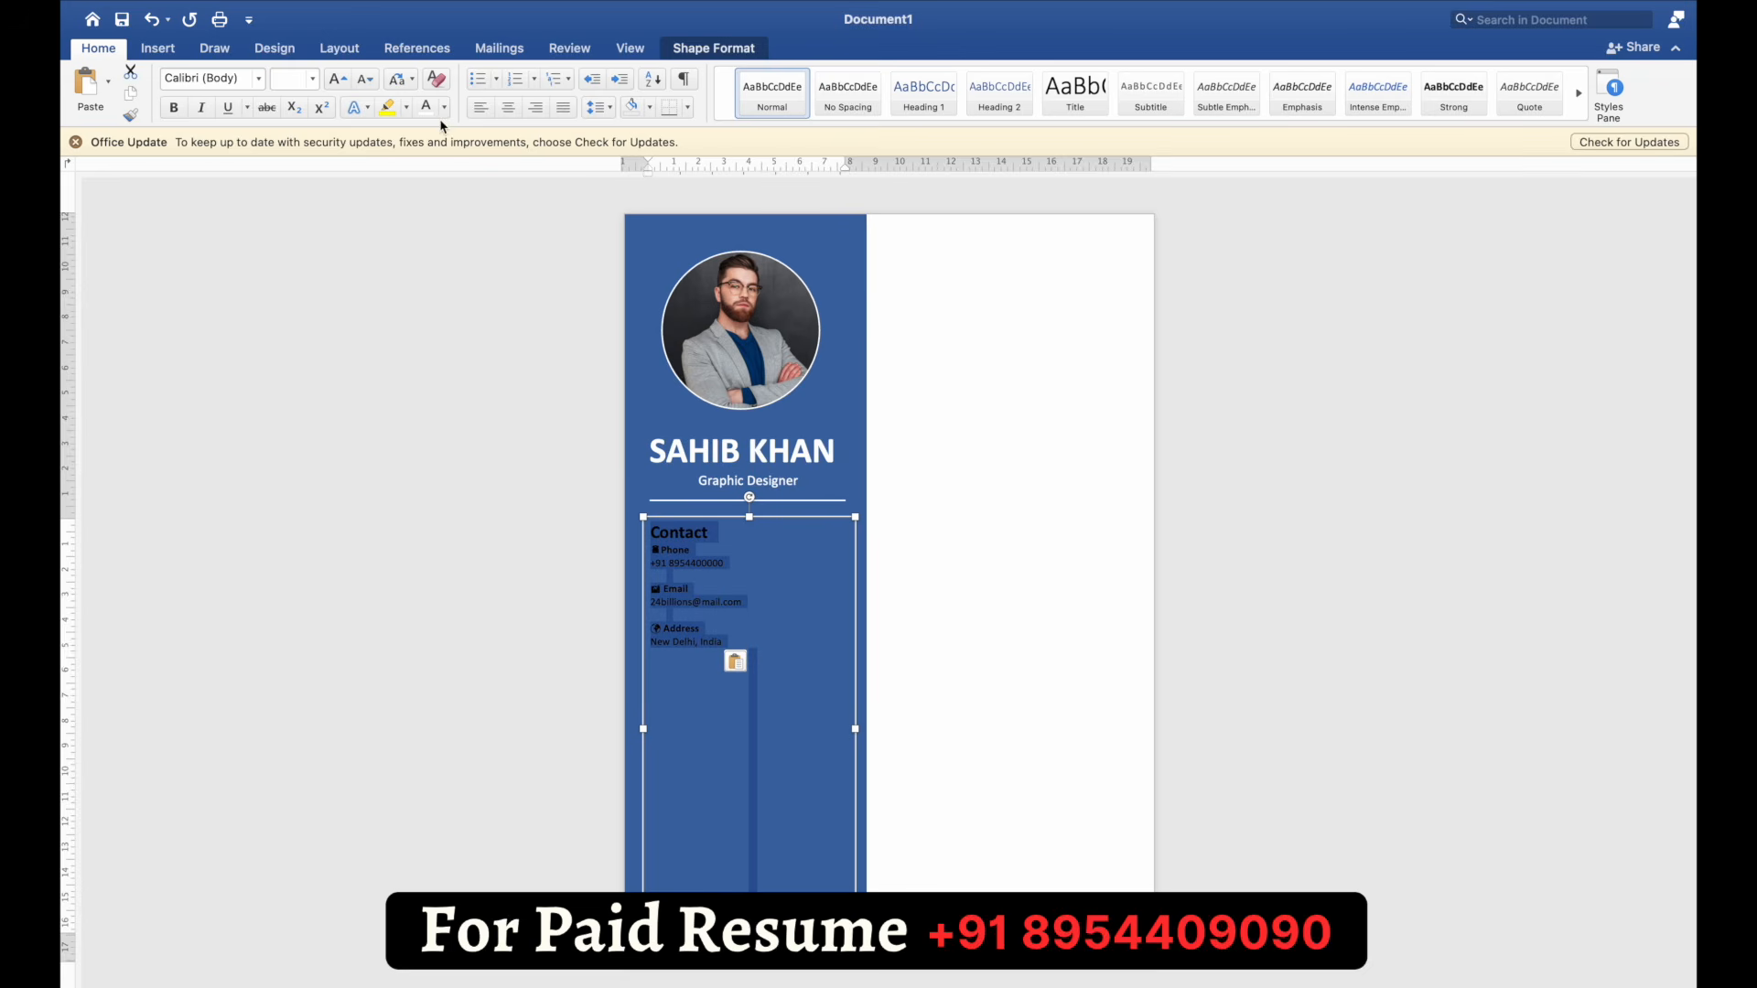
click(429, 110)
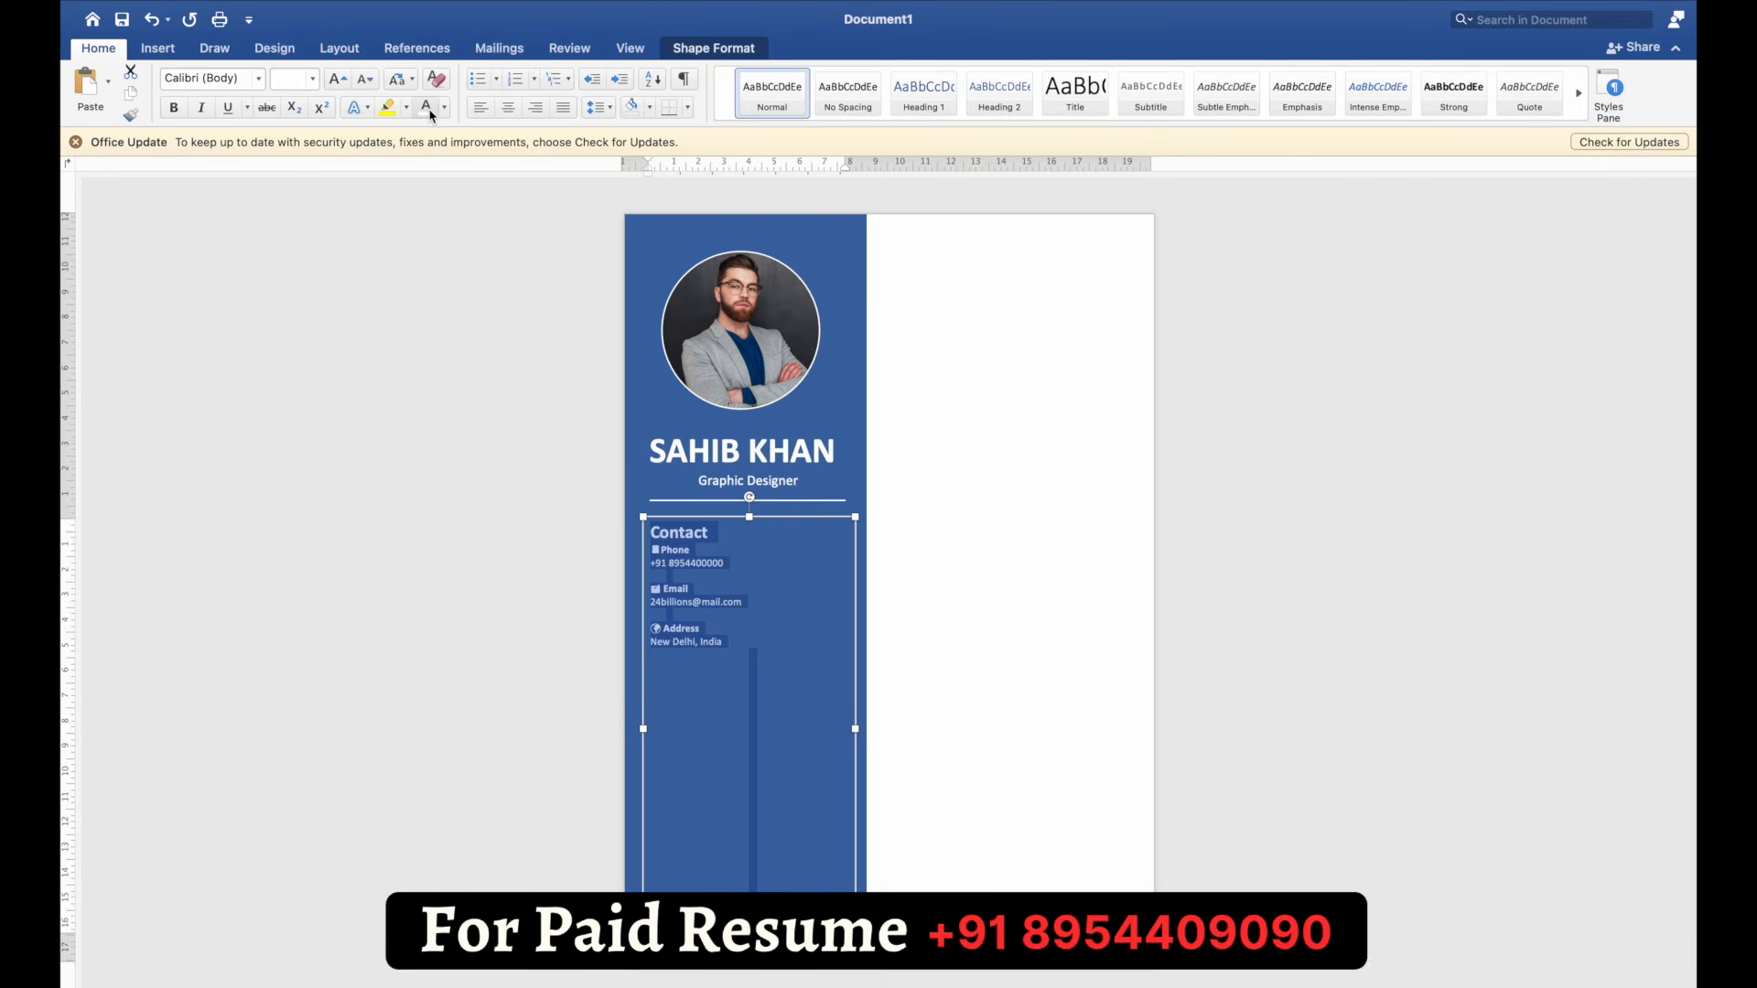
Step: Try a blank line between the "Contact" heading and the phone entry
click(701, 542)
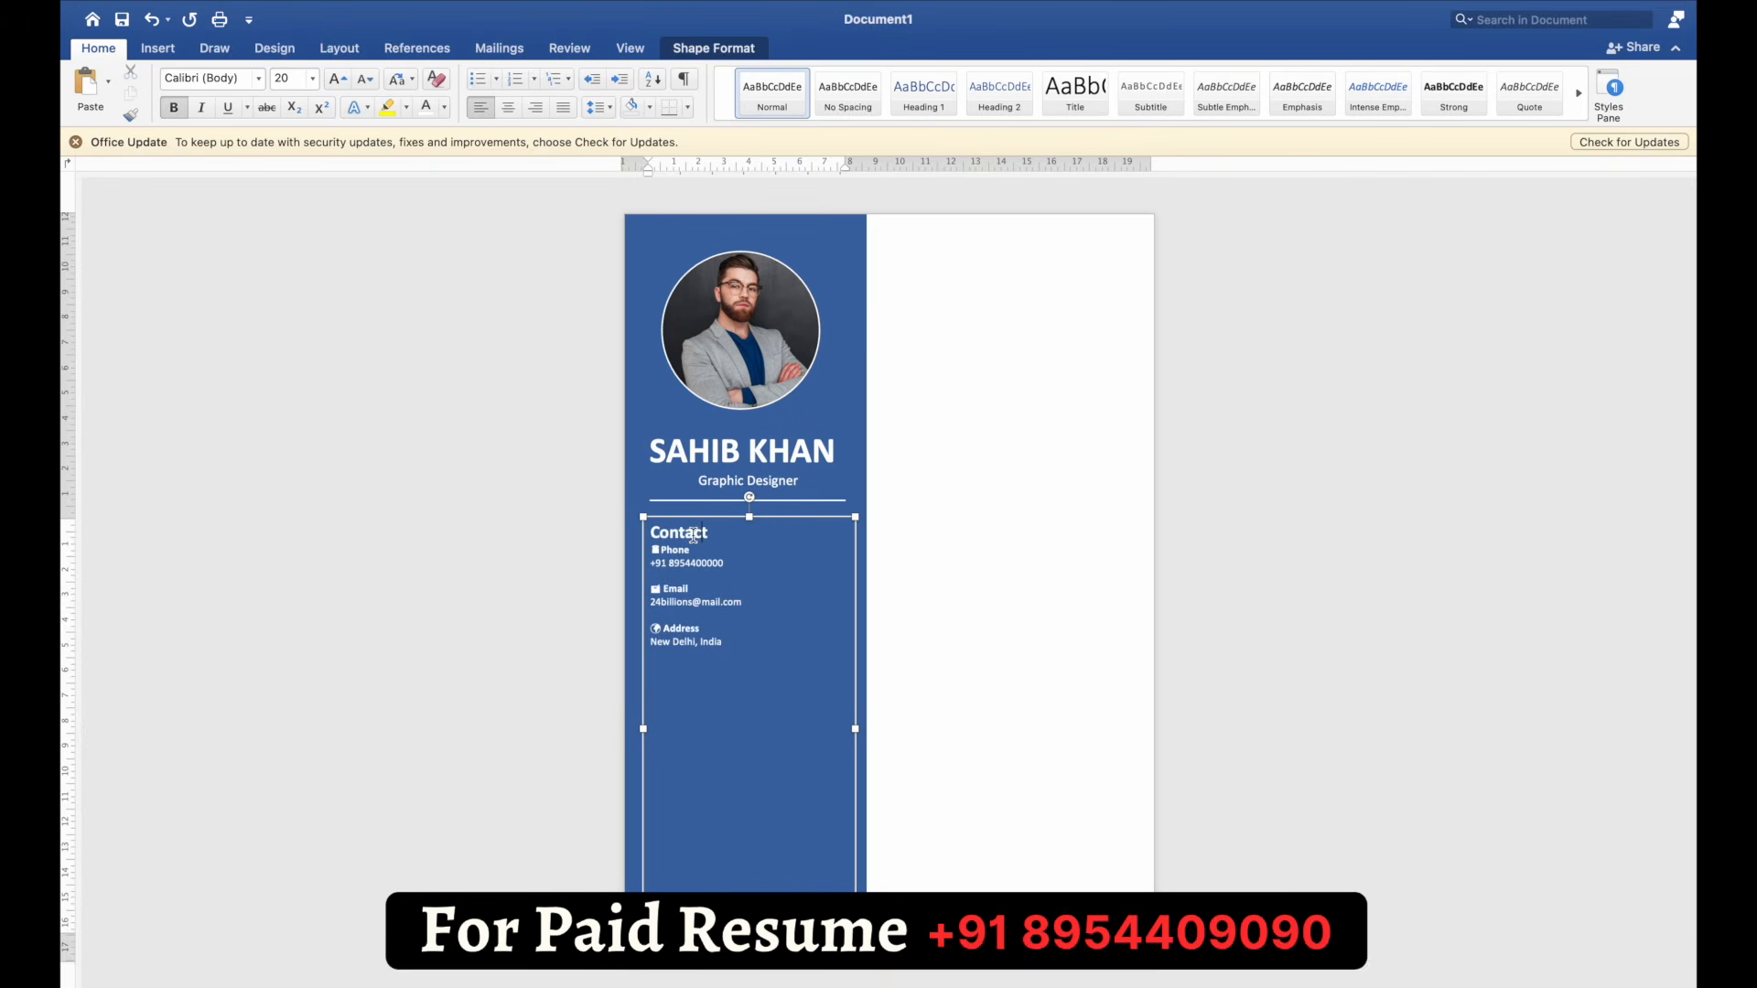
double_click(682, 533)
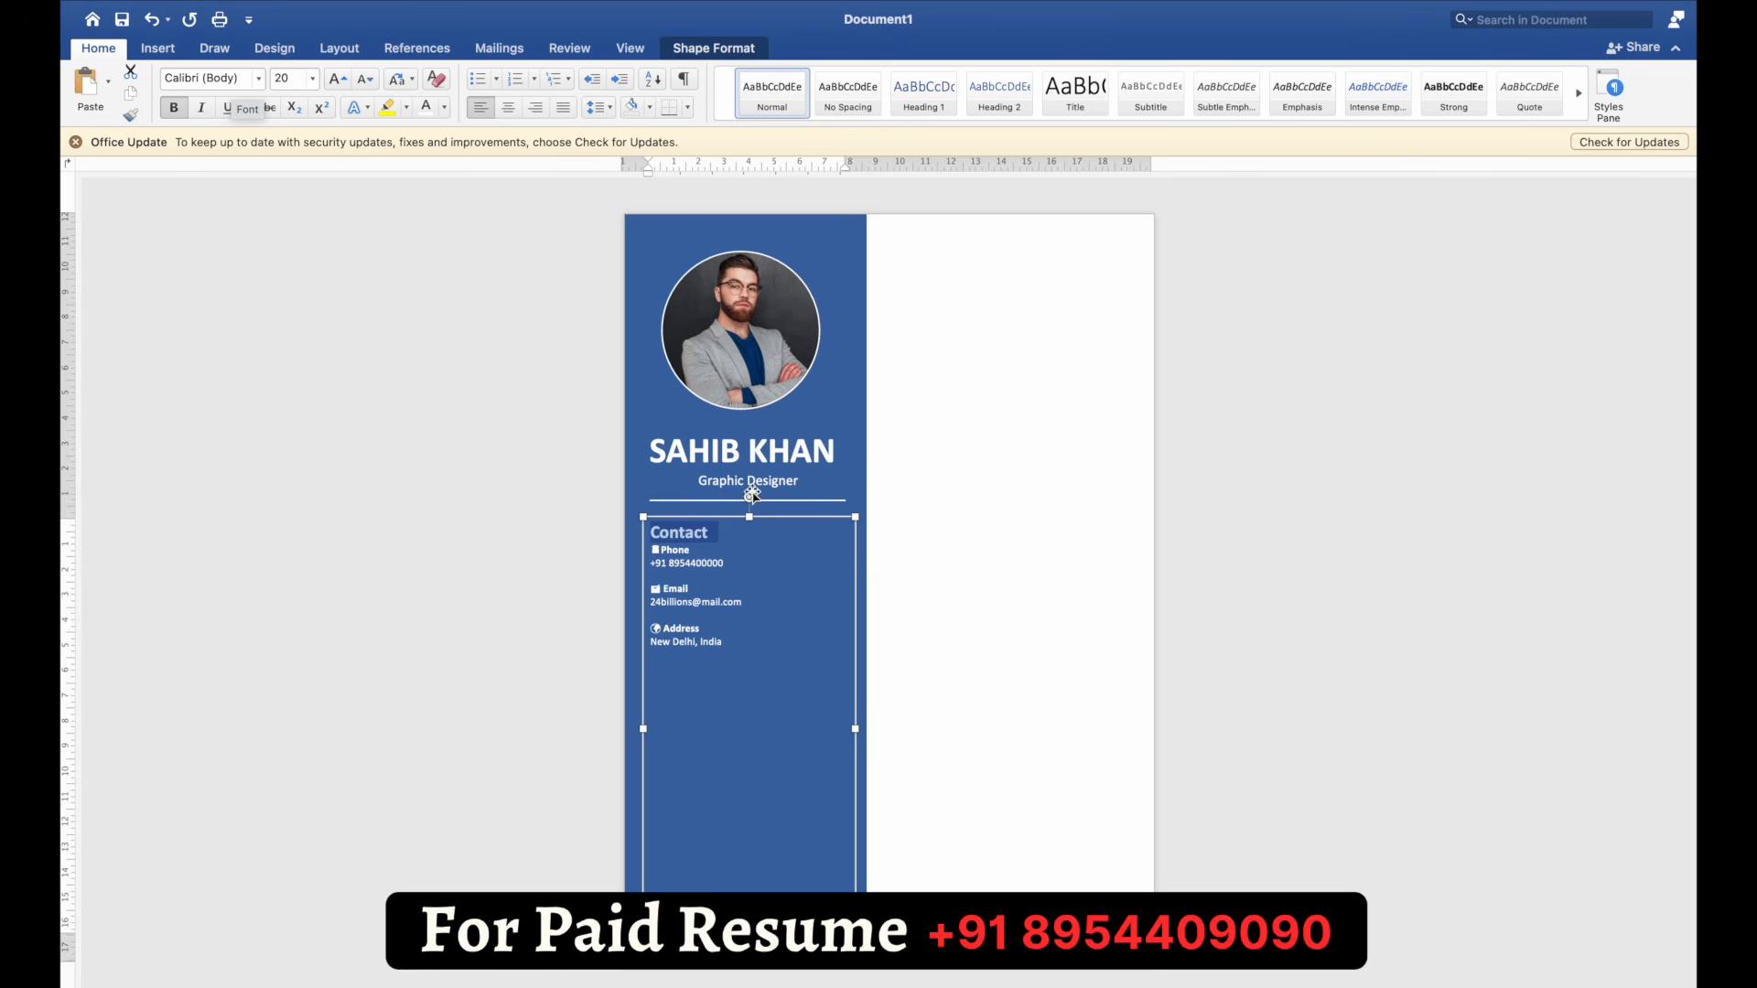
click(736, 530)
key(Return)
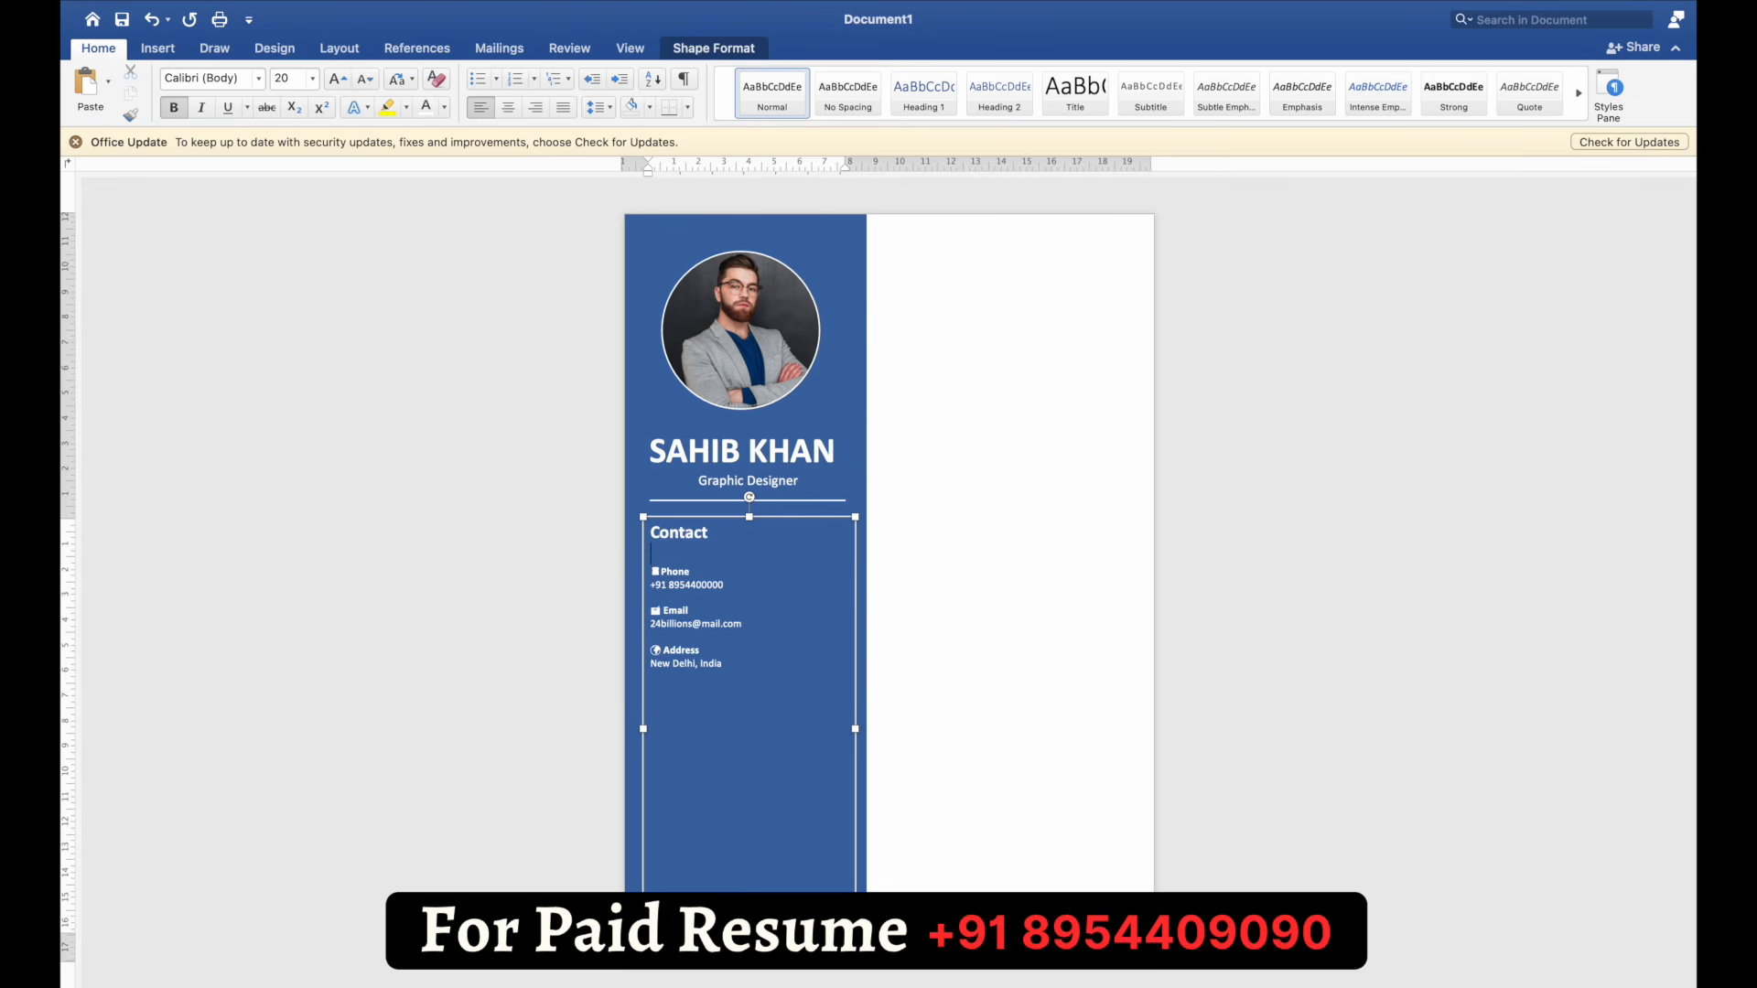
key(BackSpace)
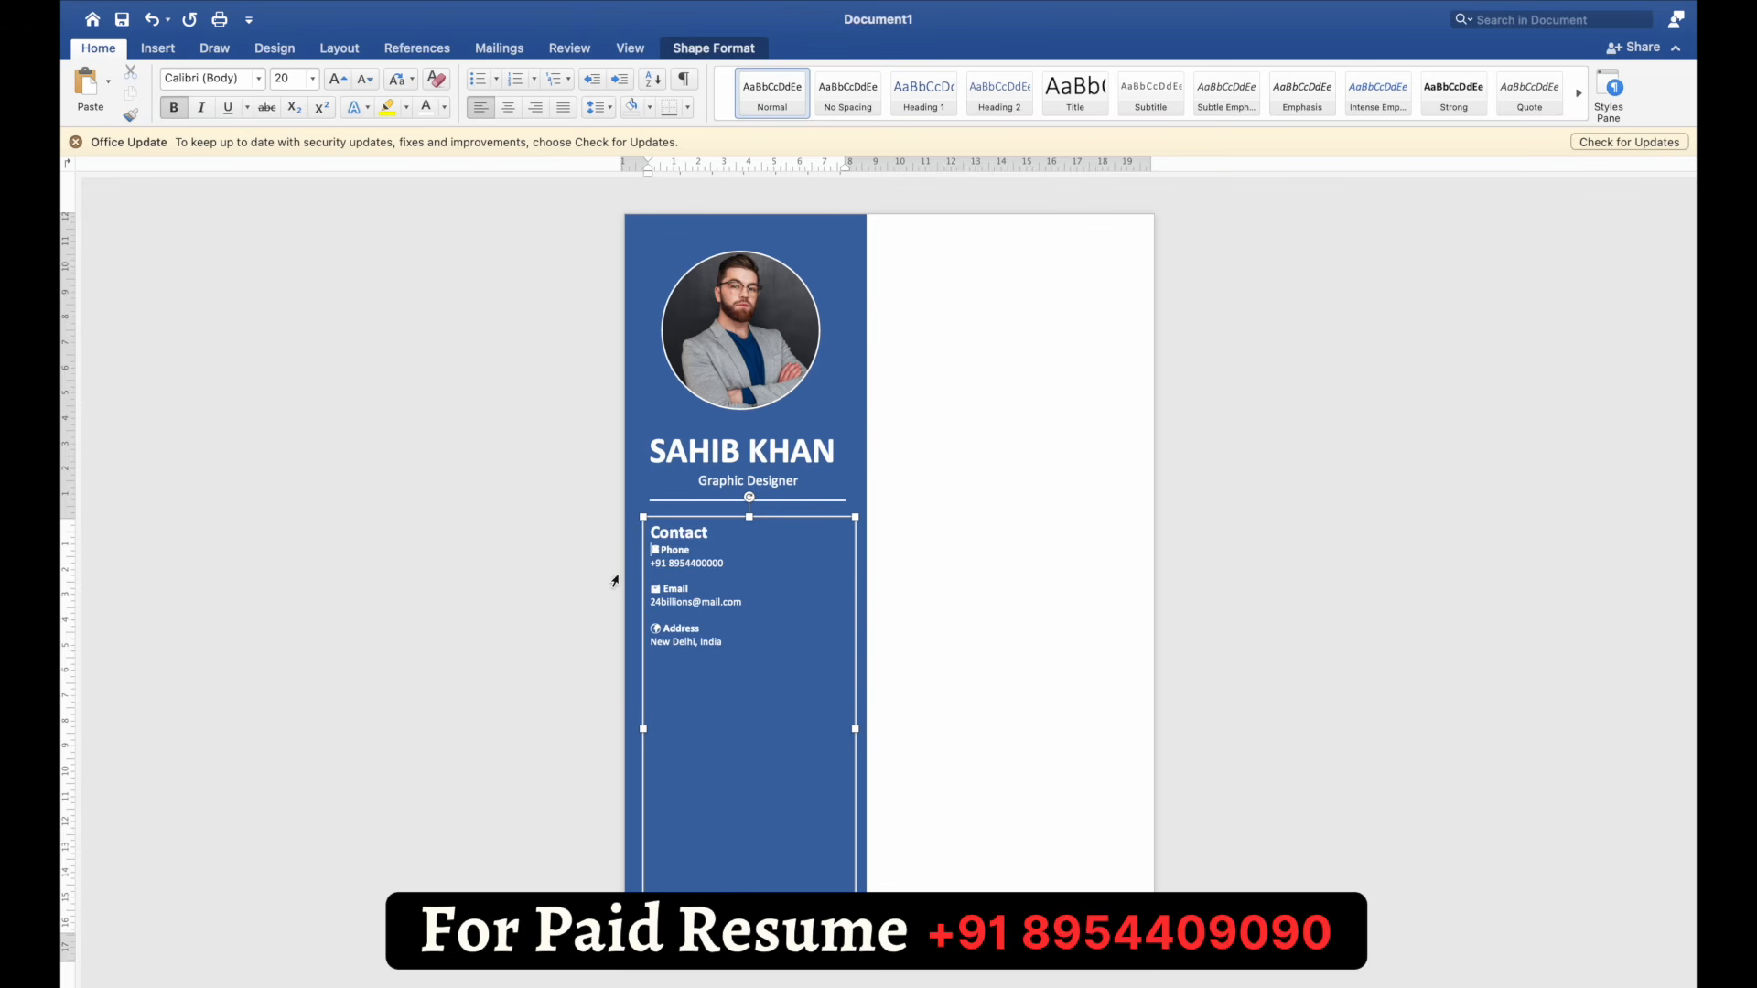
Step: Set the paragraph spacing after the "Contact" heading to 12 pt
click(341, 49)
click(705, 110)
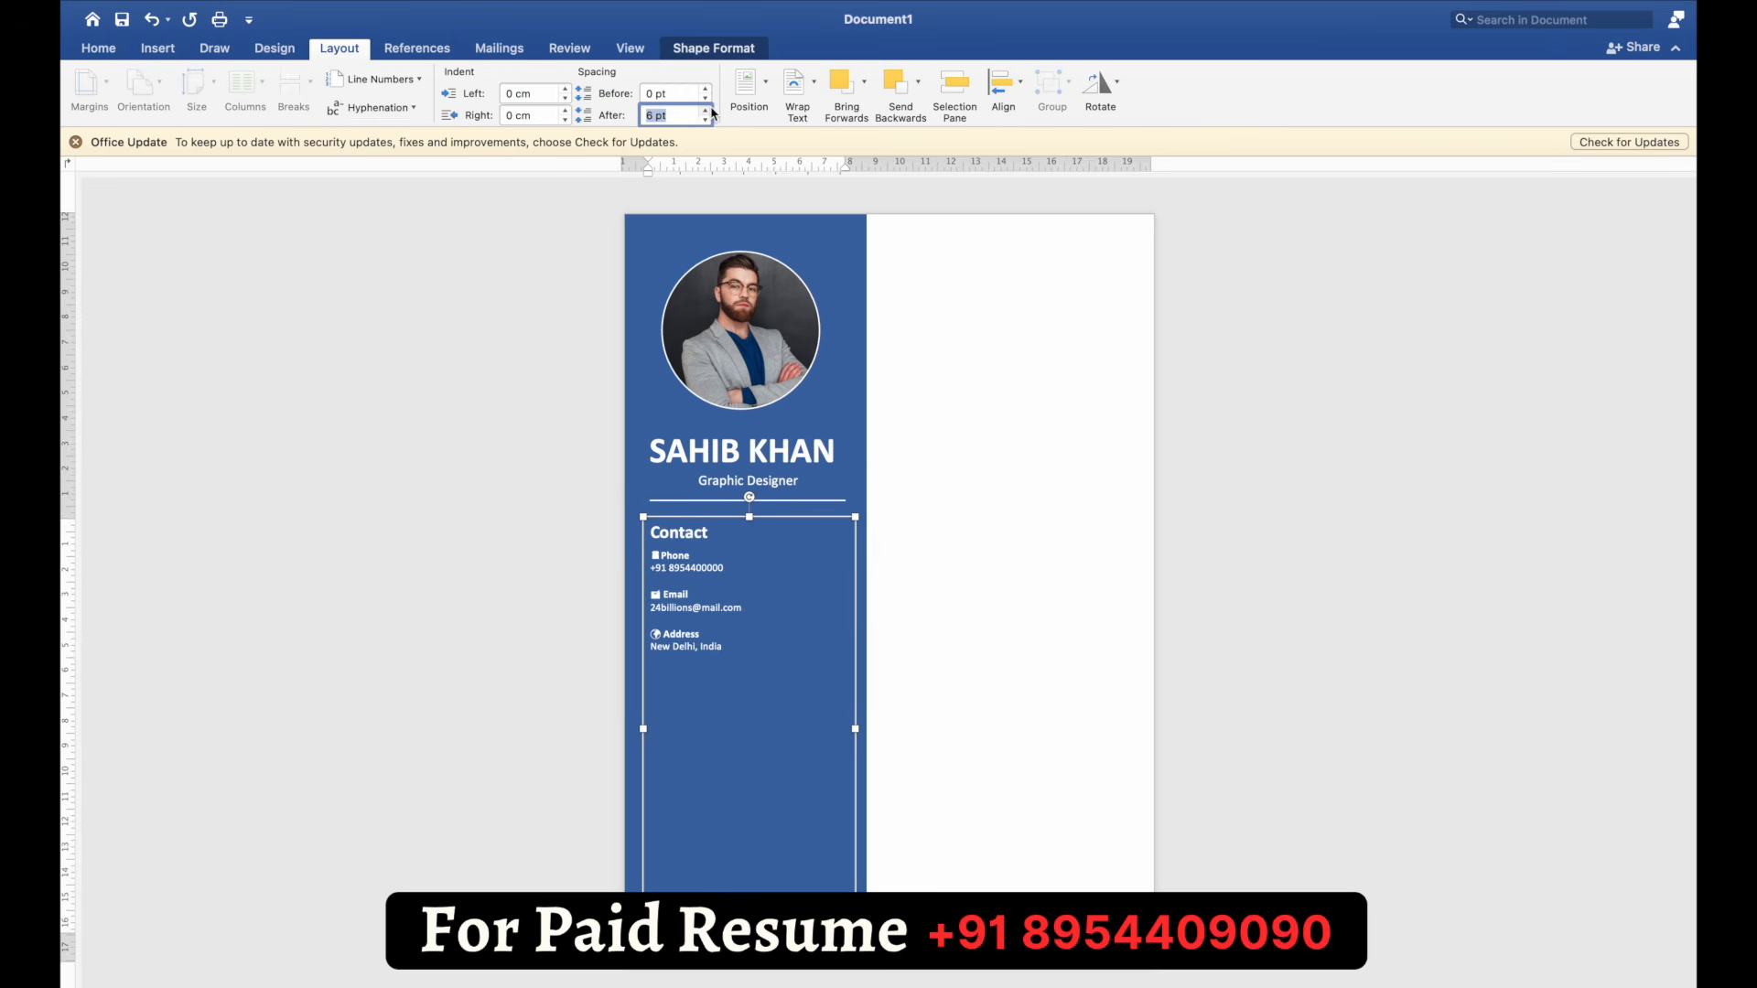
click(705, 110)
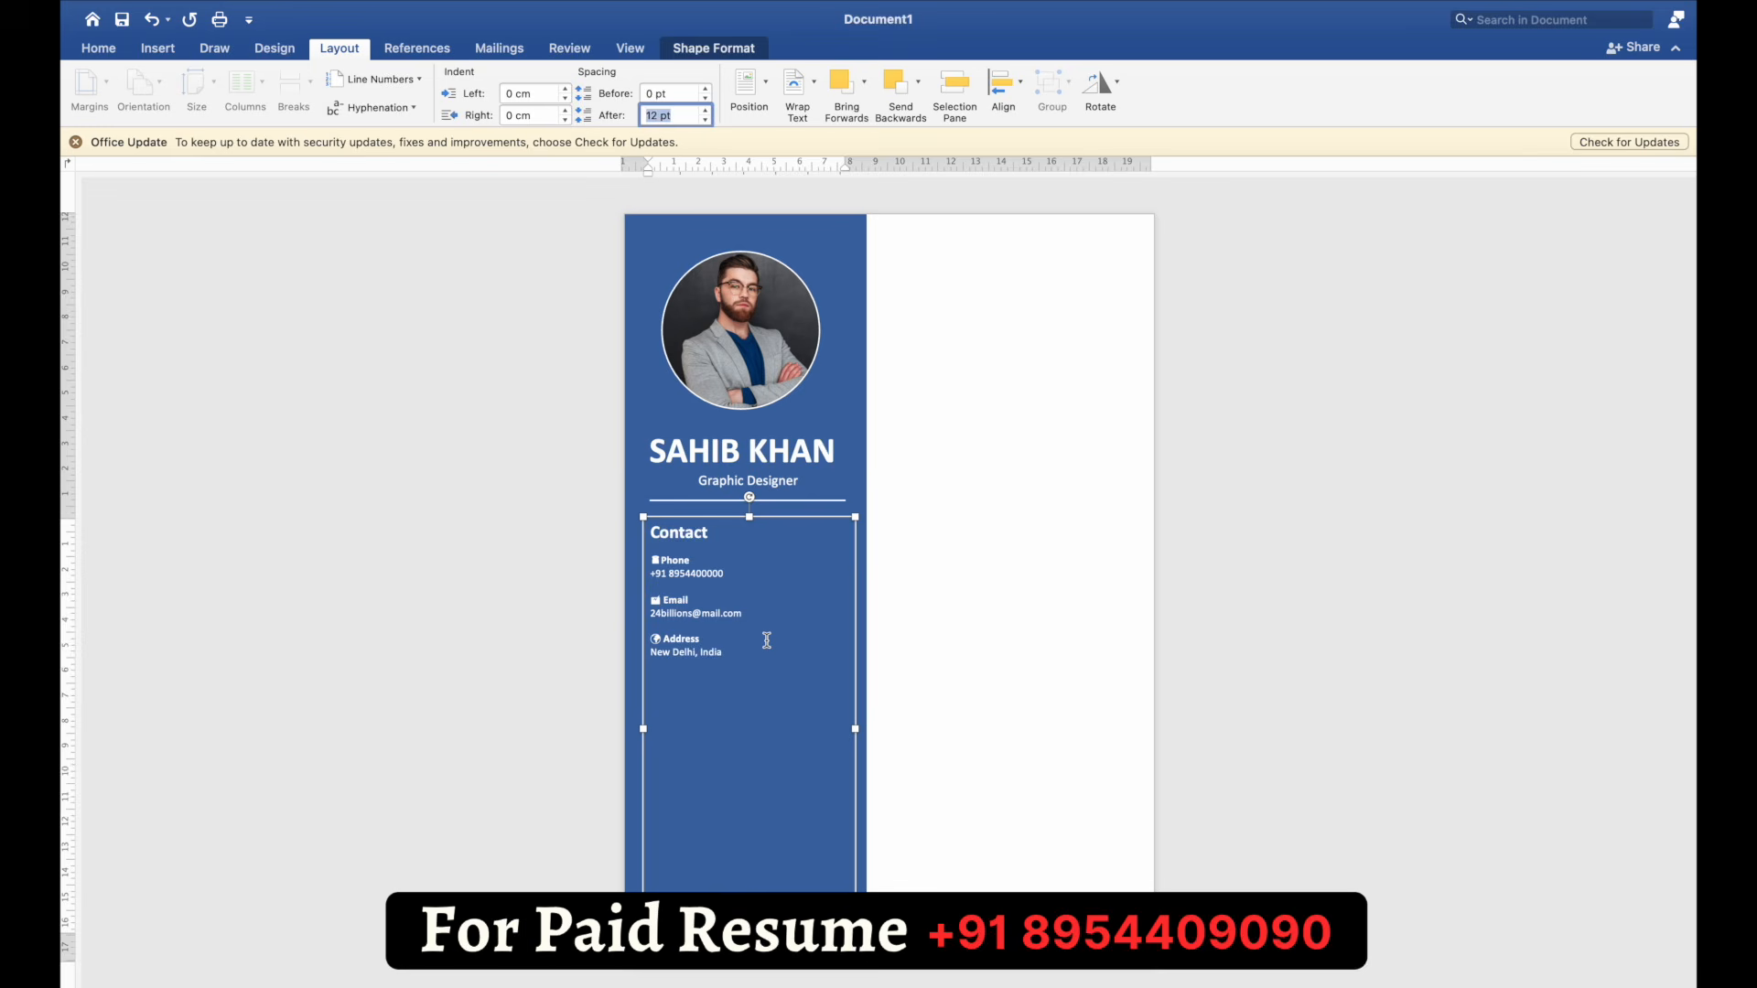
Step: Indent the "Contact" heading by one tab stop
drag(740, 652, 642, 562)
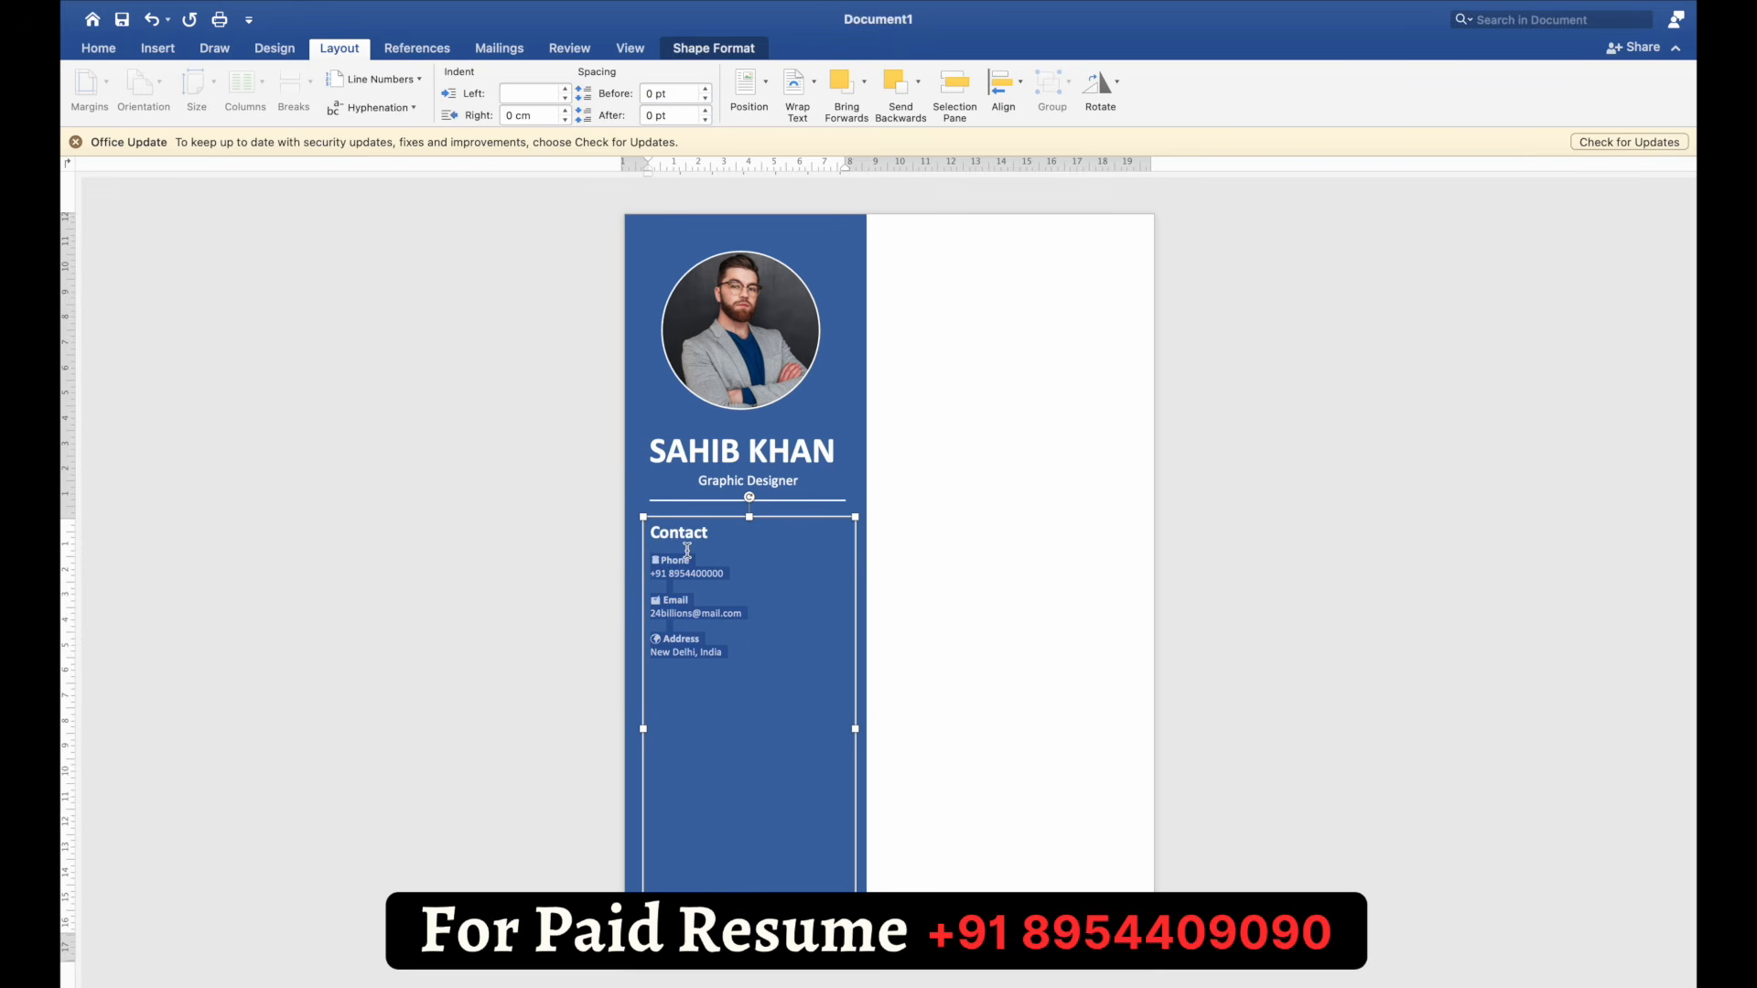
click(693, 534)
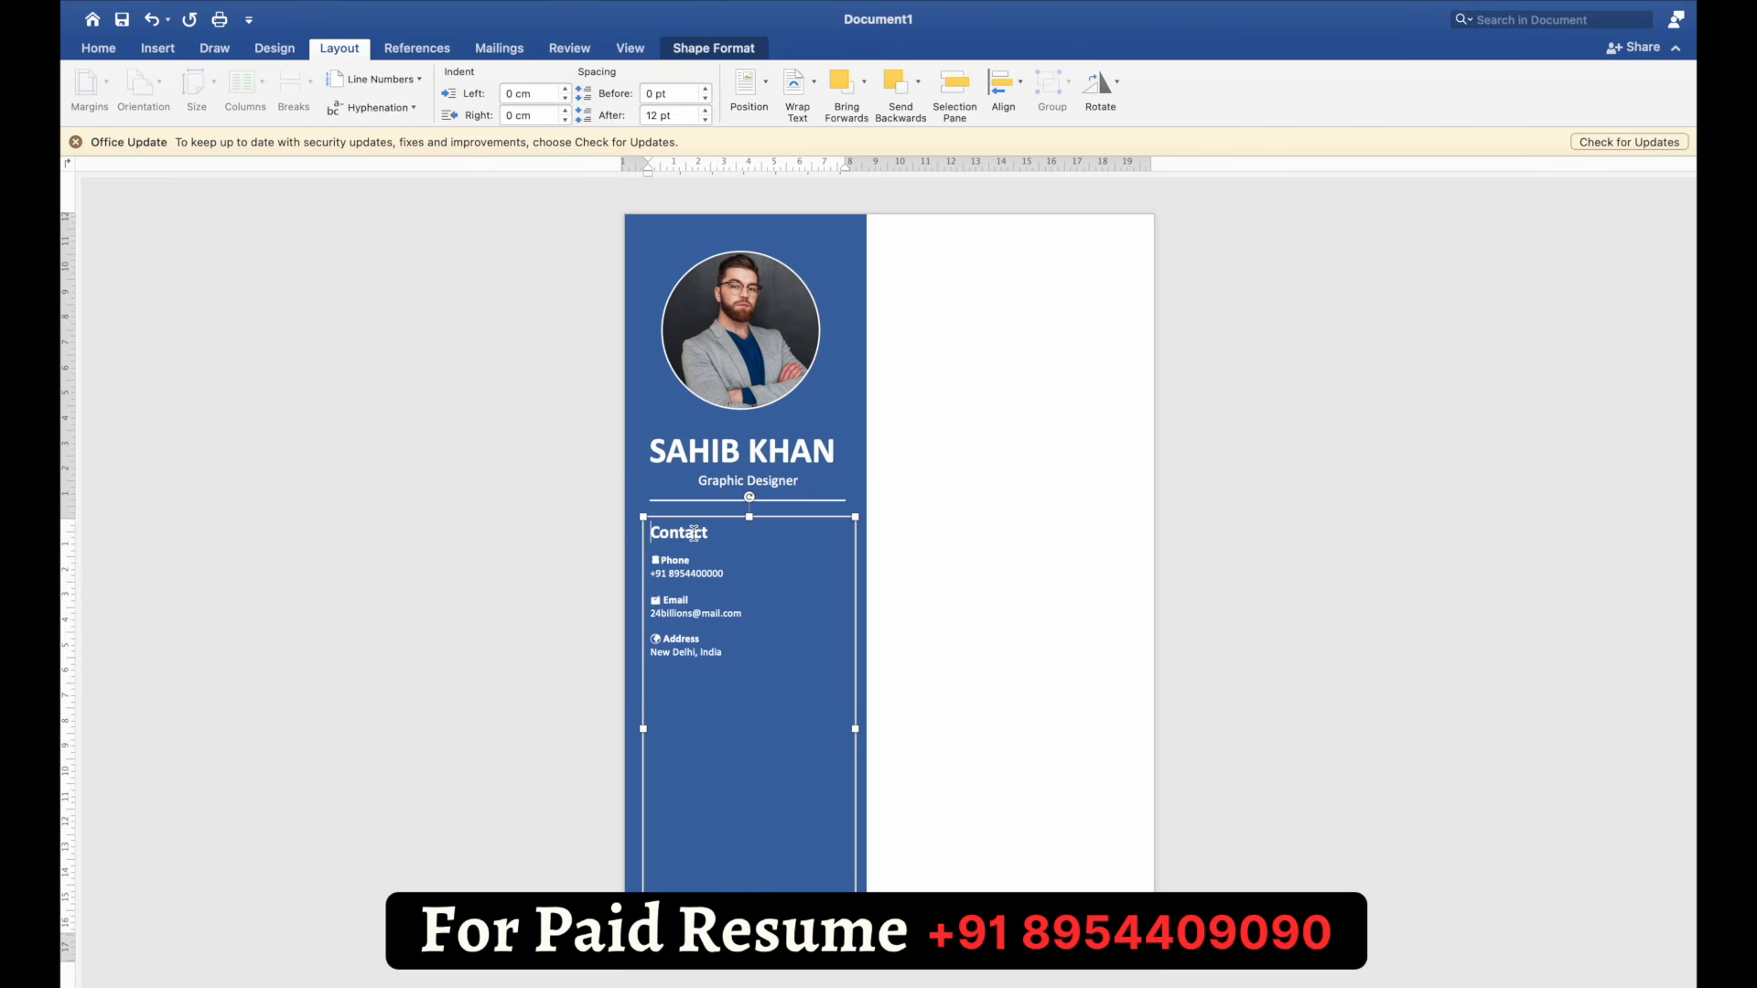
key(Tab)
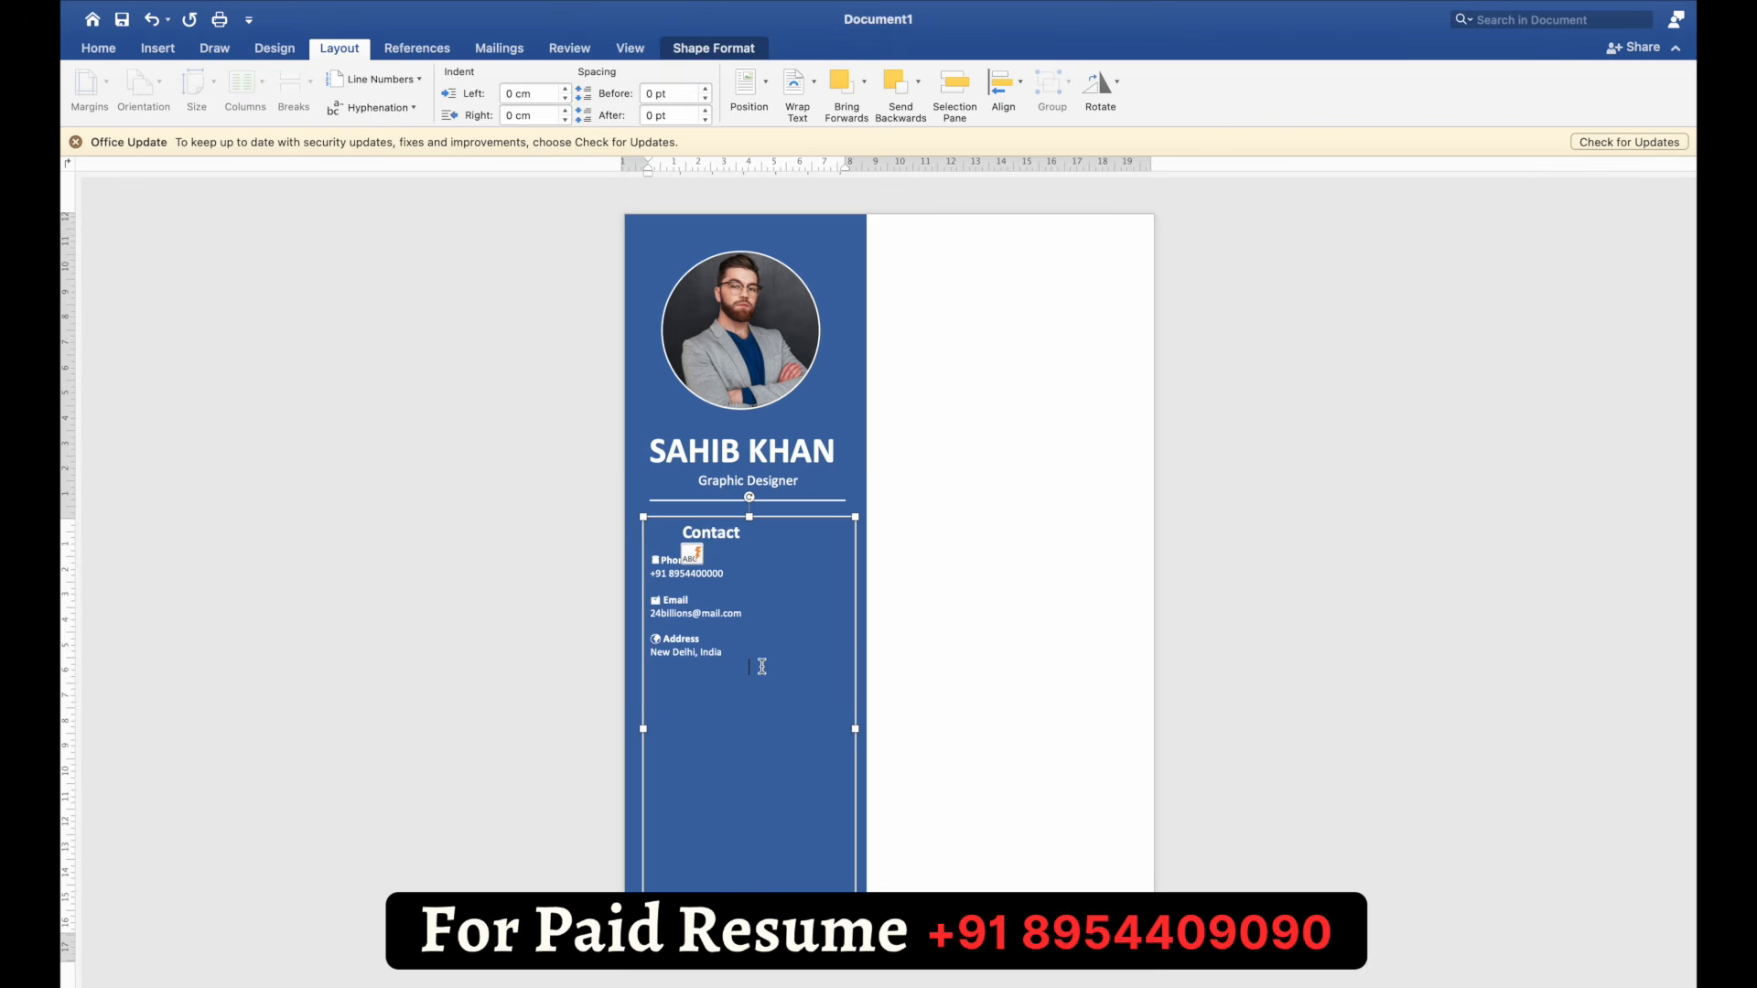
Step: Left-align the empty line below the address and paste the Personal Skills and Language lists there
click(126, 50)
click(480, 107)
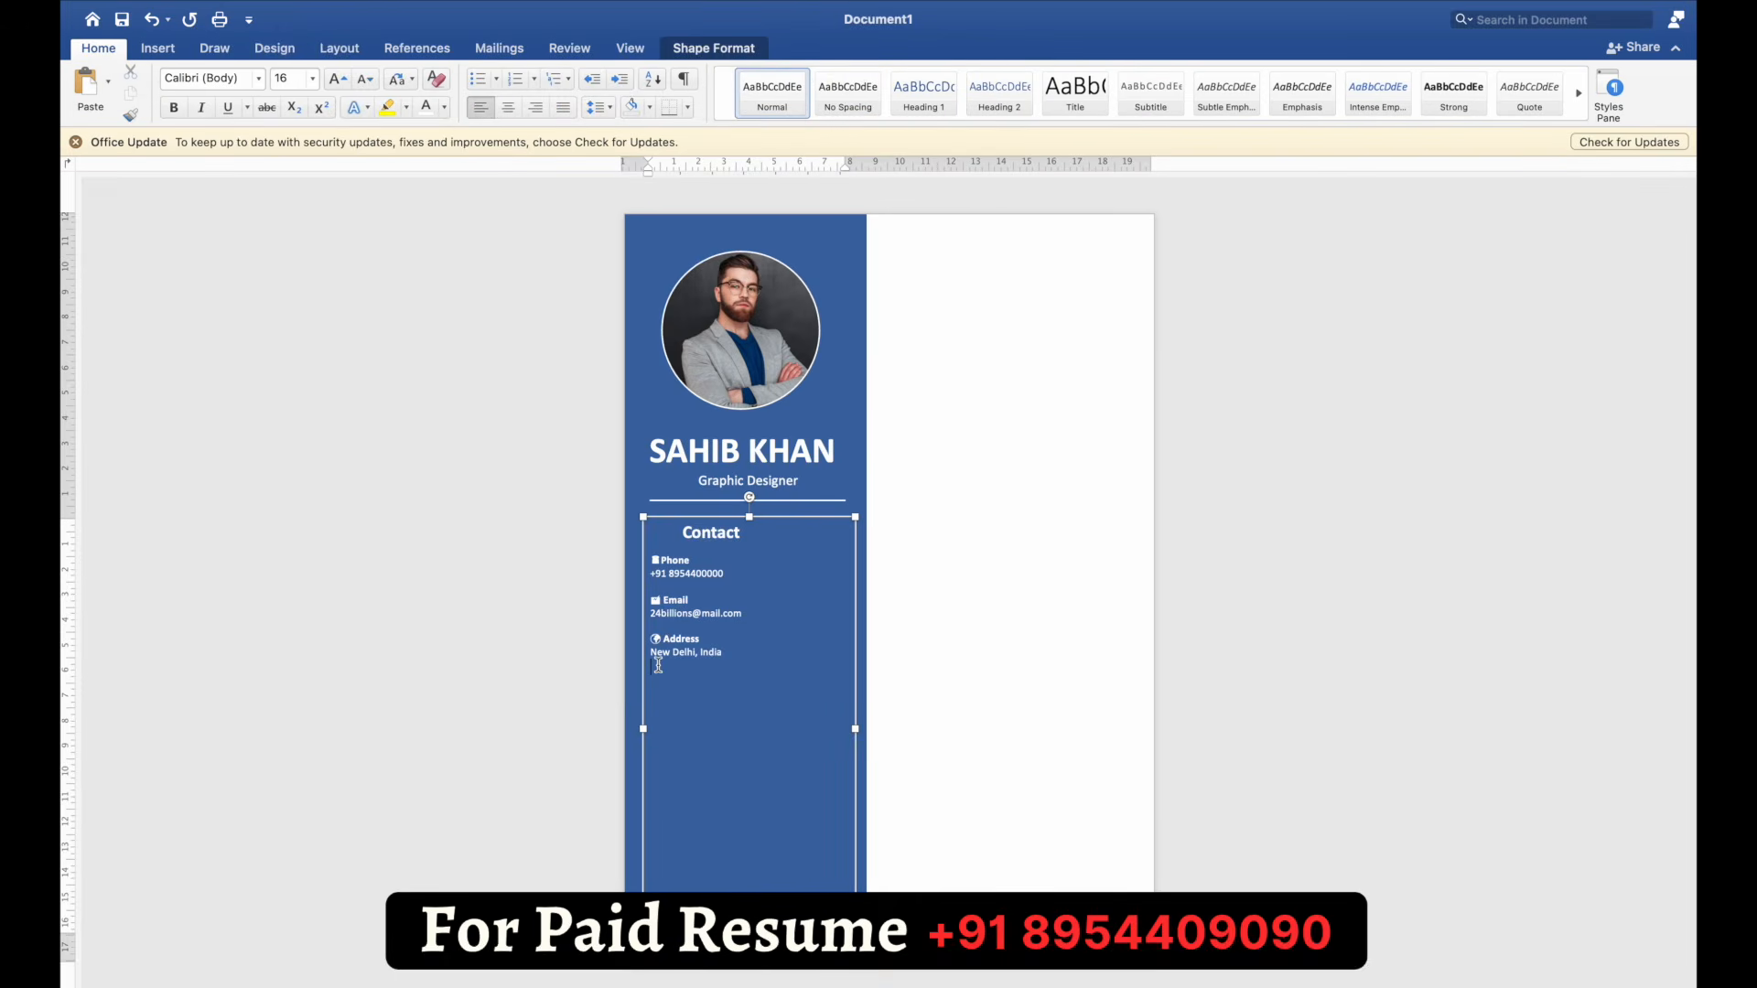
key(super+v)
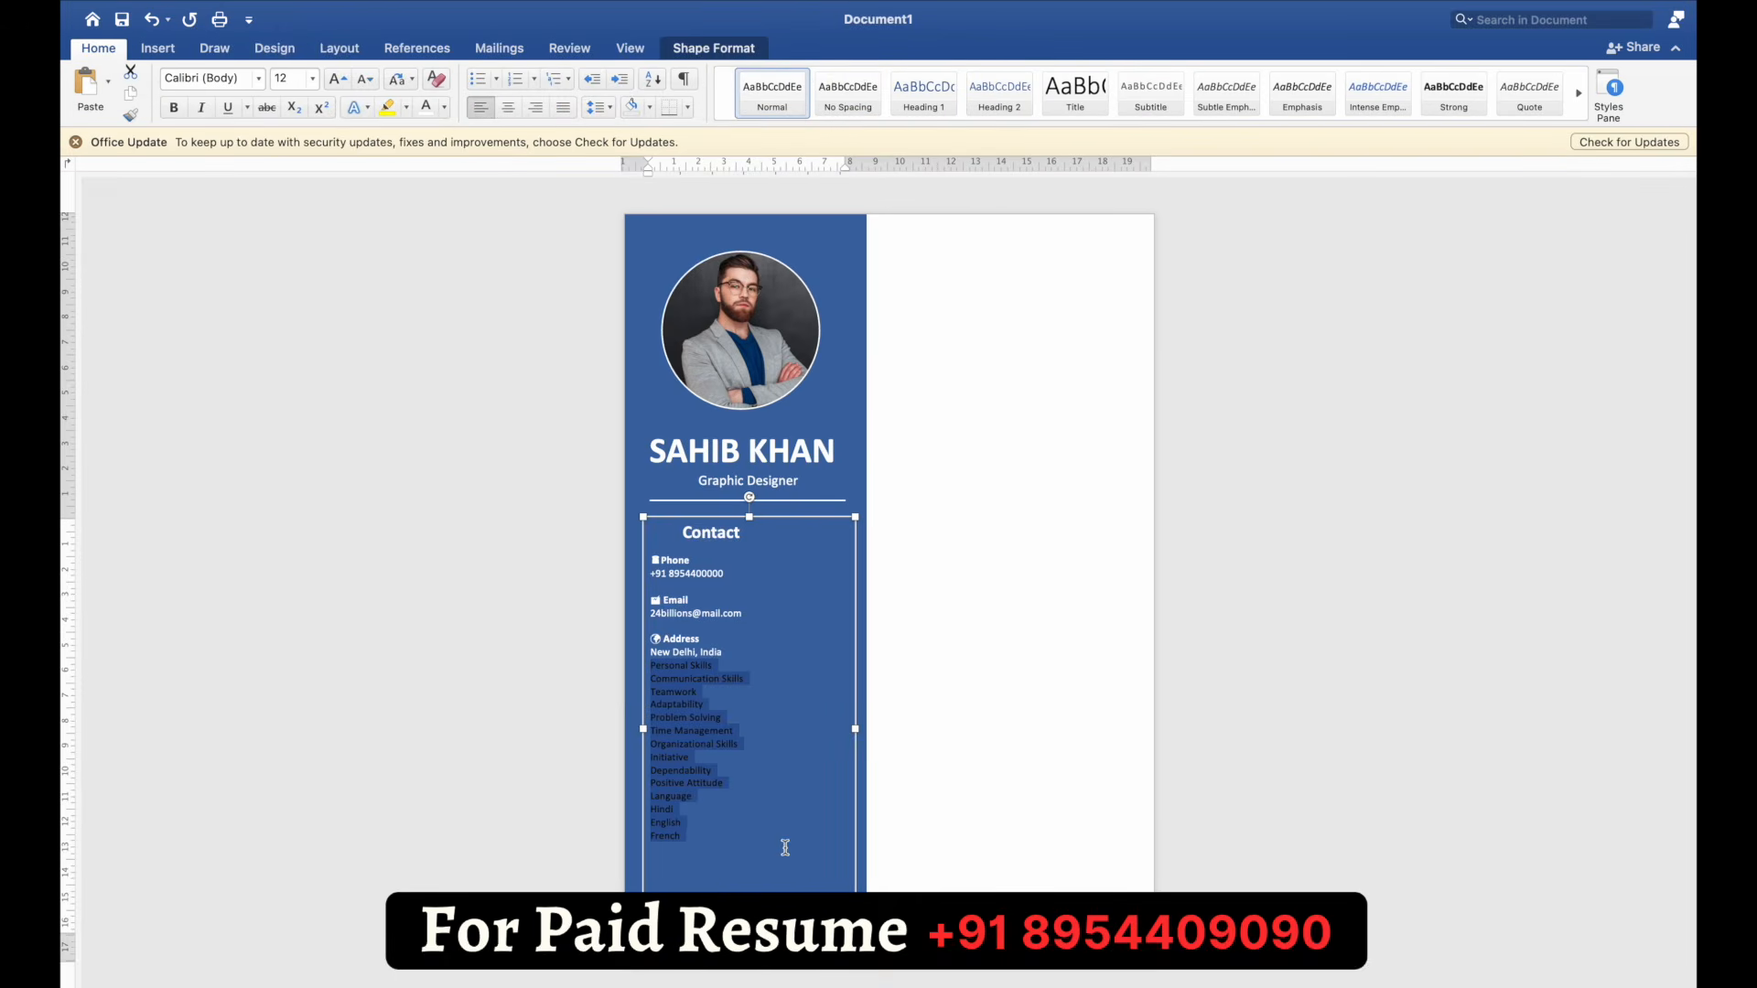
Step: Make the pasted skills and language text white and insert a blank line above "Personal Skills"
click(628, 659)
click(426, 107)
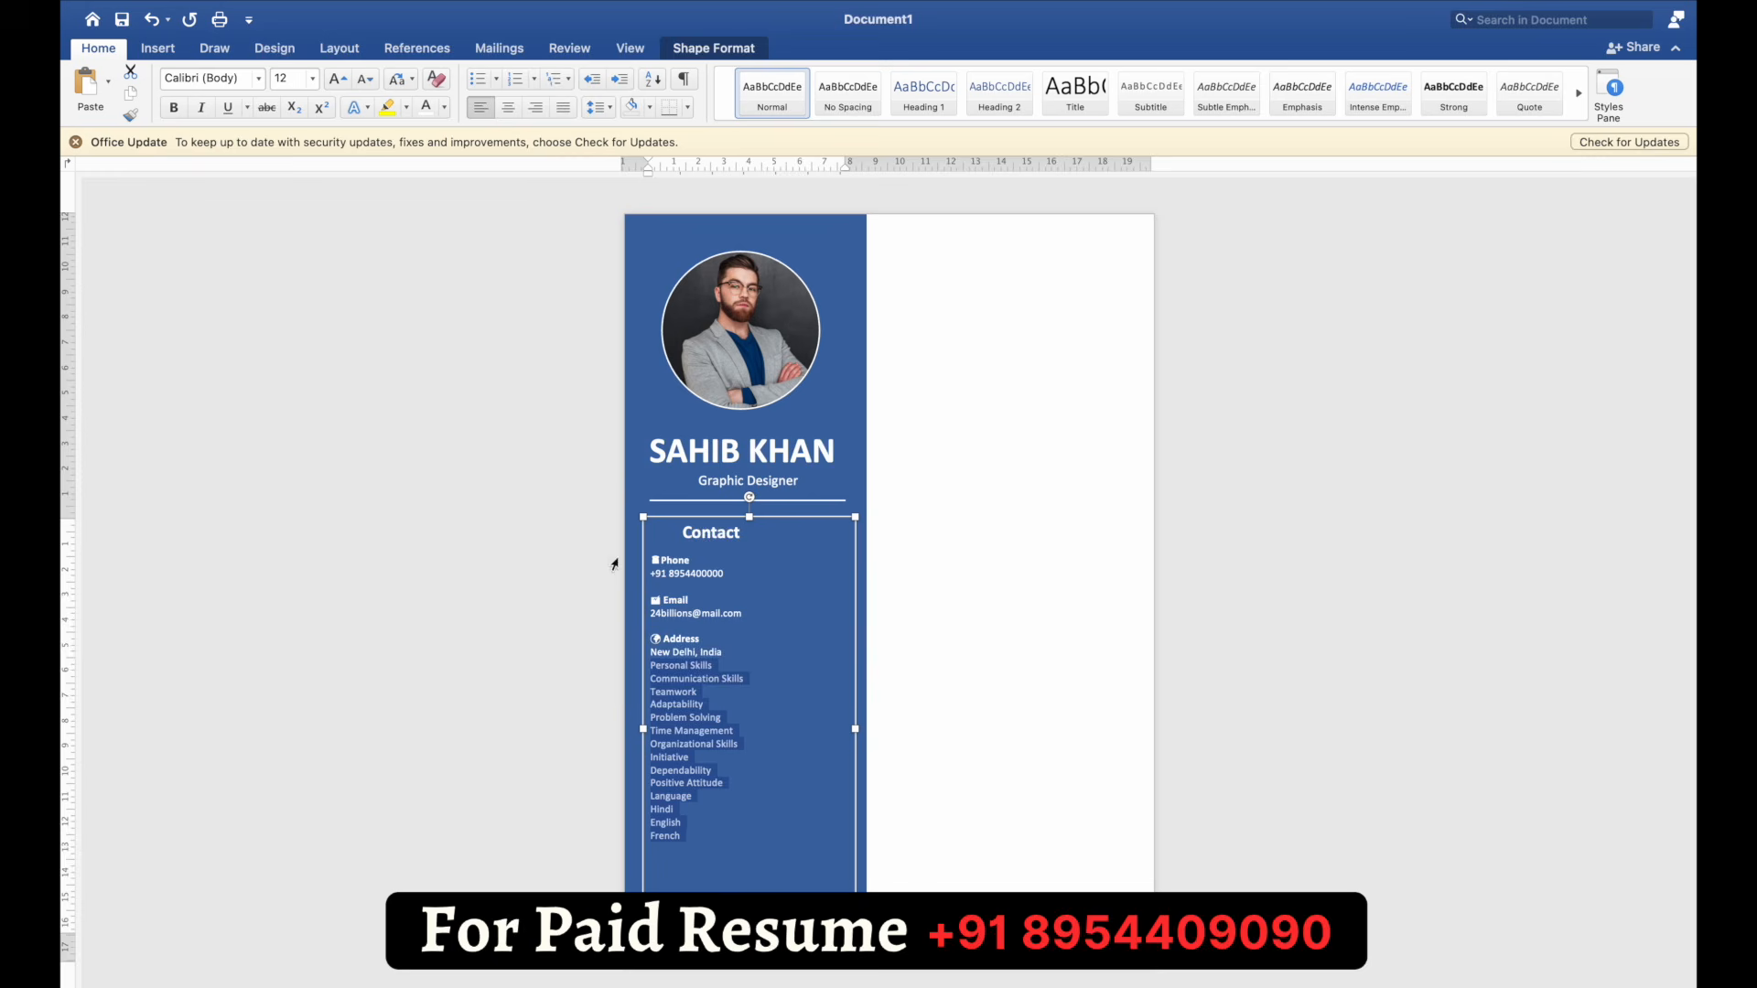
click(750, 668)
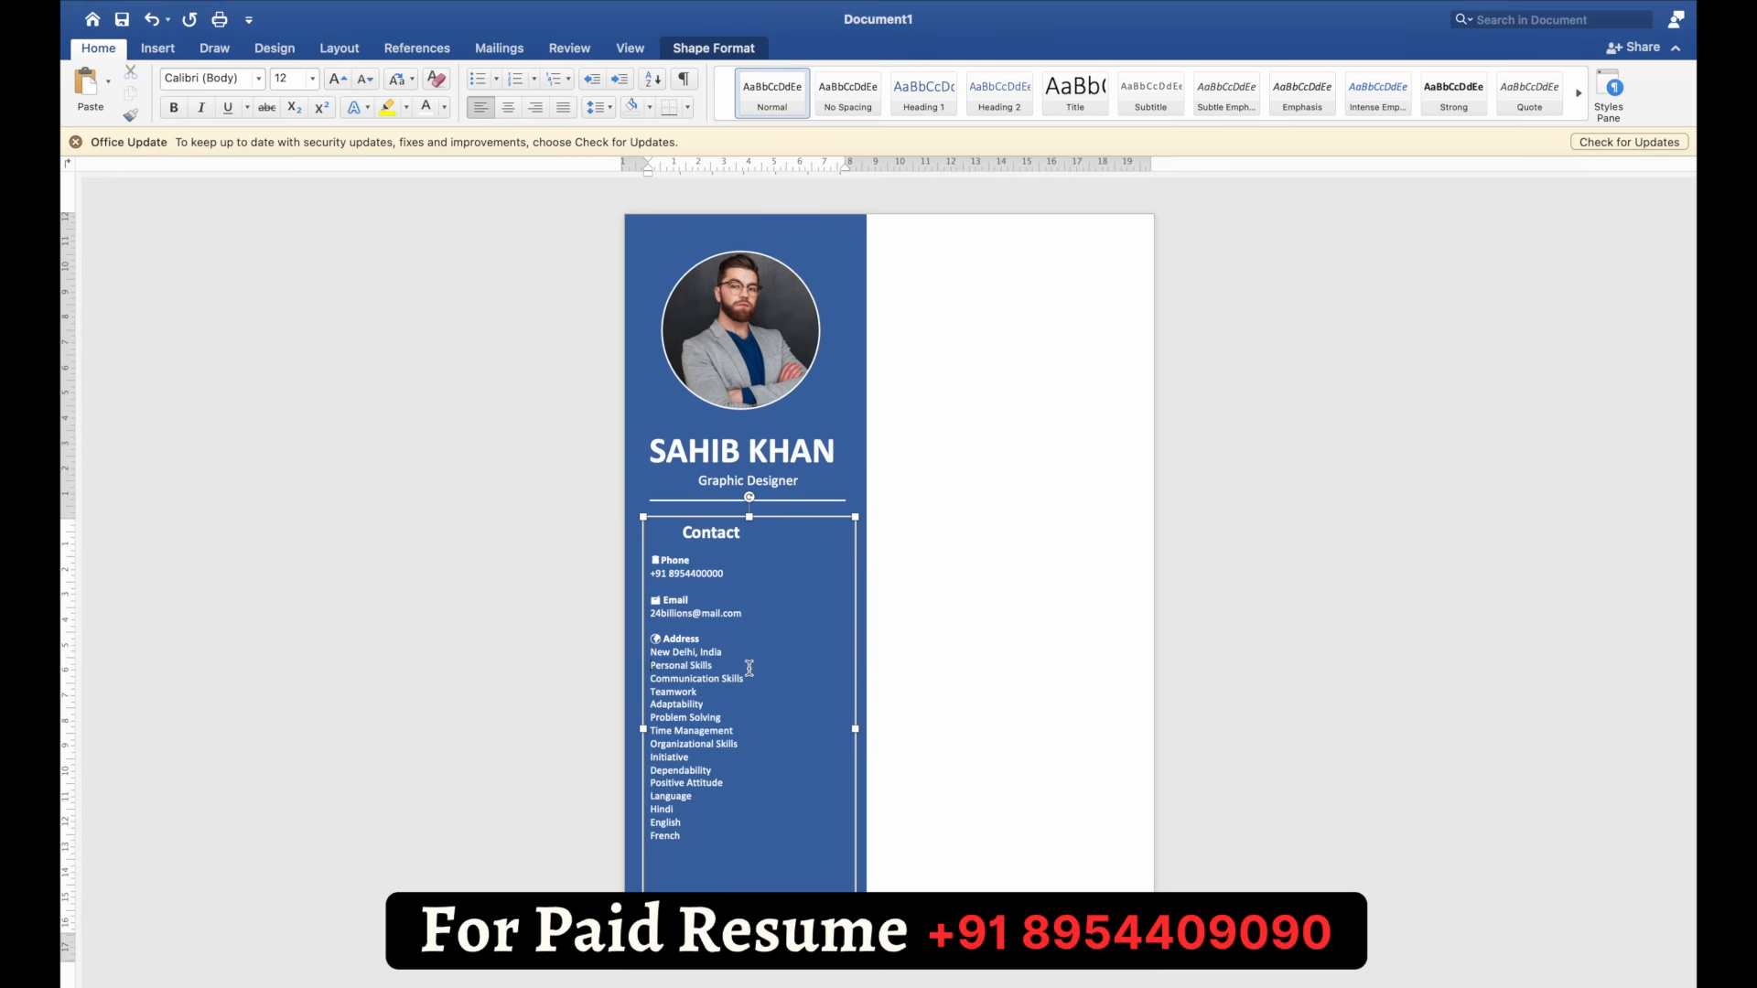
key(Return)
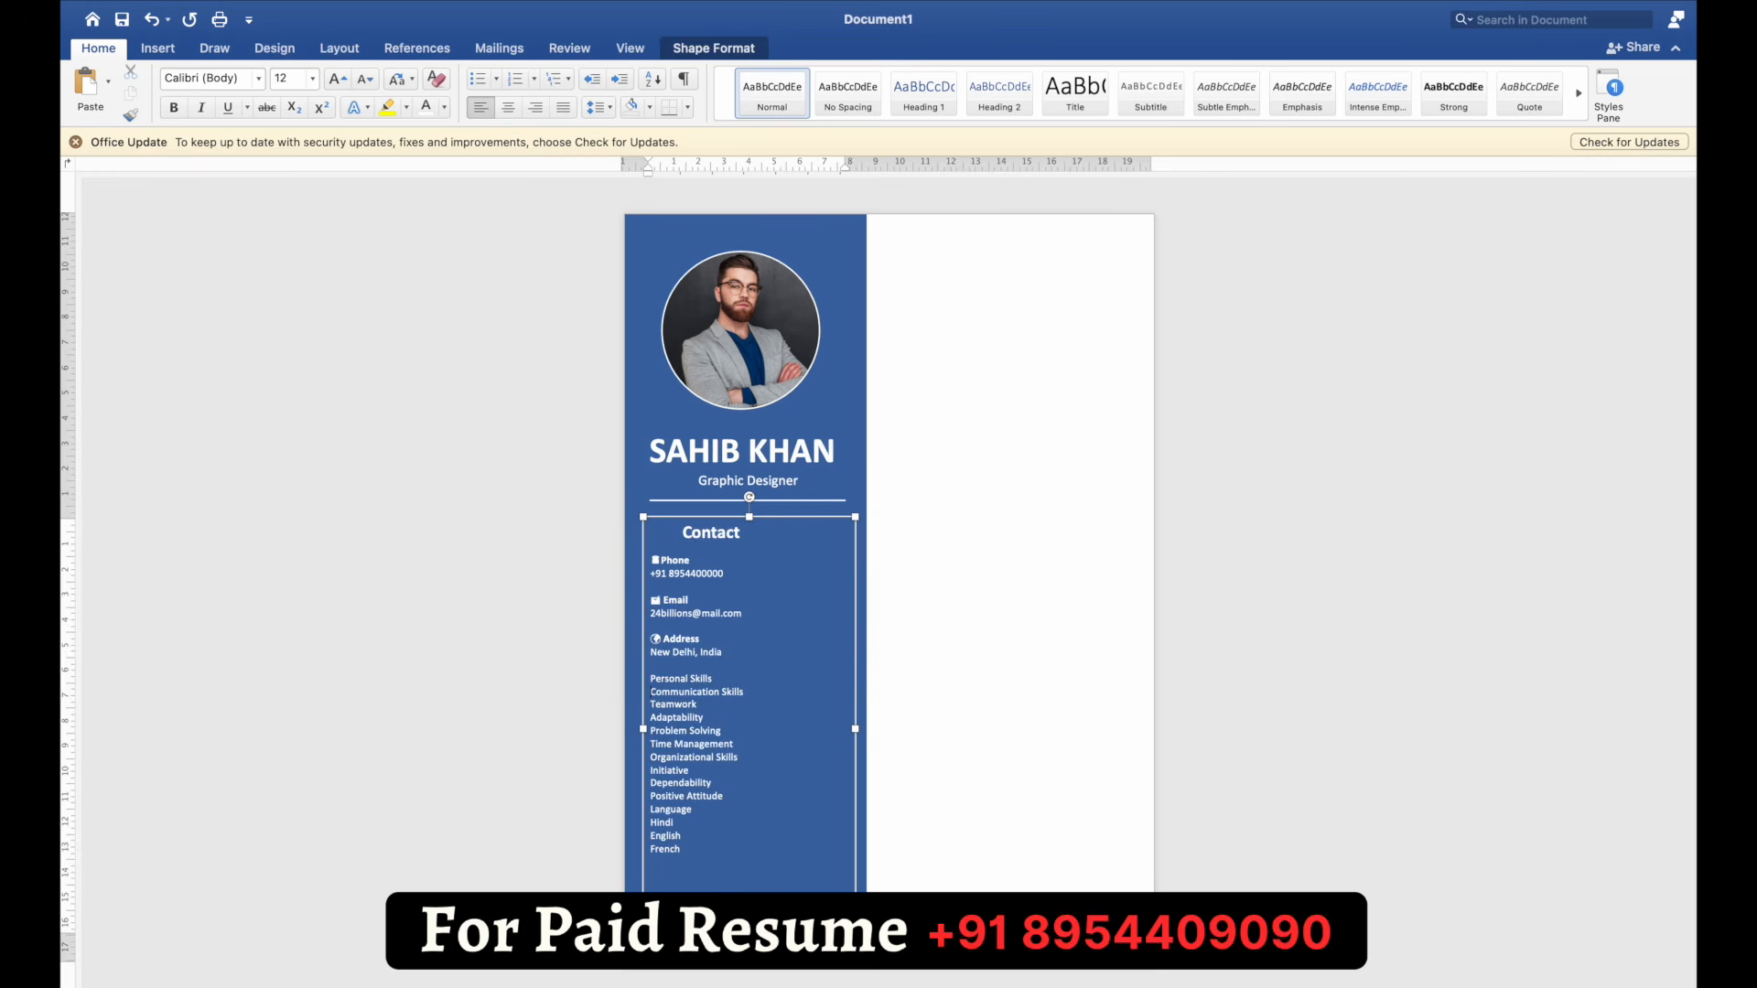
Step: Turn the skills from "Communication Skills" through "Positive Attitude" into a bulleted list
key(shift+Down)
key(shift+Down)
key(shift+Down)
key(shift+Down)
key(shift+Down)
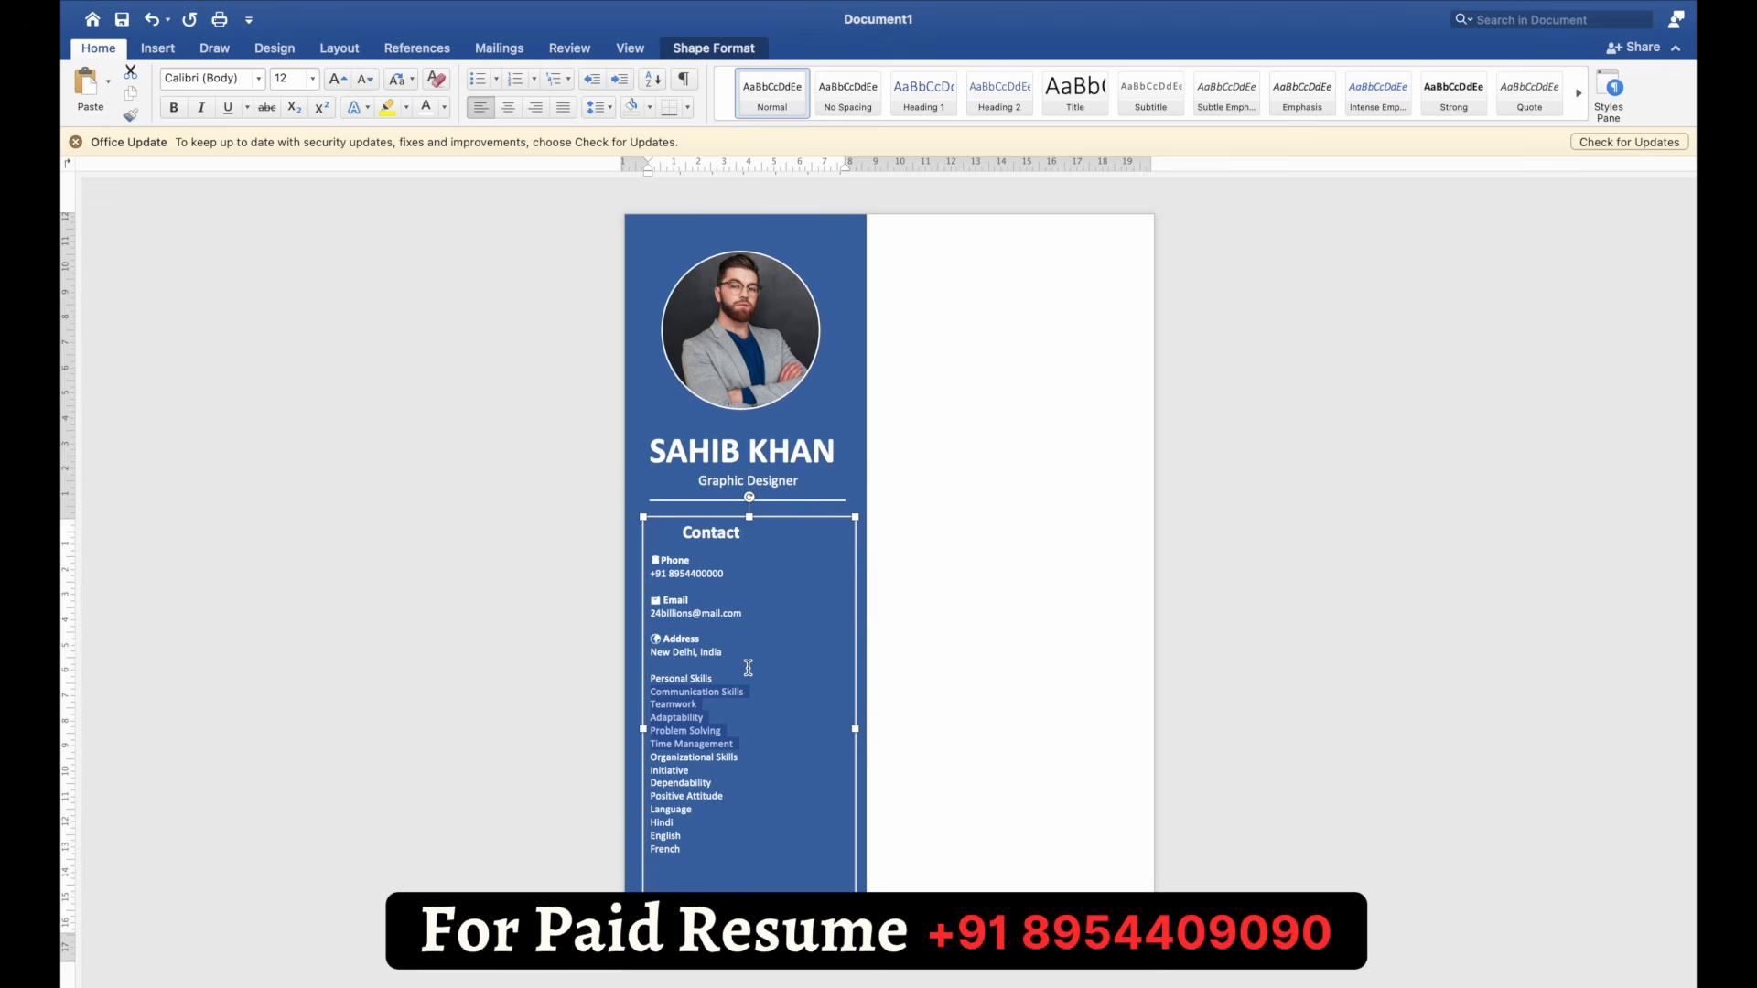
key(shift+Down)
key(shift+Down)
key(shift+Down)
key(shift+Down)
key(shift+Down)
key(shift+Up)
key(shift+Up)
key(shift+Up)
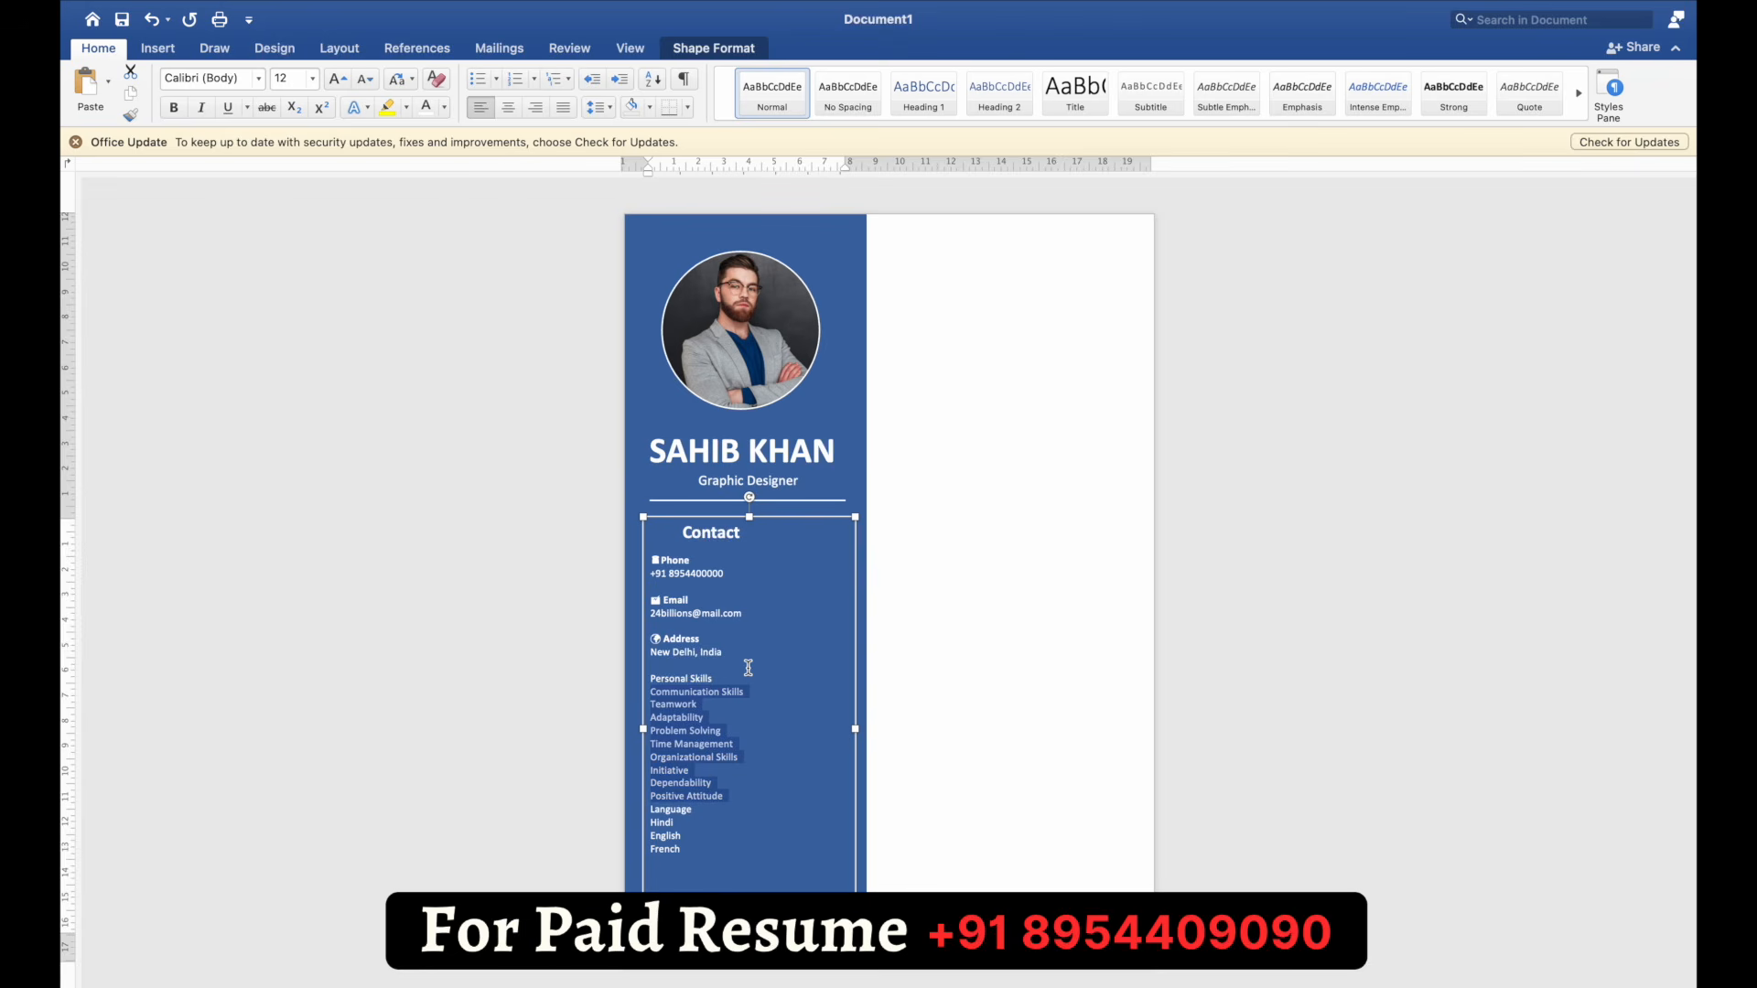
key(shift+Down)
key(shift+Down)
click(480, 82)
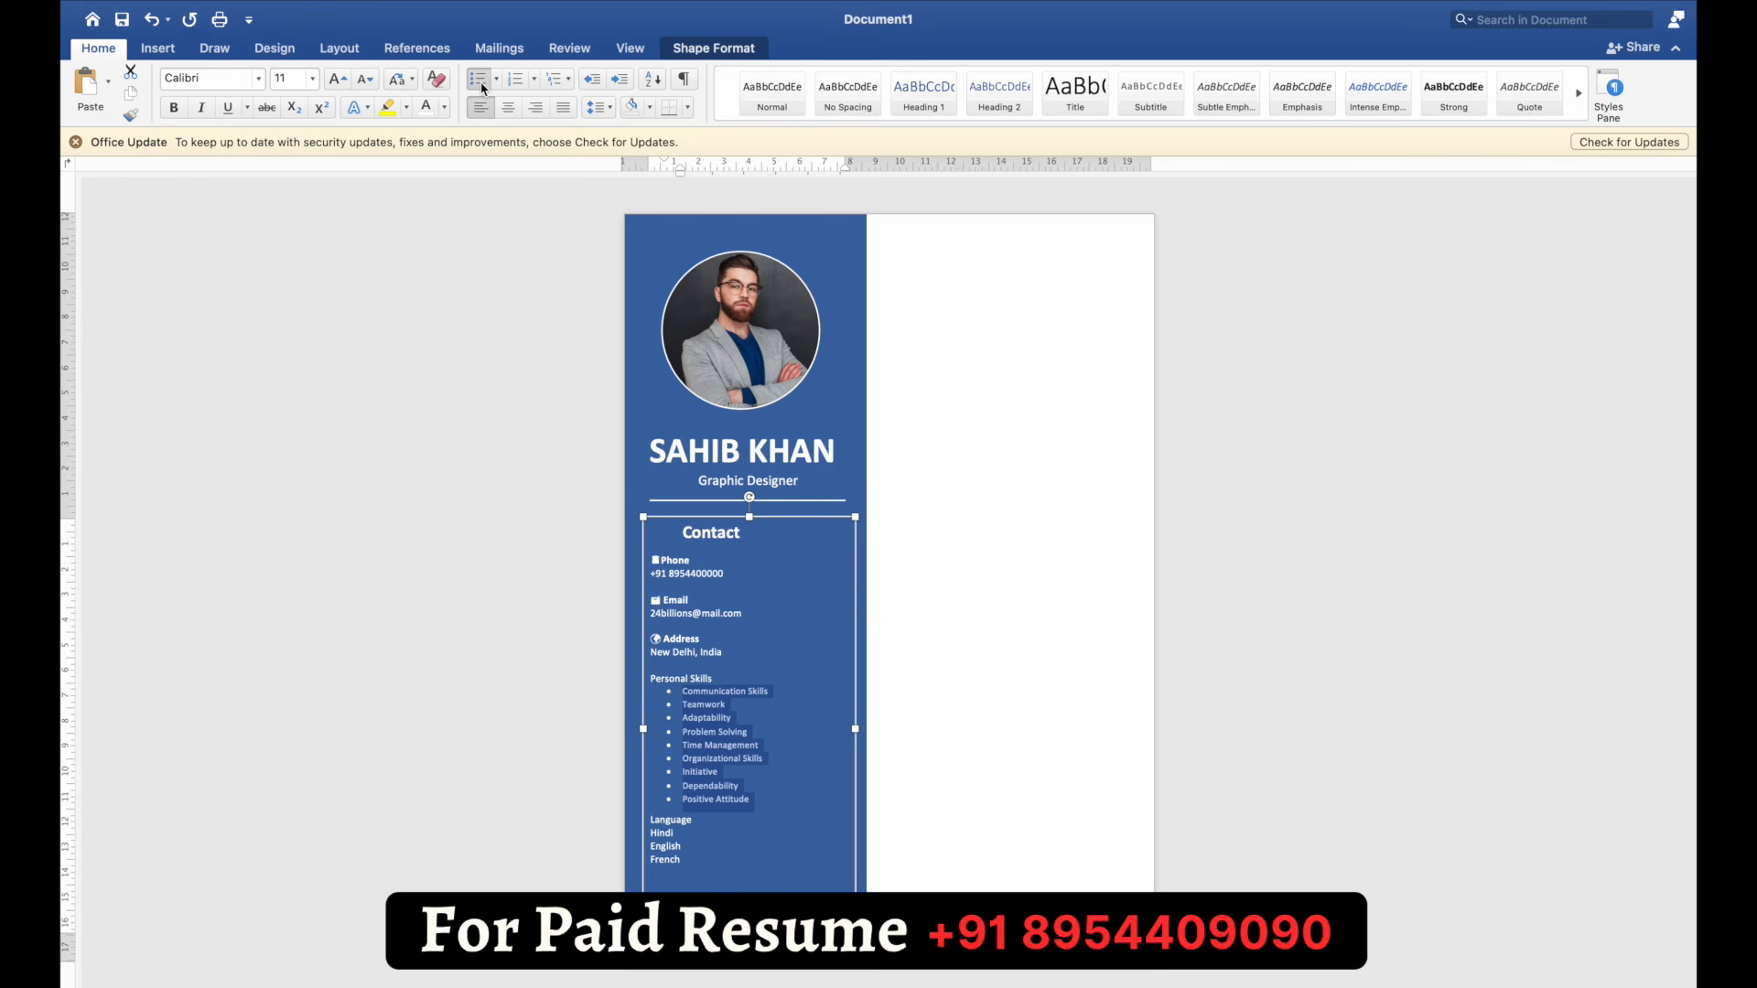
Step: Format the "Personal Skills" heading as bold 20 pt and indent it by one tab stop
triple_click(682, 678)
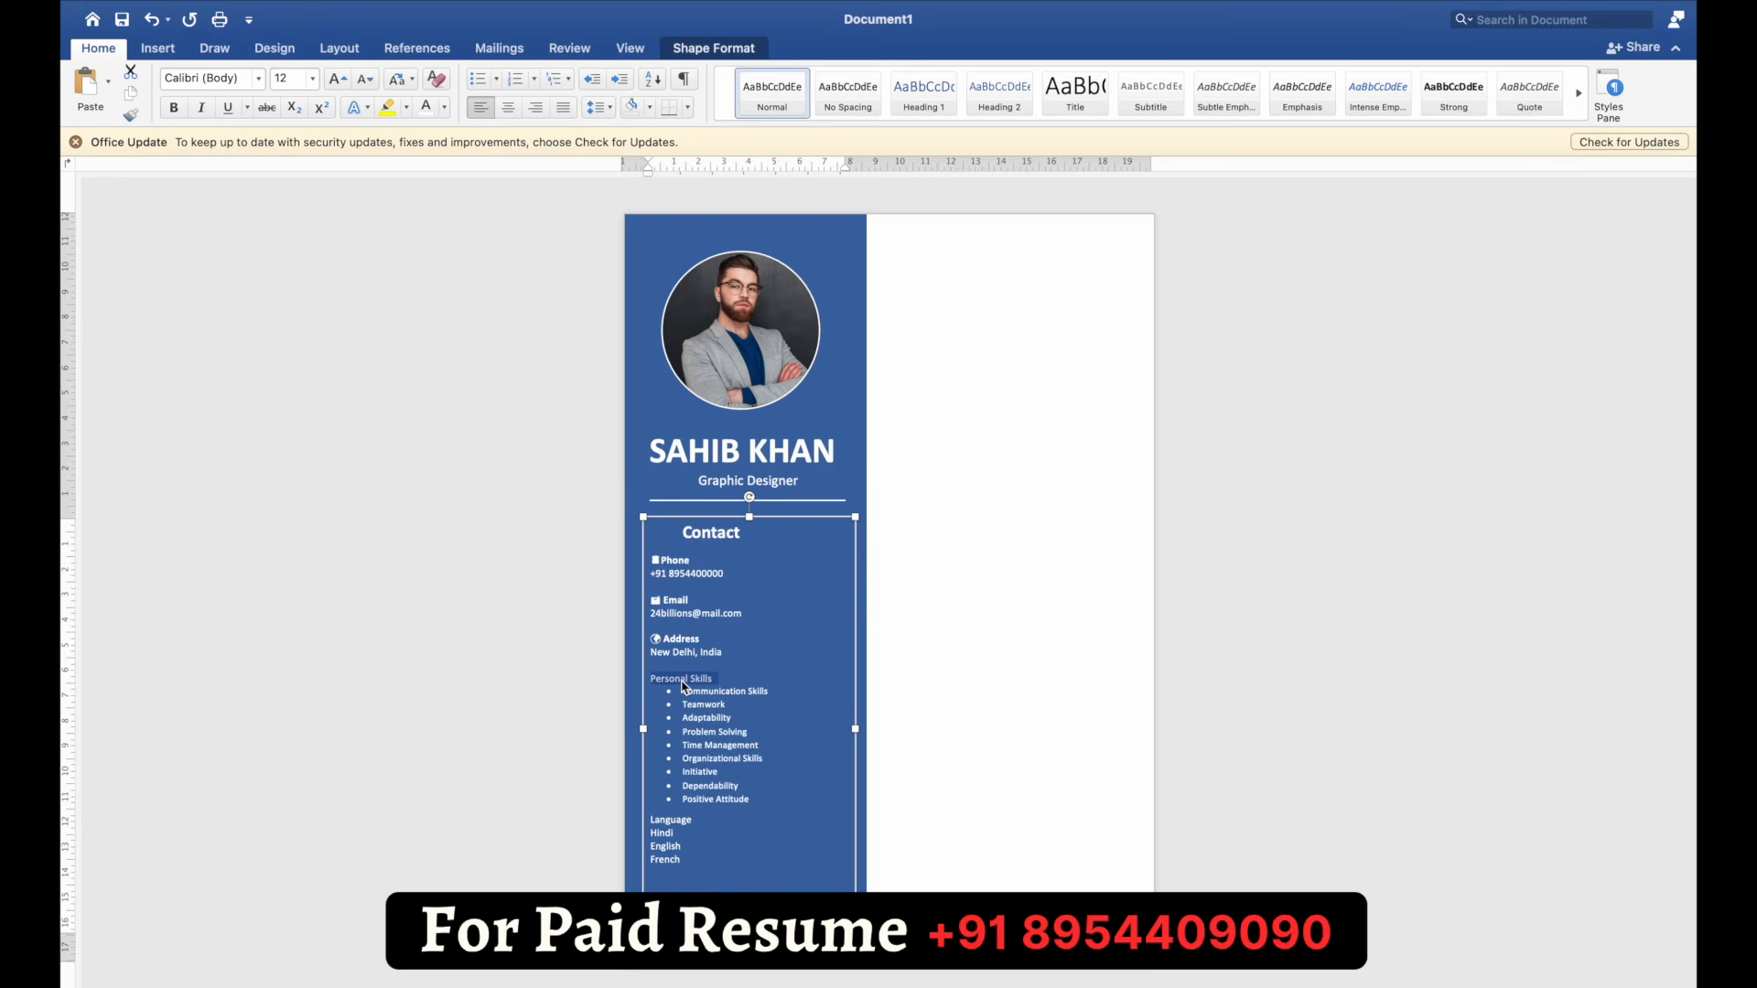
click(285, 80)
key(Return)
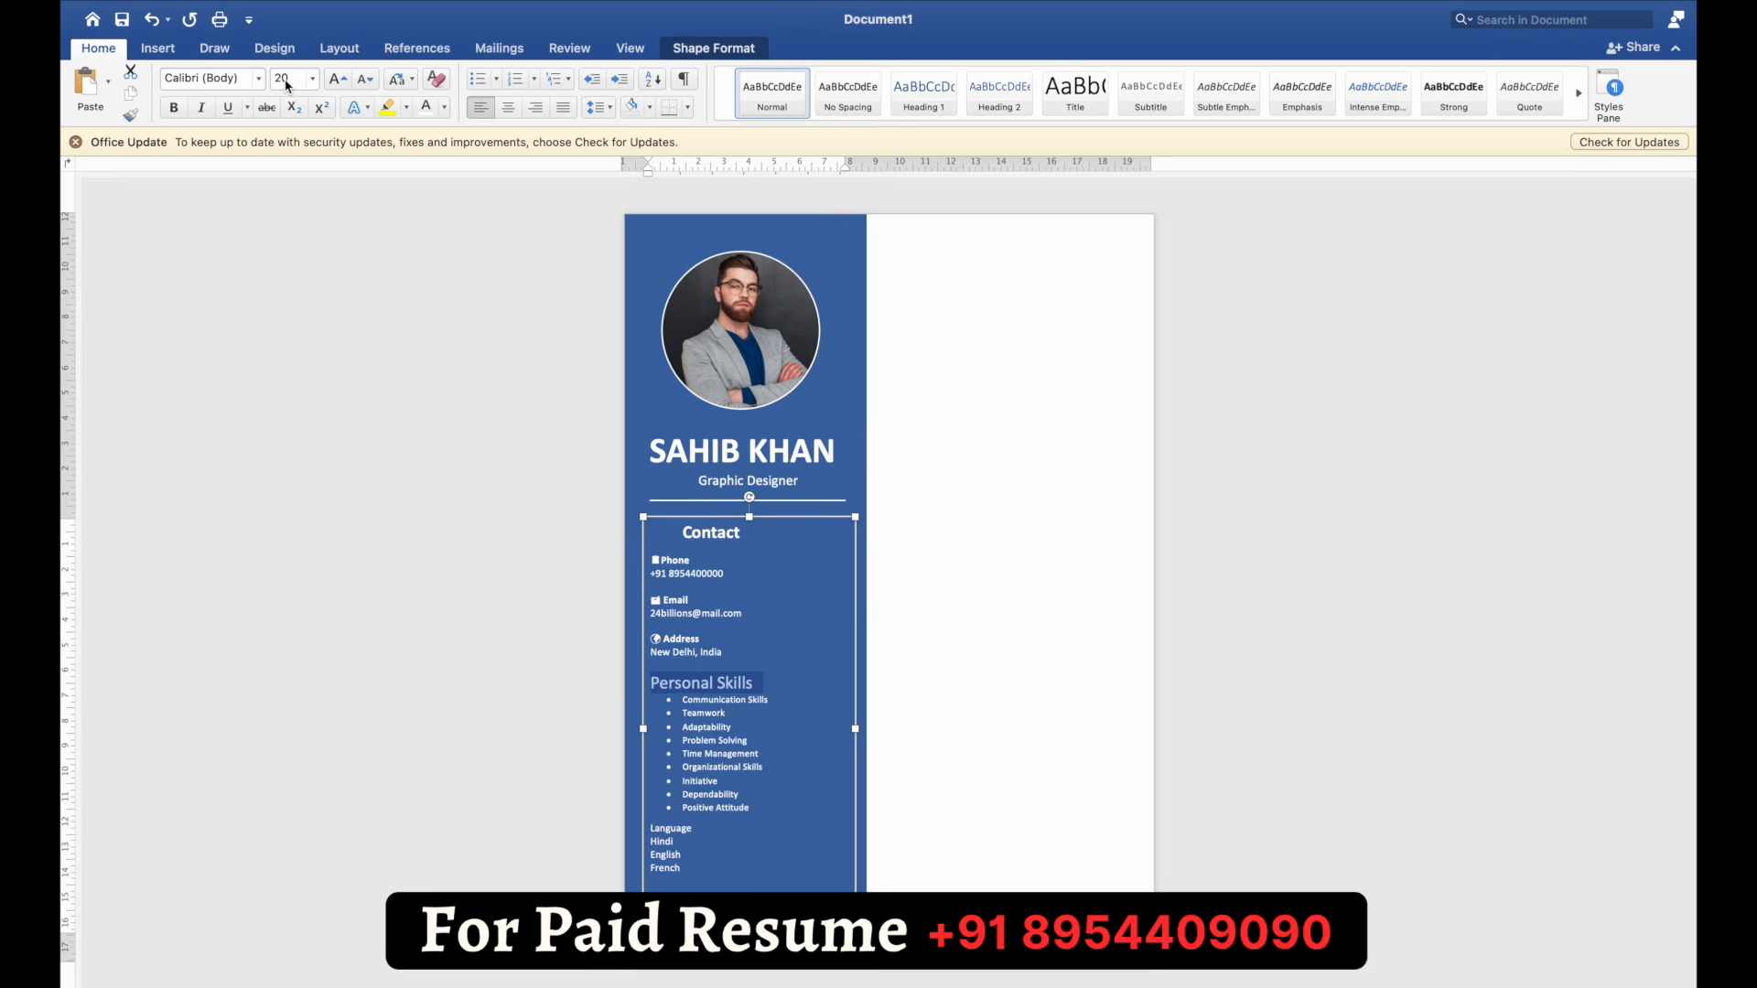
click(172, 107)
click(714, 686)
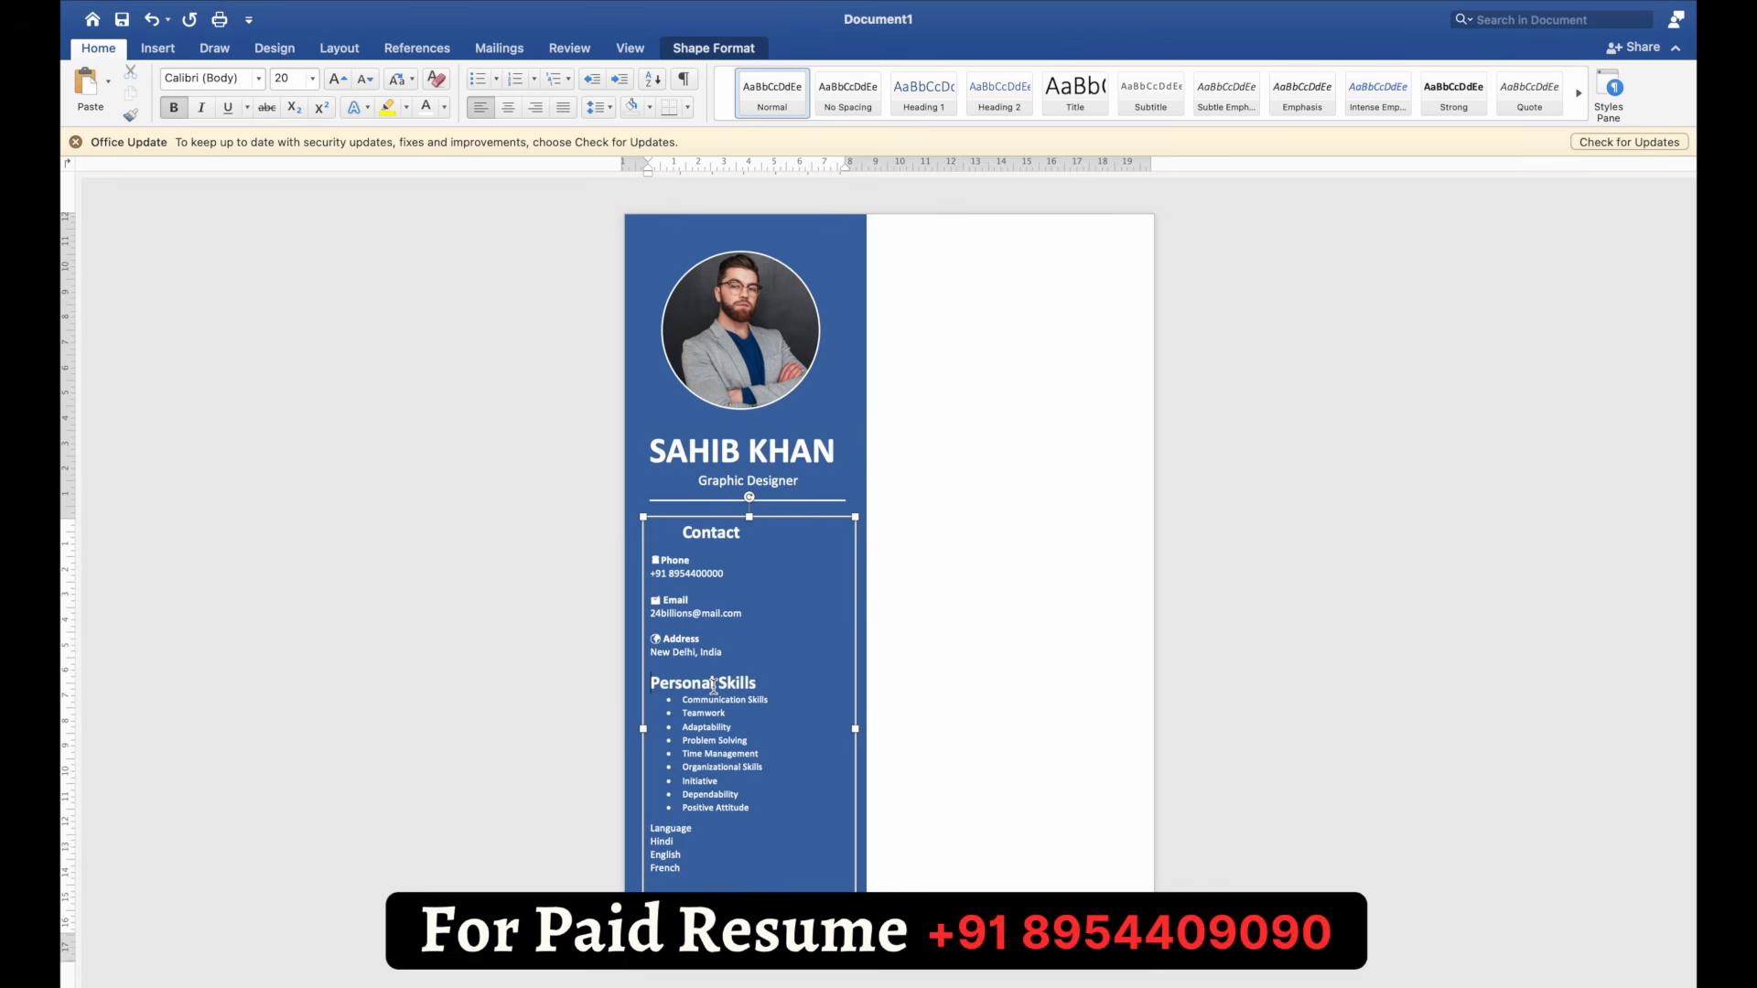
key(Tab)
Step: Try removing the tab indent before the "Contact" heading
click(685, 533)
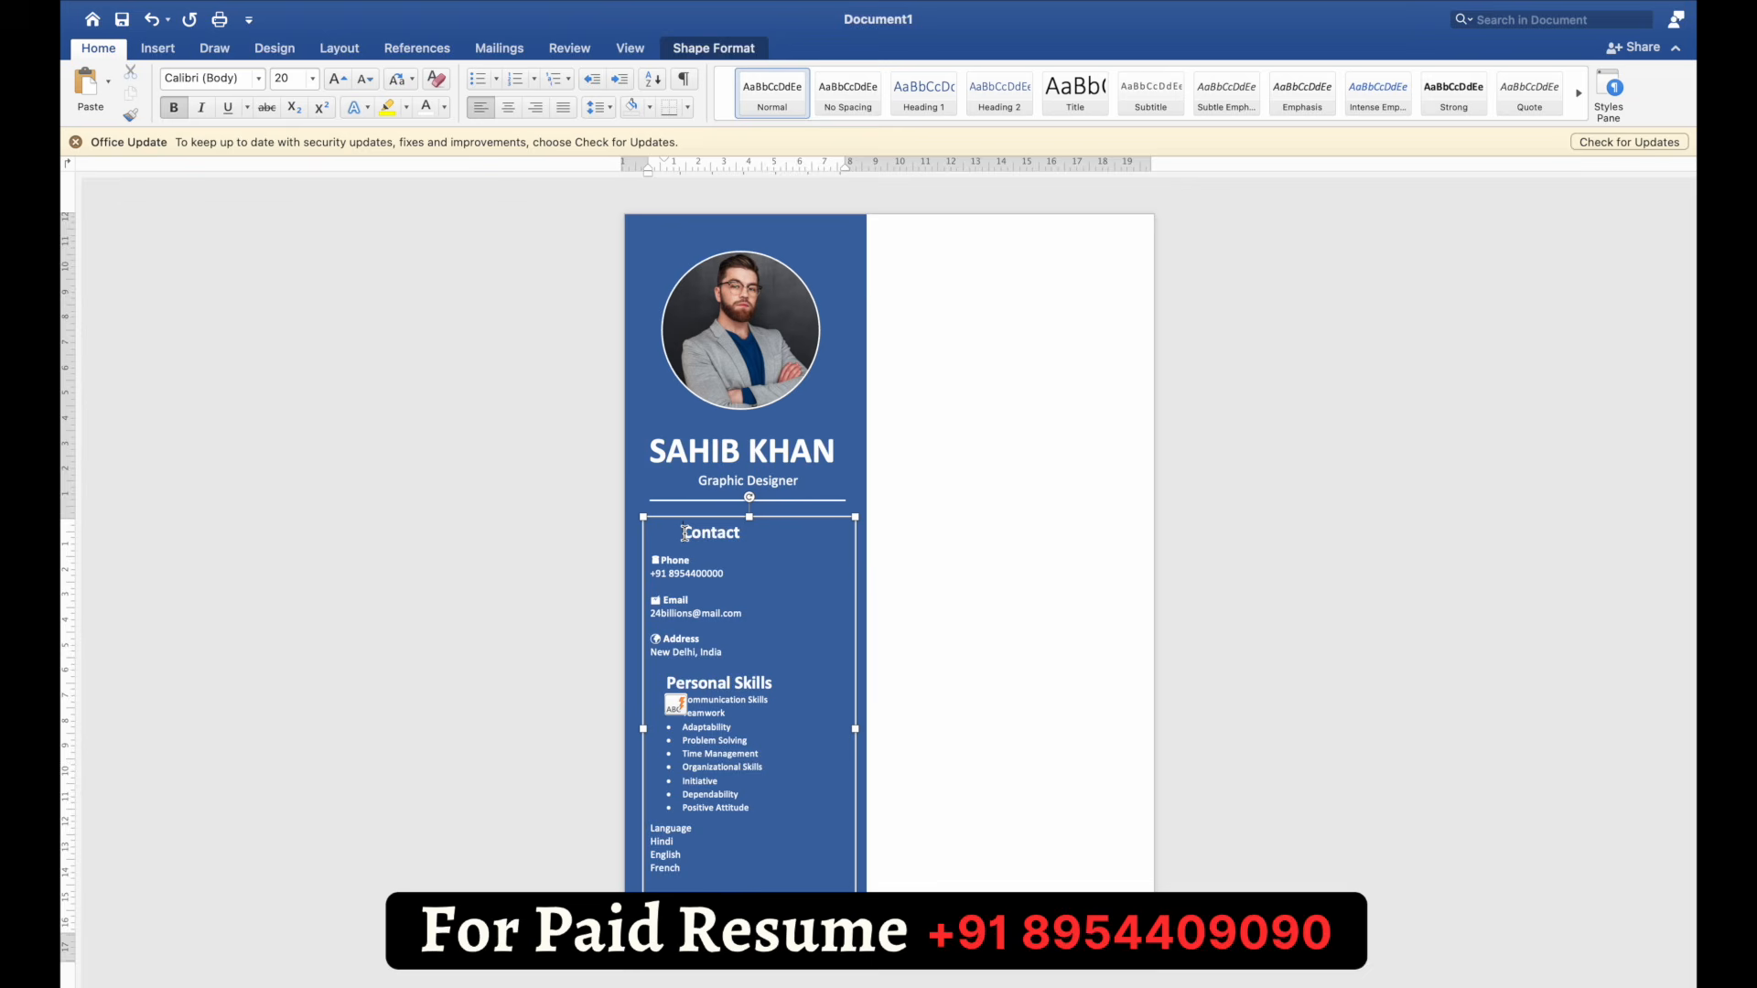
key(BackSpace)
key(Tab)
Step: Set the paragraph spacing after the "Personal Skills" heading to 12 pt
click(744, 704)
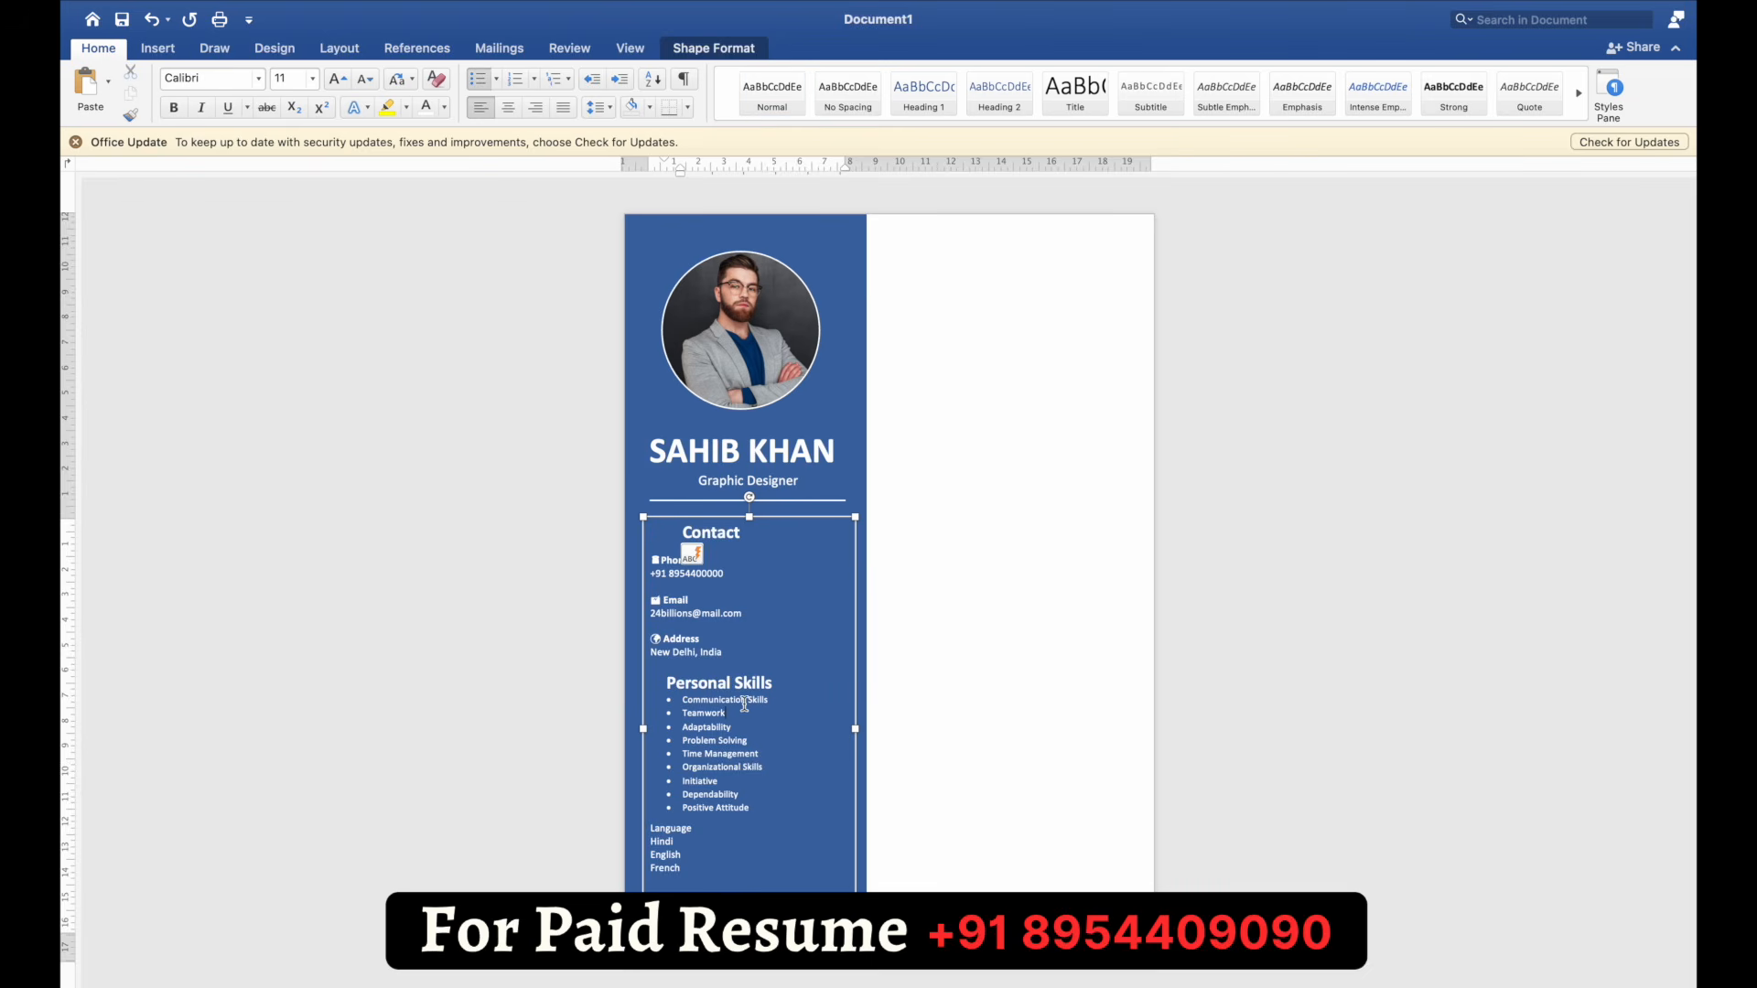
click(773, 683)
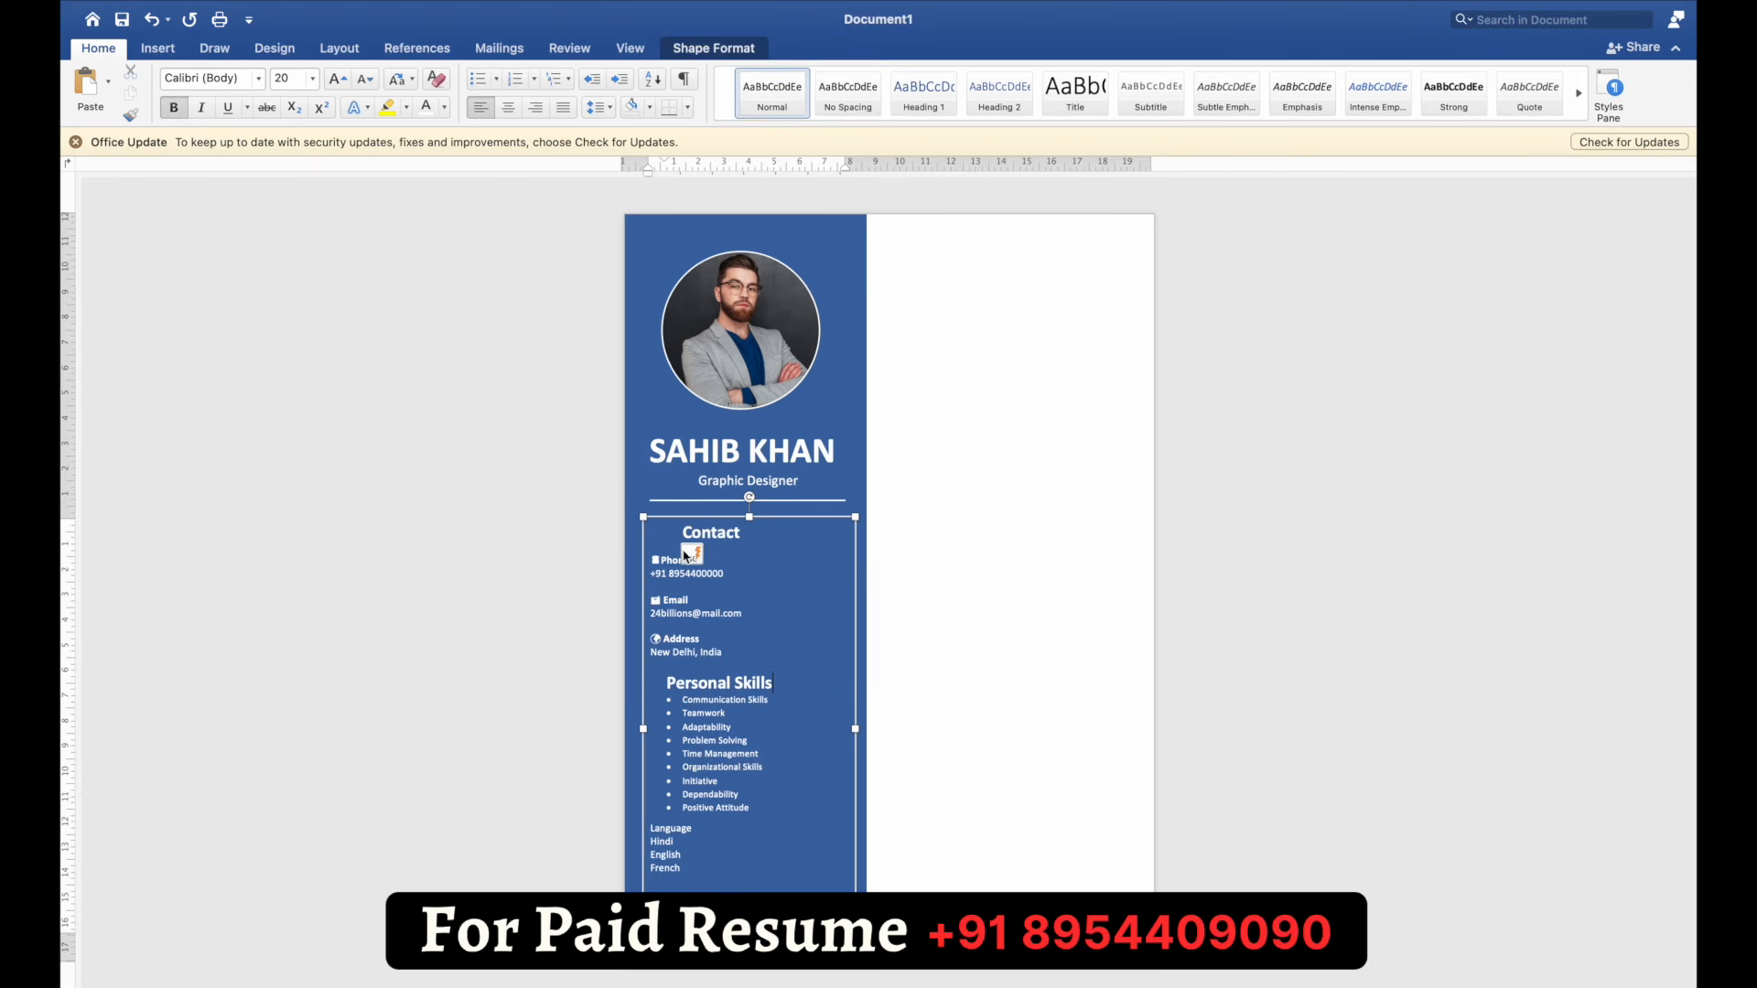
click(356, 55)
click(707, 109)
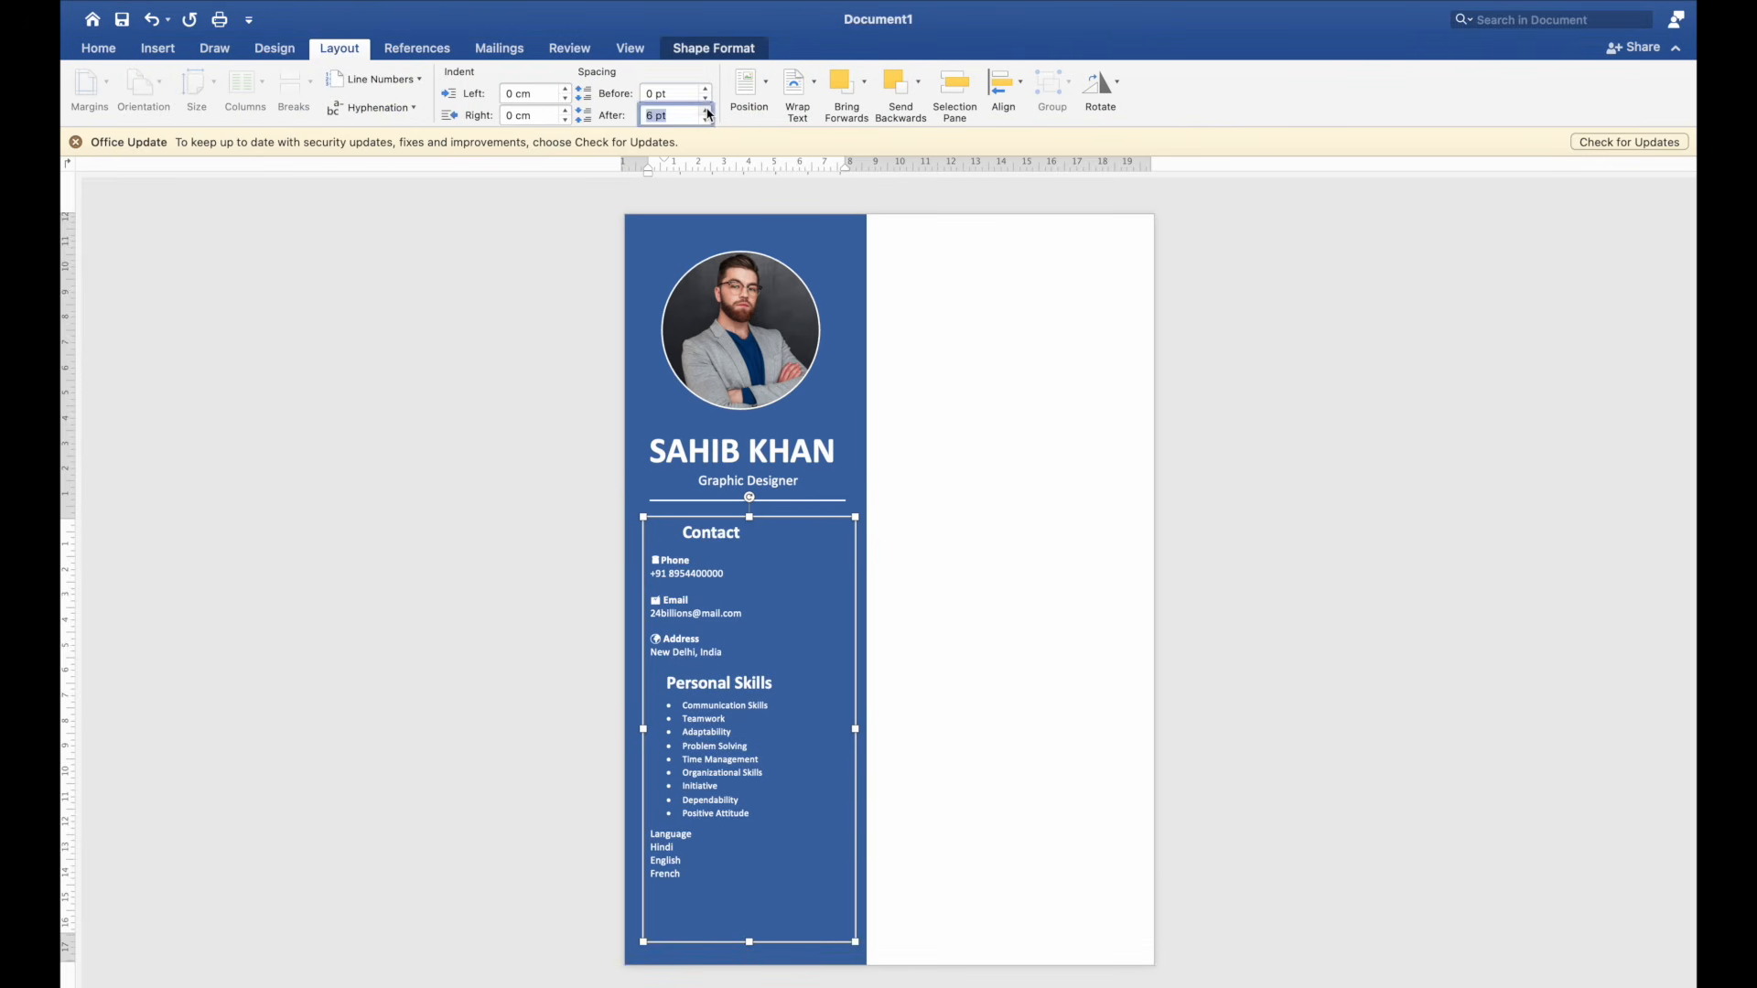
click(706, 110)
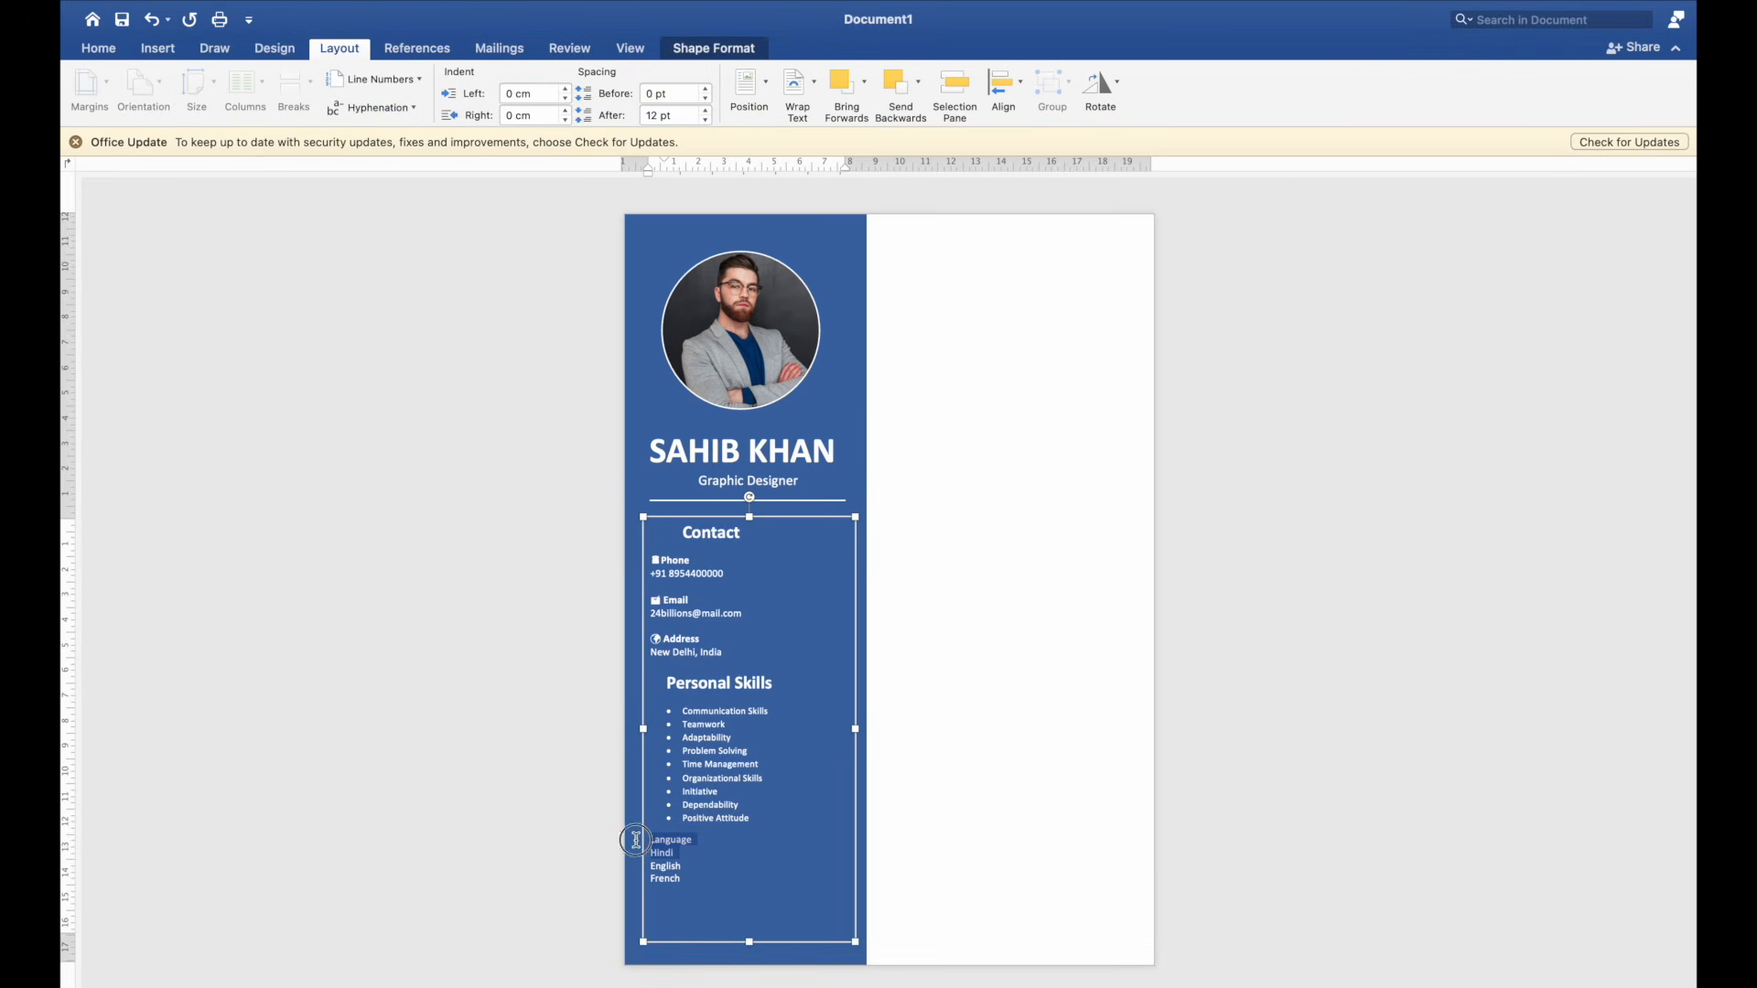
Step: Set the font size of the bulleted personal skills list to 12 pt
click(714, 910)
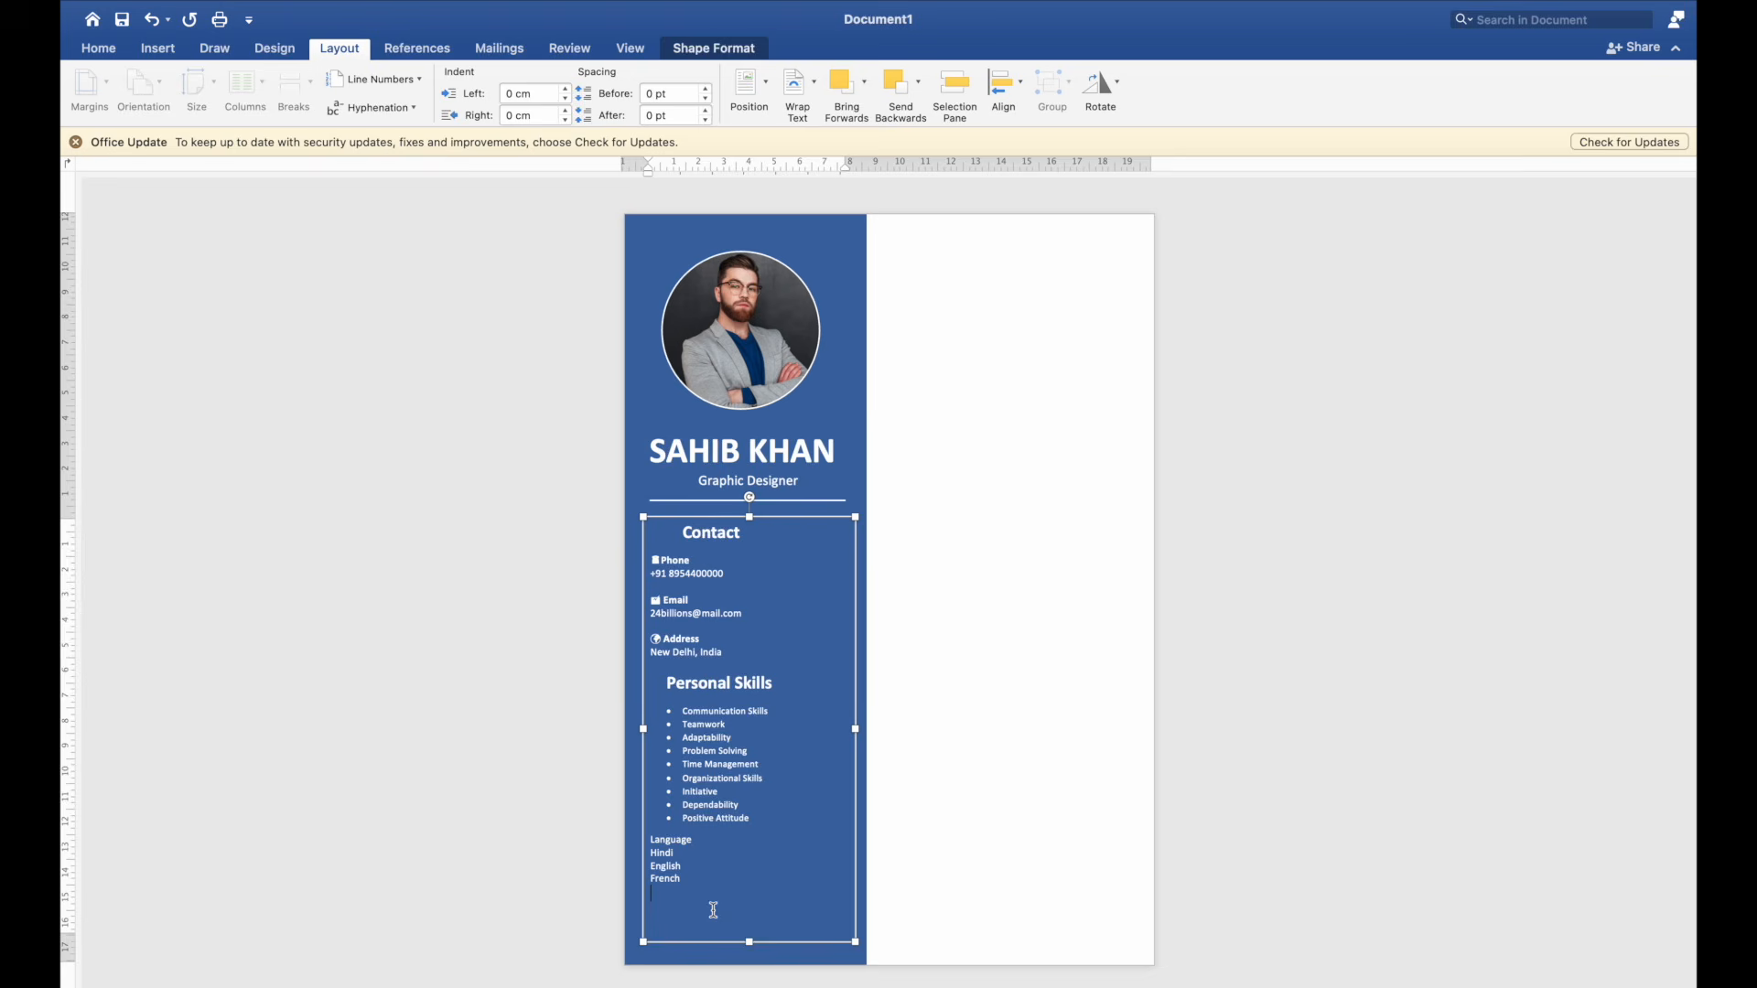
click(711, 794)
click(98, 47)
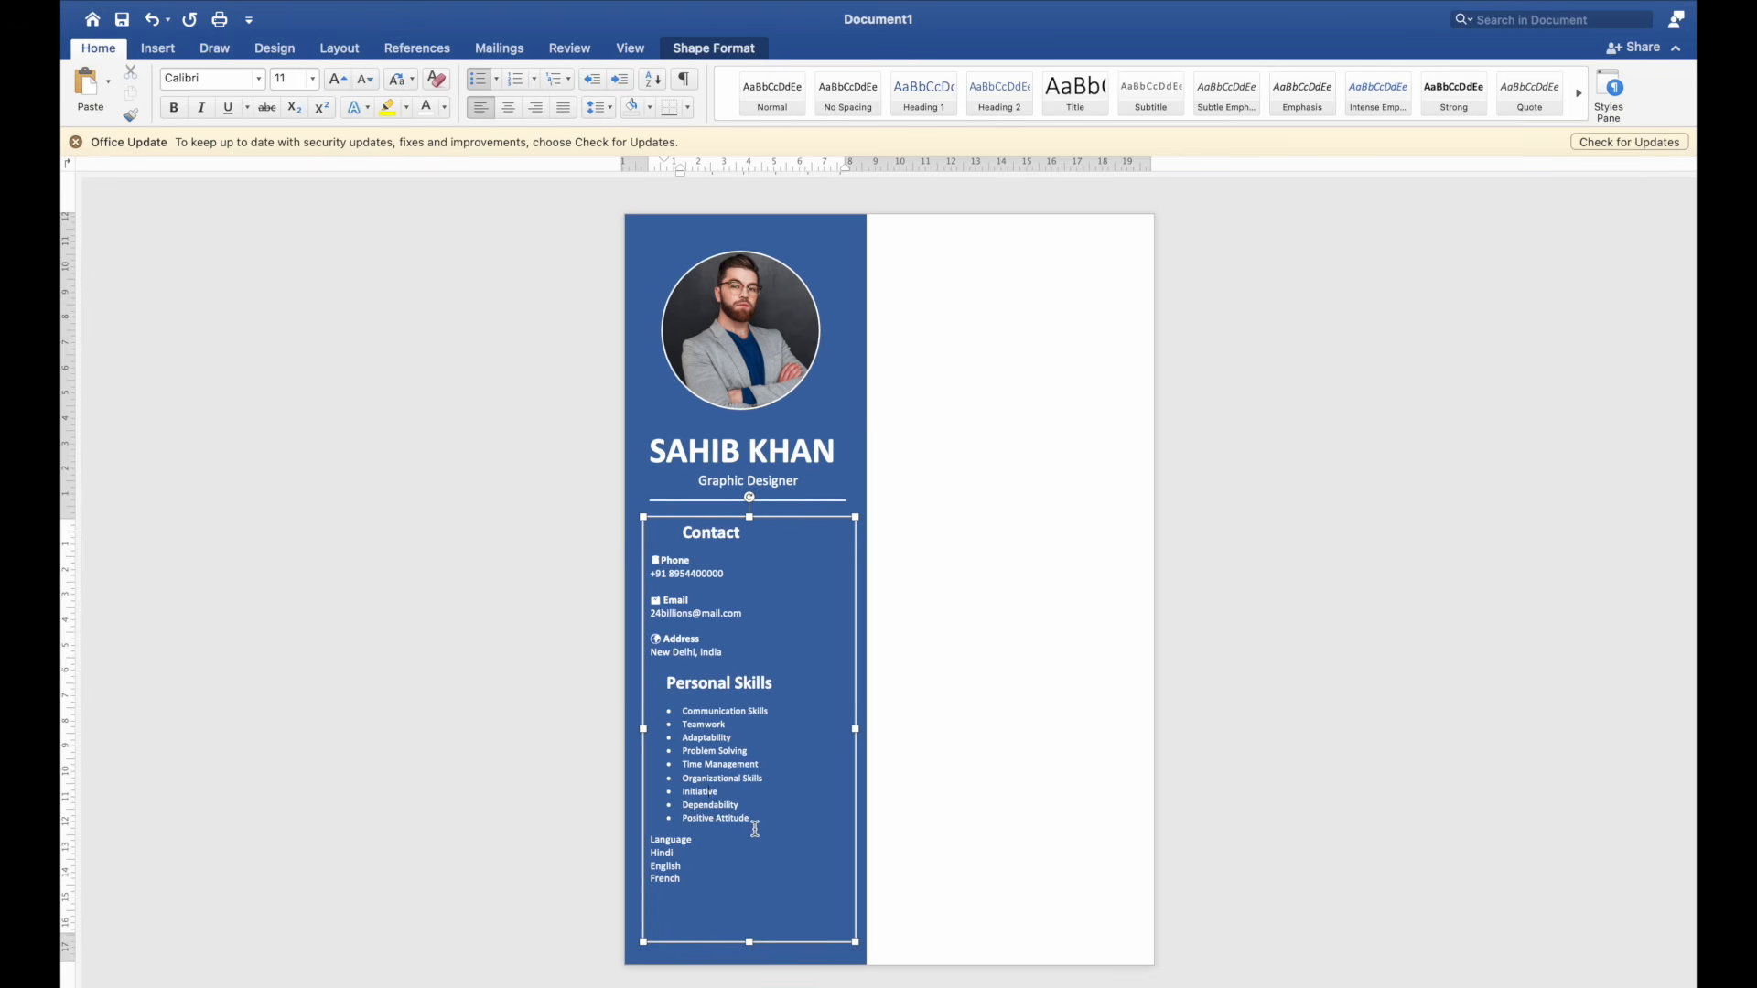
drag(755, 828, 682, 711)
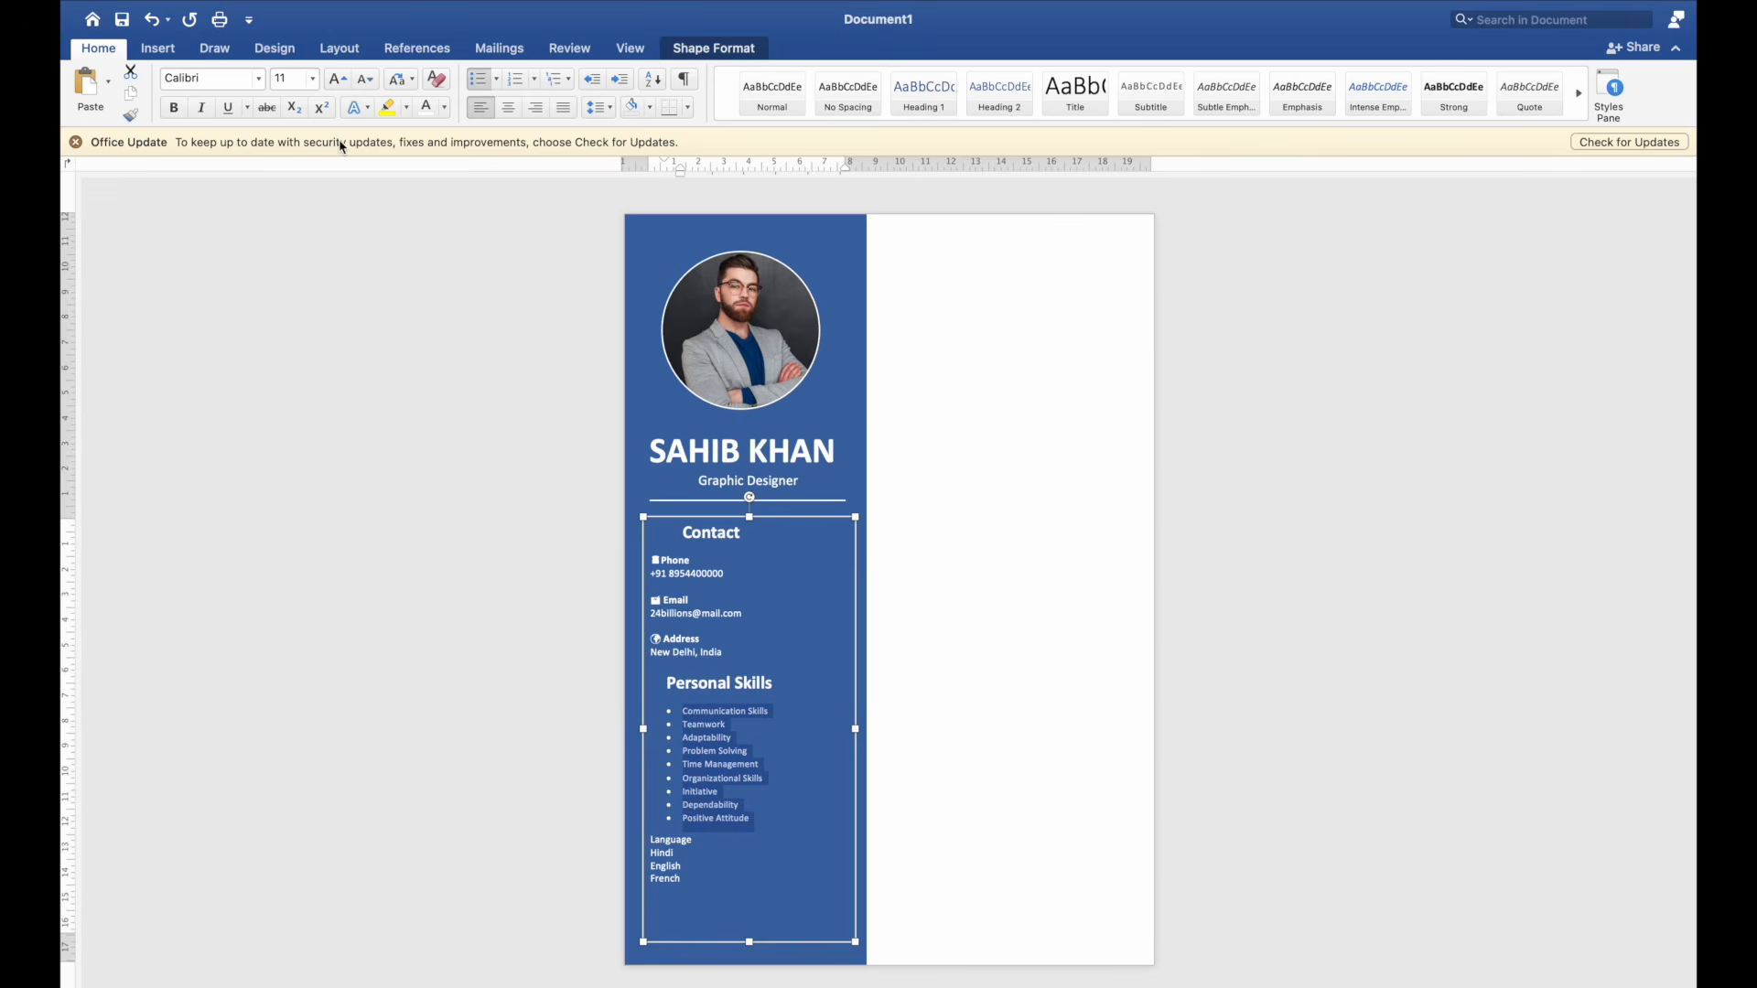
click(282, 78)
text(12)
key(Return)
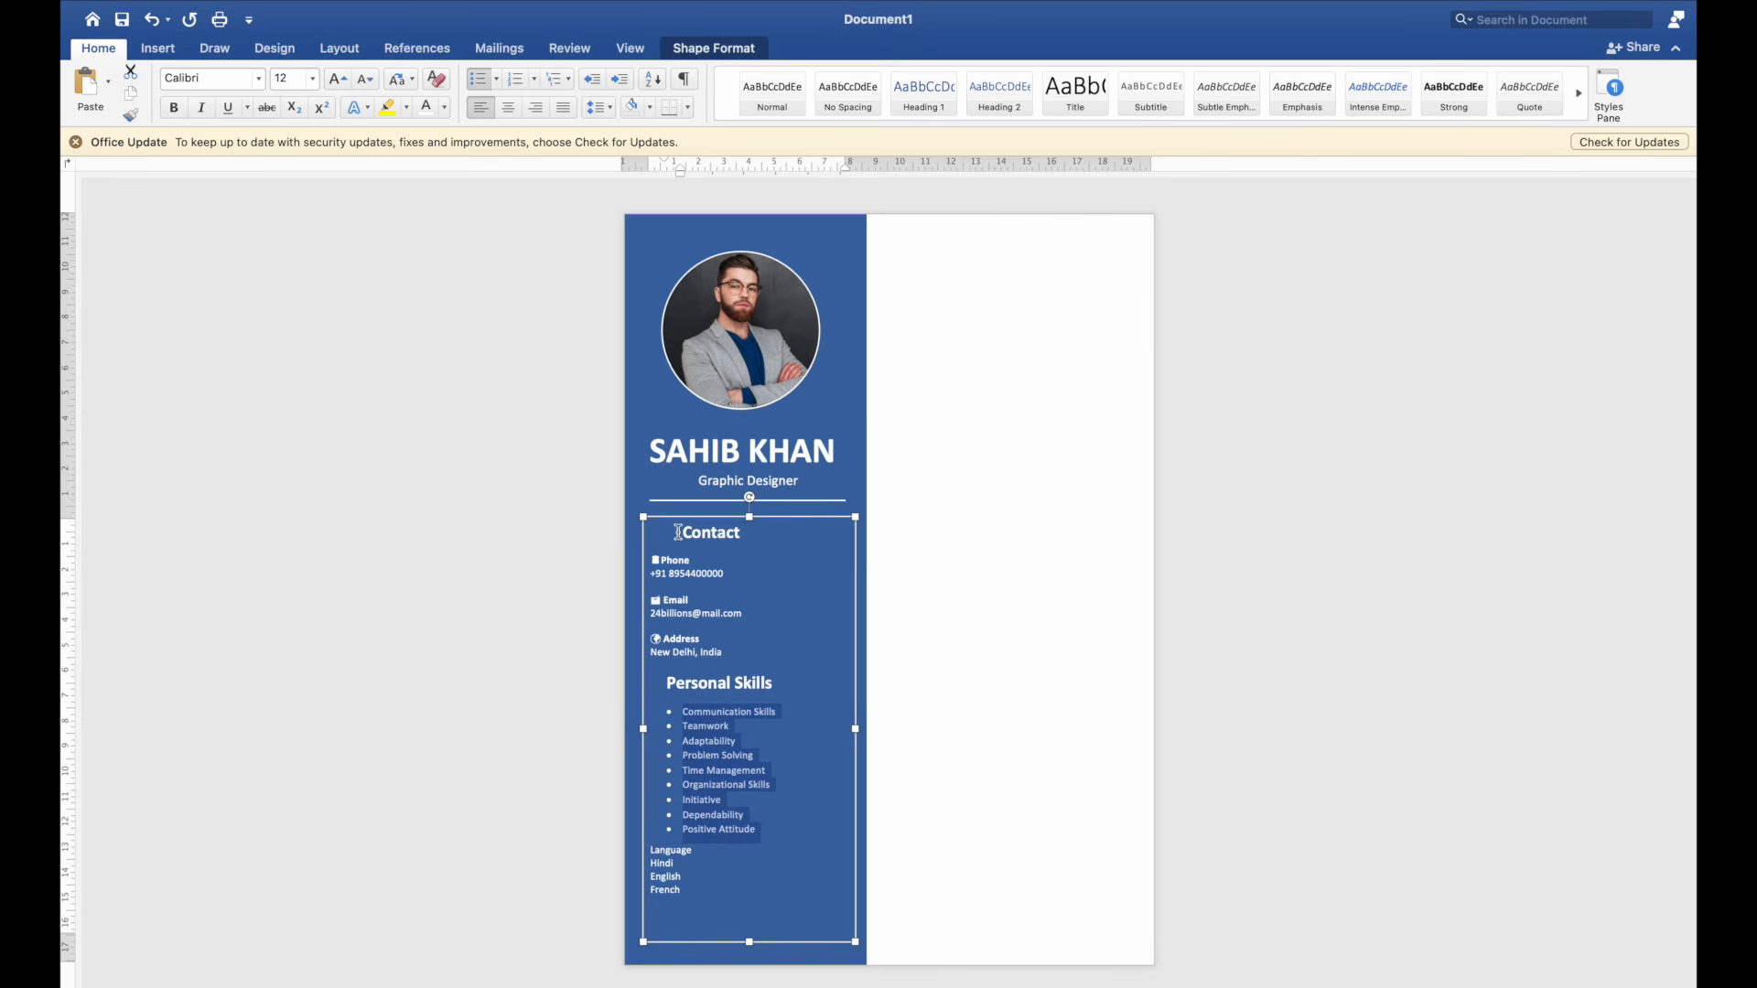
click(690, 606)
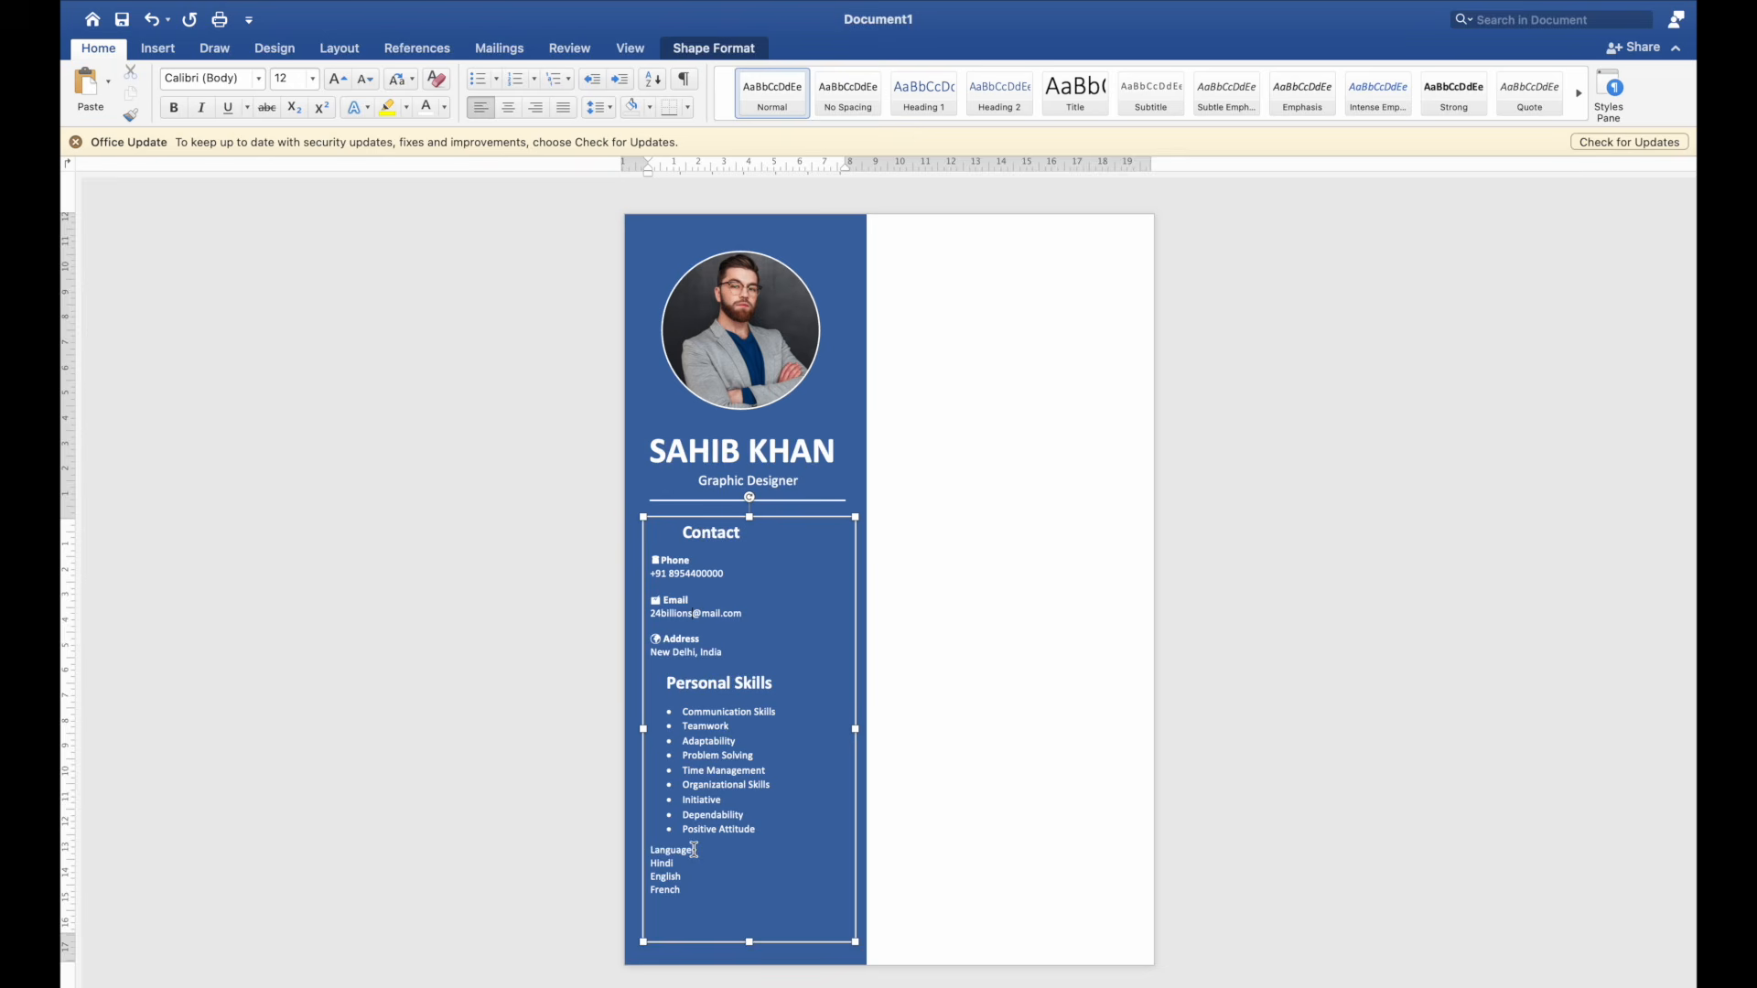
Step: Format the whole "Language" heading as bold 20 pt text
drag(693, 850, 653, 850)
click(174, 108)
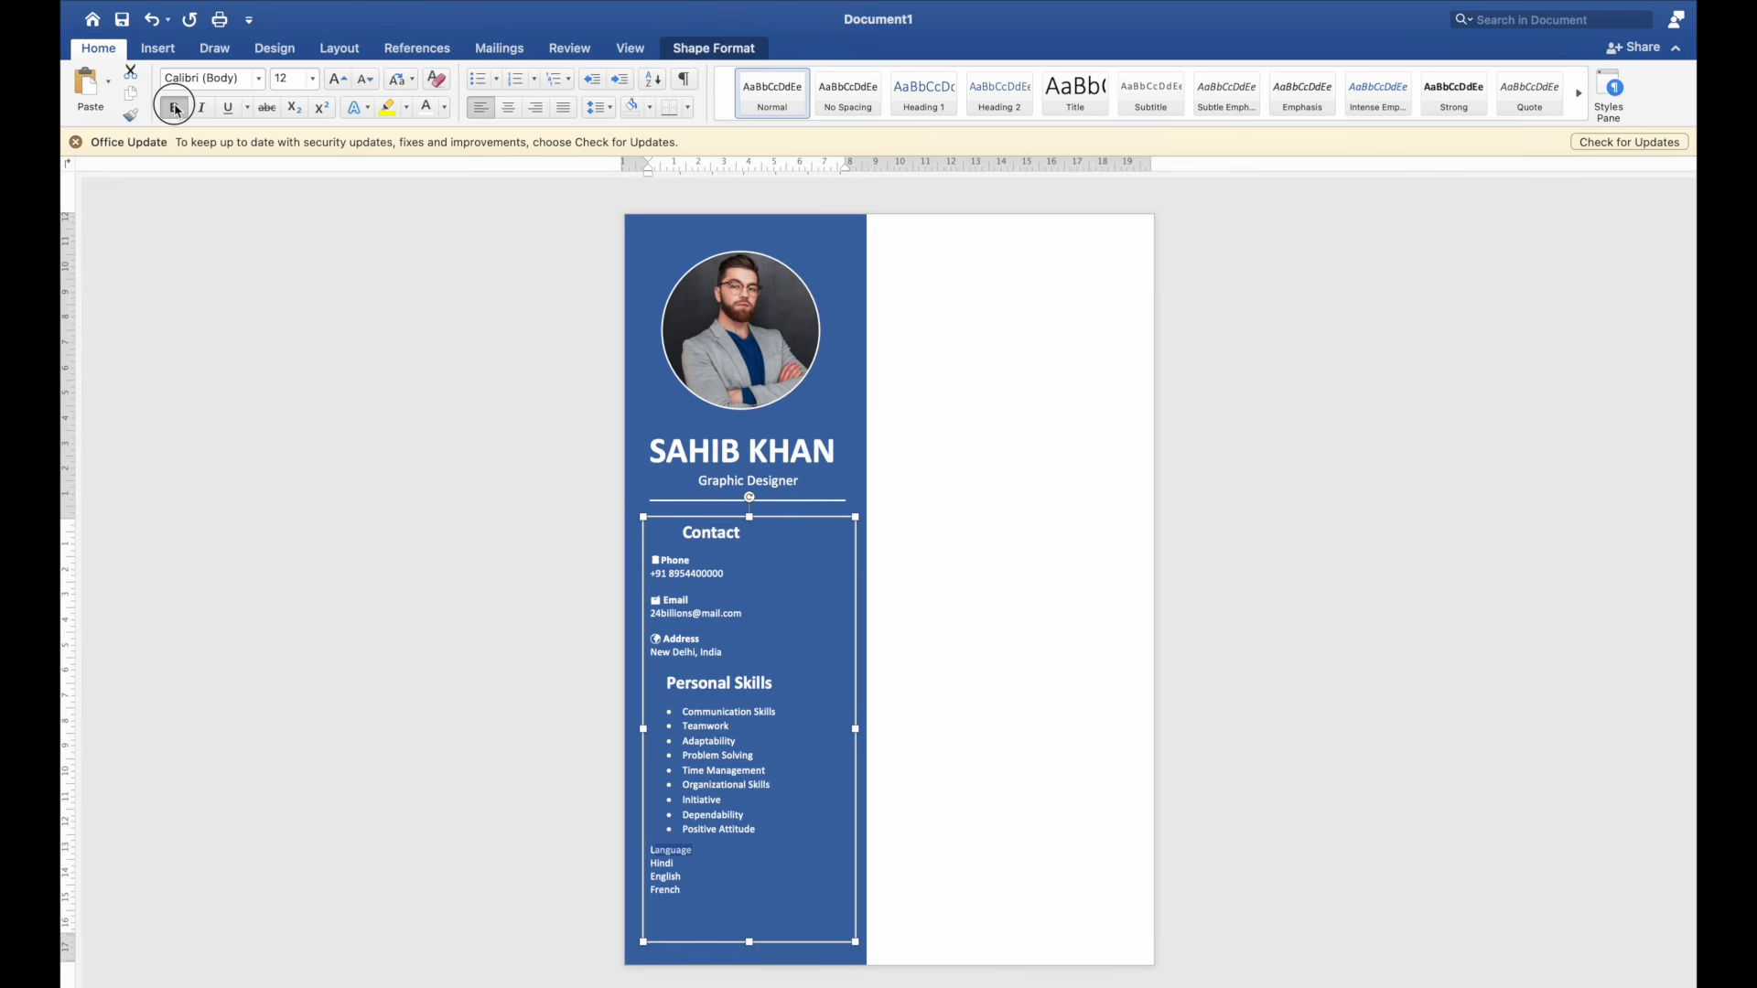
click(293, 79)
text(20)
key(Return)
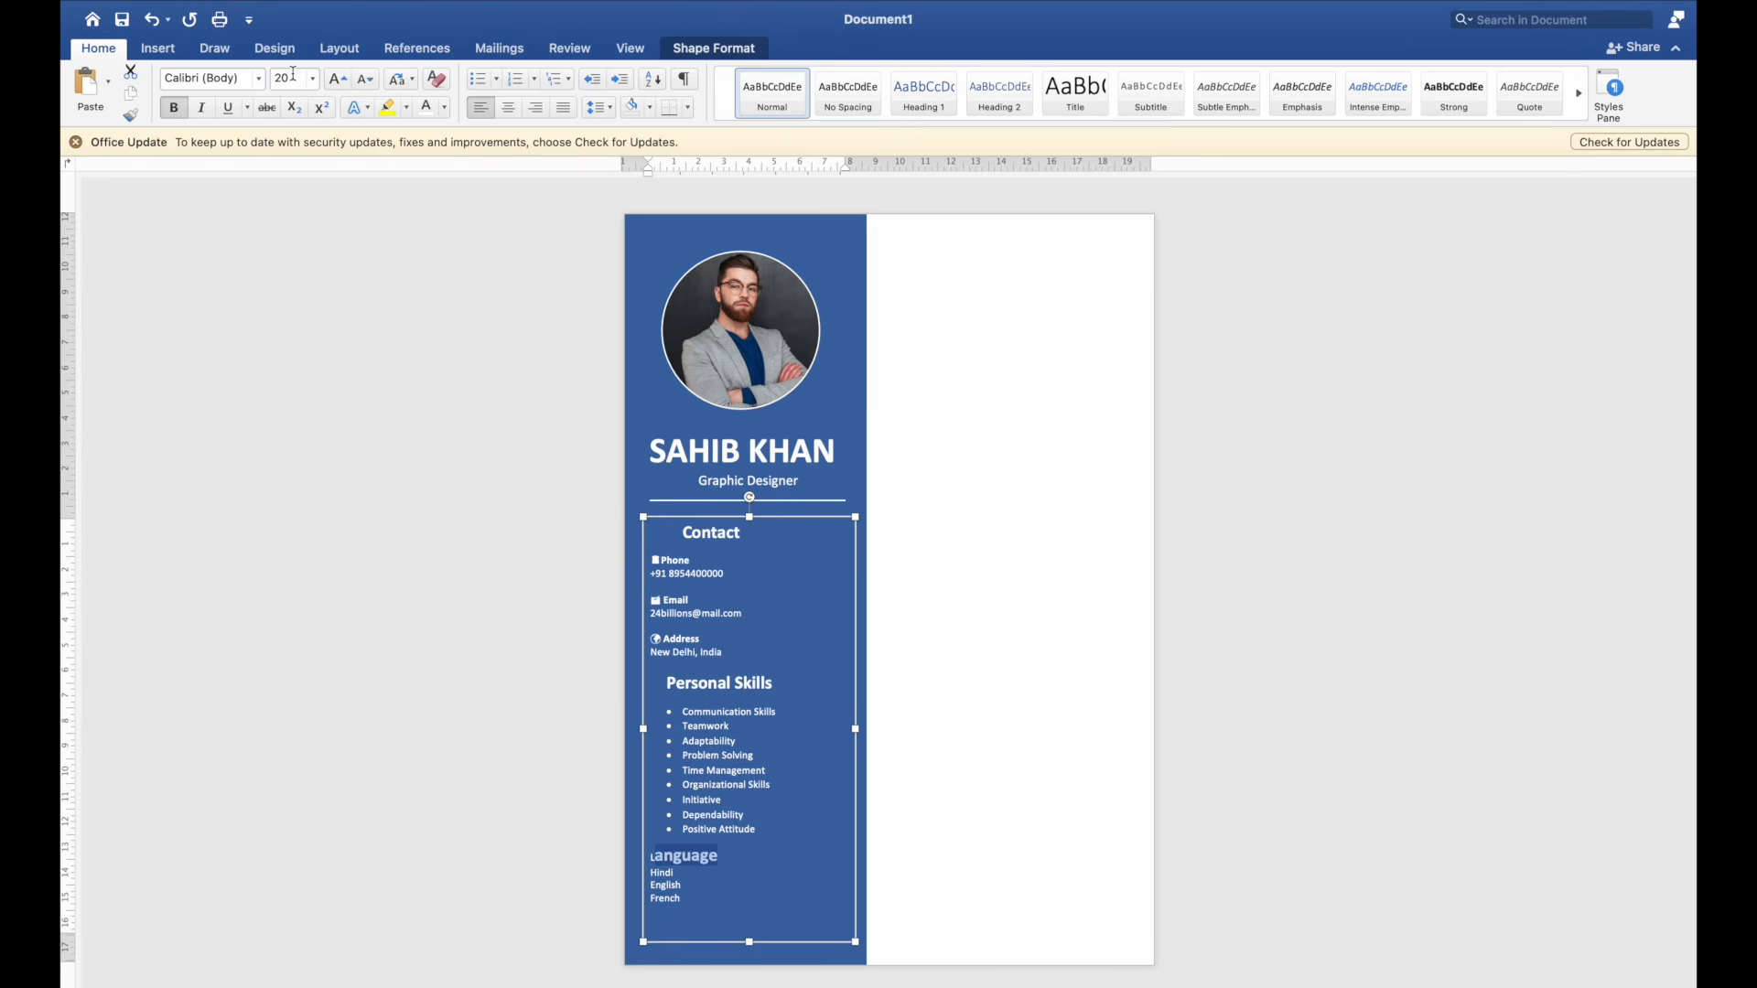
click(724, 845)
drag(731, 864, 649, 861)
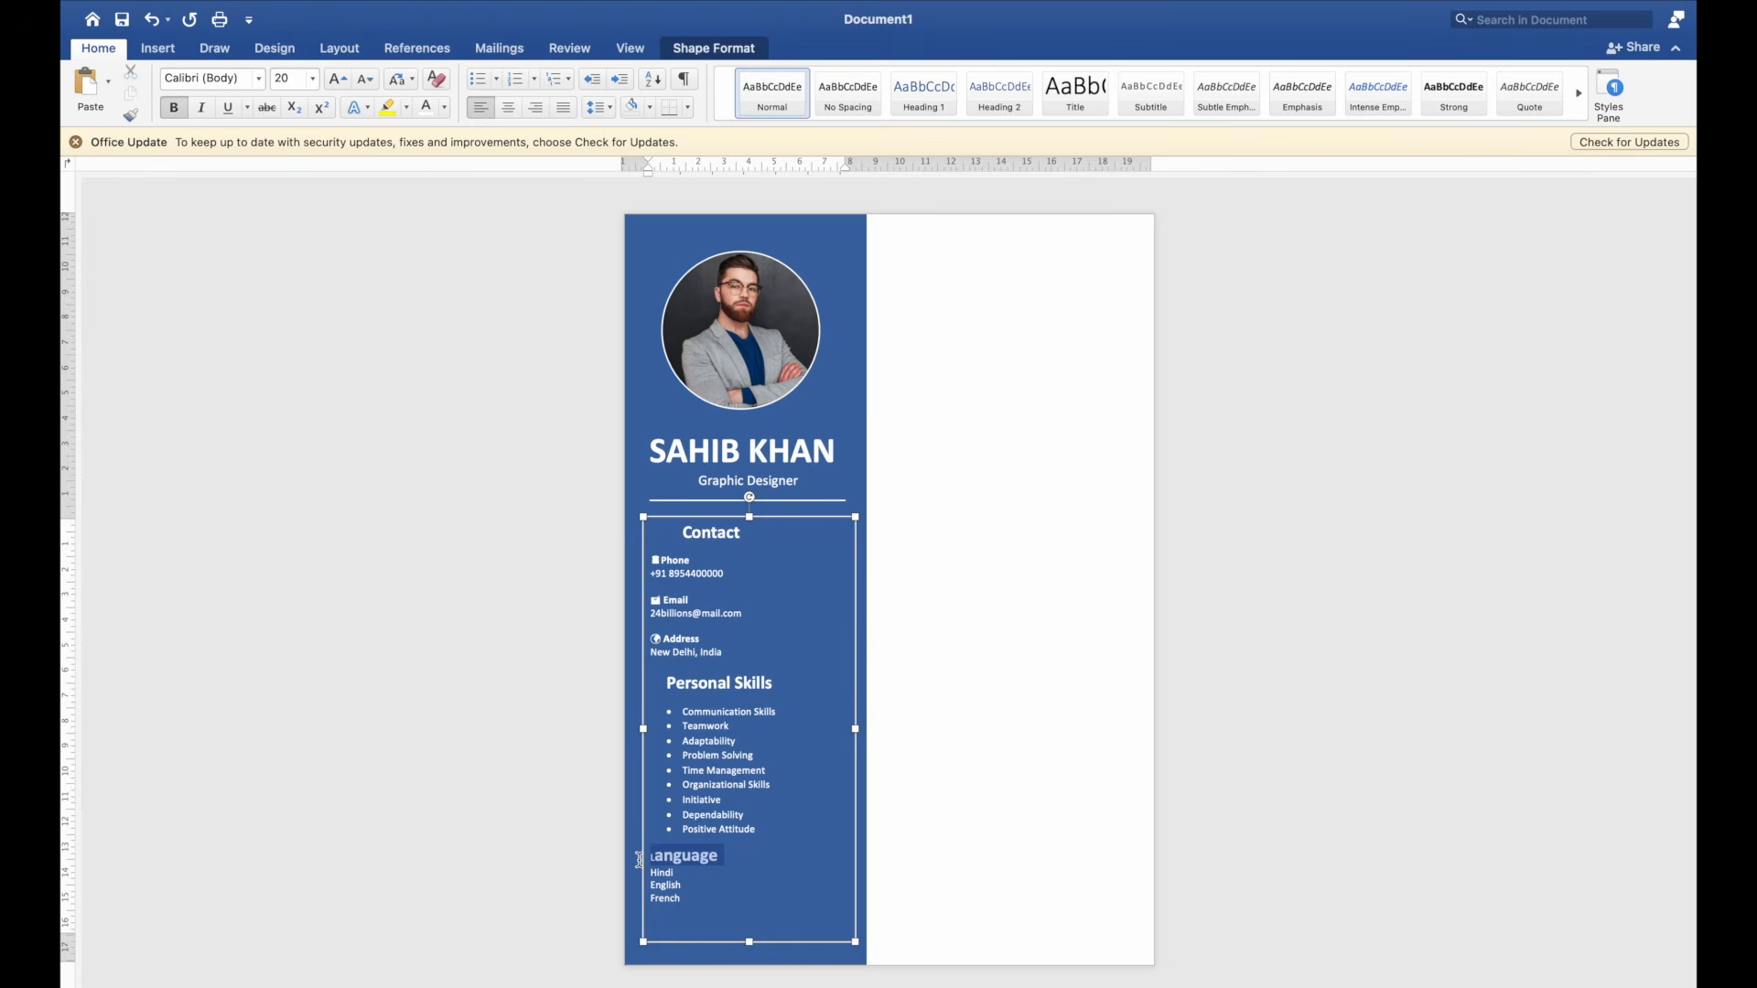
click(291, 81)
text(20)
key(Return)
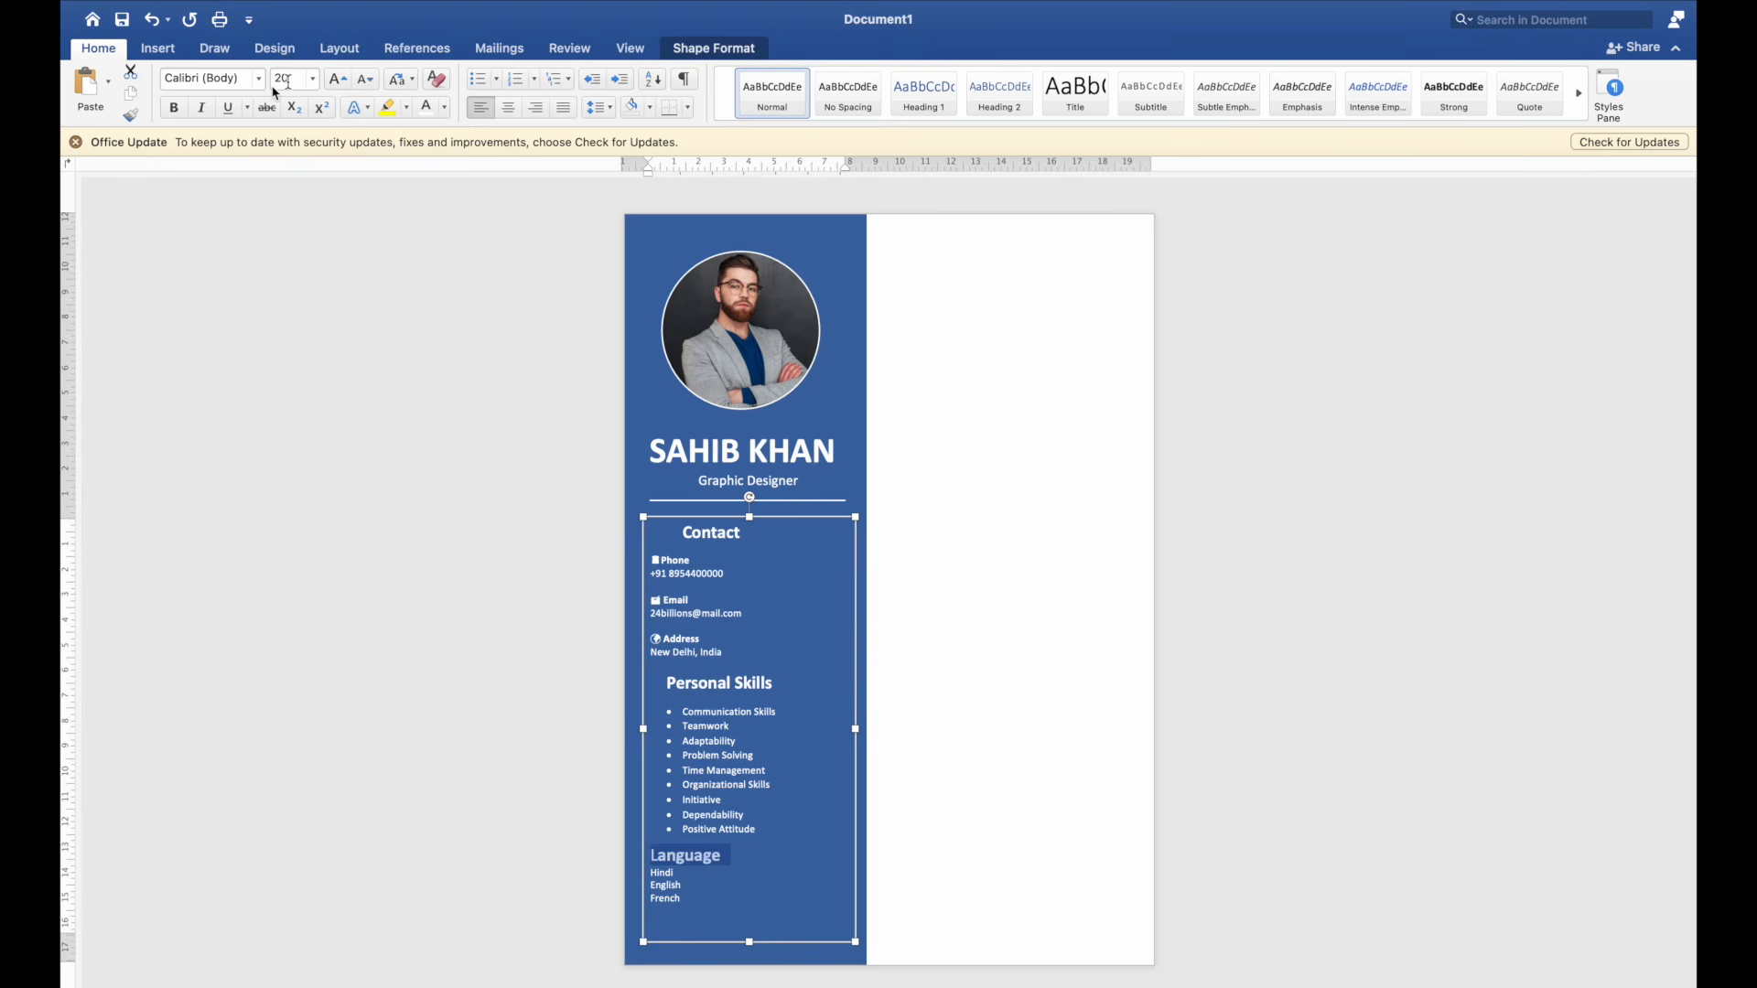
click(177, 114)
Step: Set the paragraph spacing after the "Language" heading to 12 pt
click(338, 48)
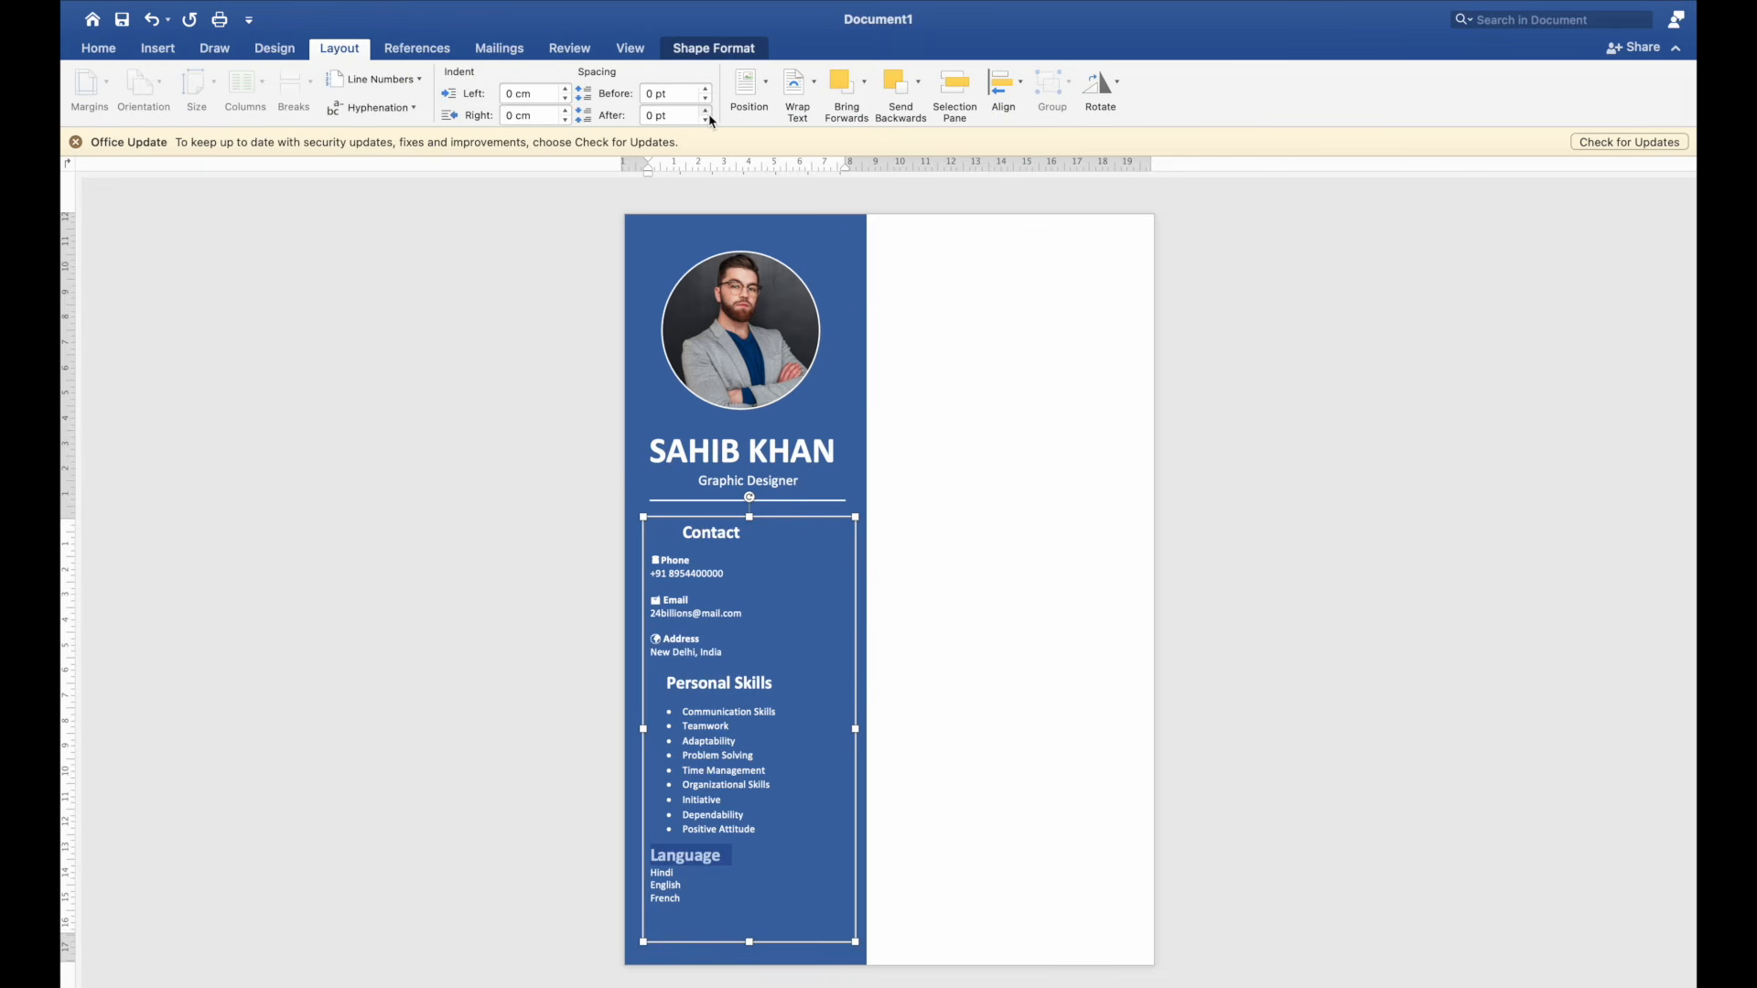
click(709, 118)
click(709, 117)
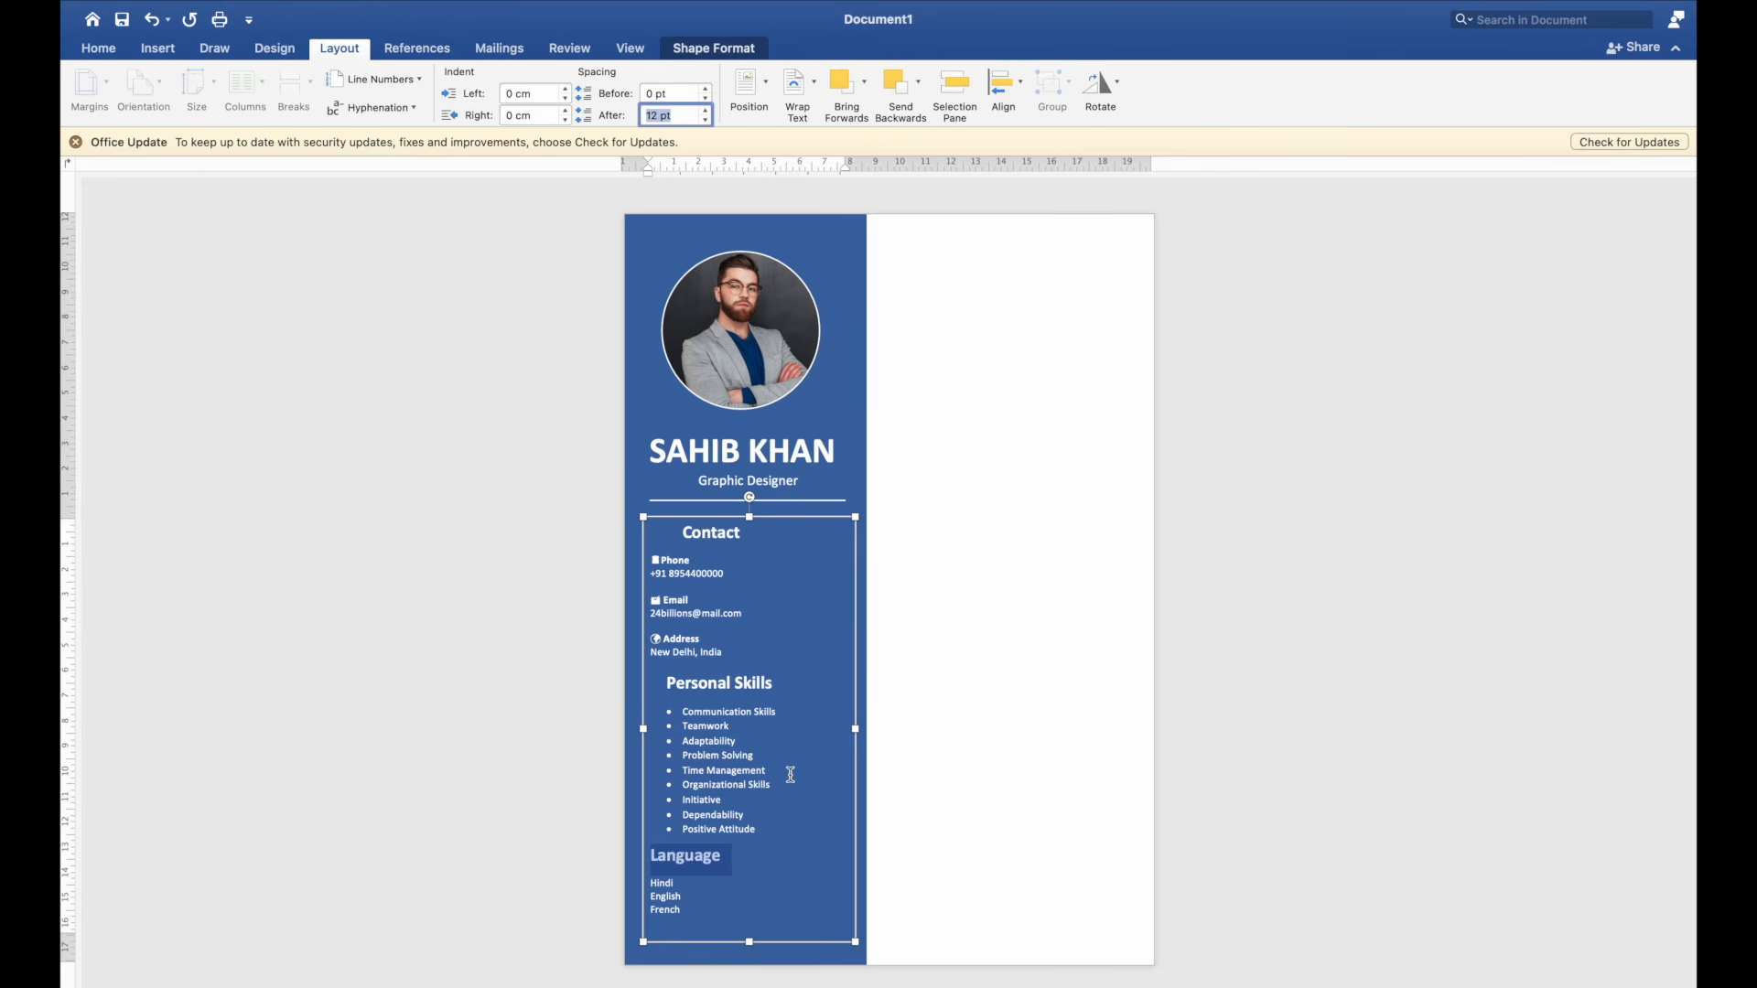
Step: Turn the entries Hindi, English and French into a bulleted list
click(718, 922)
drag(718, 923, 645, 885)
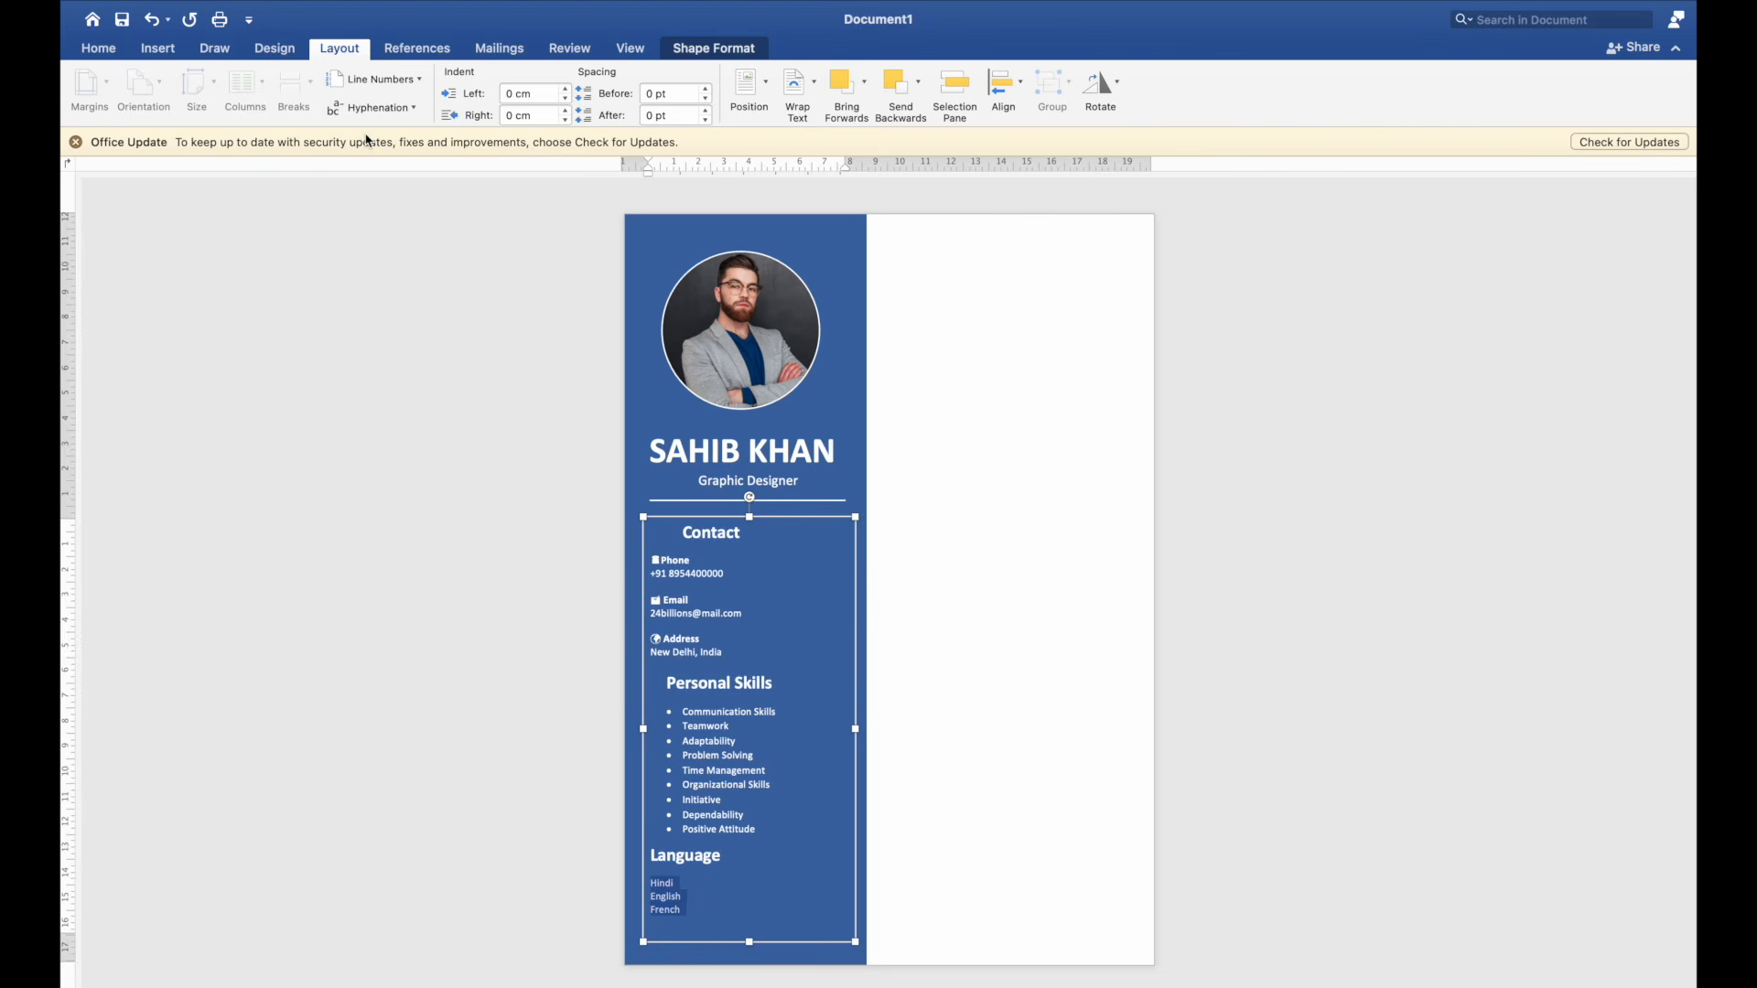
click(96, 50)
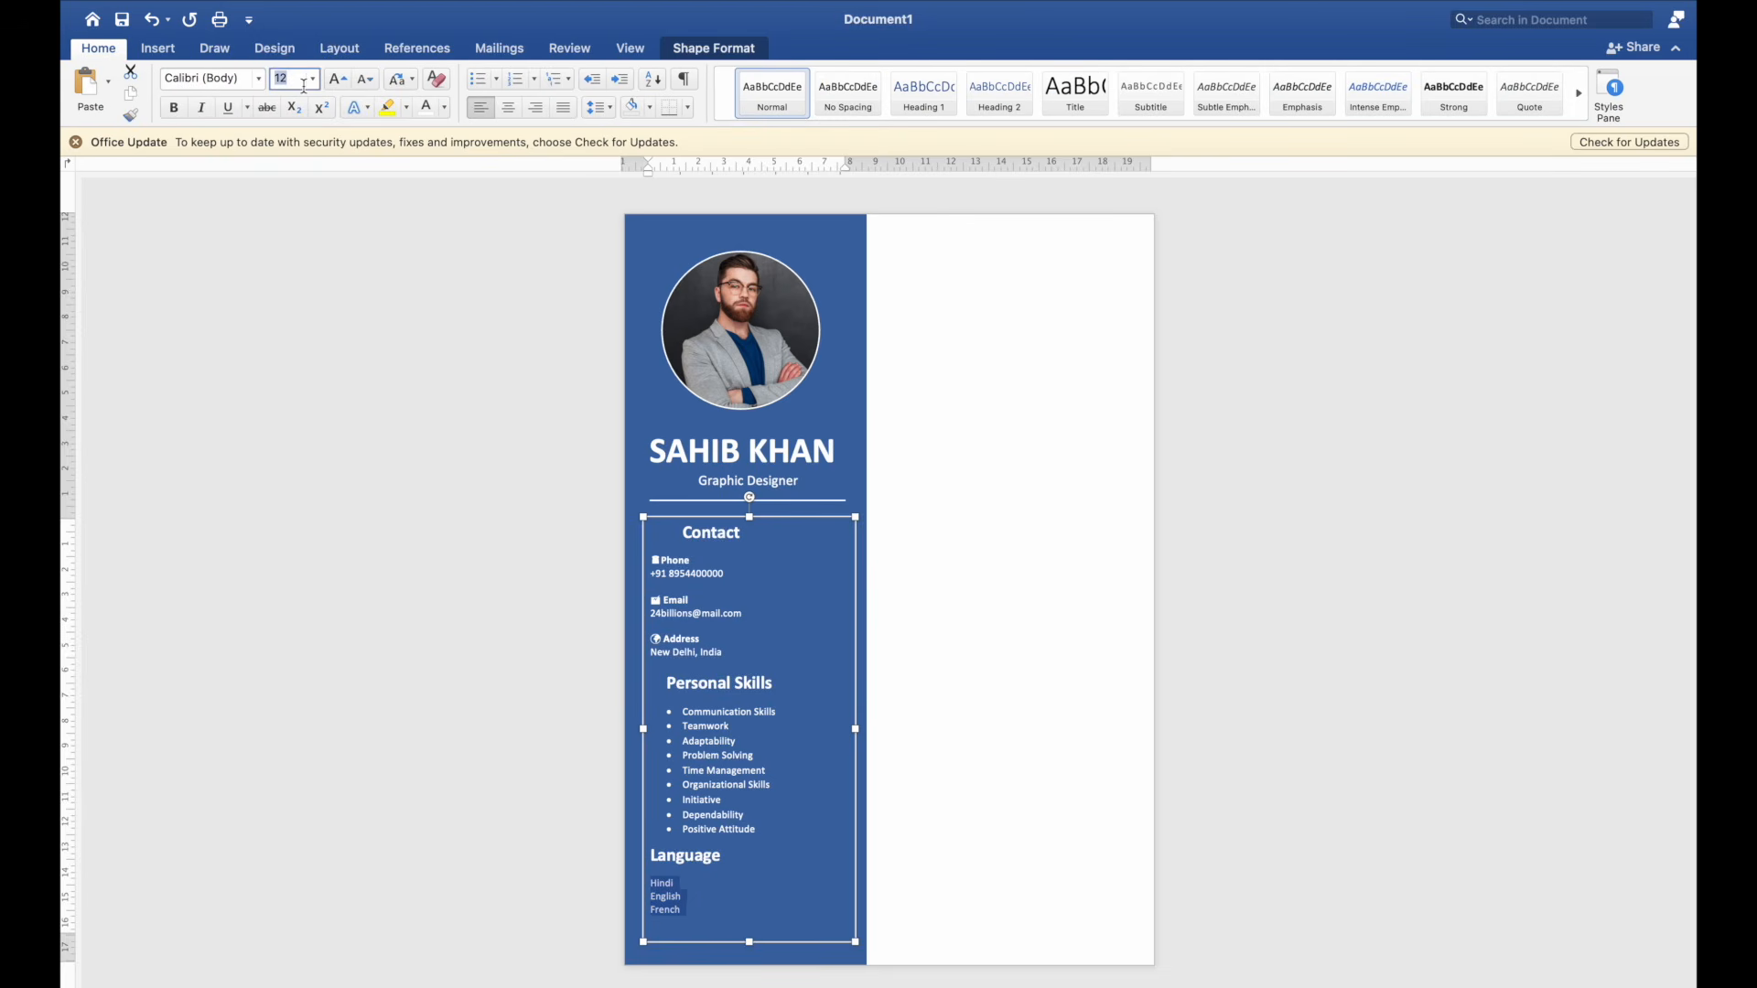
click(477, 78)
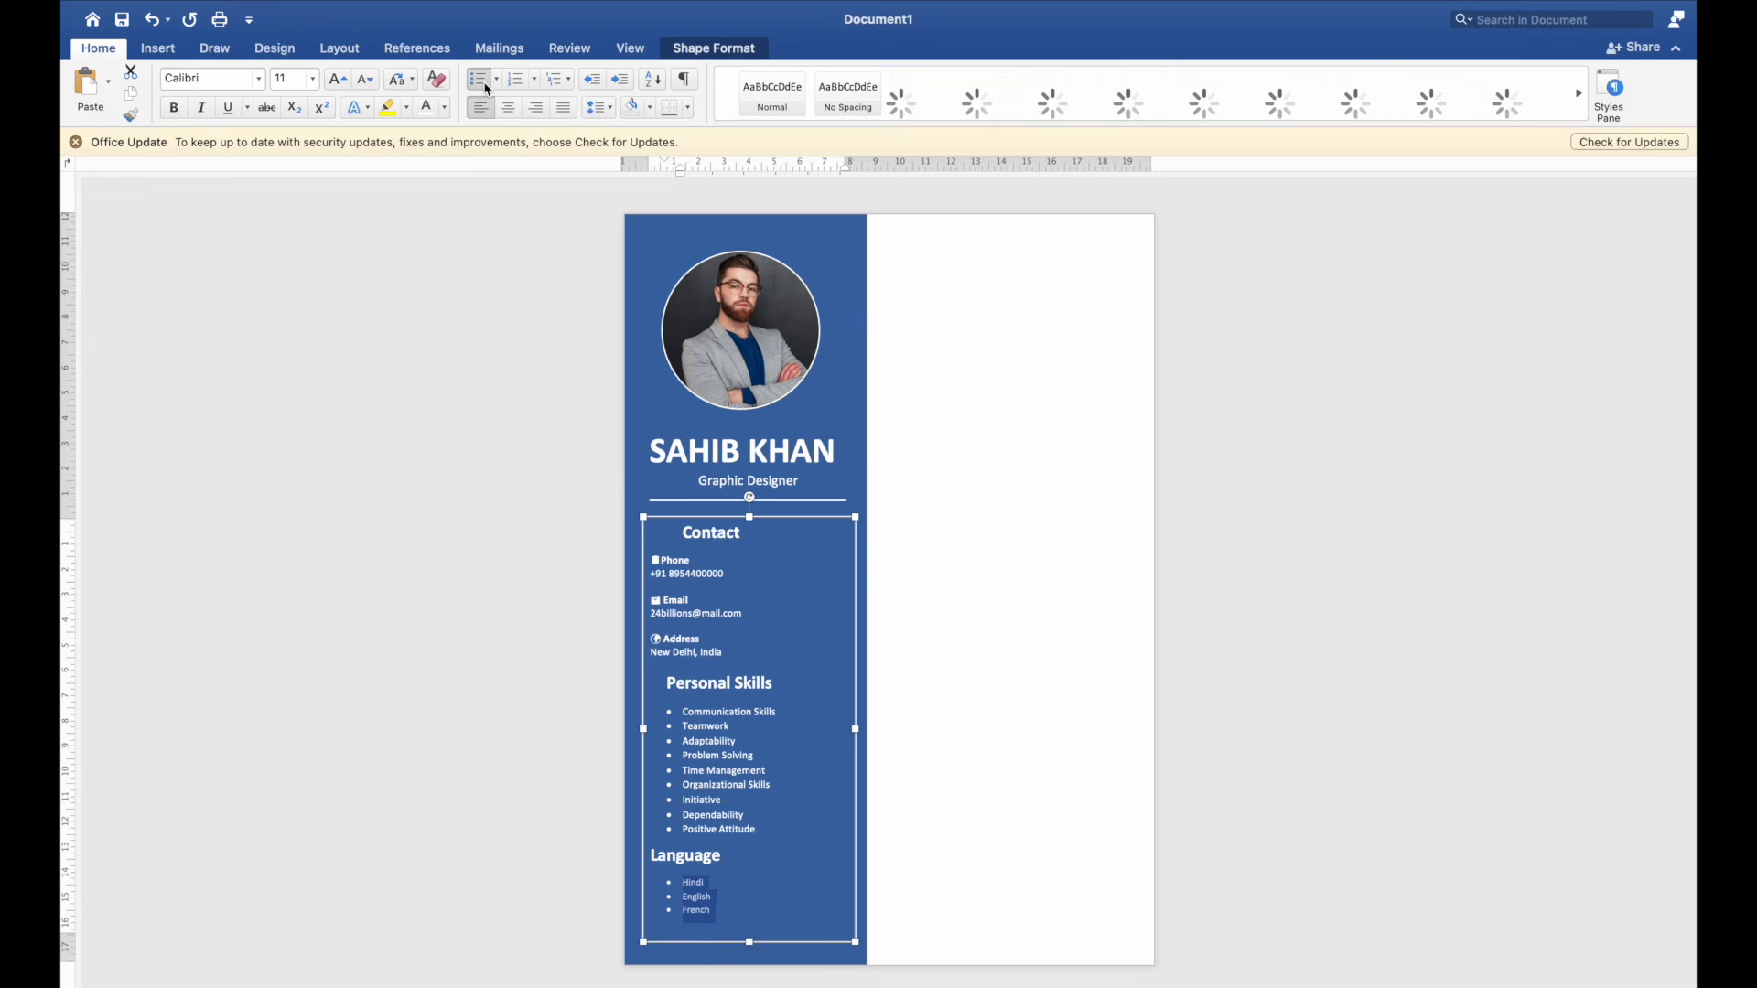
Step: Indent the "Language" heading by one tab stop
click(735, 843)
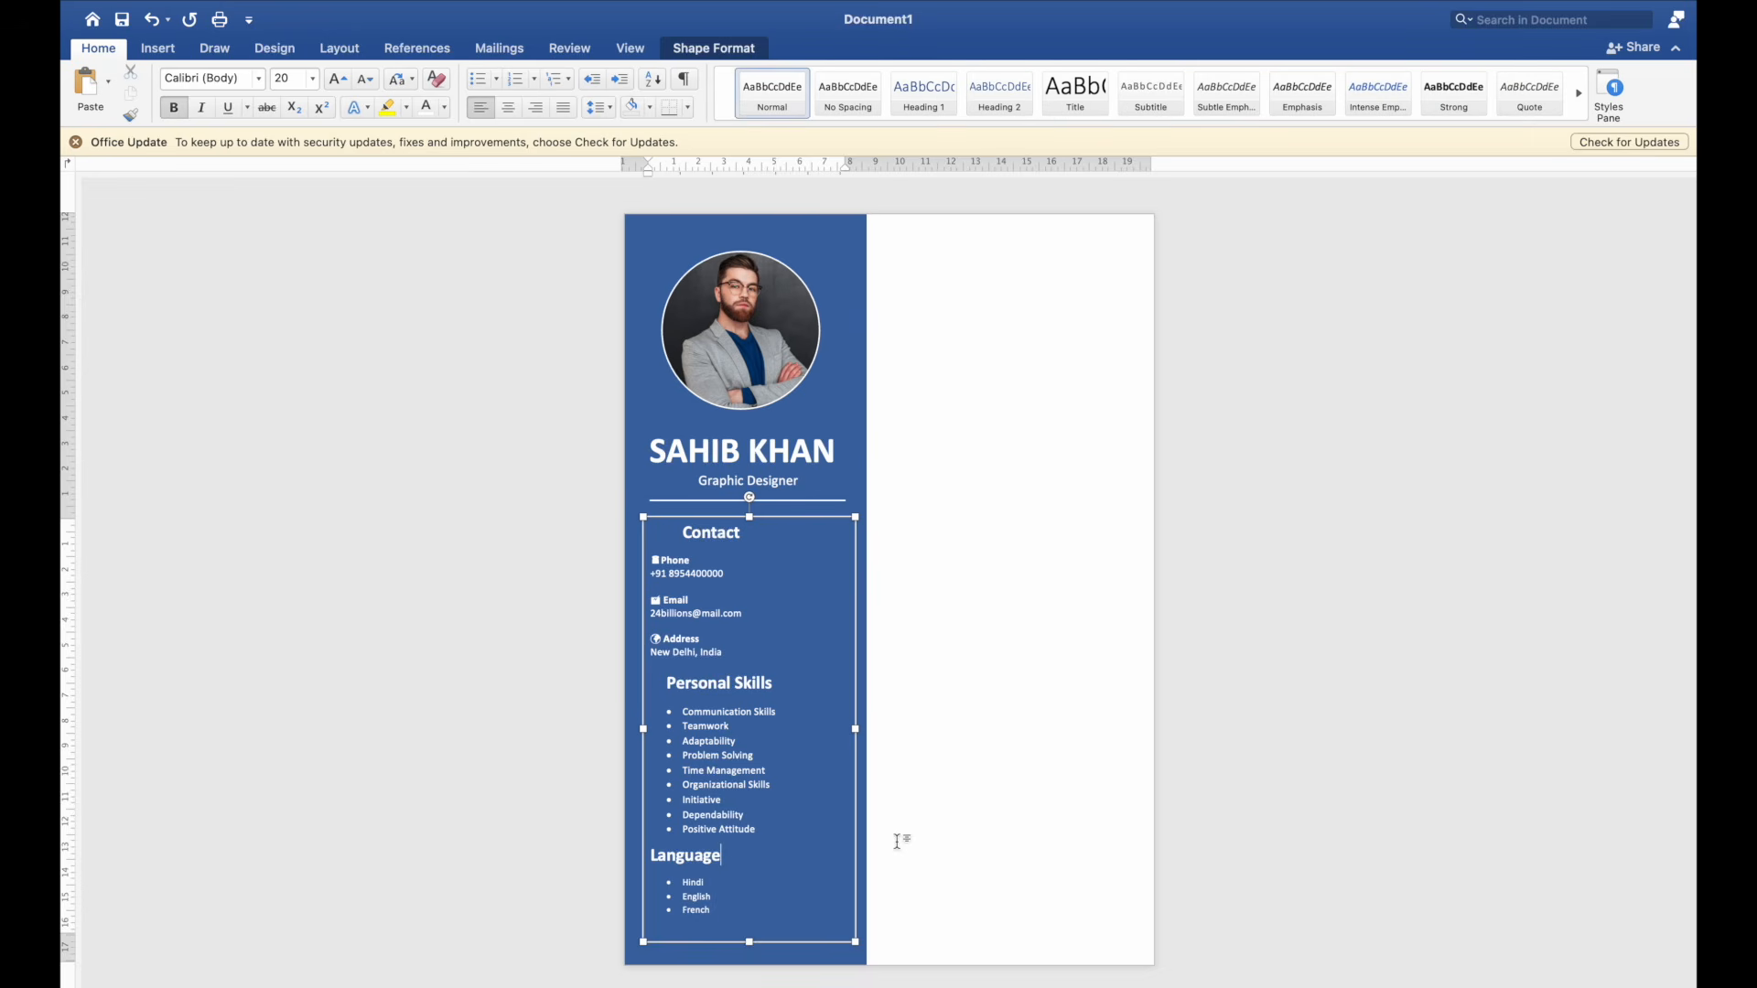
key(super+Left)
key(Tab)
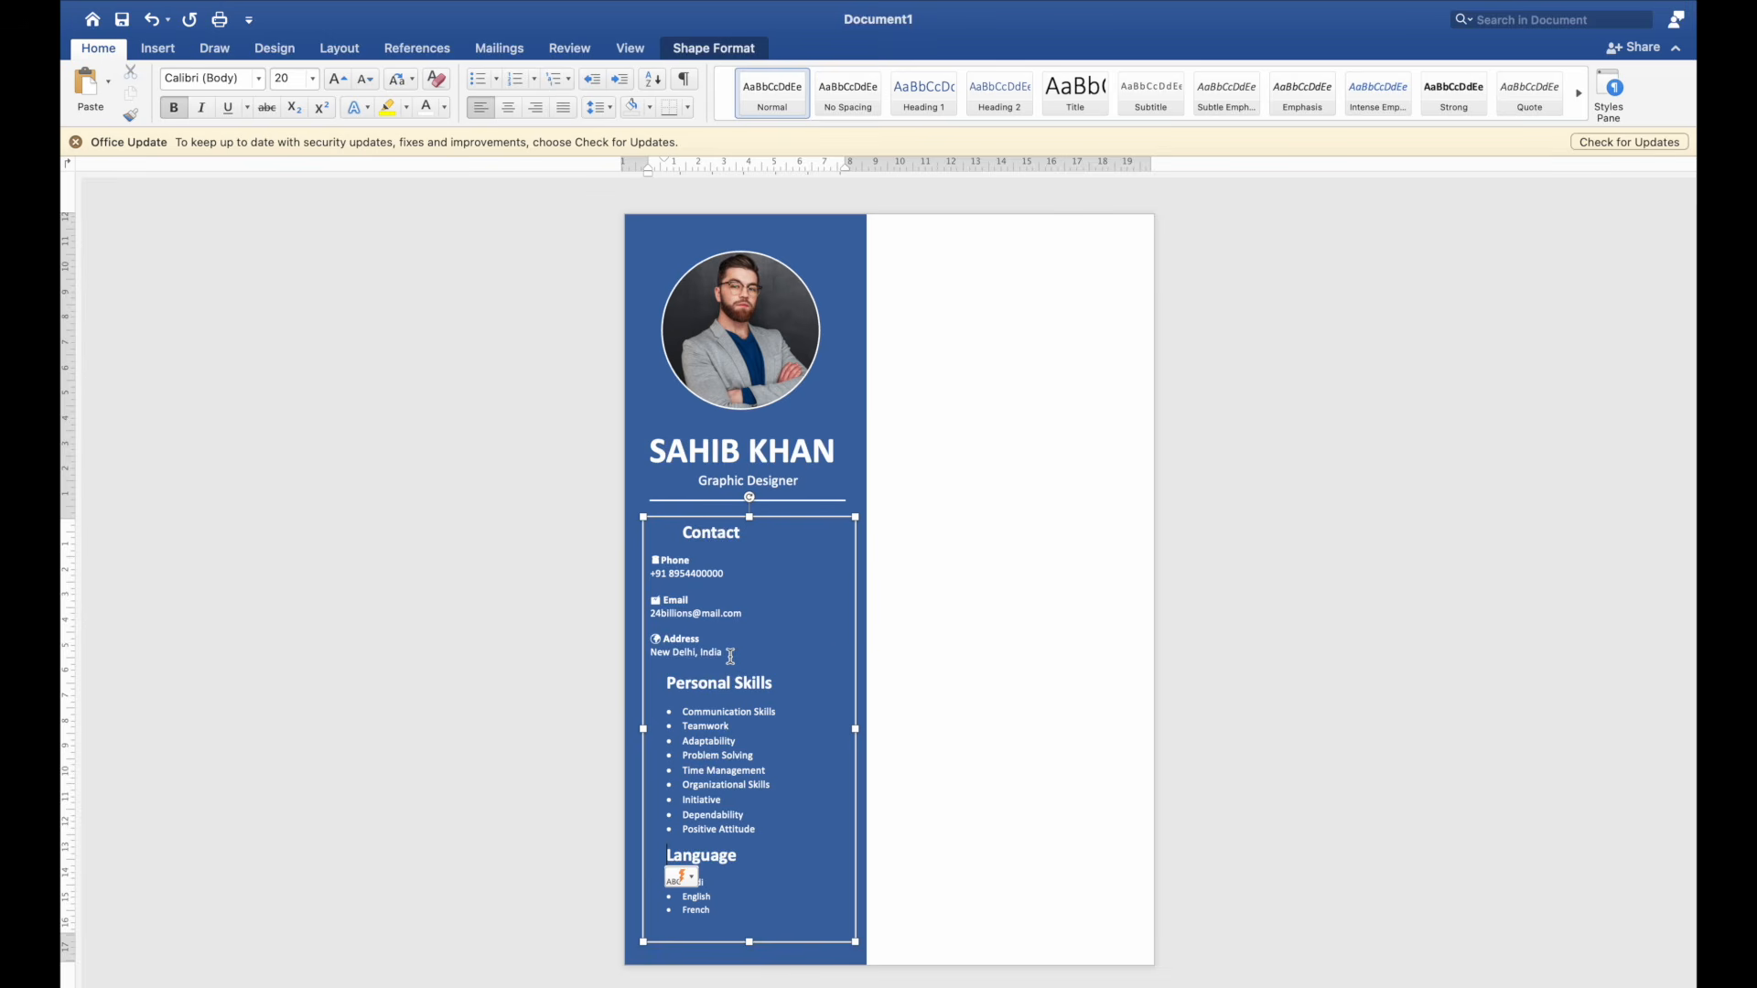
Step: Indent the phone, email and address lines by about 0.75 cm and reduce the "Contact" heading's indent to line up with them
drag(731, 655, 613, 560)
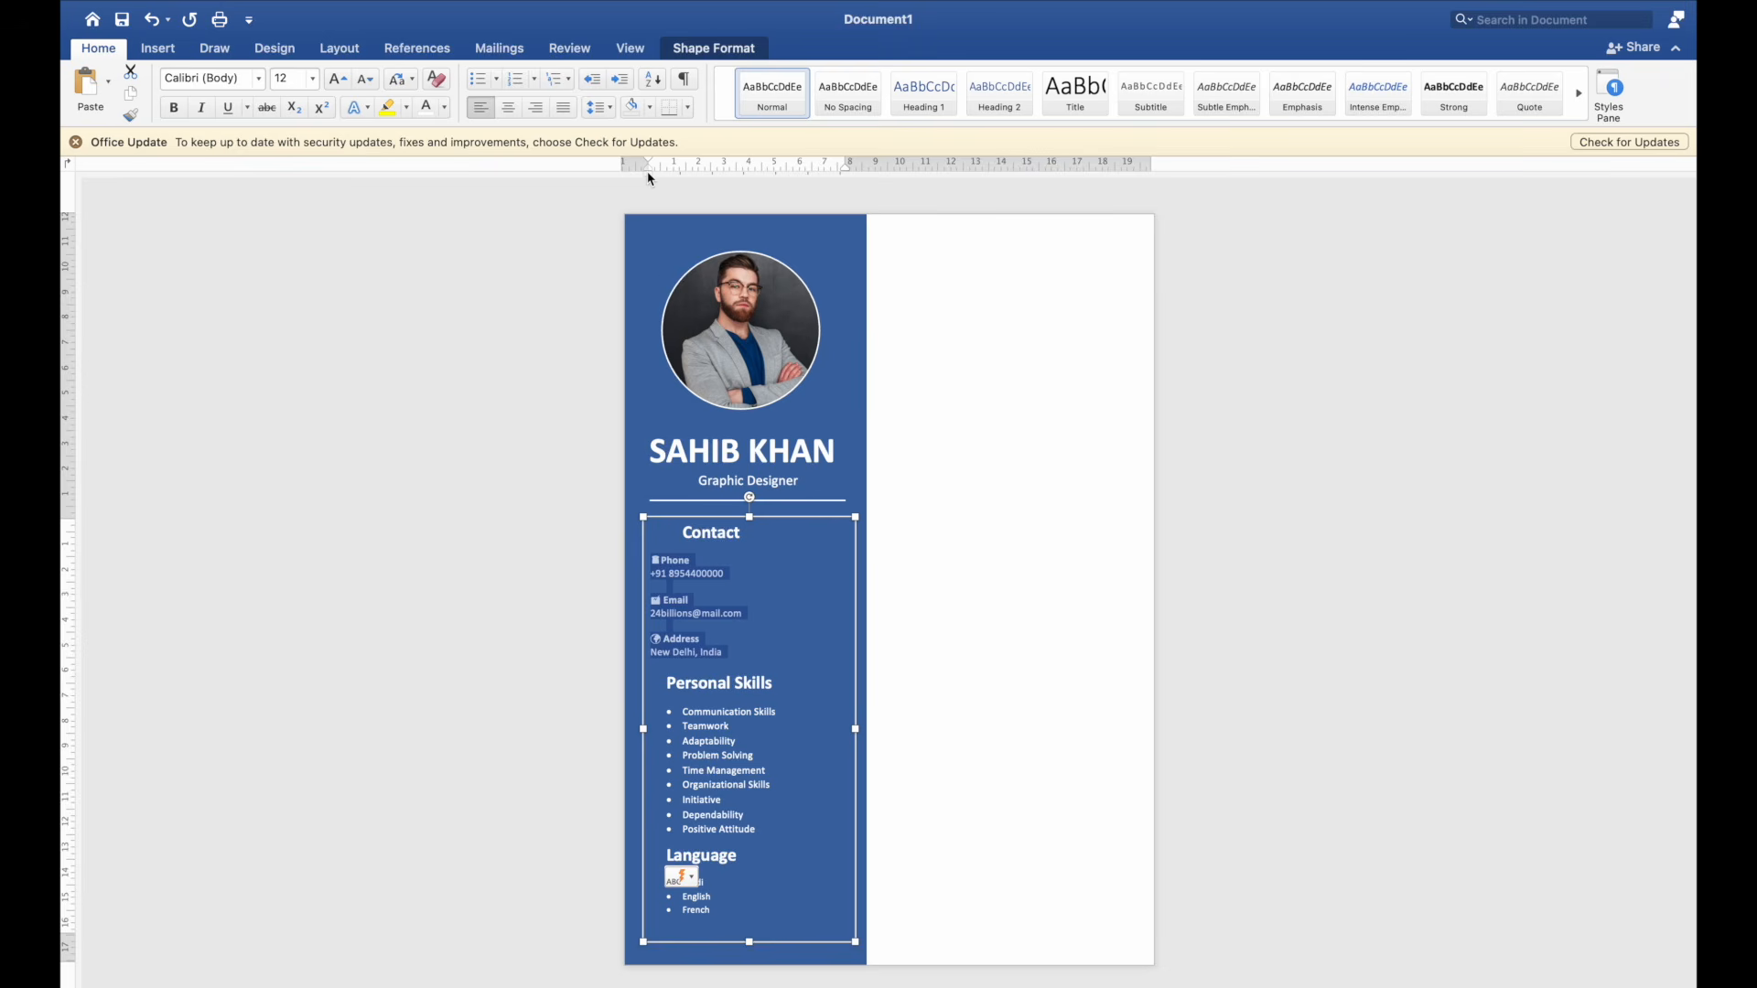
drag(649, 177, 667, 176)
click(682, 534)
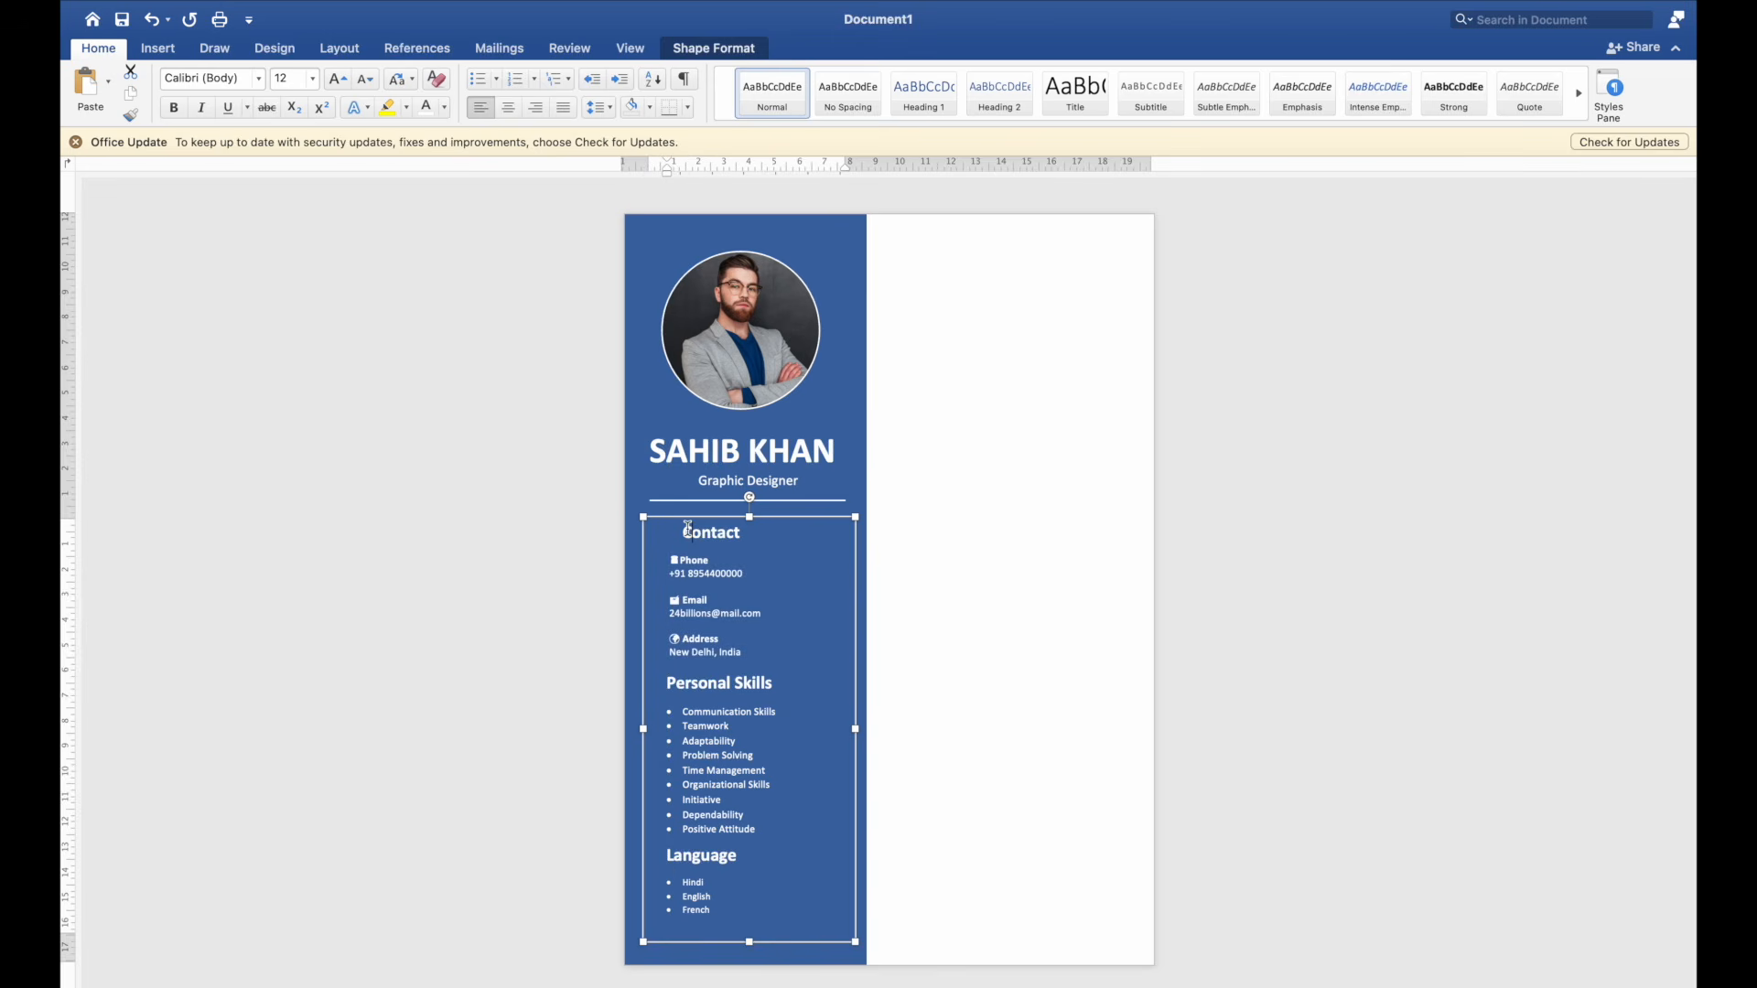
key(BackSpace)
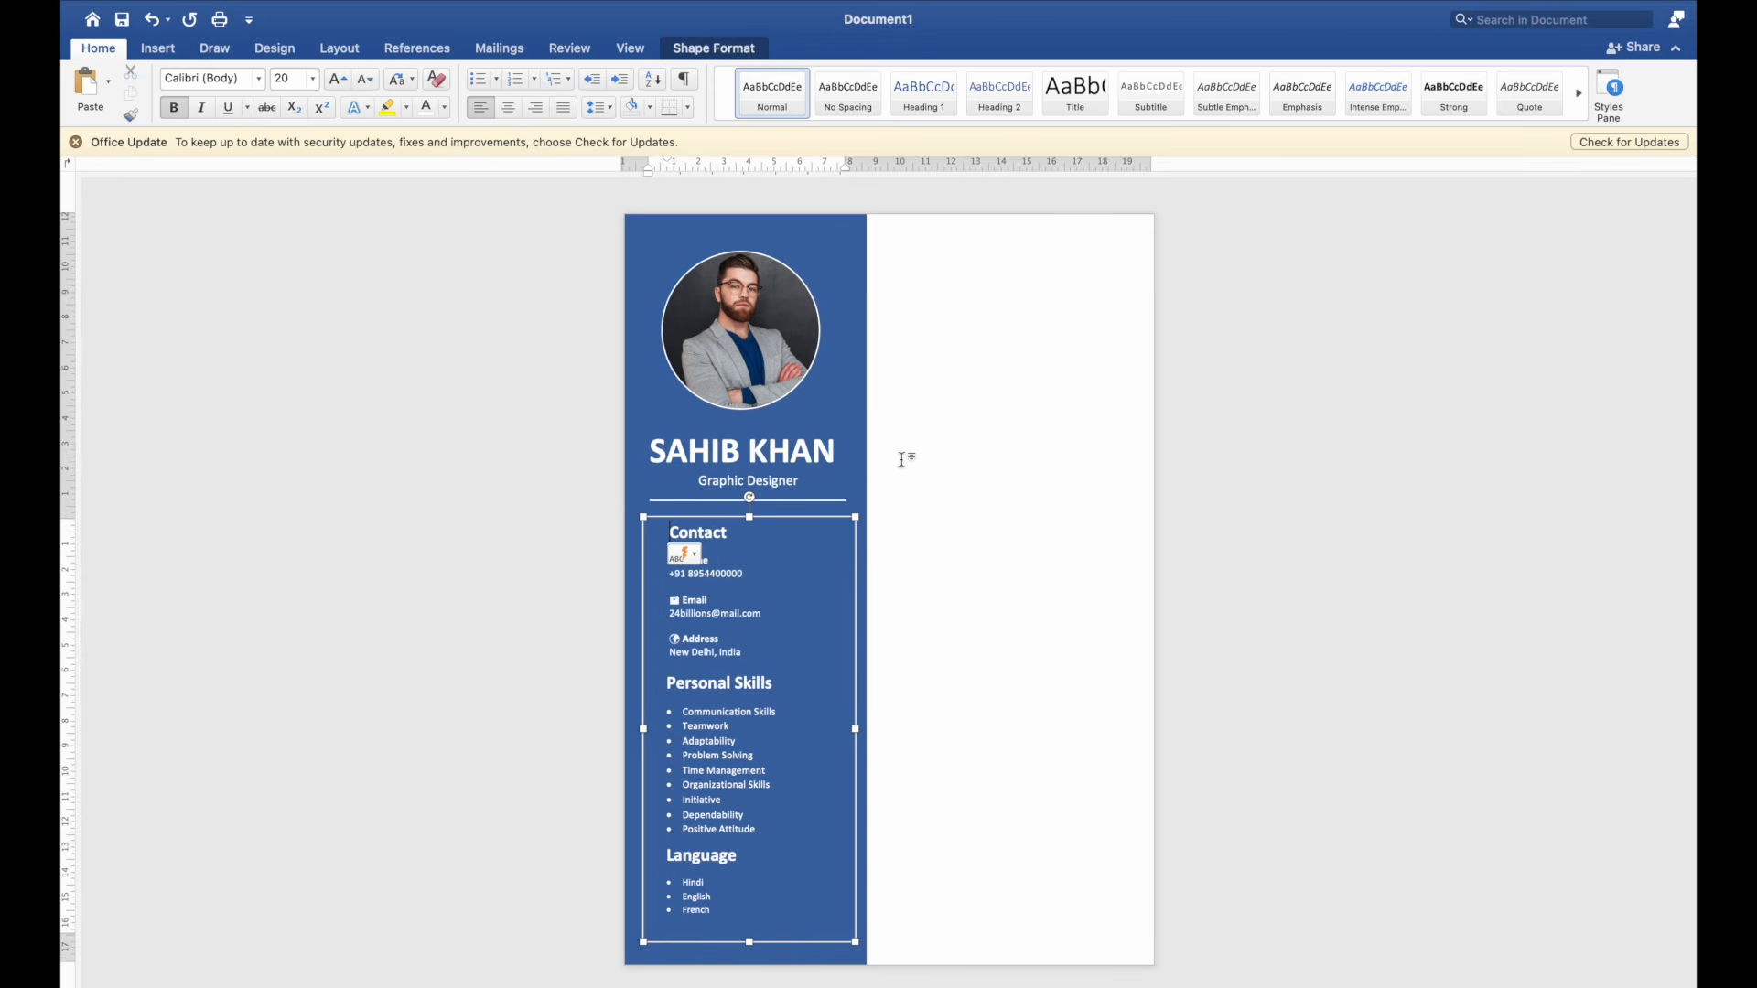
click(986, 673)
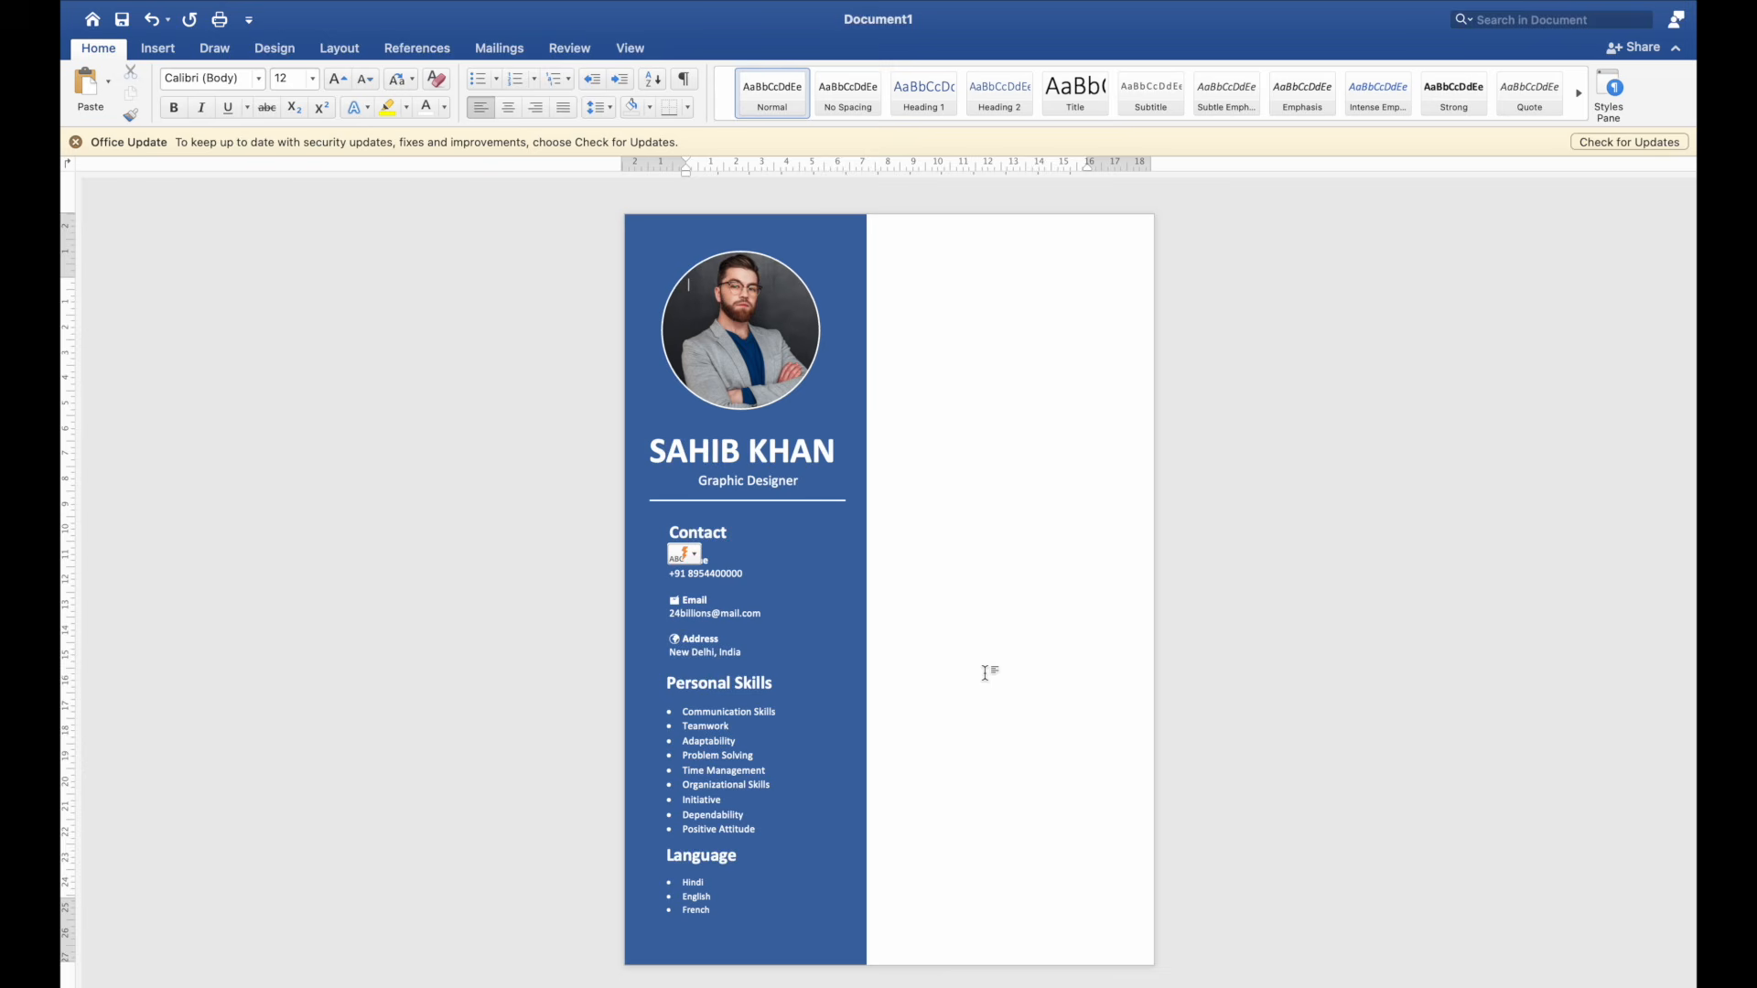
Step: Open the icon library and search it for "contact"
click(788, 851)
click(926, 734)
click(160, 51)
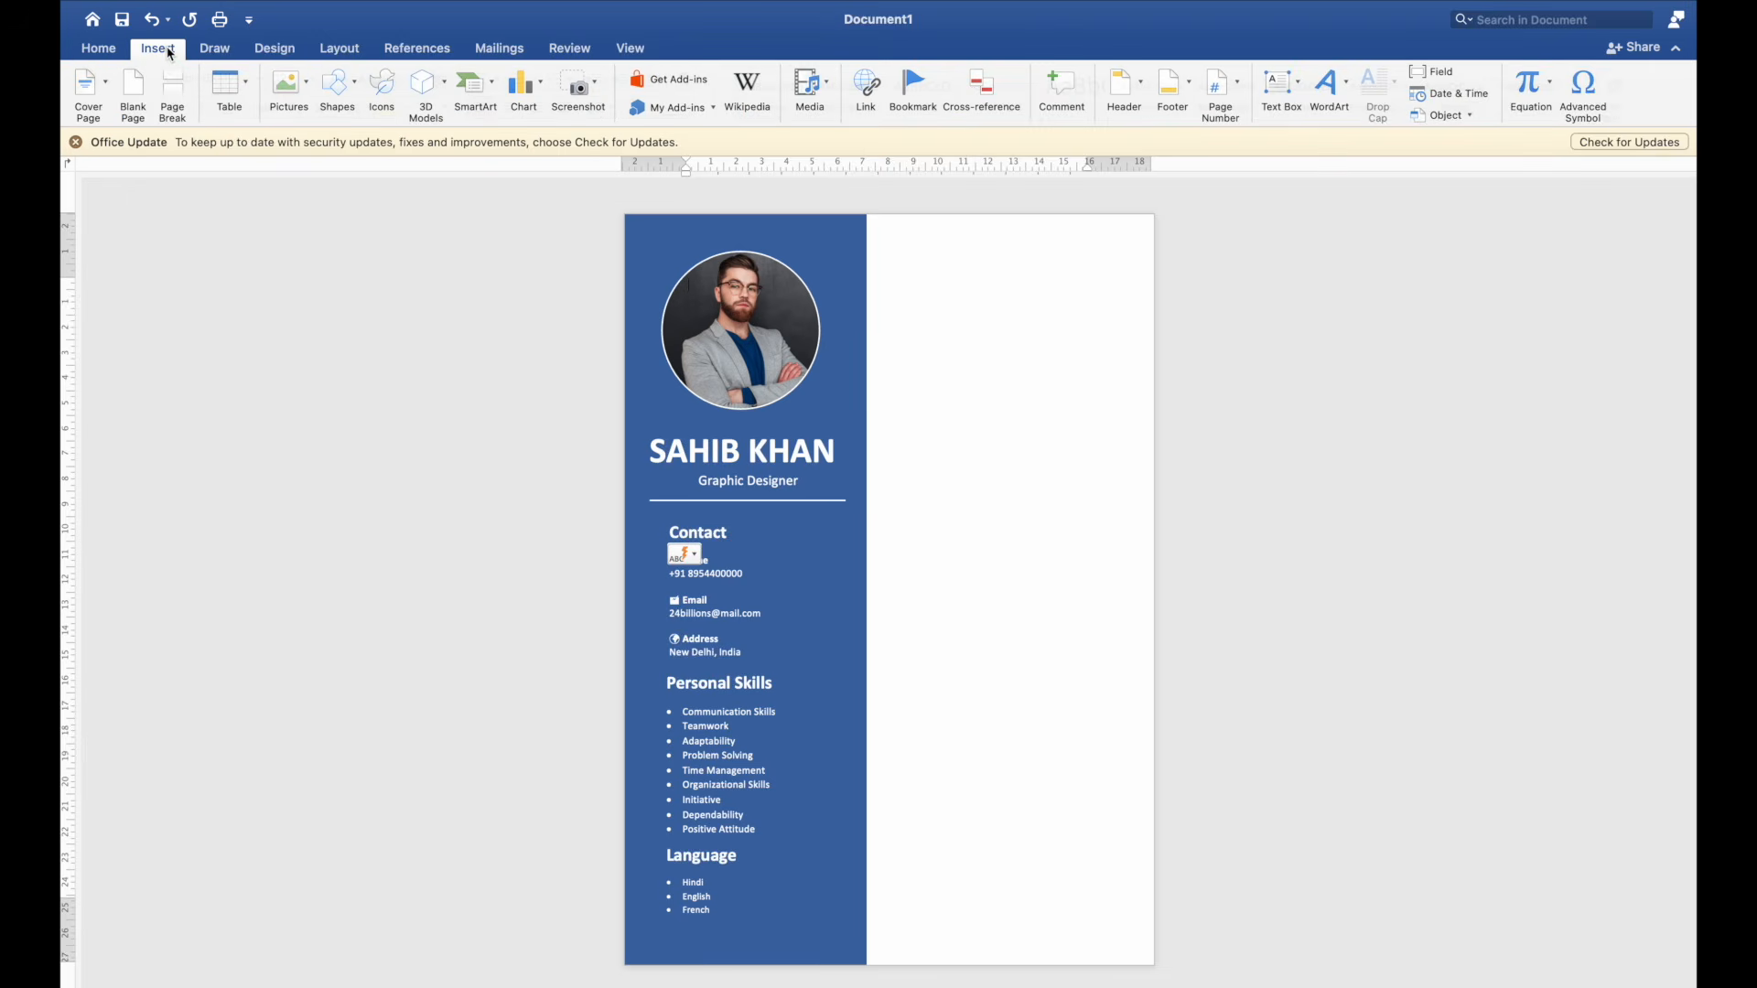
click(383, 87)
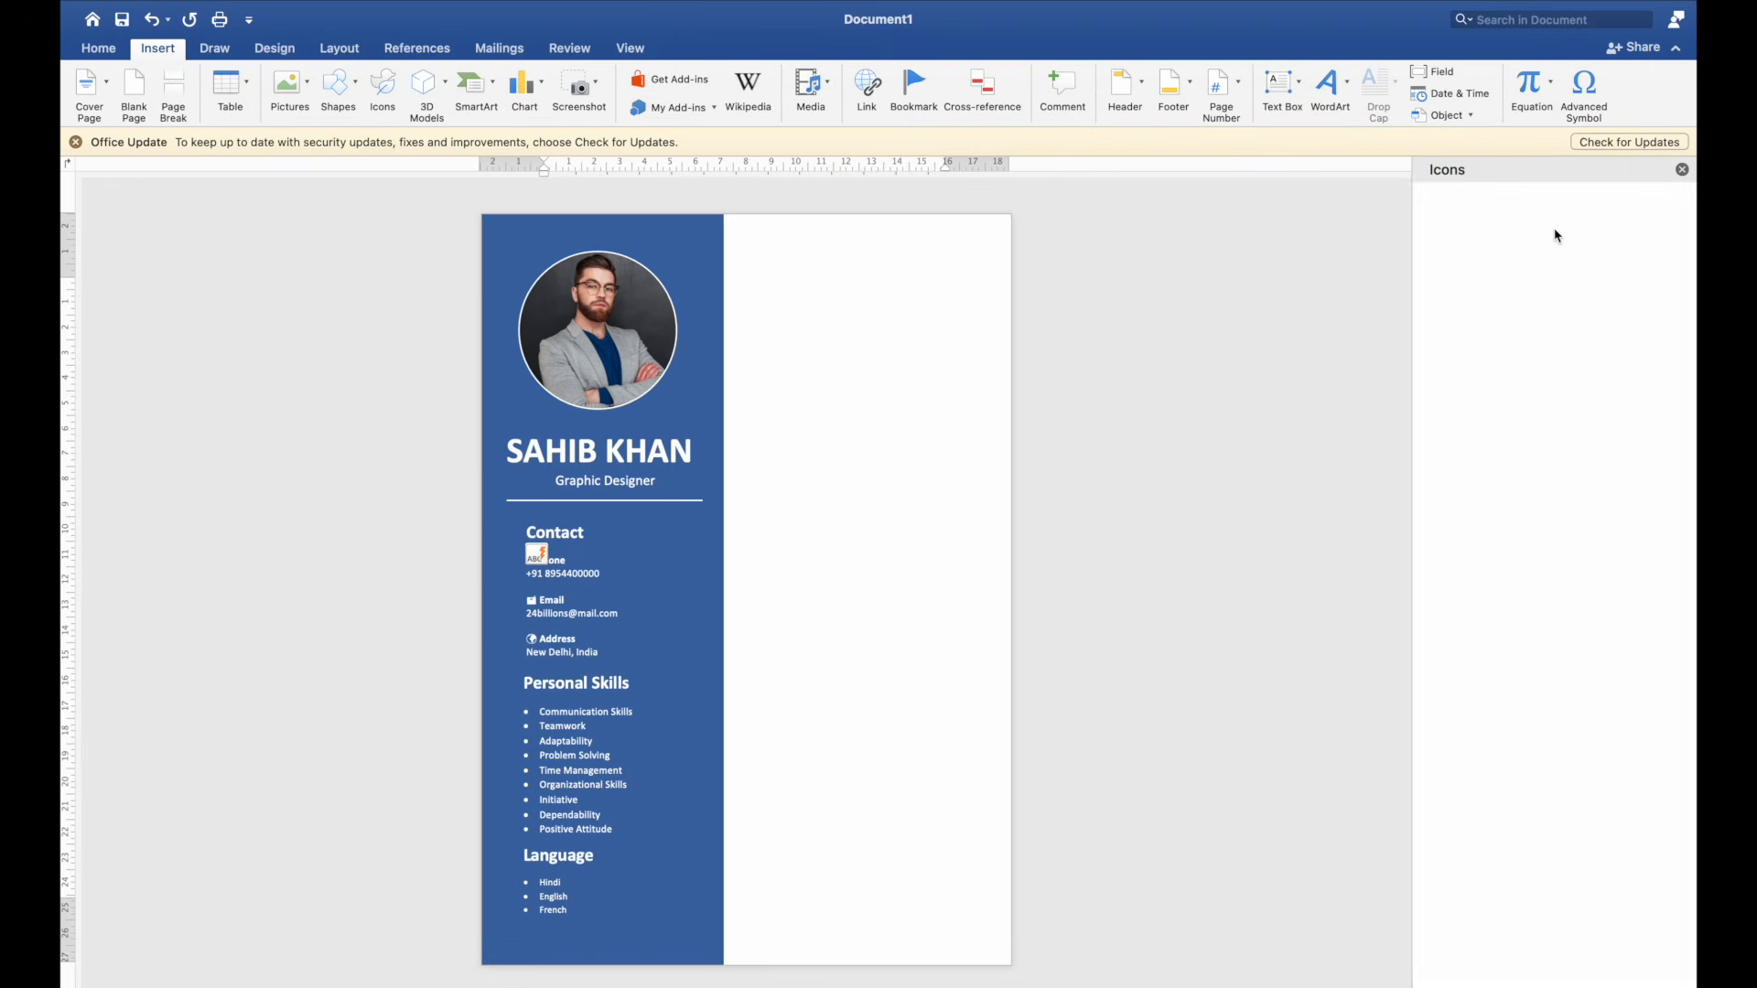
click(1532, 221)
text(contact)
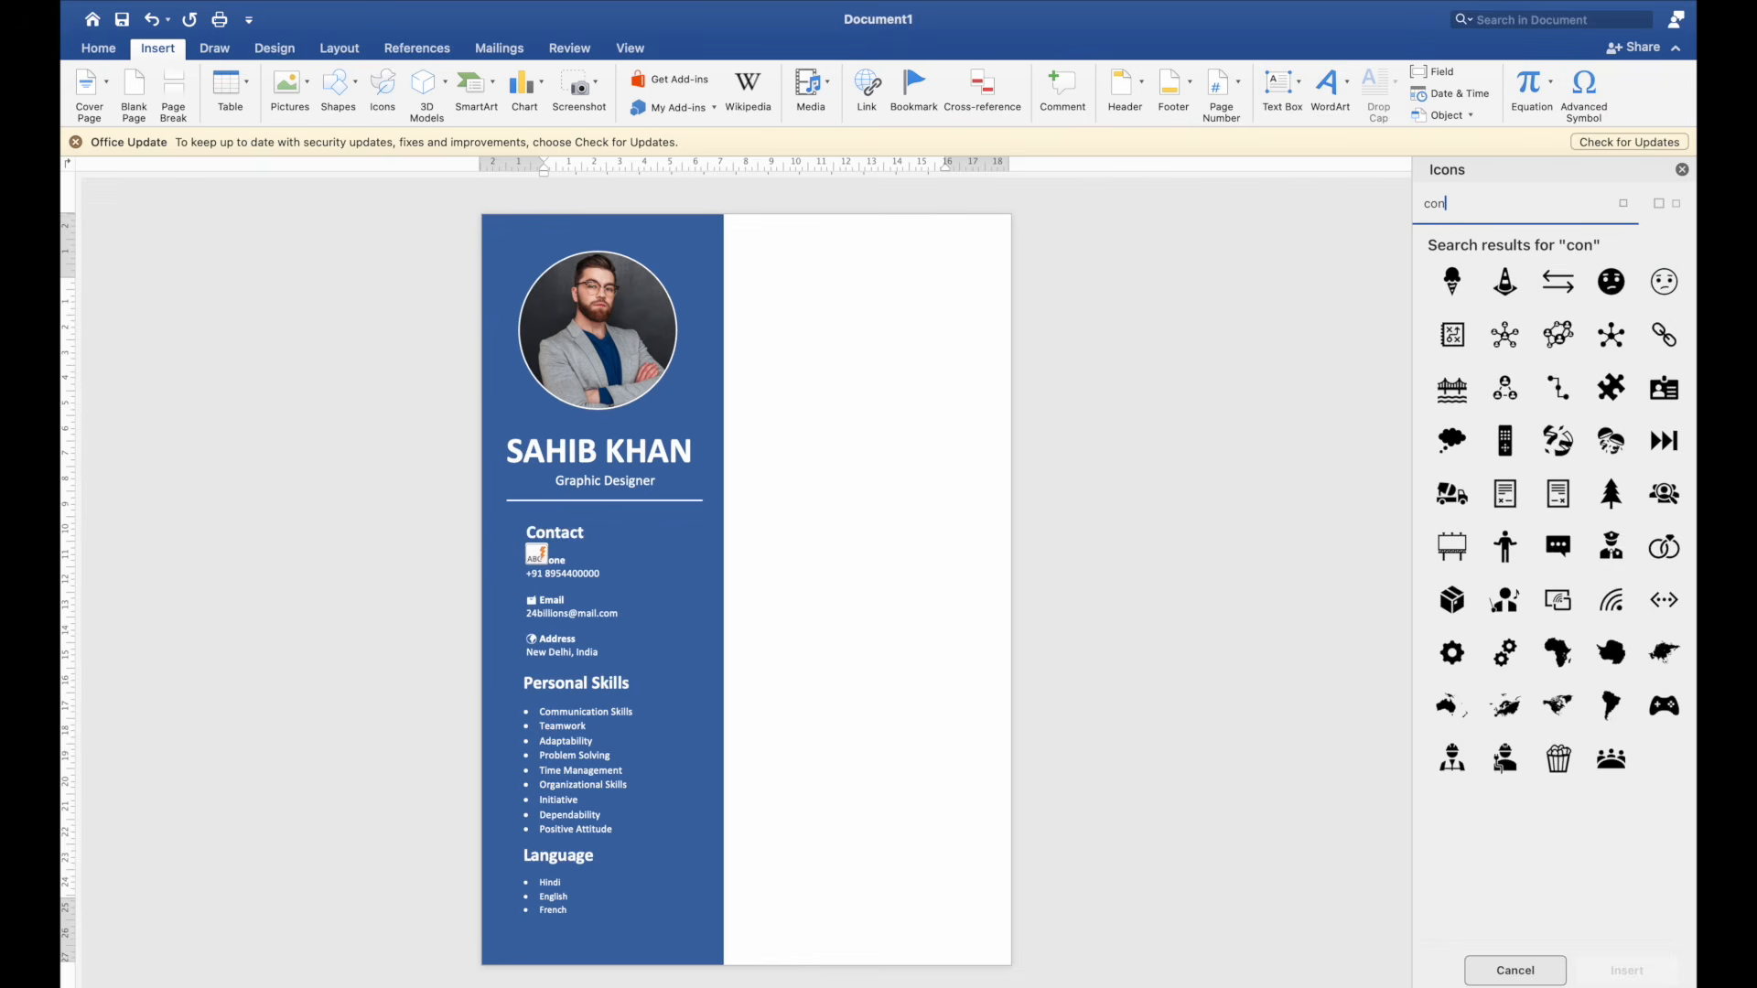
Step: Search the icon library for "call" and insert the ringing telephone handset icon
key(BackSpace)
key(BackSpace)
key(BackSpace)
key(BackSpace)
key(BackSpace)
key(BackSpace)
key(BackSpace)
text(call)
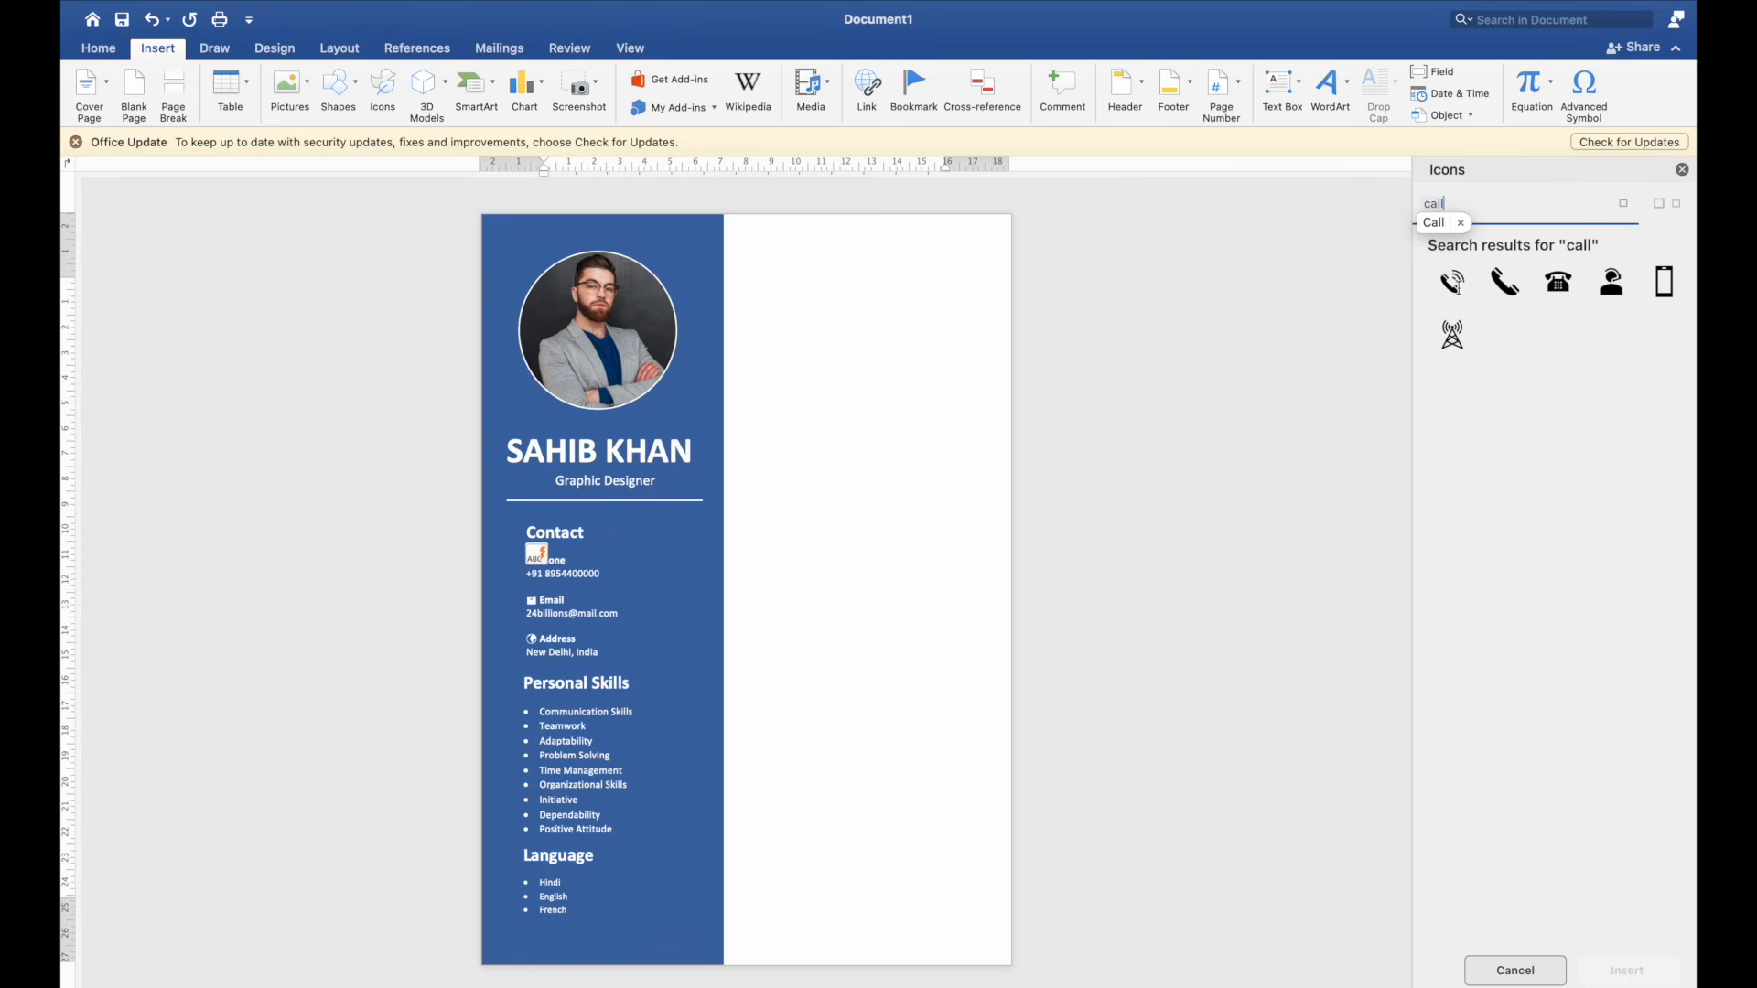
click(1457, 283)
click(1627, 970)
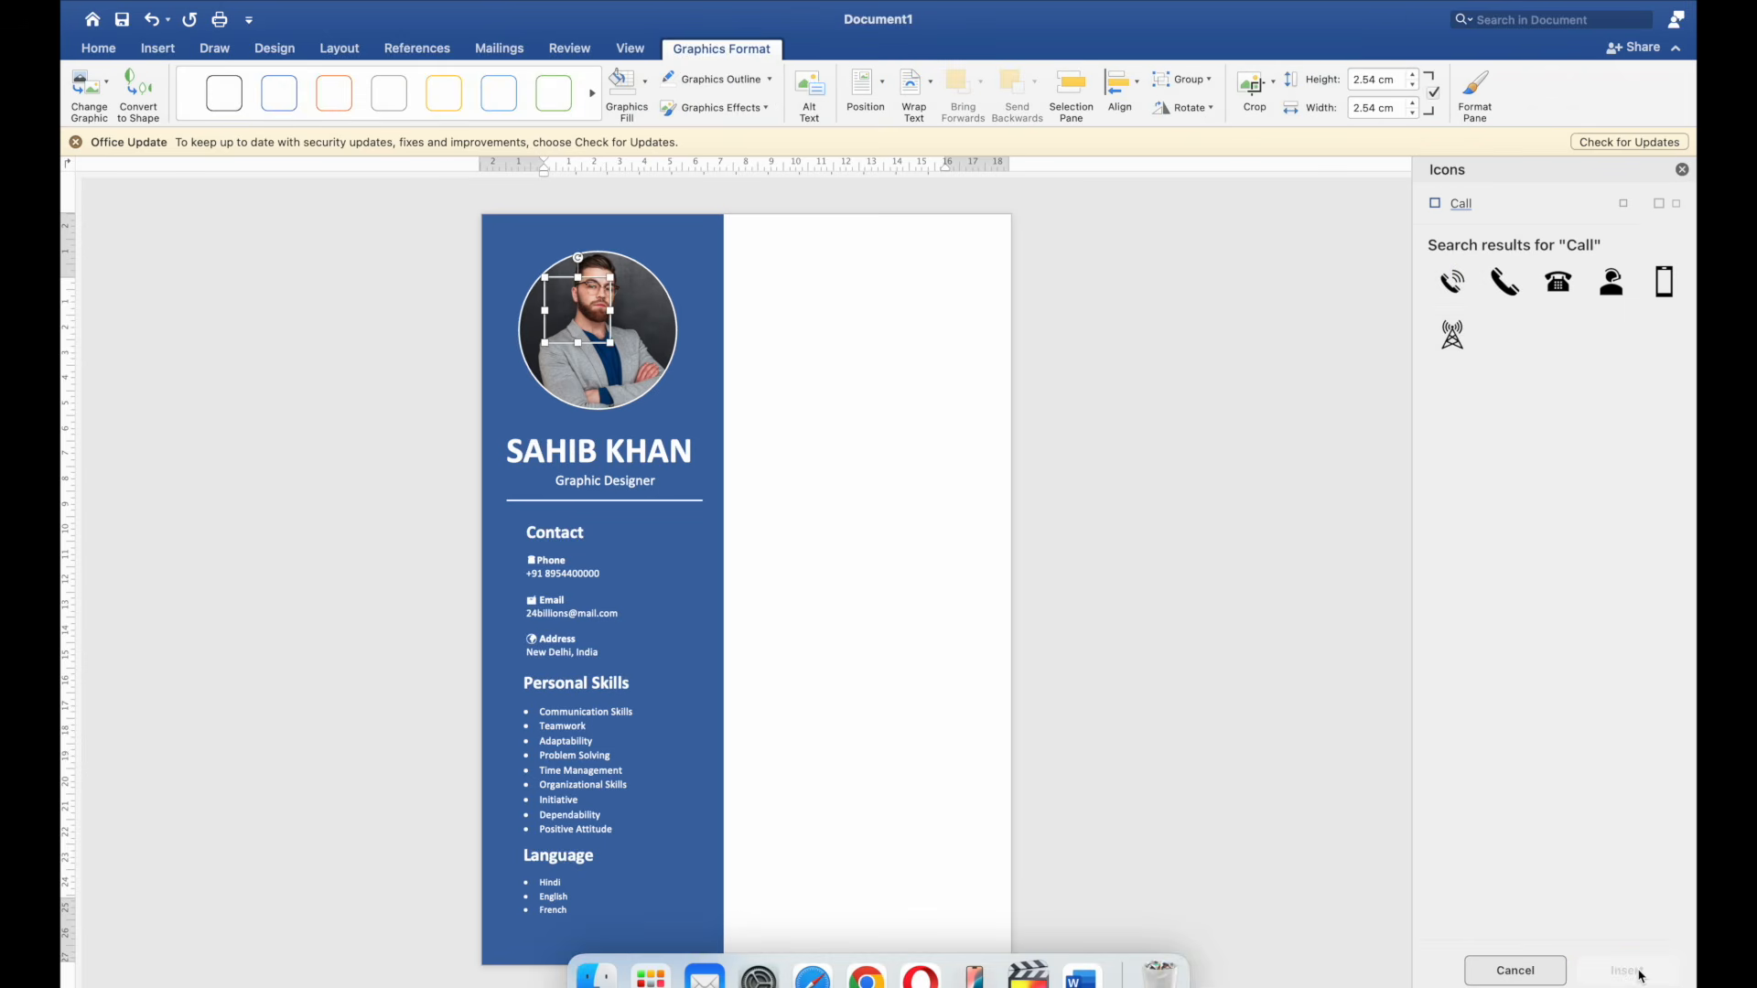
Step: Set the phone icon's text wrapping to In Front of Text and move it to the portrait's lower-right edge
right_click(579, 284)
mouse_move(732, 428)
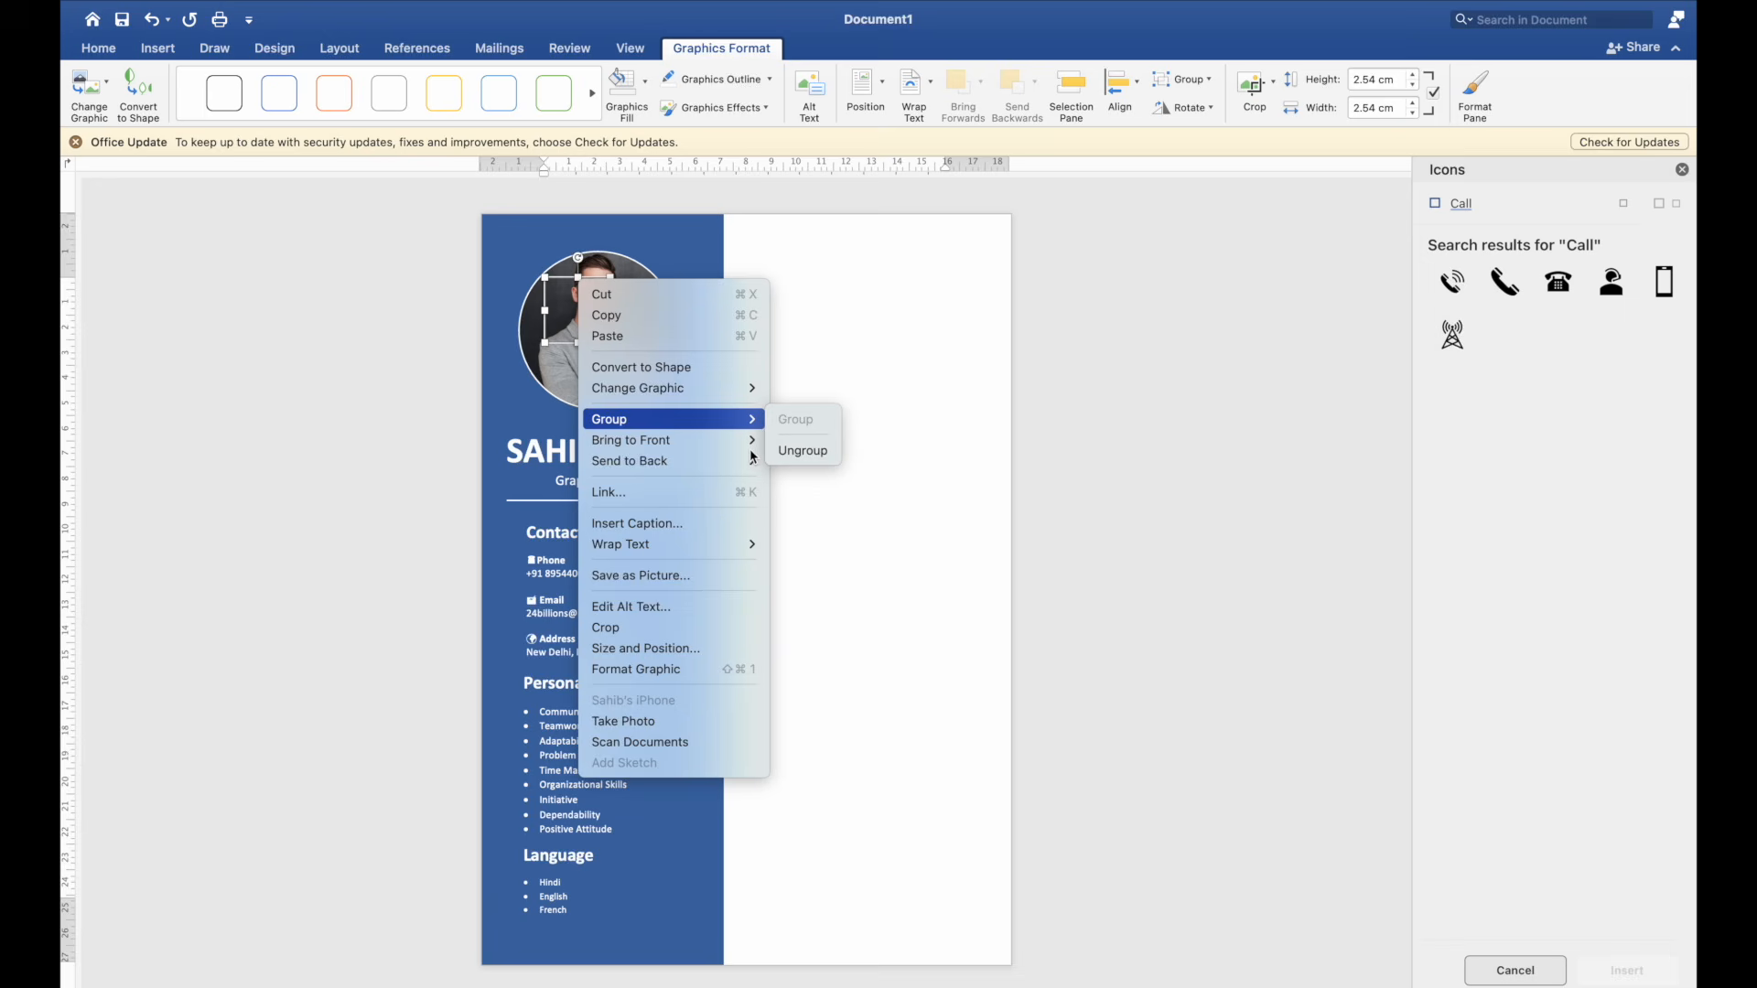
mouse_move(743, 552)
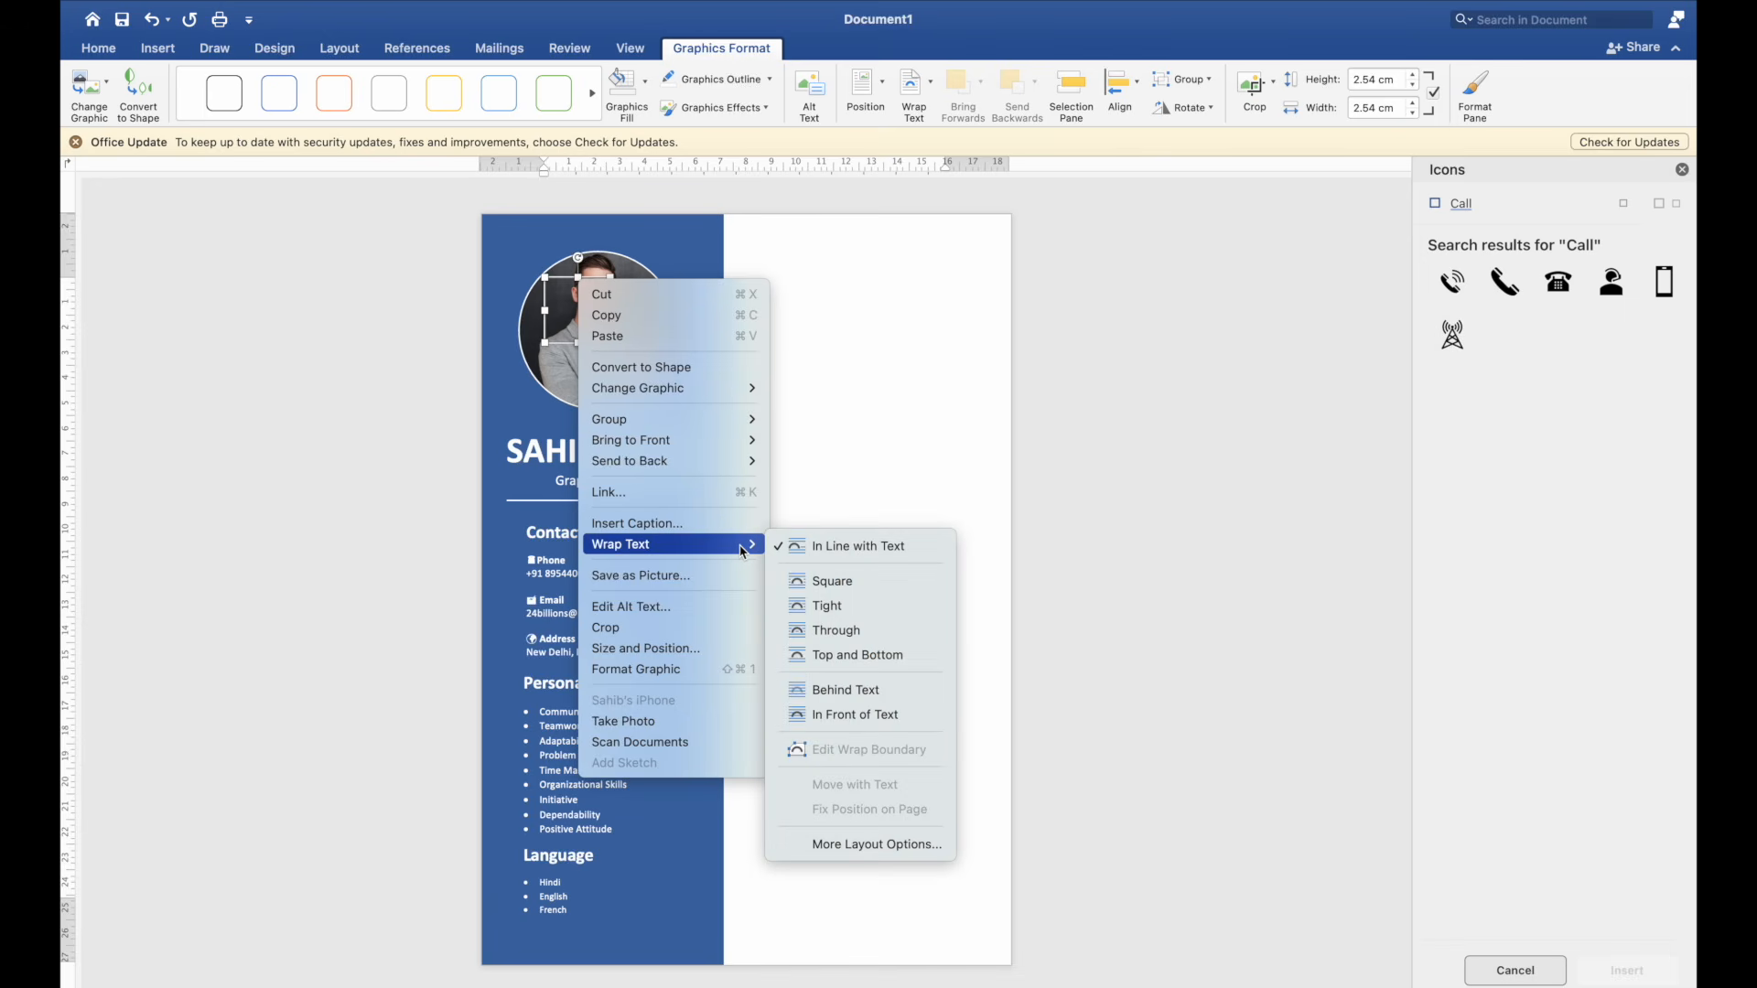
click(855, 714)
drag(590, 313, 689, 406)
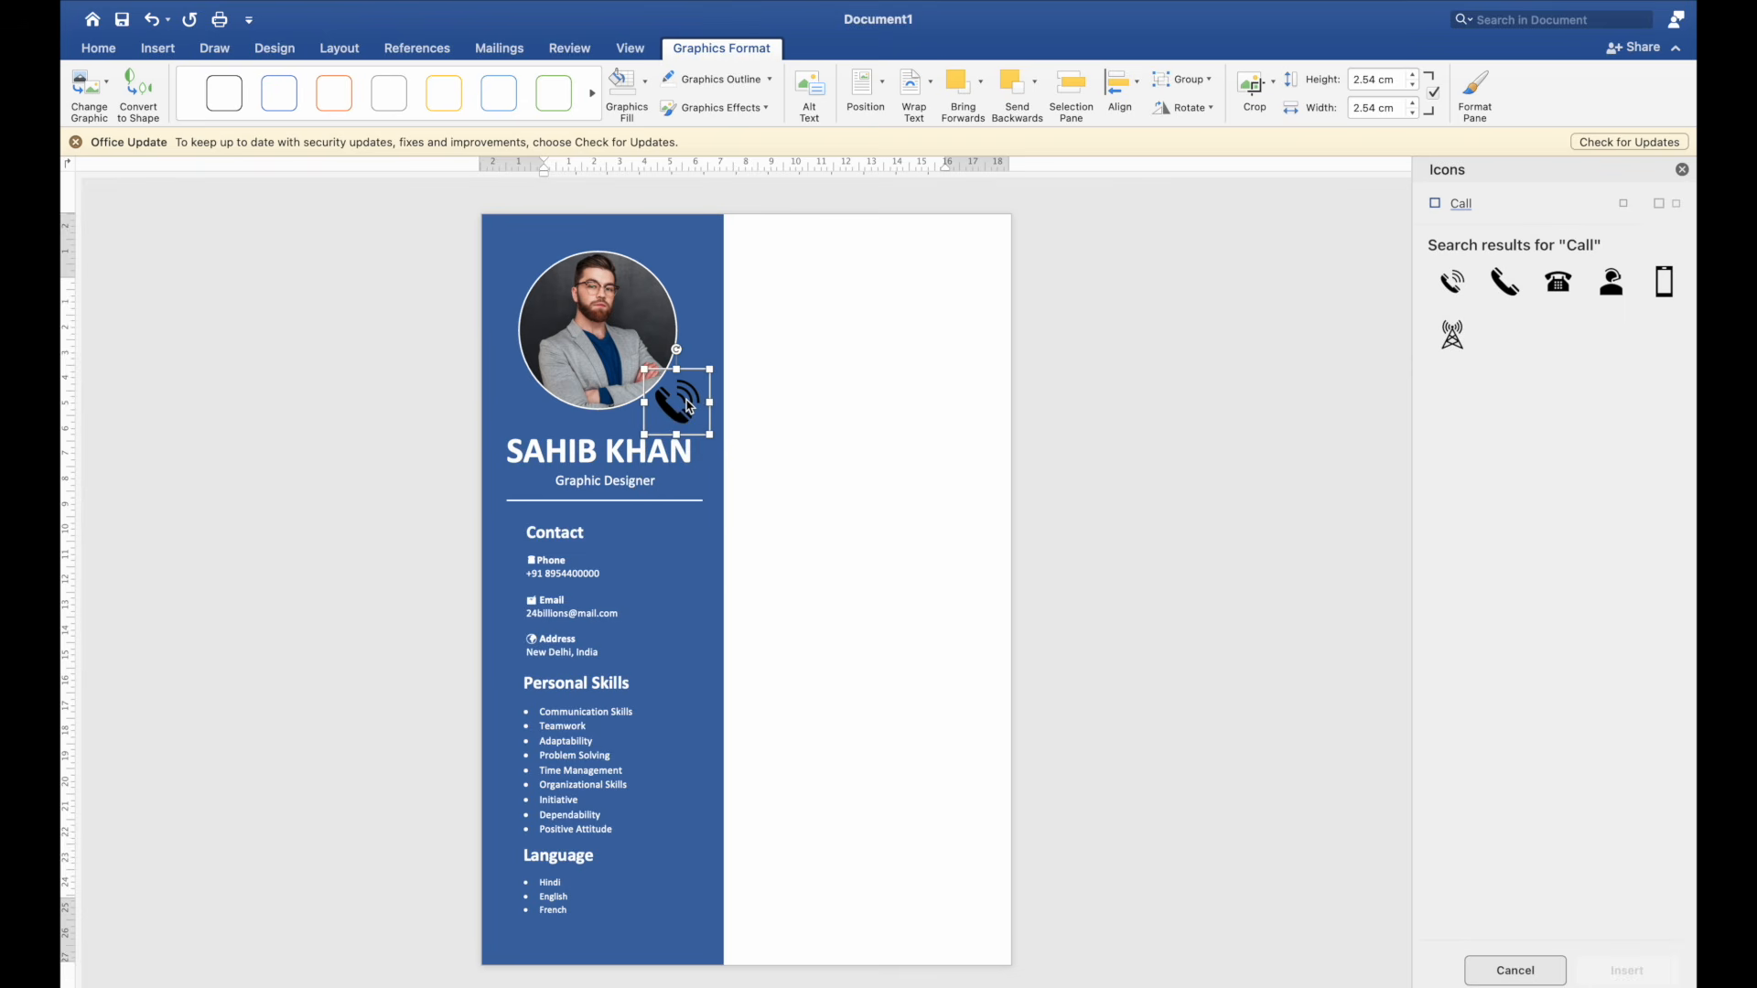
Step: Search the icon library for "person" to find a symbol for the skills section
click(1507, 199)
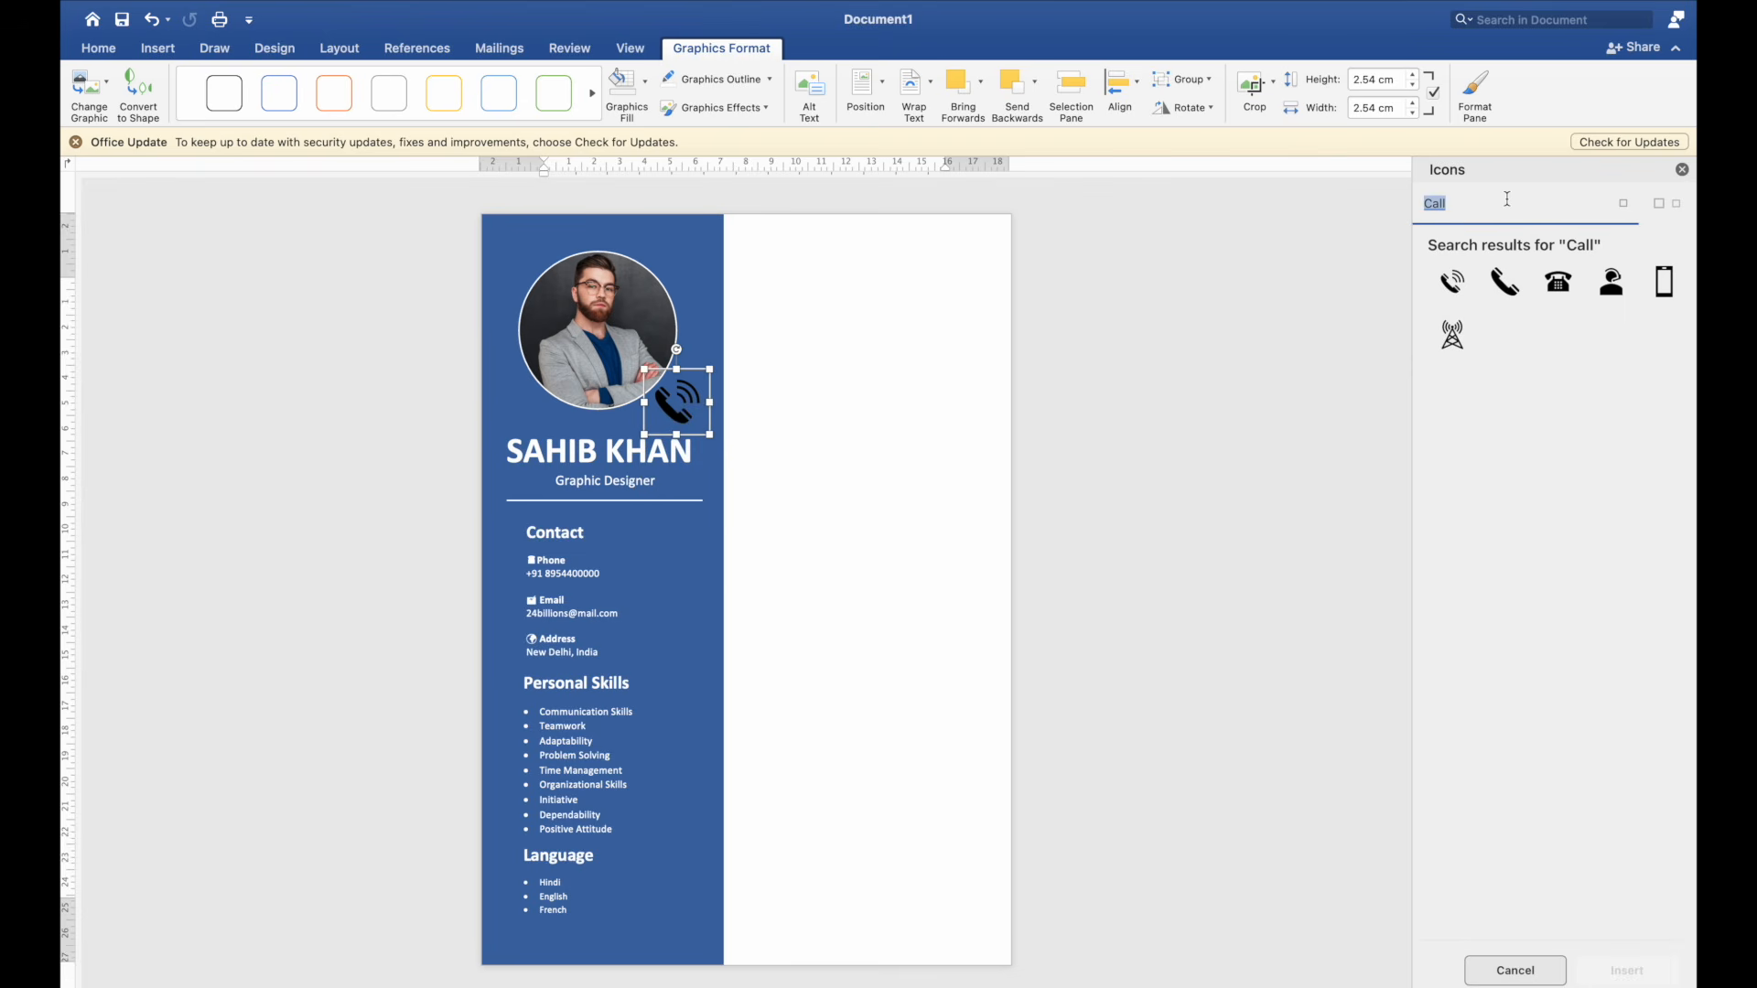
text(person)
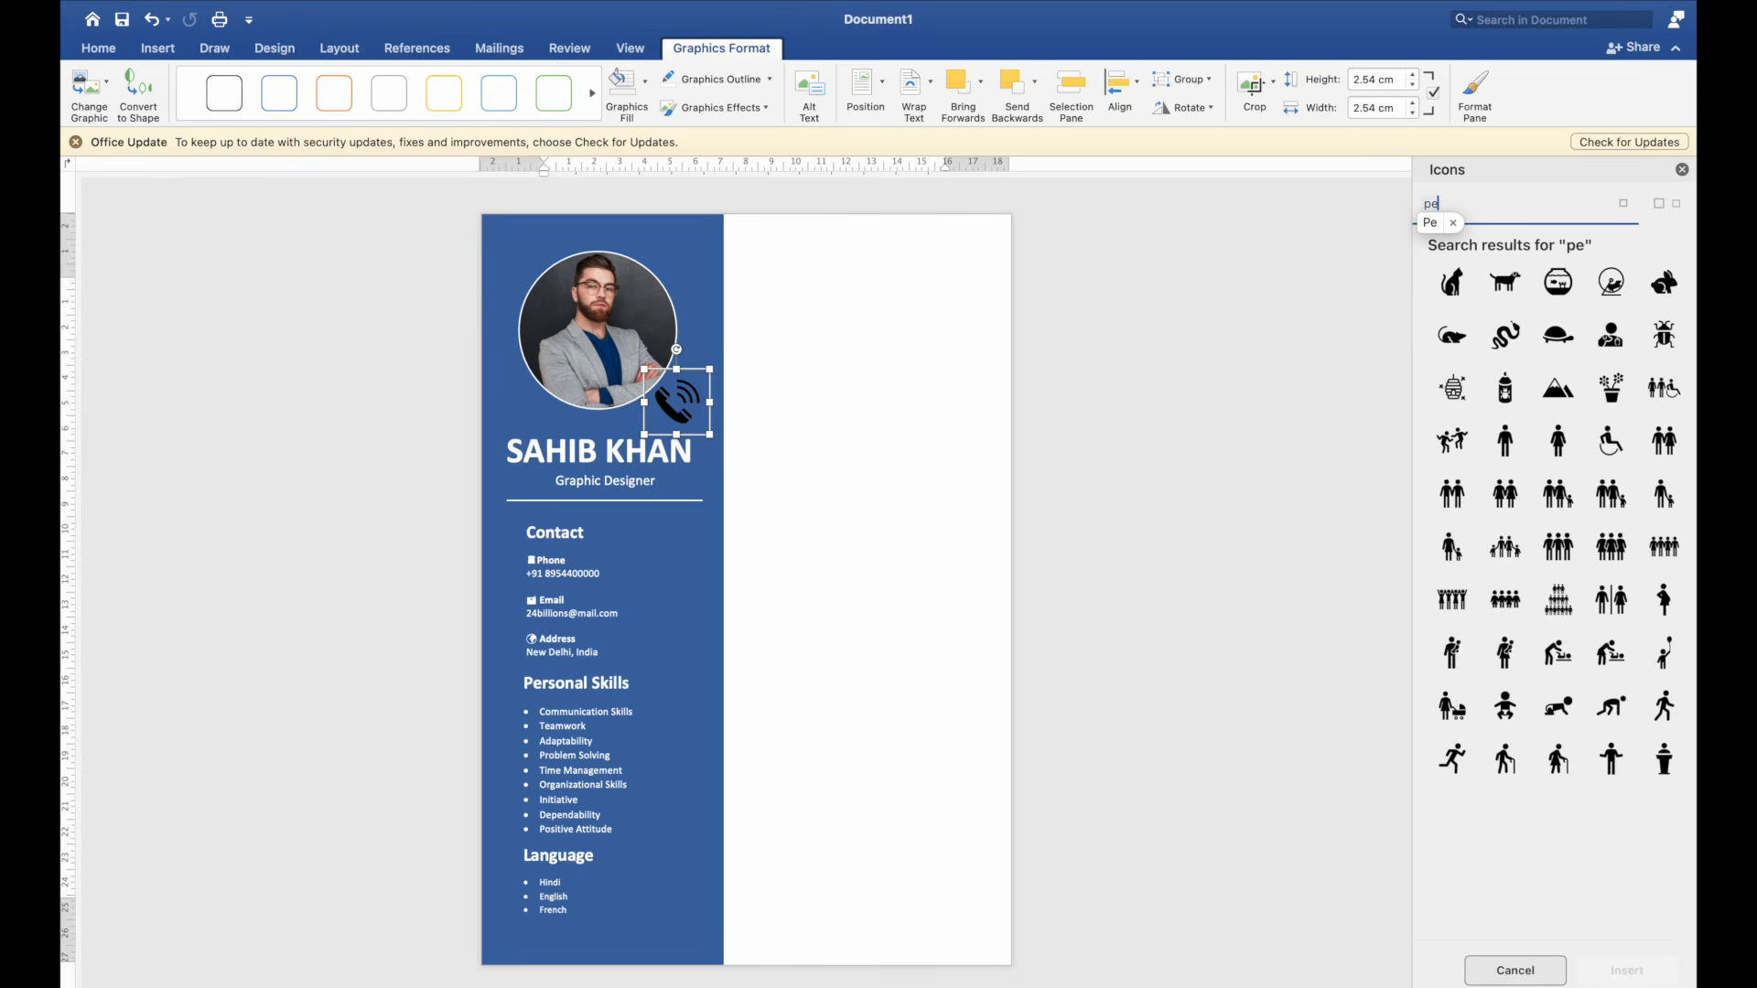
key(BackSpace)
key(BackSpace)
key(BackSpace)
key(BackSpace)
key(BackSpace)
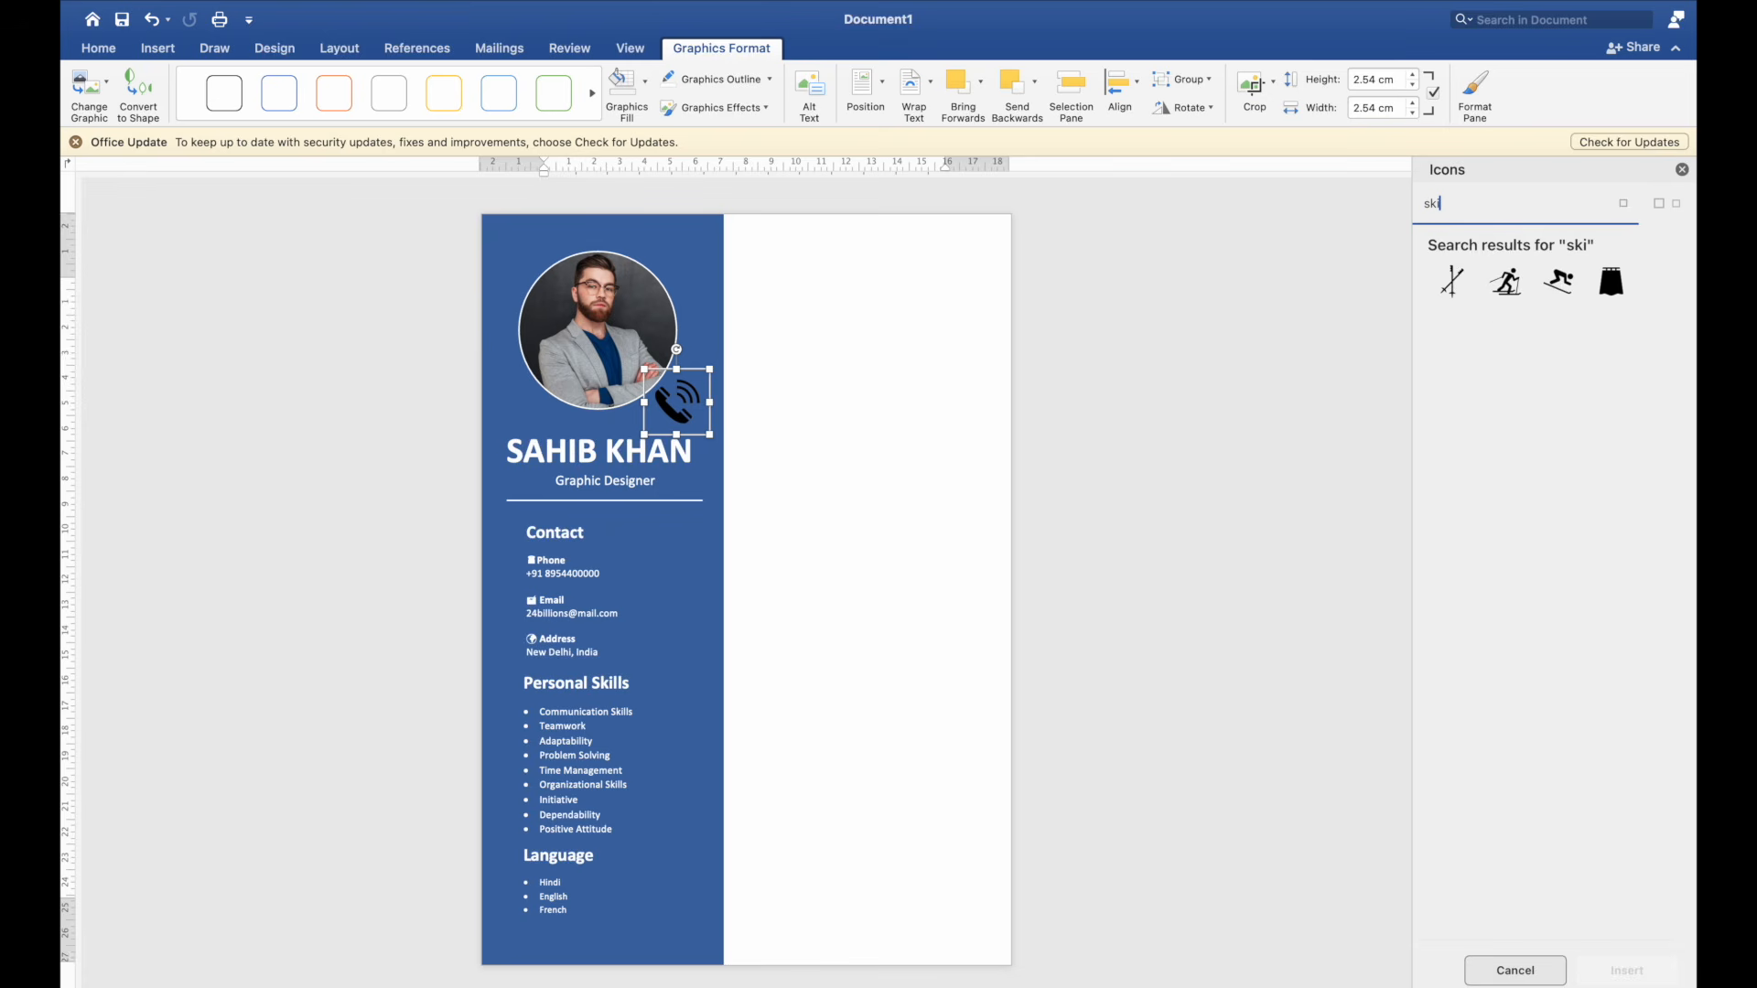
text(erson)
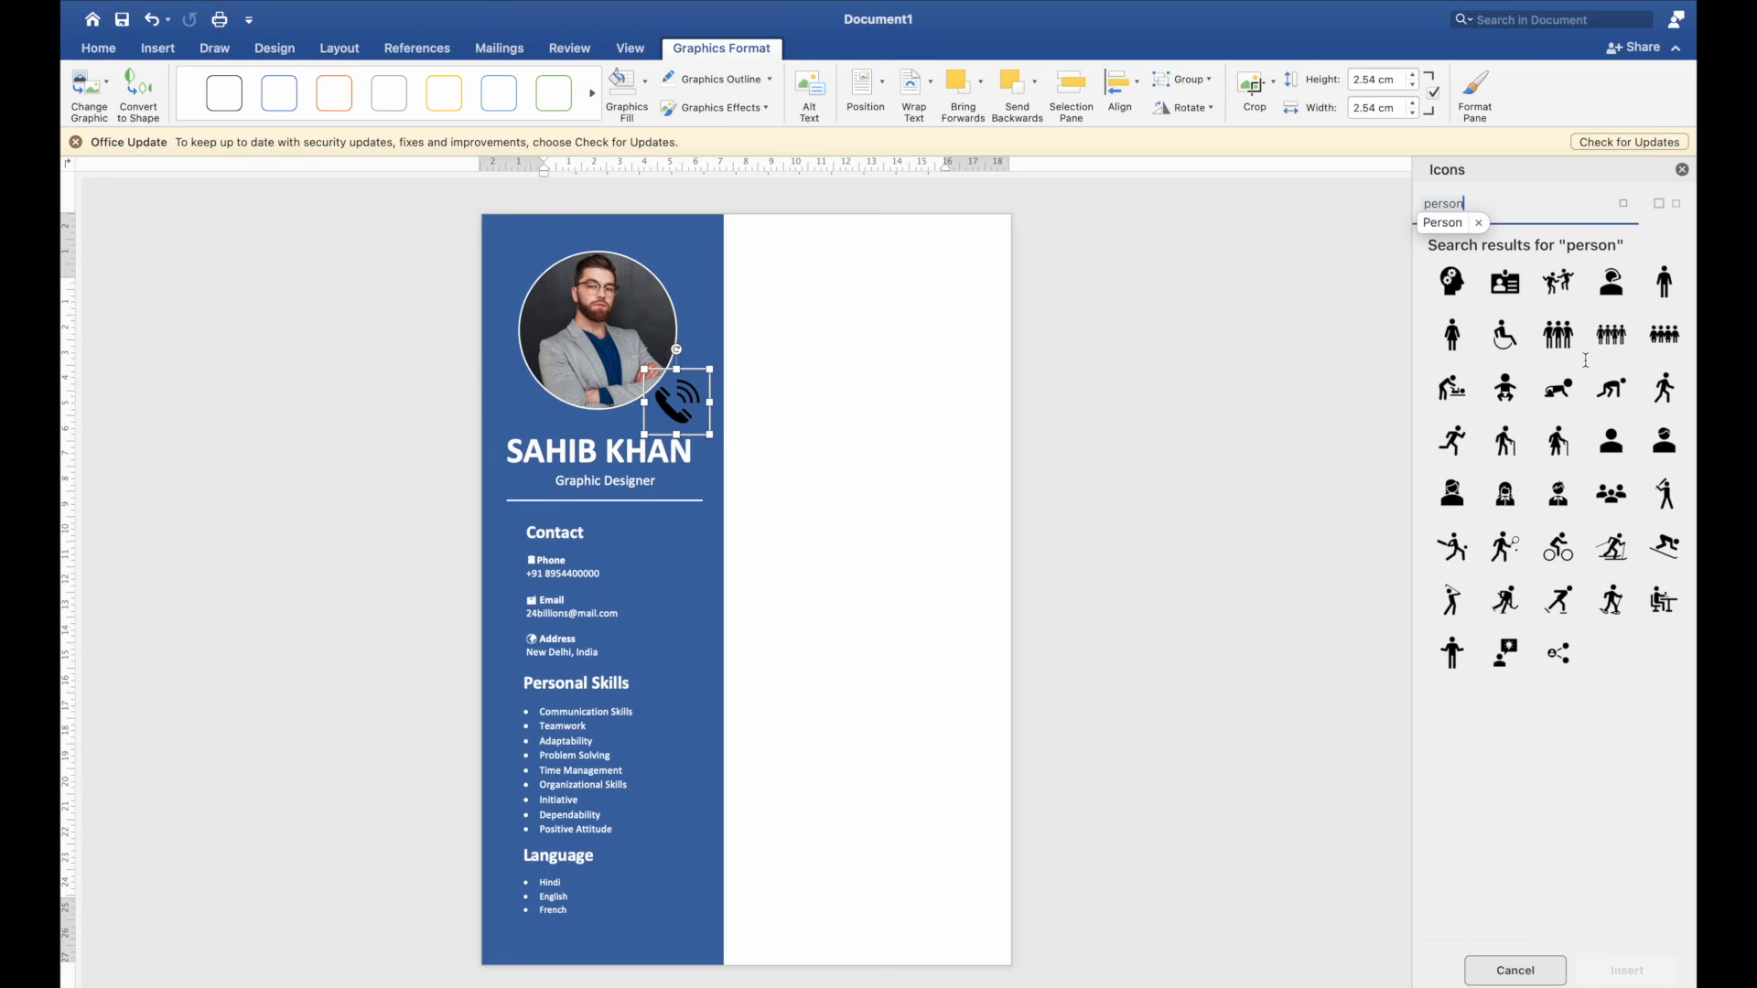
Step: Search the icons for "profess", try the first person icon on the page and delete it
key(super+a)
text(profess)
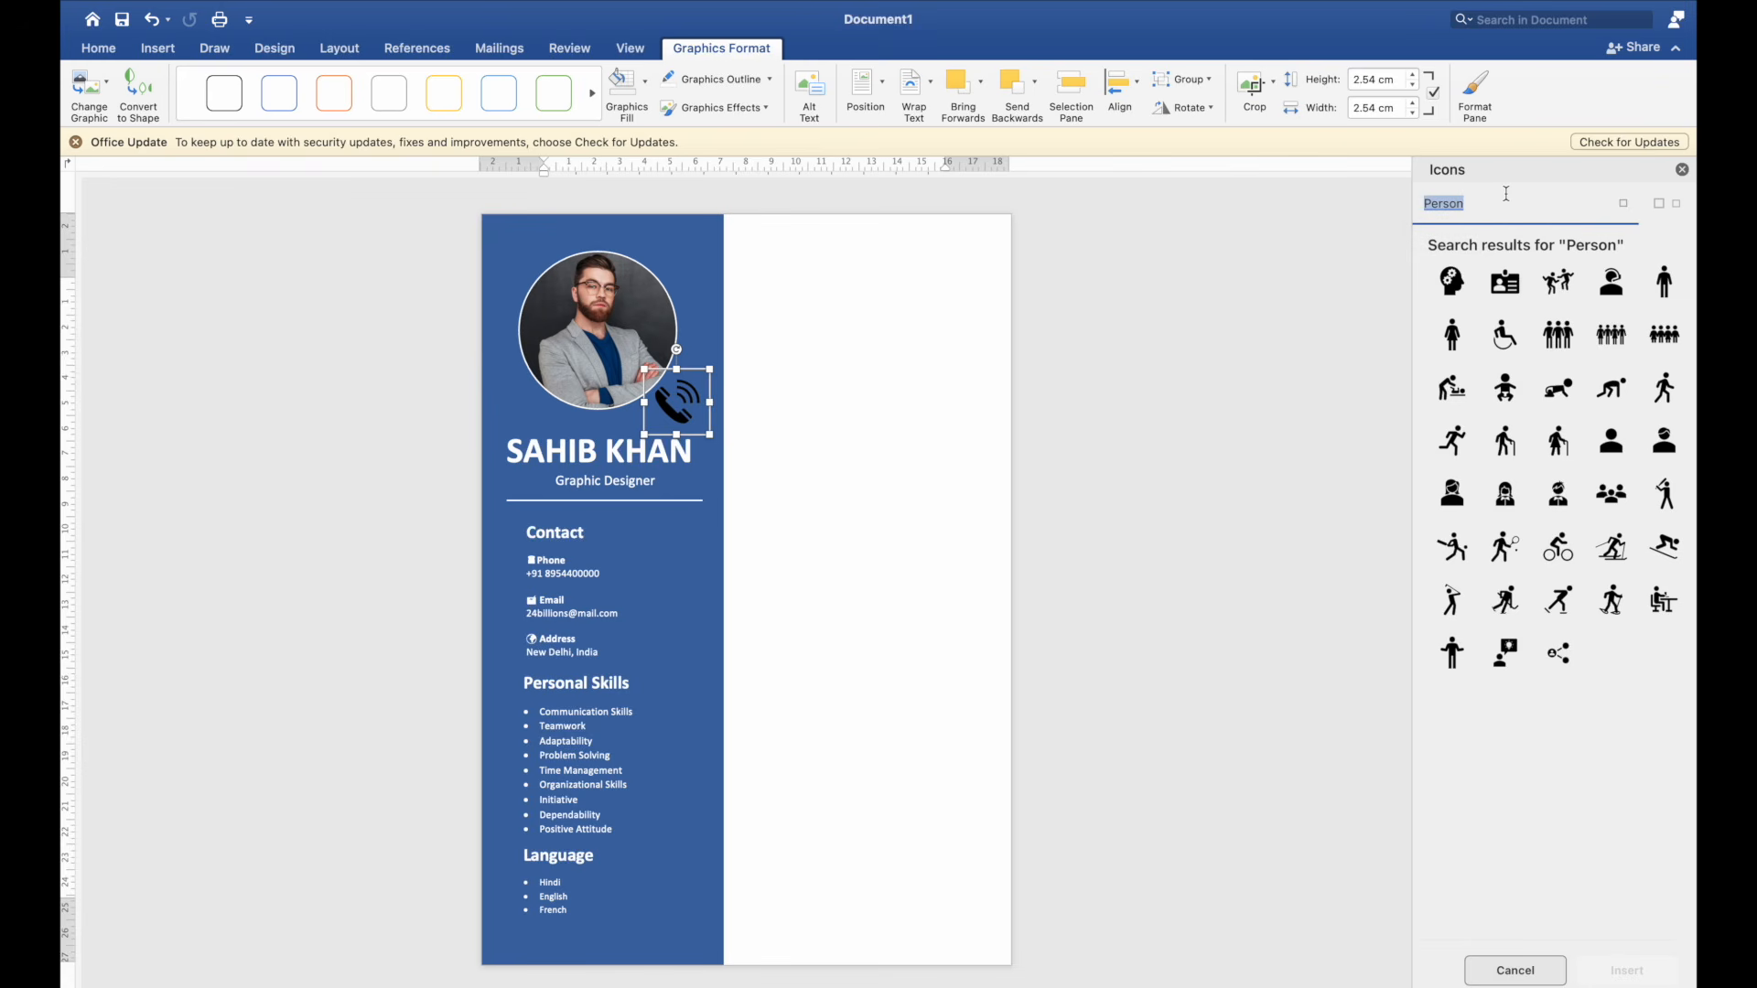
text(io)
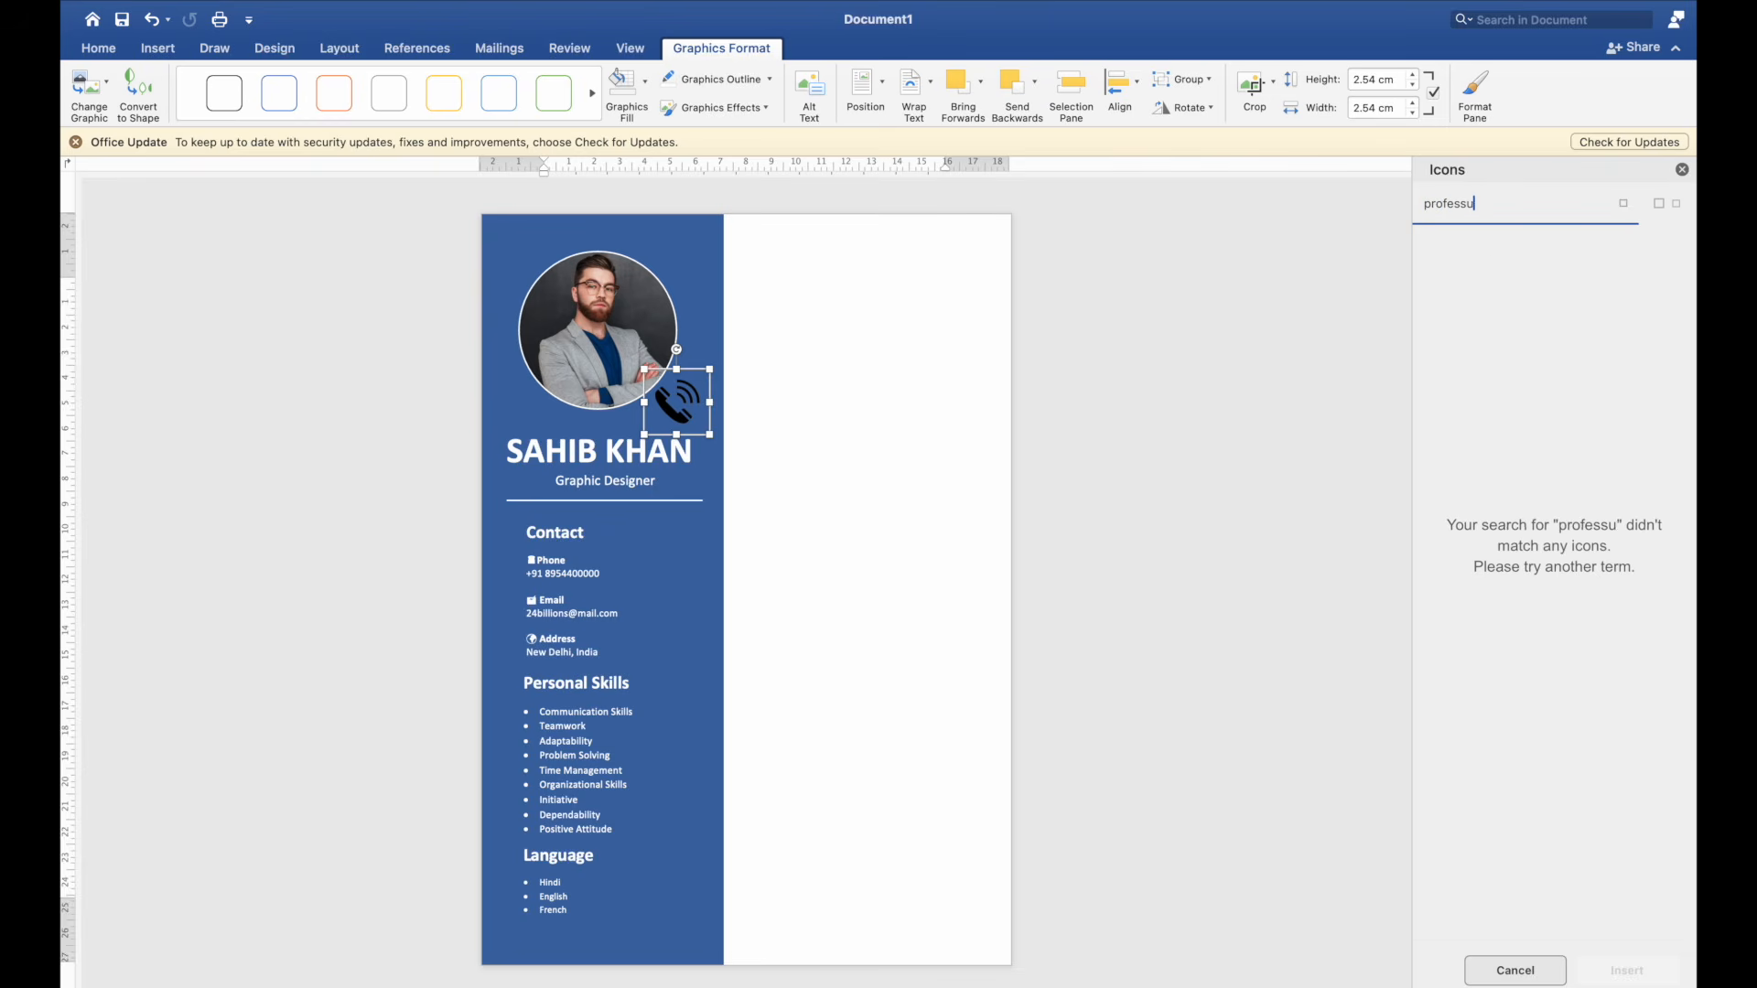
key(super+a)
key(BackSpace)
text(profess)
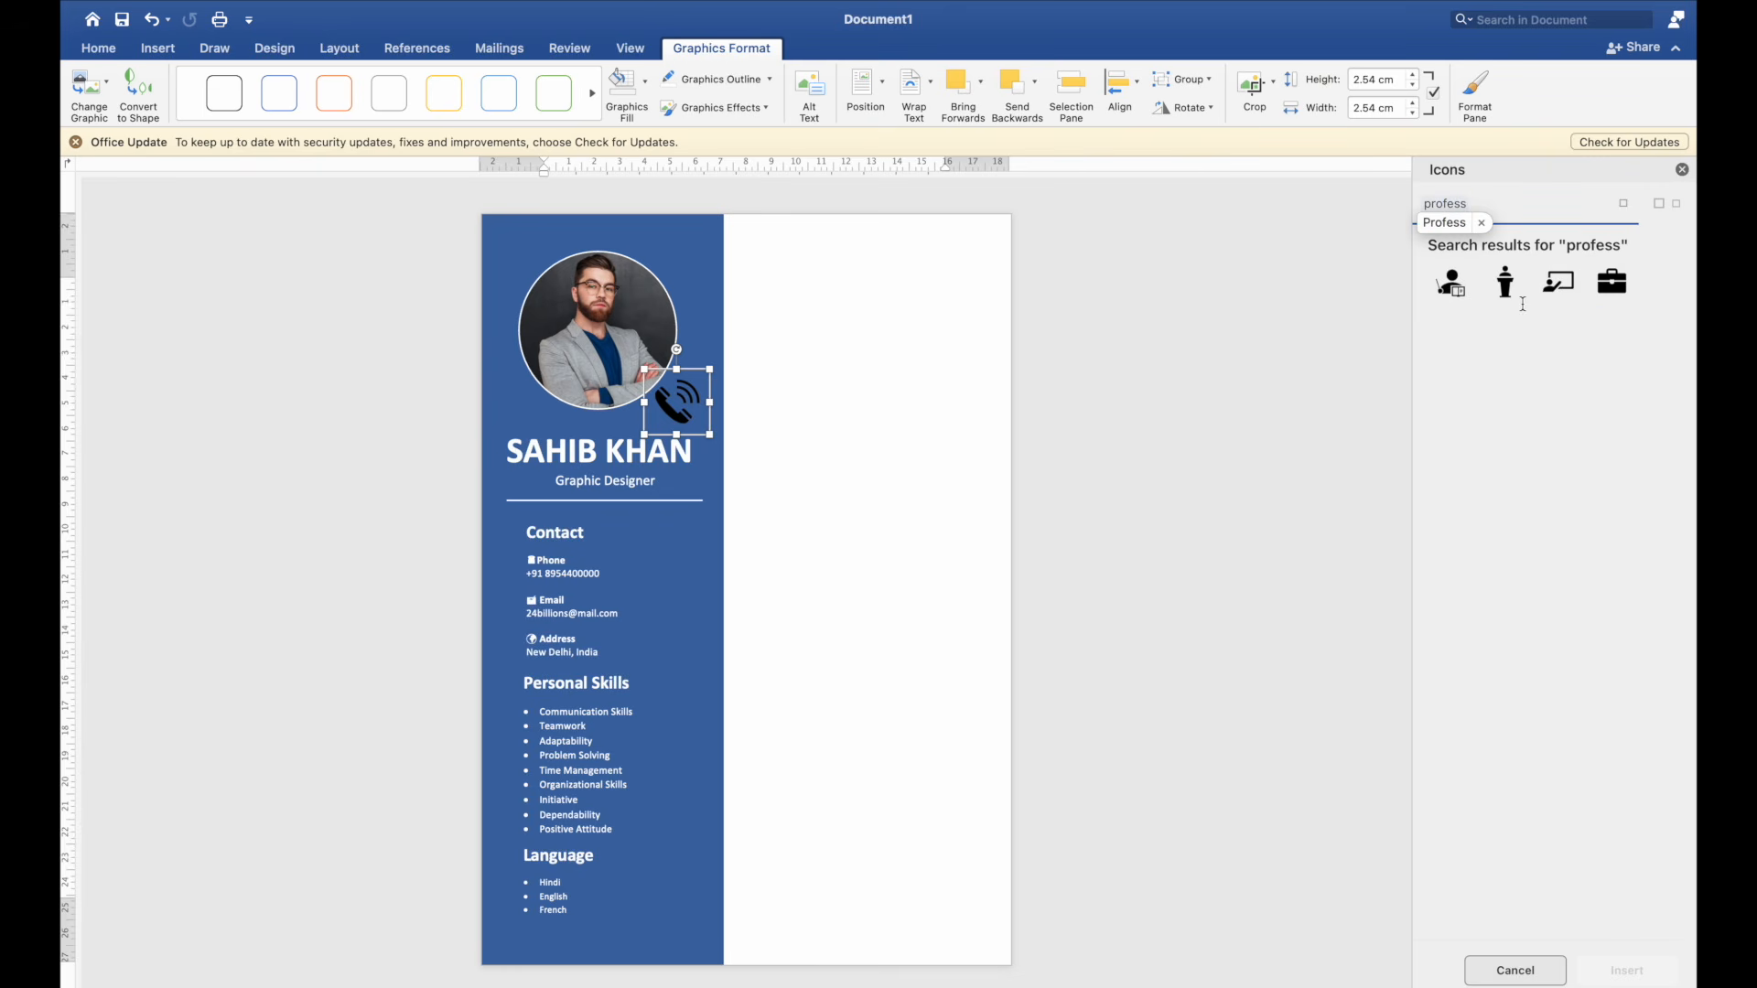
click(1453, 286)
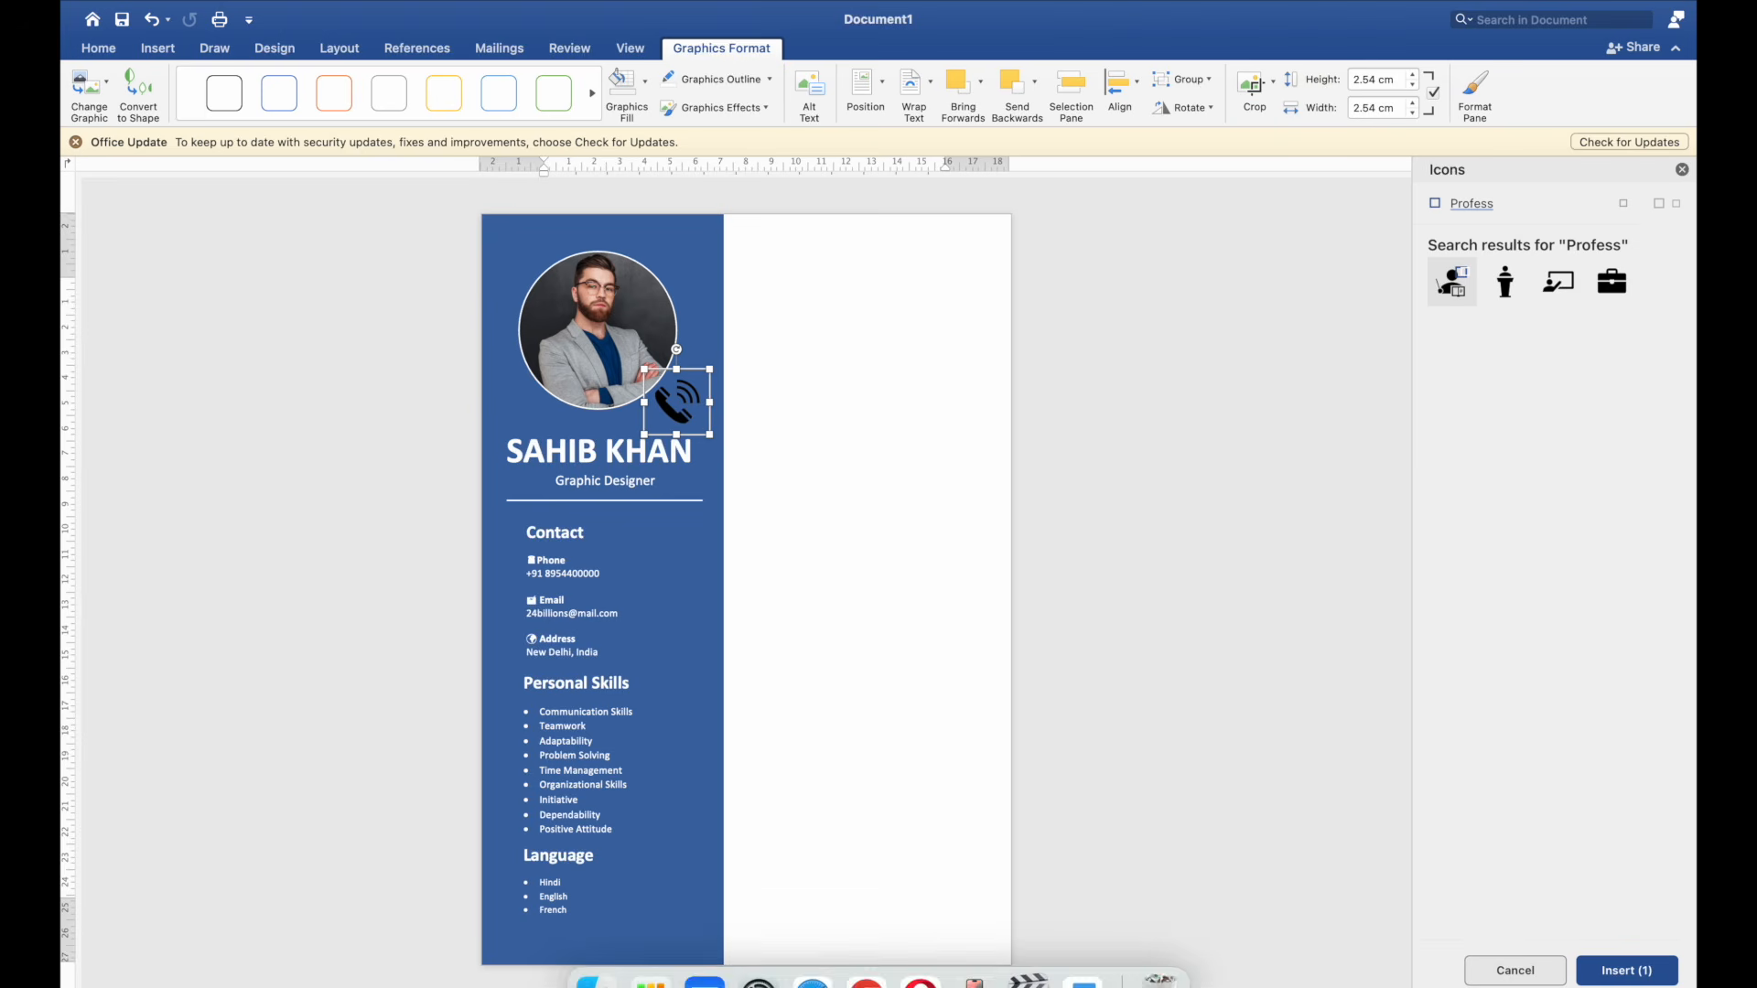
click(1627, 970)
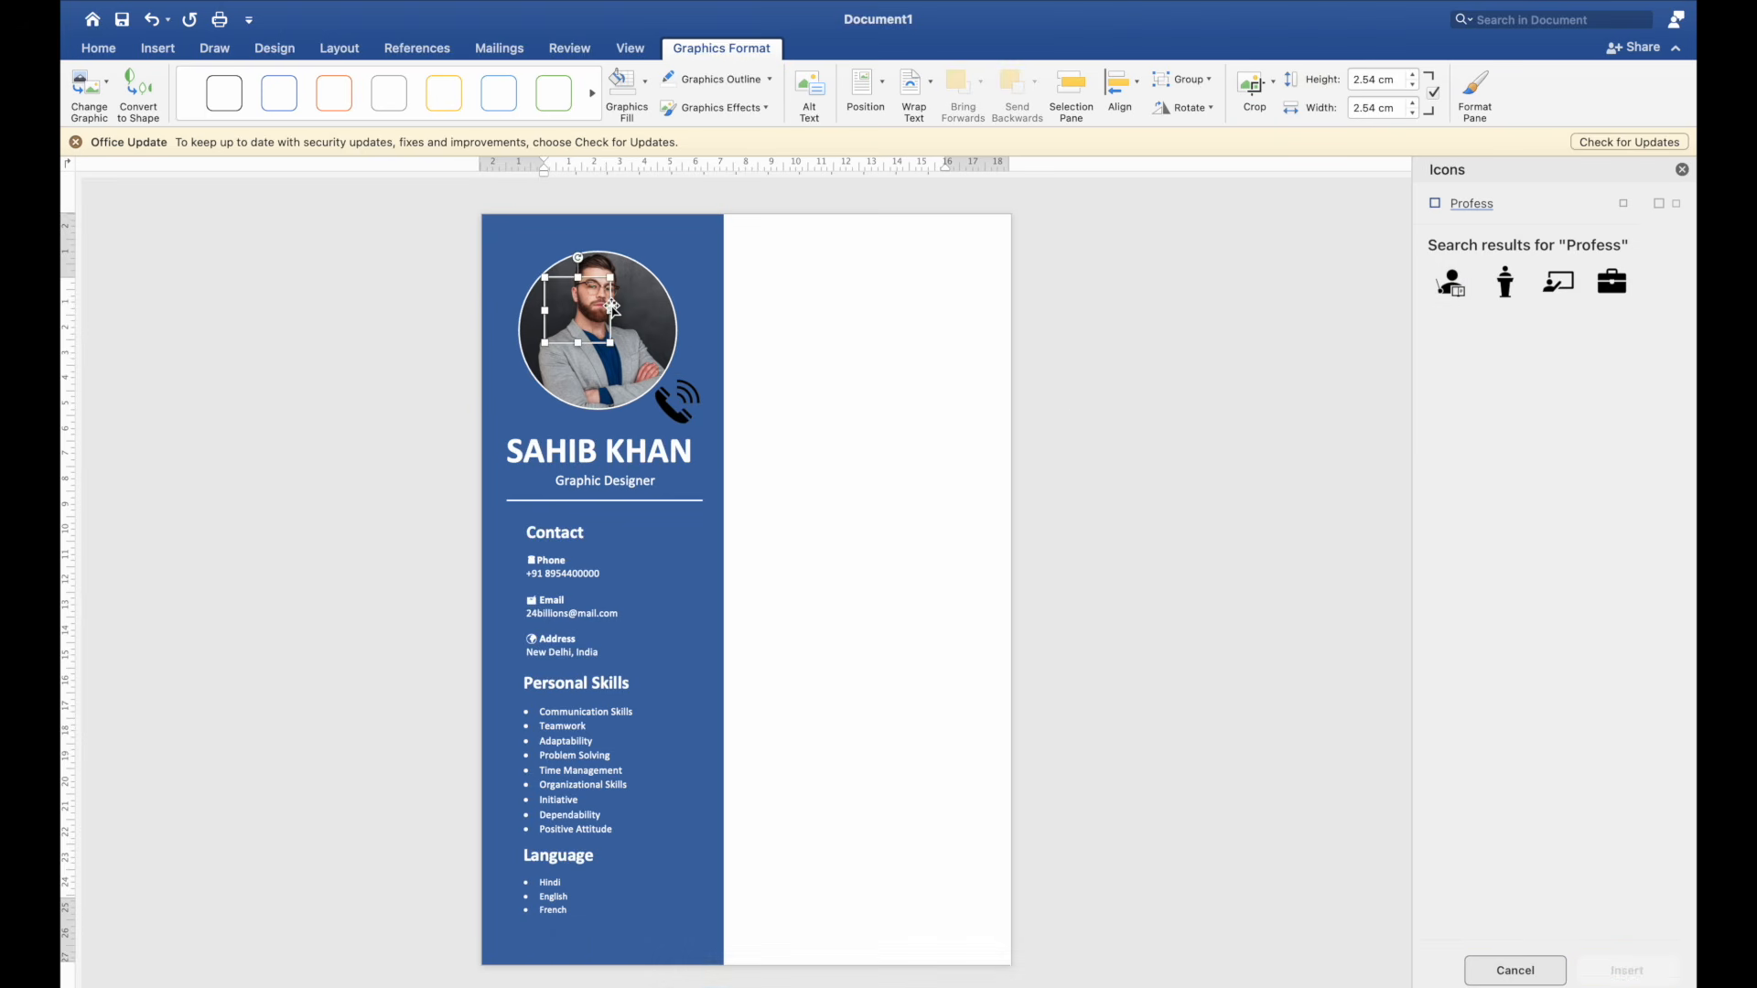
key(Delete)
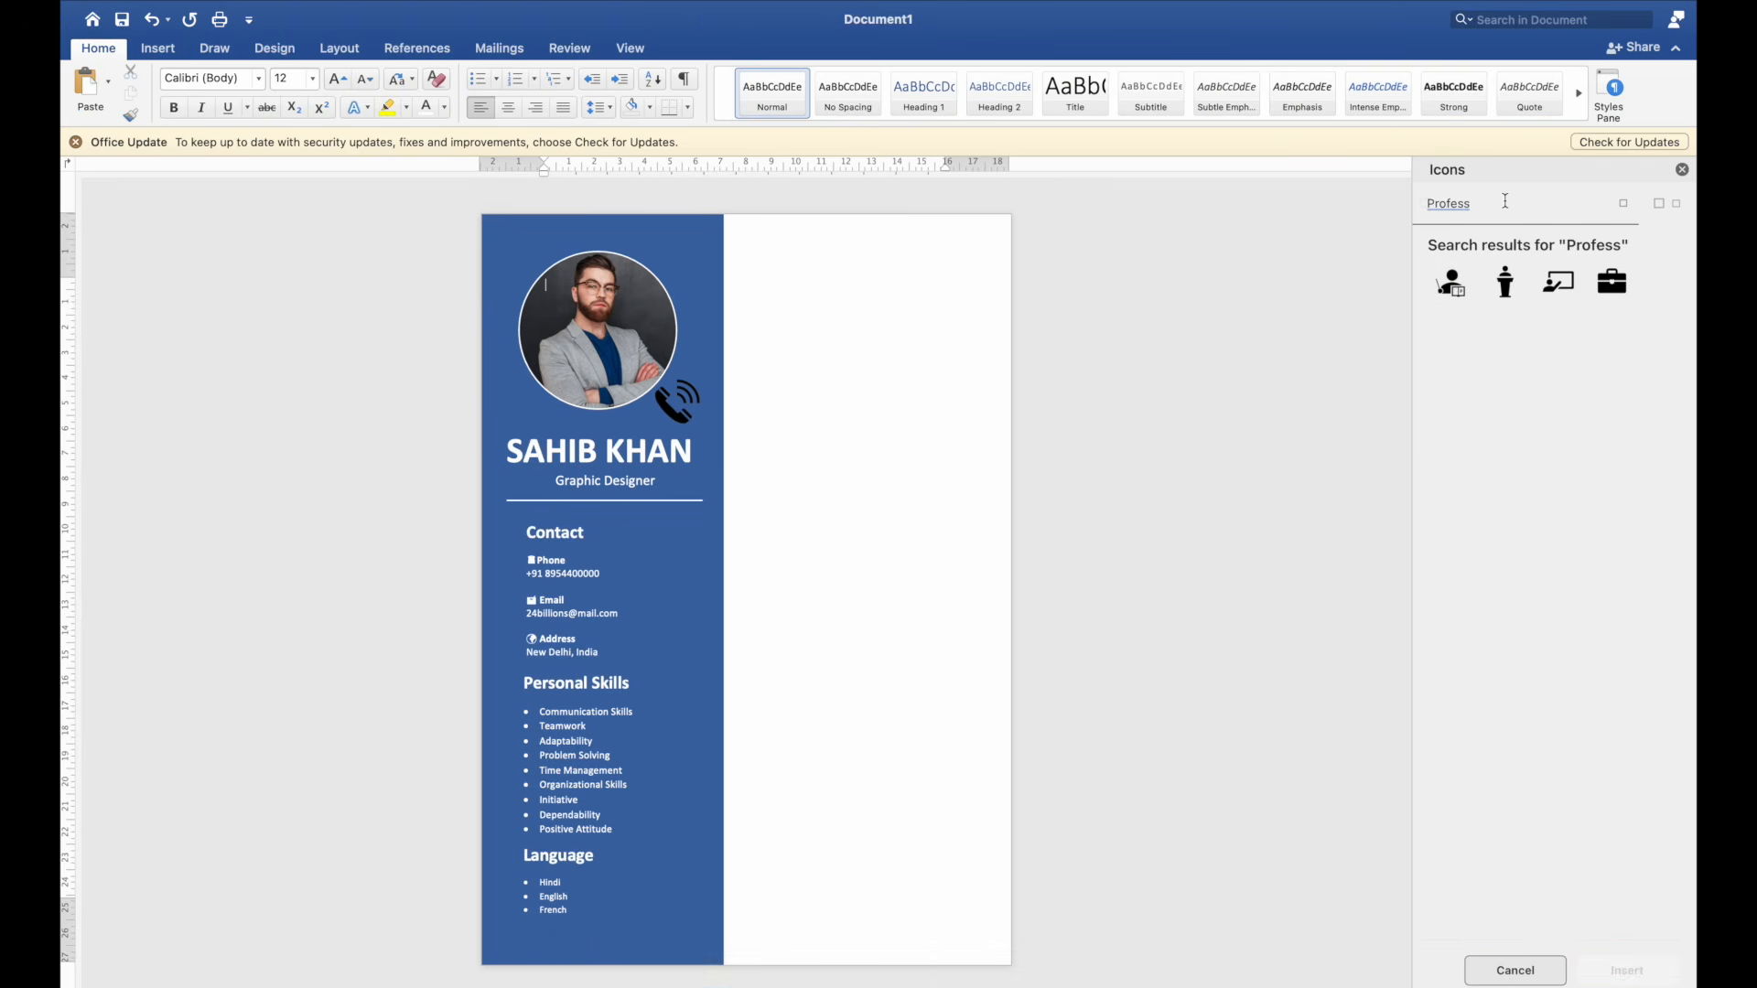
Step: Search the icon library for "work" and insert the icon of a person in suit and tie
click(1505, 201)
text(per)
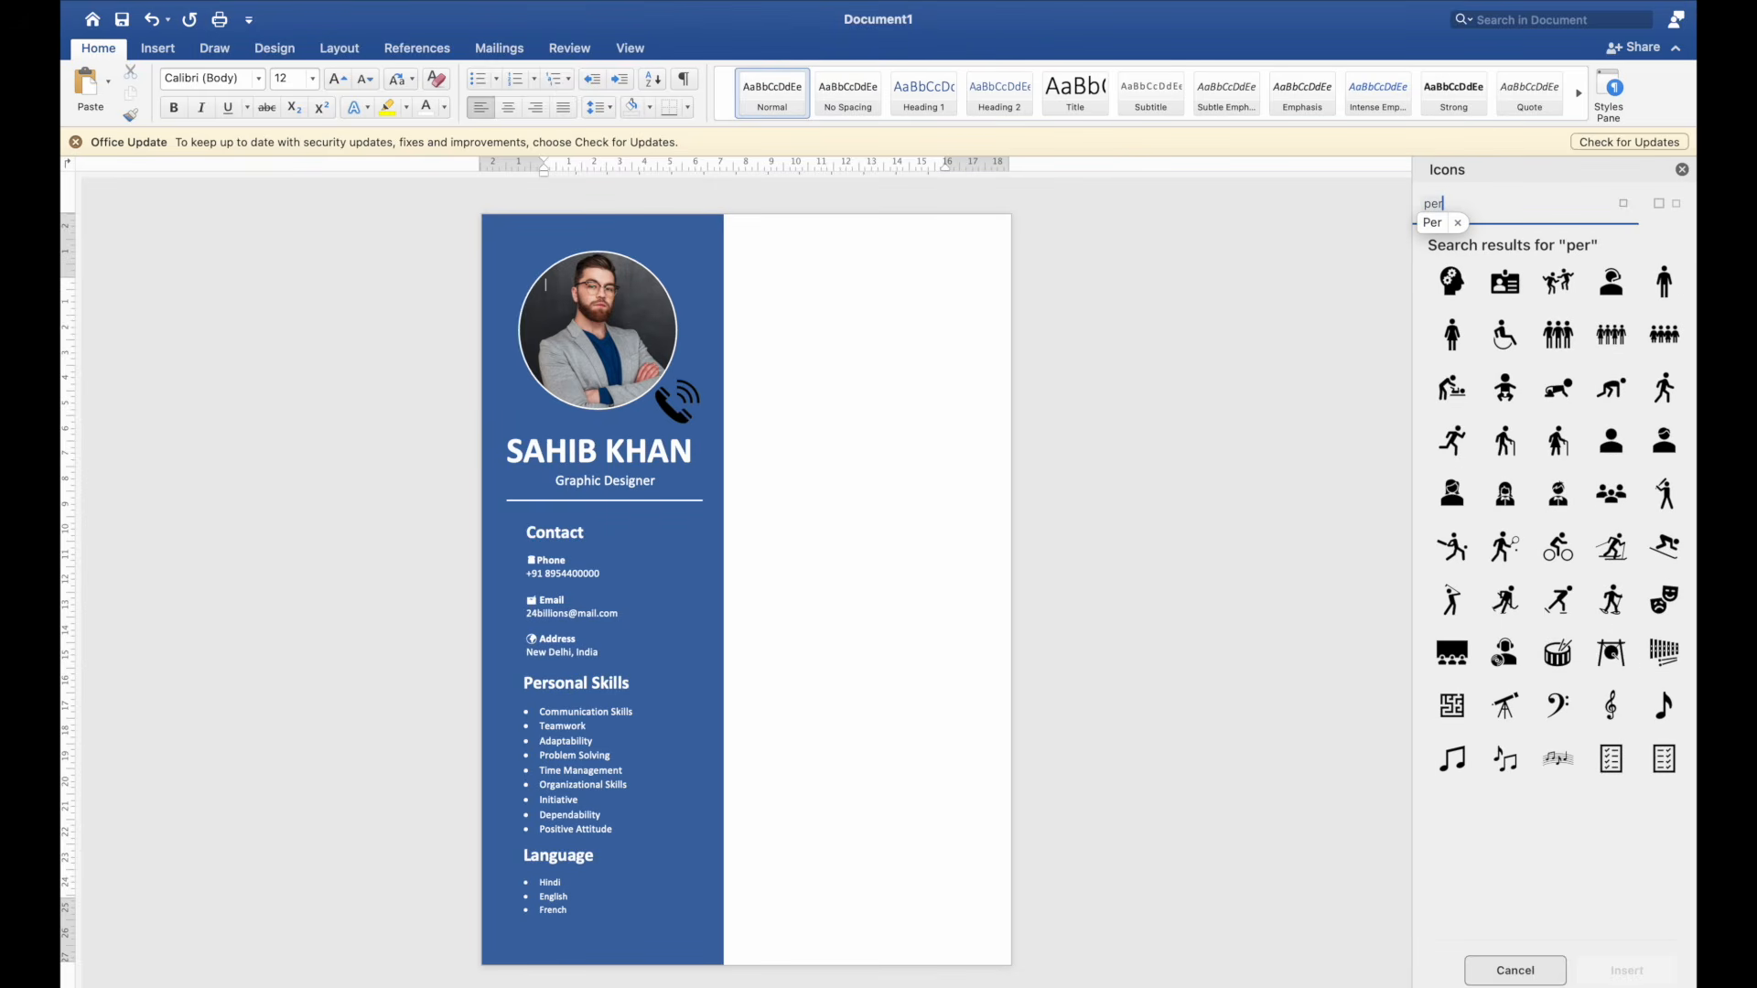
text(so)
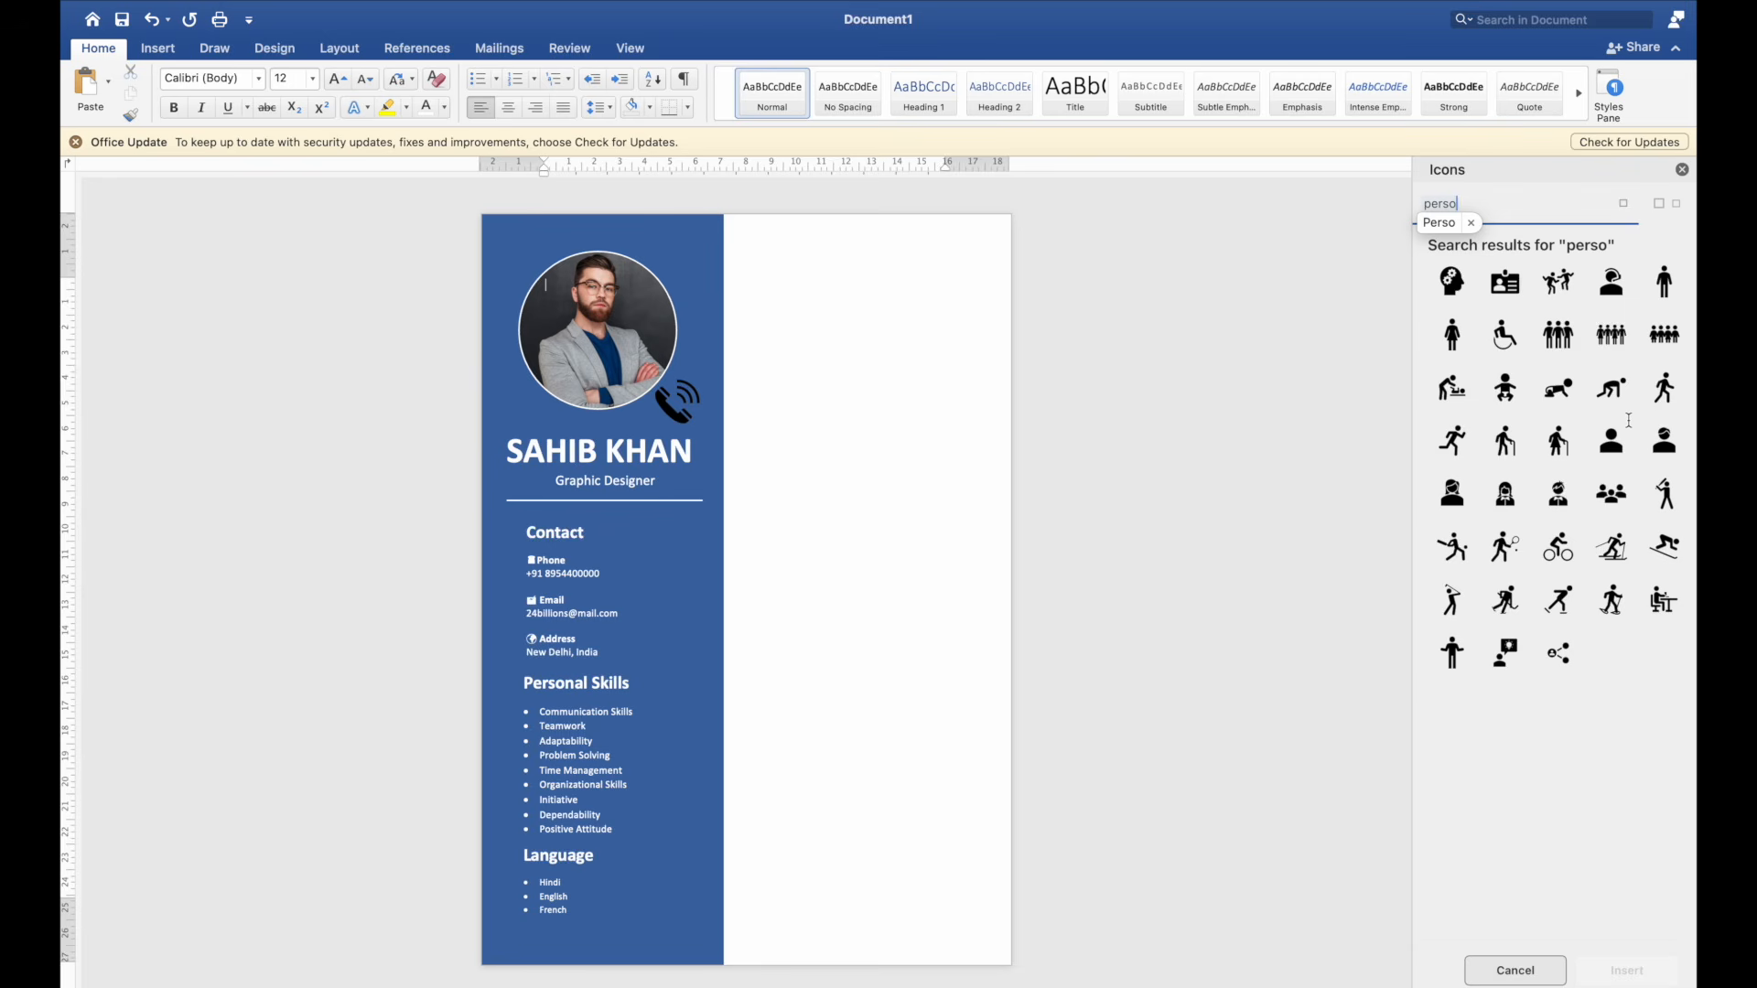
key(BackSpace)
key(BackSpace)
key(BackSpace)
key(BackSpace)
key(BackSpace)
text(work)
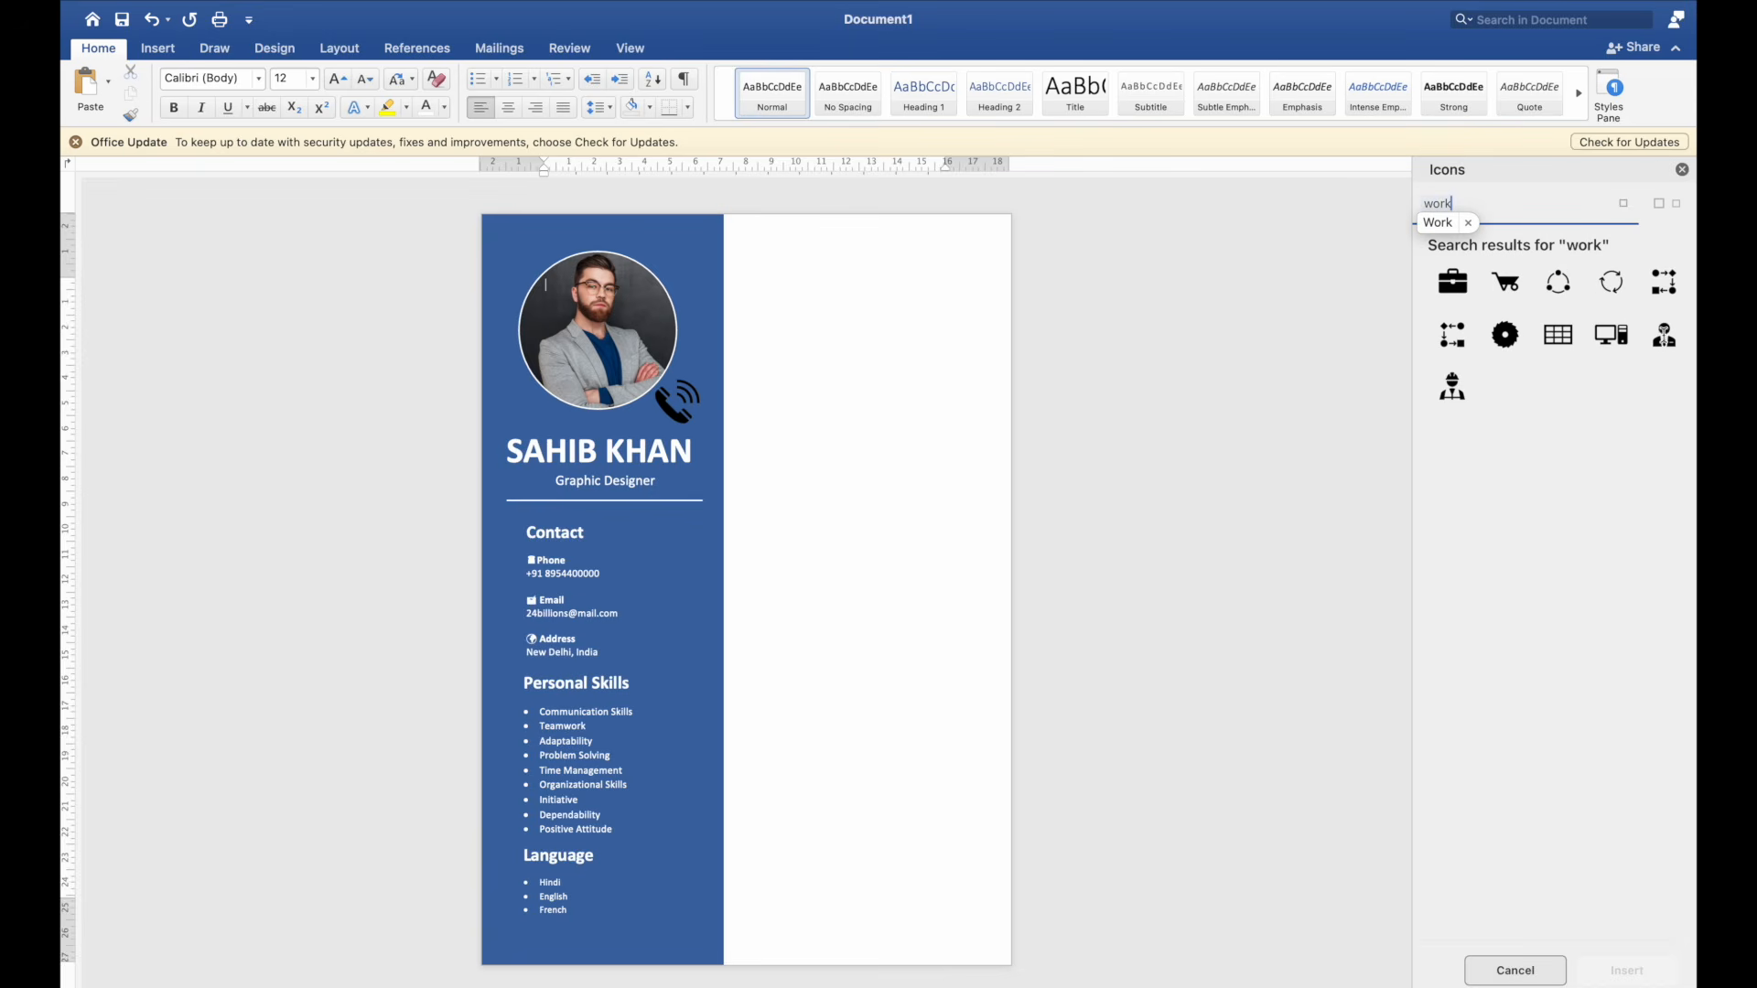
click(1663, 335)
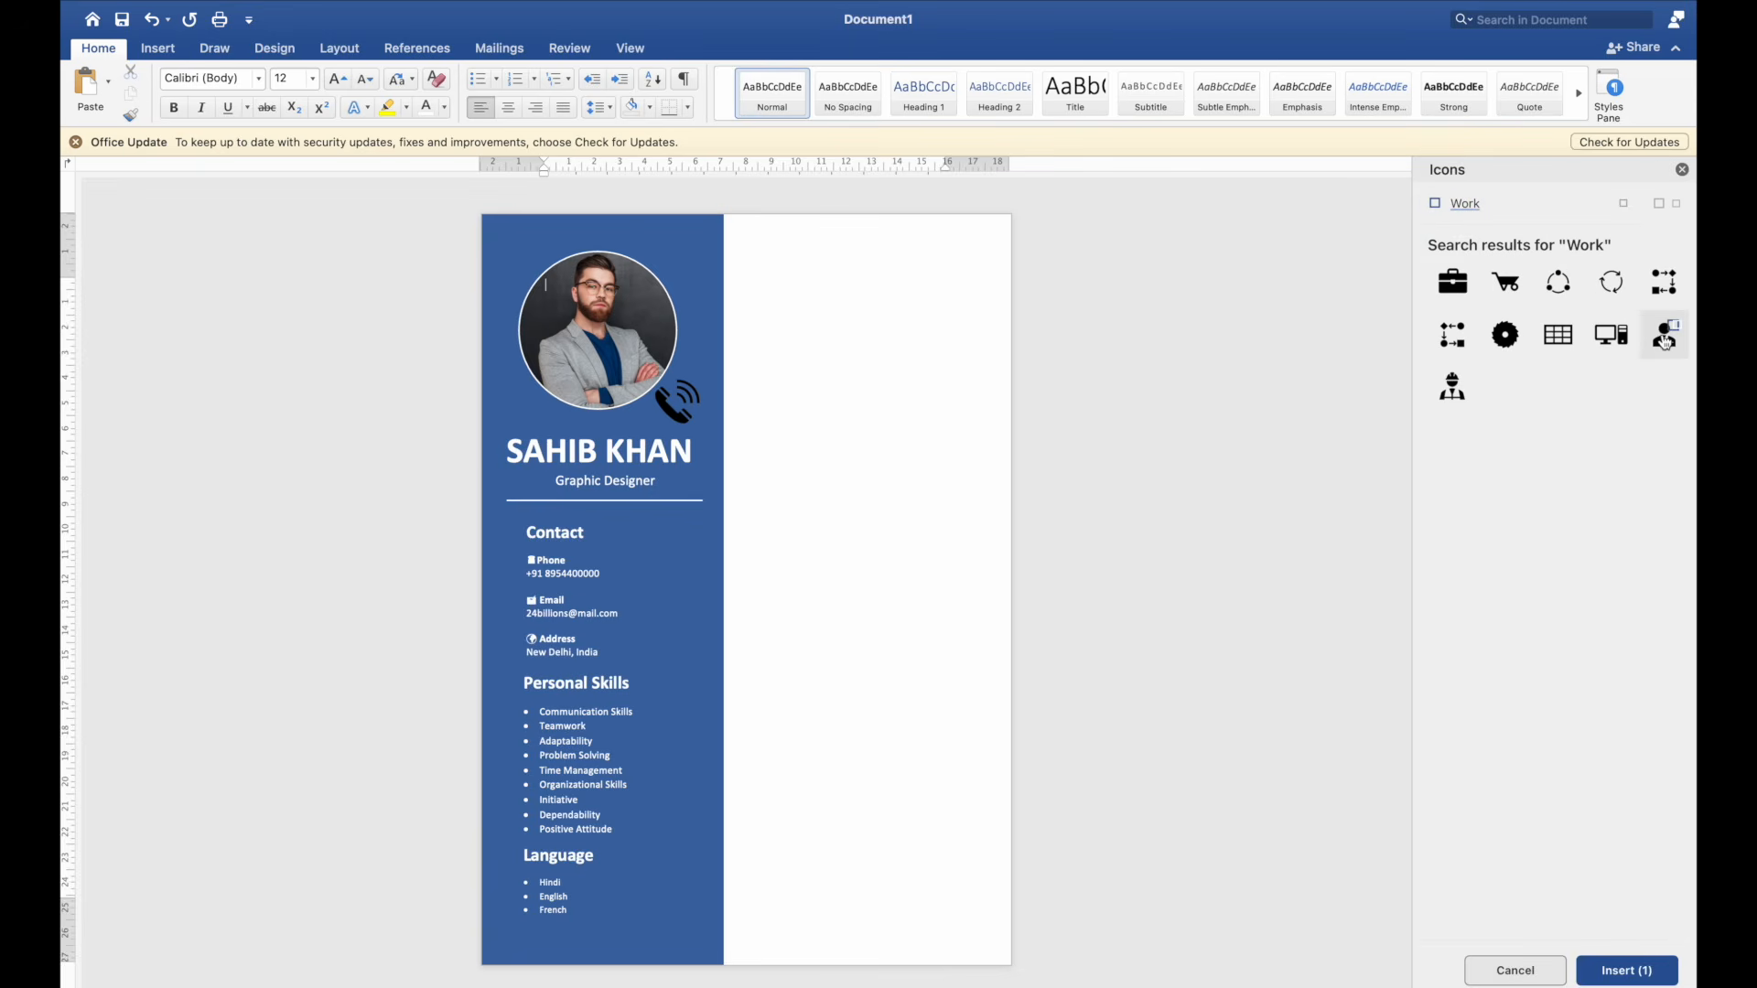
click(1621, 969)
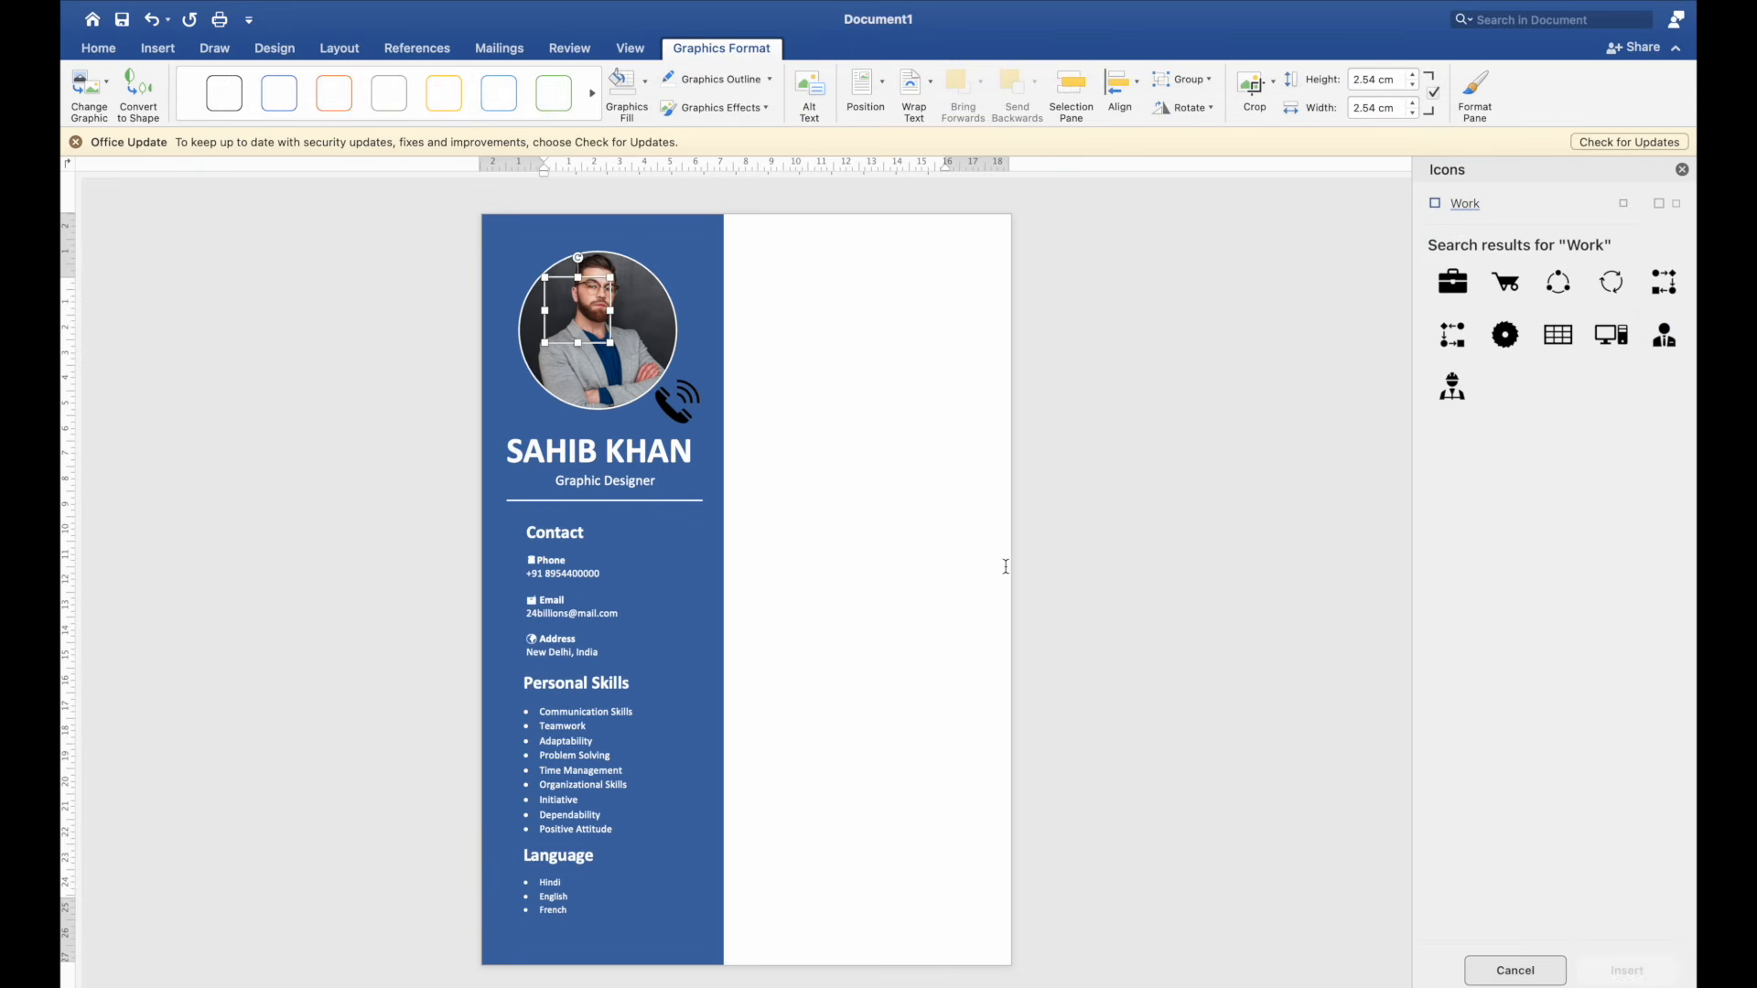
Step: Set the suited-person icon's wrapping to In Front of Text and move it beside the phone icon at the sidebar's edge
right_click(578, 283)
mouse_move(695, 547)
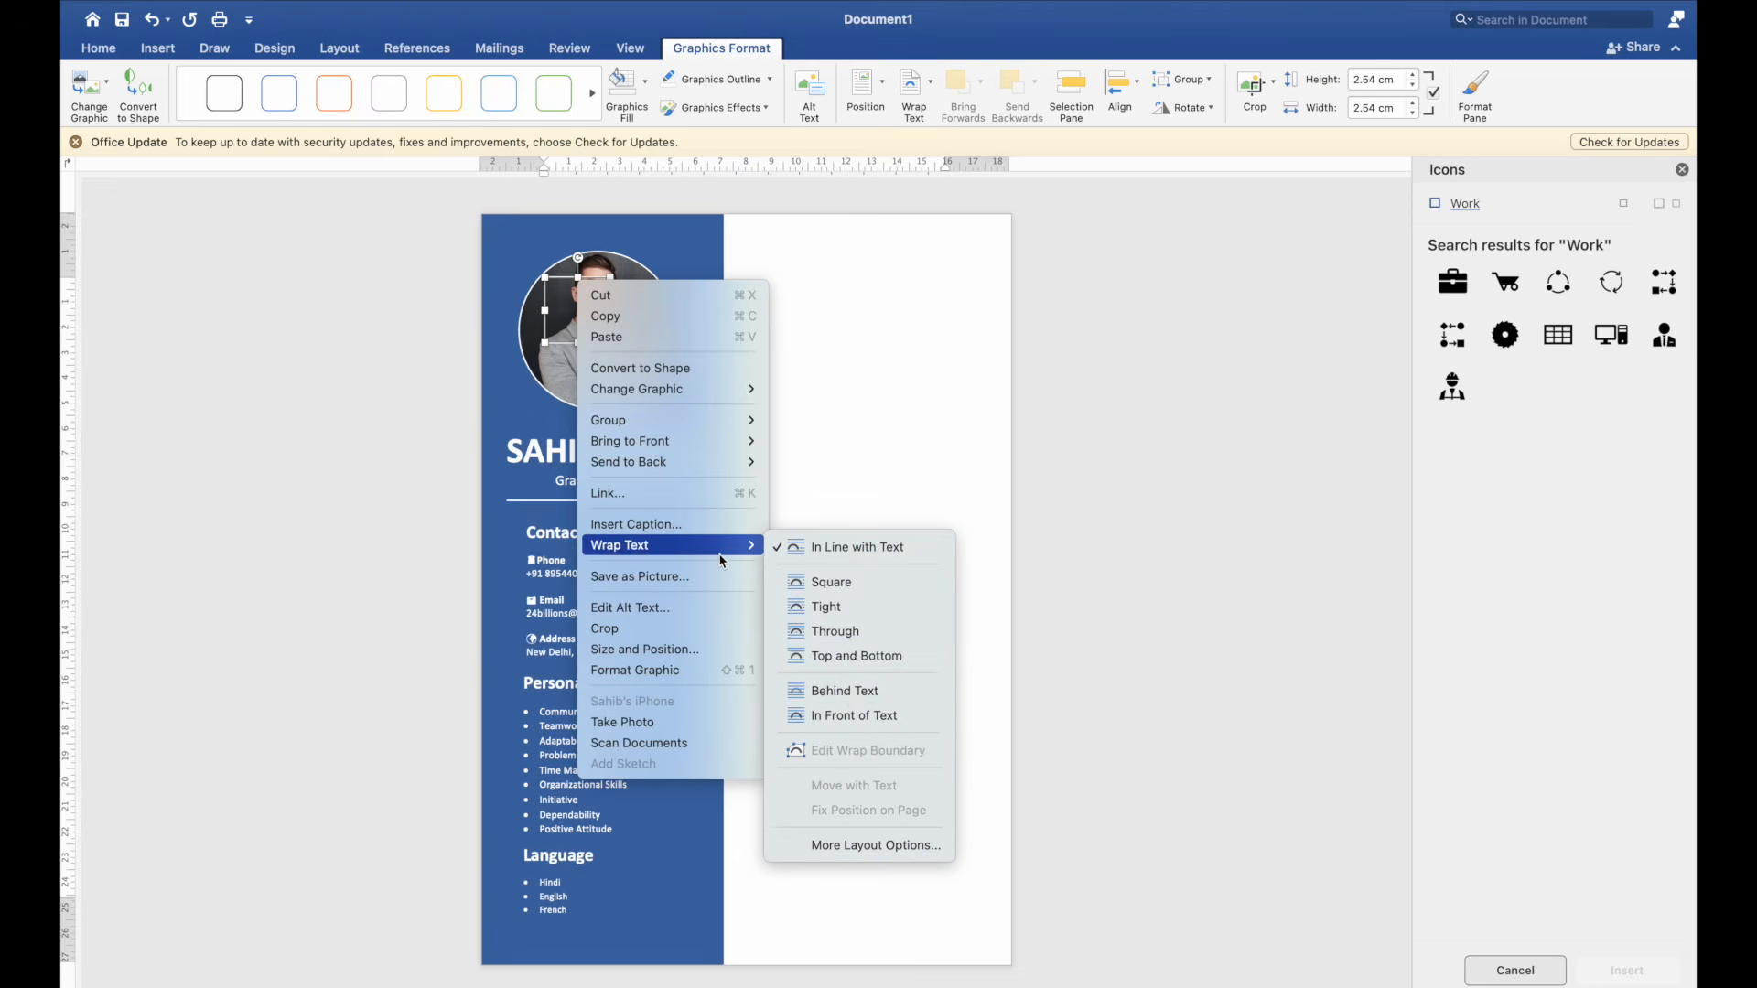
click(844, 716)
drag(695, 424, 738, 447)
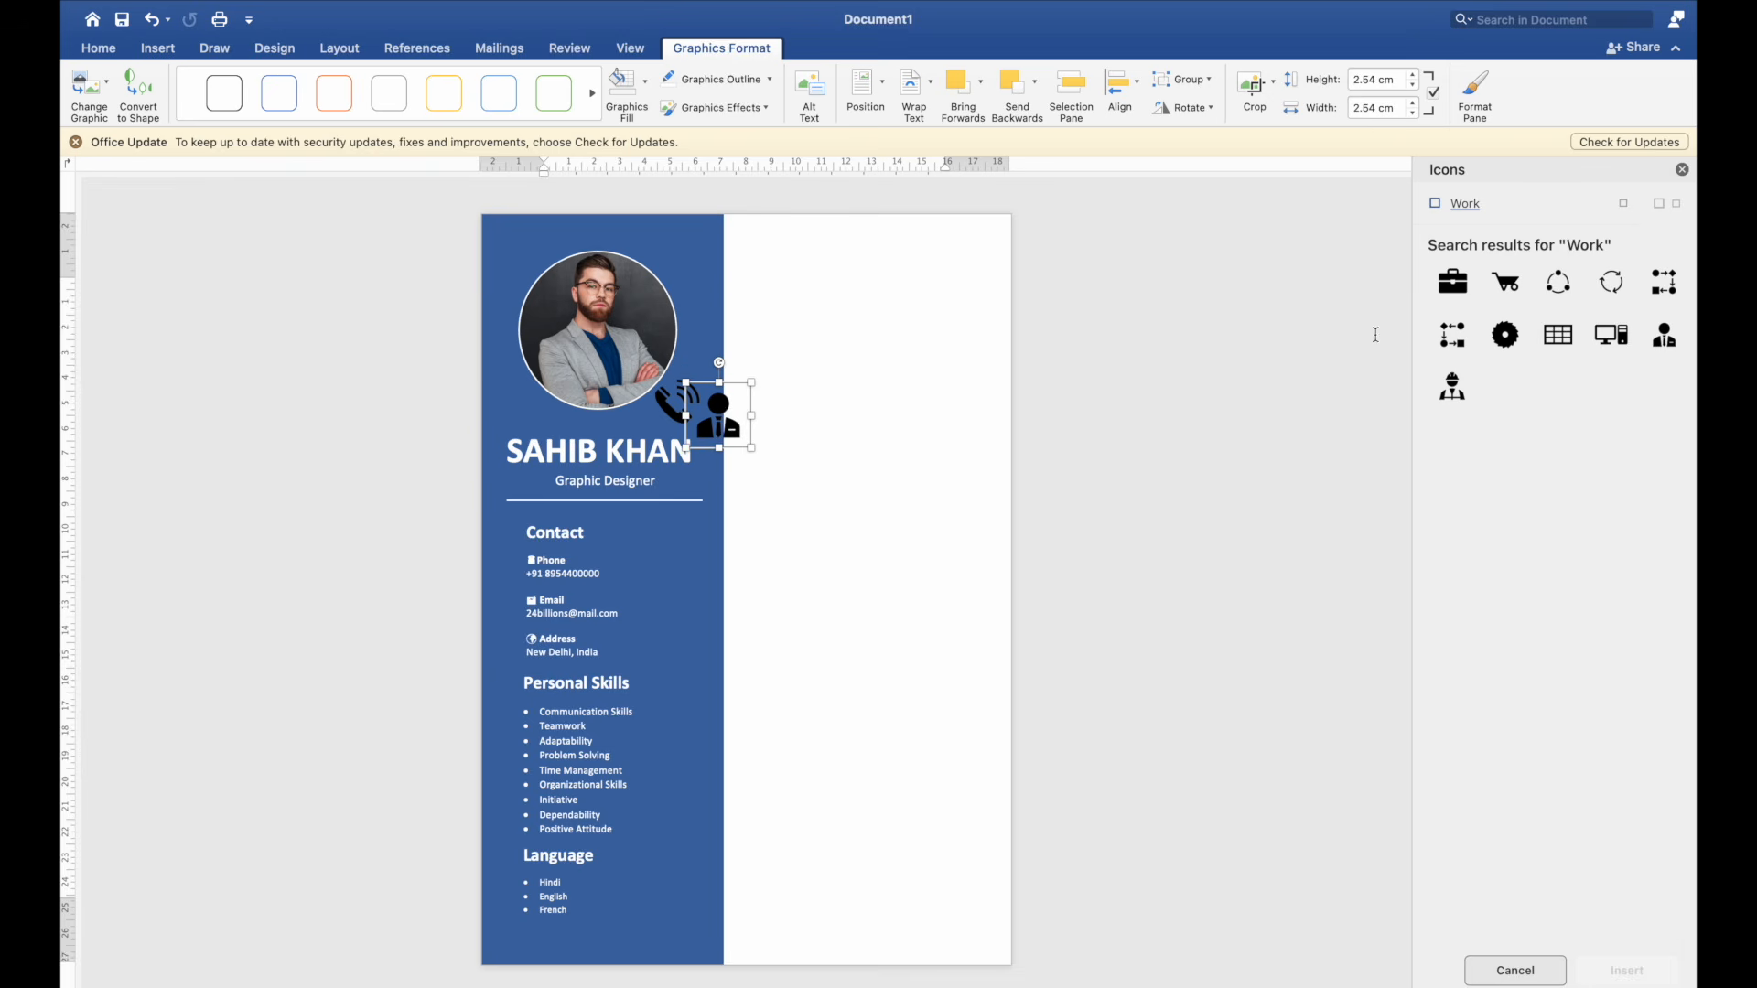
Step: Search the icon library for "langu" and insert the solid speech bubble icon
click(1433, 207)
text(lang)
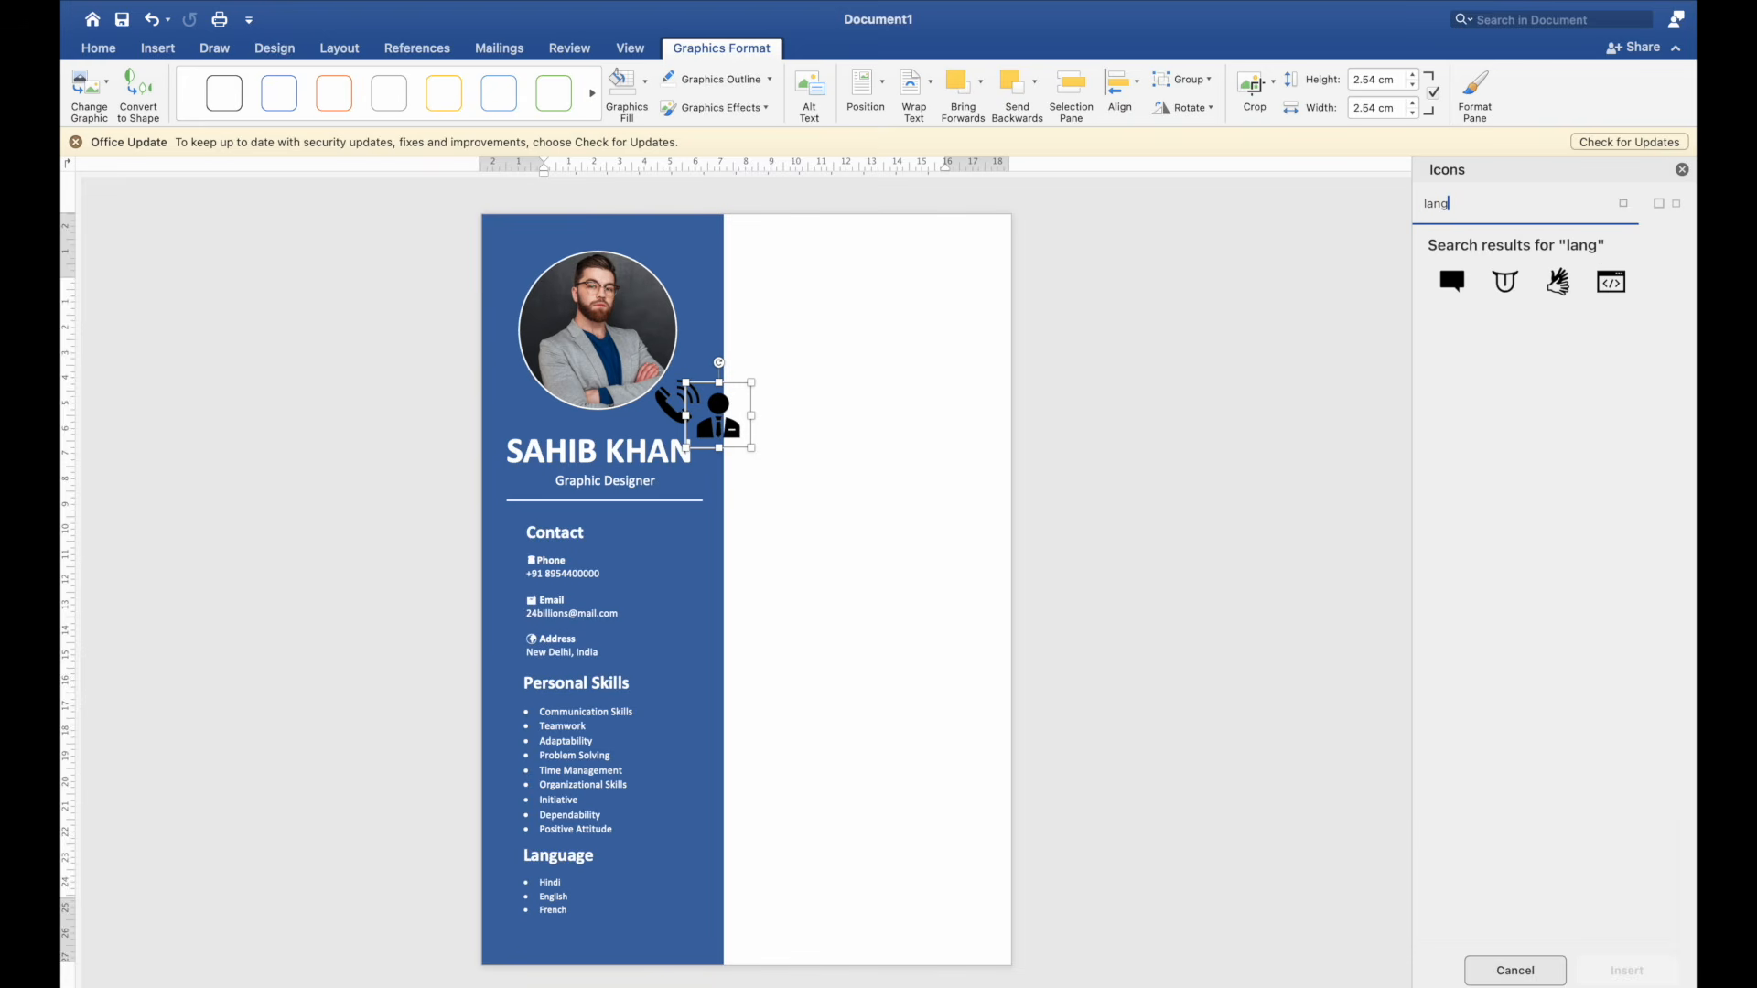
text(u)
click(1455, 284)
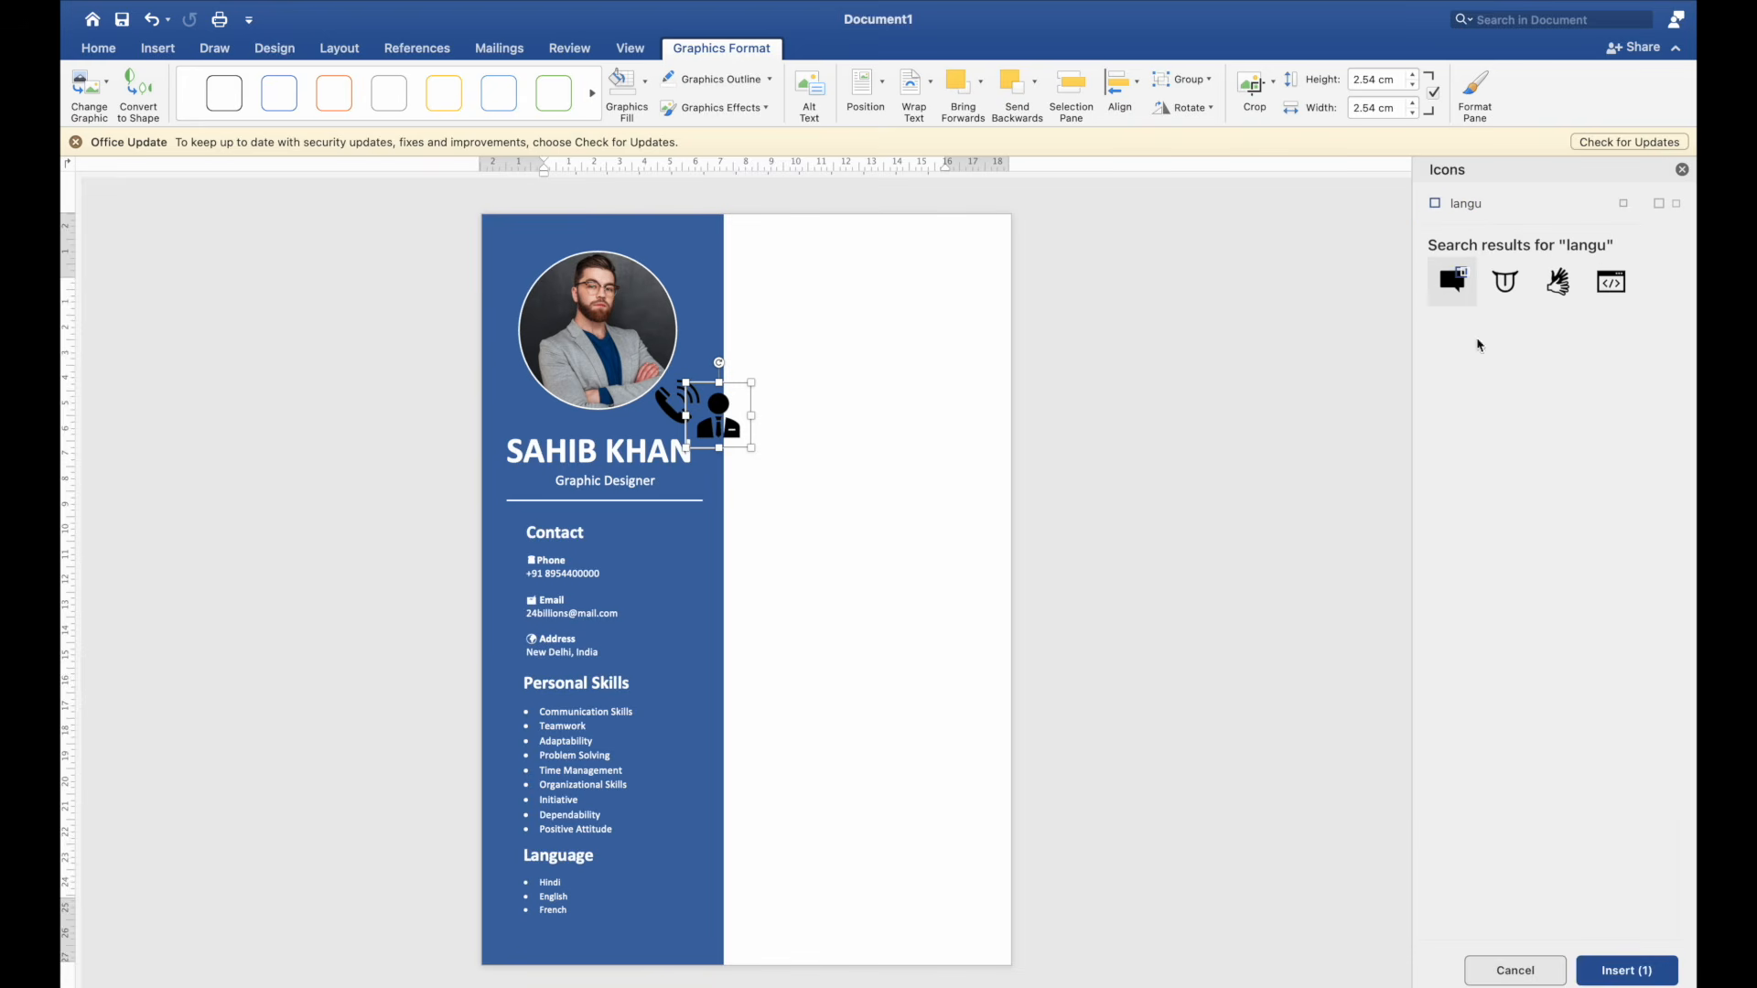
click(1640, 980)
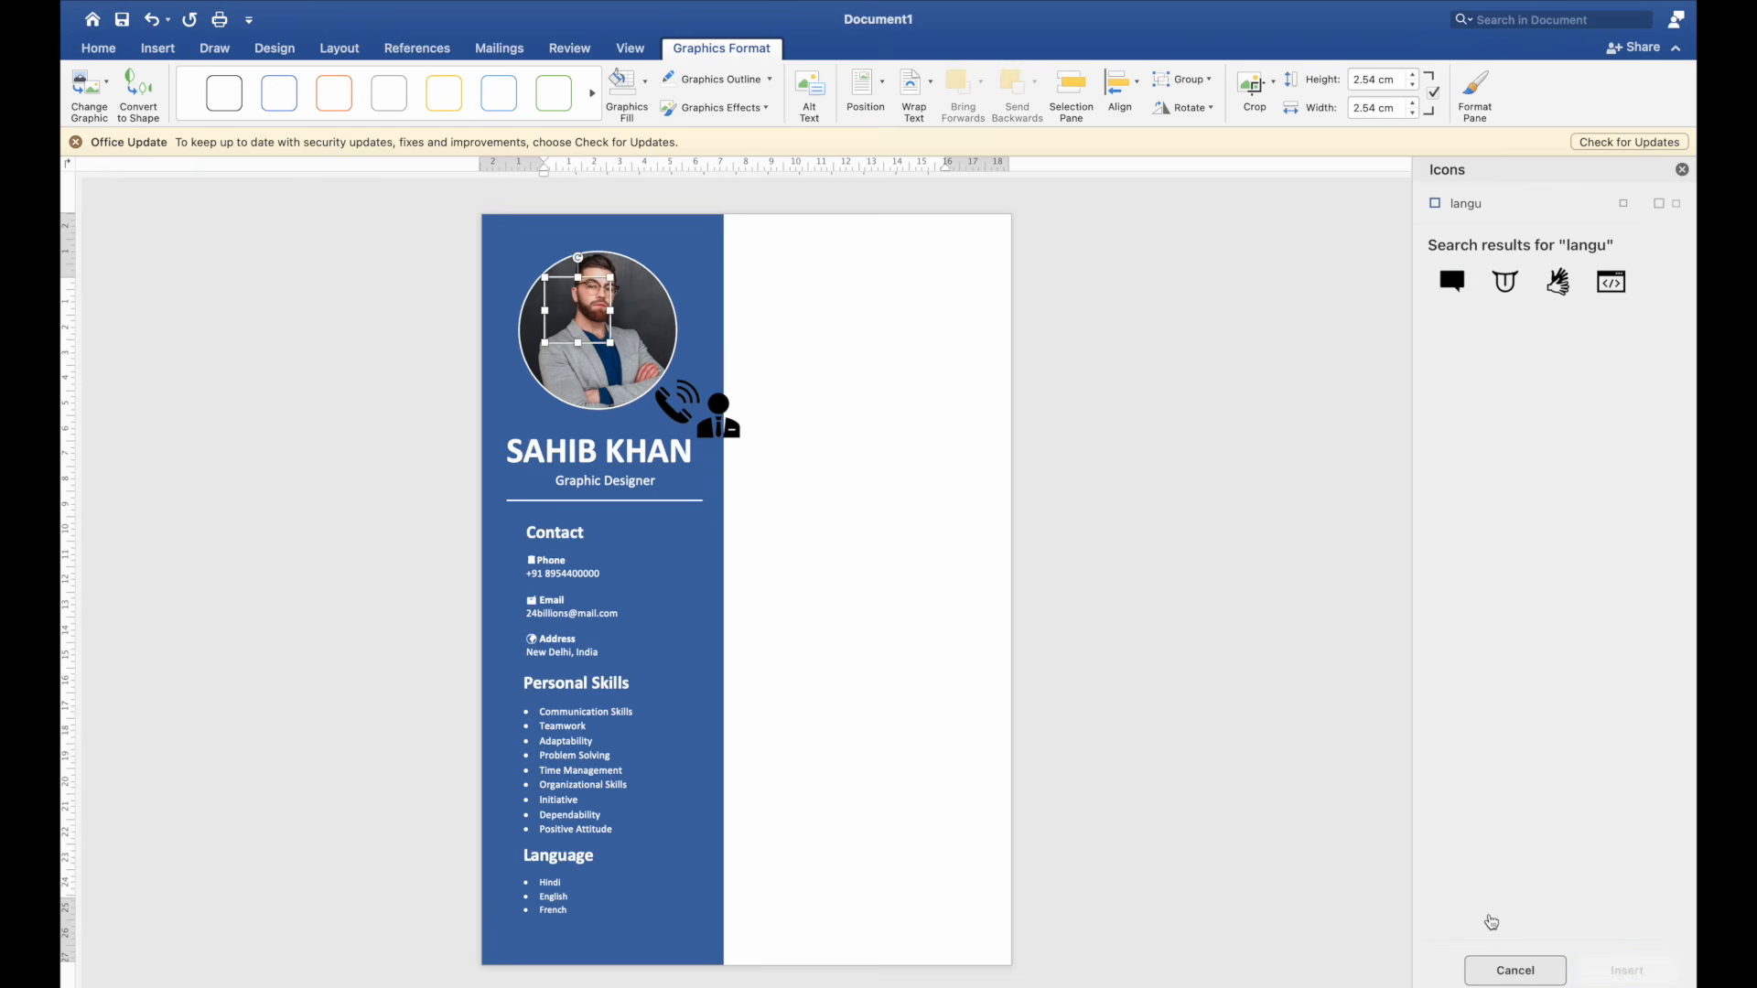
Step: Set the speech bubble icon's text wrapping to In Front of Text
right_click(581, 283)
mouse_move(752, 448)
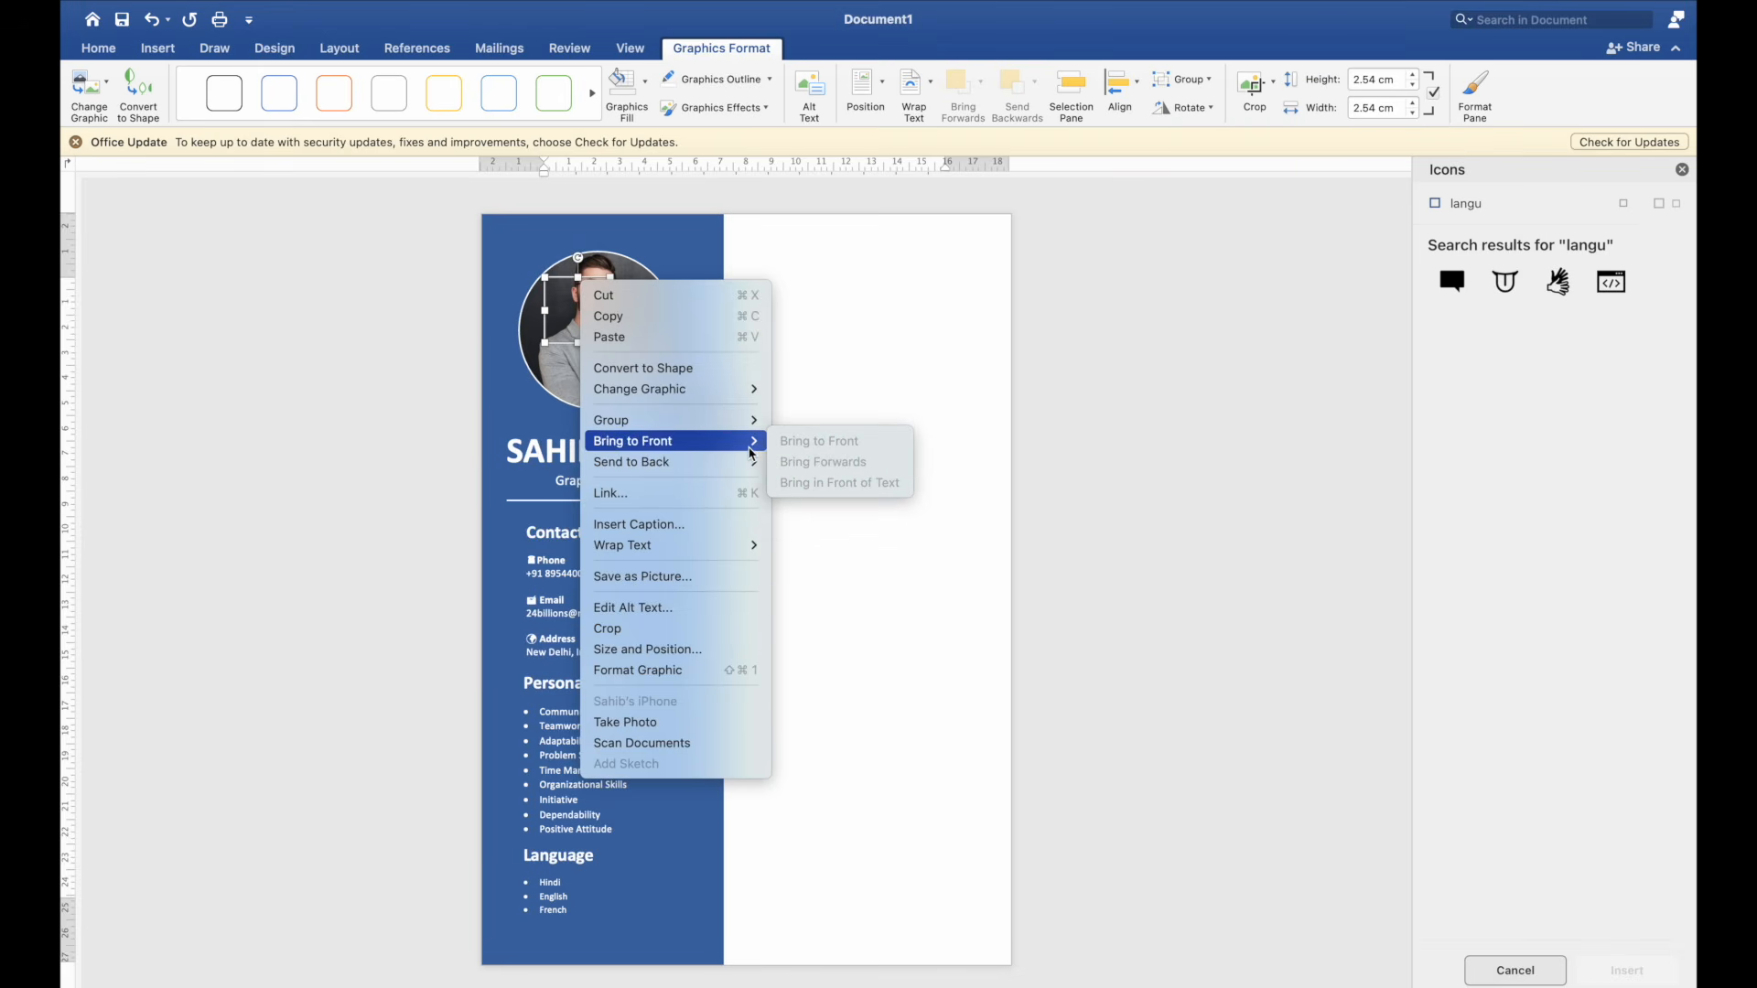
mouse_move(732, 546)
click(840, 719)
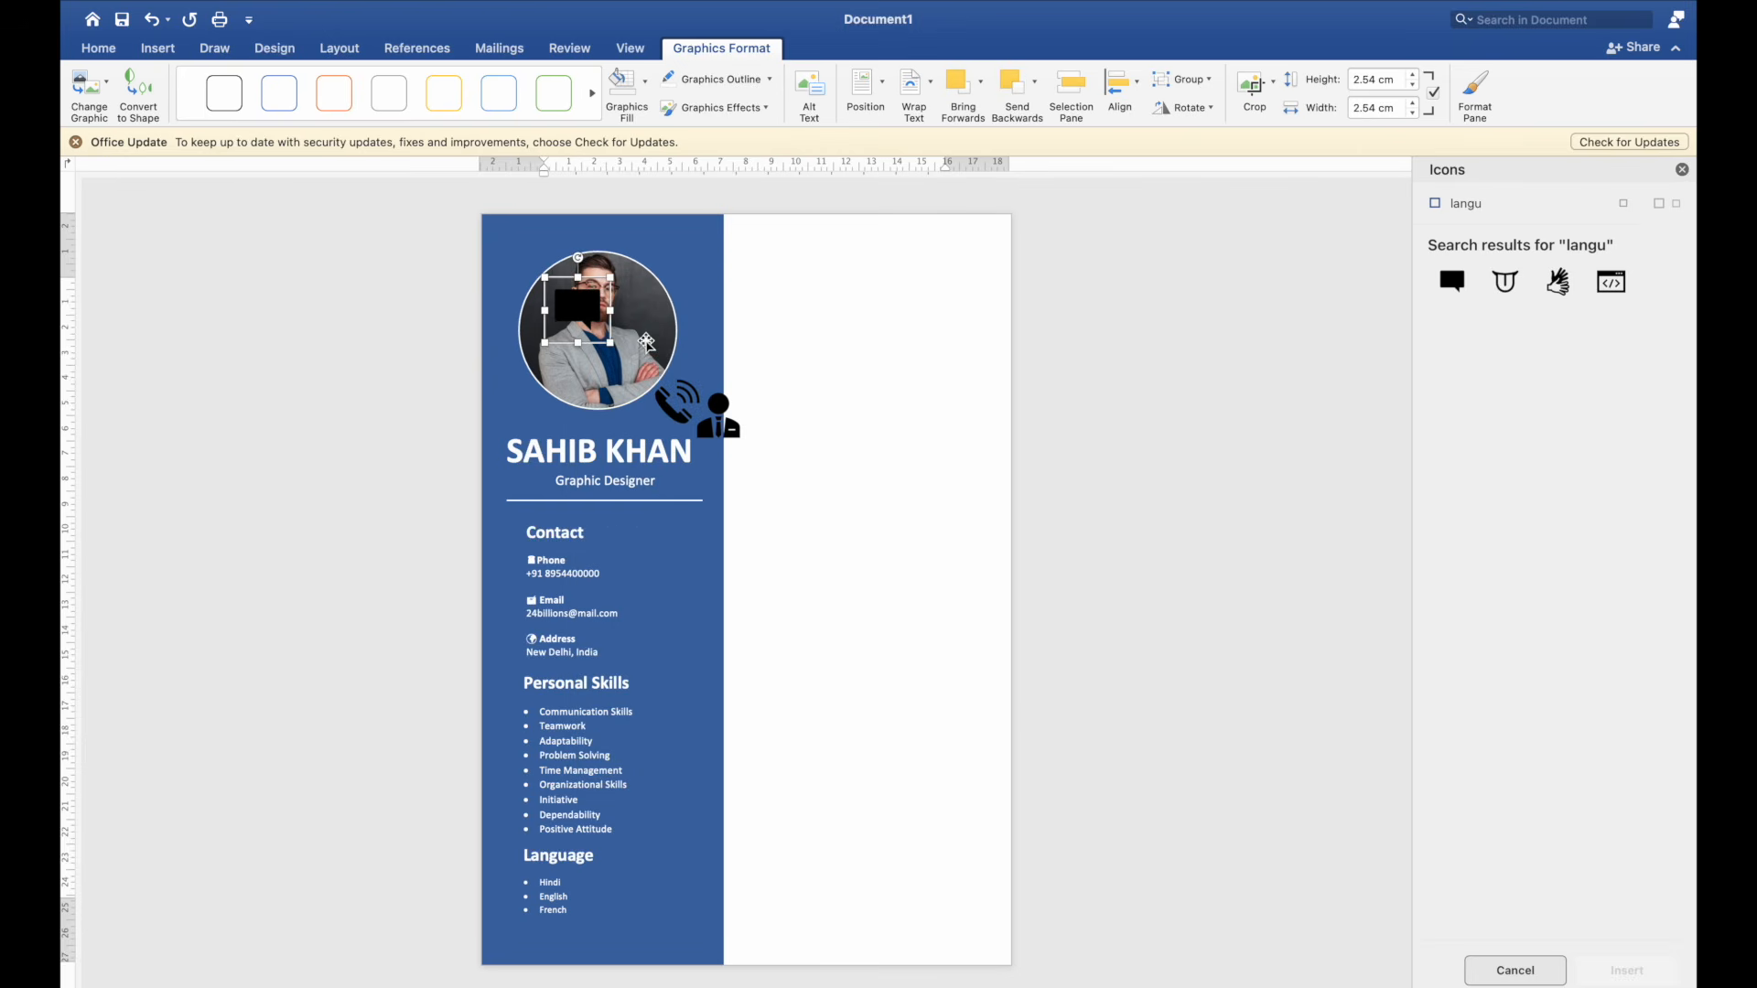
Step: Select the speech bubble, person and phone icons together and set their height to 0.90 cm
shift+click(718, 417)
shift+click(666, 403)
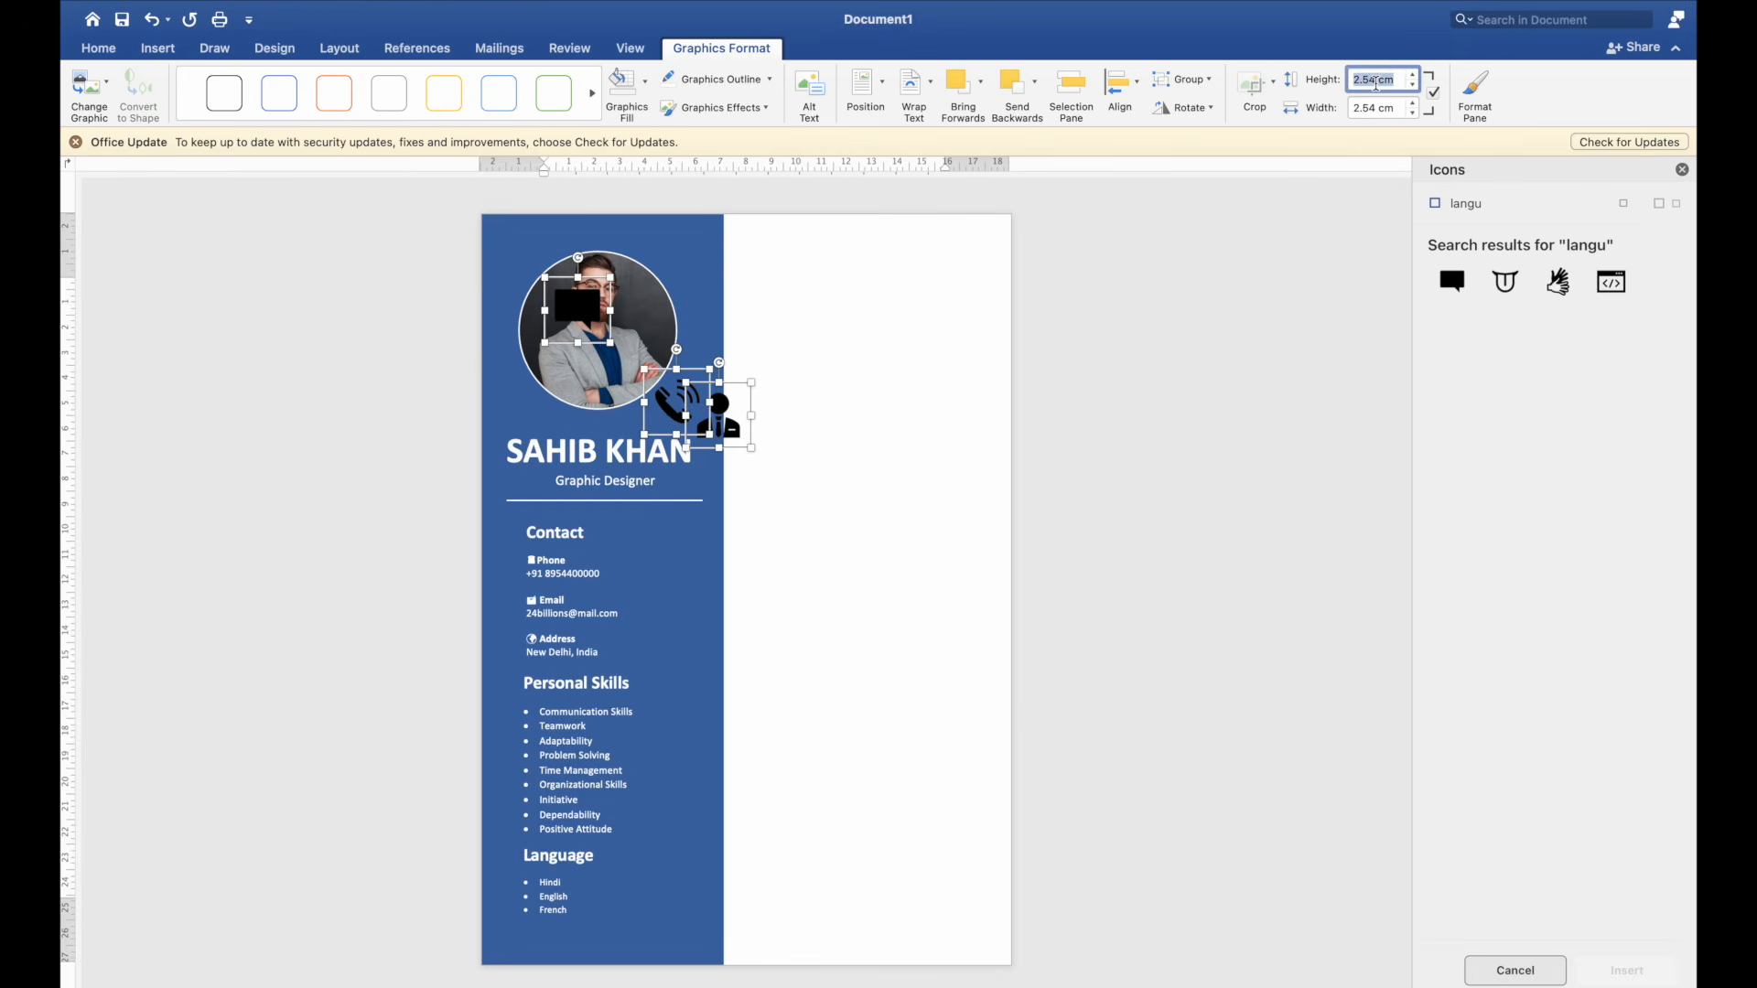
key(BackSpace)
text(.90)
key(Return)
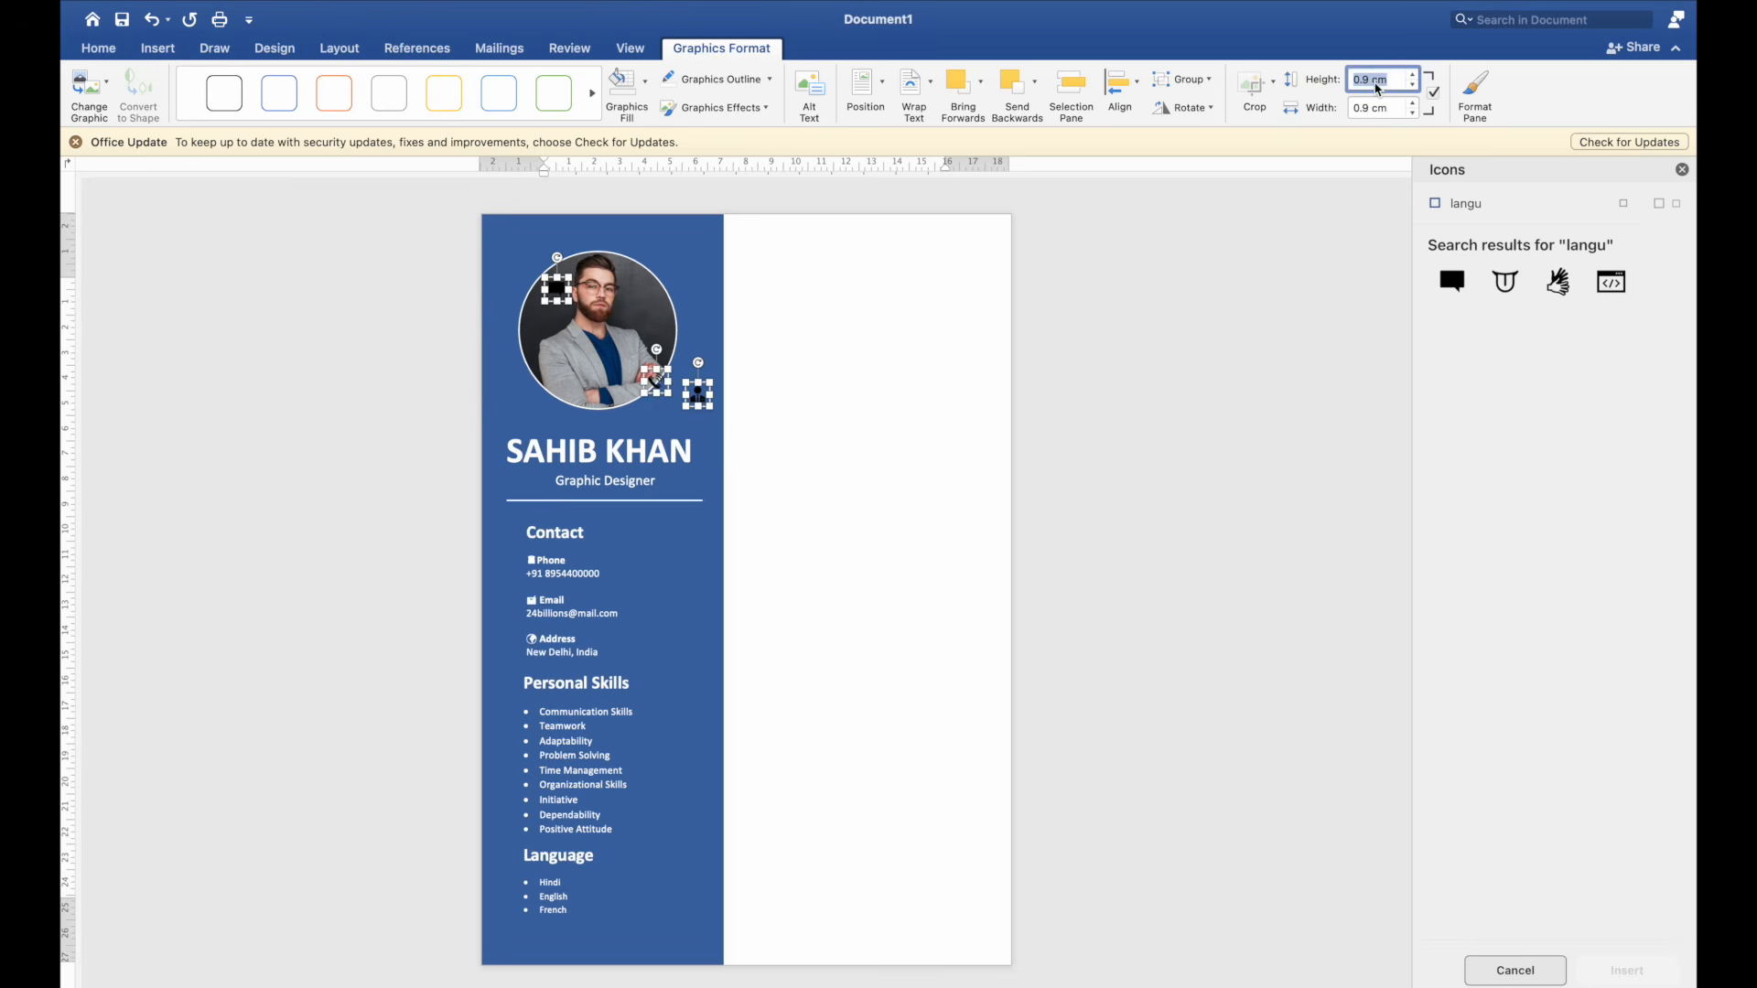
Step: Place the person icon before the "Personal Skills" heading, the speech bubble before "Language" and the phone before "Contact"
click(699, 393)
drag(699, 392, 517, 693)
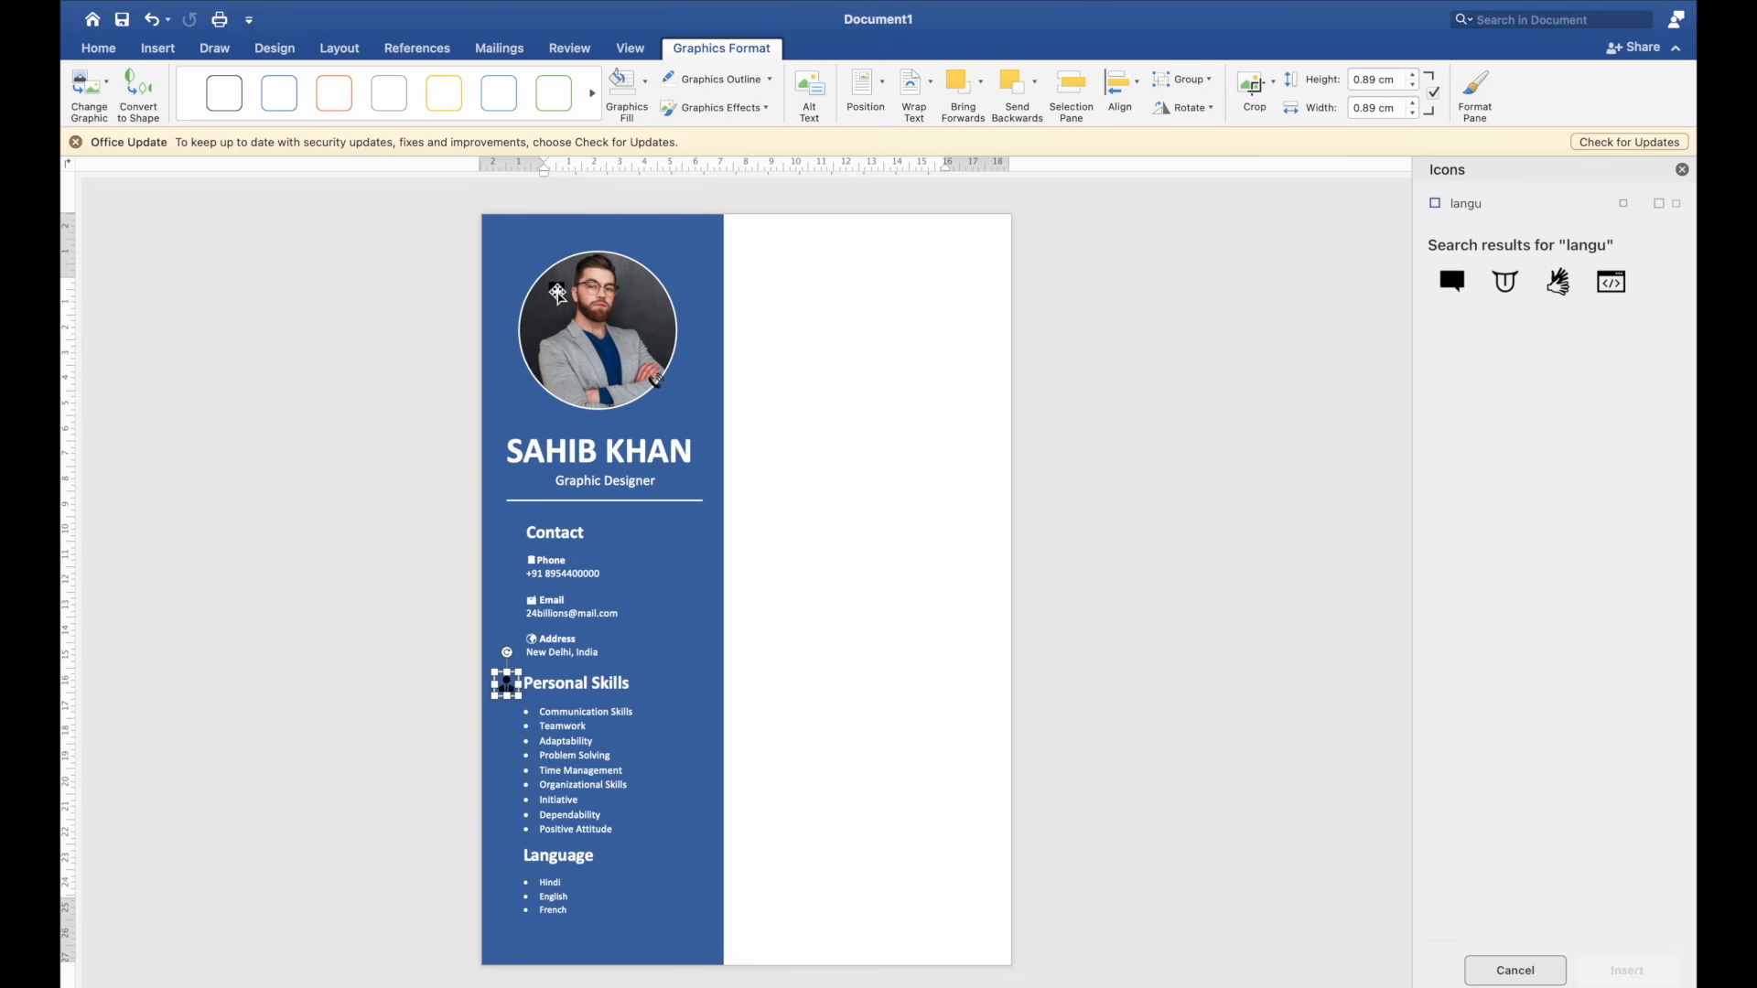
drag(557, 293, 509, 856)
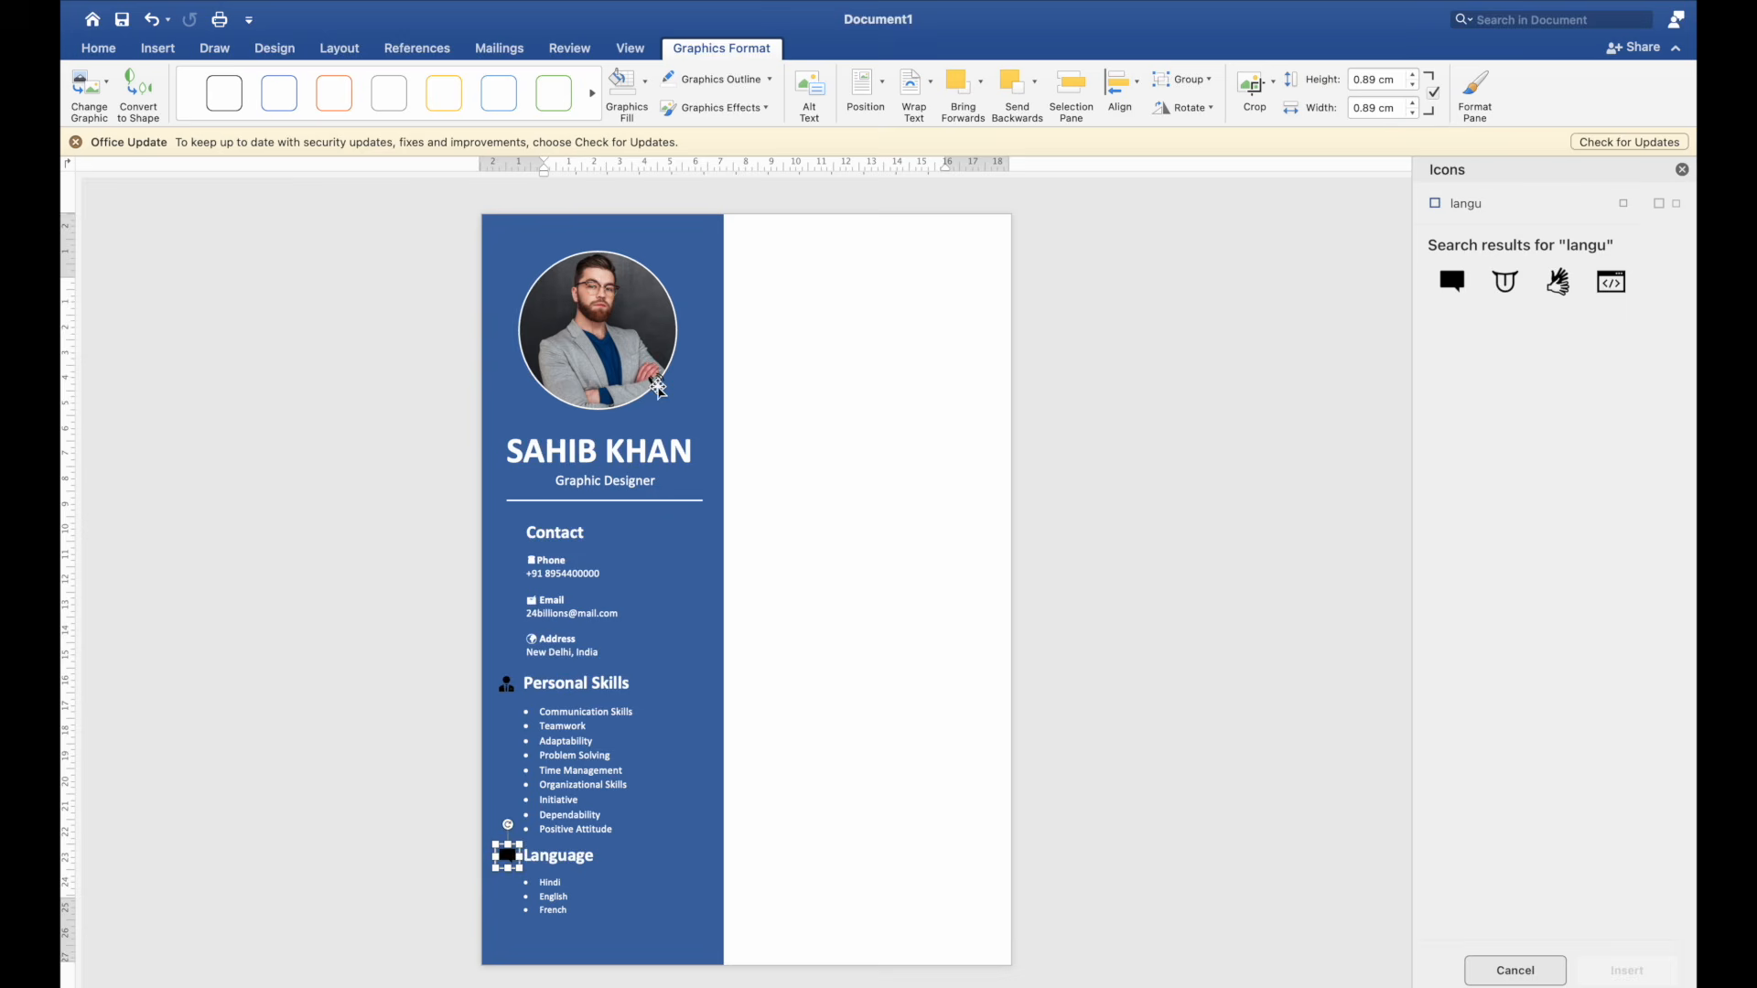
drag(659, 387, 515, 540)
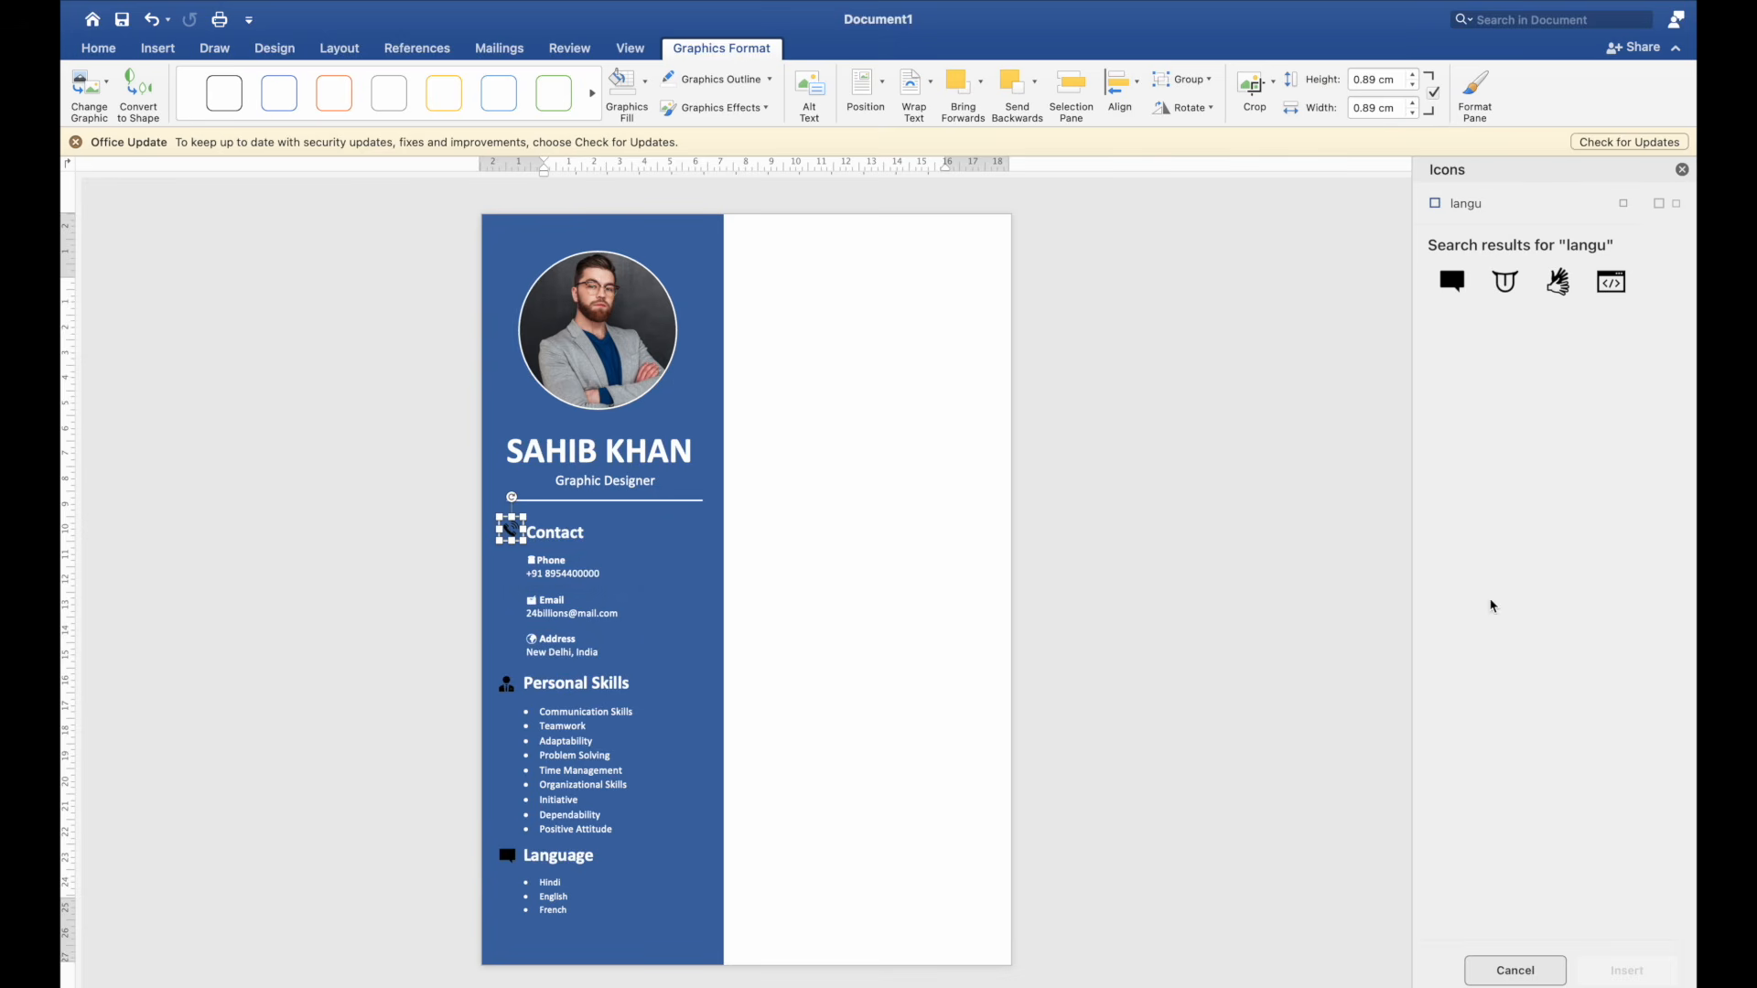
Step: Close the icon library and nudge the phone and person icons vertically to line up with the "Contact" and "Personal Skills" headings
click(1682, 171)
click(839, 628)
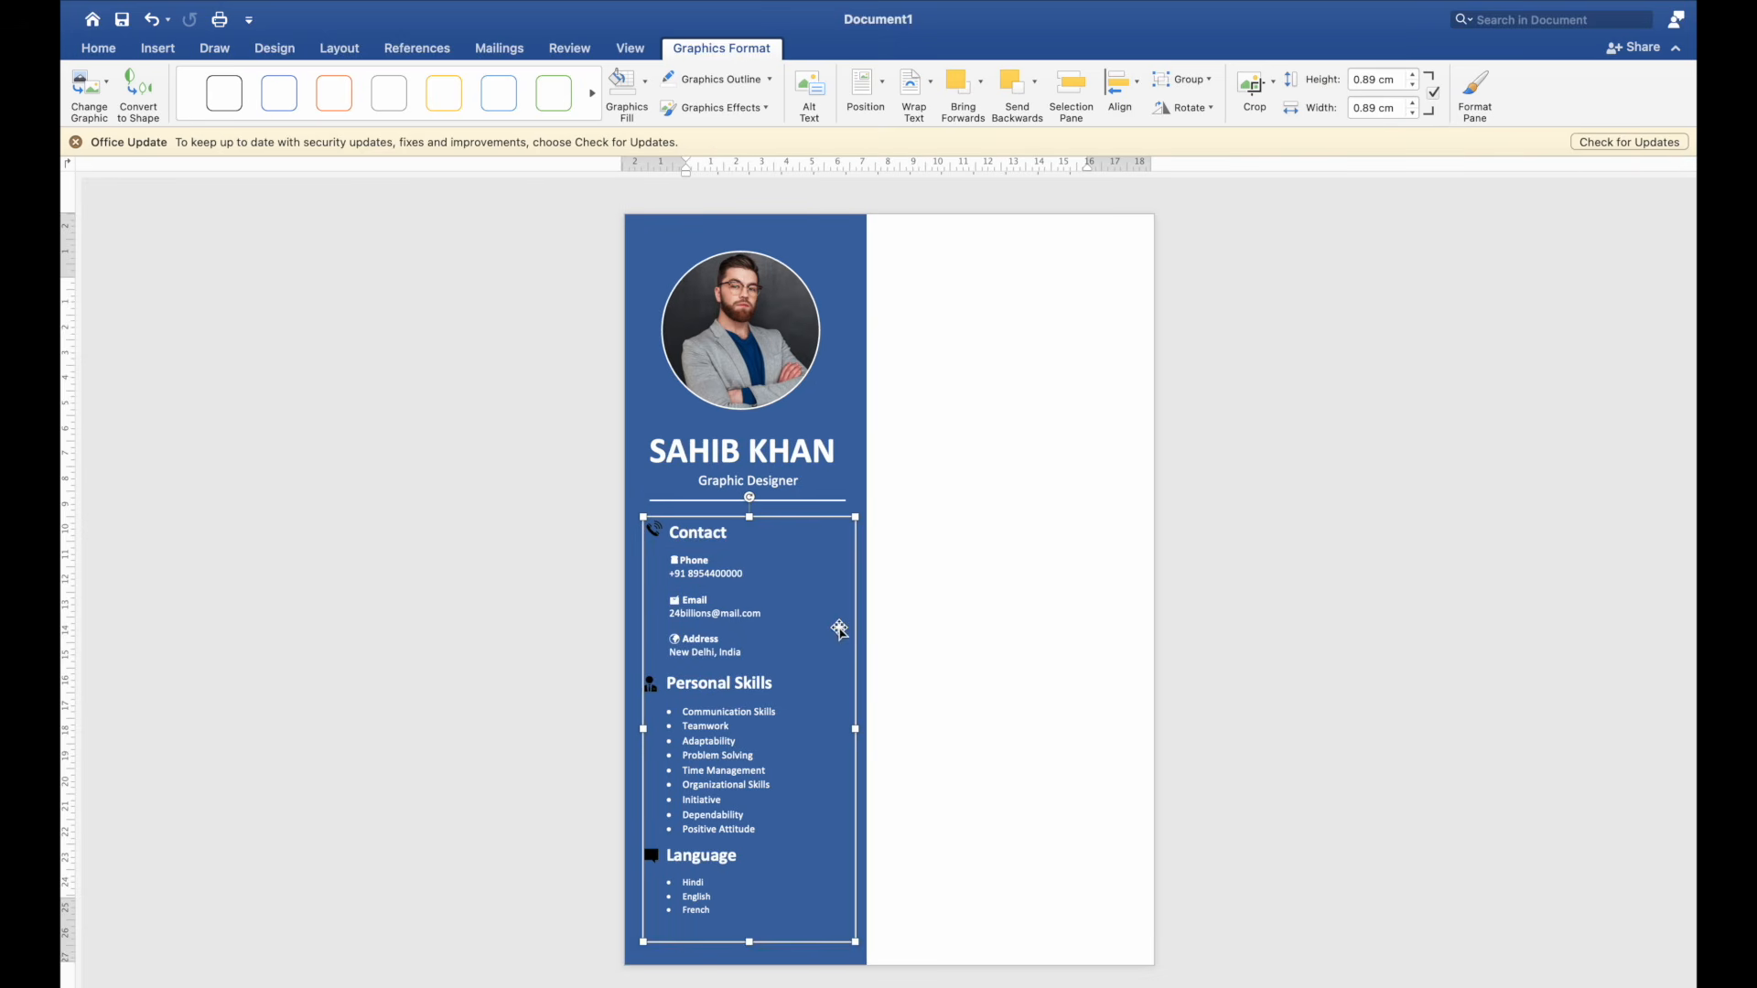
scroll(924, 565, up, 10)
scroll(925, 565, up, 5)
scroll(924, 565, down, 6)
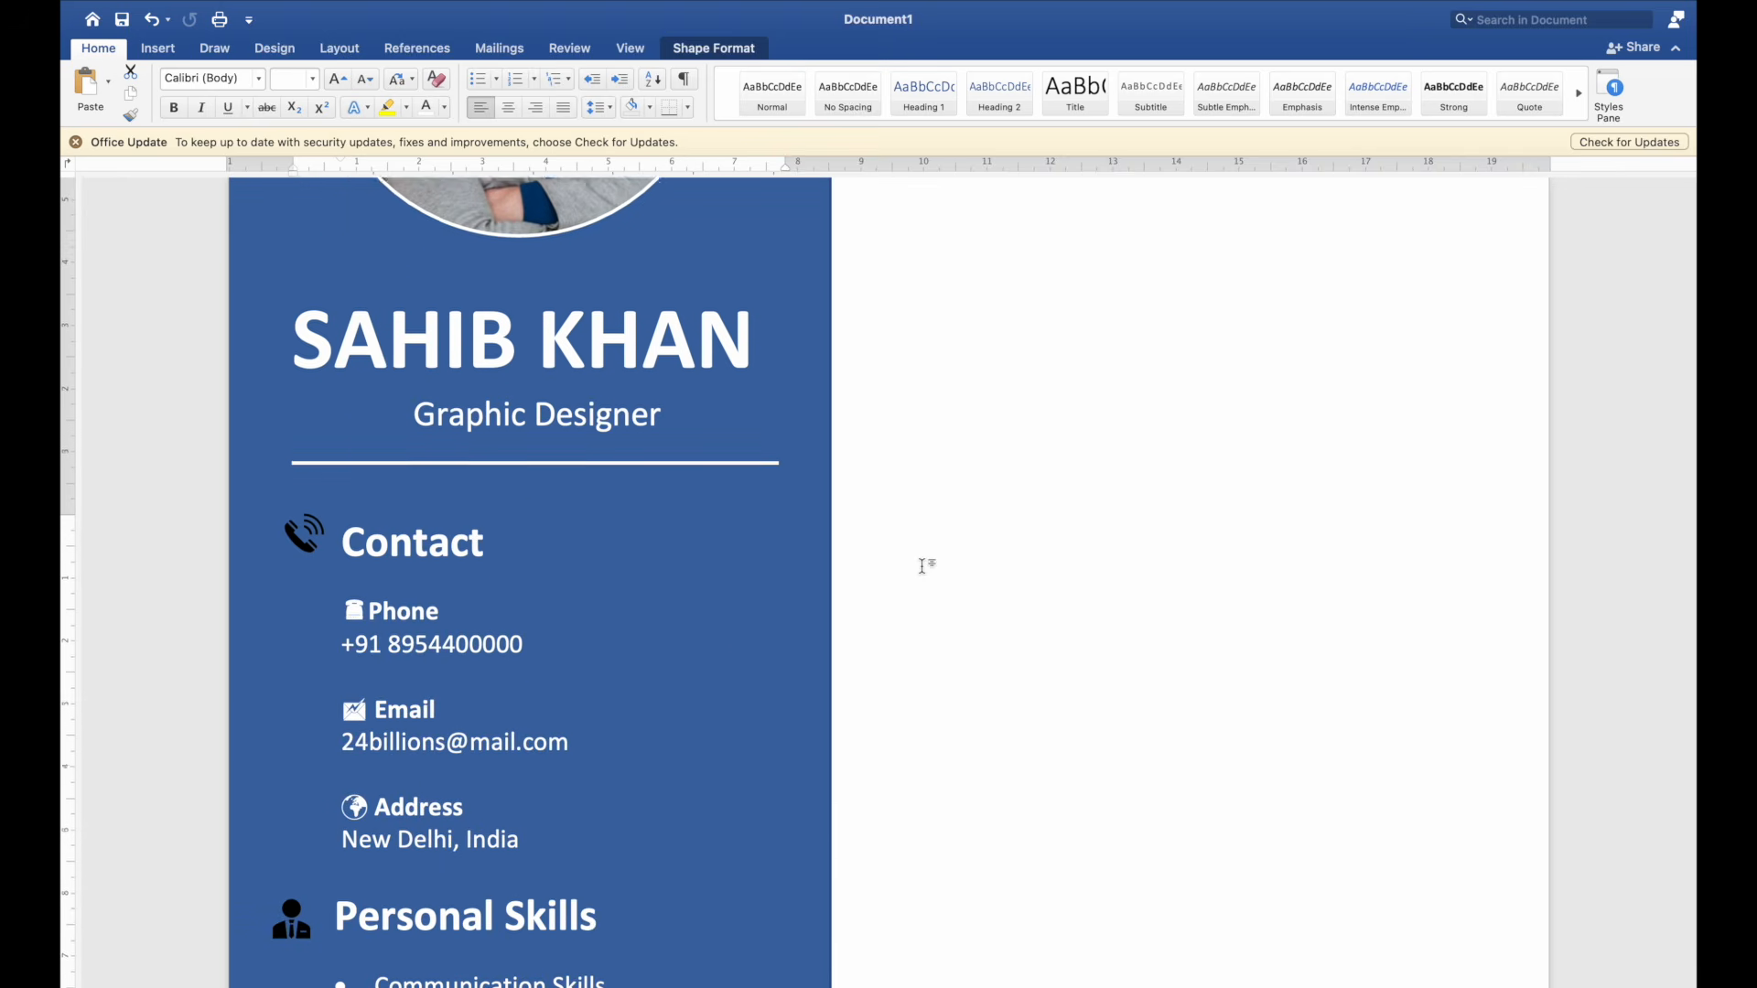
click(320, 421)
click(320, 420)
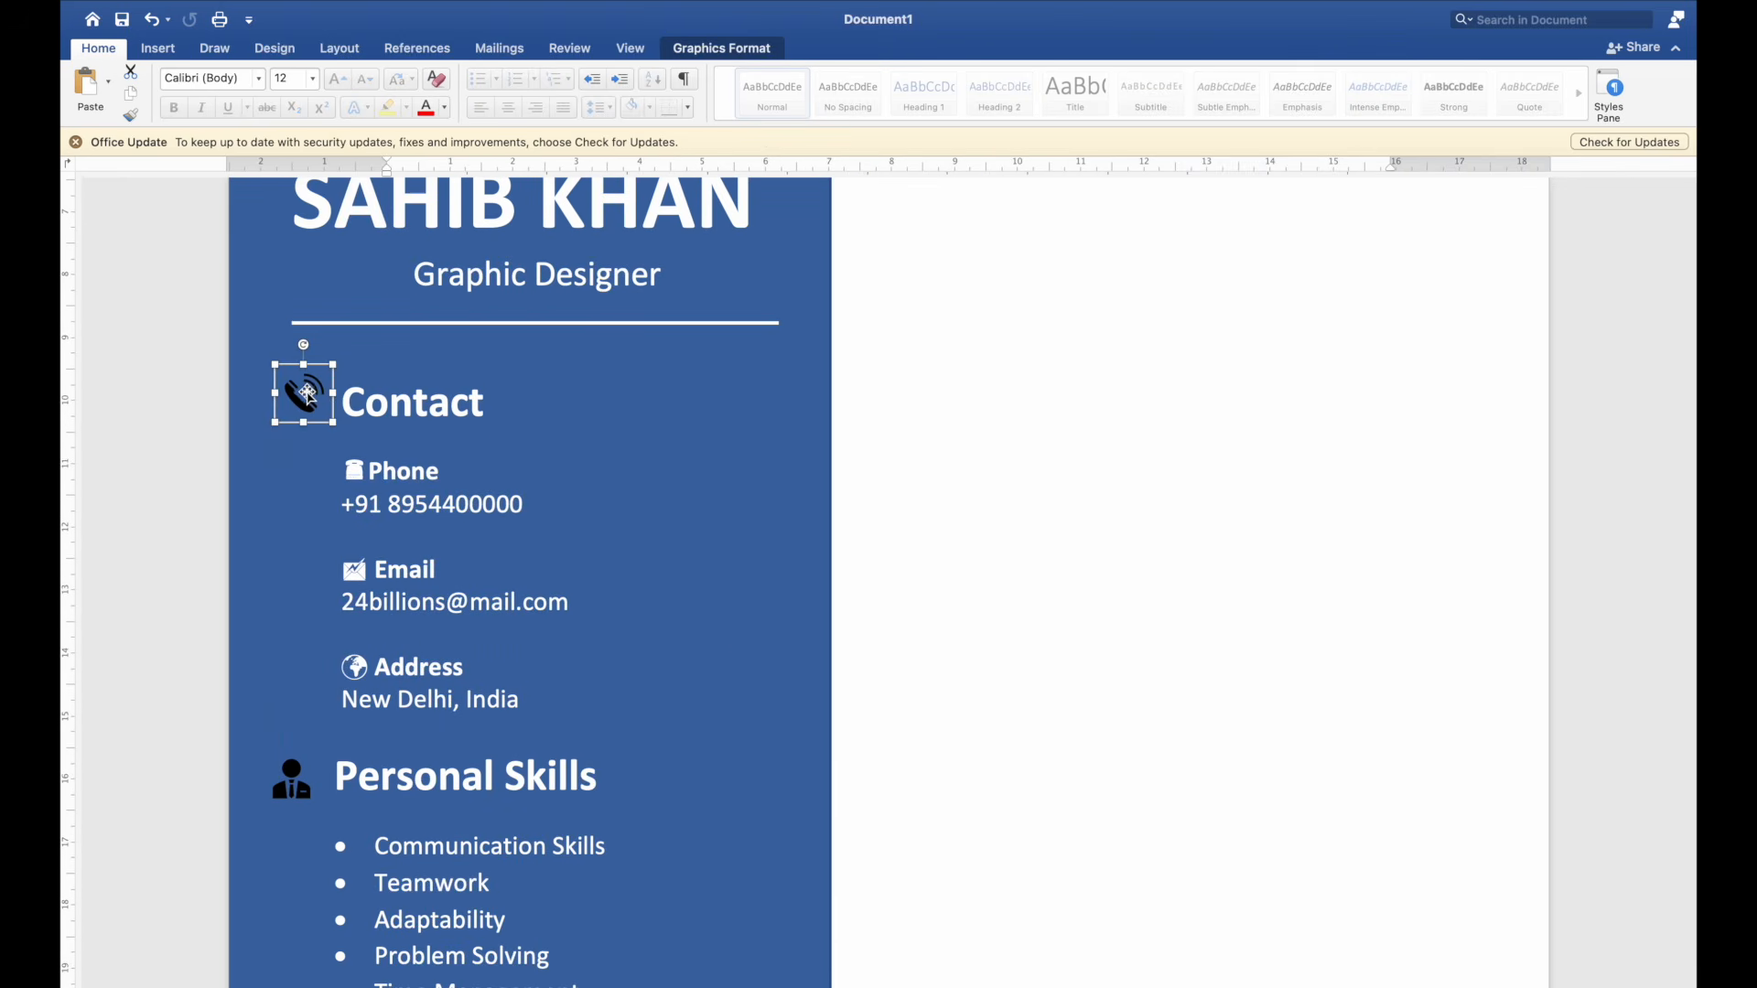
drag(306, 394, 306, 403)
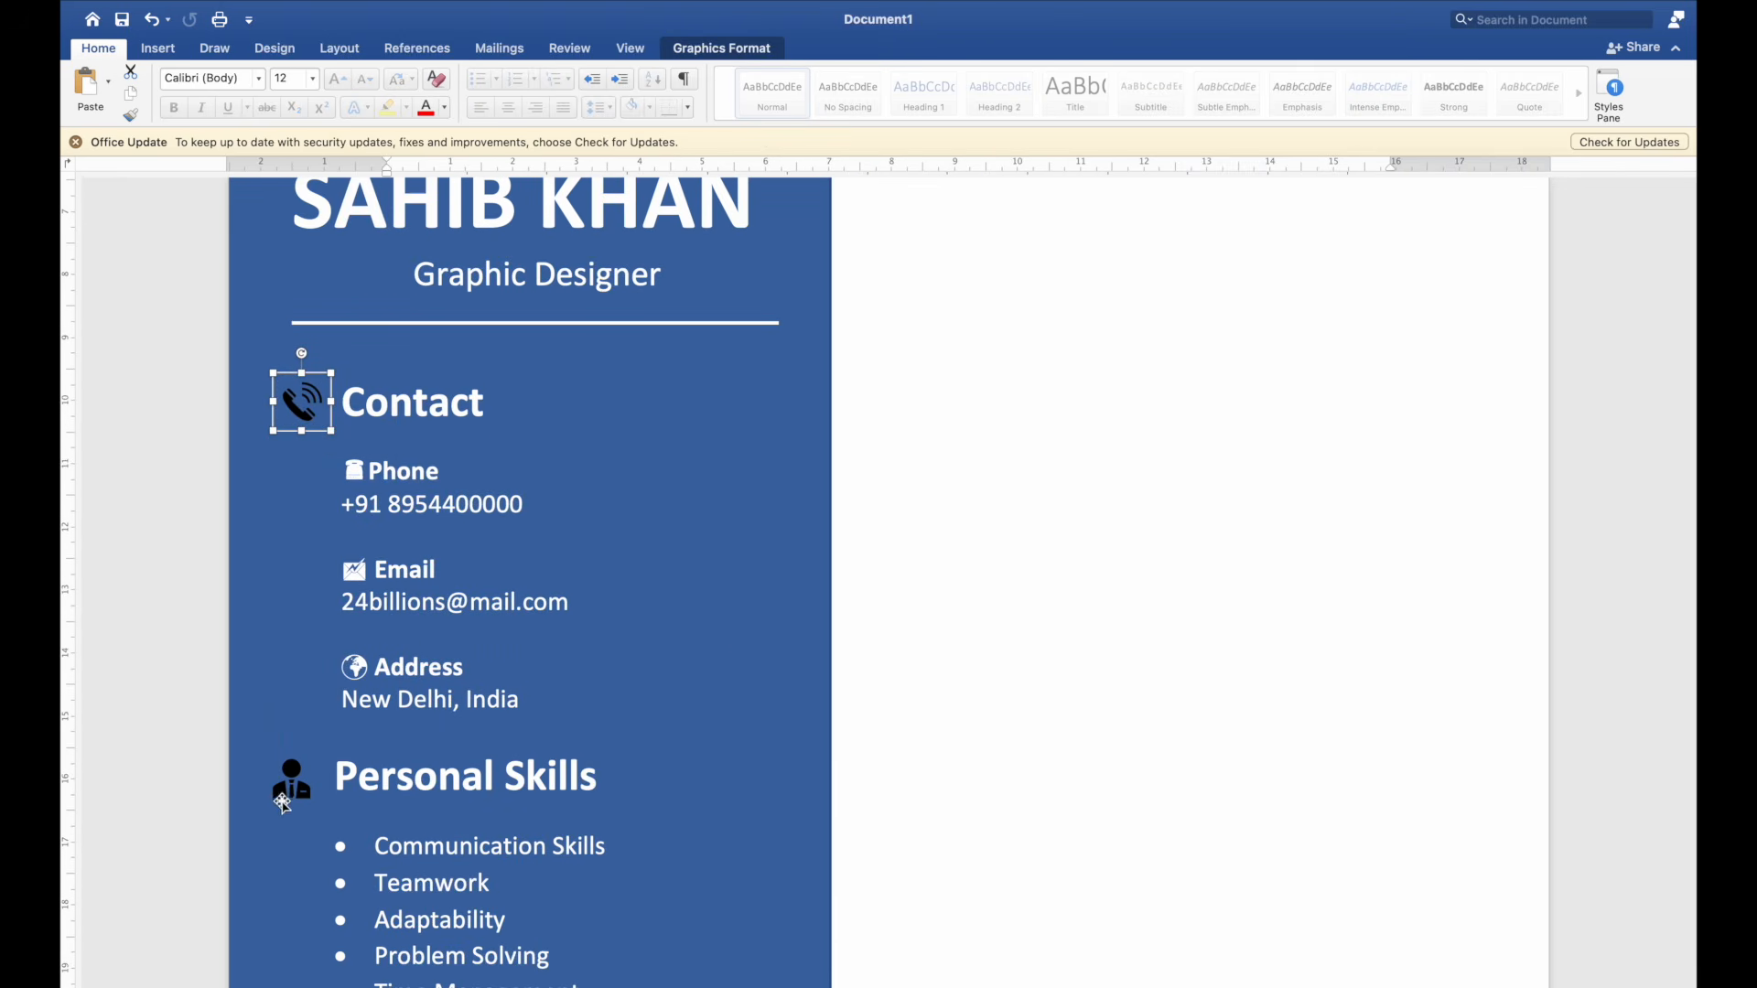
drag(290, 789, 291, 784)
Step: Select the speech bubble, person and phone icons together and align them left
scroll(385, 730, down, 5)
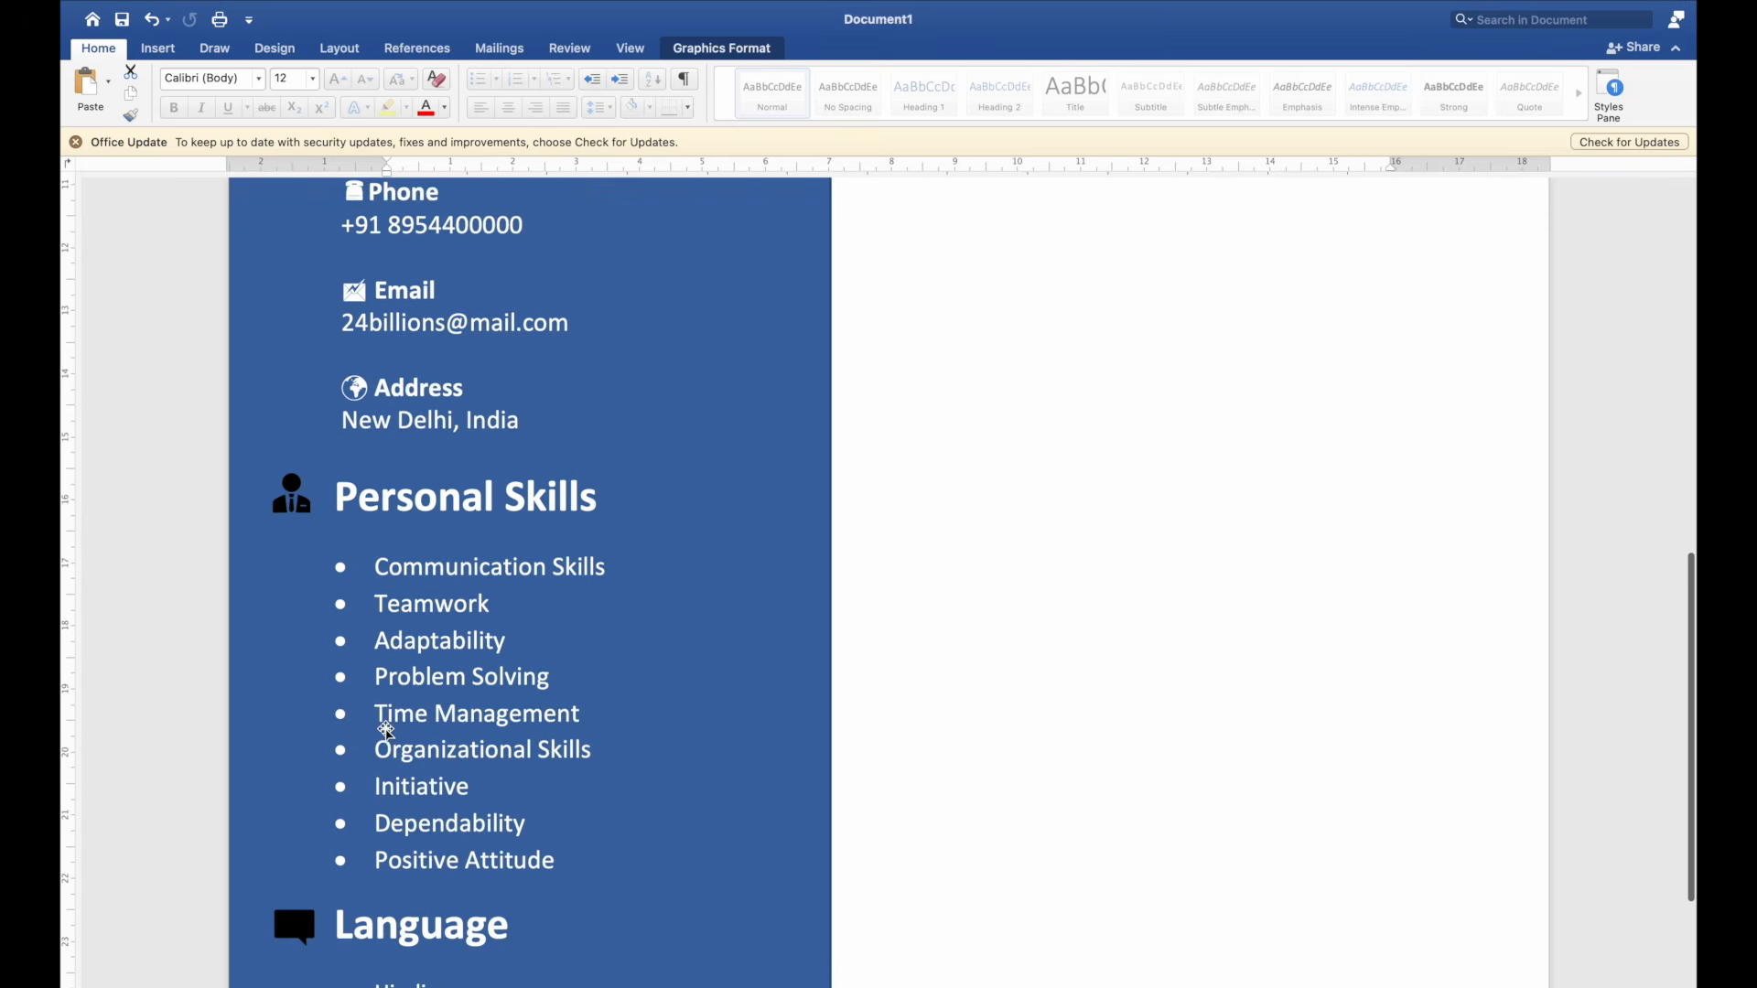
click(303, 880)
click(291, 443)
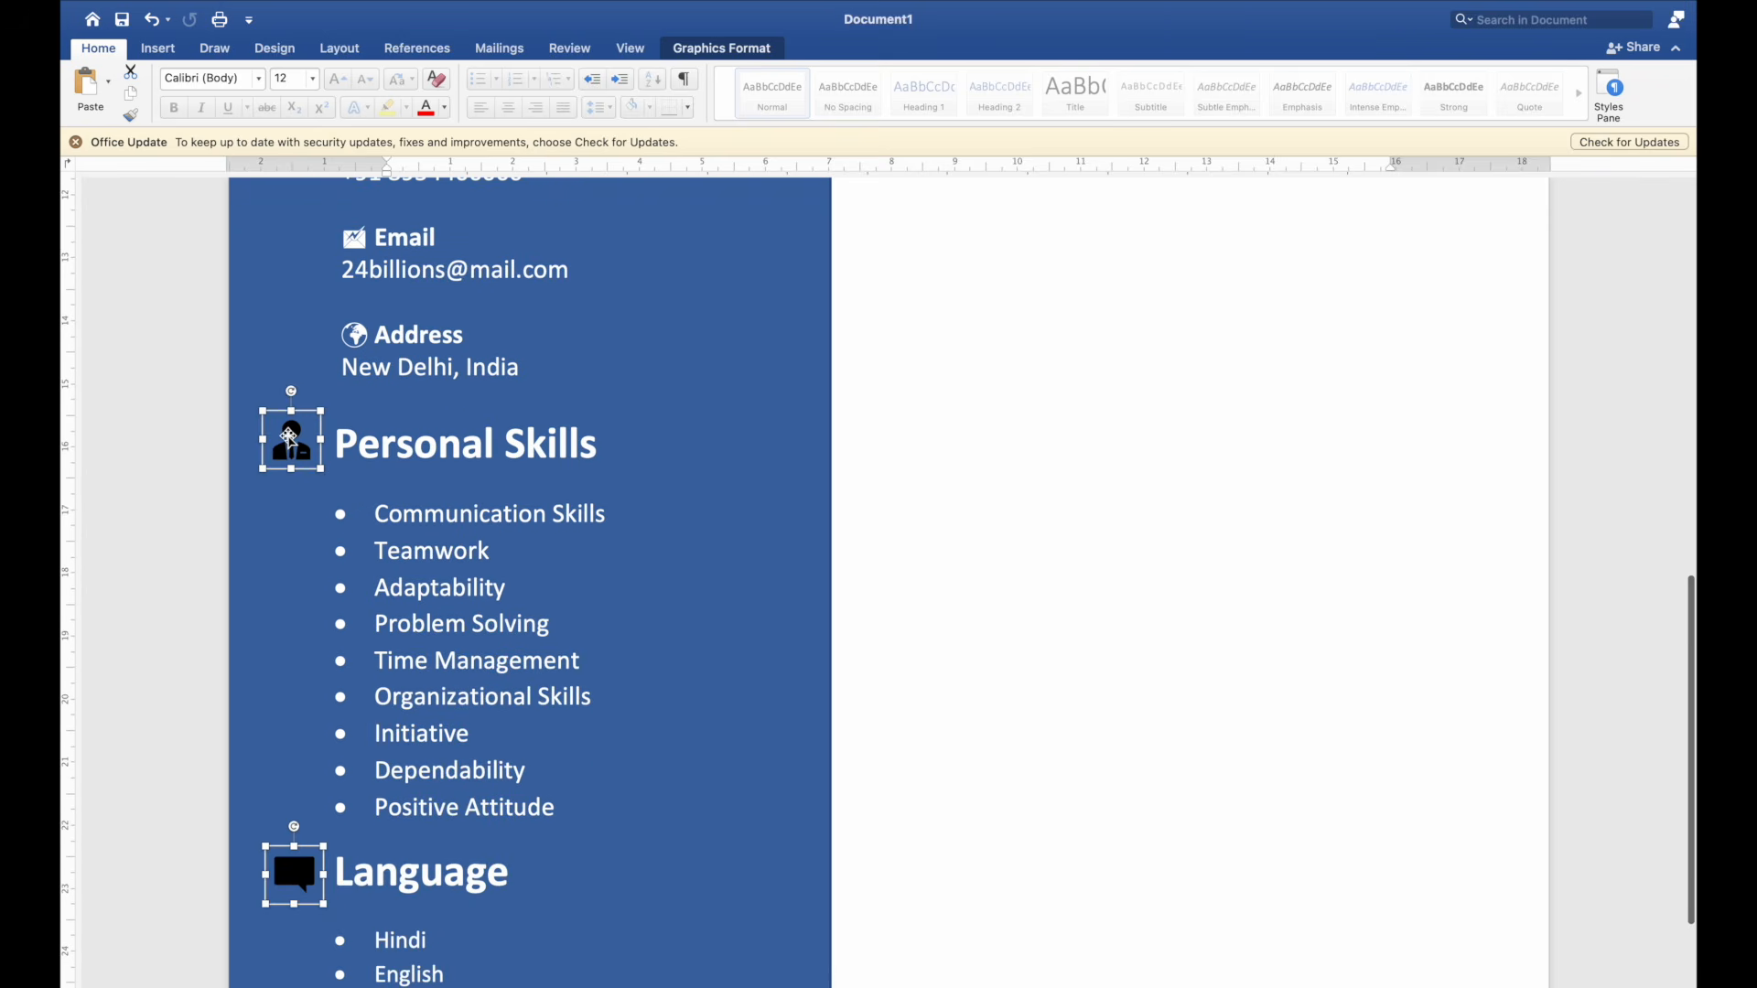
scroll(295, 444, up, 5)
shift+click(302, 395)
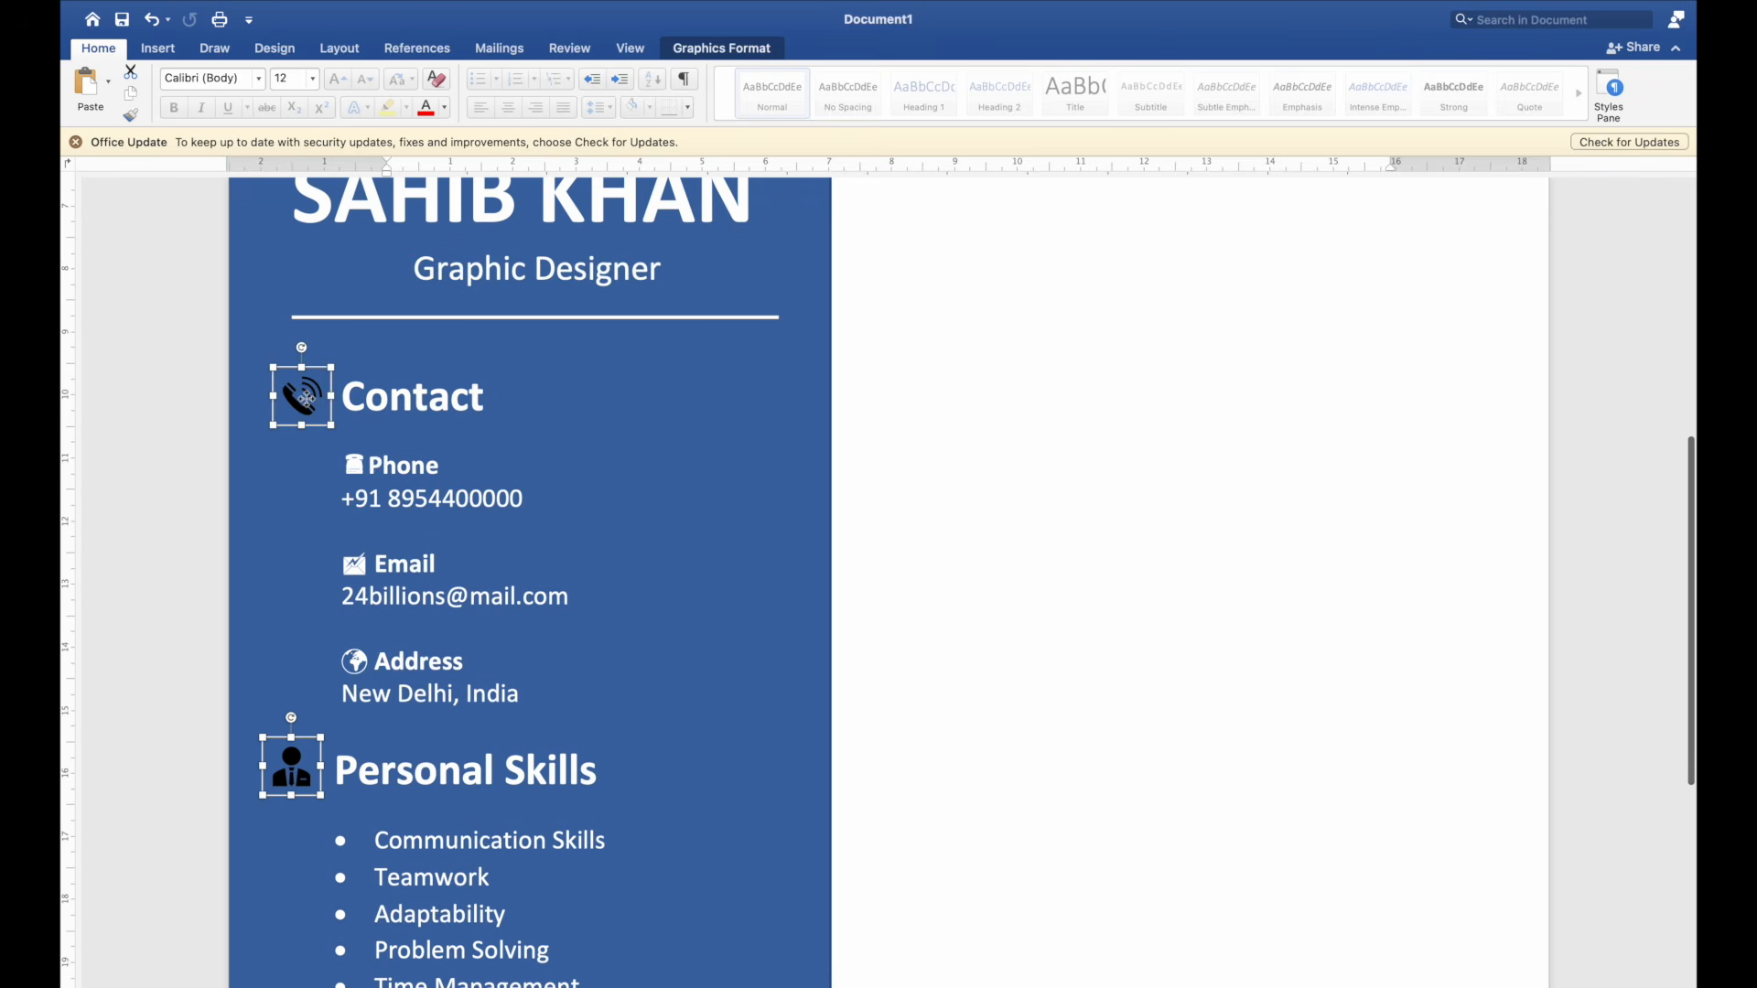
click(736, 52)
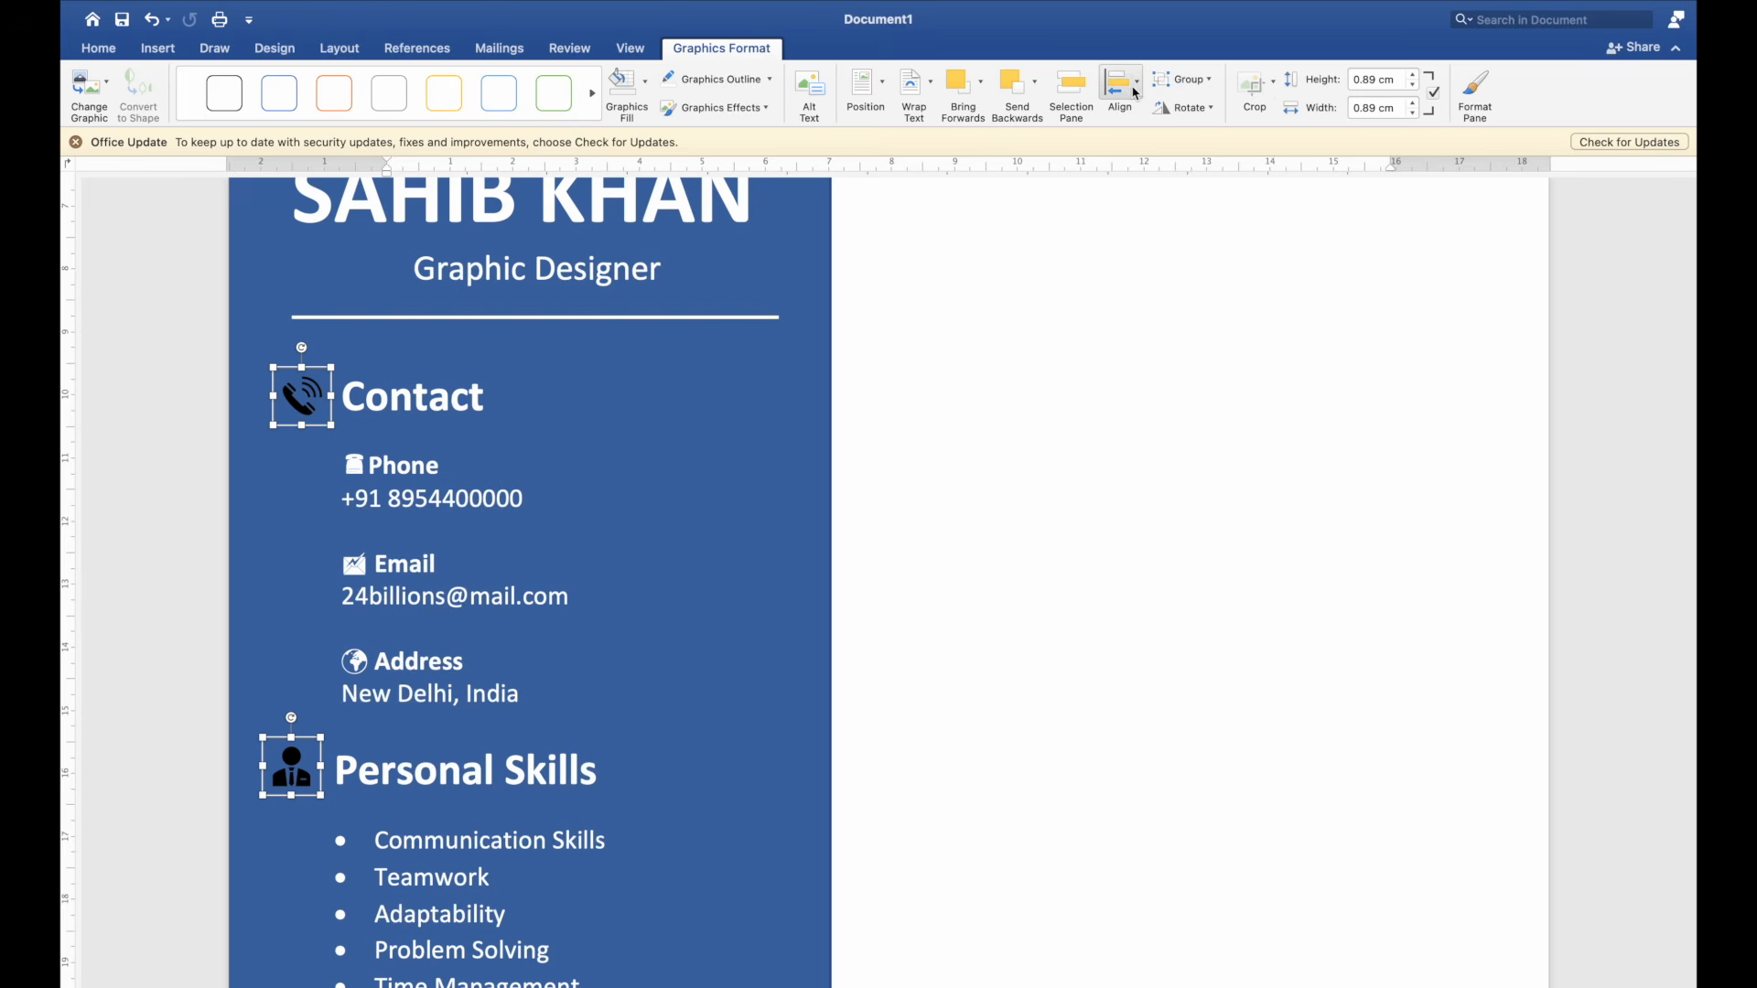
click(1120, 87)
click(1164, 110)
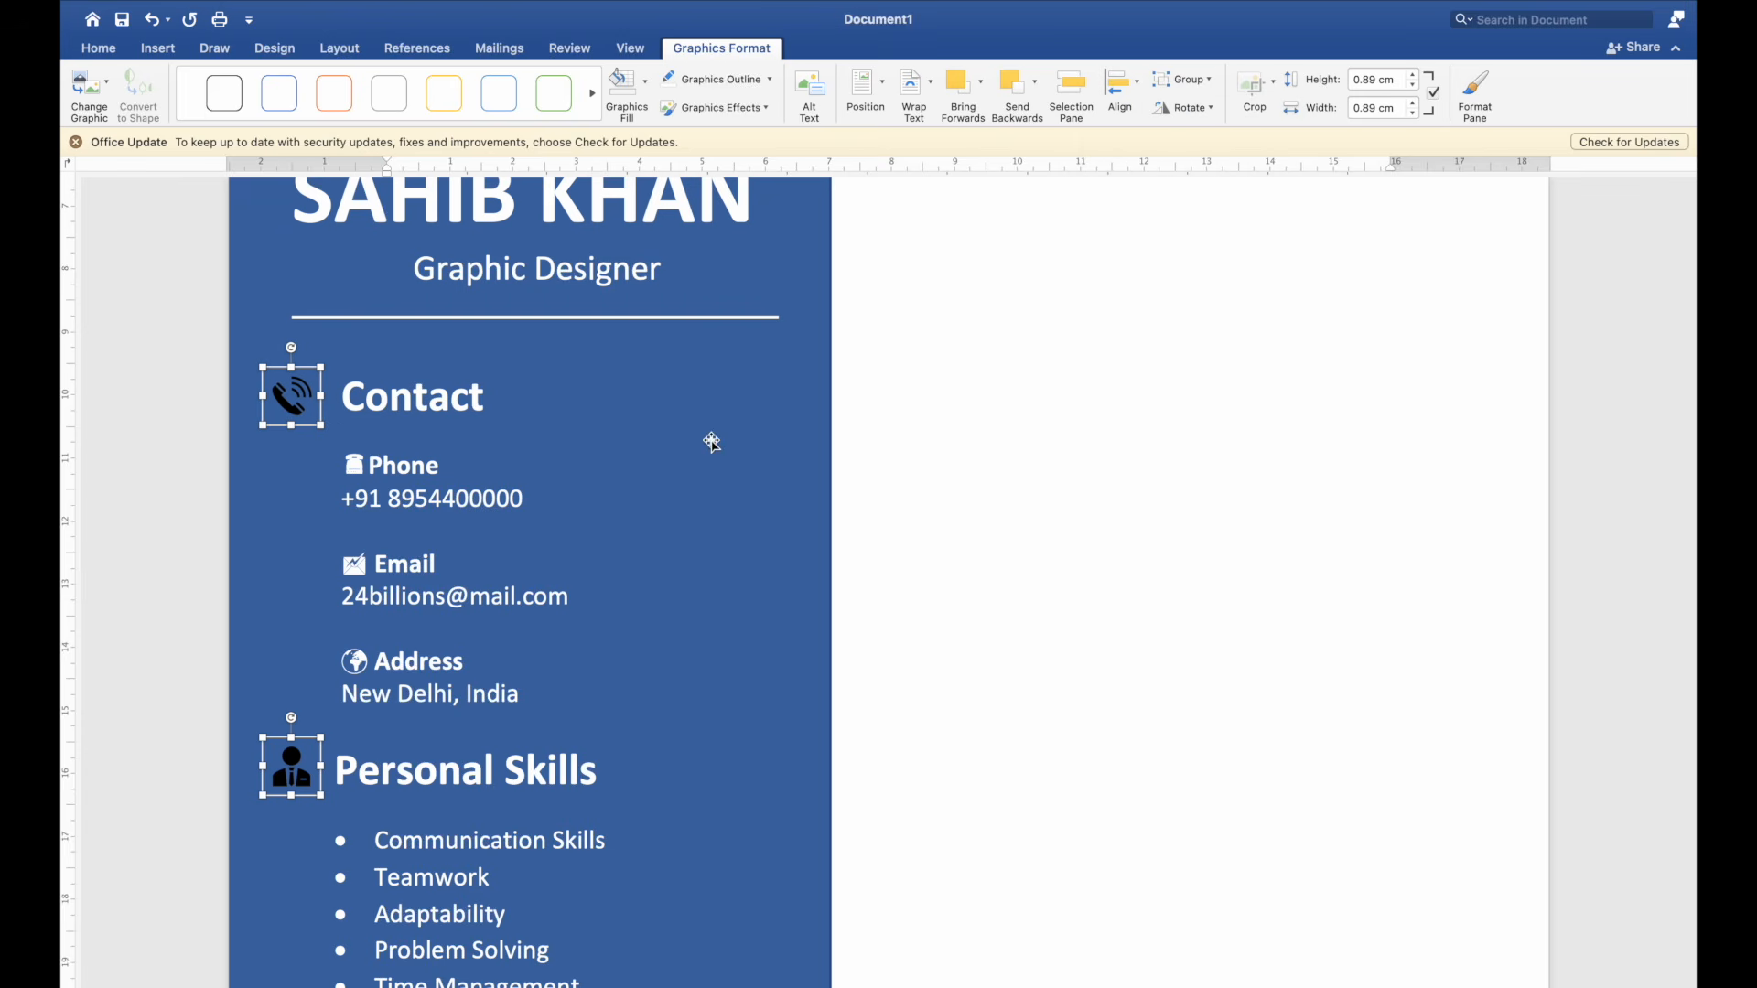
click(640, 553)
scroll(848, 396, up, 5)
click(844, 401)
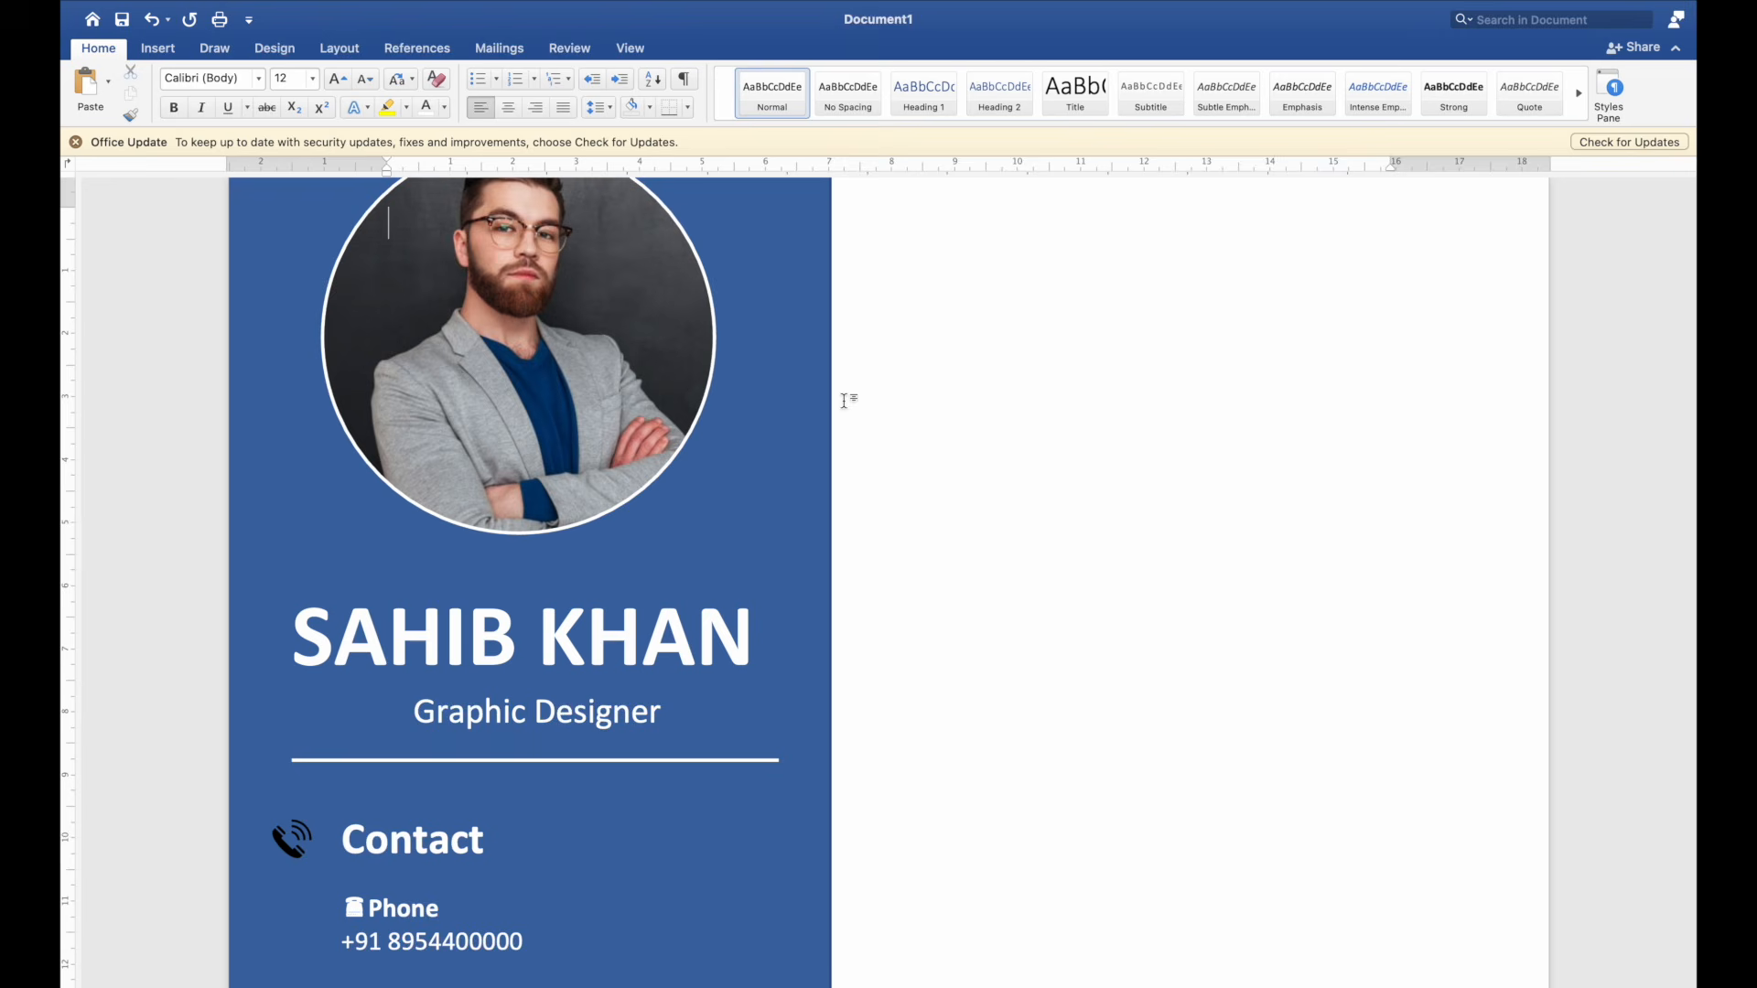
Step: Nudge the phone icon slightly up beside the "Contact" heading
scroll(844, 421, down, 3)
click(291, 572)
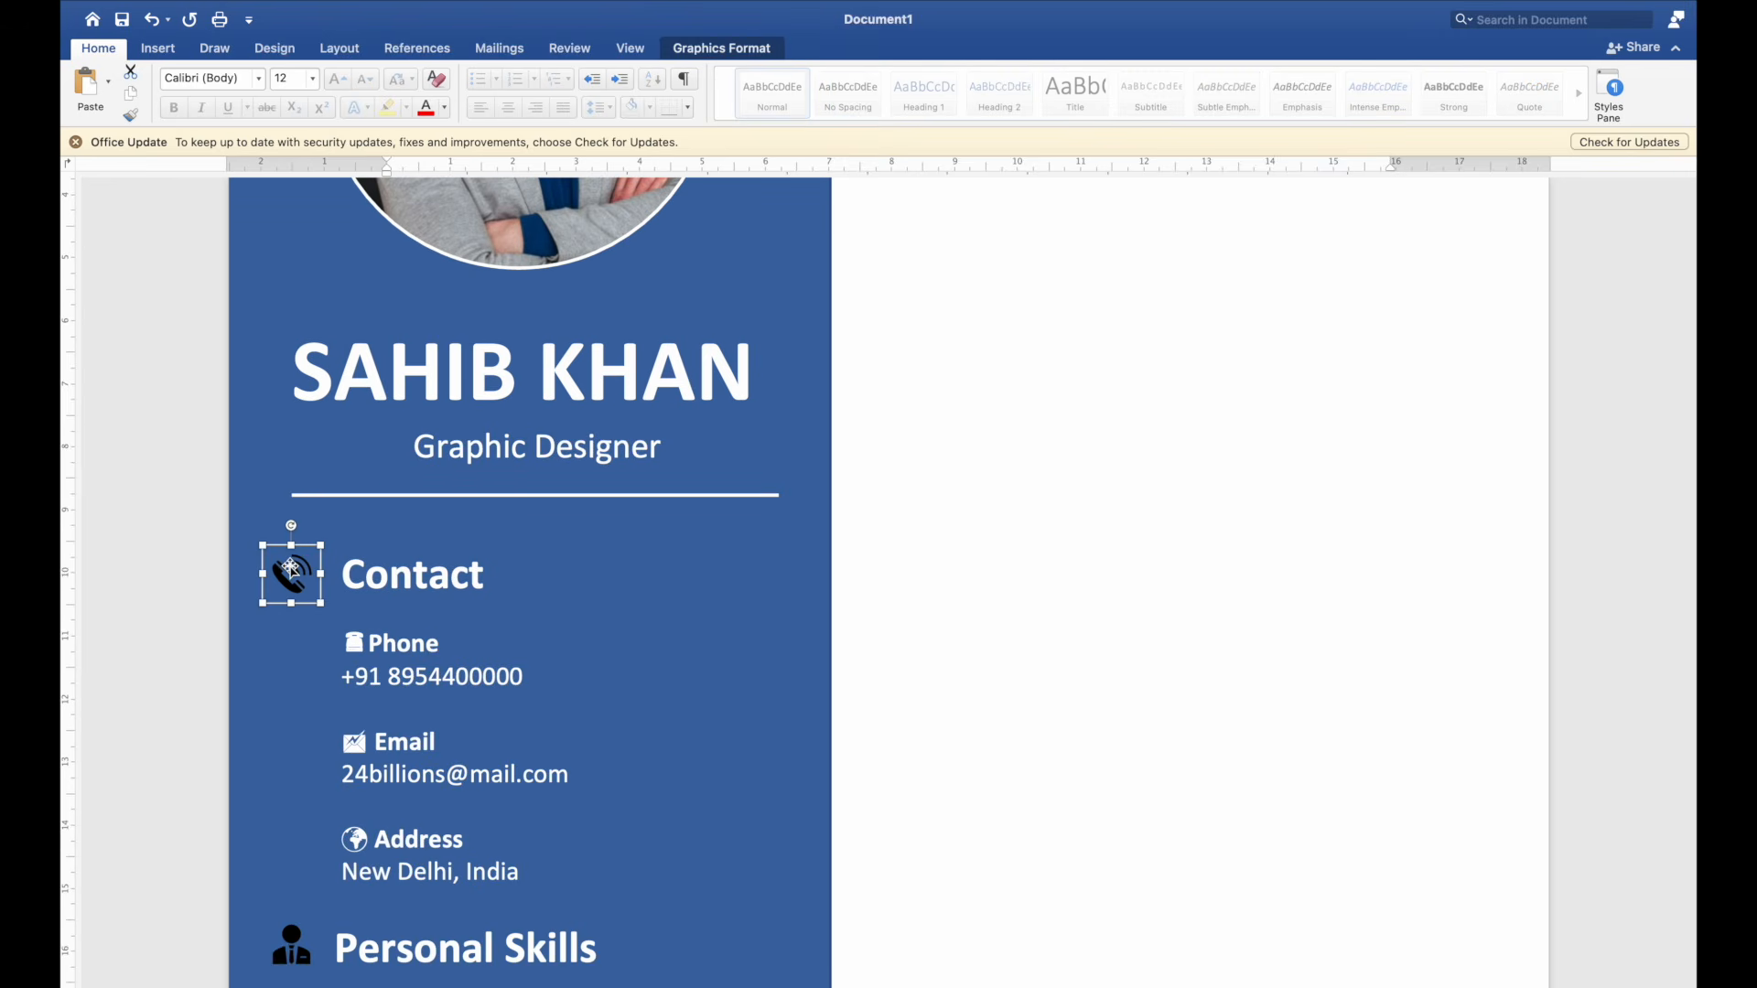
key(Up)
key(Up)
key(Up)
scroll(291, 572, down, 3)
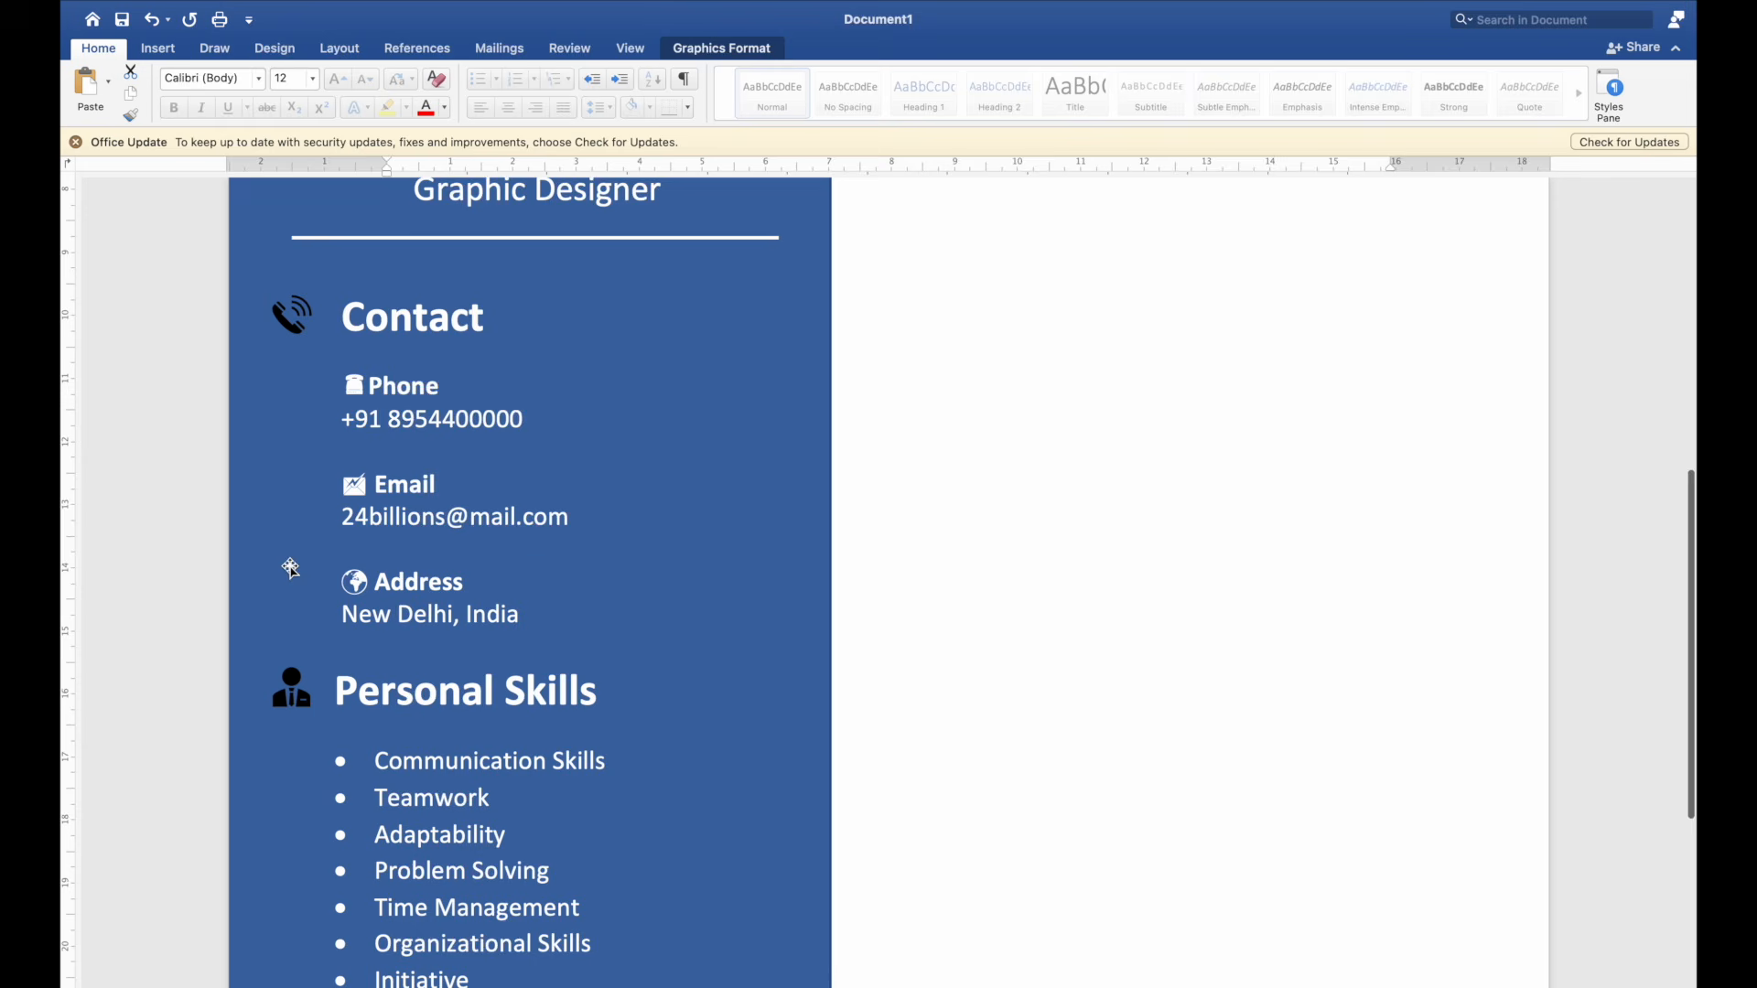
Step: Select the speech bubble, person and phone icons together and fill them with white
click(295, 697)
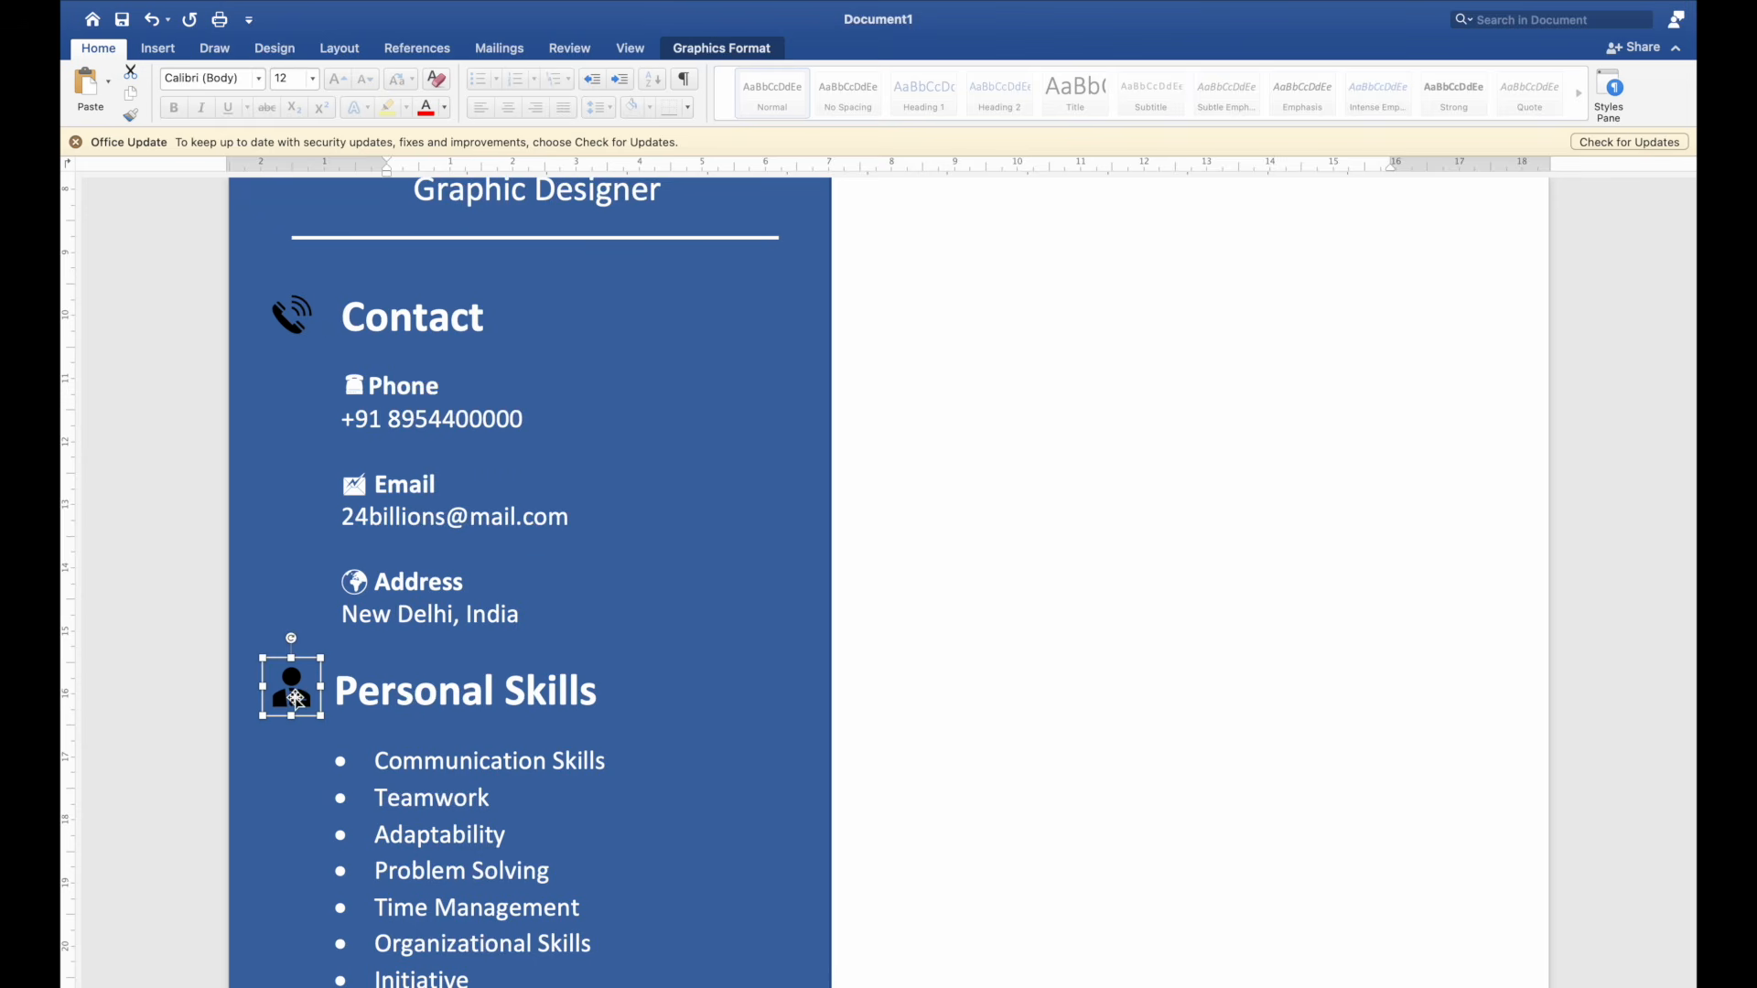
scroll(295, 700, down, 5)
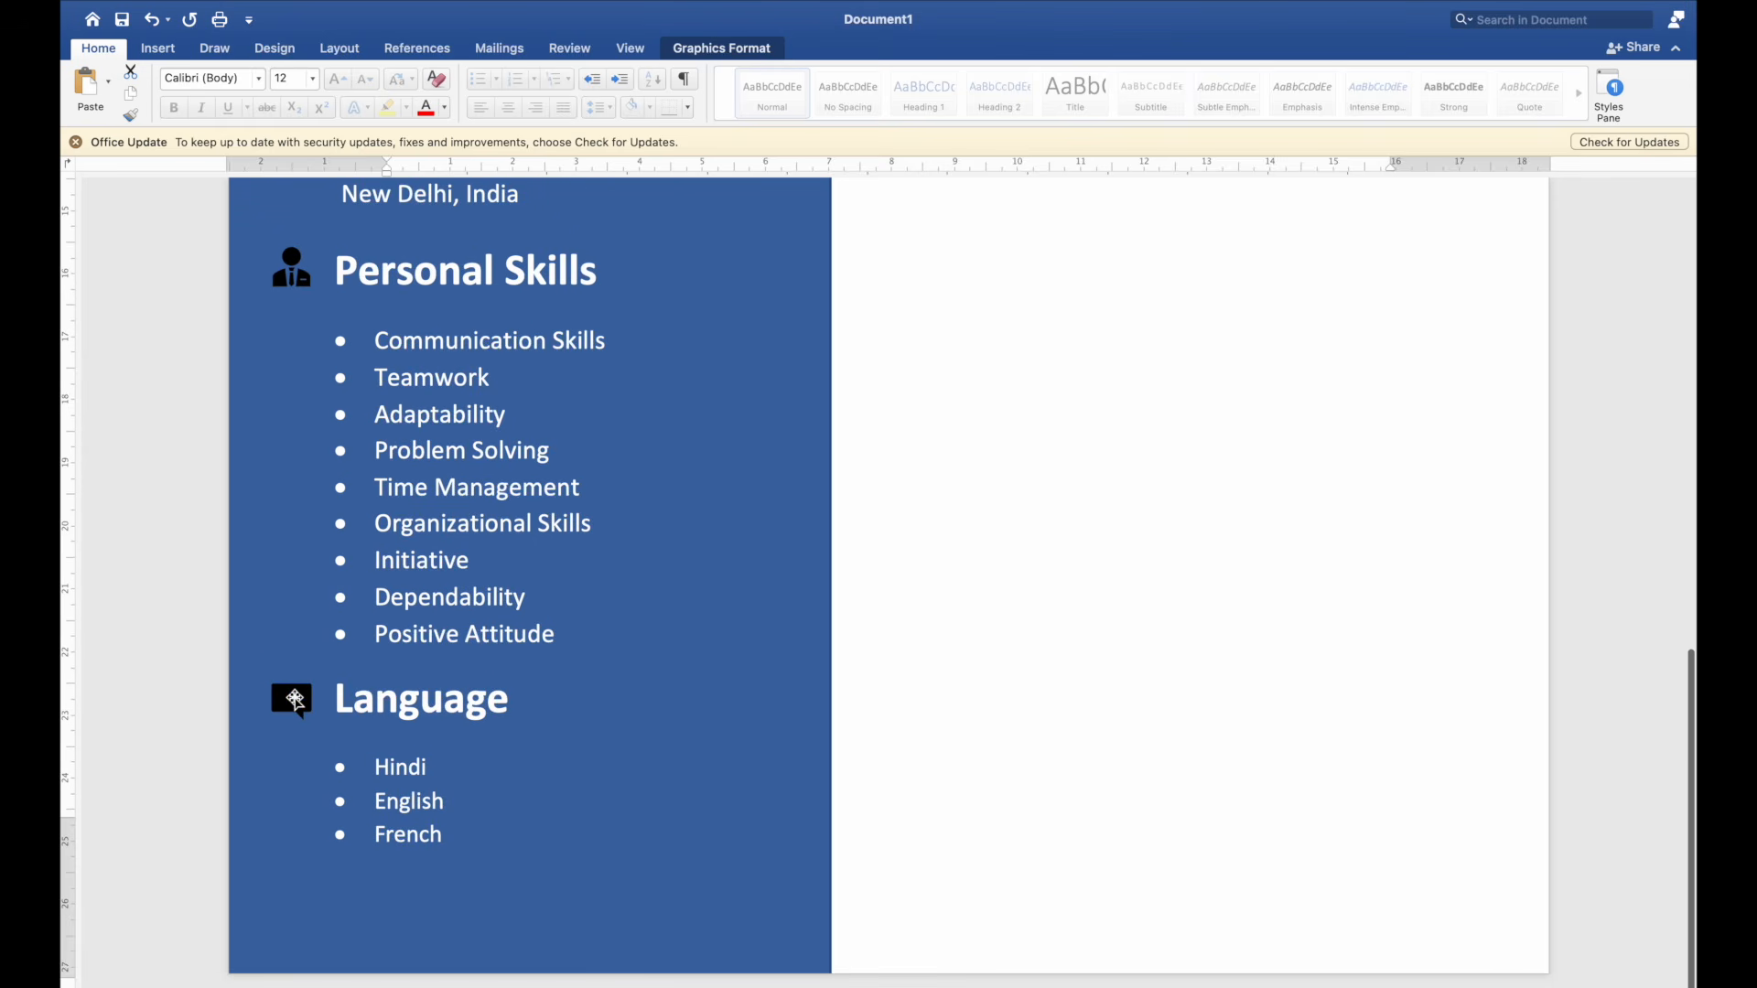
click(295, 701)
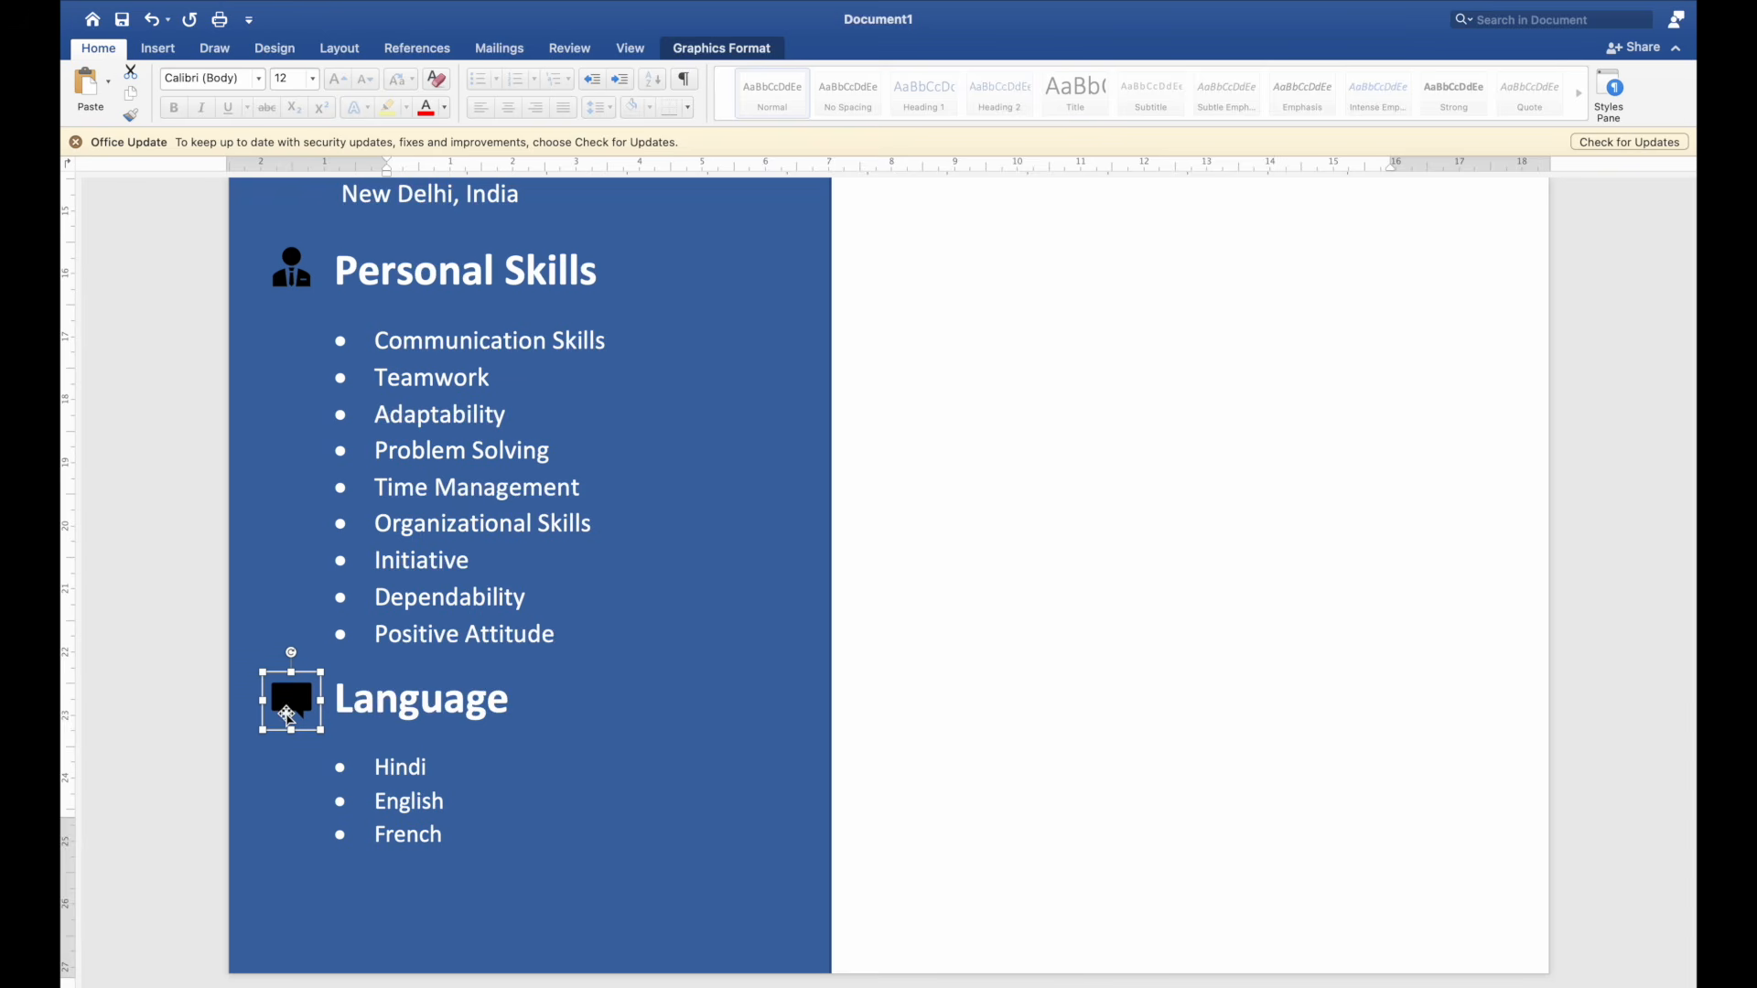
shift+click(275, 249)
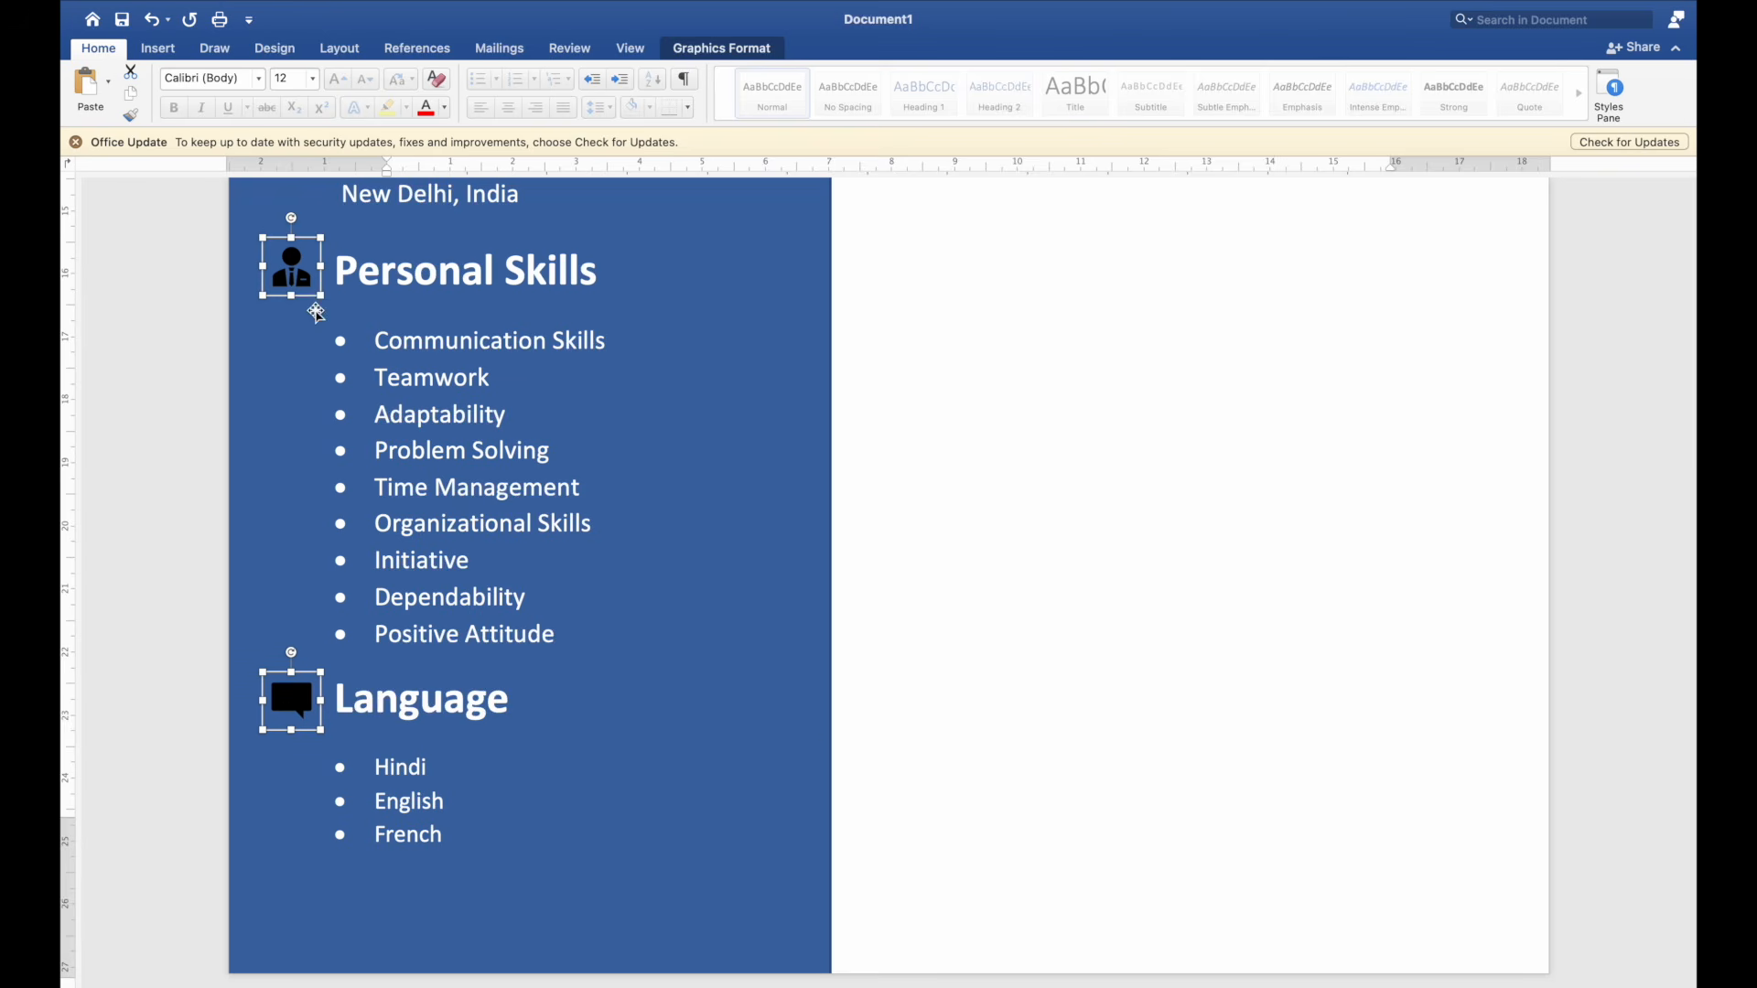
scroll(293, 293, up, 5)
shift+click(293, 302)
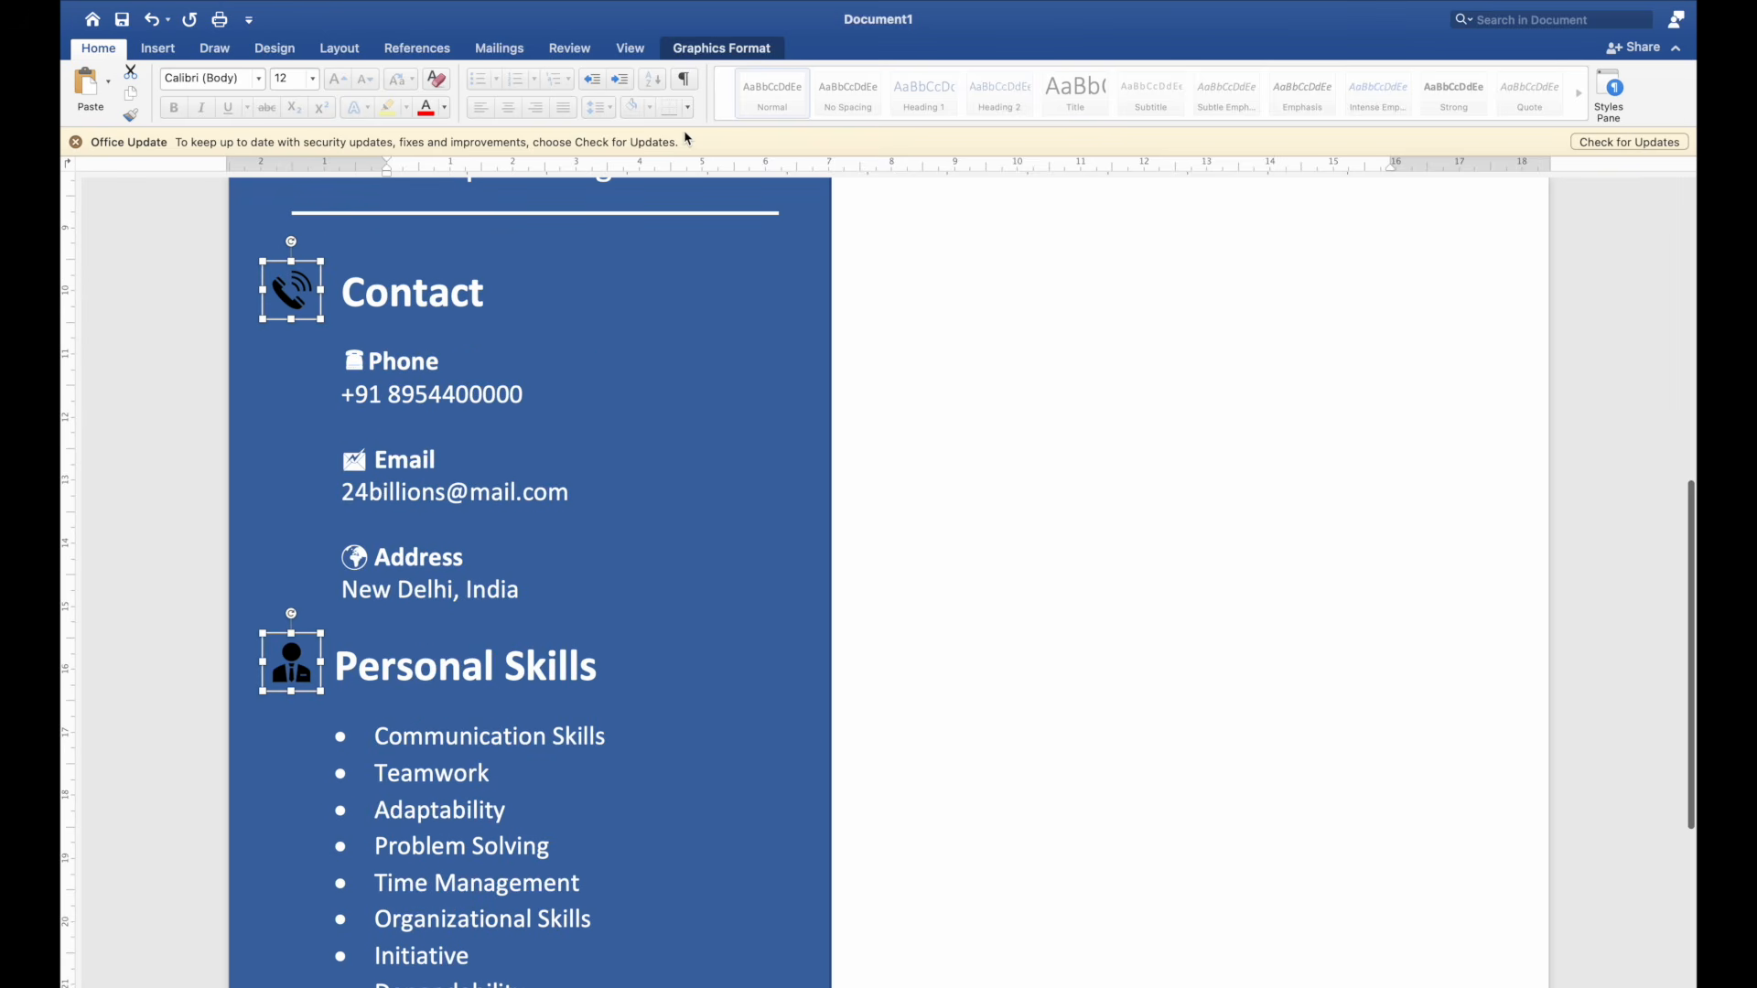
click(725, 49)
click(644, 81)
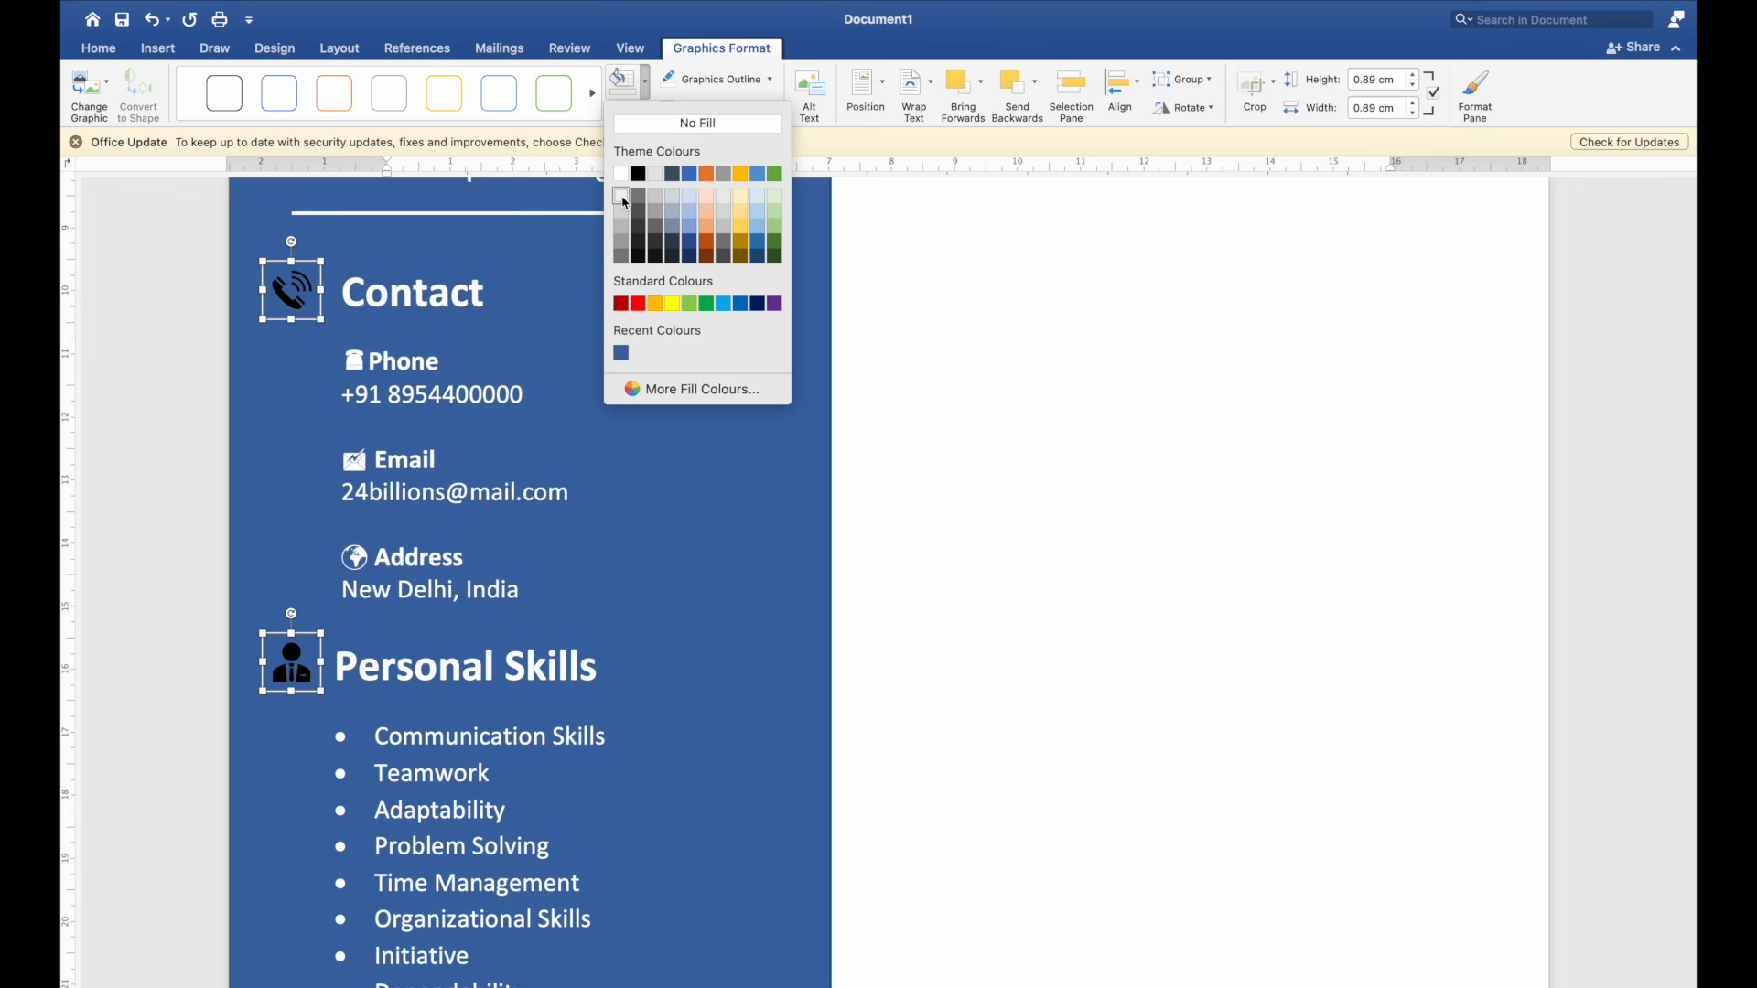
click(625, 183)
click(957, 643)
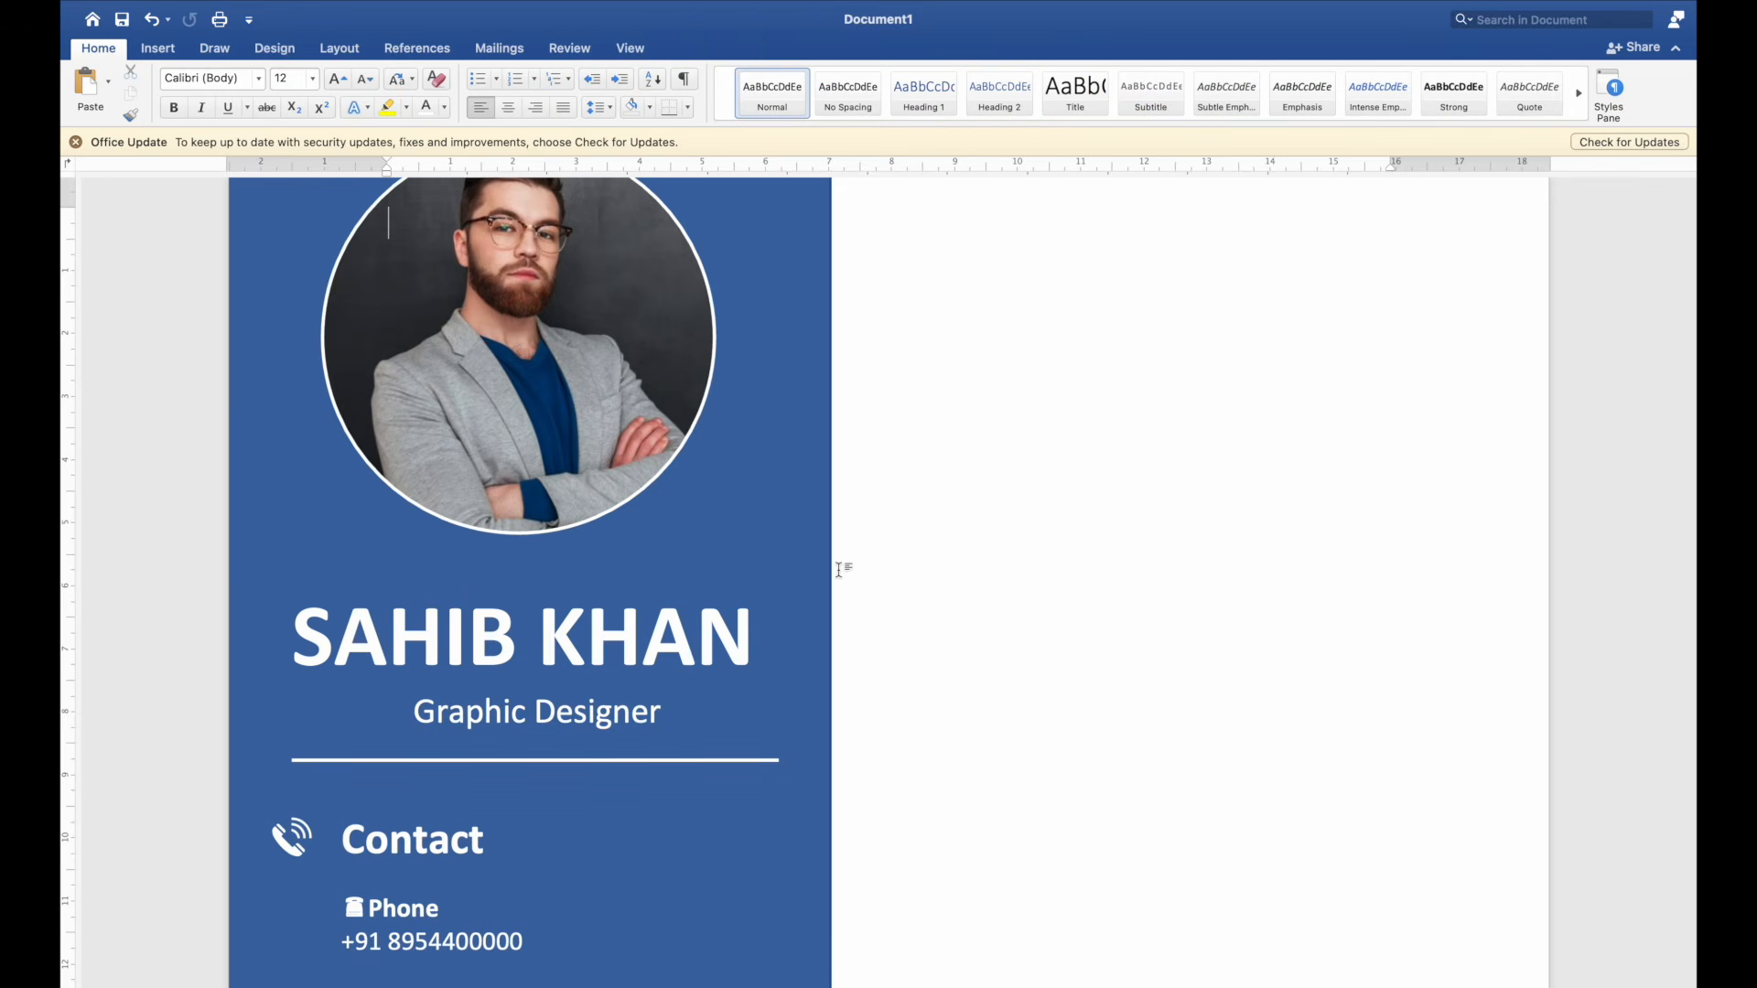
scroll(839, 569, down, 5)
scroll(839, 569, down, 5)
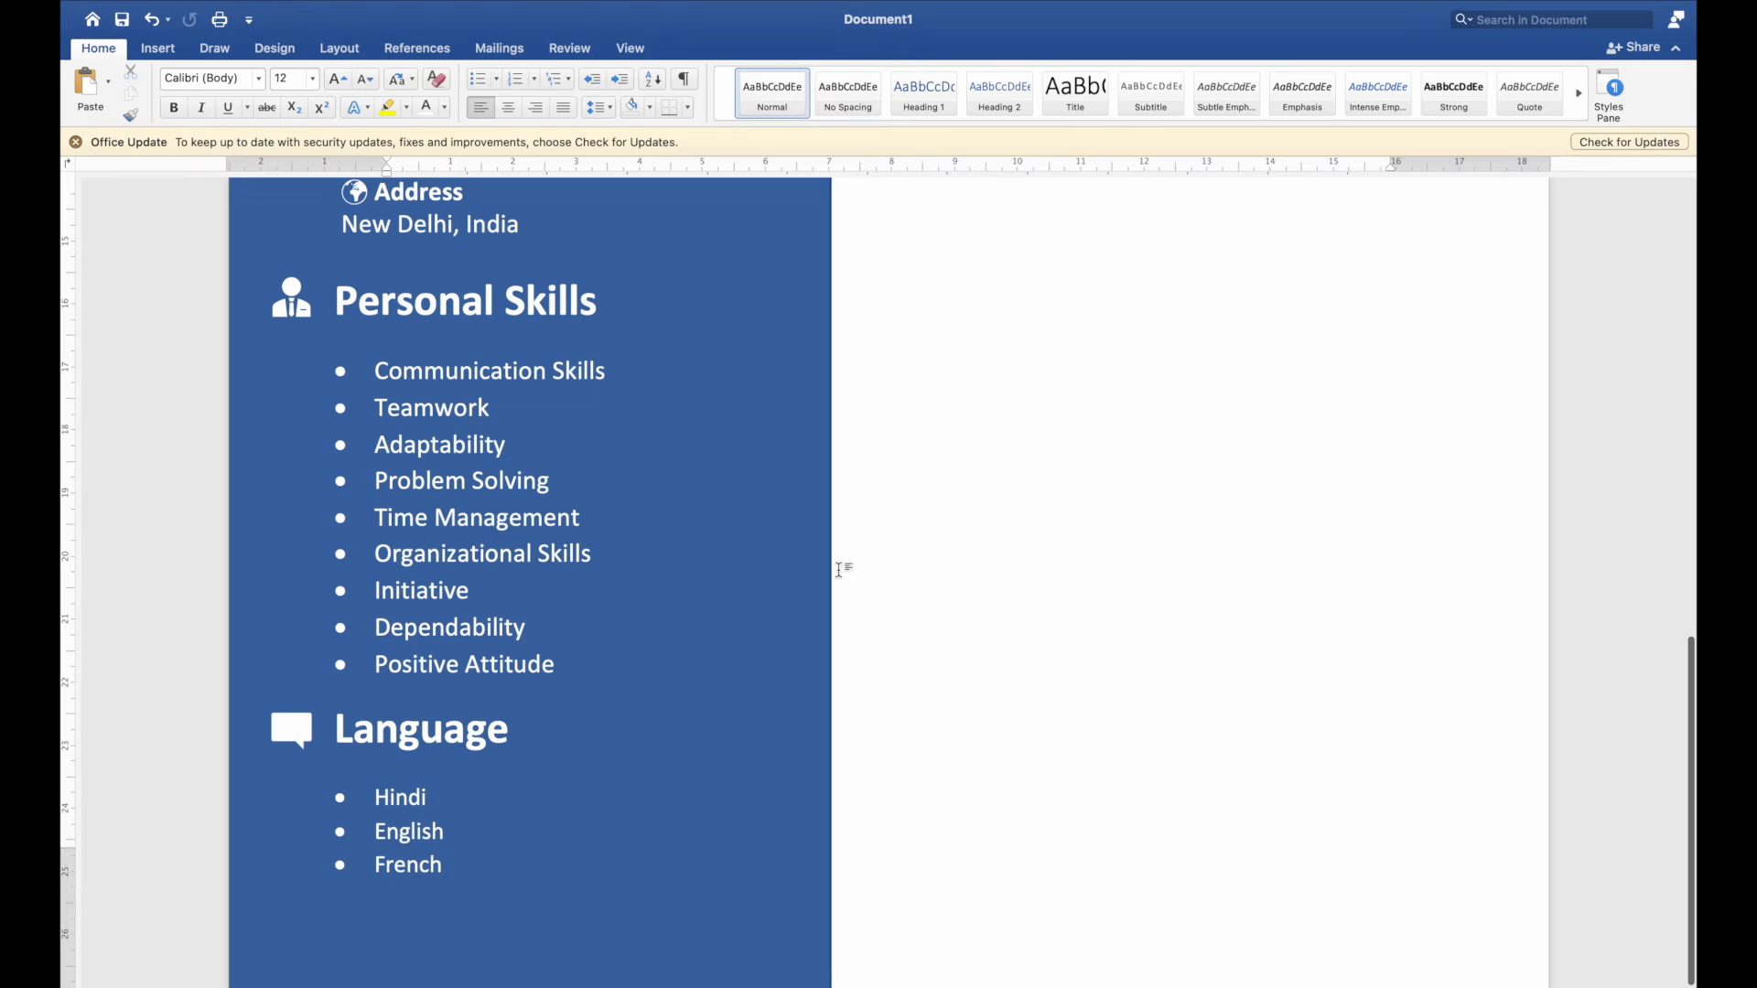
scroll(839, 569, down, 5)
scroll(839, 571, down, 4)
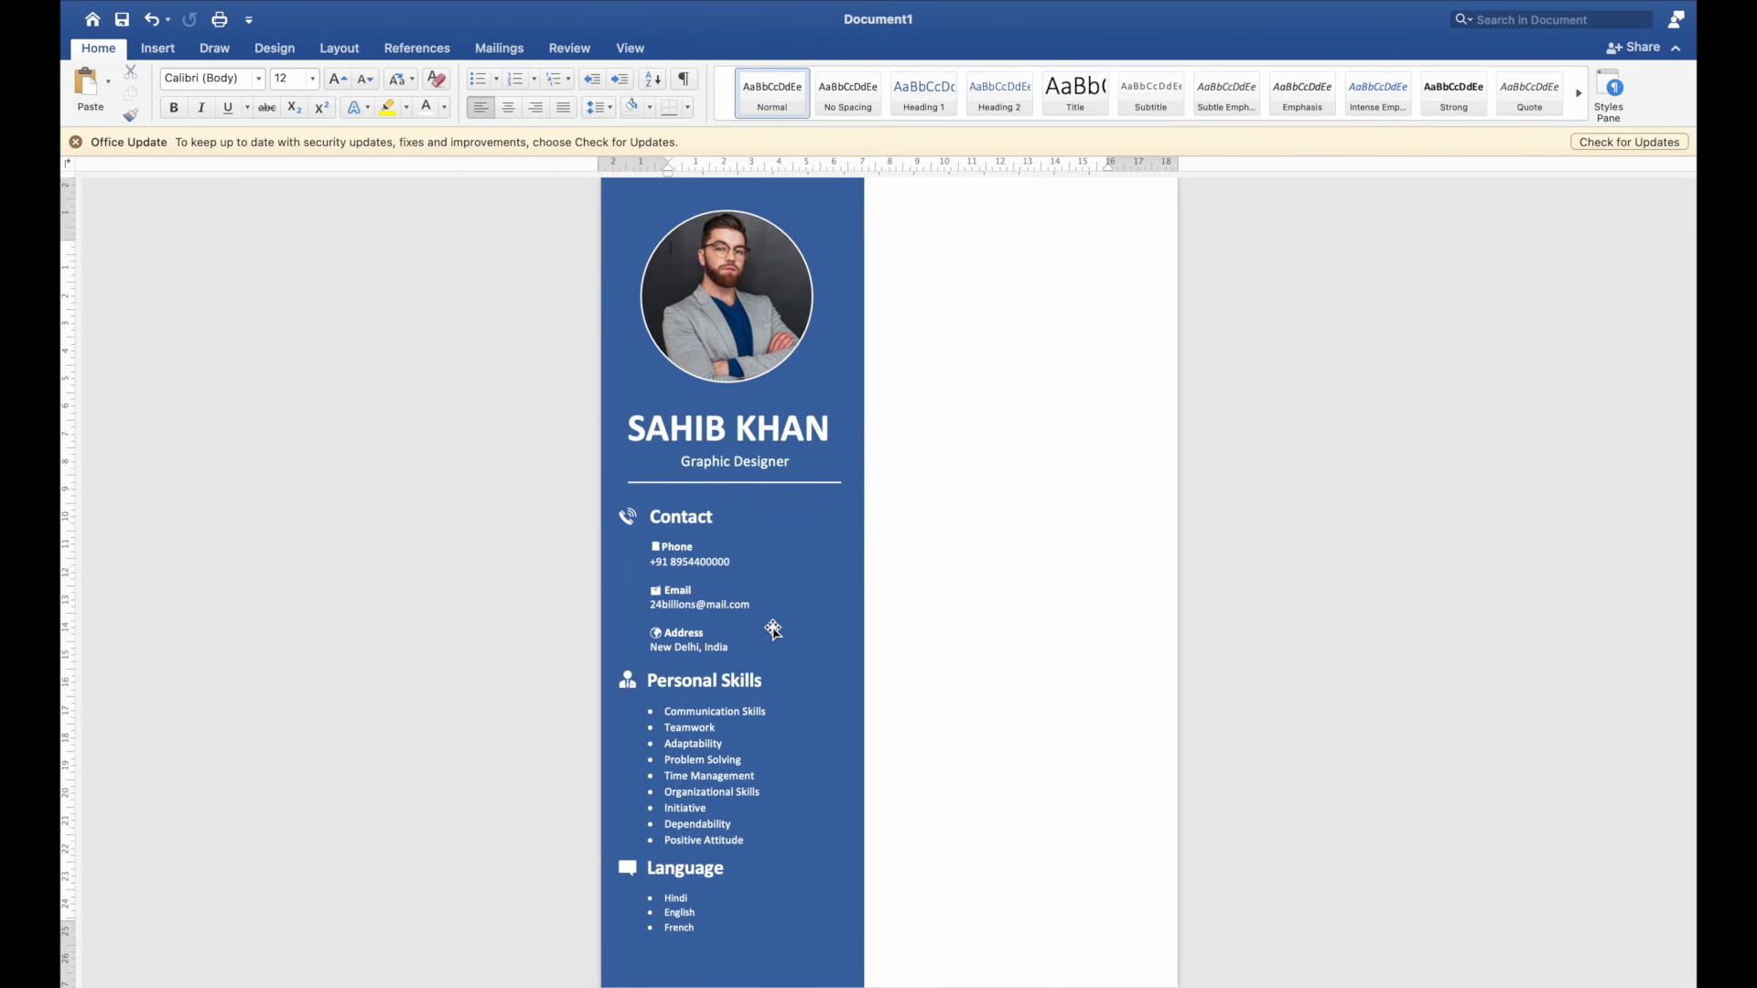
Step: Move the contact, skills and language text box slightly right and narrow it from its right edge
click(736, 653)
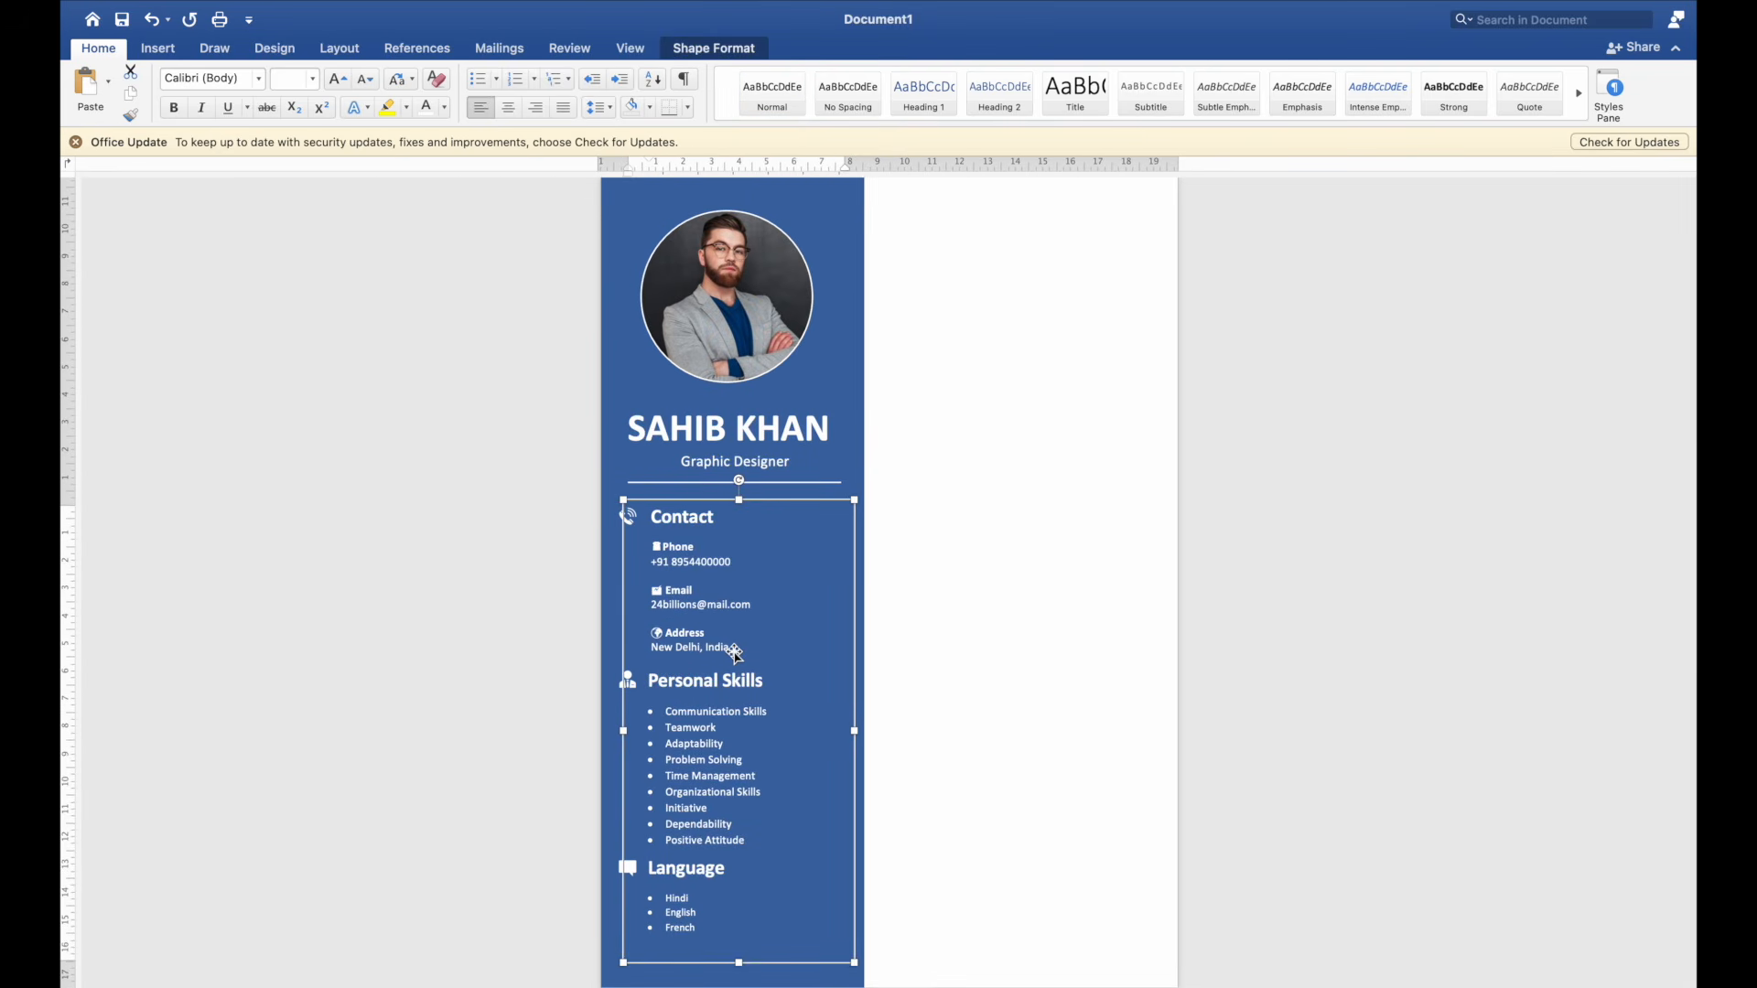
drag(736, 654, 738, 653)
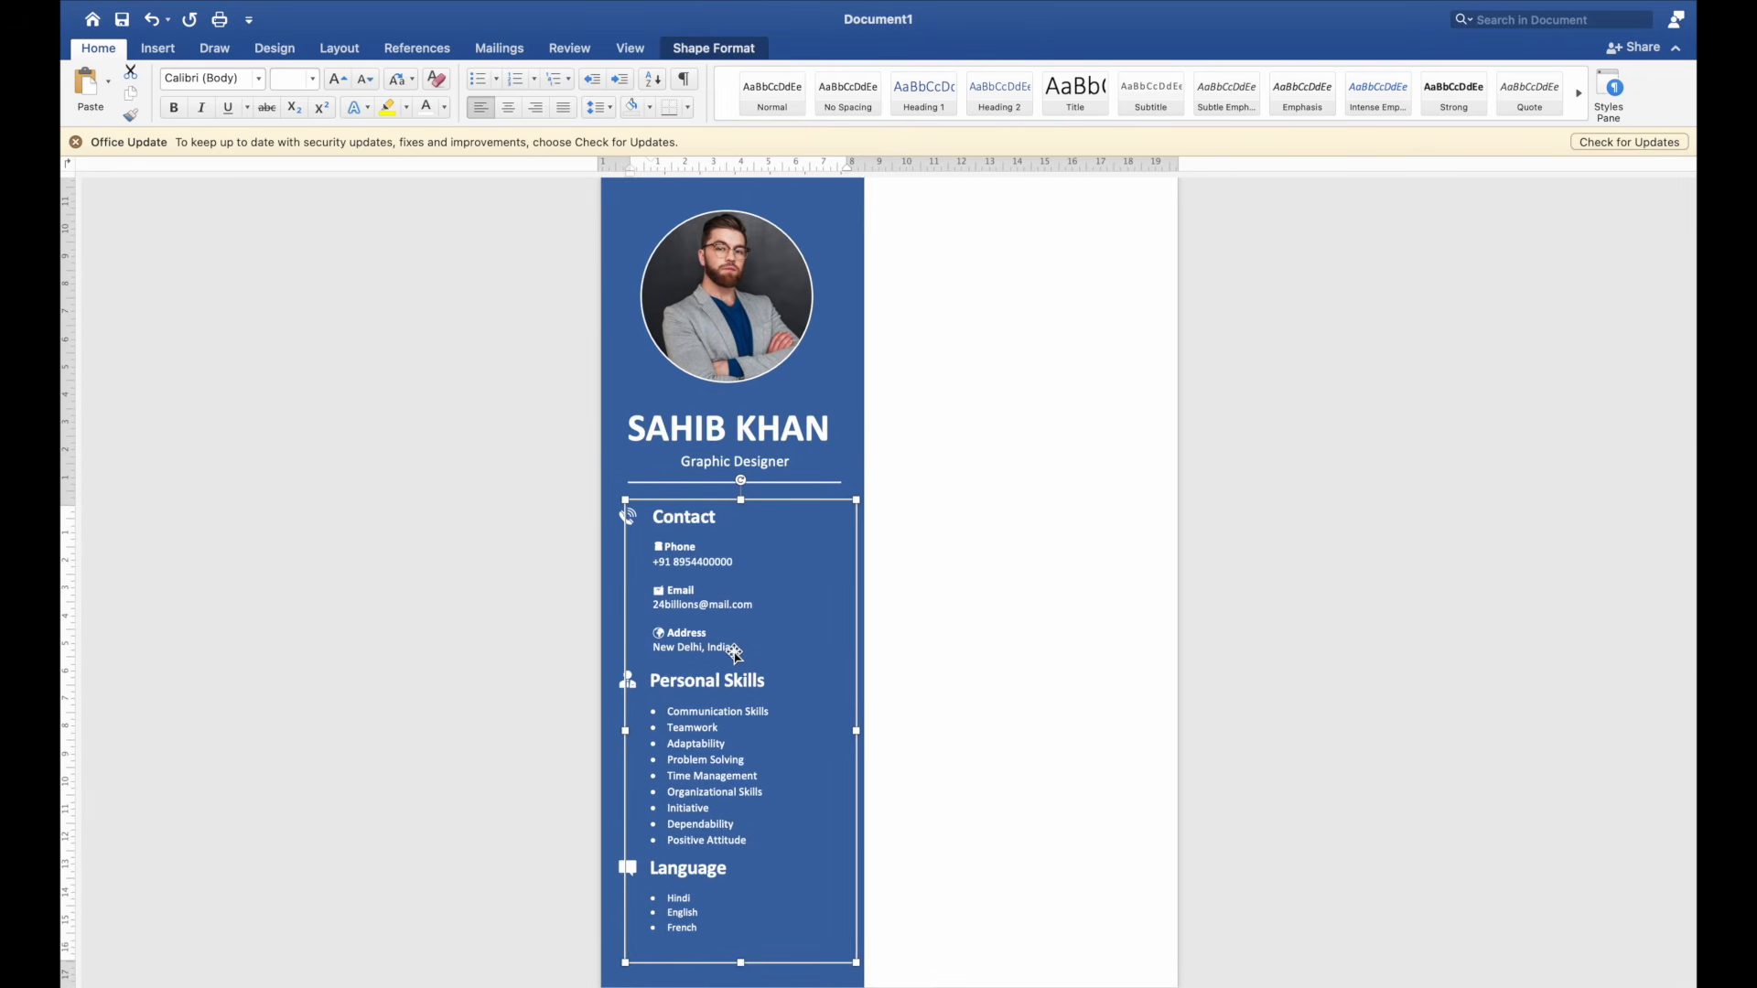
click(886, 594)
click(801, 648)
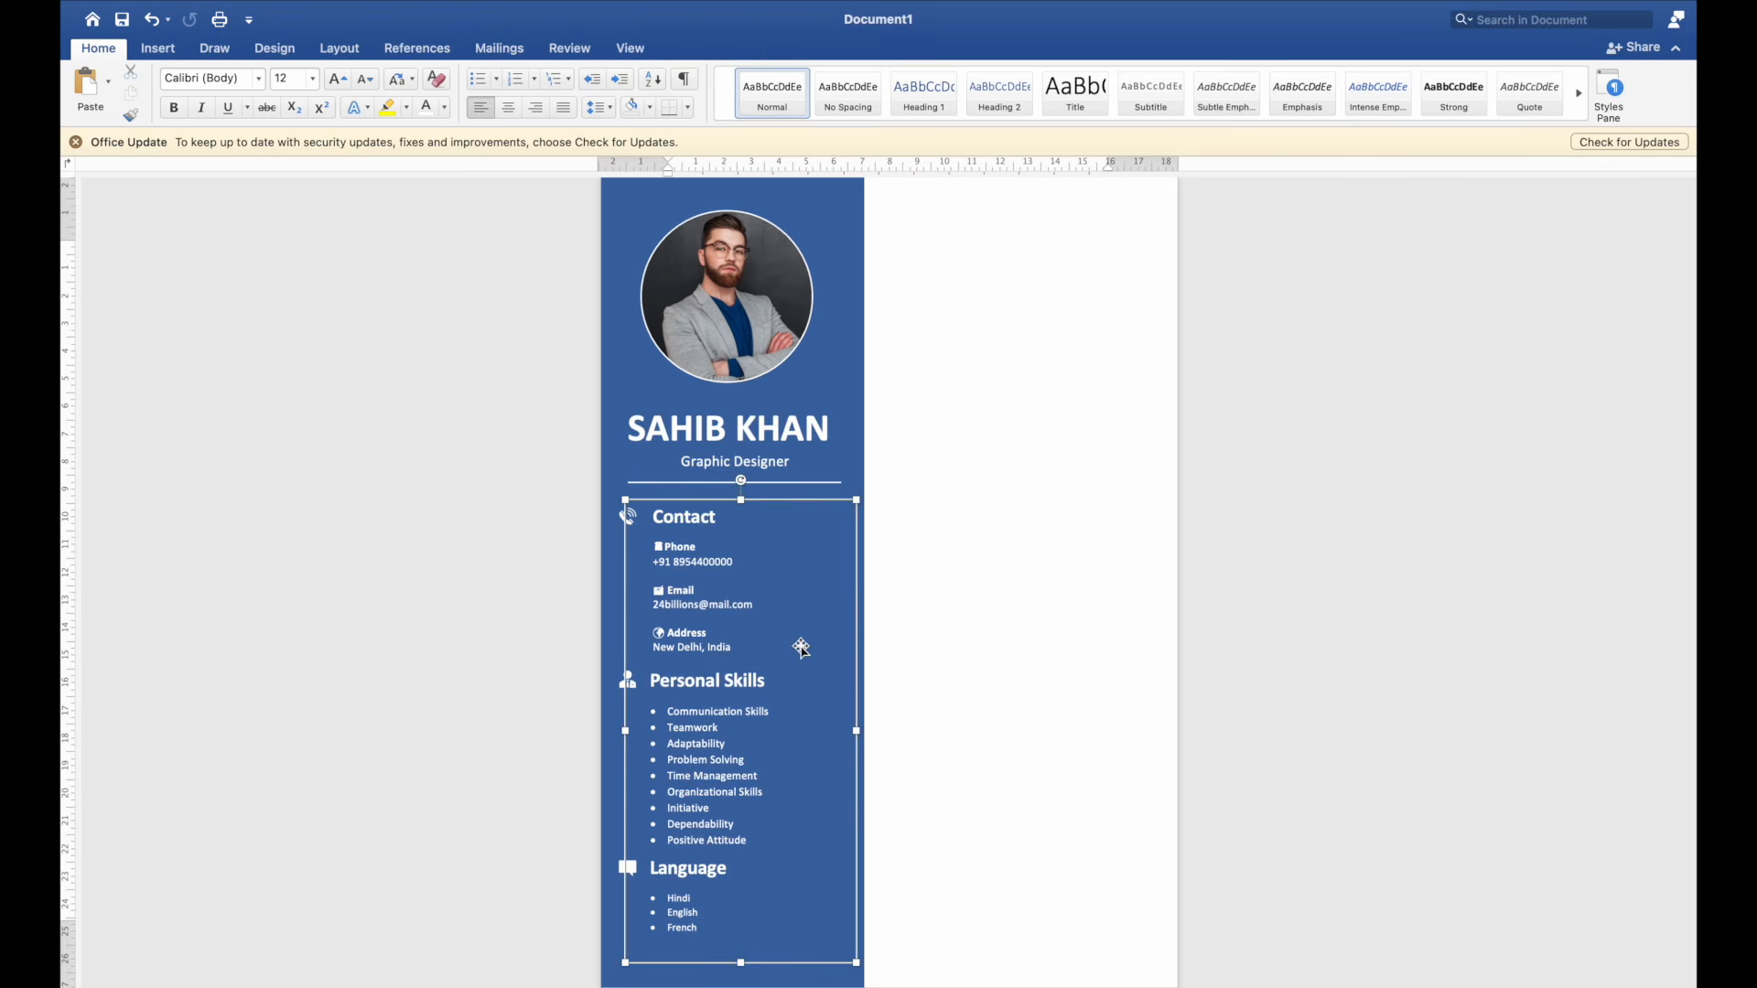
drag(858, 730, 837, 730)
click(861, 719)
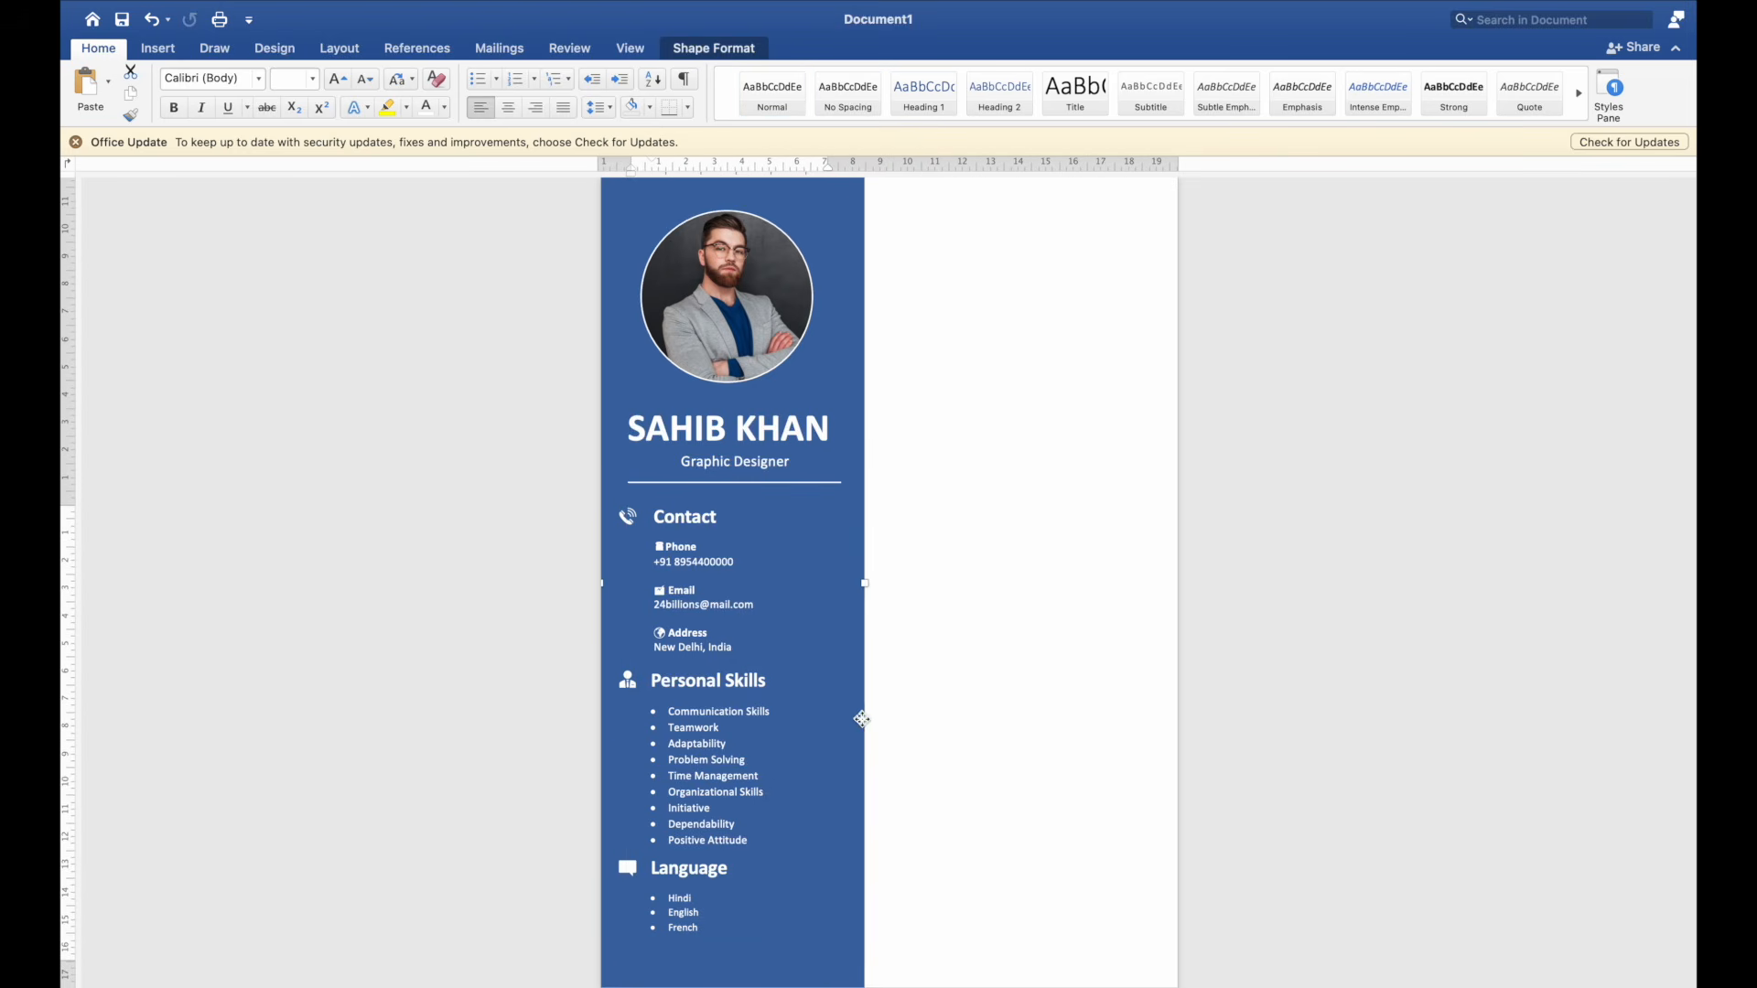
click(944, 661)
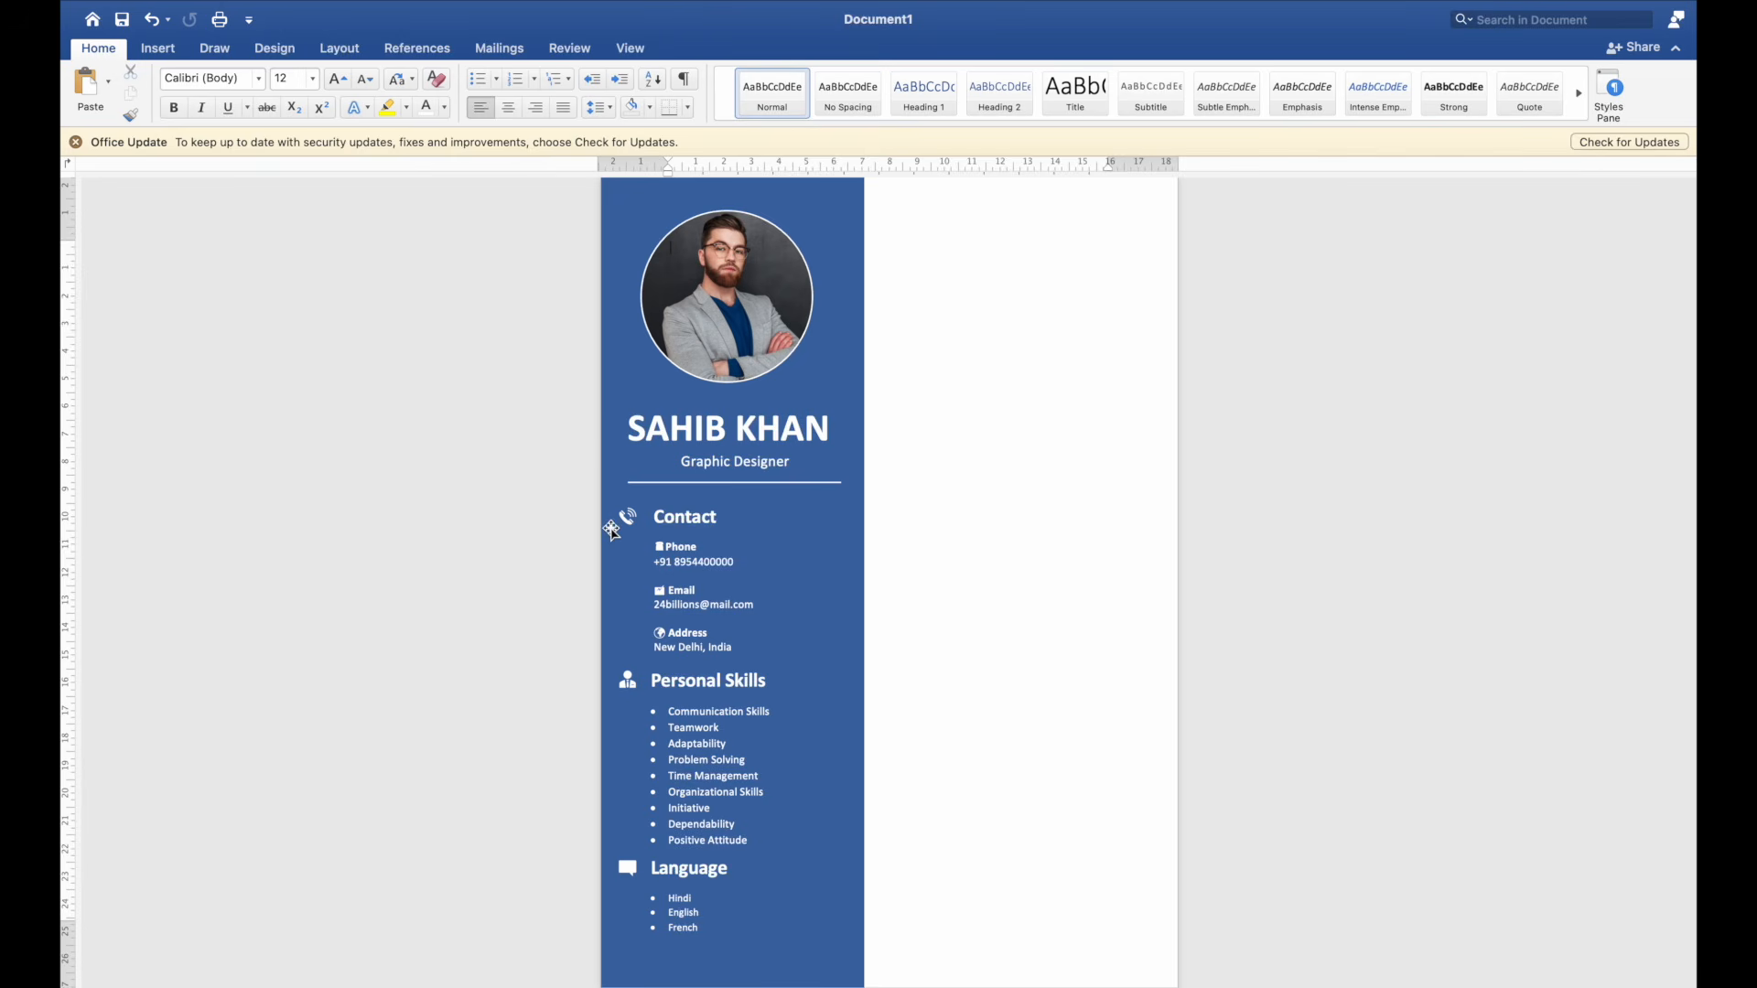
Step: Select the three heading icons together with the contact, skills and language text box and nudge them slightly right and up
click(611, 531)
click(626, 678)
click(621, 679)
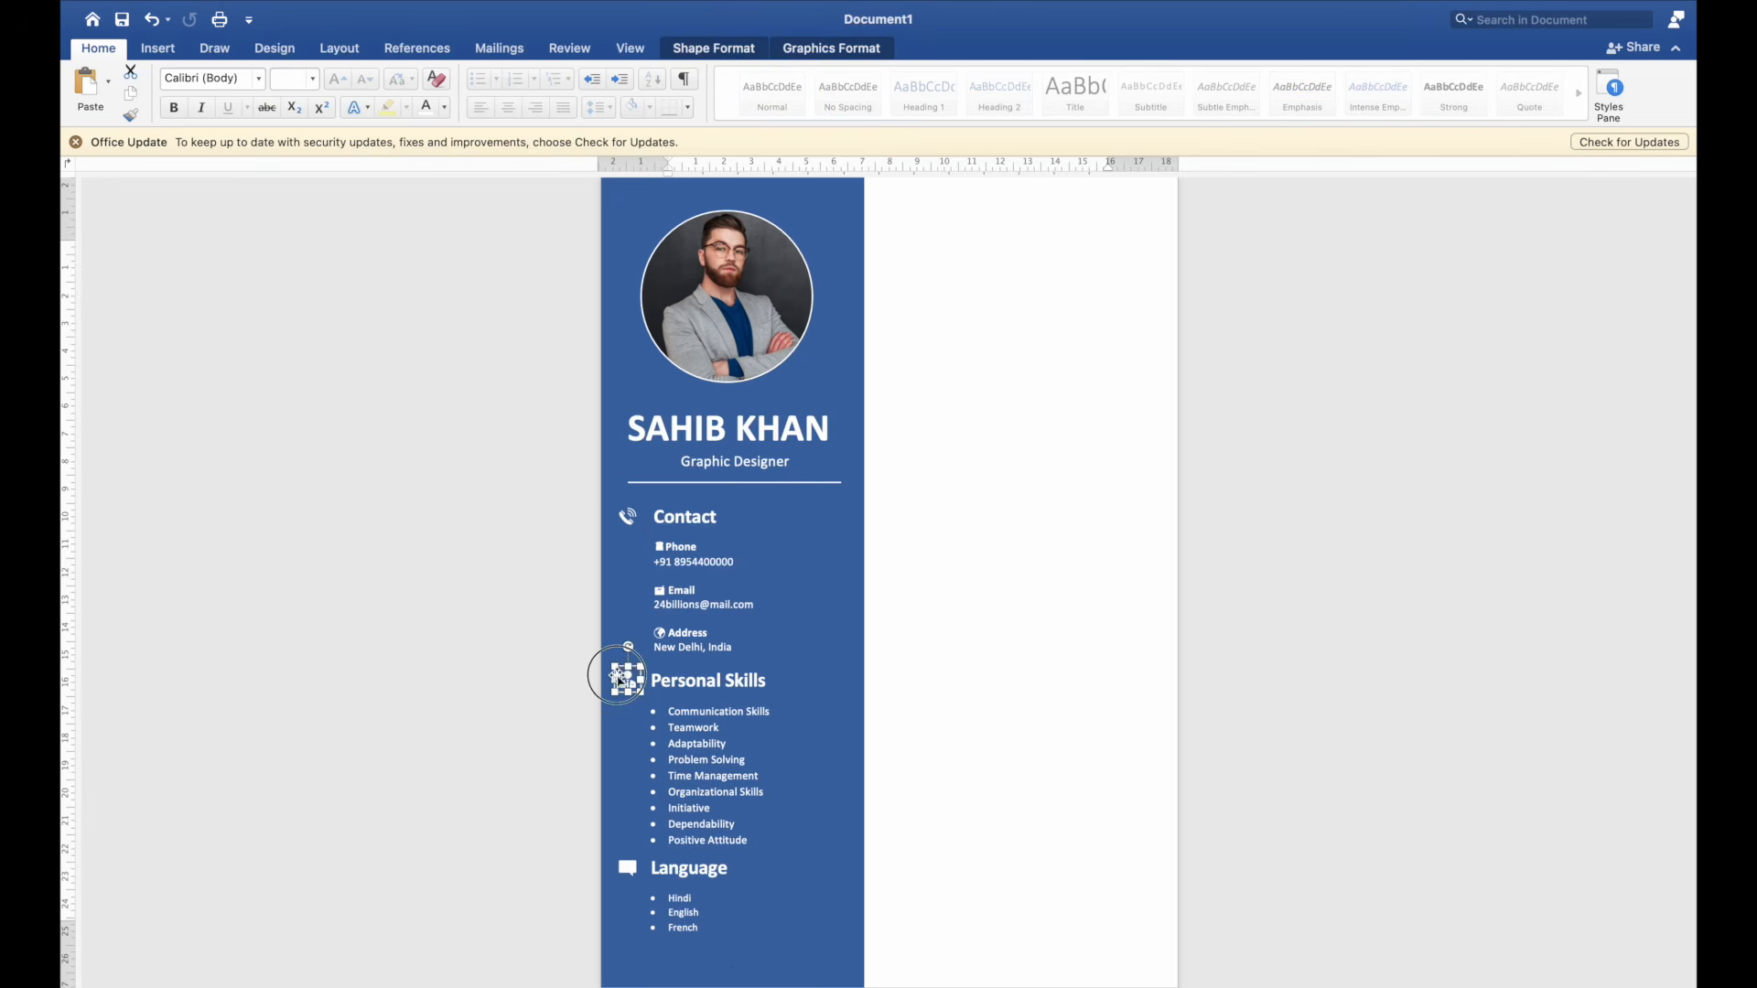
shift+click(625, 868)
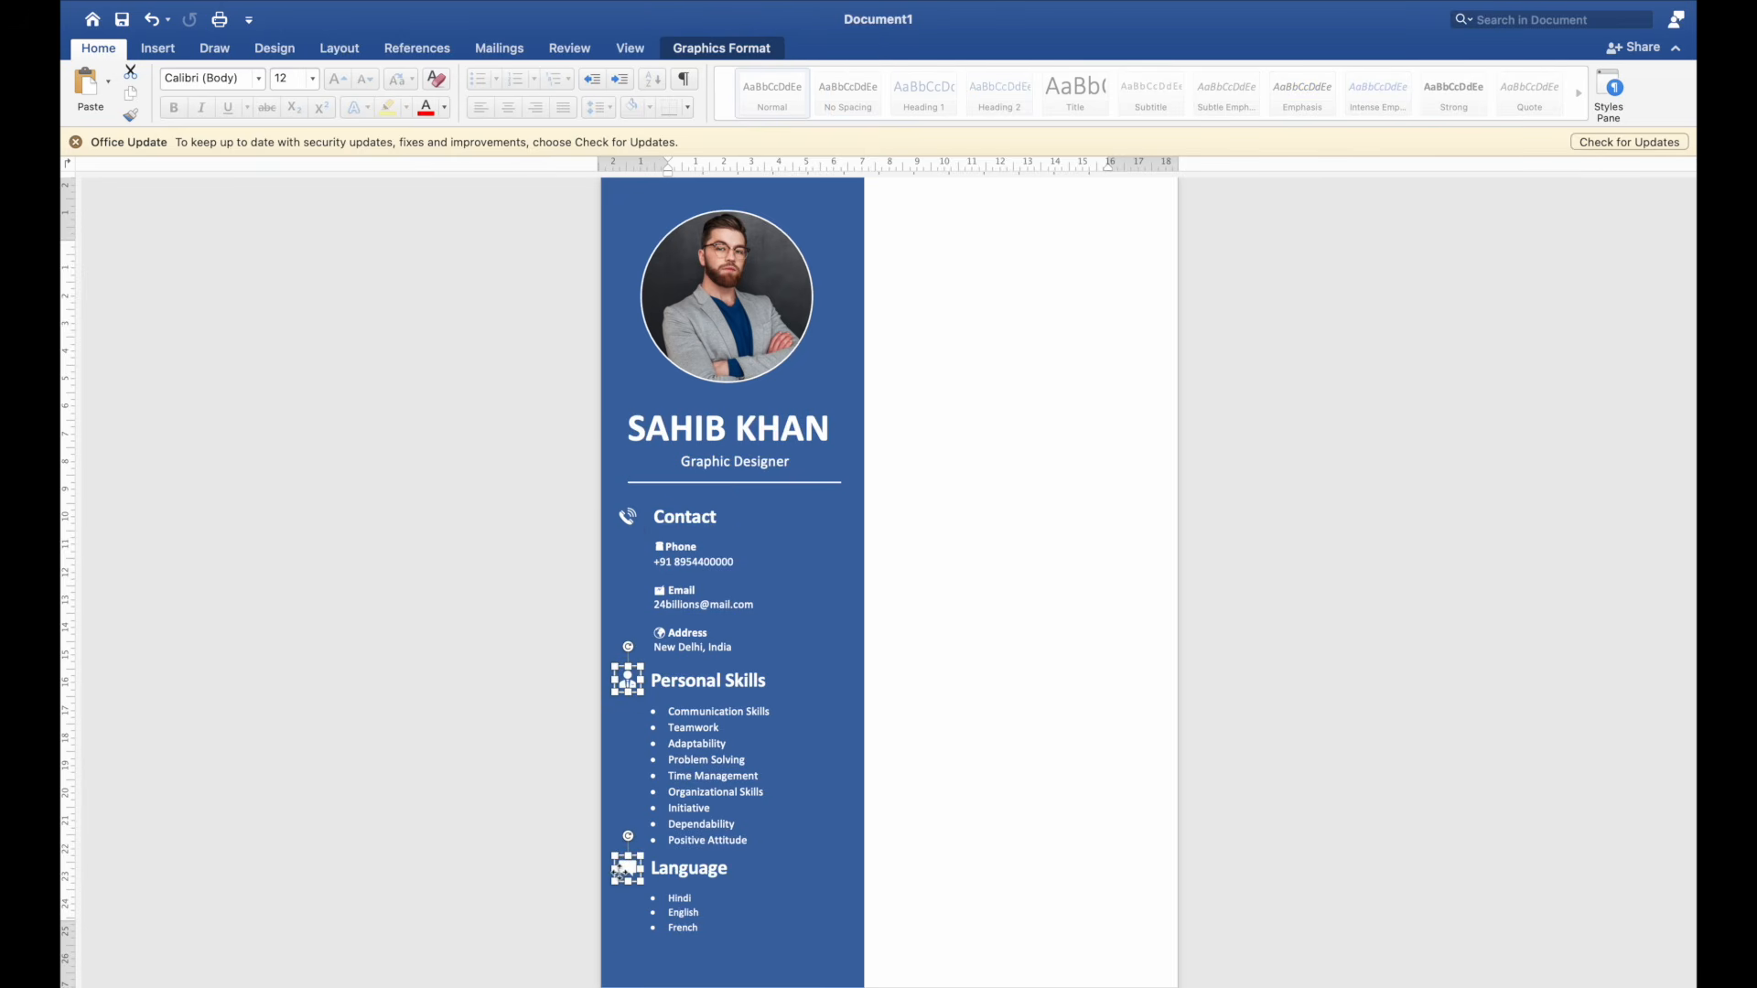
shift+click(625, 525)
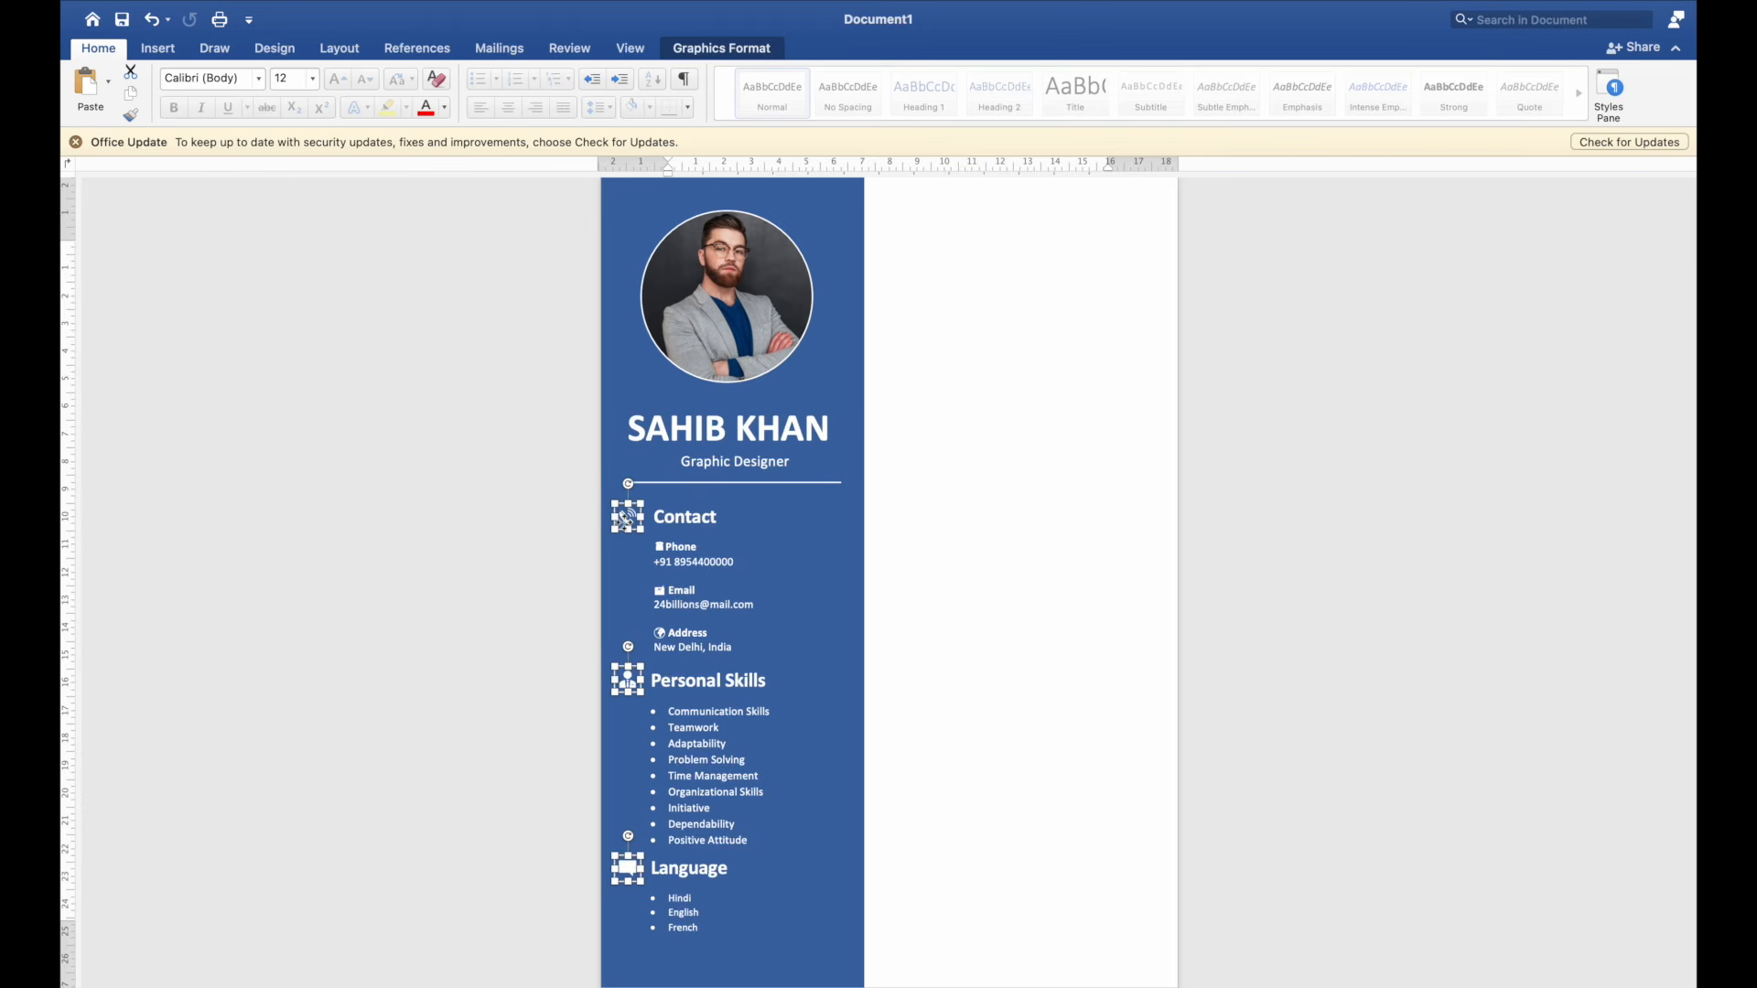
shift+click(702, 579)
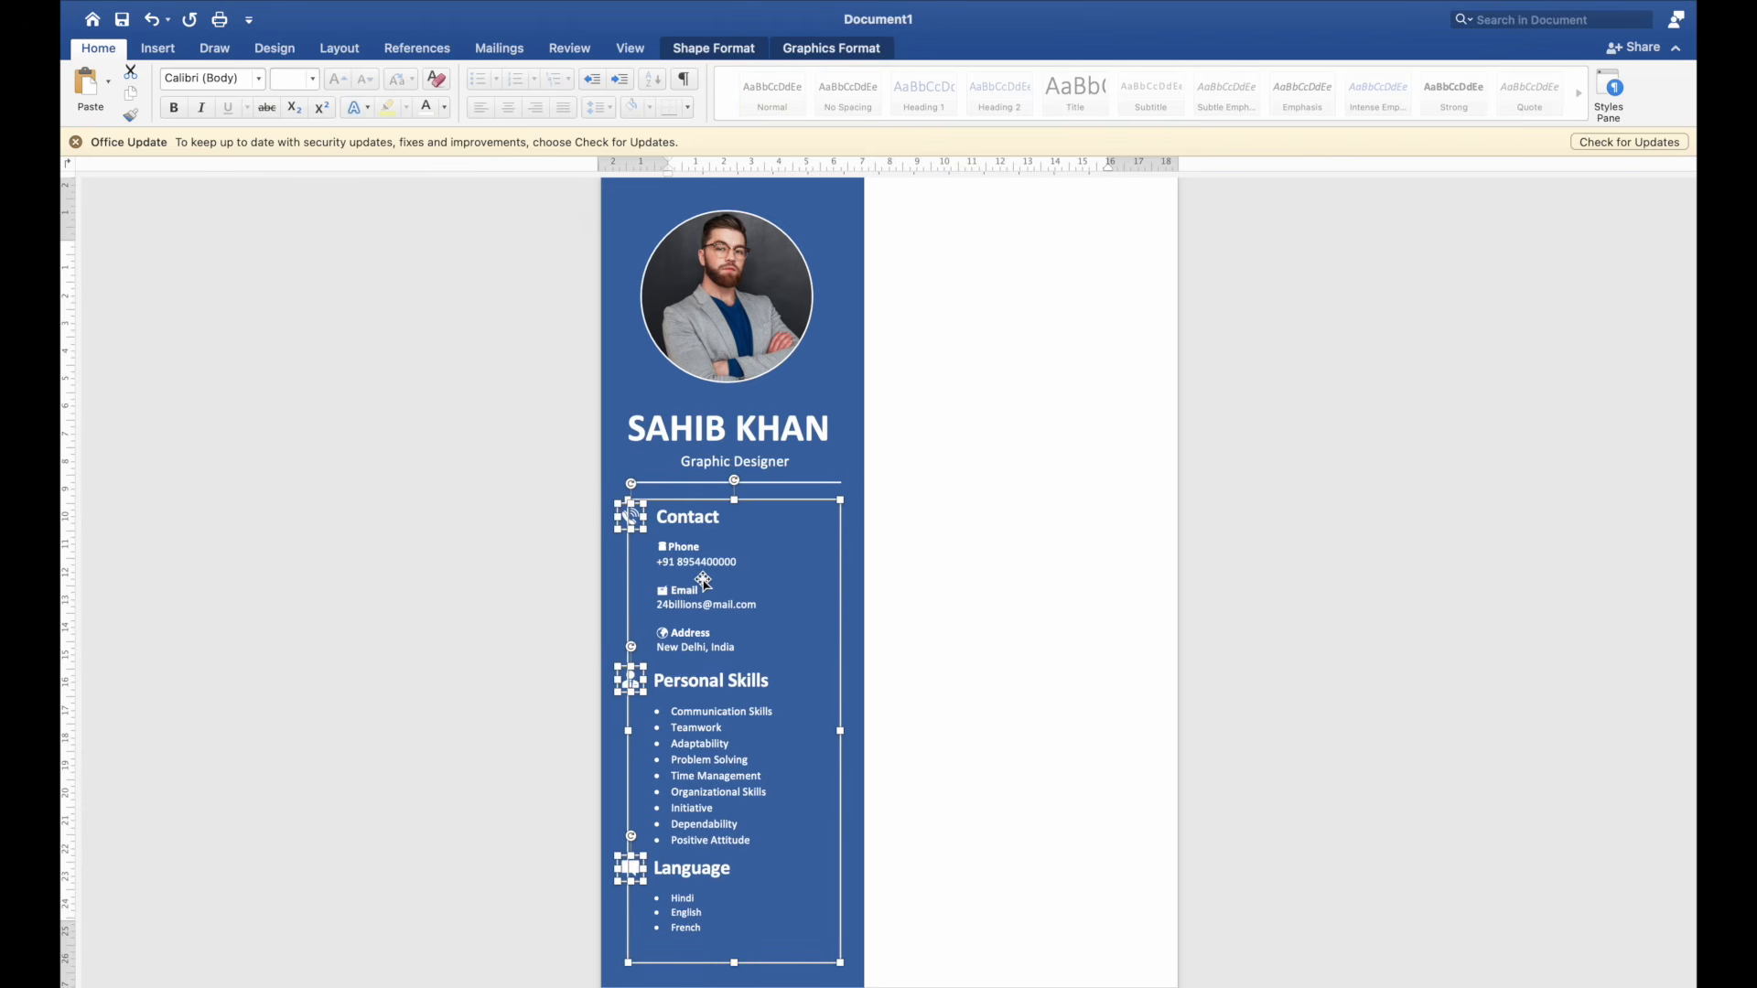
key(Right)
key(Right)
key(Right)
key(Right)
key(Right)
key(Right)
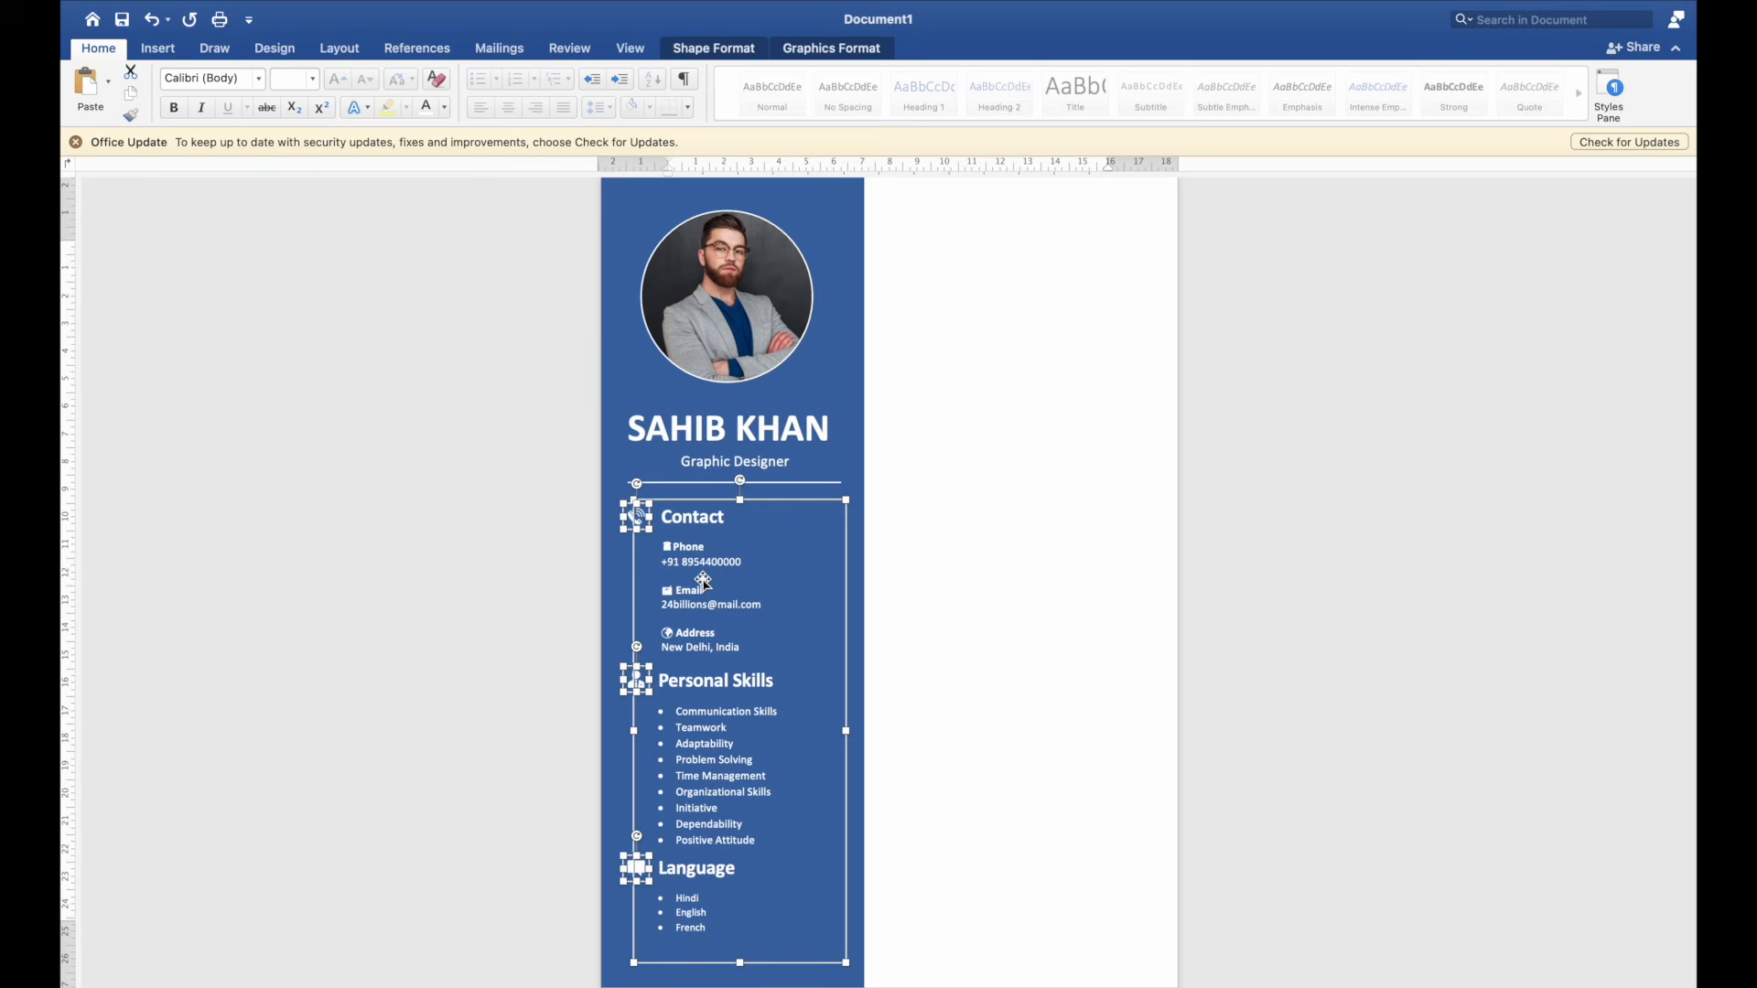
key(Up)
key(Up)
key(Up)
key(Up)
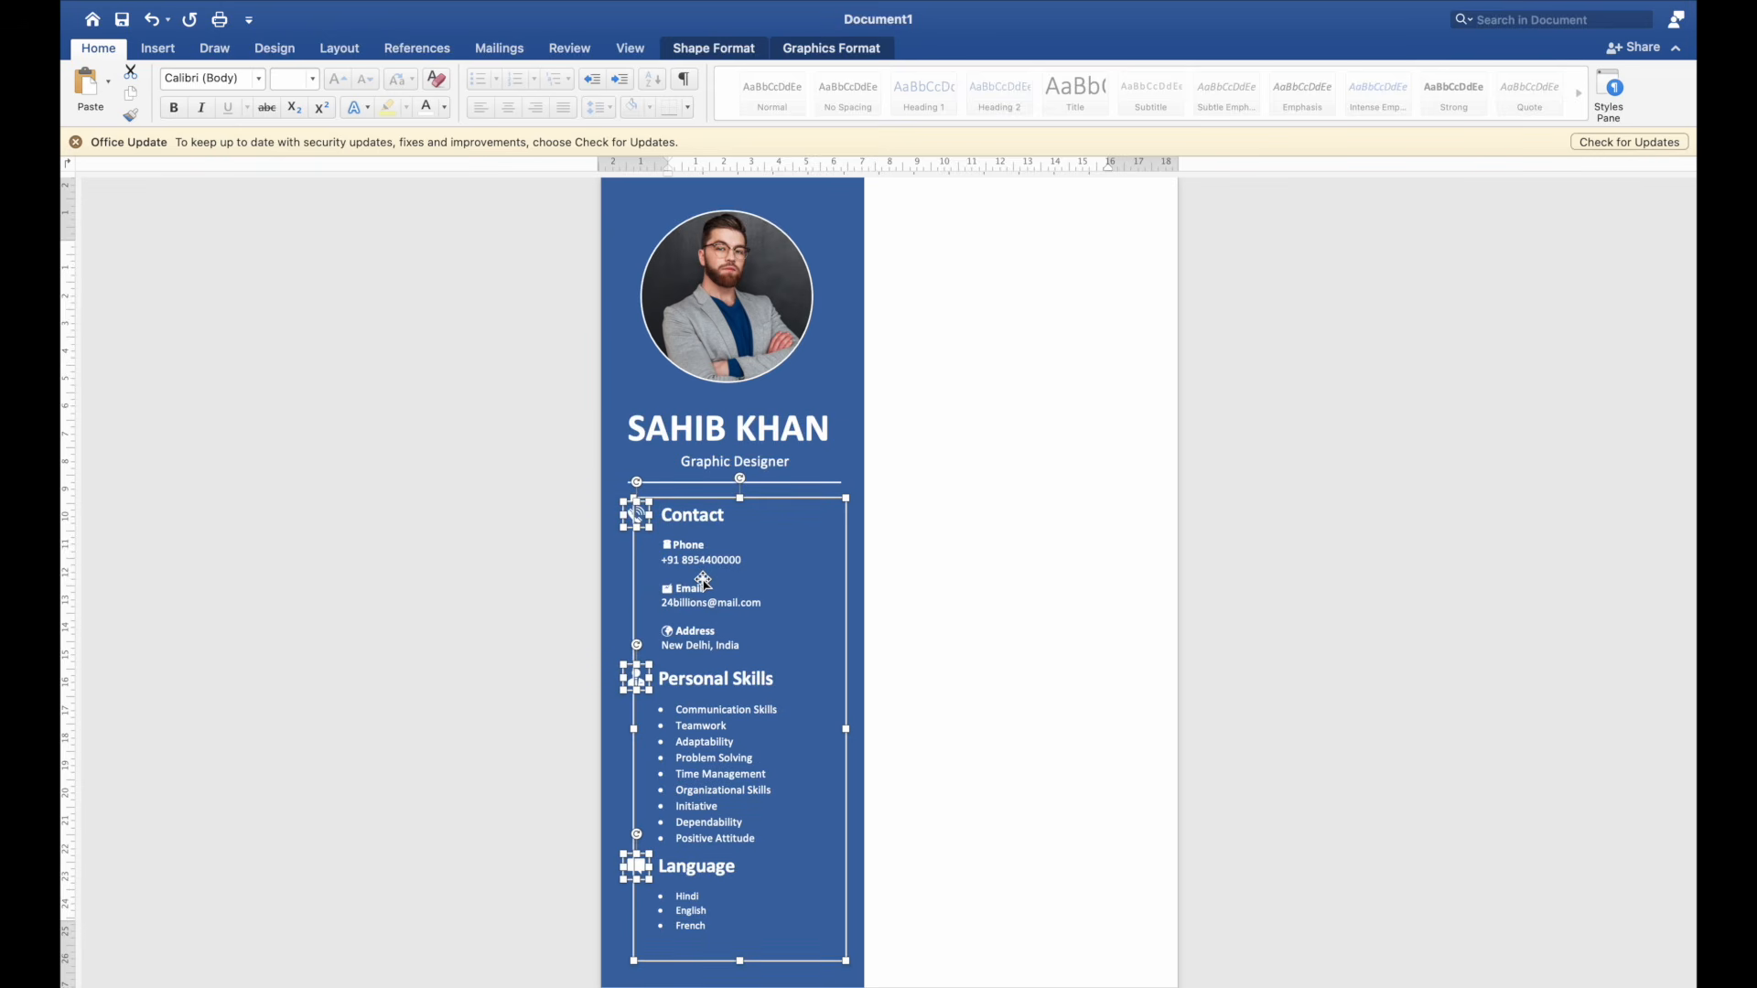
key(Right)
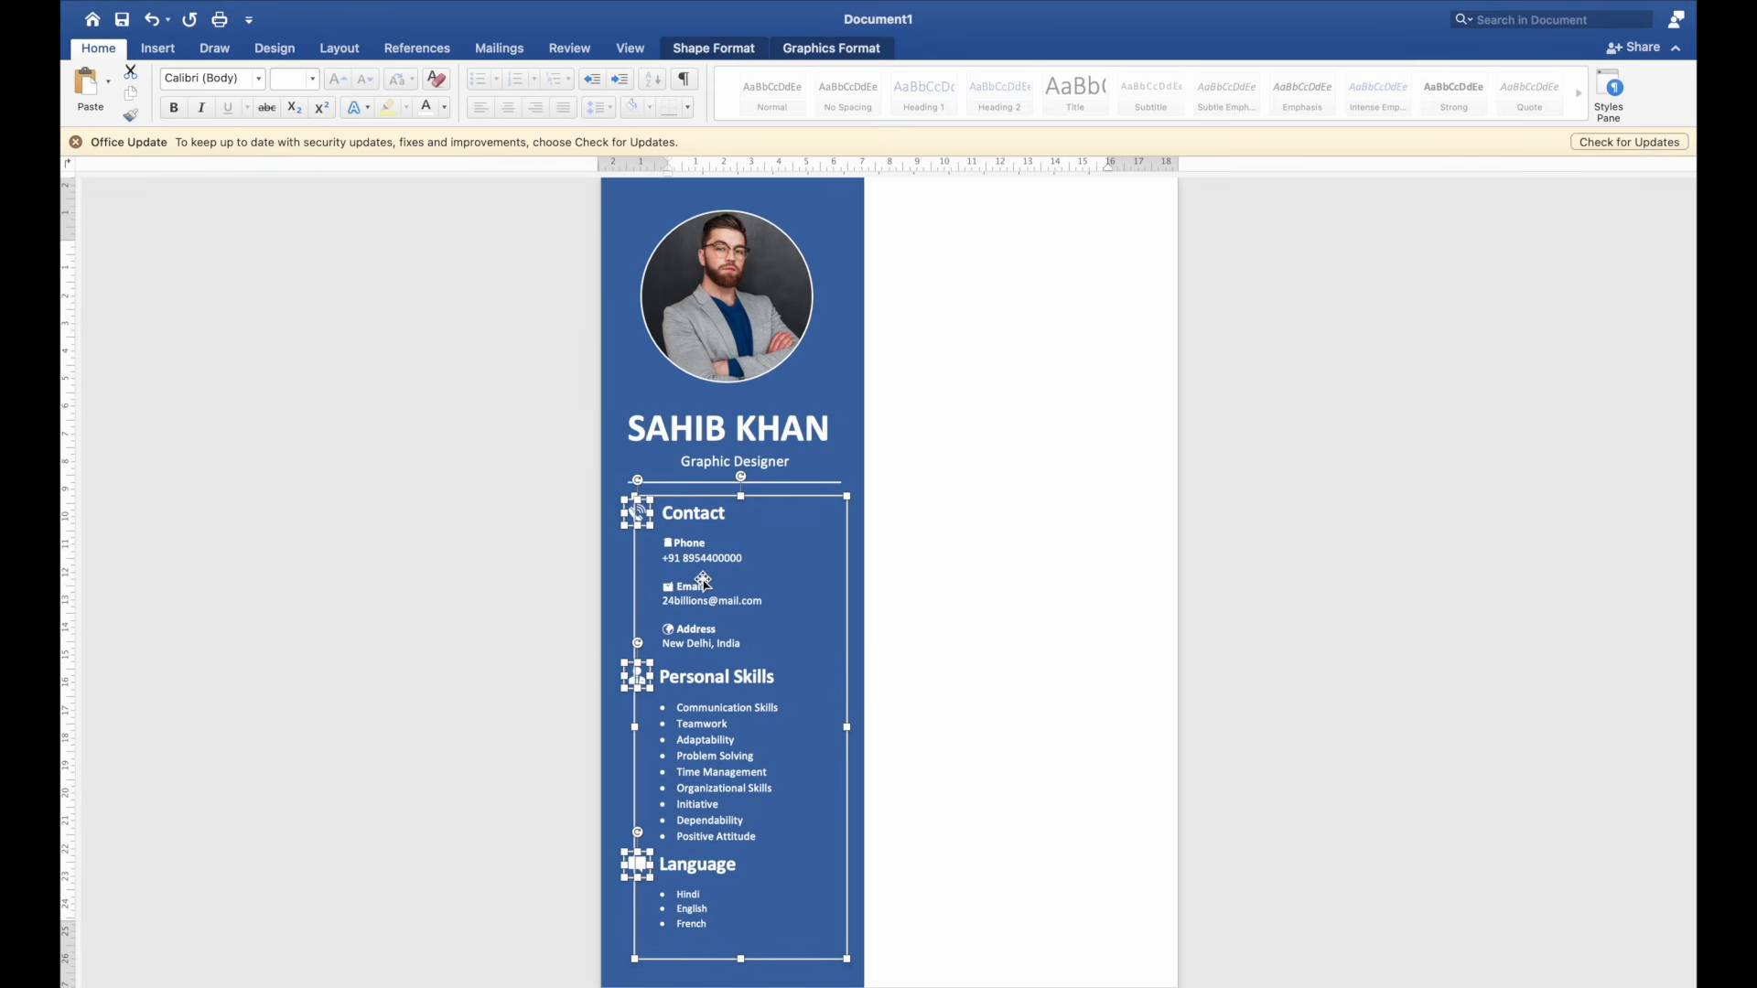
key(Left)
click(956, 627)
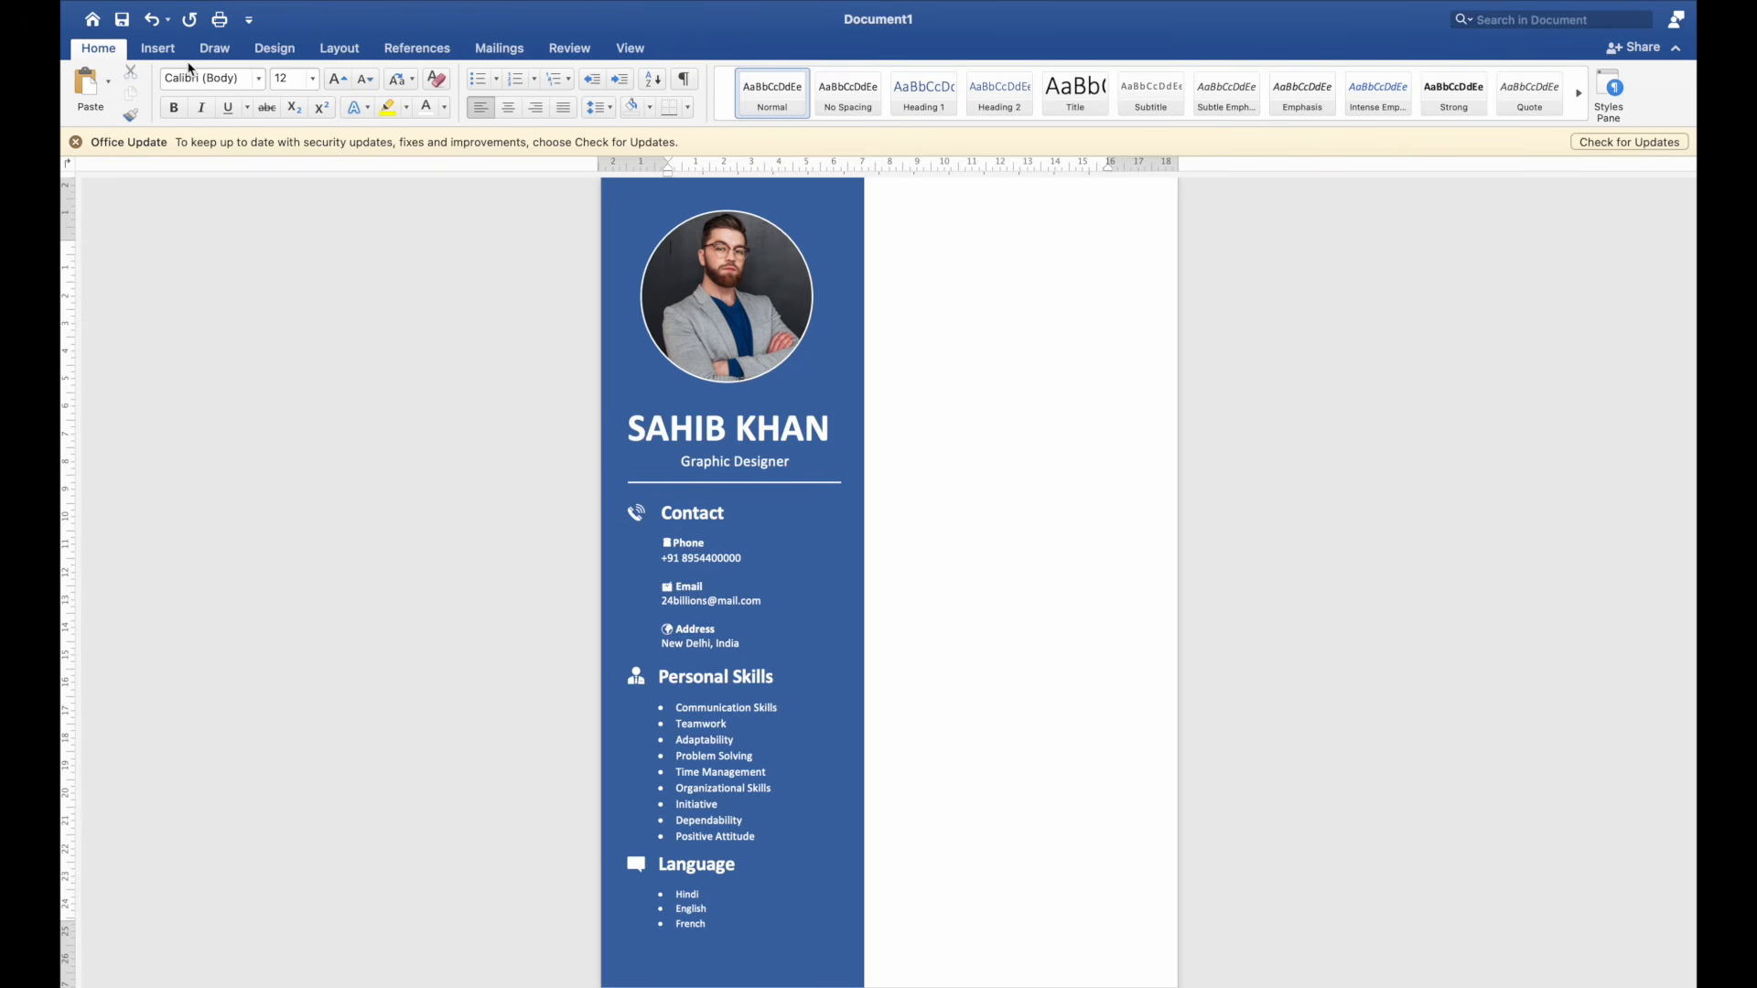
Step: Draw a rectangular band about 1.68 cm high and 12.62 cm wide from the sidebar's right edge across to the page's right edge
click(158, 48)
click(349, 99)
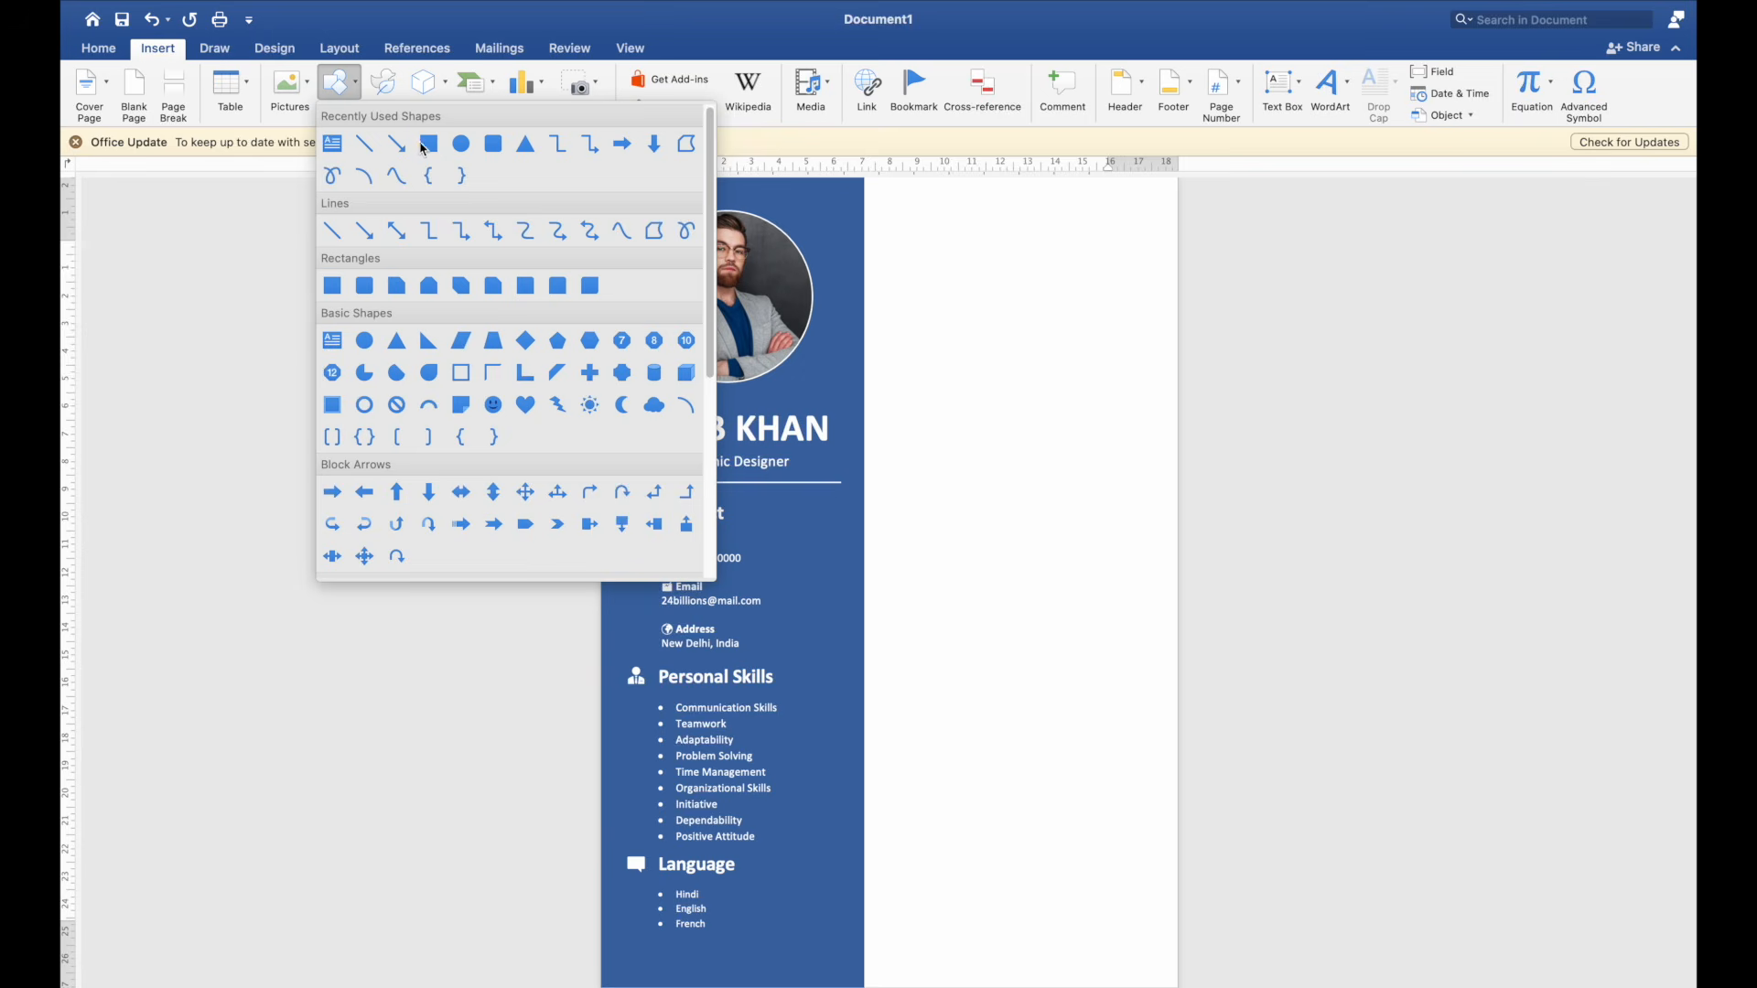
click(433, 148)
mouse_move(834, 361)
mouse_down()
mouse_move(1019, 443)
mouse_move(1176, 407)
mouse_up()
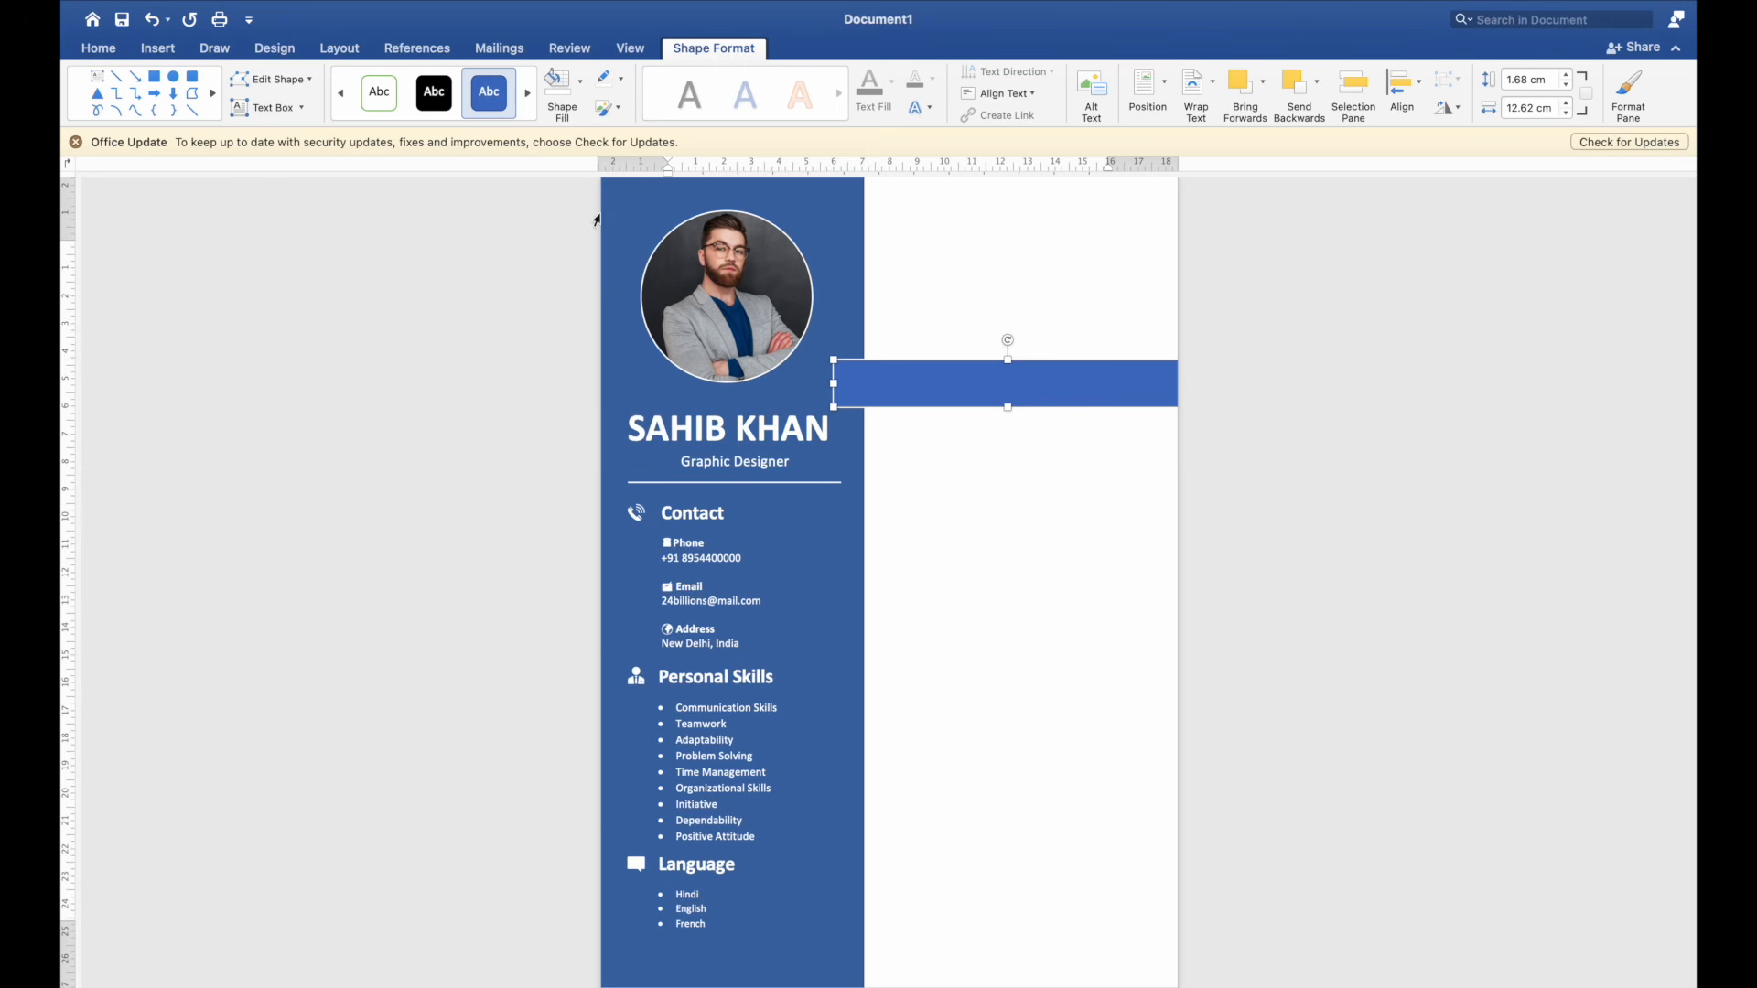
Step: Fill the rectangular band with a custom blue darker than the sidebar
click(579, 81)
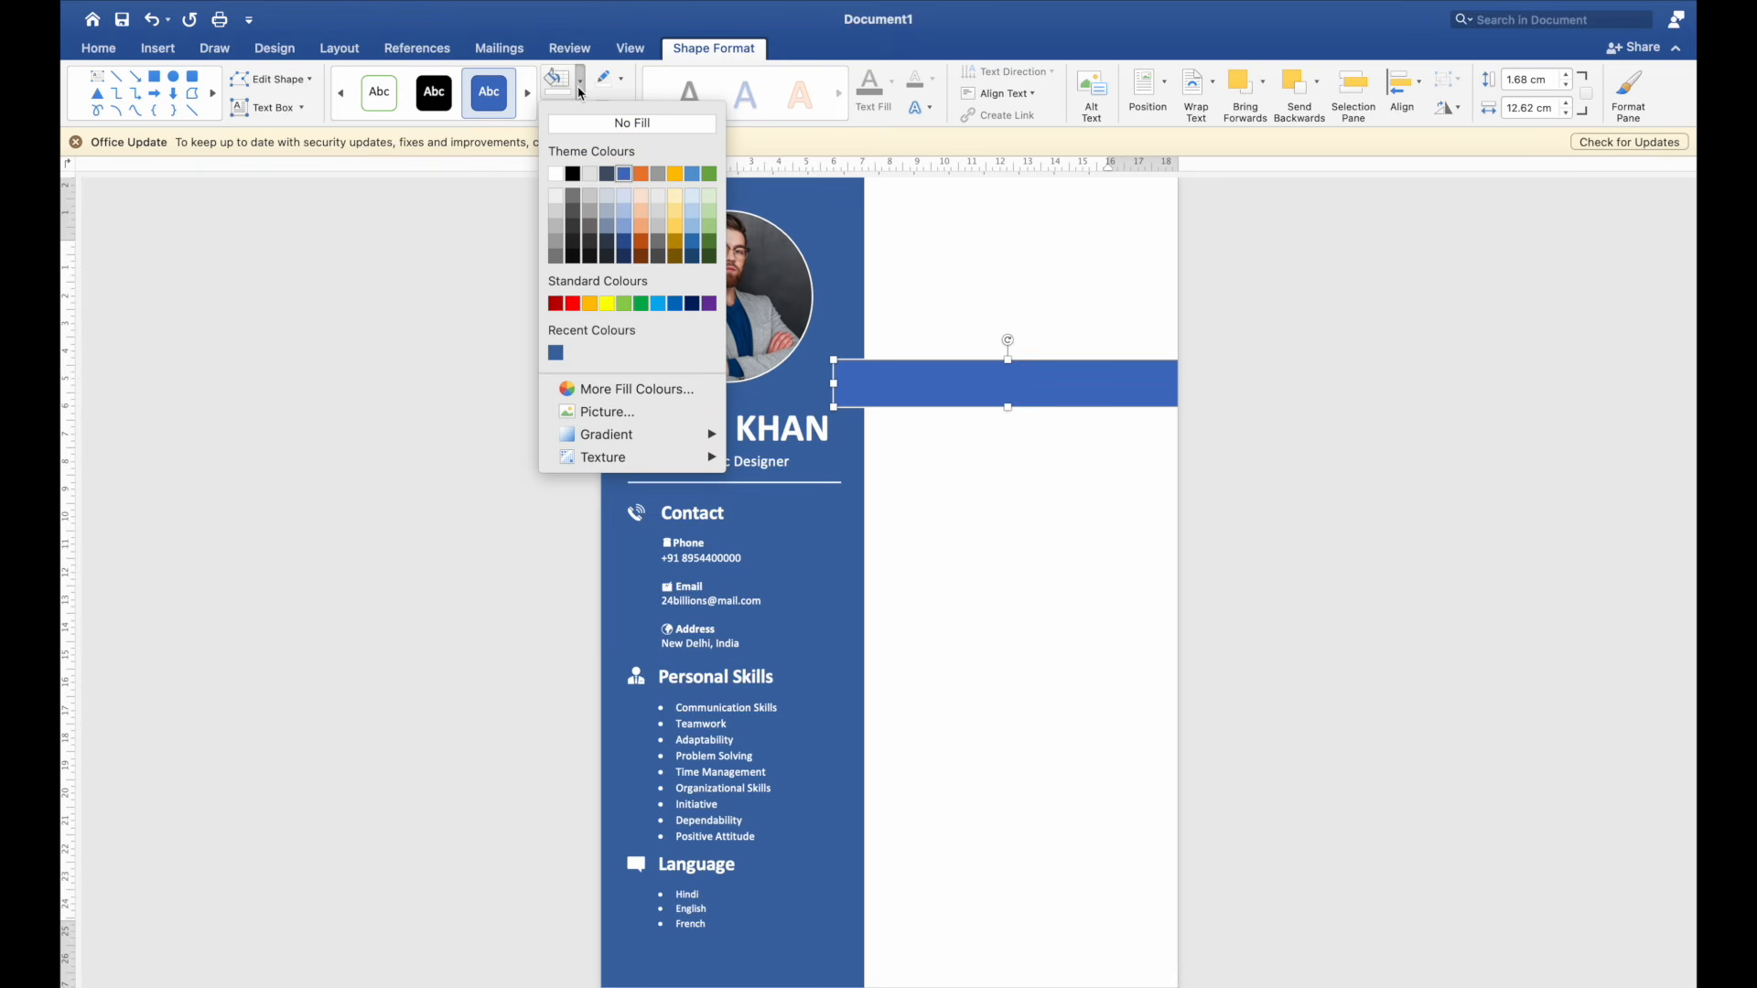
click(630, 388)
click(826, 443)
click(956, 482)
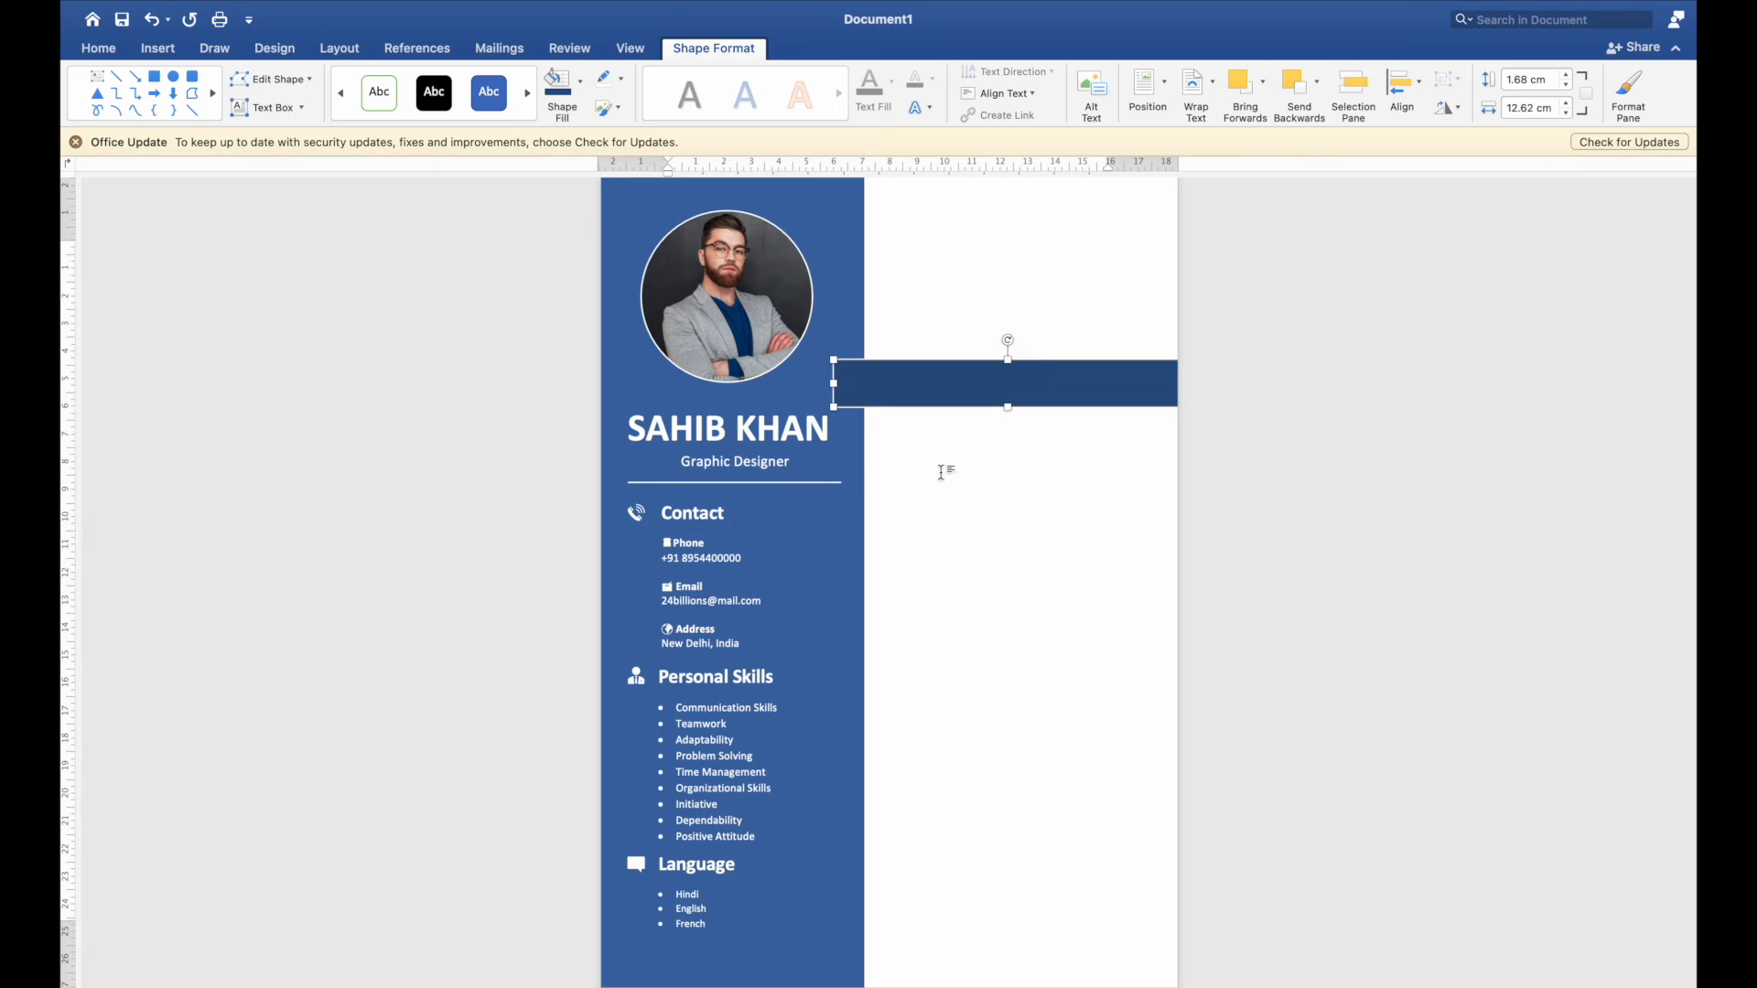
click(1275, 440)
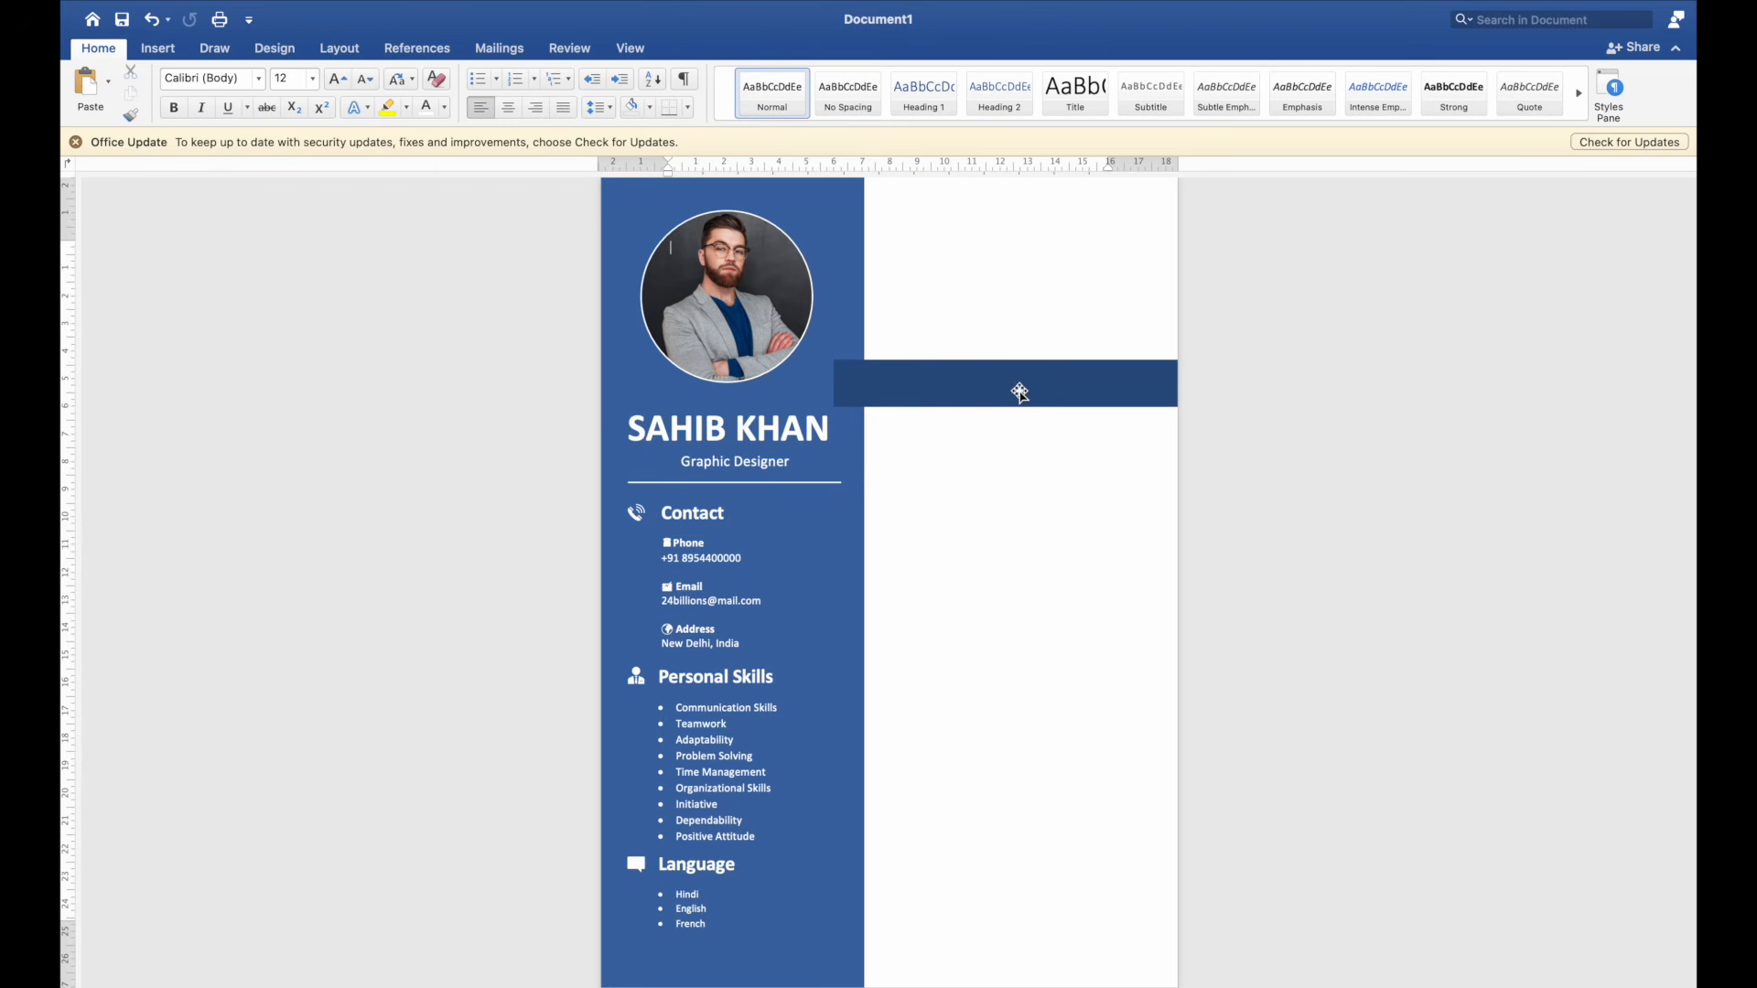
Step: Draw a triangle about 1.85 cm high and 2.16 cm wide directly beneath the band's left end
click(157, 48)
click(356, 96)
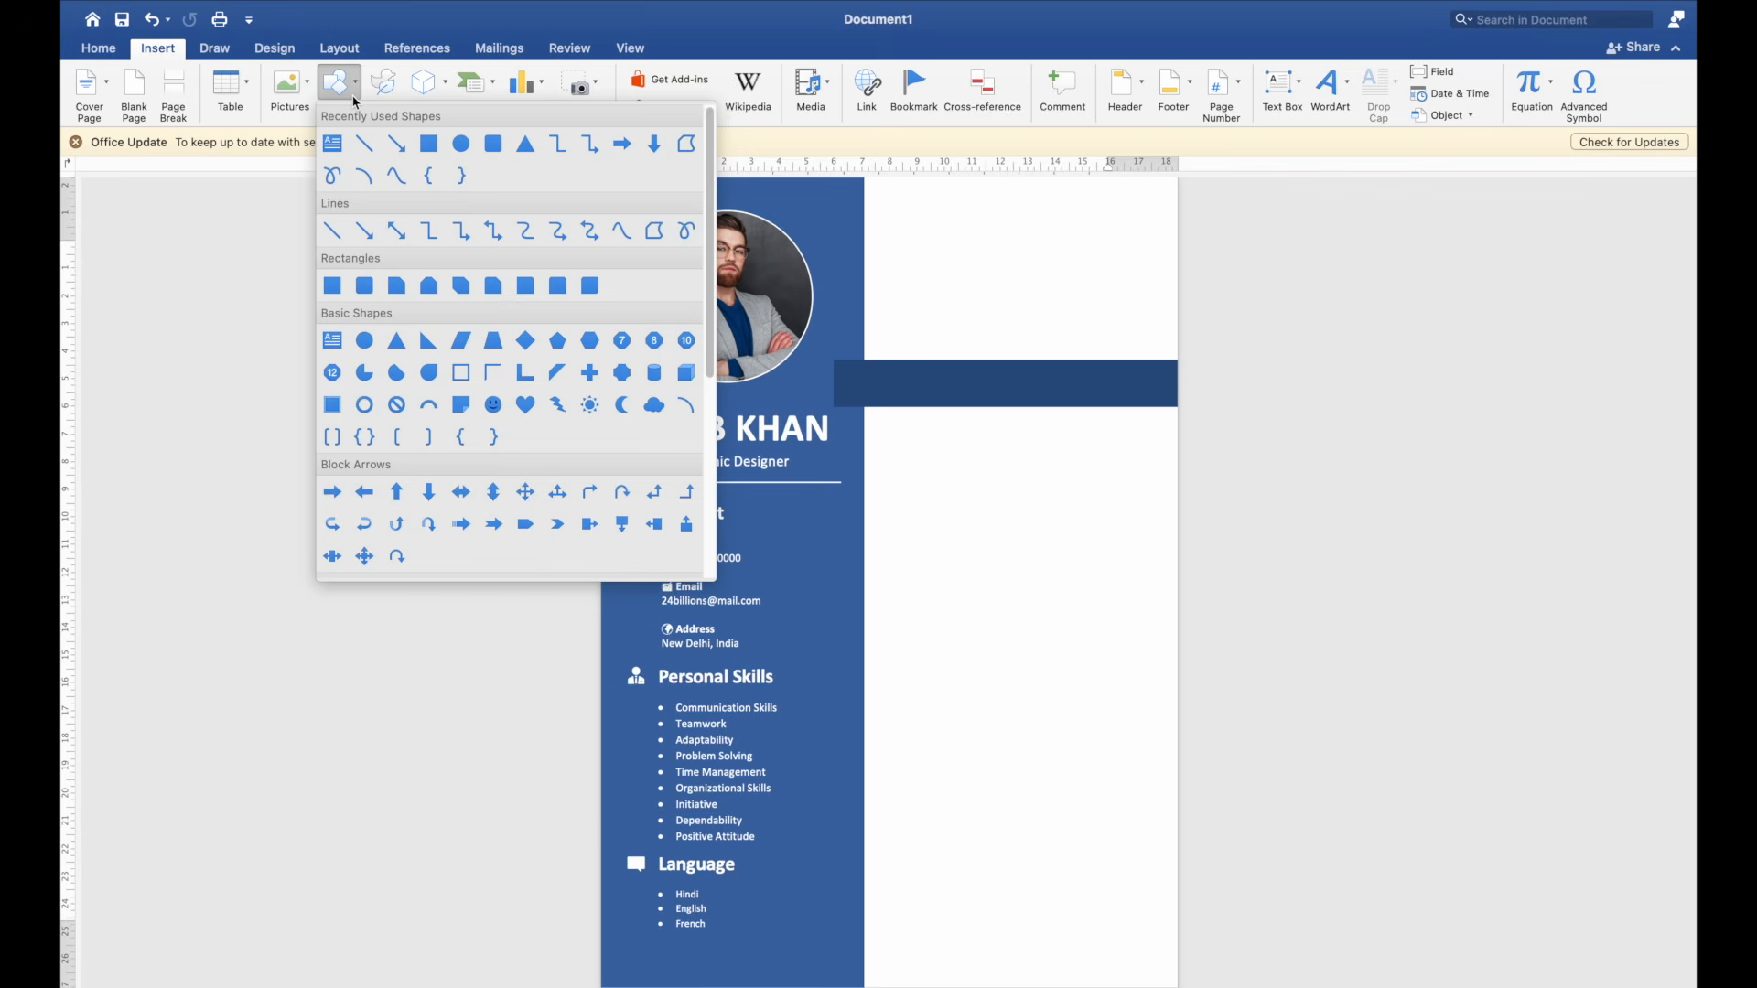
click(525, 143)
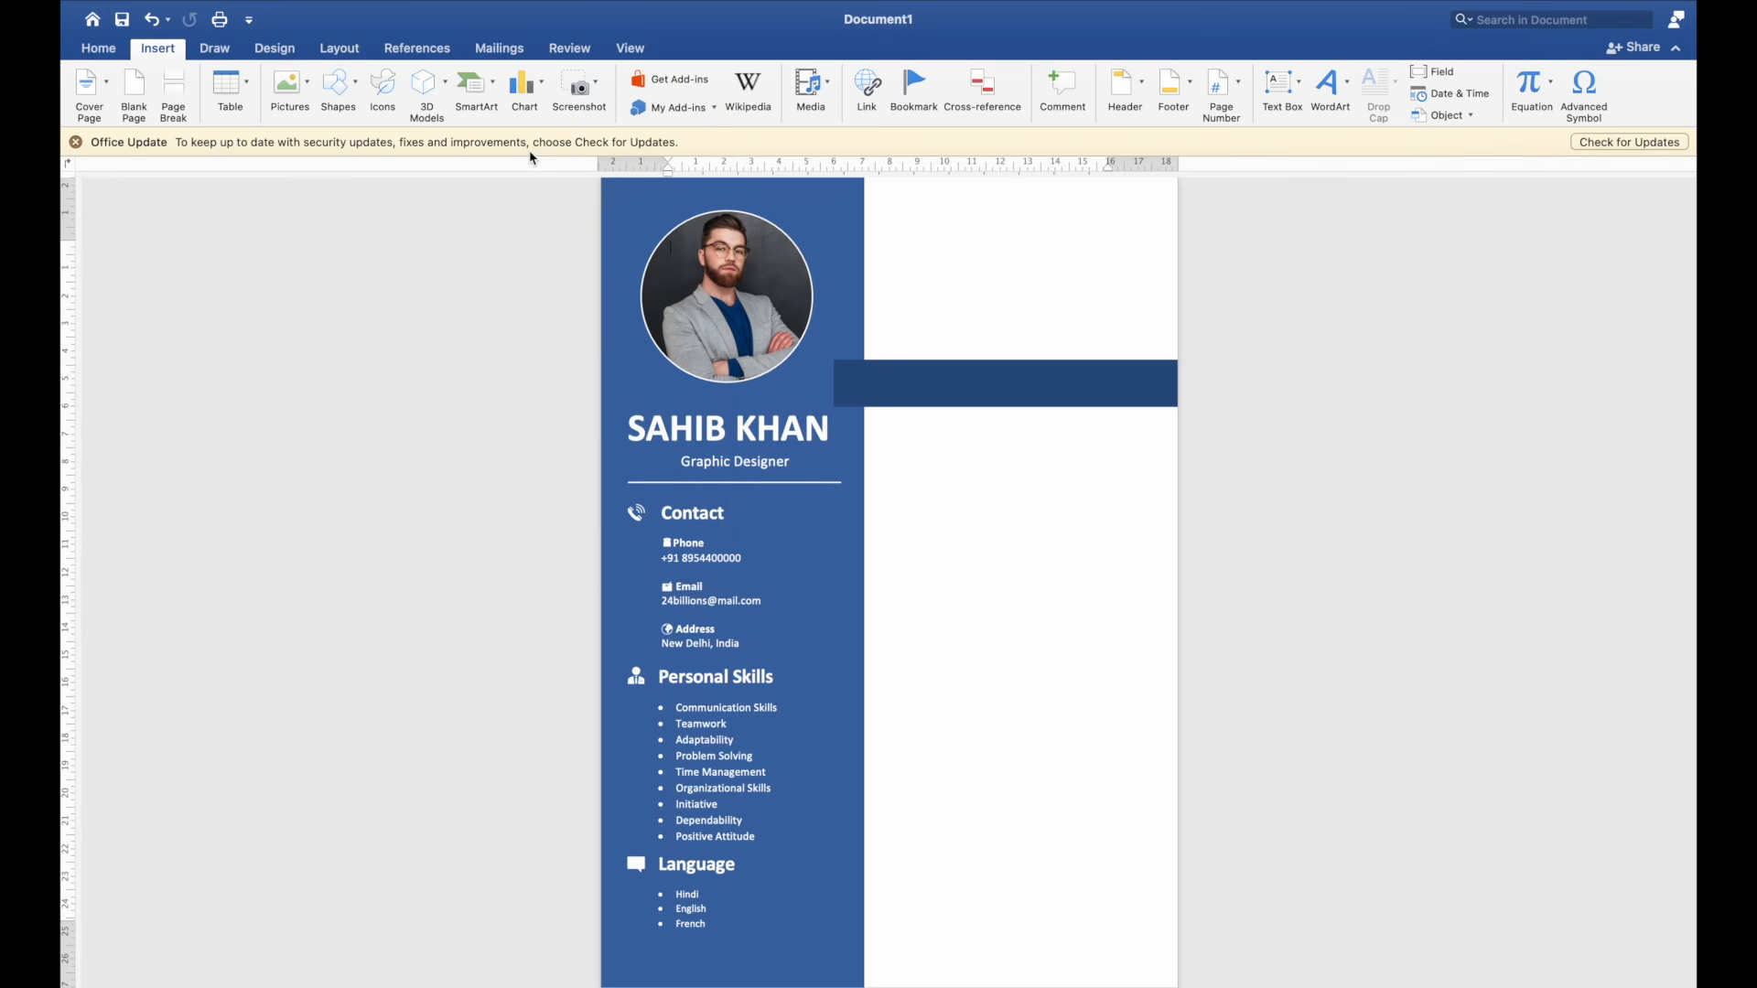
drag(837, 409, 894, 460)
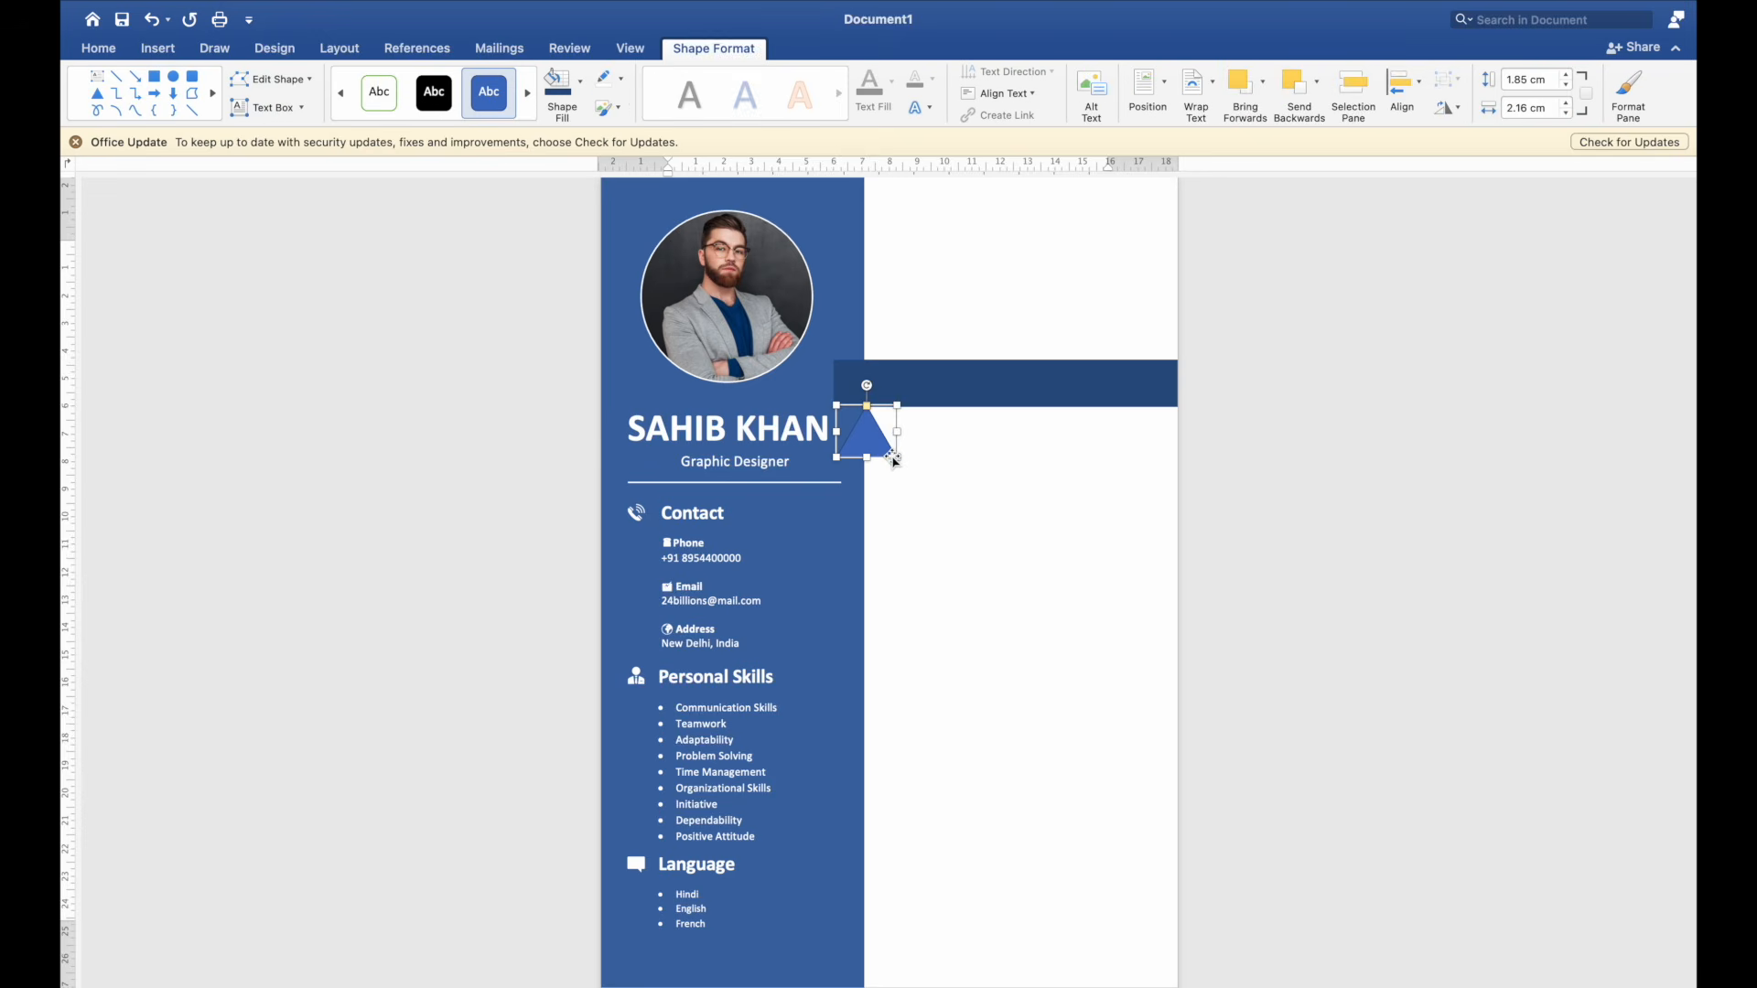
Step: Rotate the triangle so it points straight down below the band
drag(869, 388, 906, 401)
click(934, 466)
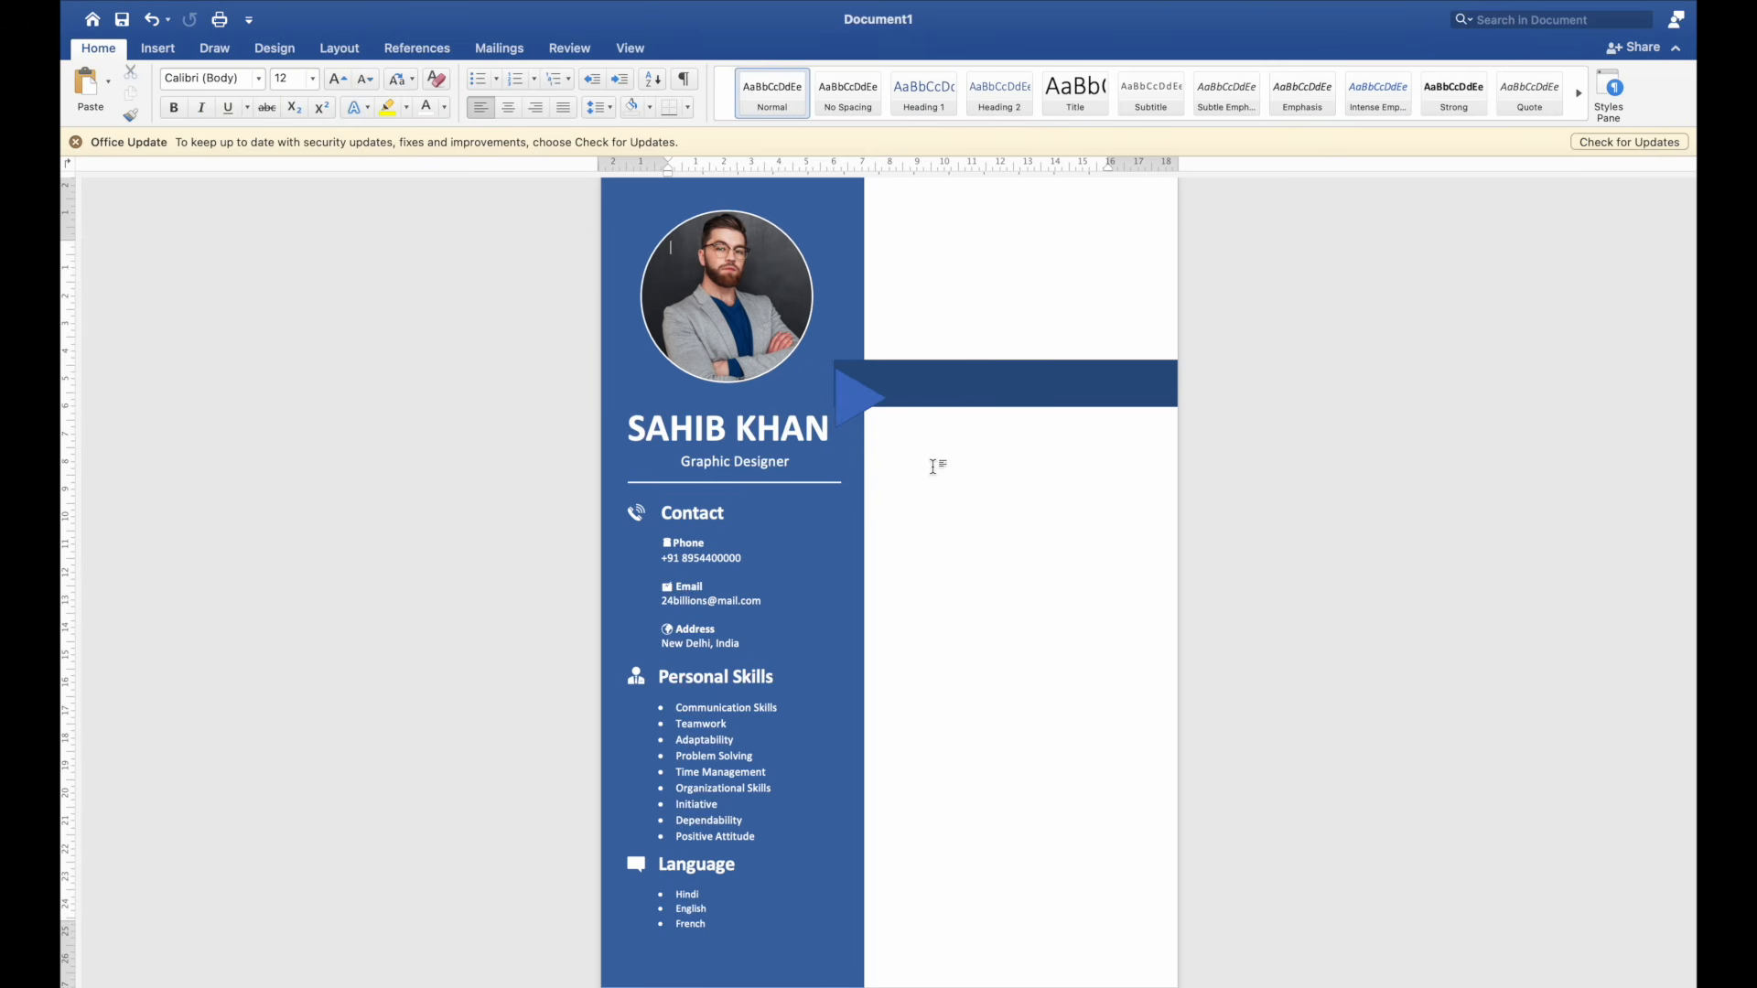
click(865, 398)
drag(895, 393, 869, 432)
key(Delete)
key(super+z)
click(967, 453)
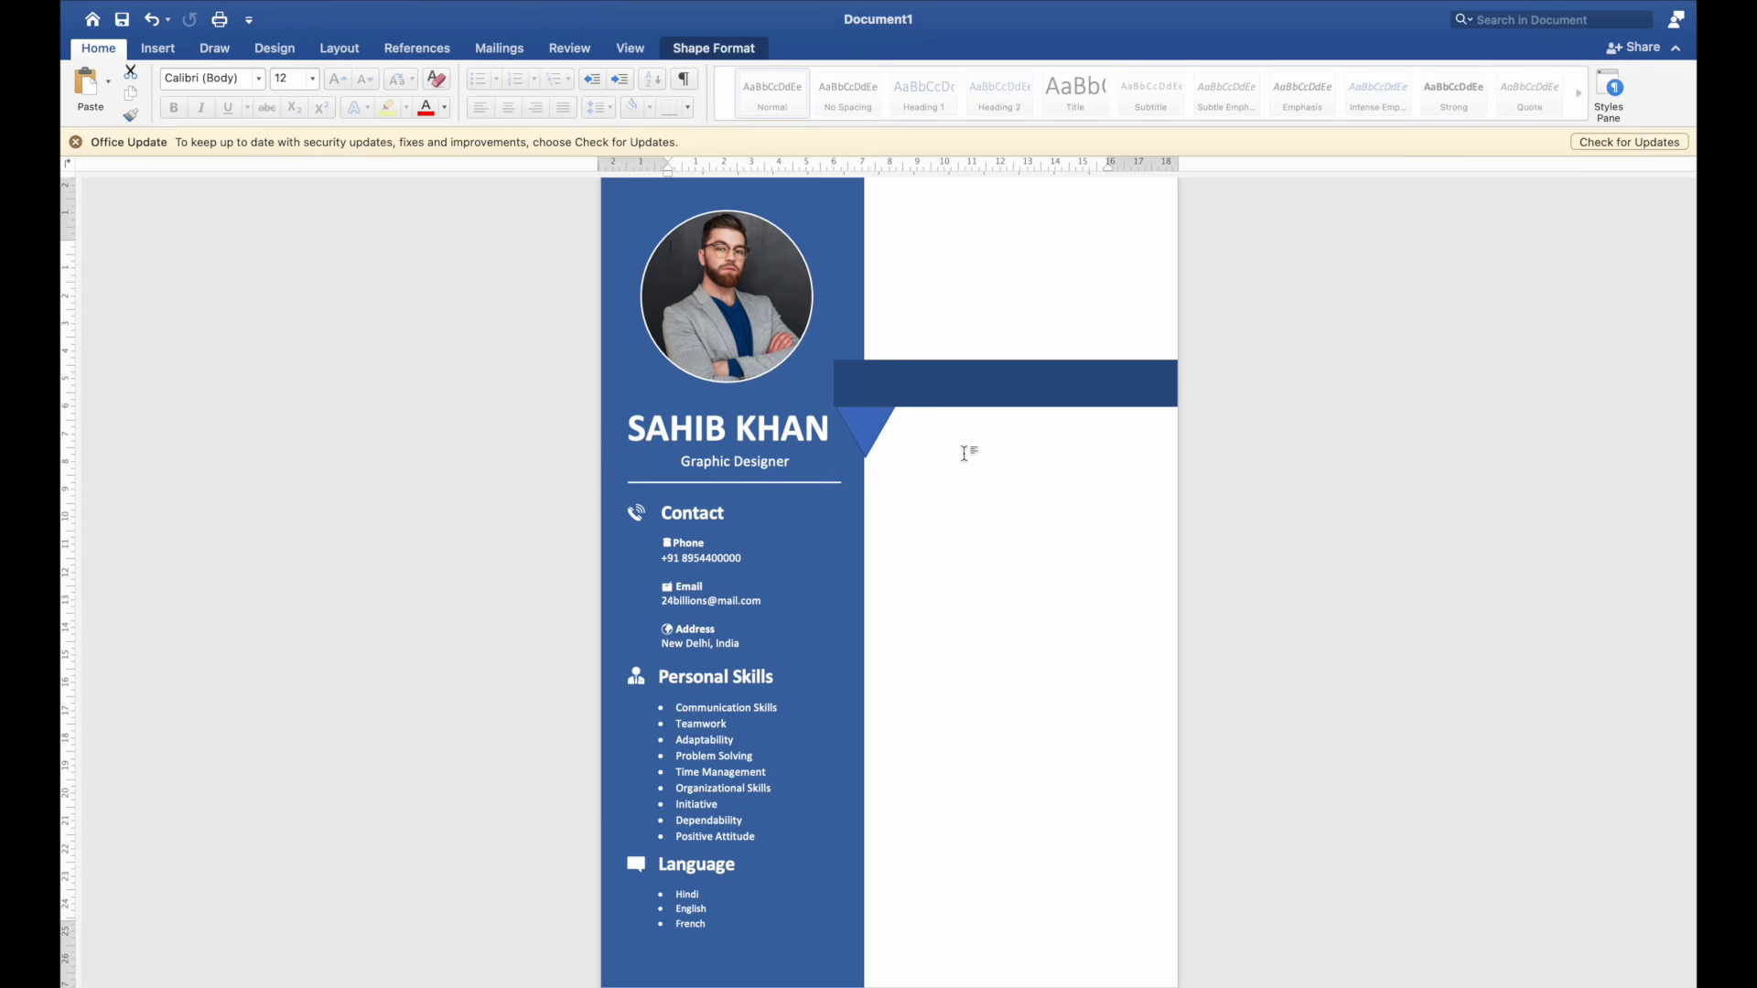
Step: Nudge the triangle slightly left so its upper left corner lines up with the band's lower left corner
scroll(917, 420, up, 5)
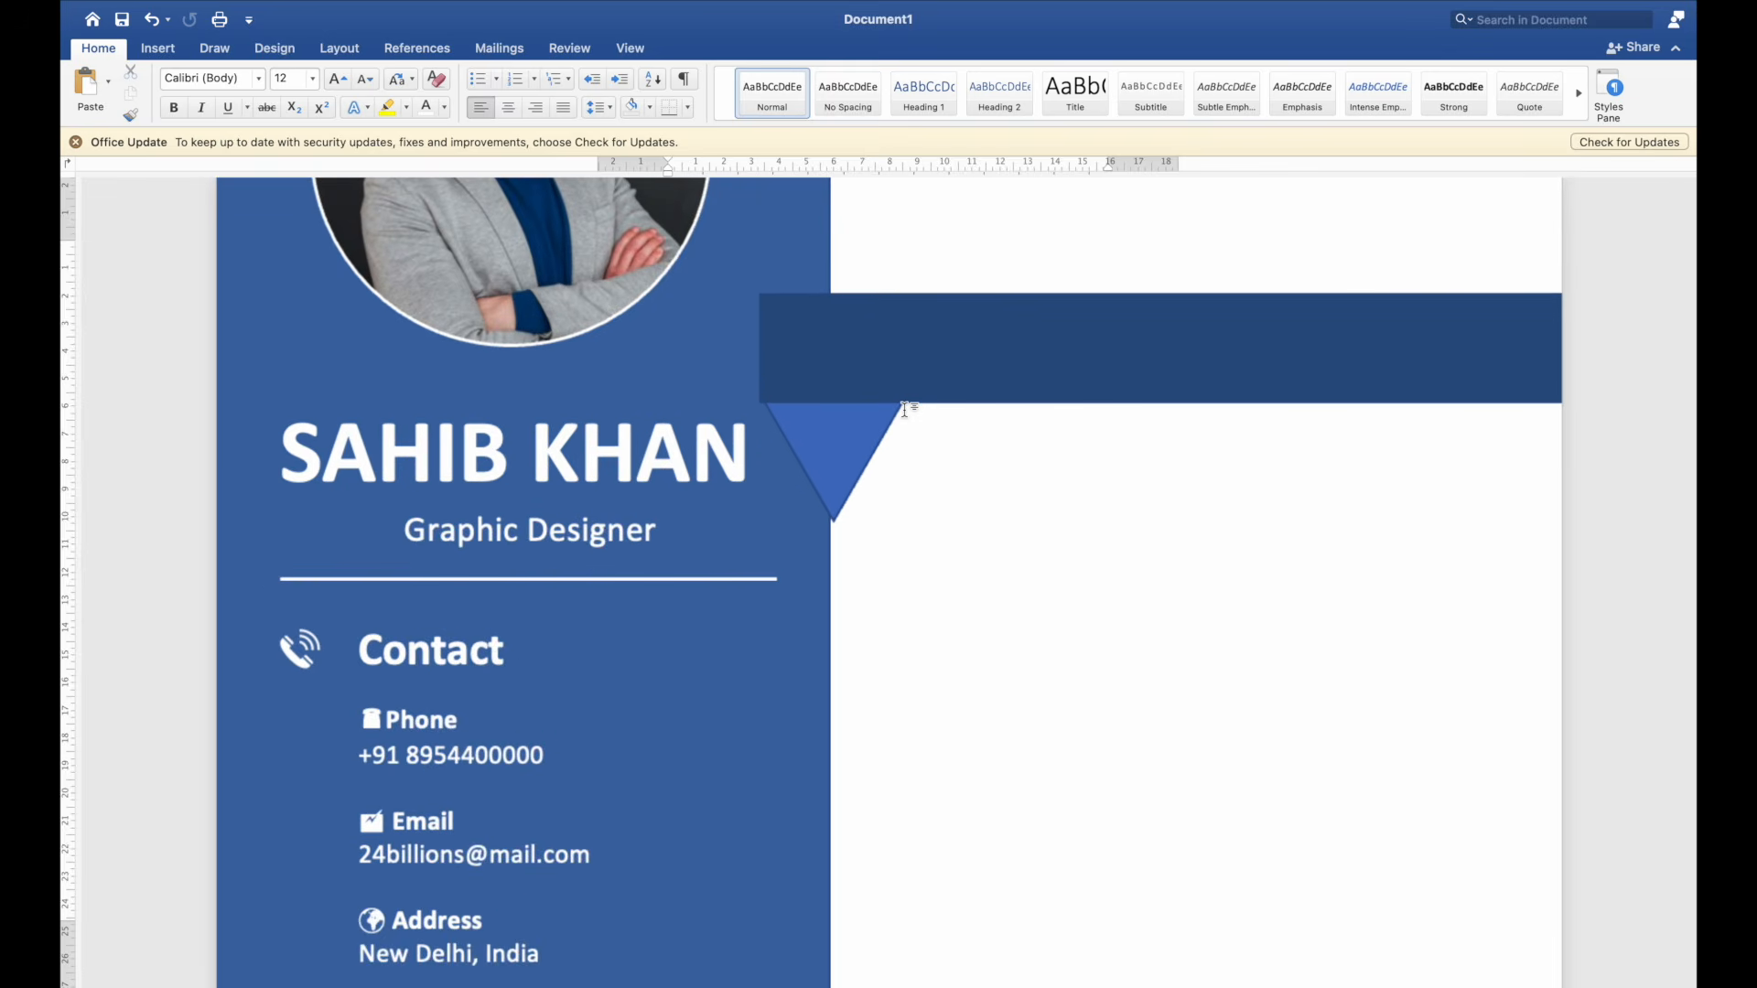
scroll(905, 409, down, 3)
click(857, 623)
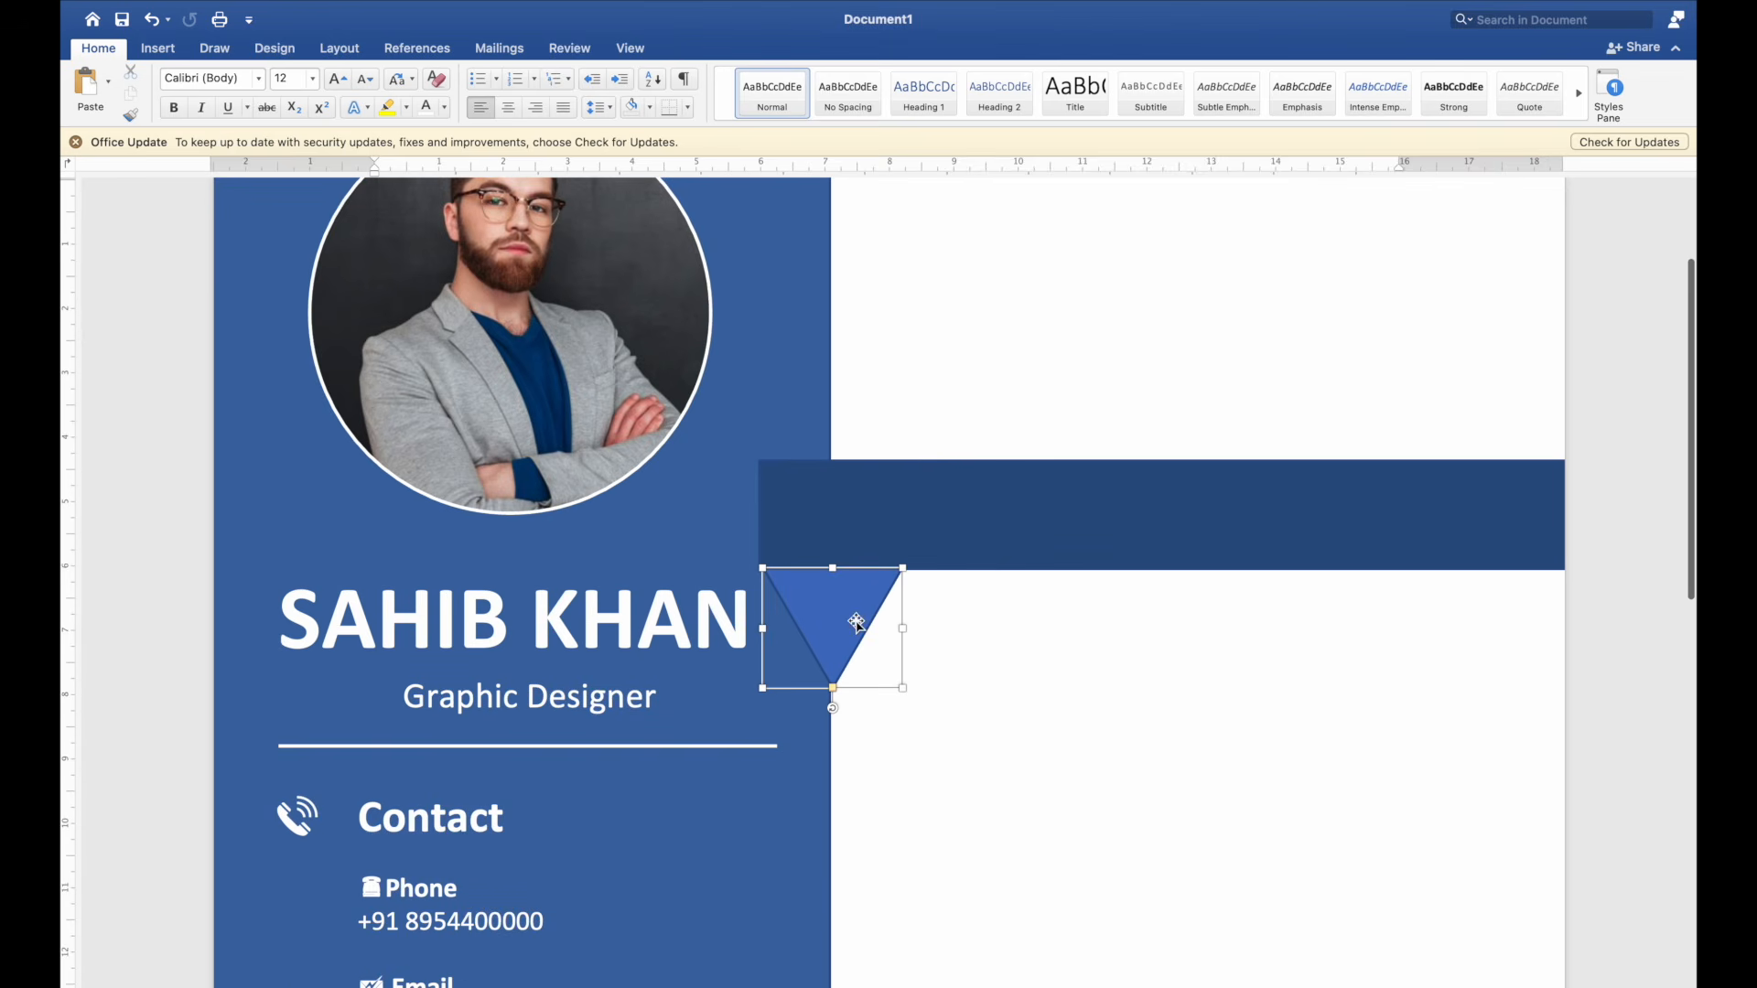
click(976, 679)
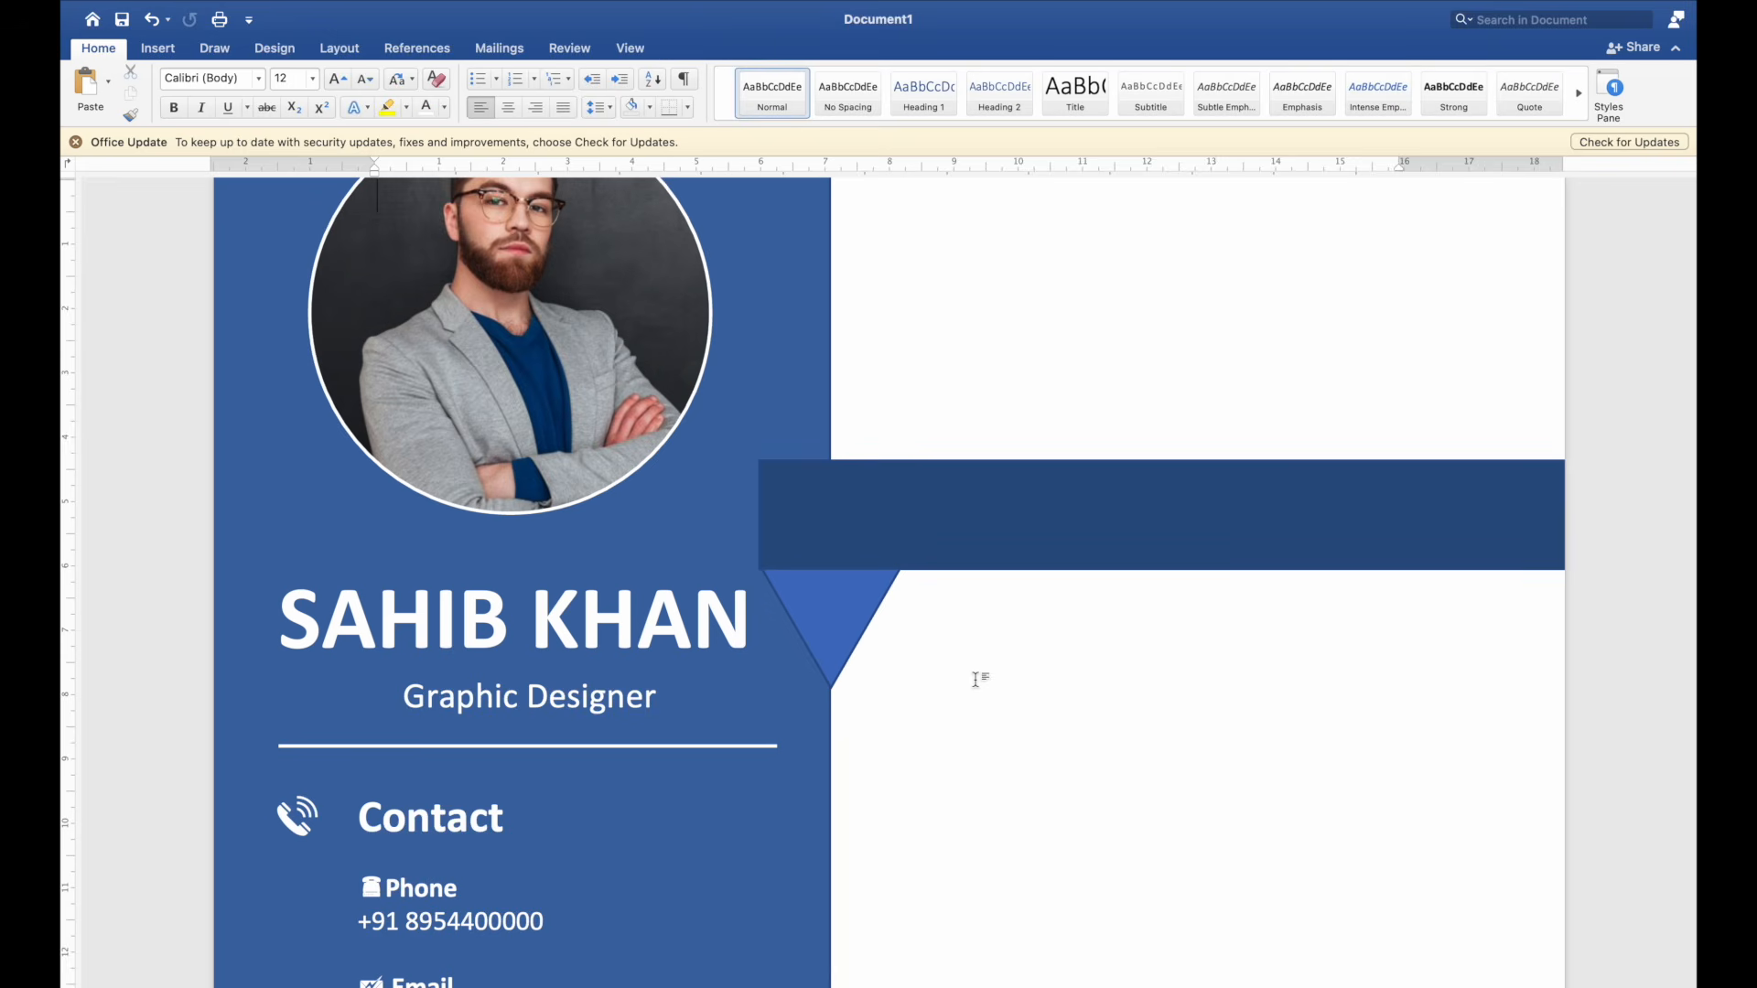
click(844, 615)
drag(849, 621, 846, 622)
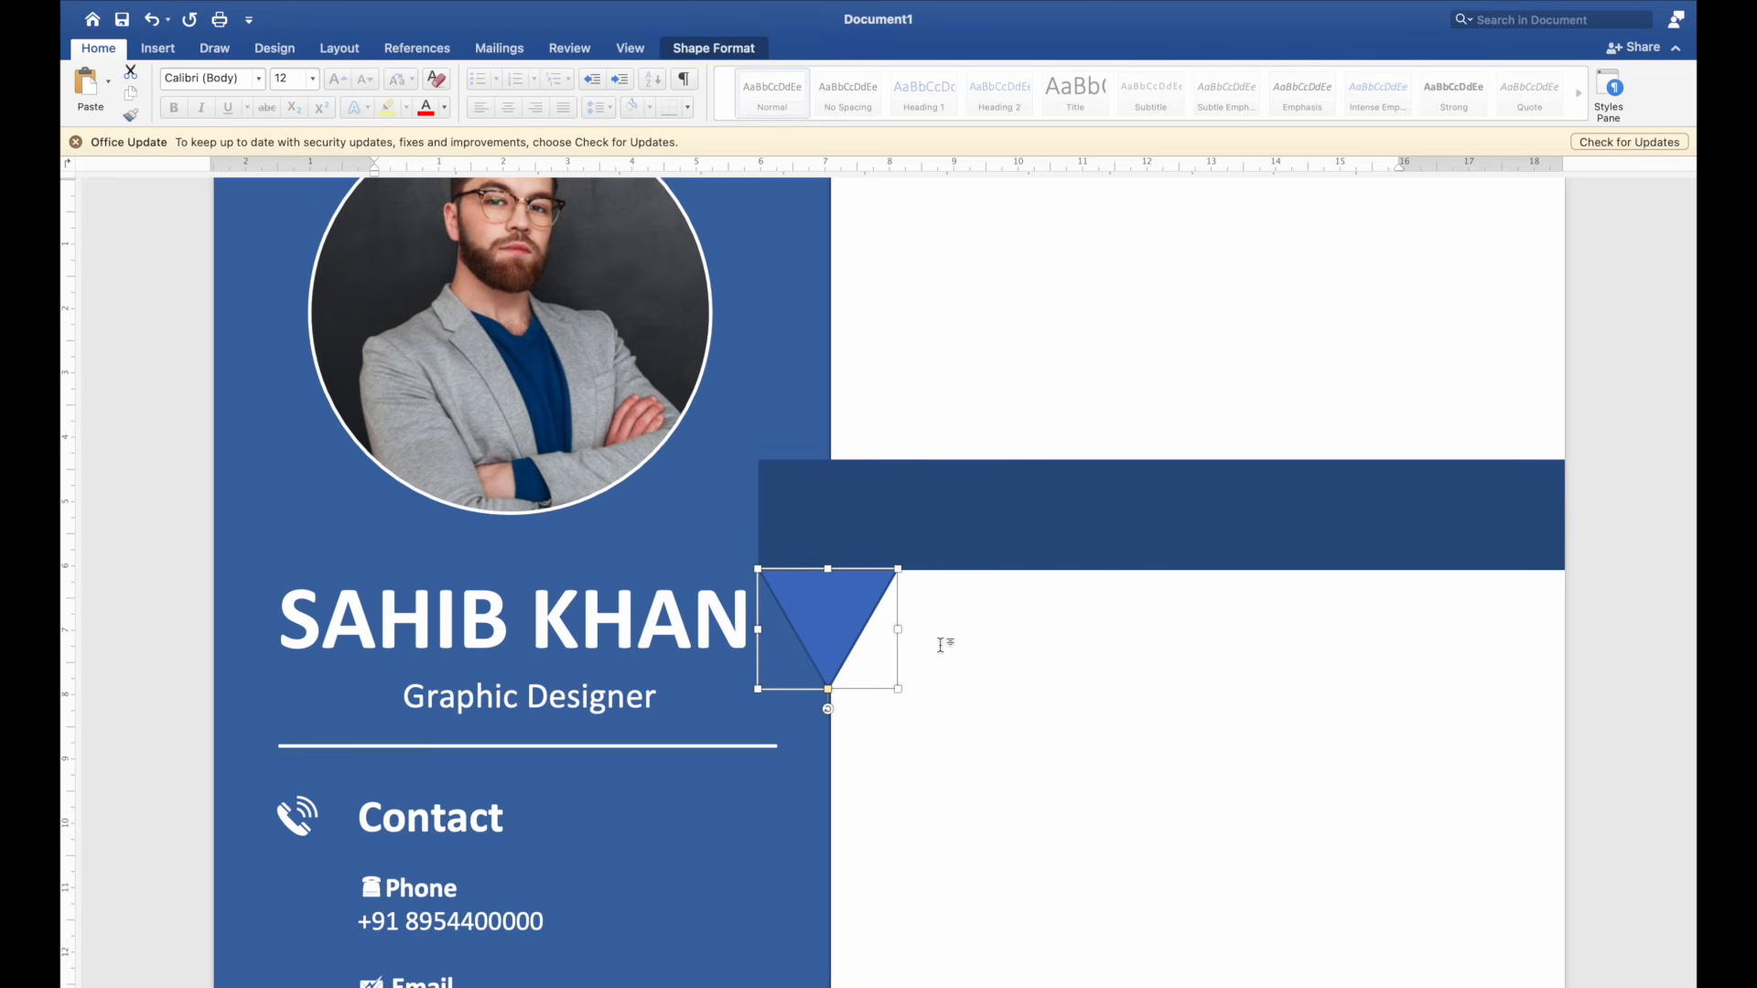
click(994, 654)
click(856, 627)
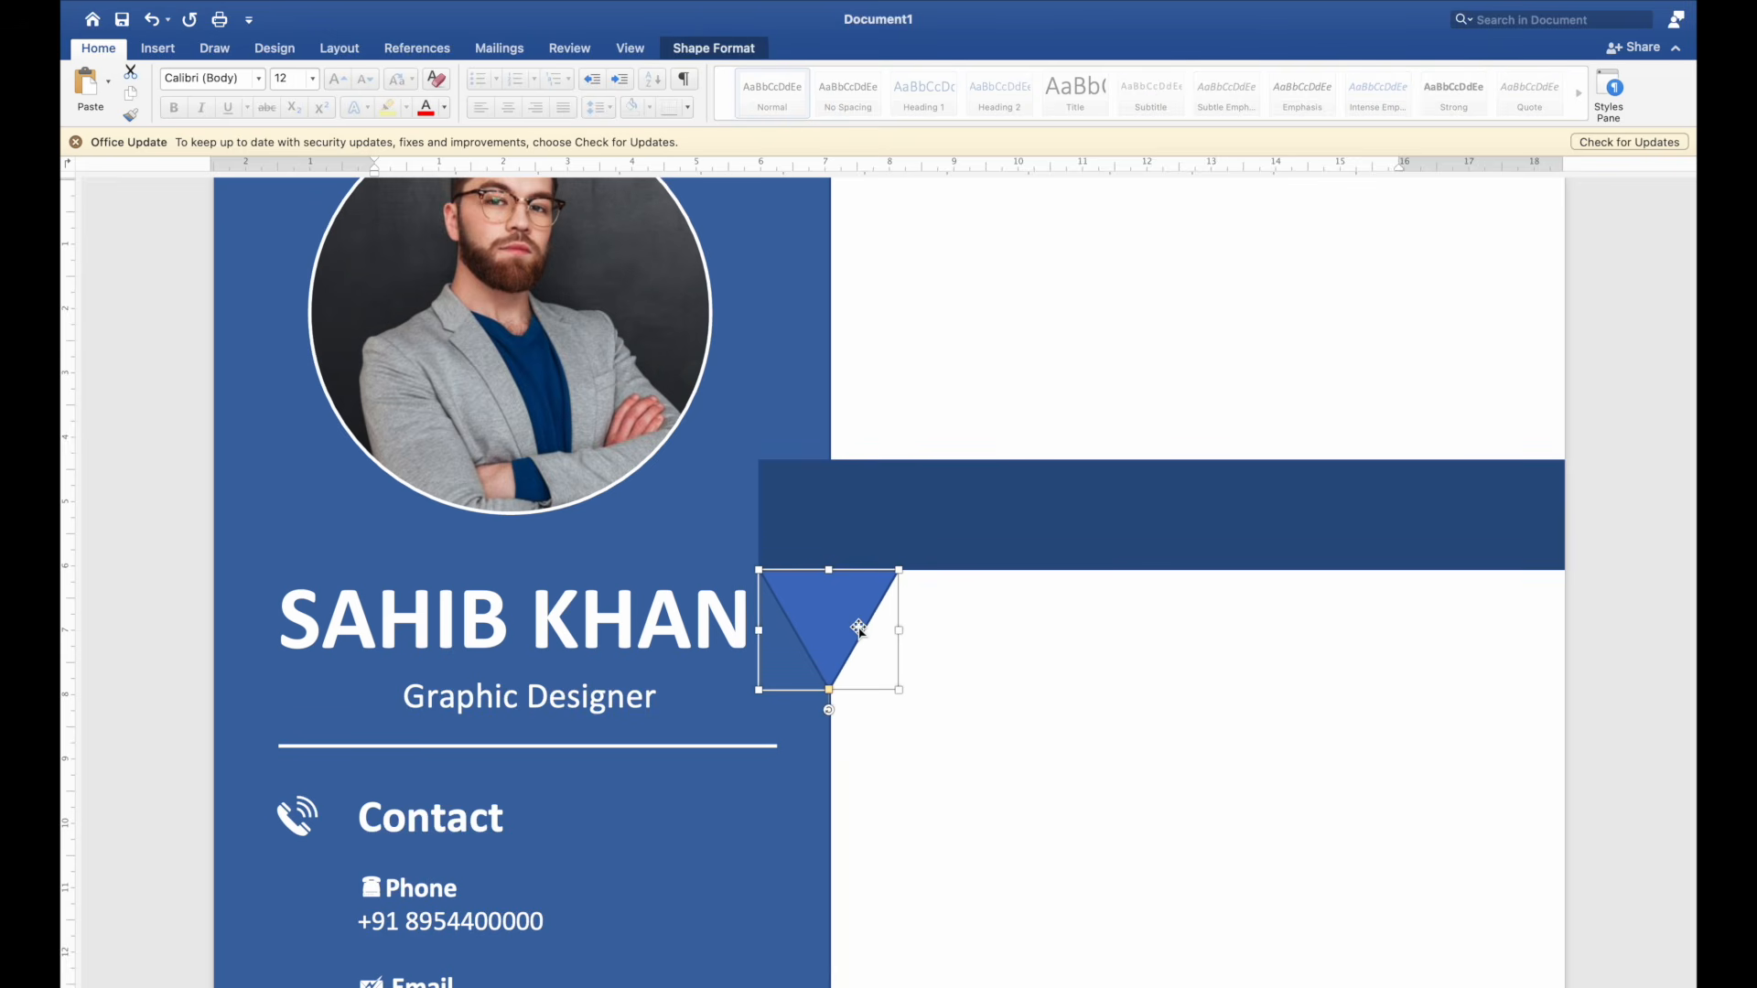
click(904, 641)
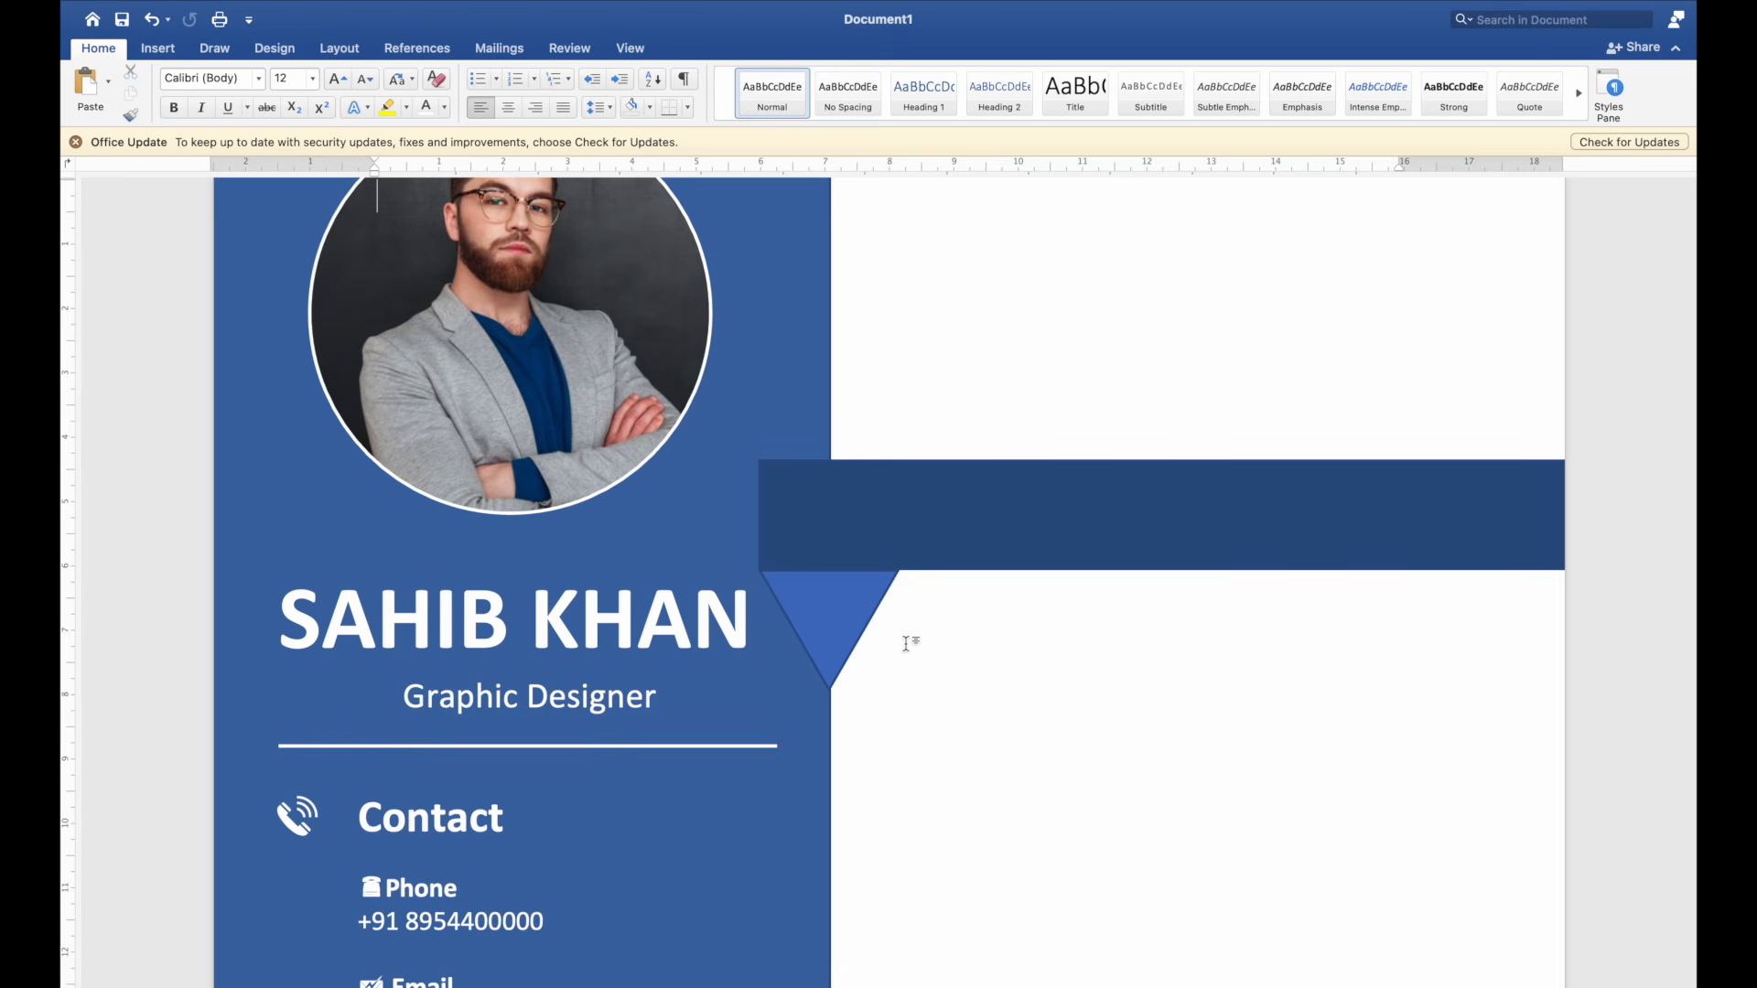
Step: Try the triangle with no fill and with a white outline
click(851, 622)
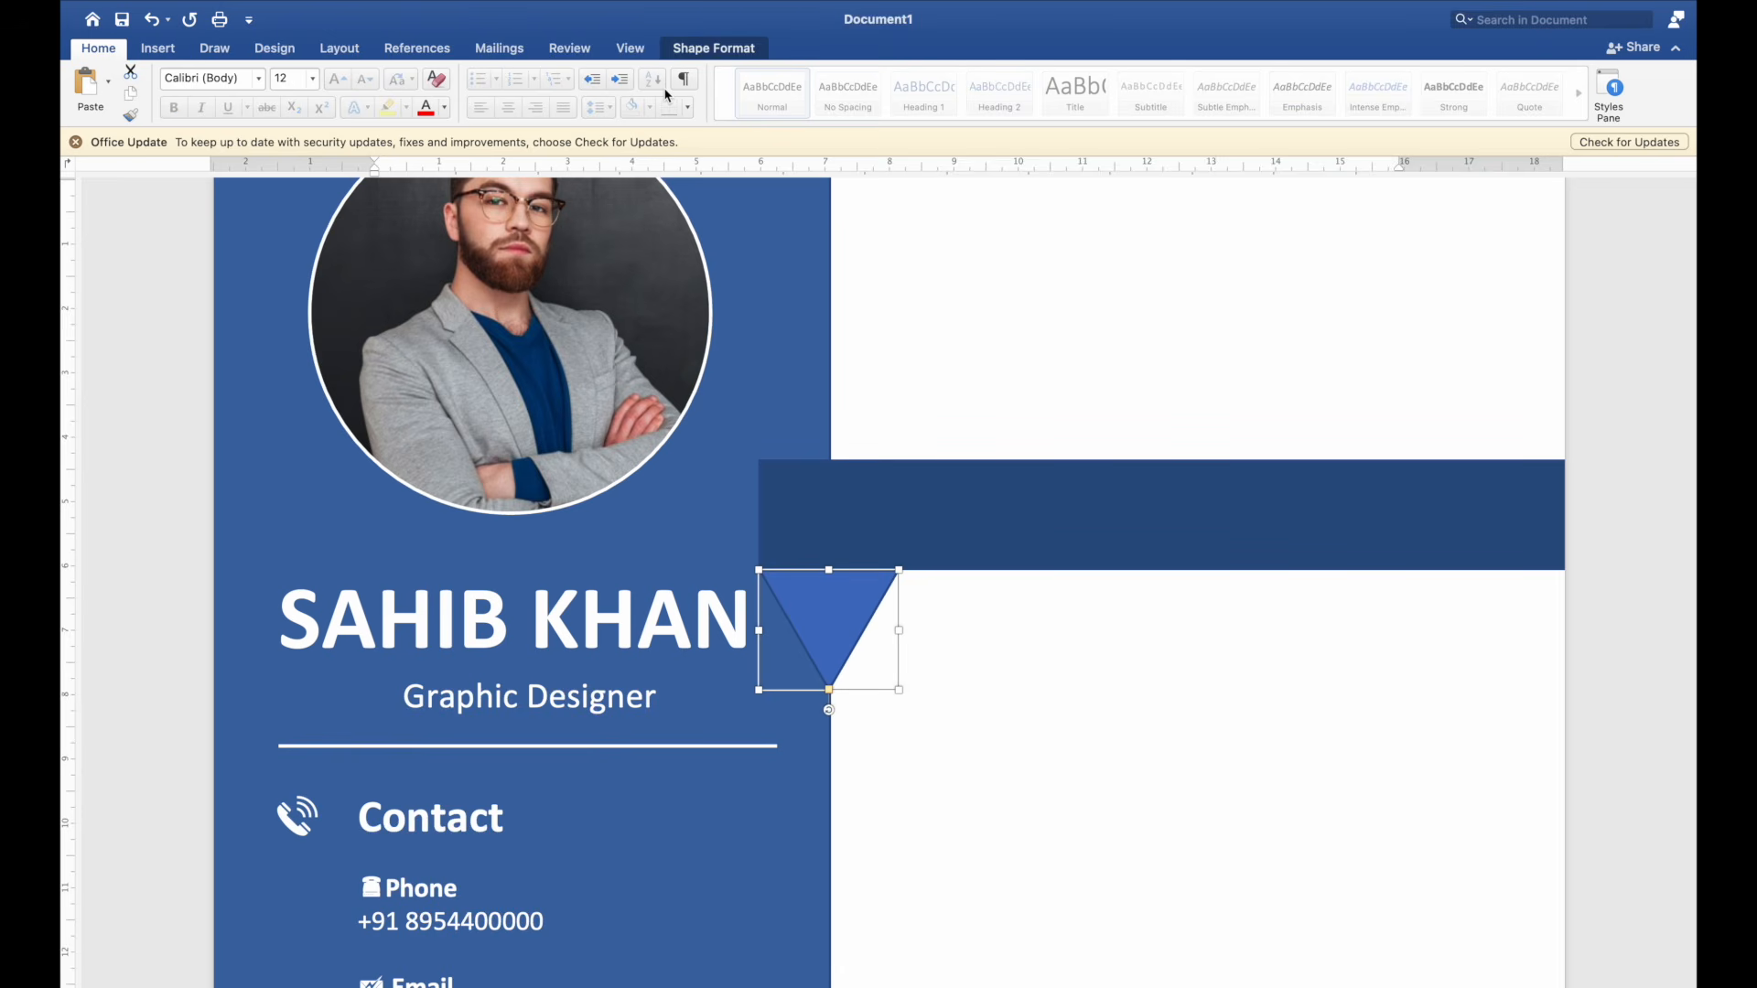
click(698, 50)
click(583, 84)
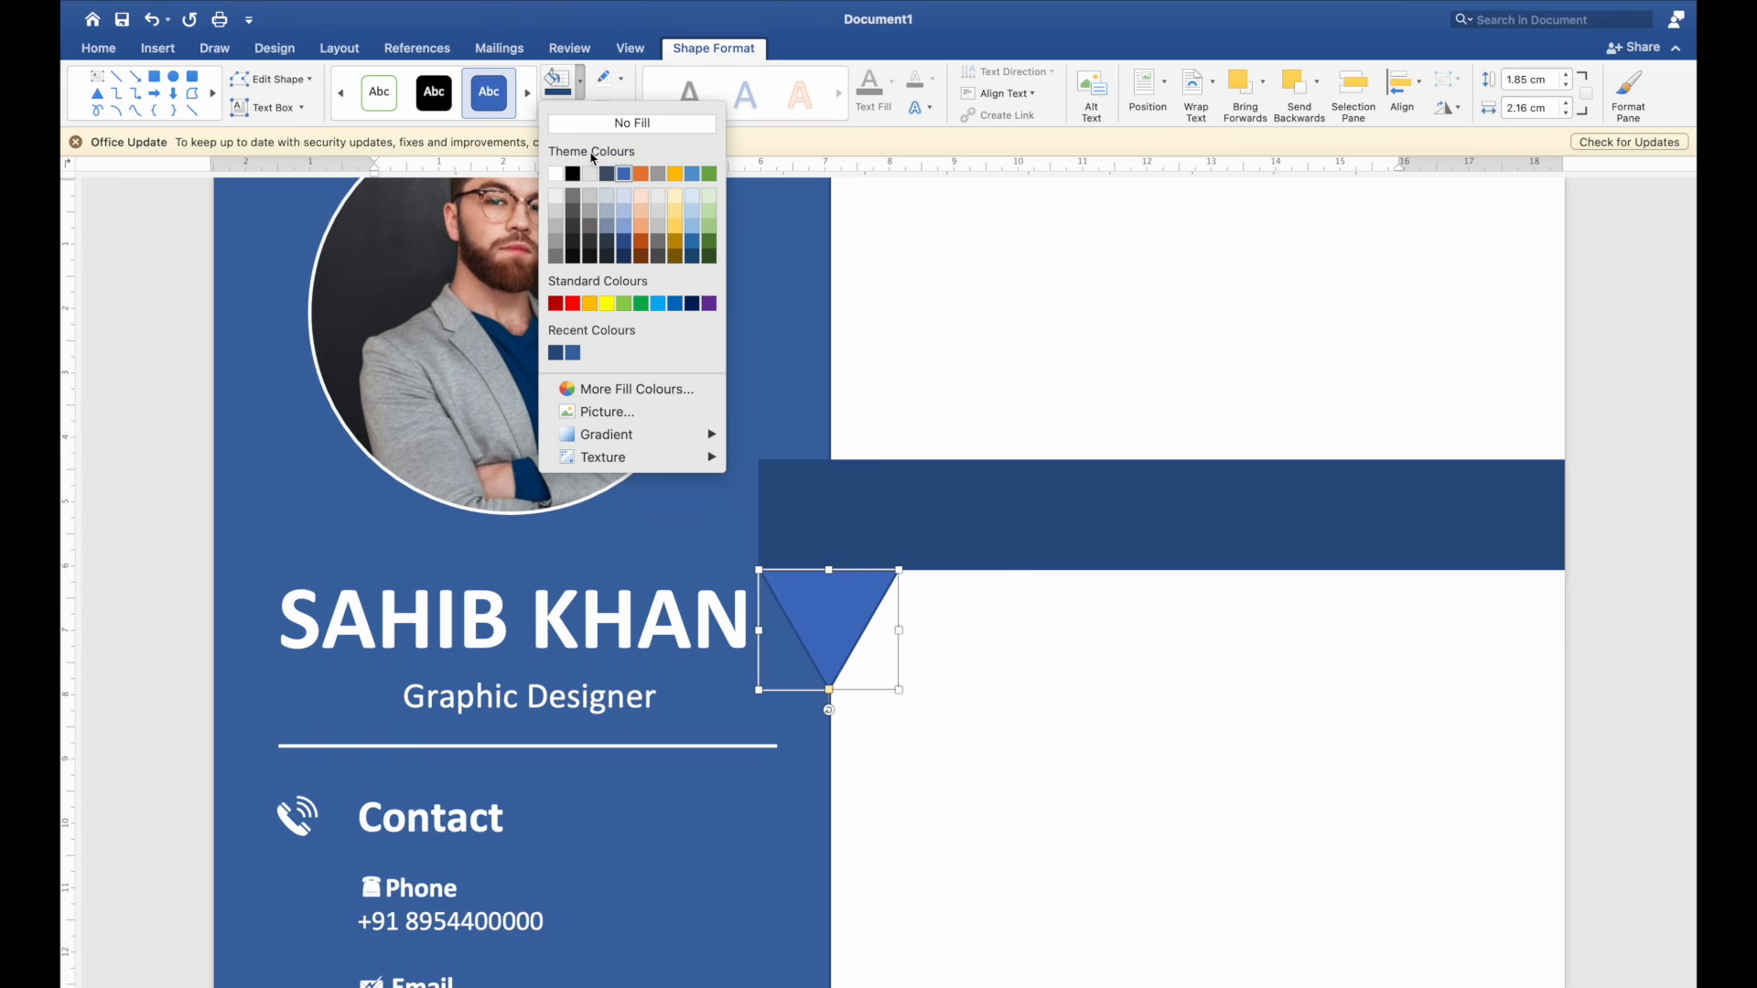
click(593, 119)
key(super+z)
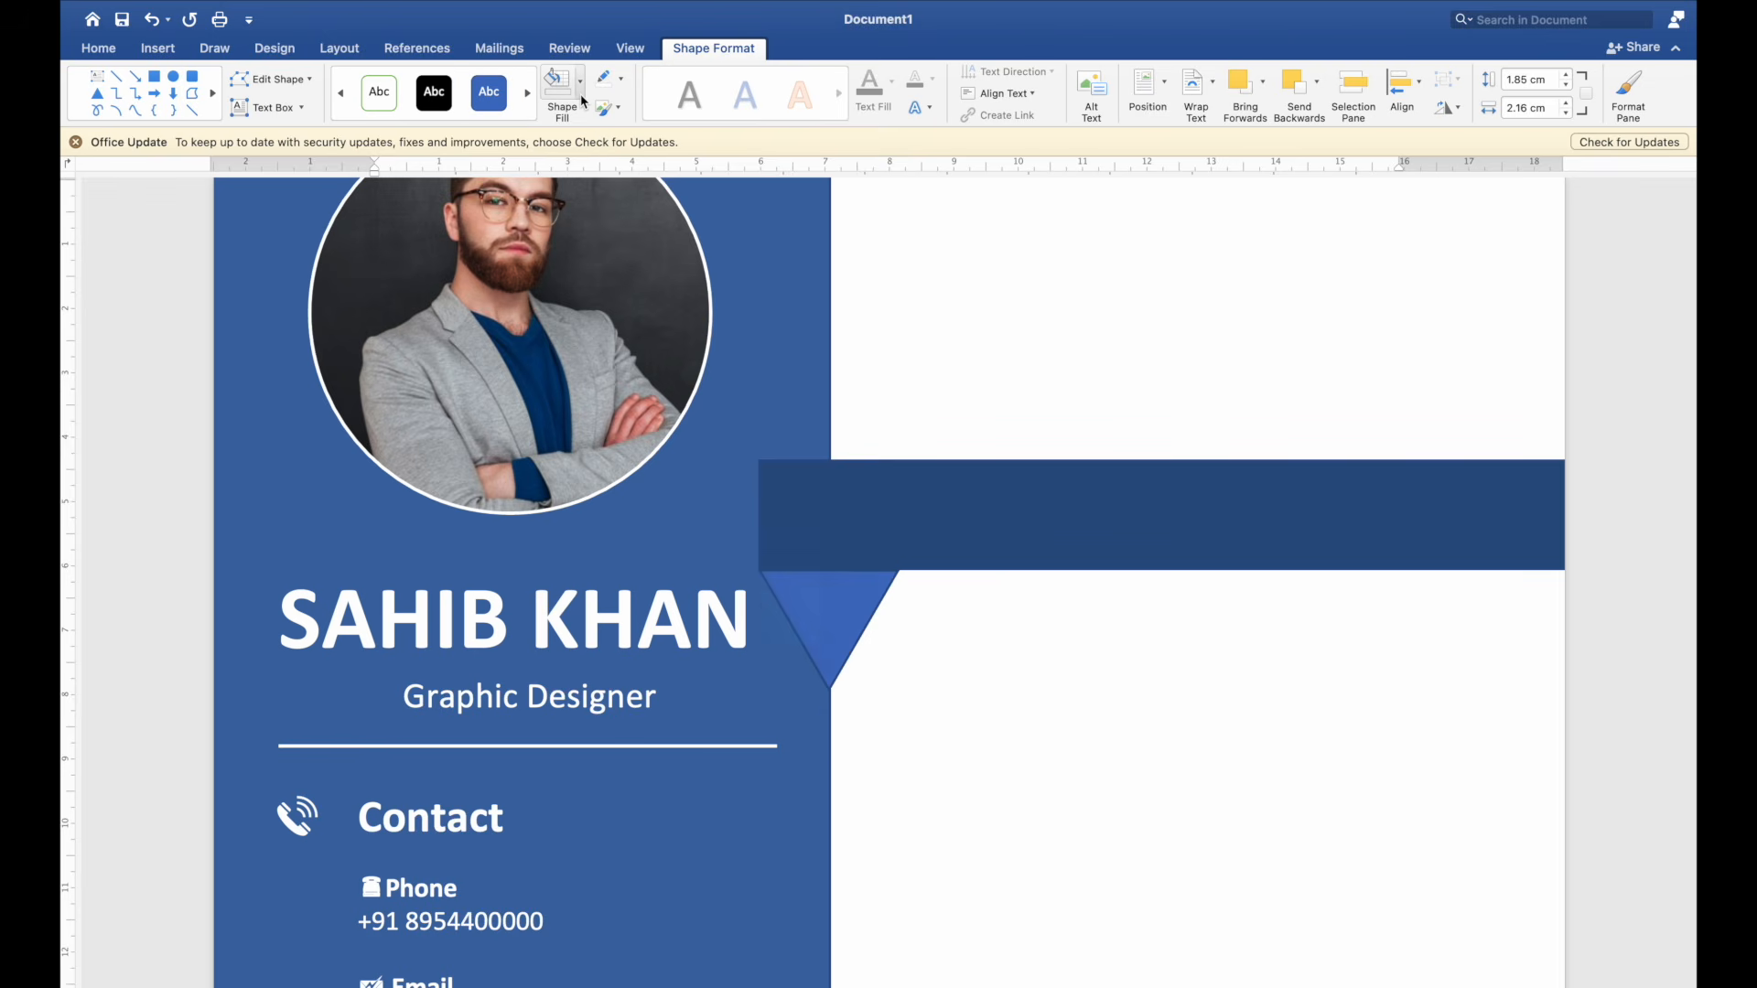
click(620, 78)
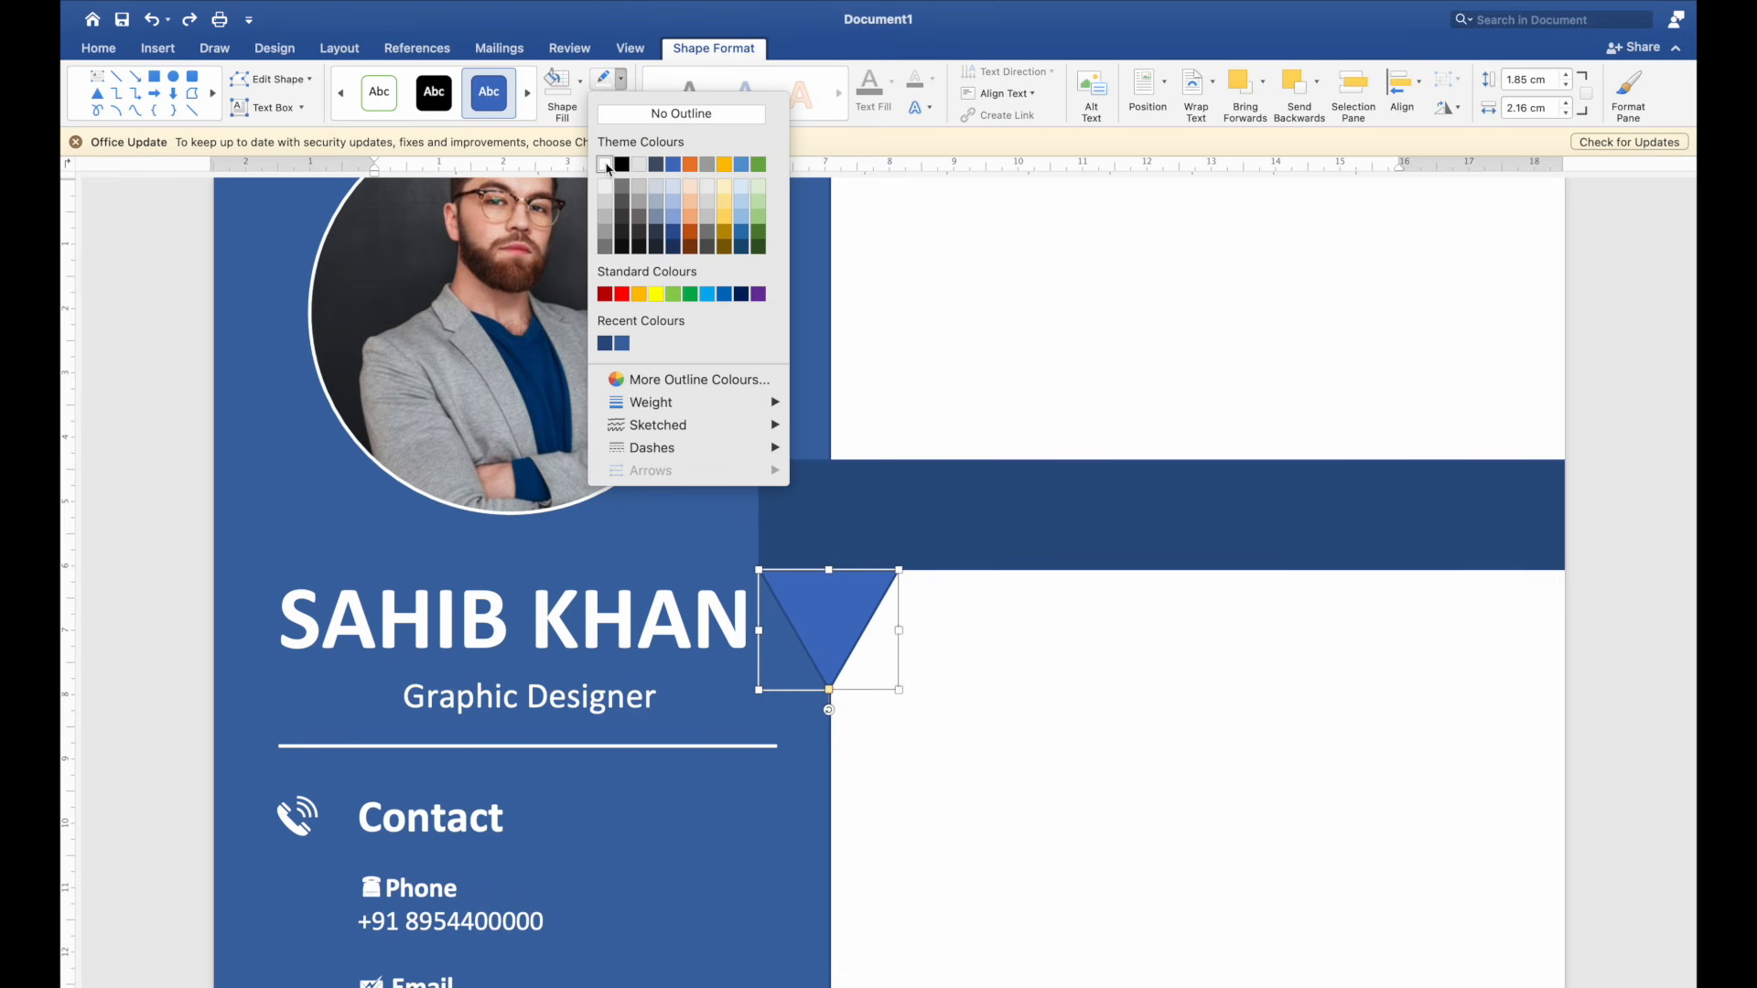
click(605, 165)
Step: Try filling the triangle with solid black
click(559, 81)
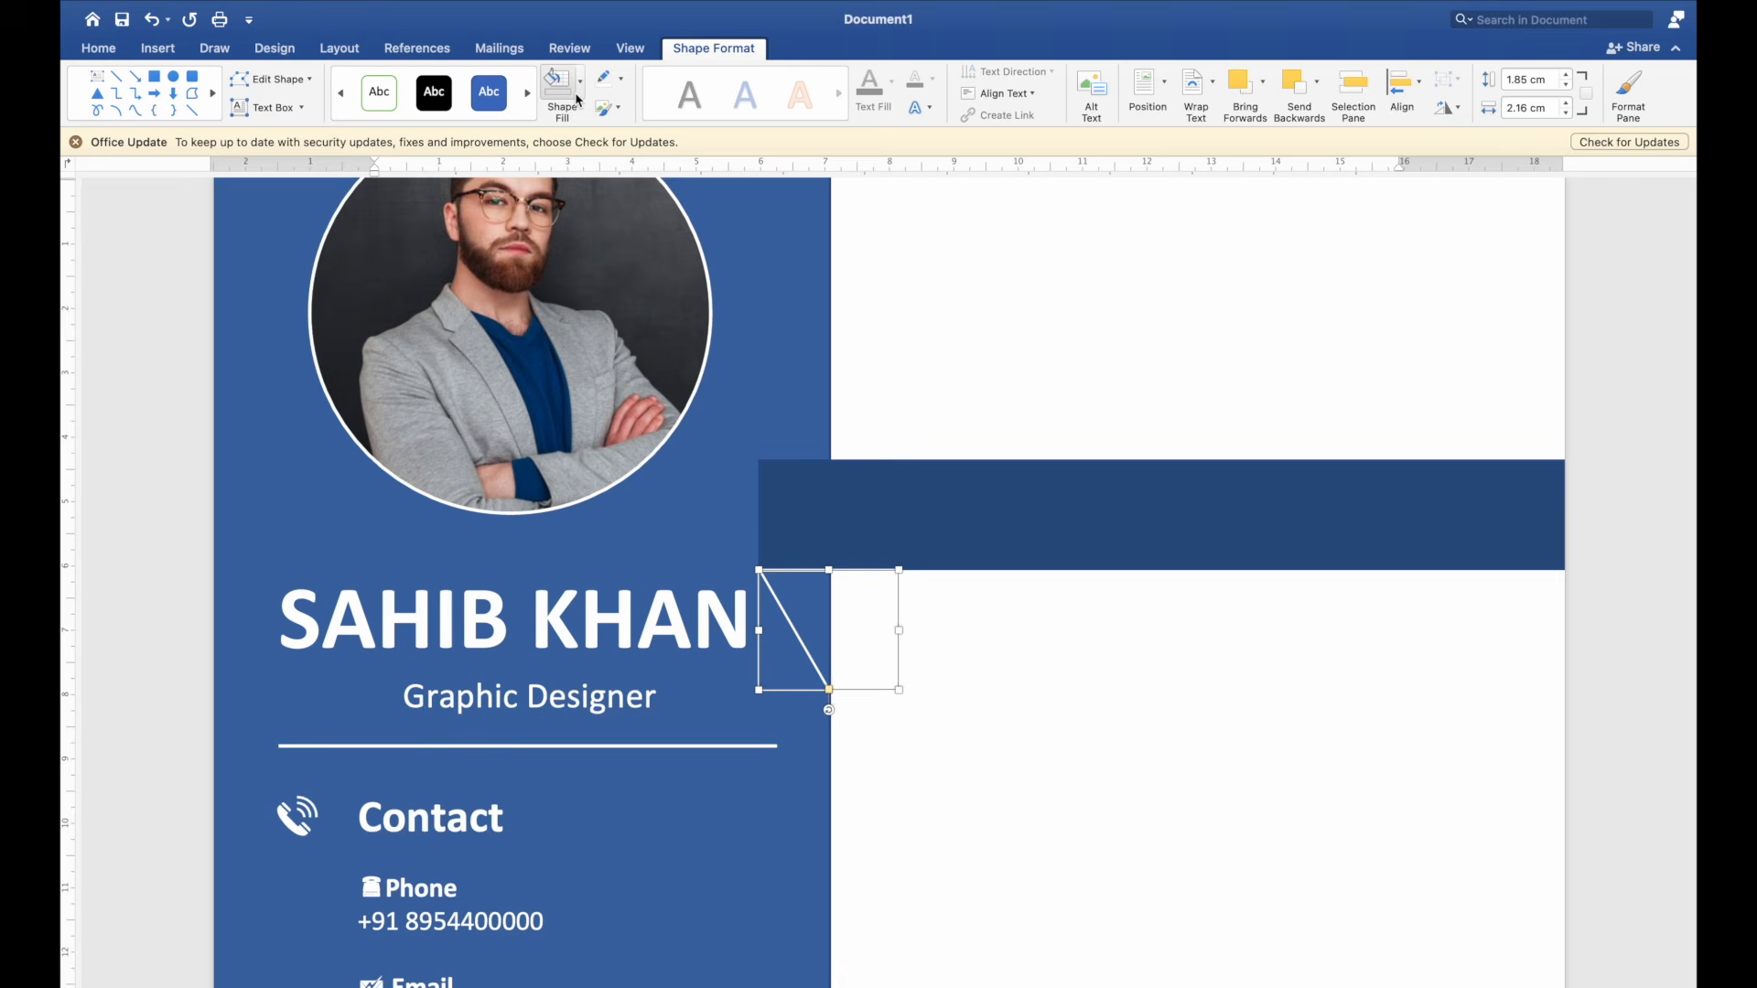
click(581, 91)
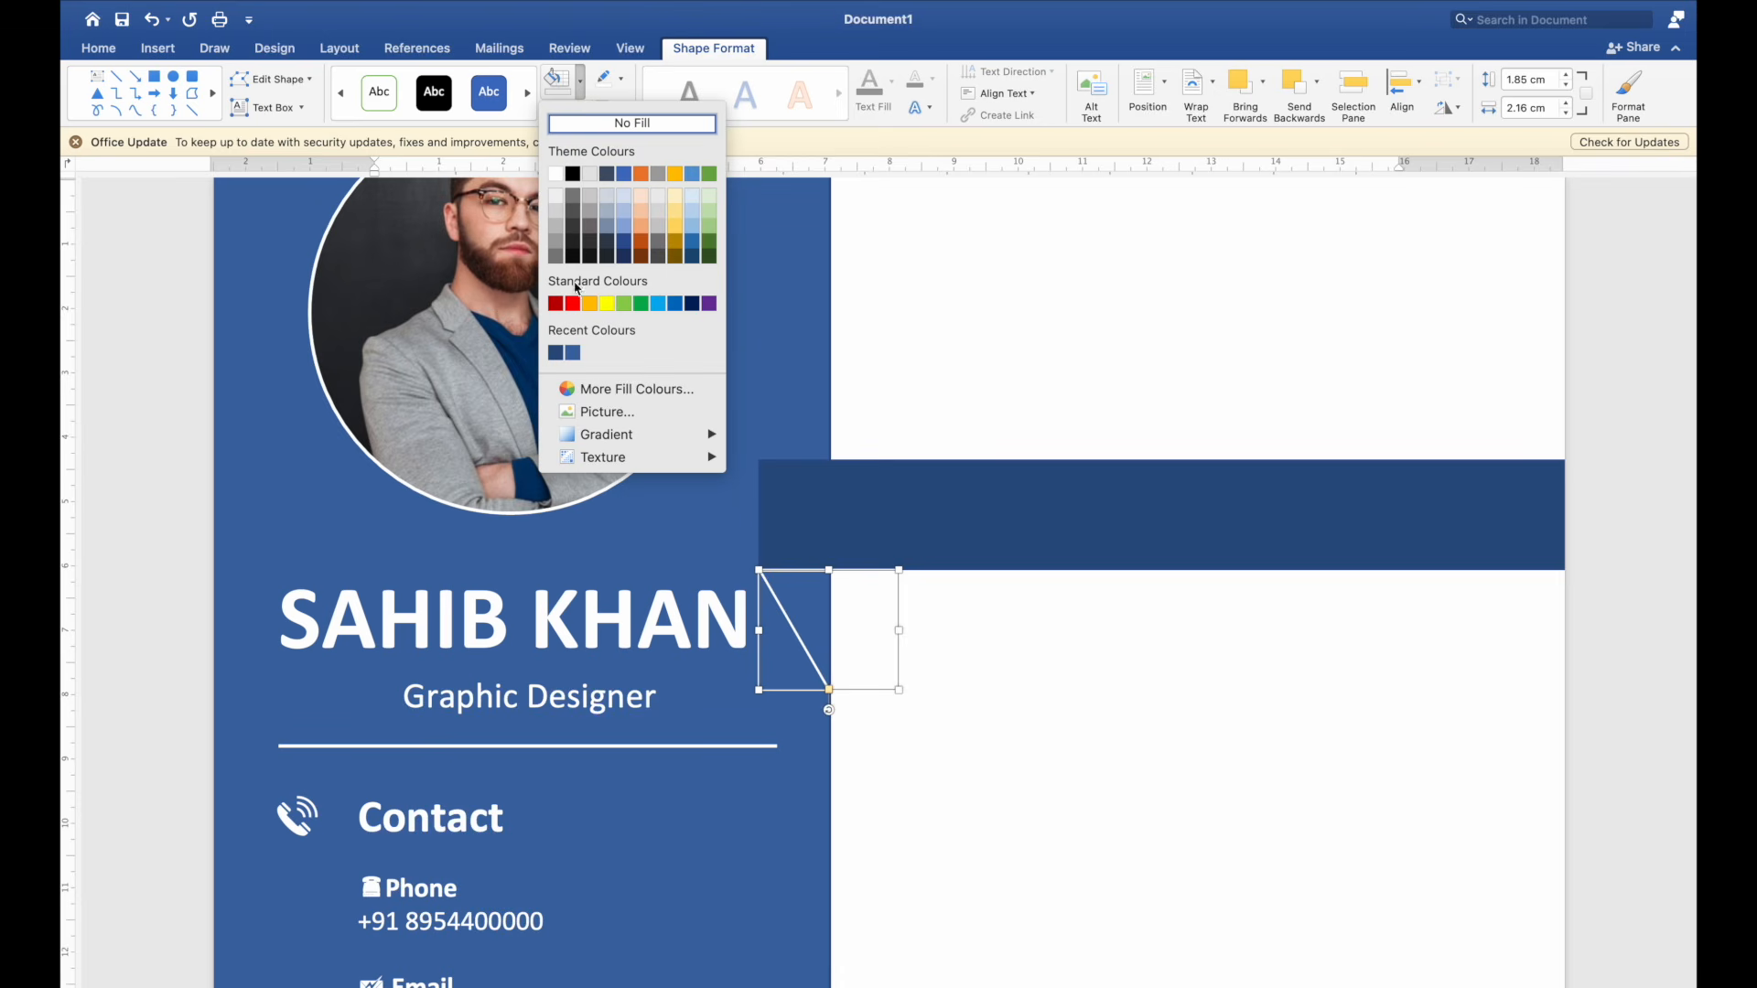
click(579, 388)
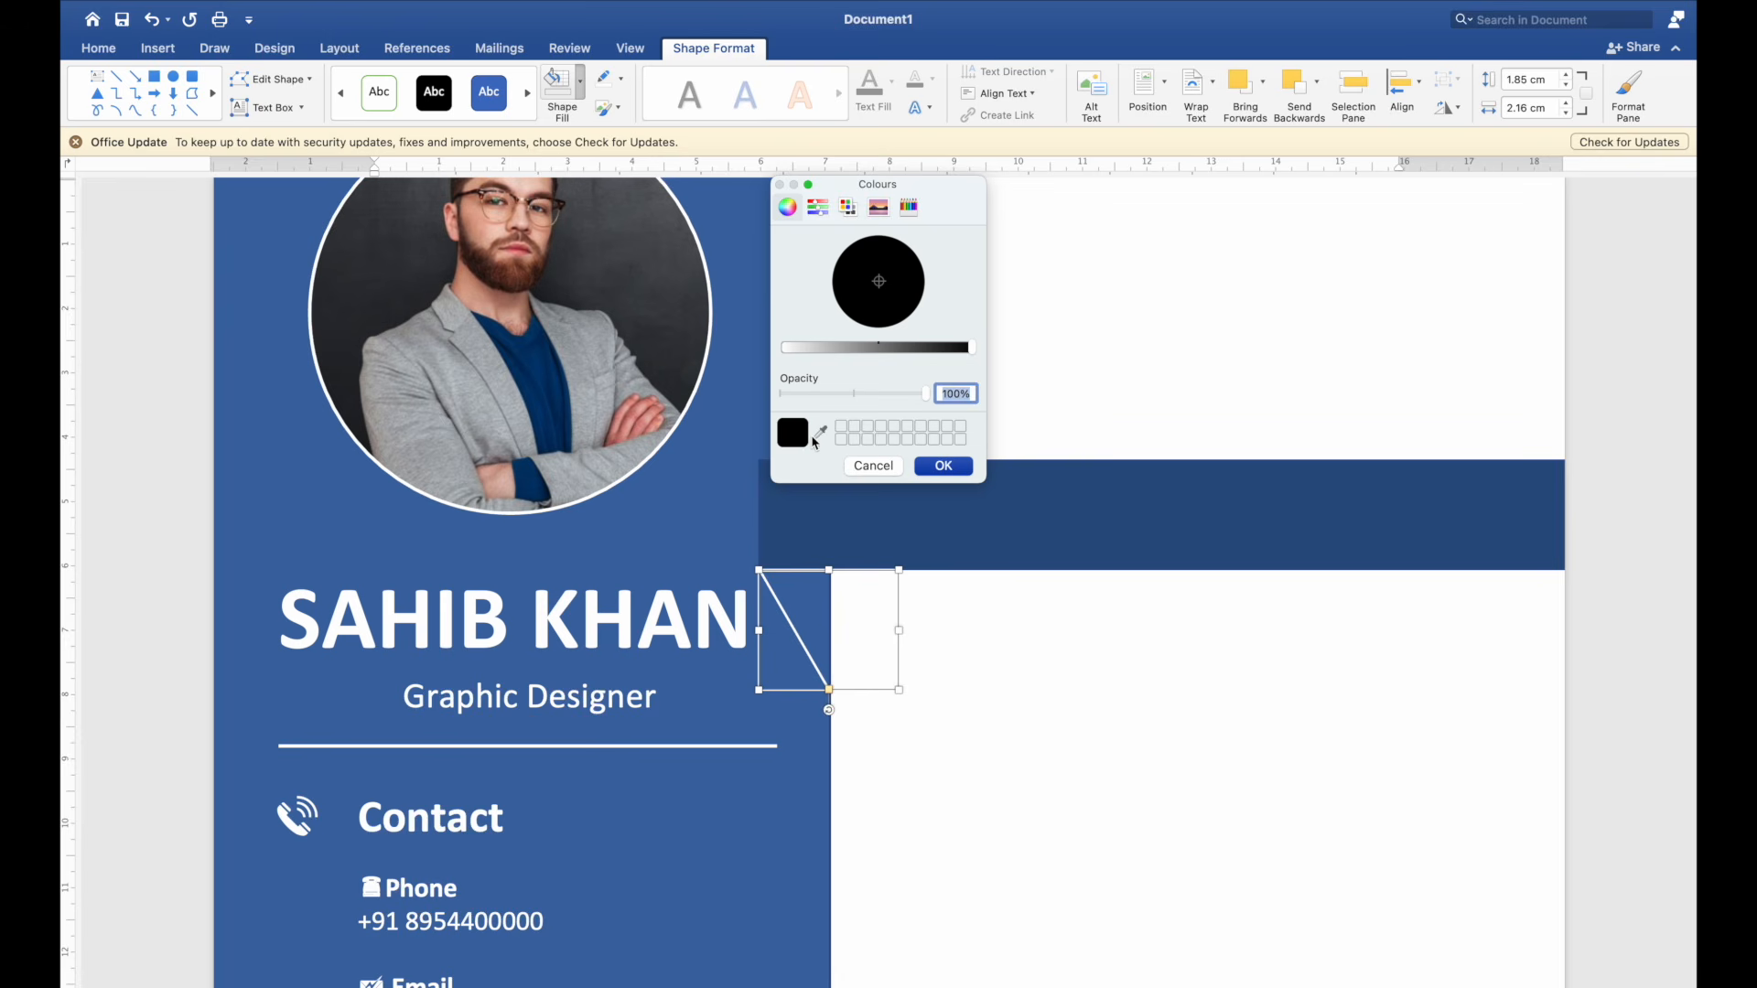
click(942, 468)
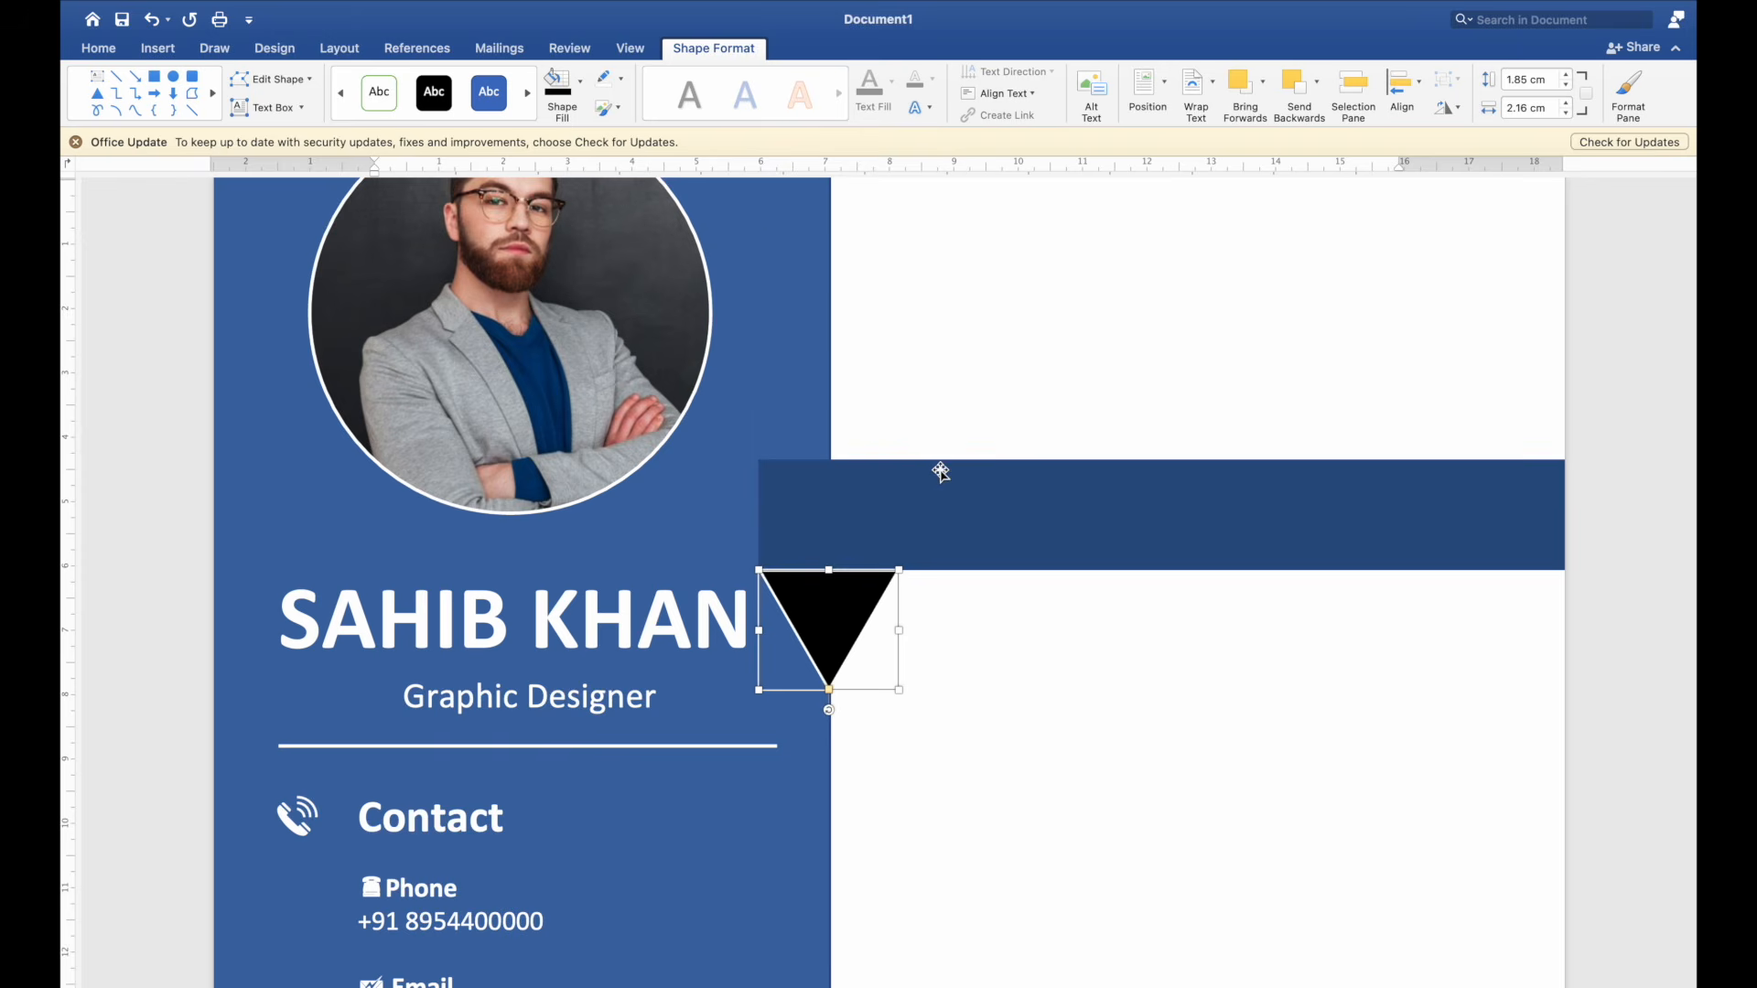
Step: Fill the triangle with a custom navy, darkening the blue used for the band
click(583, 87)
click(574, 354)
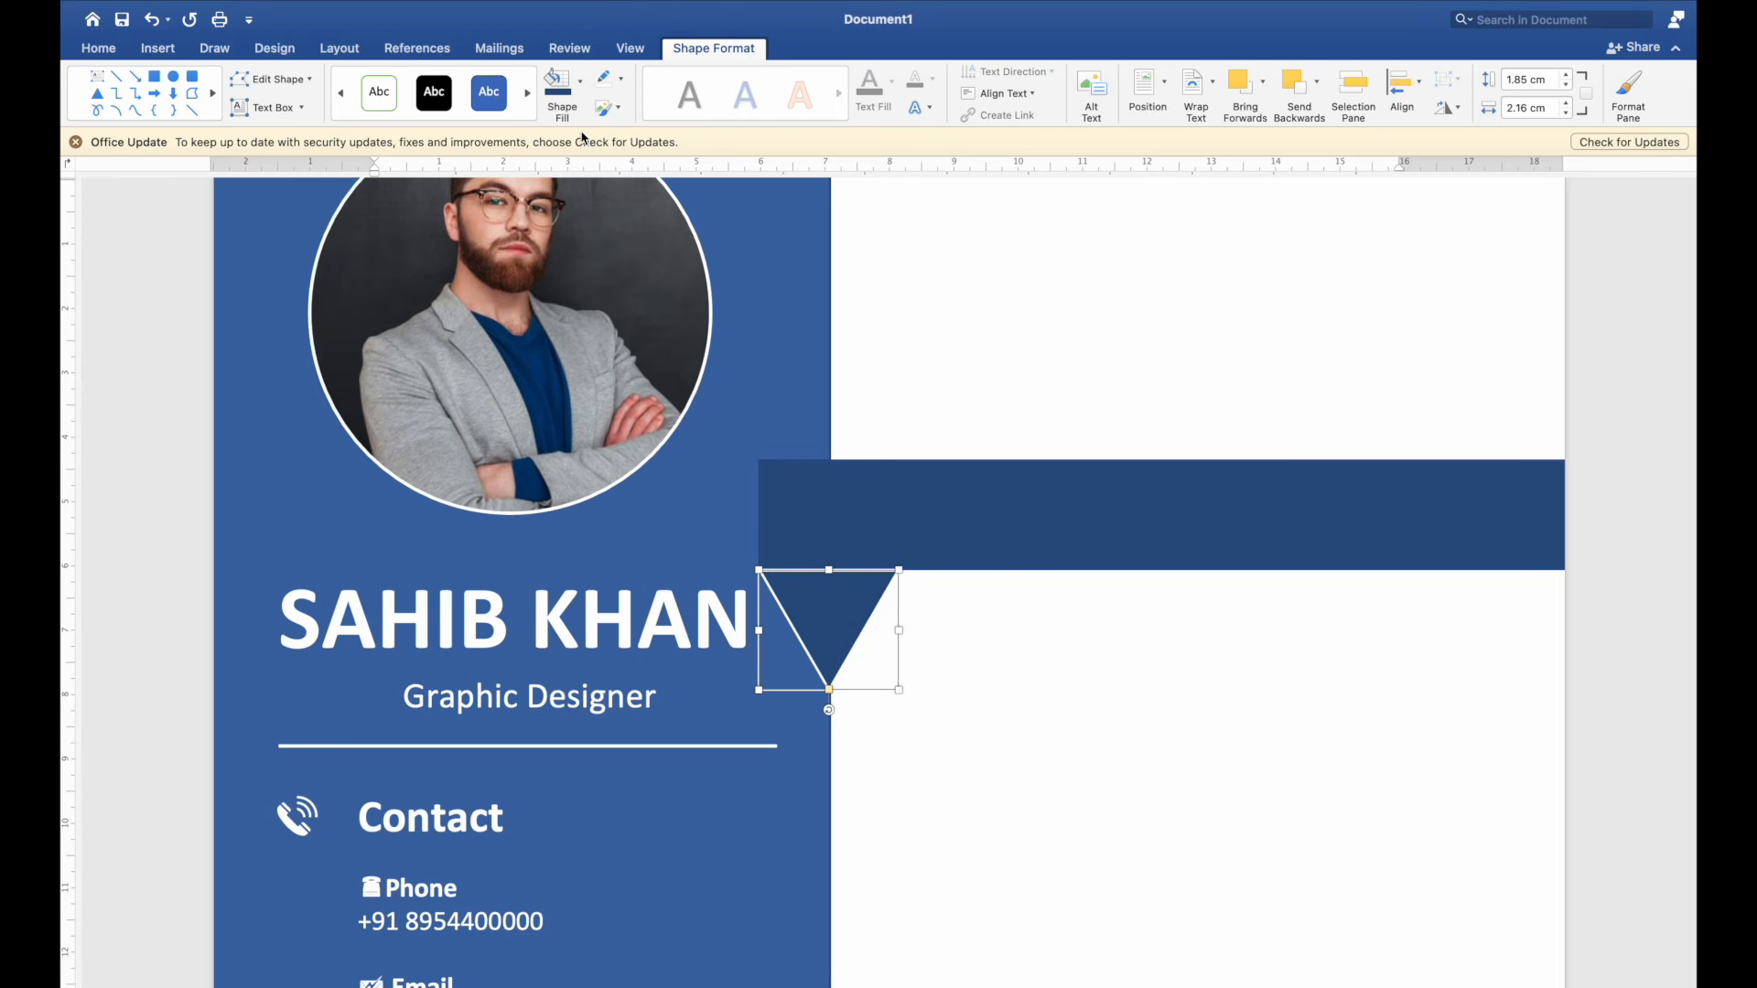
click(580, 87)
click(633, 389)
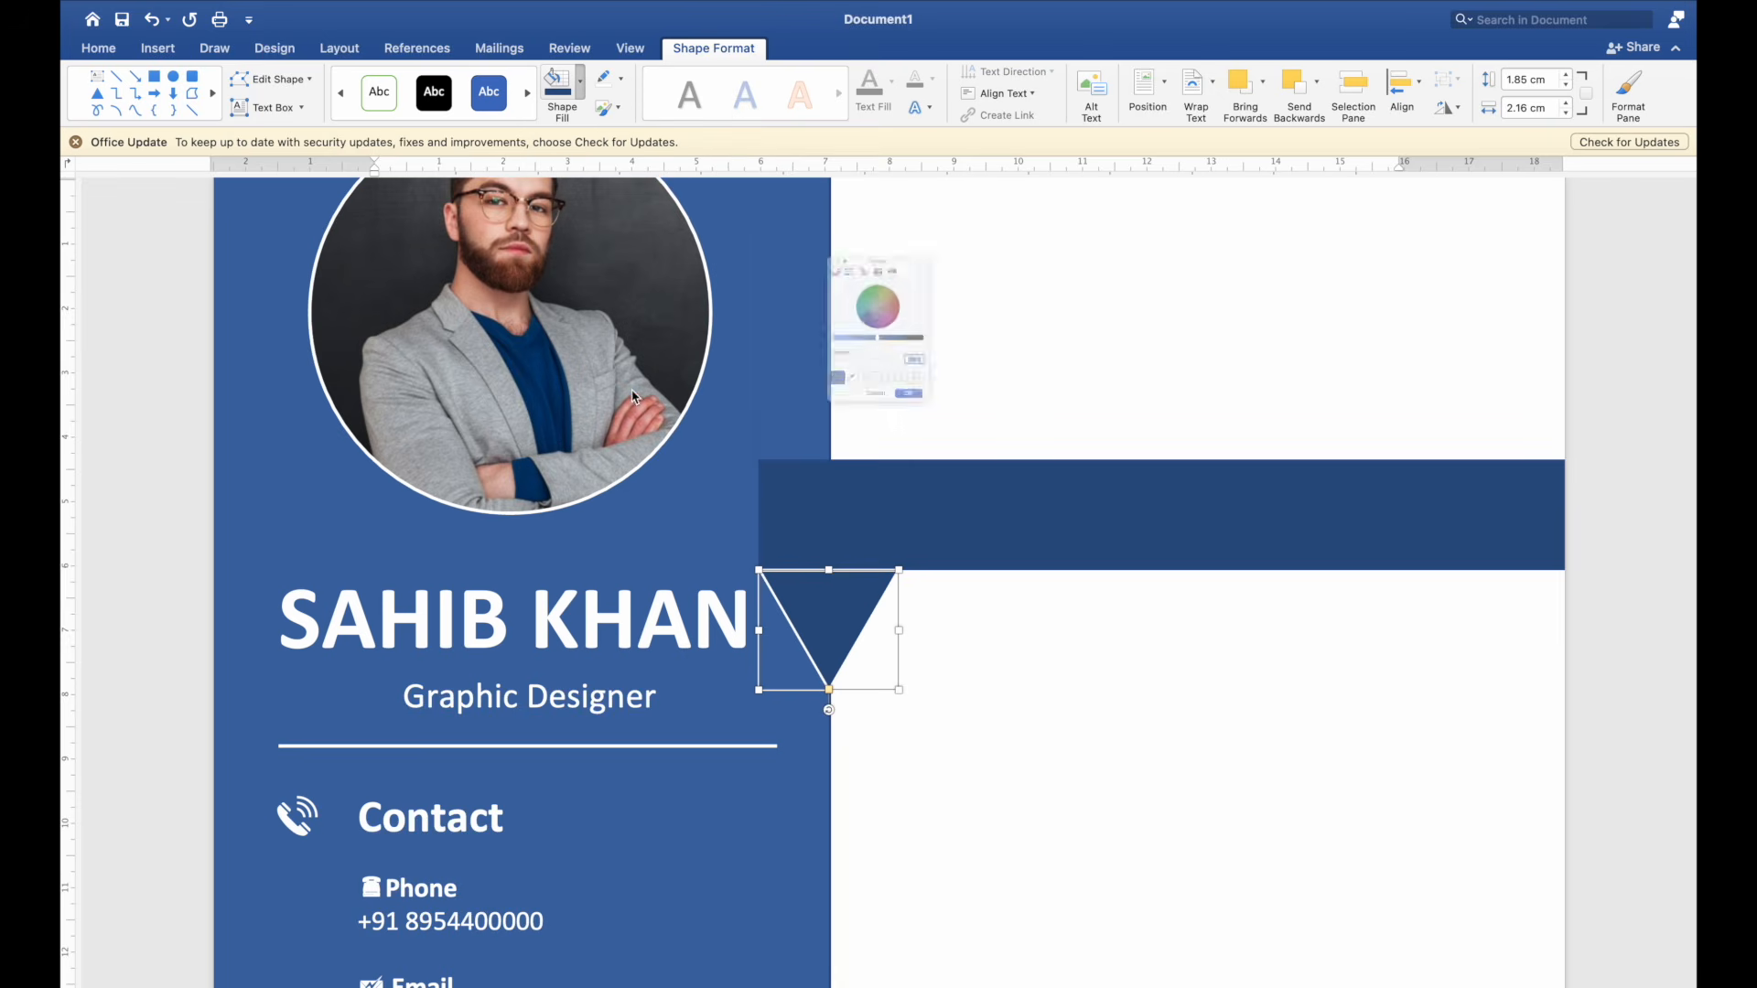
drag(876, 357, 920, 359)
click(943, 466)
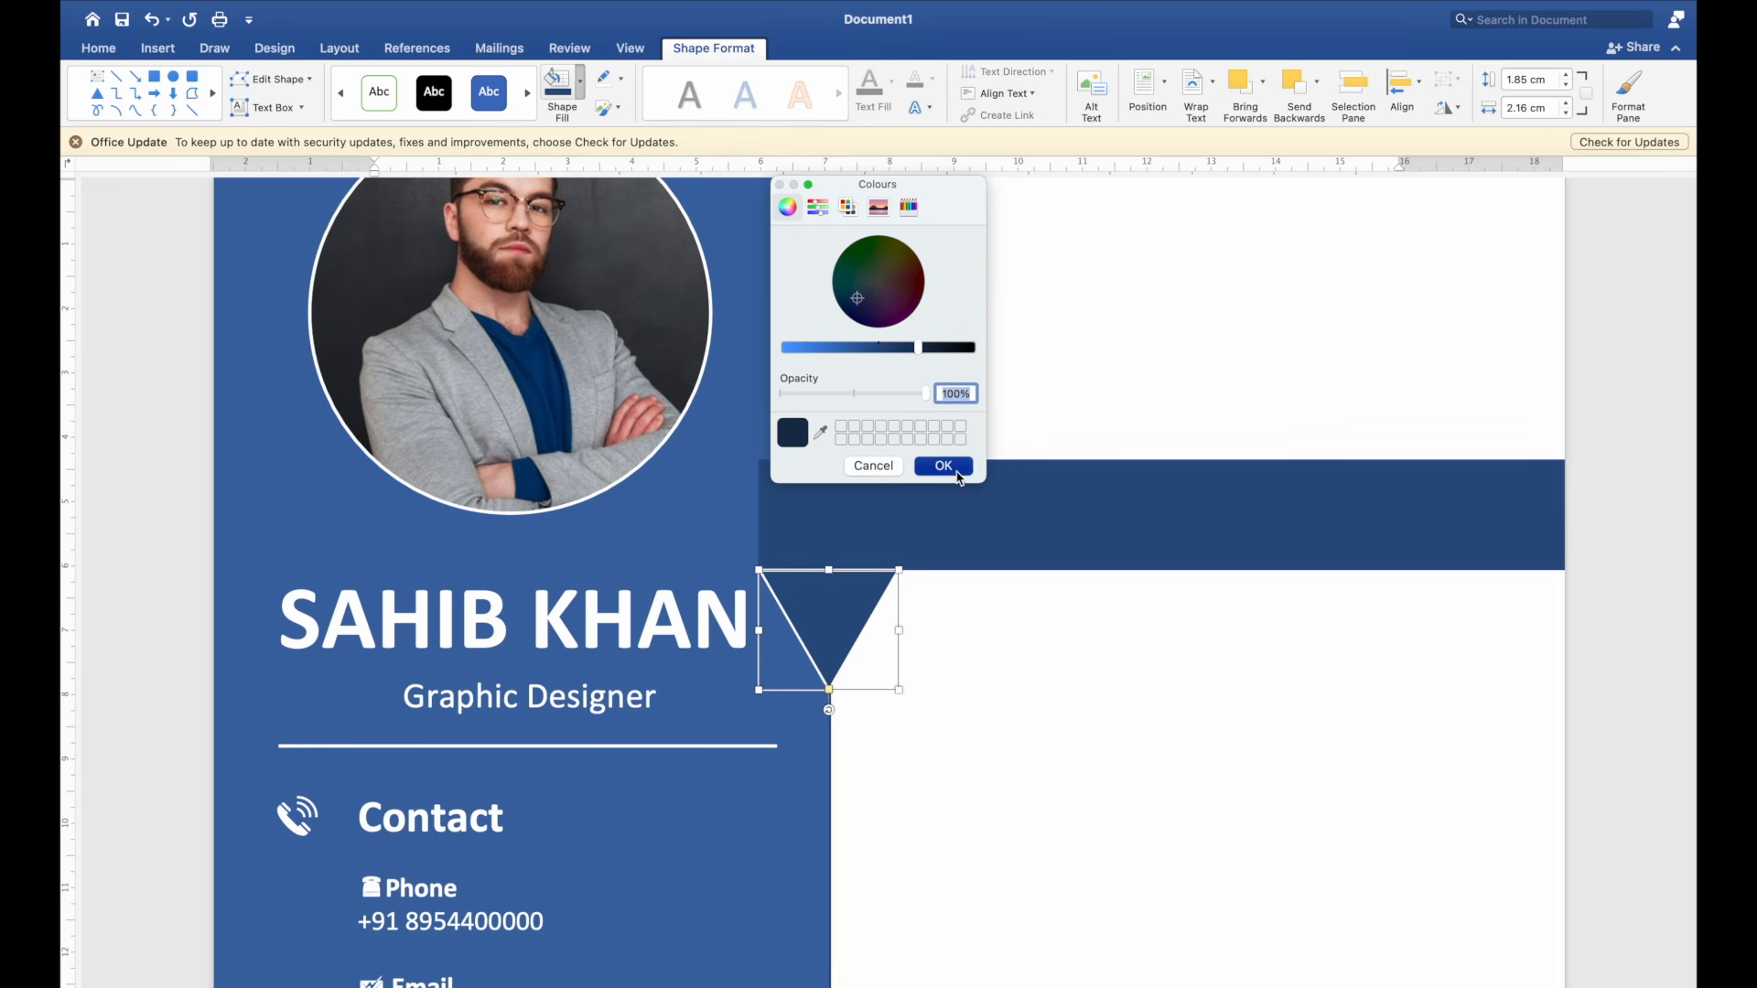
click(960, 711)
Step: Remove the outline from the navy triangle
click(853, 611)
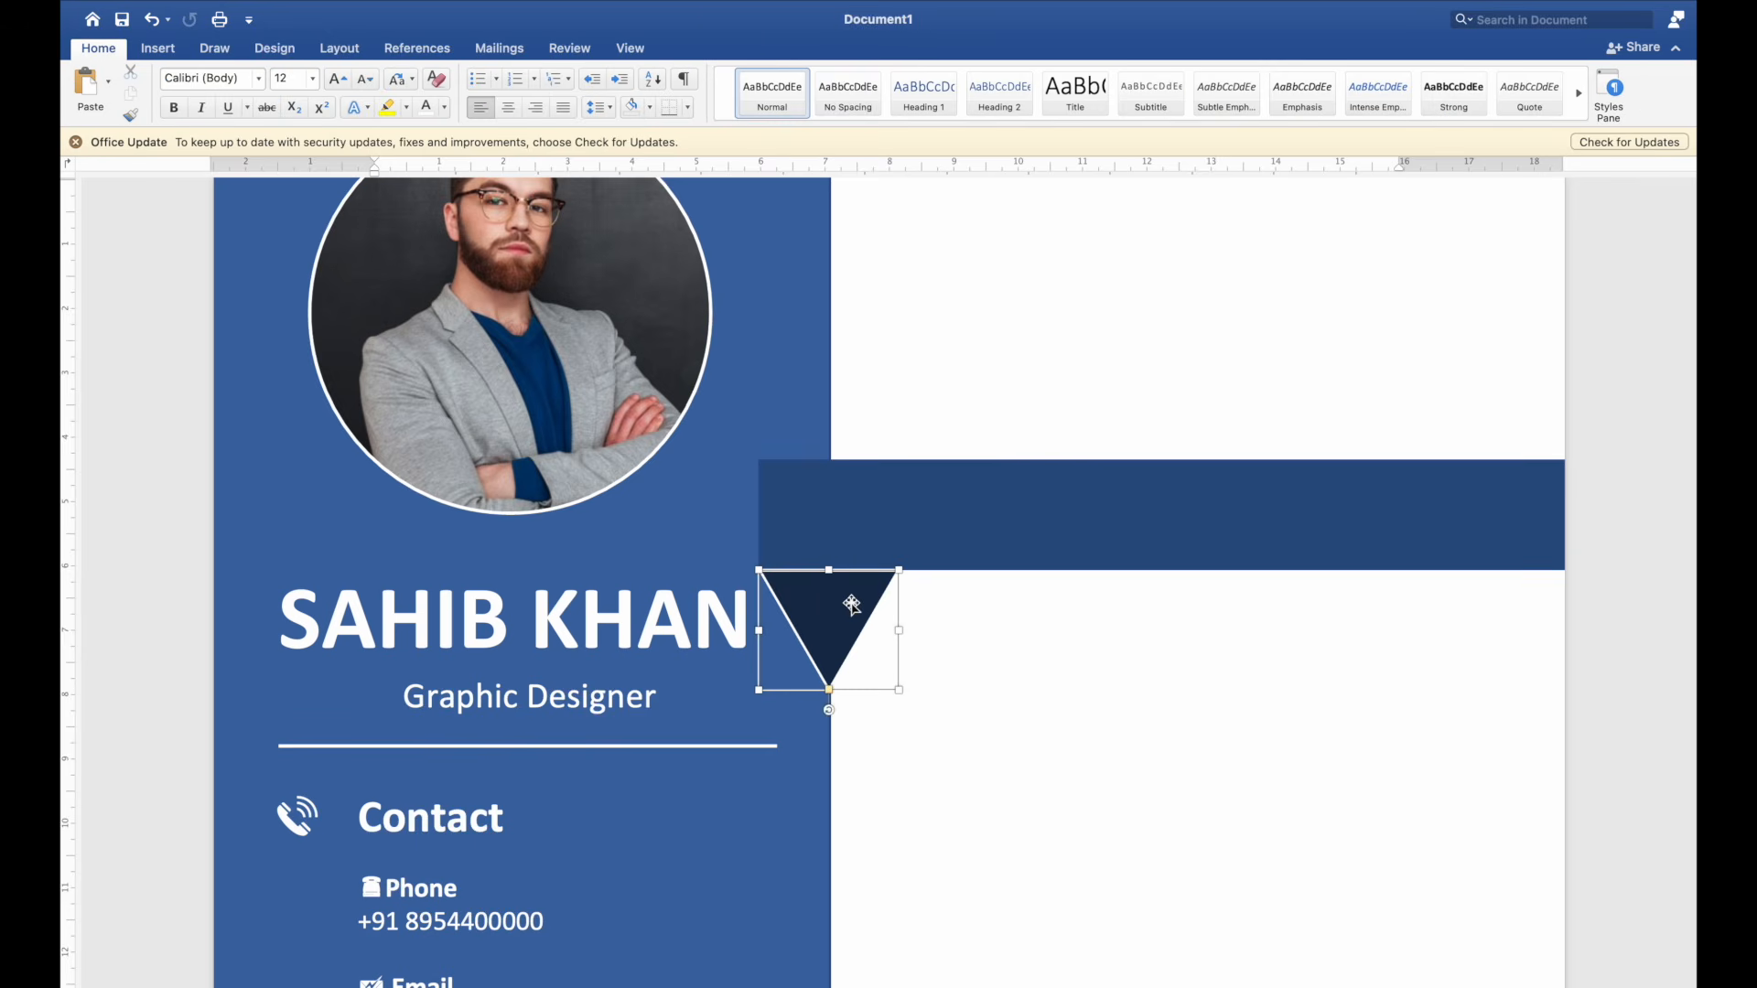
click(620, 79)
click(643, 121)
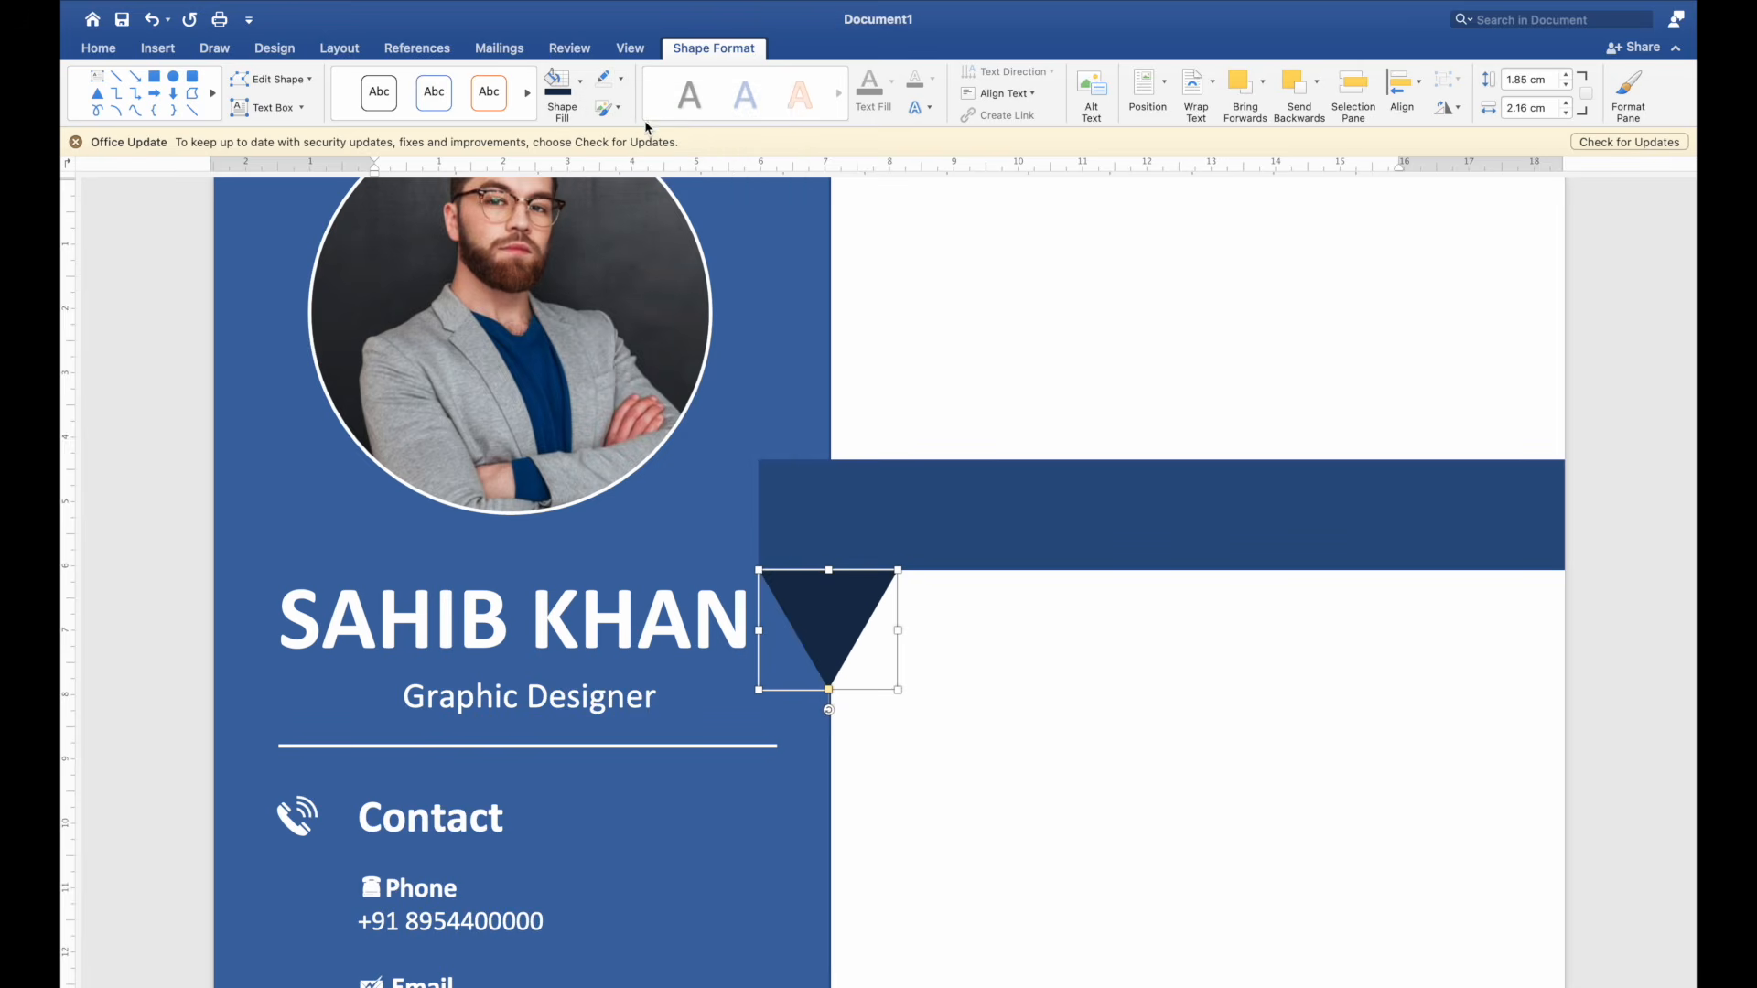
click(1016, 623)
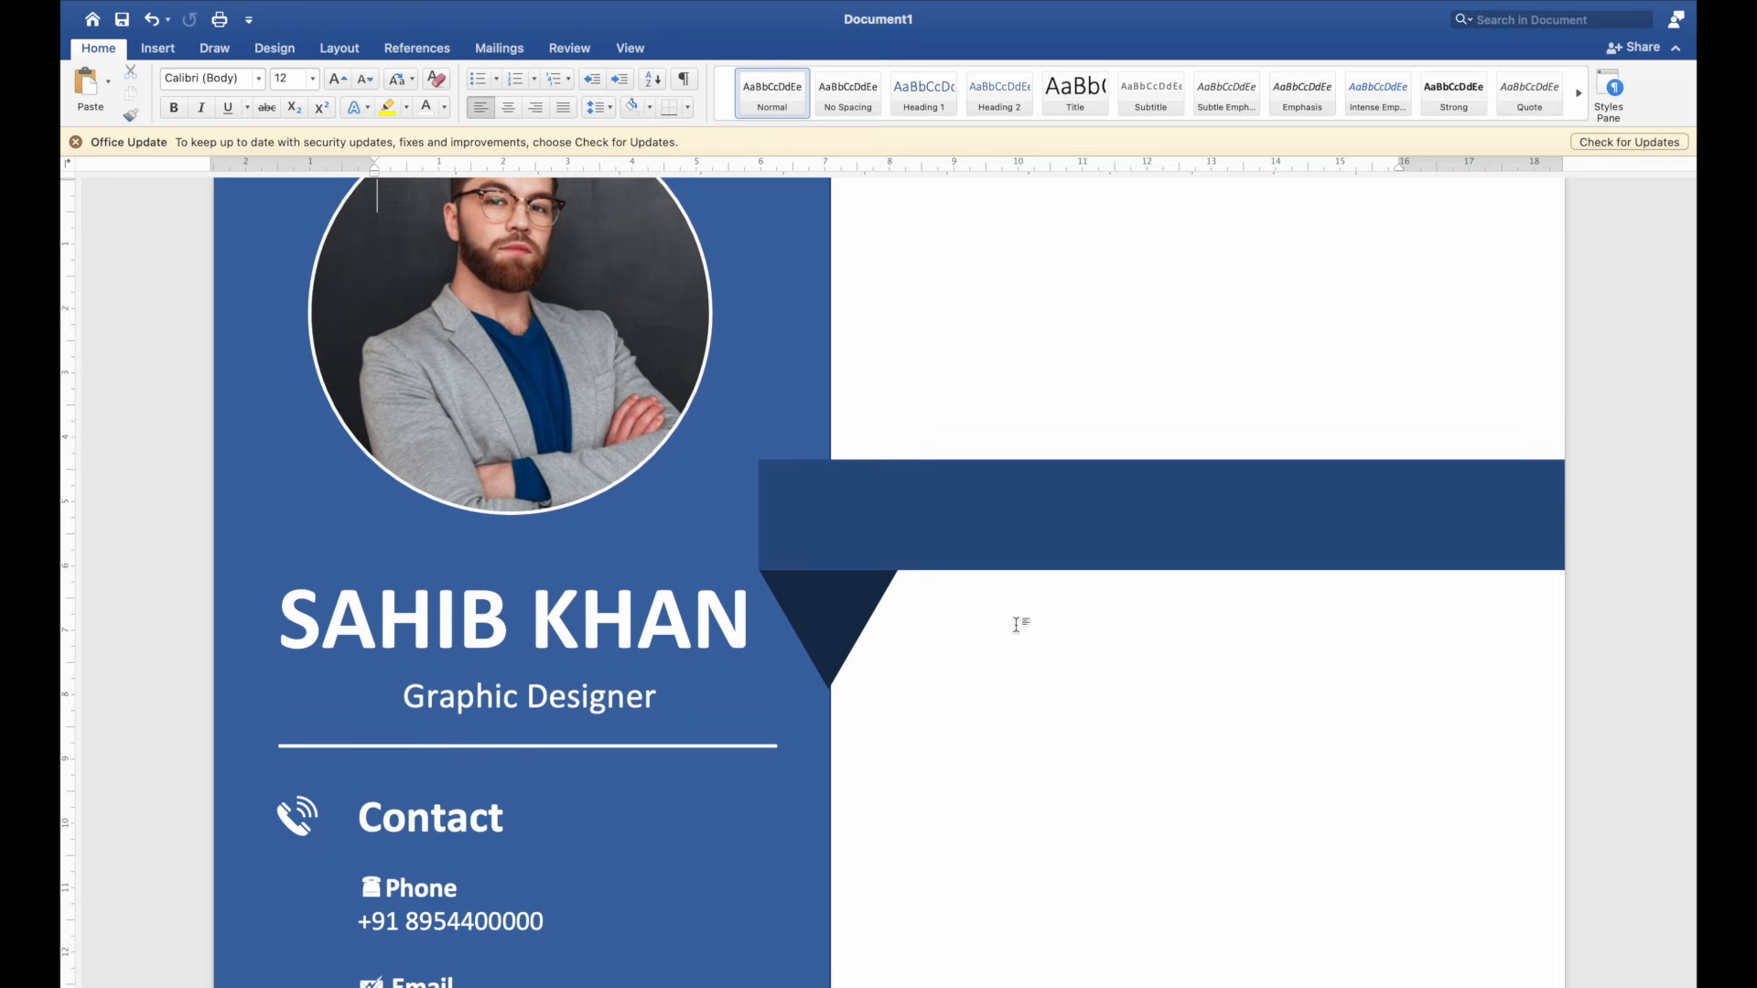
Step: Edit the triangle's points, moving its upper right corner left to the sidebar's edge so it forms a fold about 1.17 cm wide
click(827, 615)
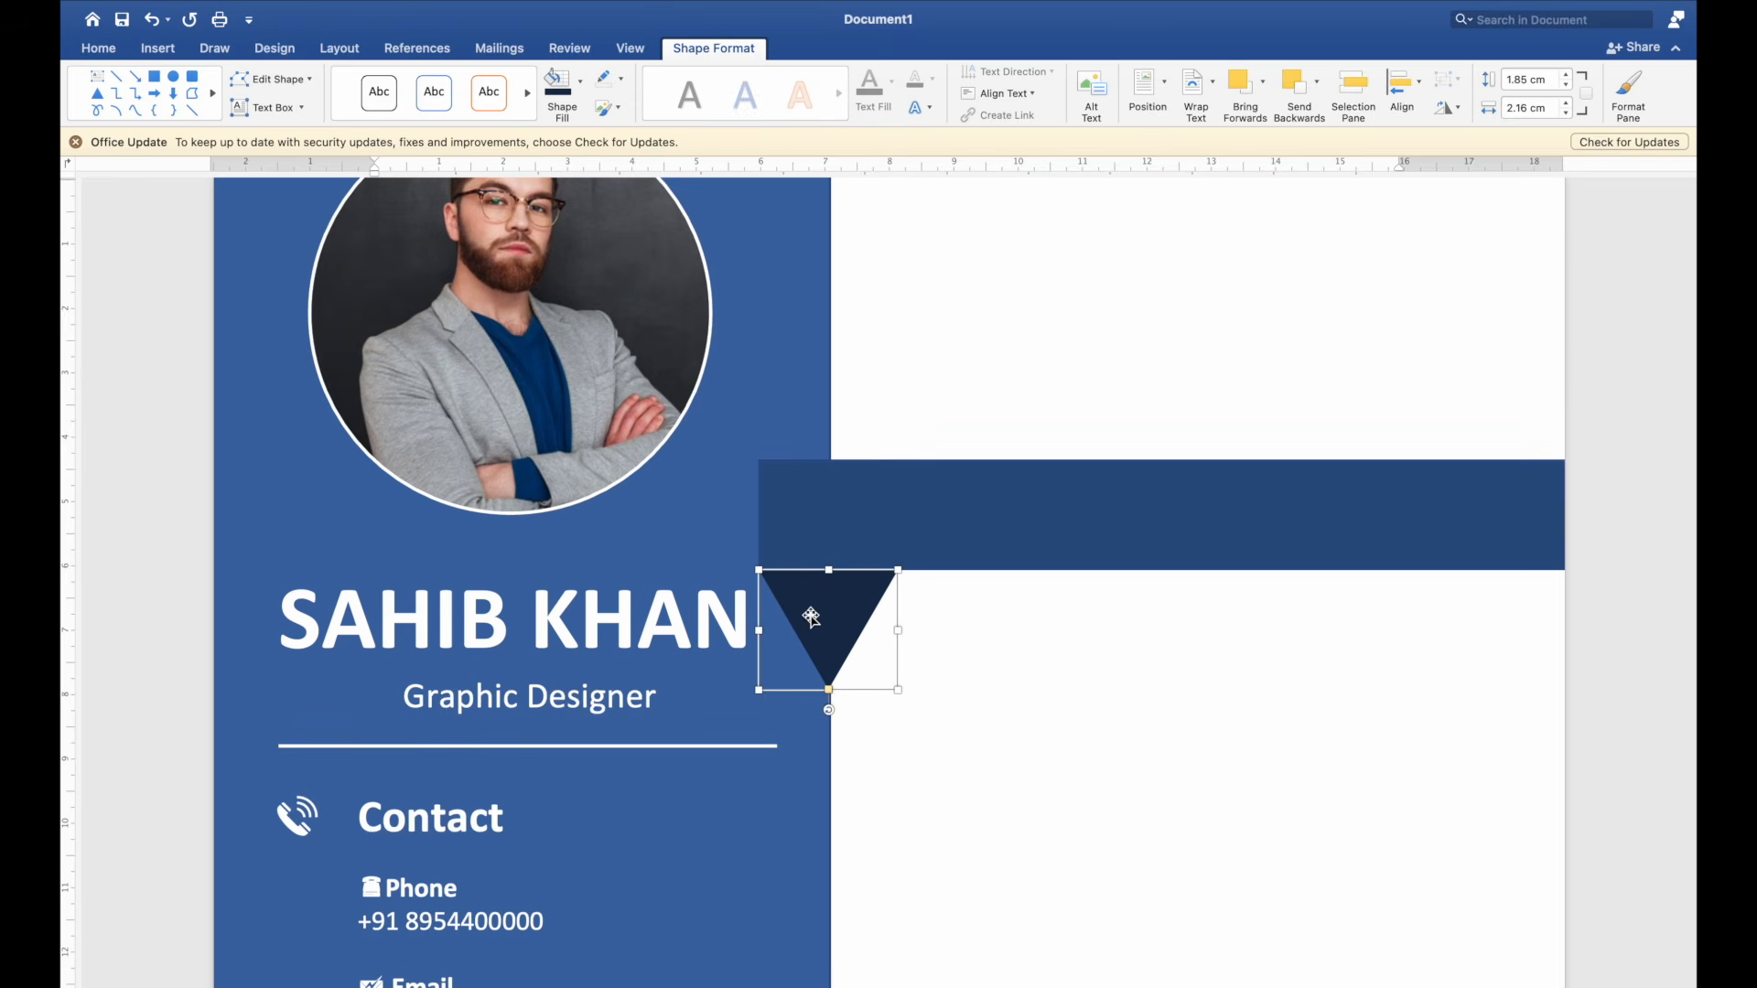
right_click(812, 620)
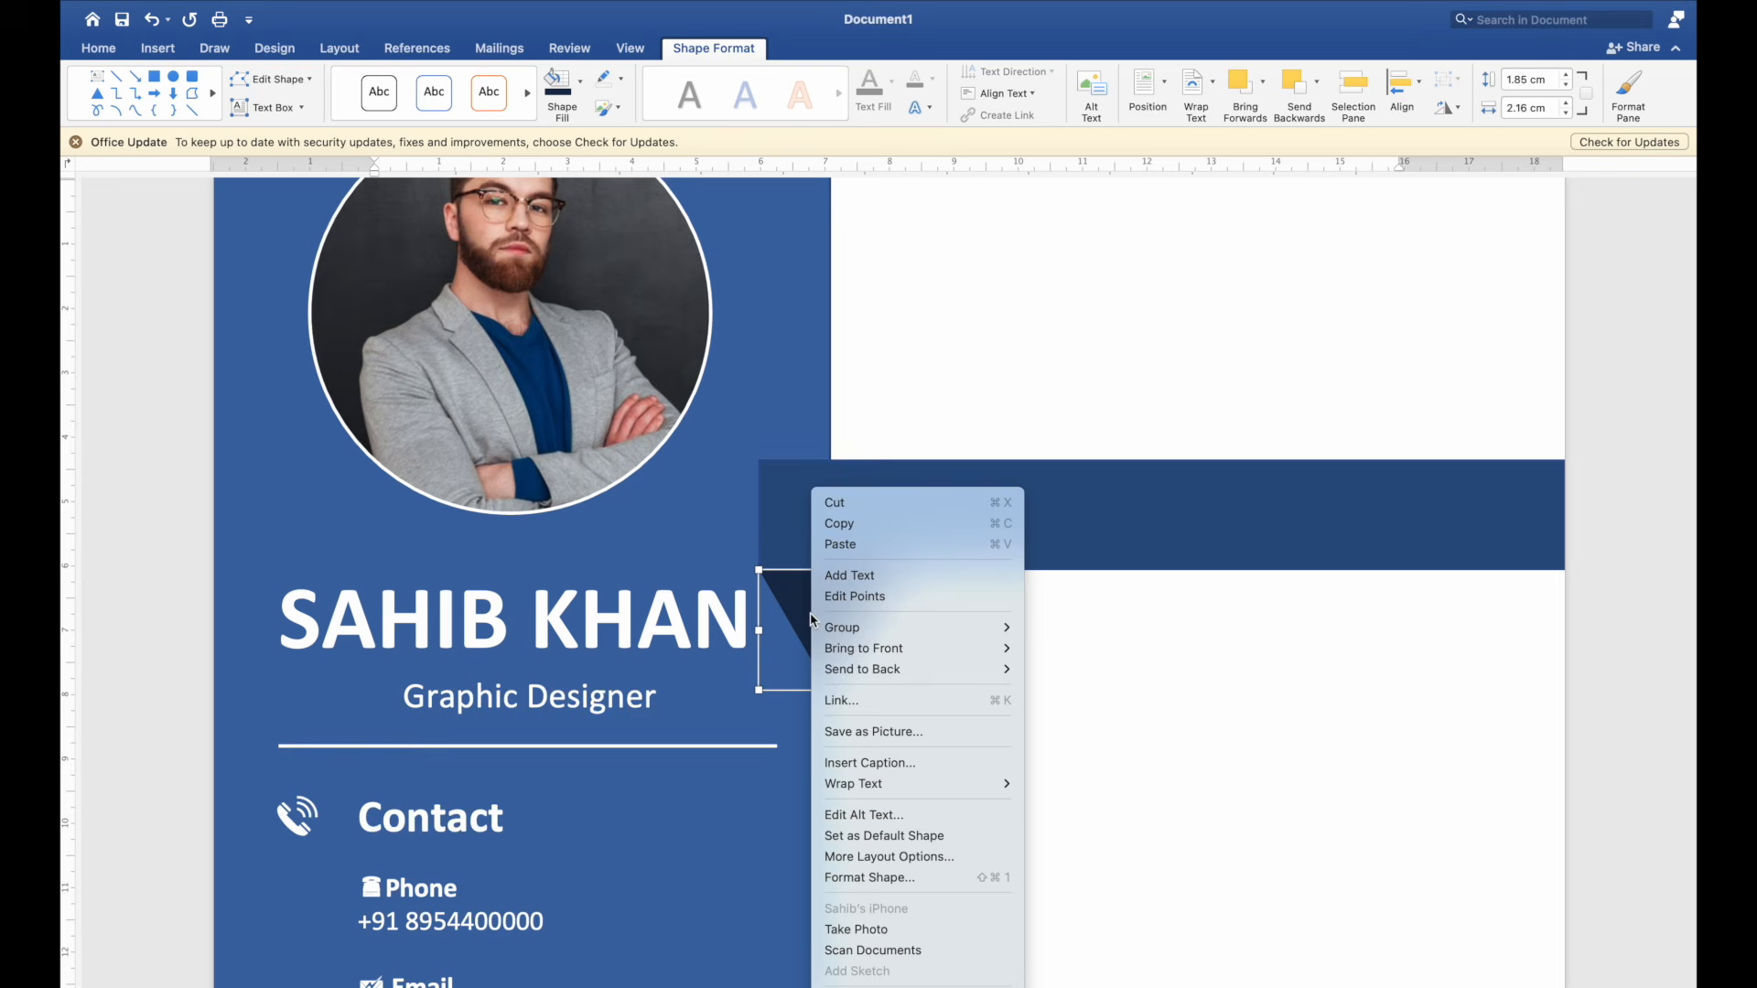
click(872, 611)
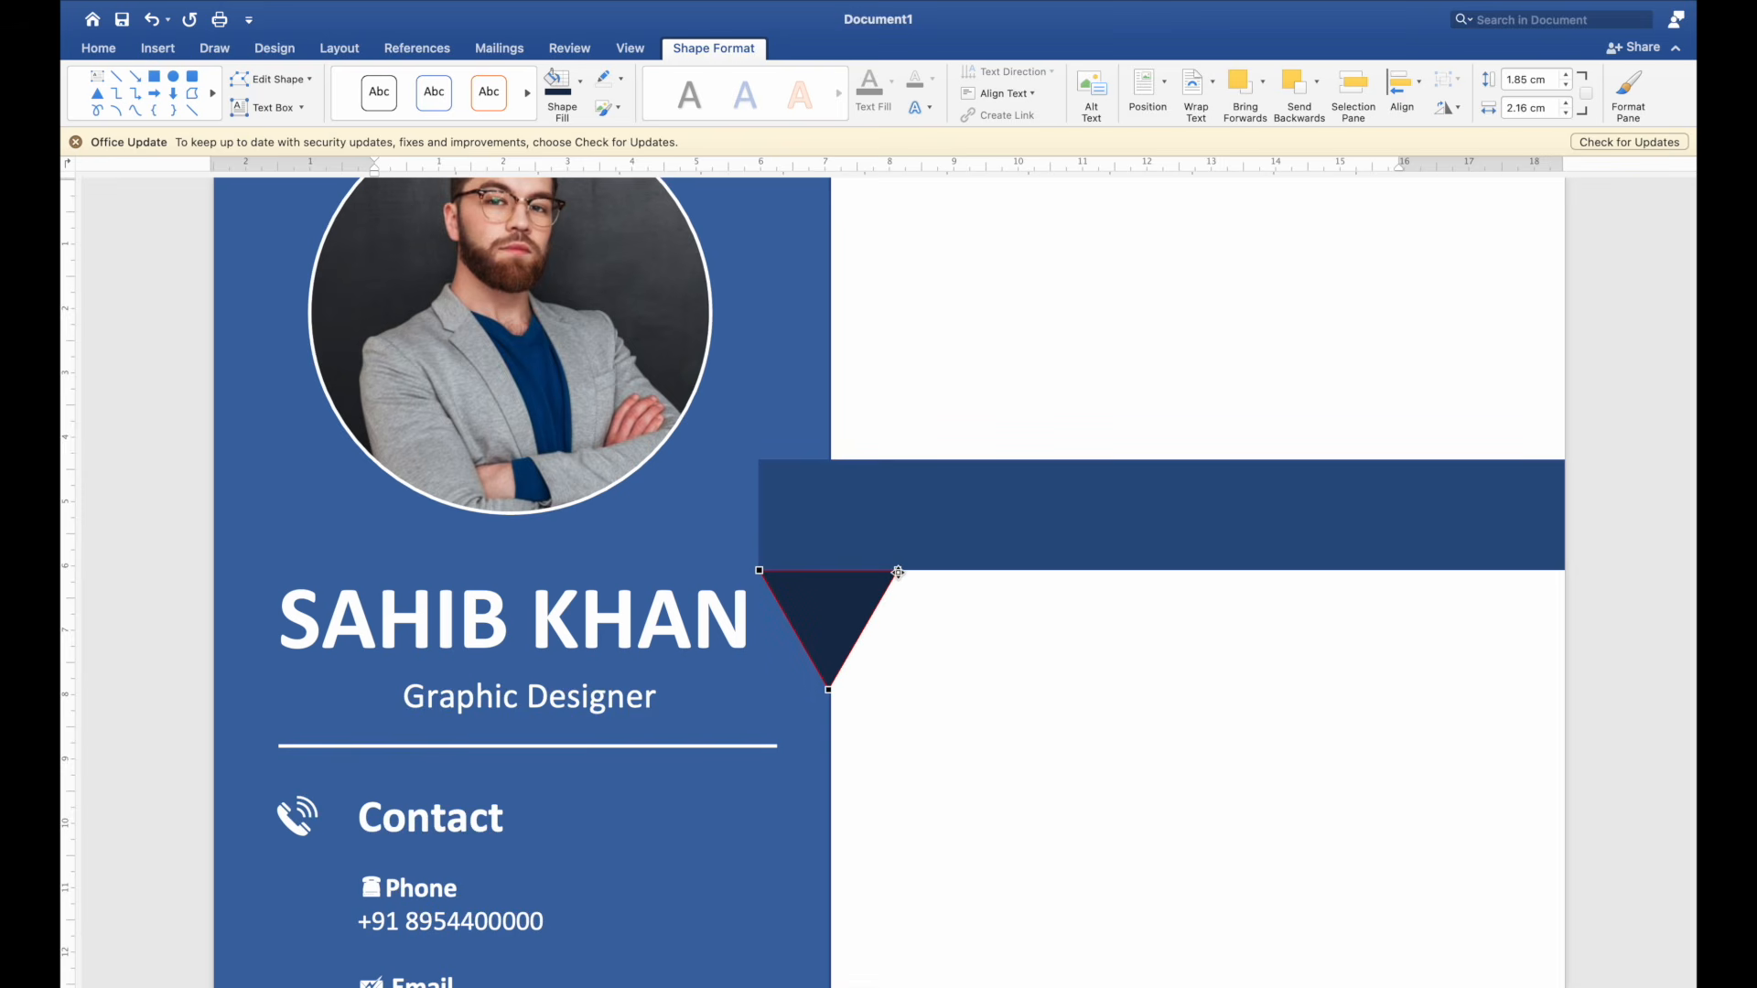
drag(898, 572, 837, 571)
drag(839, 571, 834, 571)
click(912, 637)
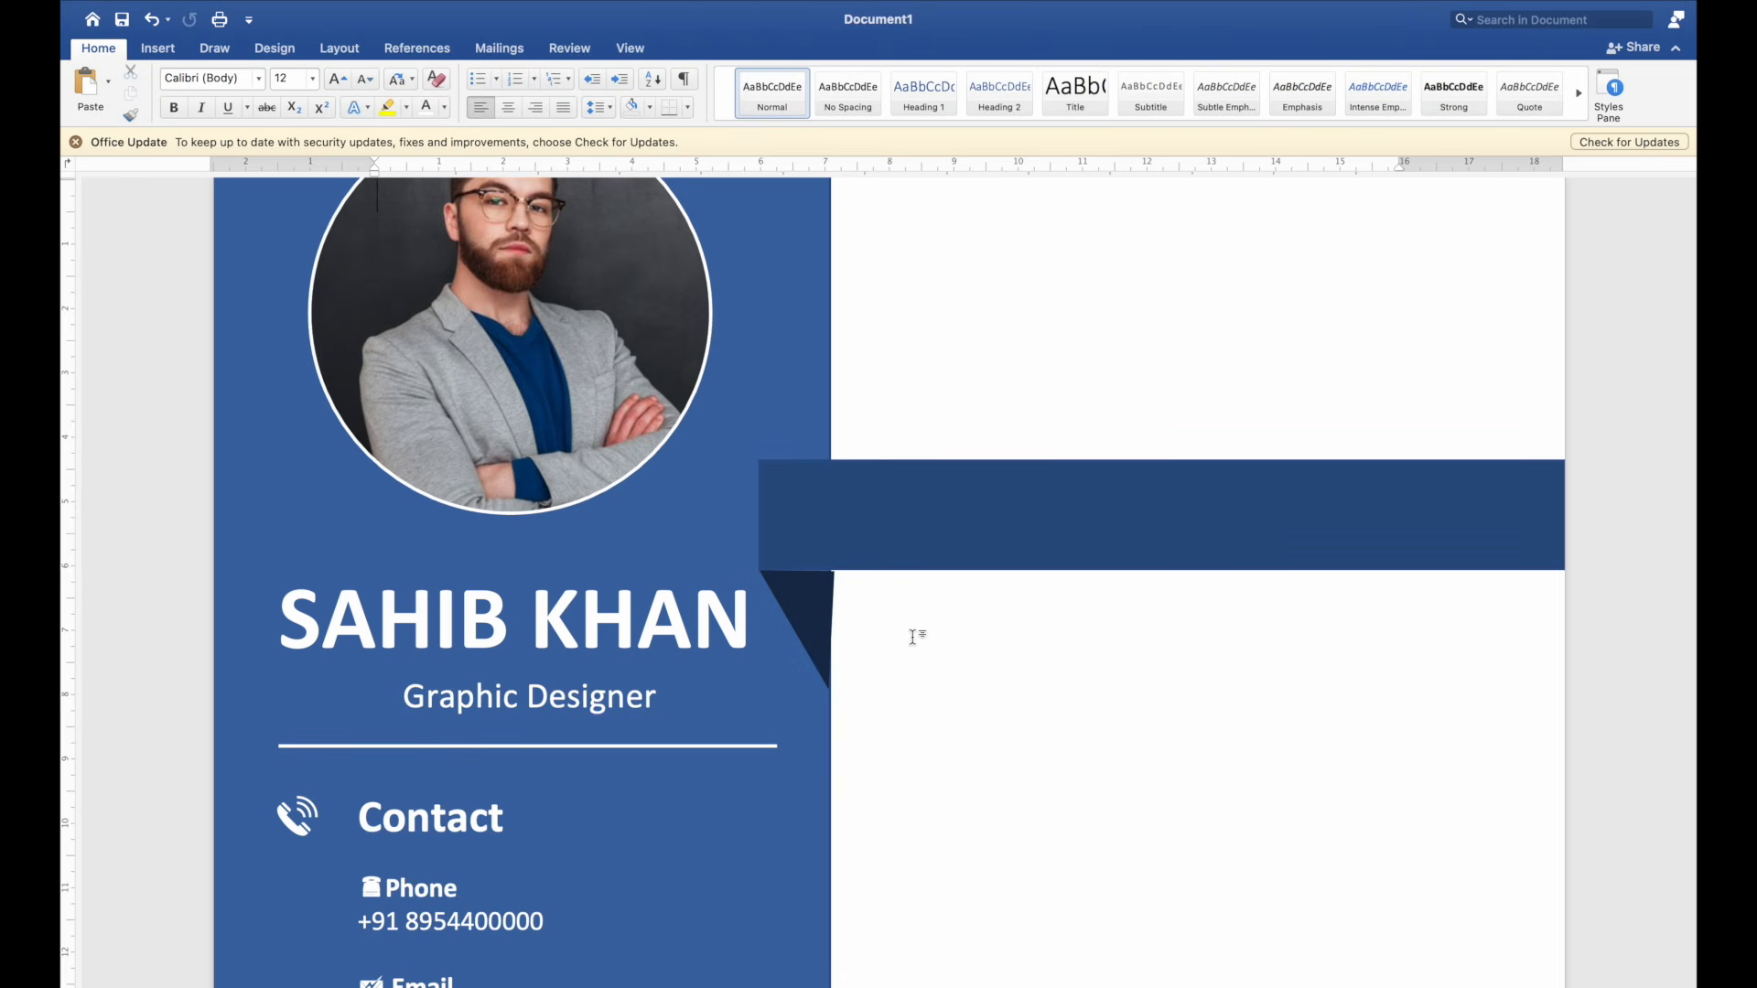
click(796, 619)
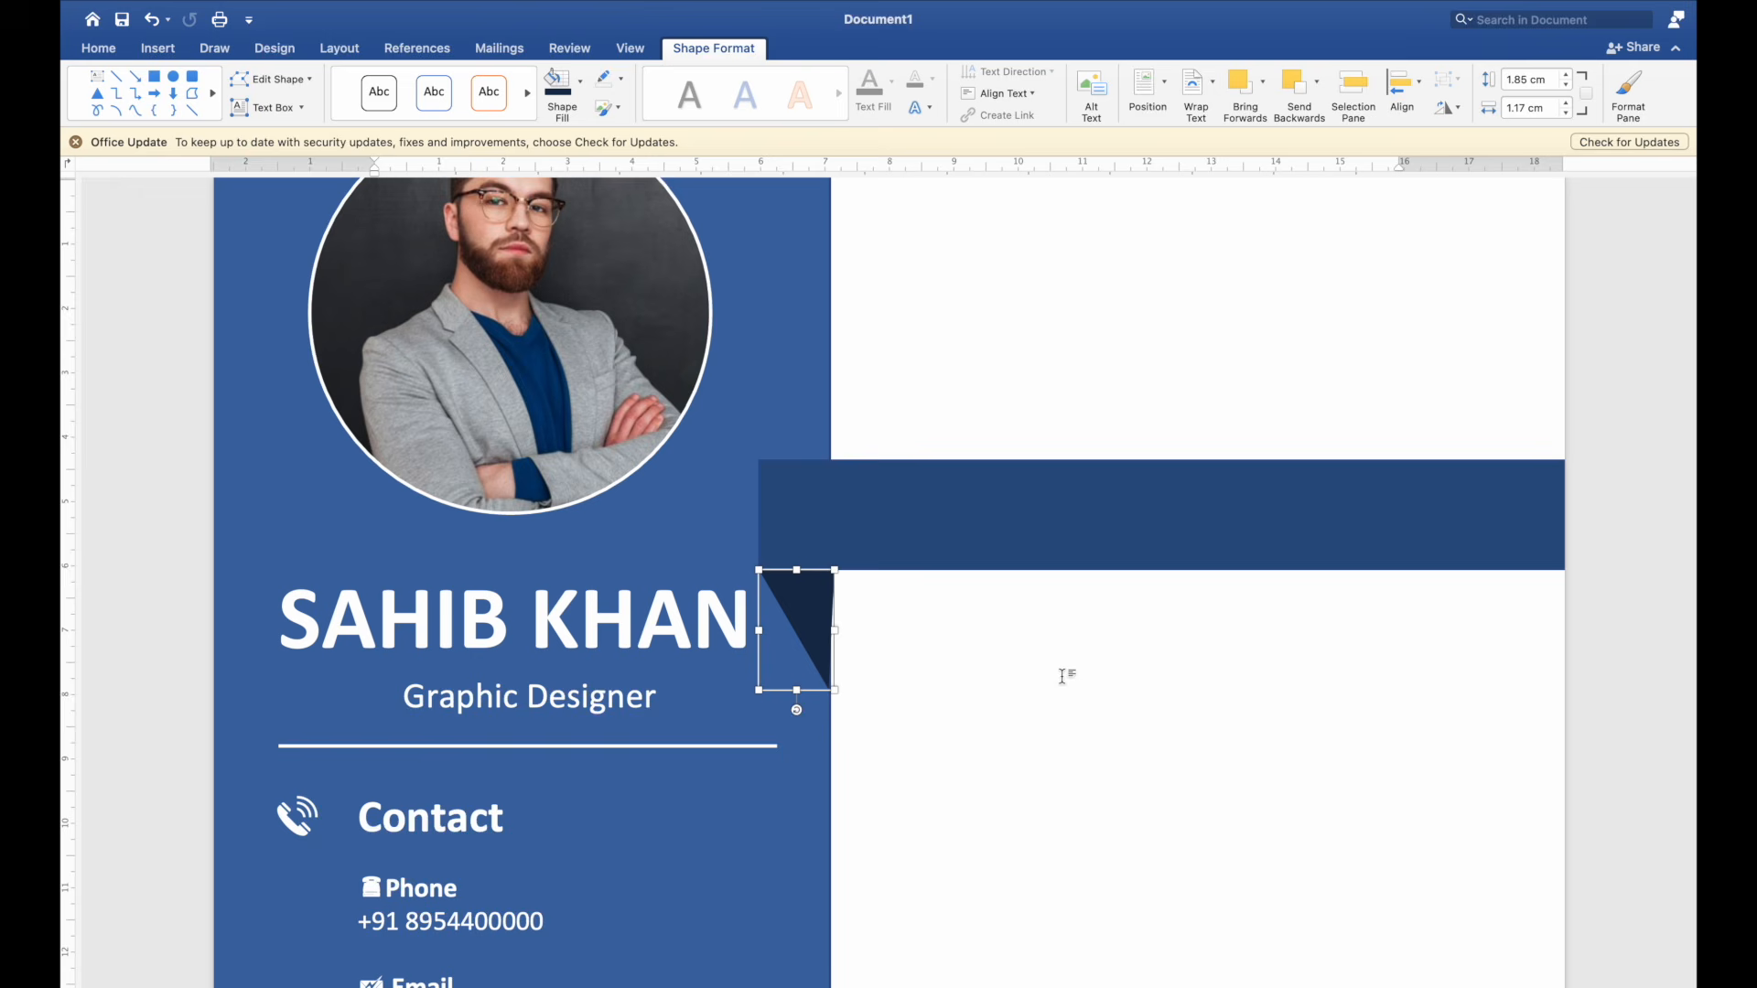
Step: Undo the dark triangle's last reshaping and move its points so its outer side follows the sidebar's edge, about 2 cm tall
key(super+z)
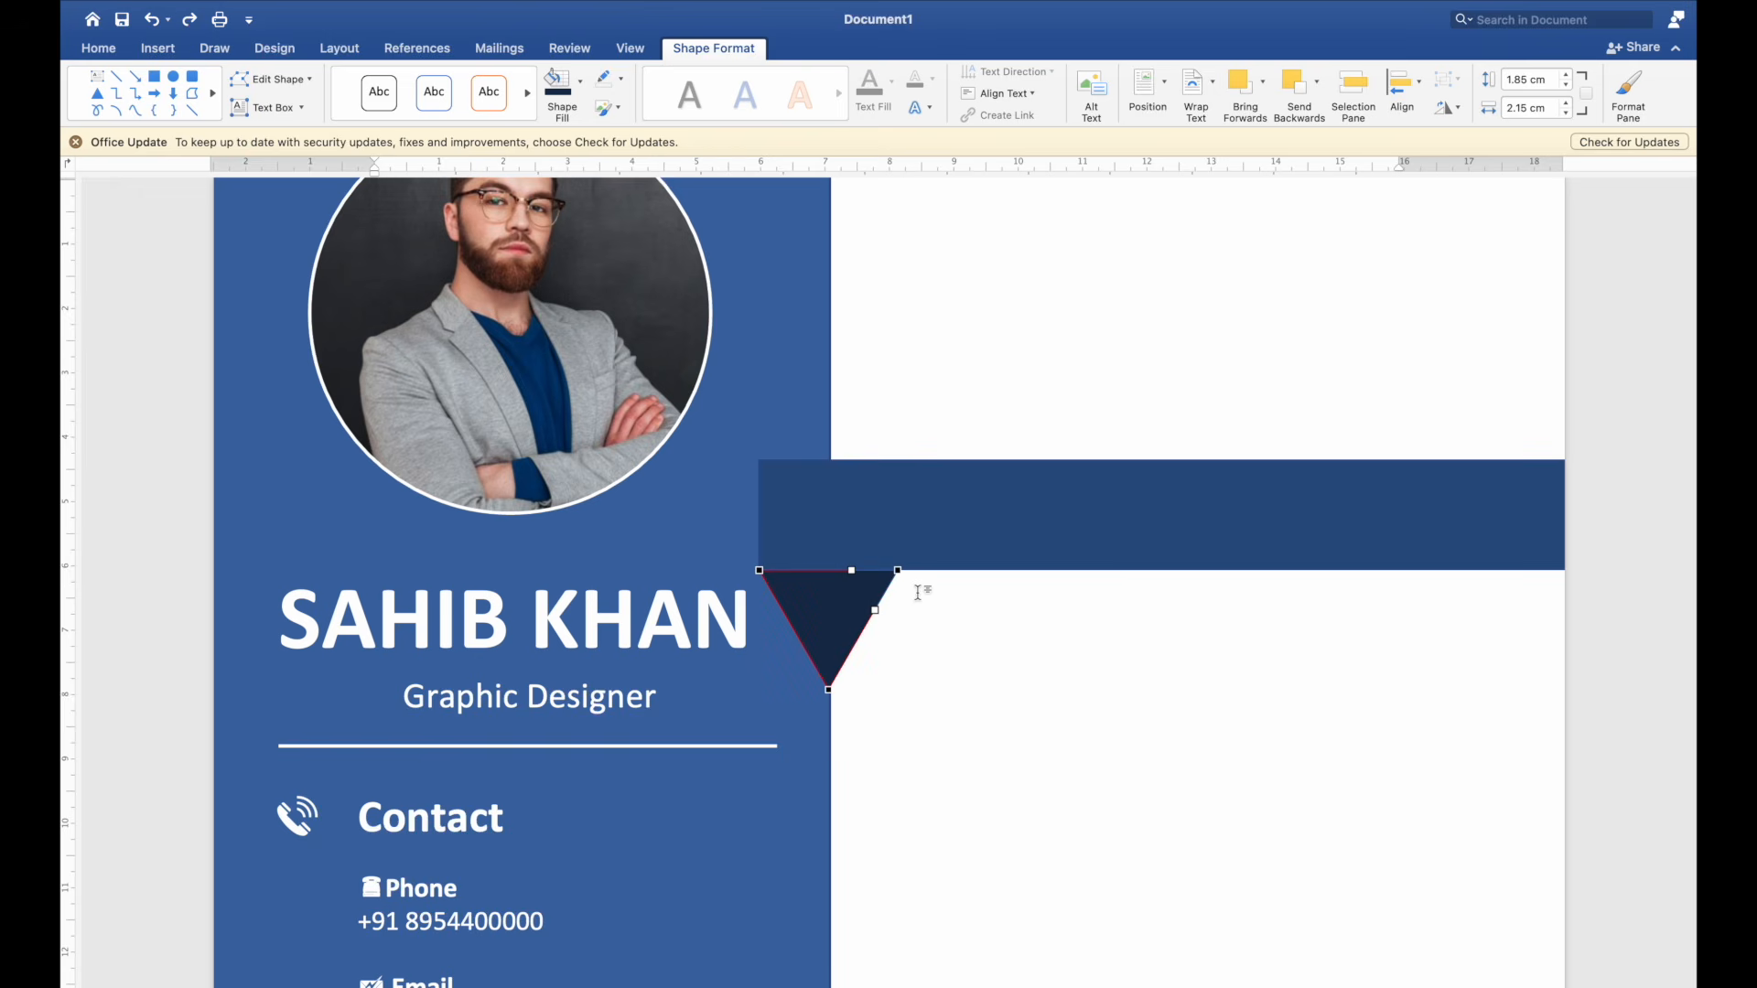
drag(898, 571, 833, 570)
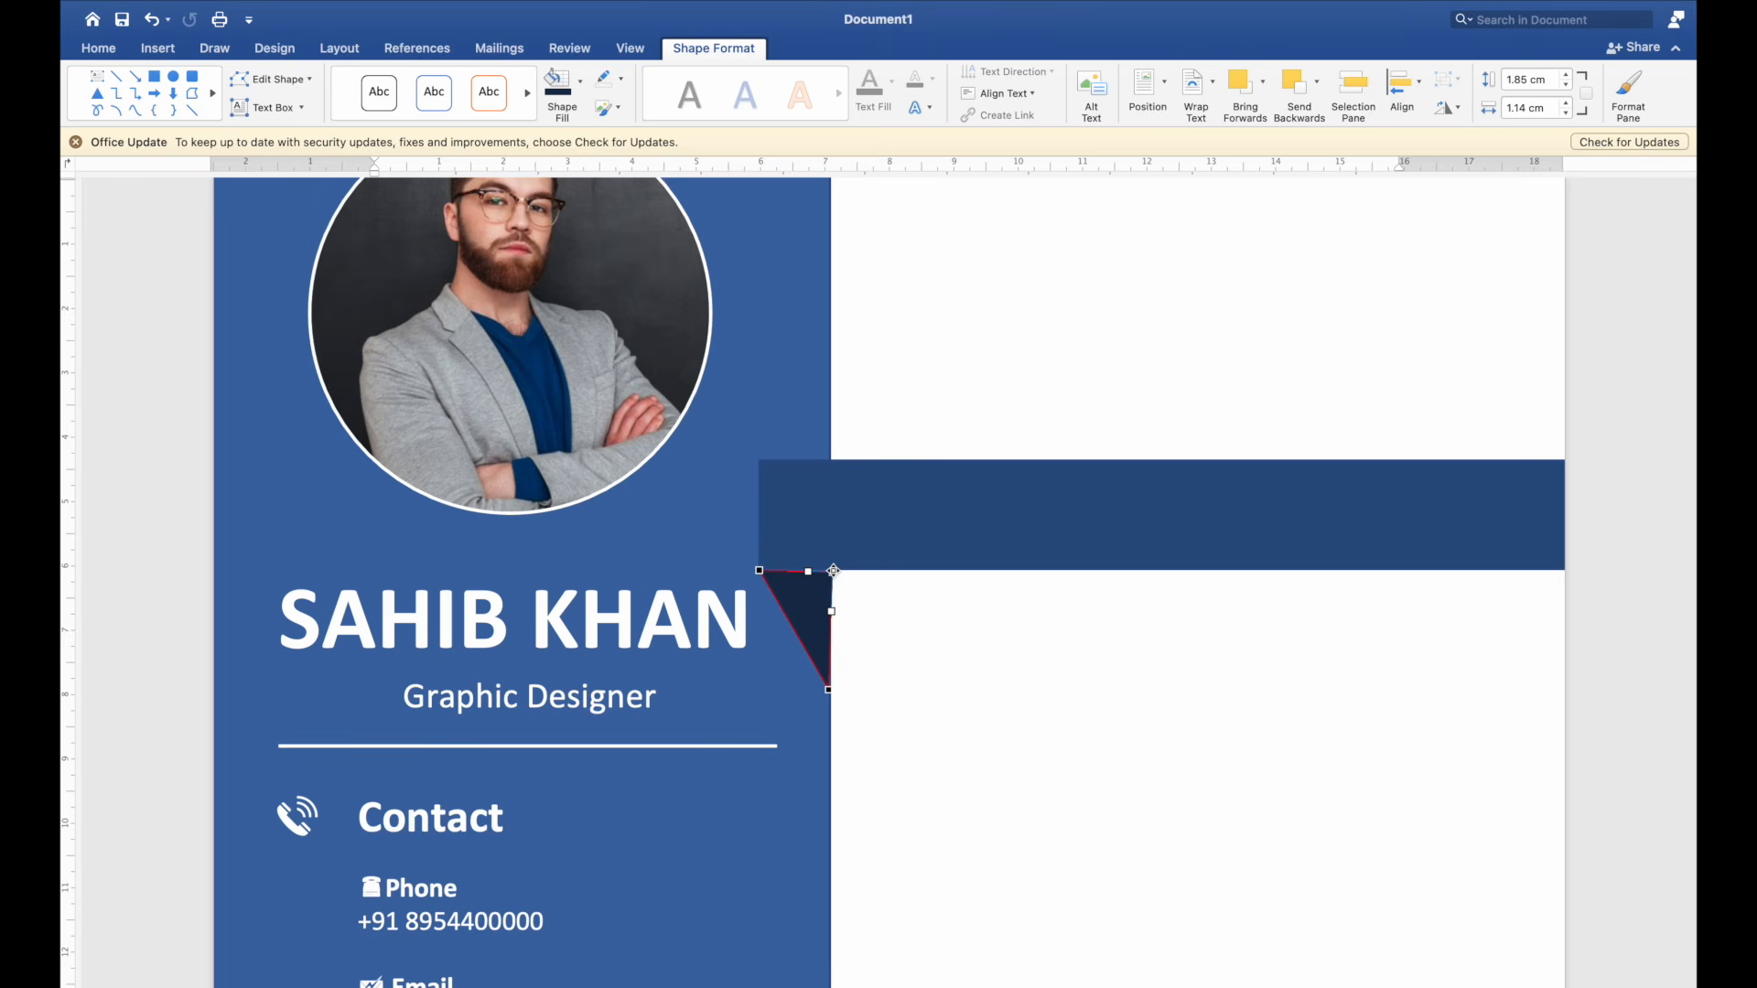
scroll(851, 617, up, 3)
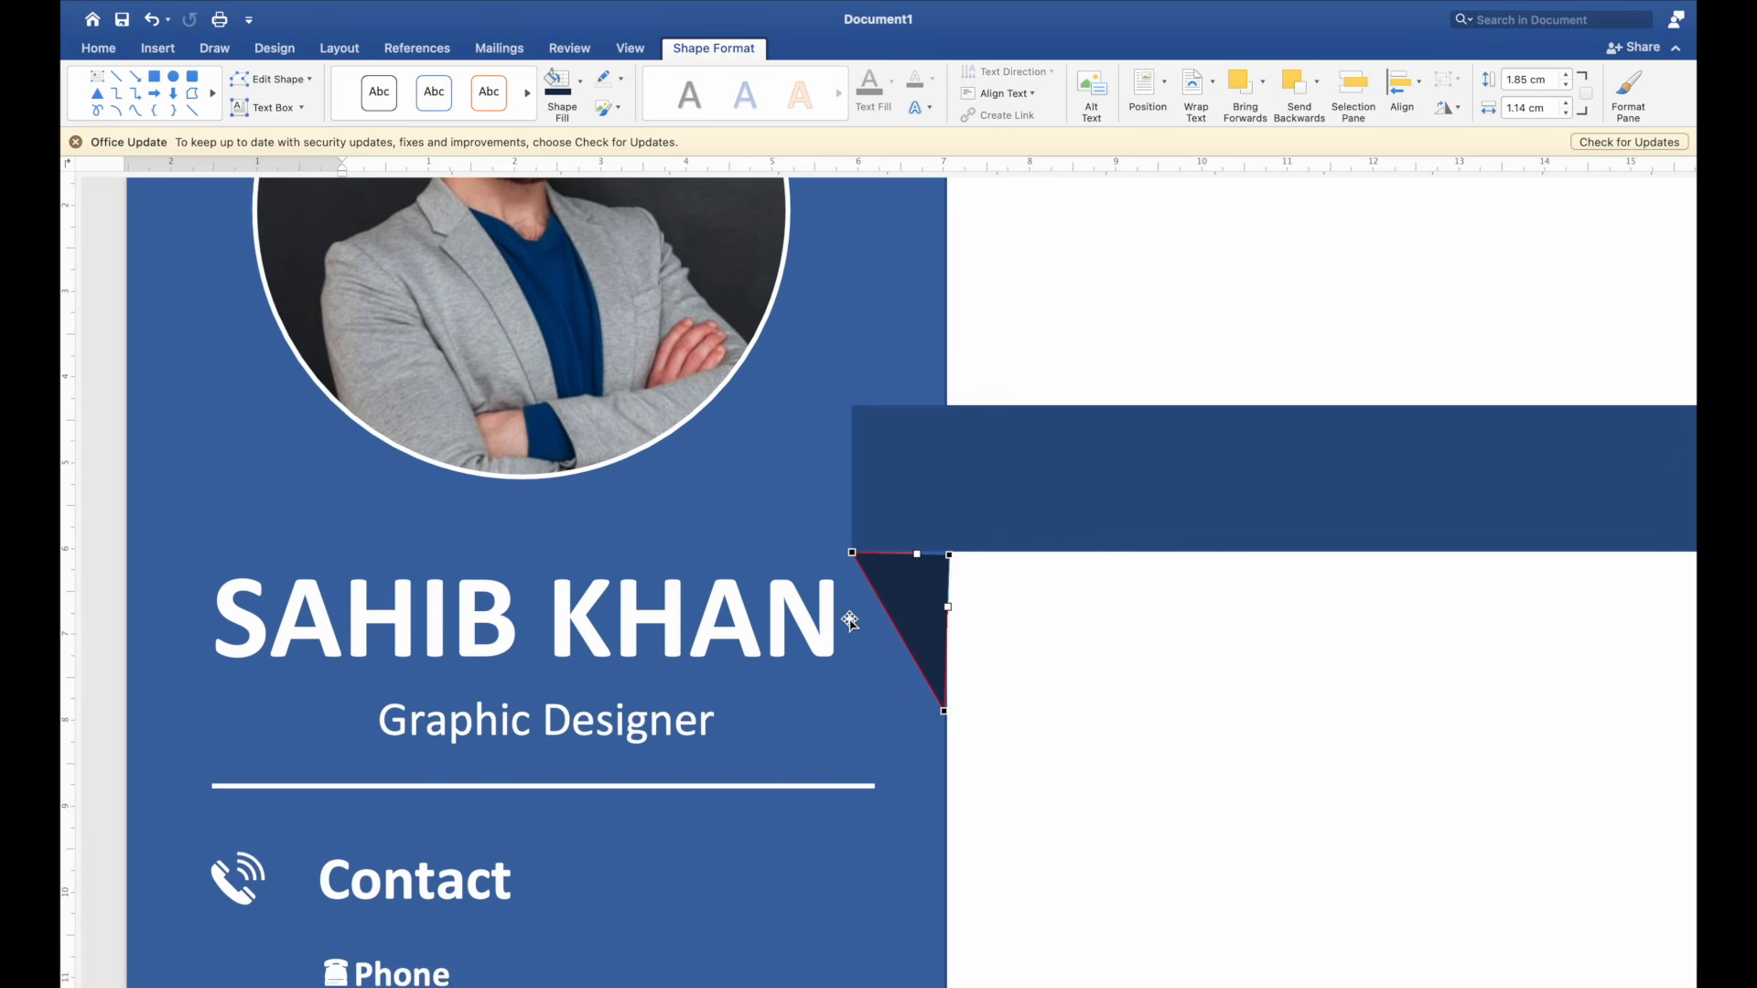
drag(943, 710, 944, 723)
click(1060, 669)
scroll(1057, 671, up, 3)
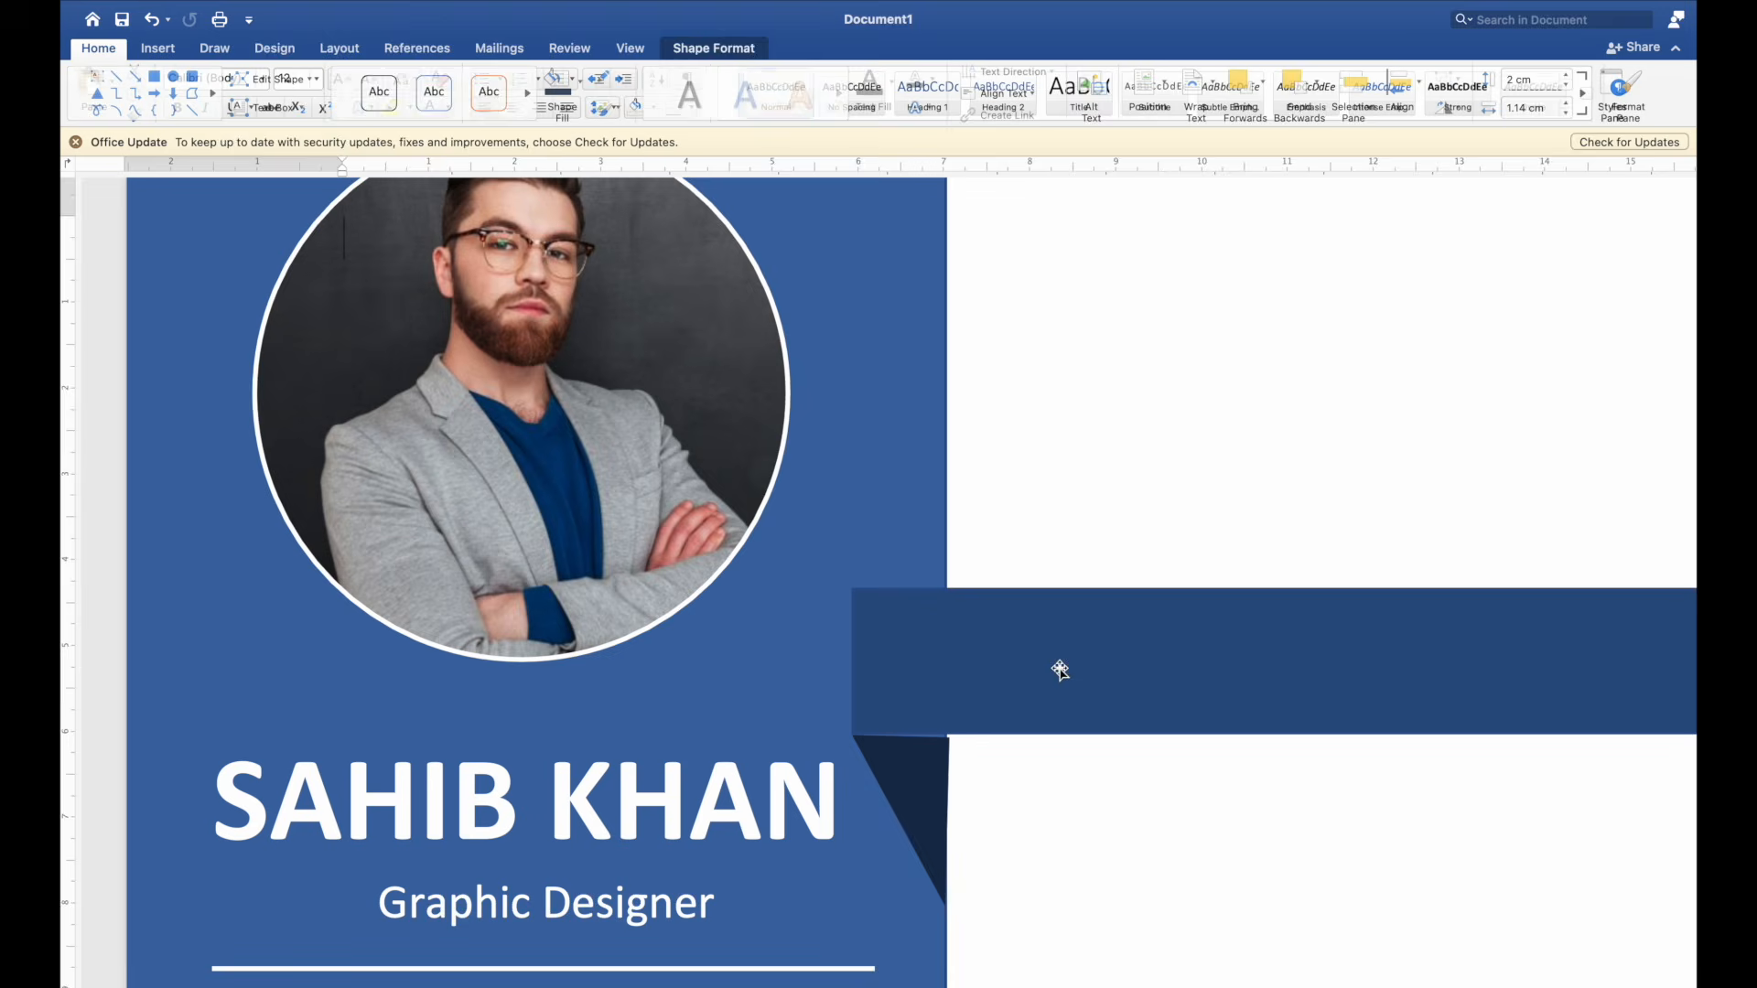
scroll(925, 771, up, 3)
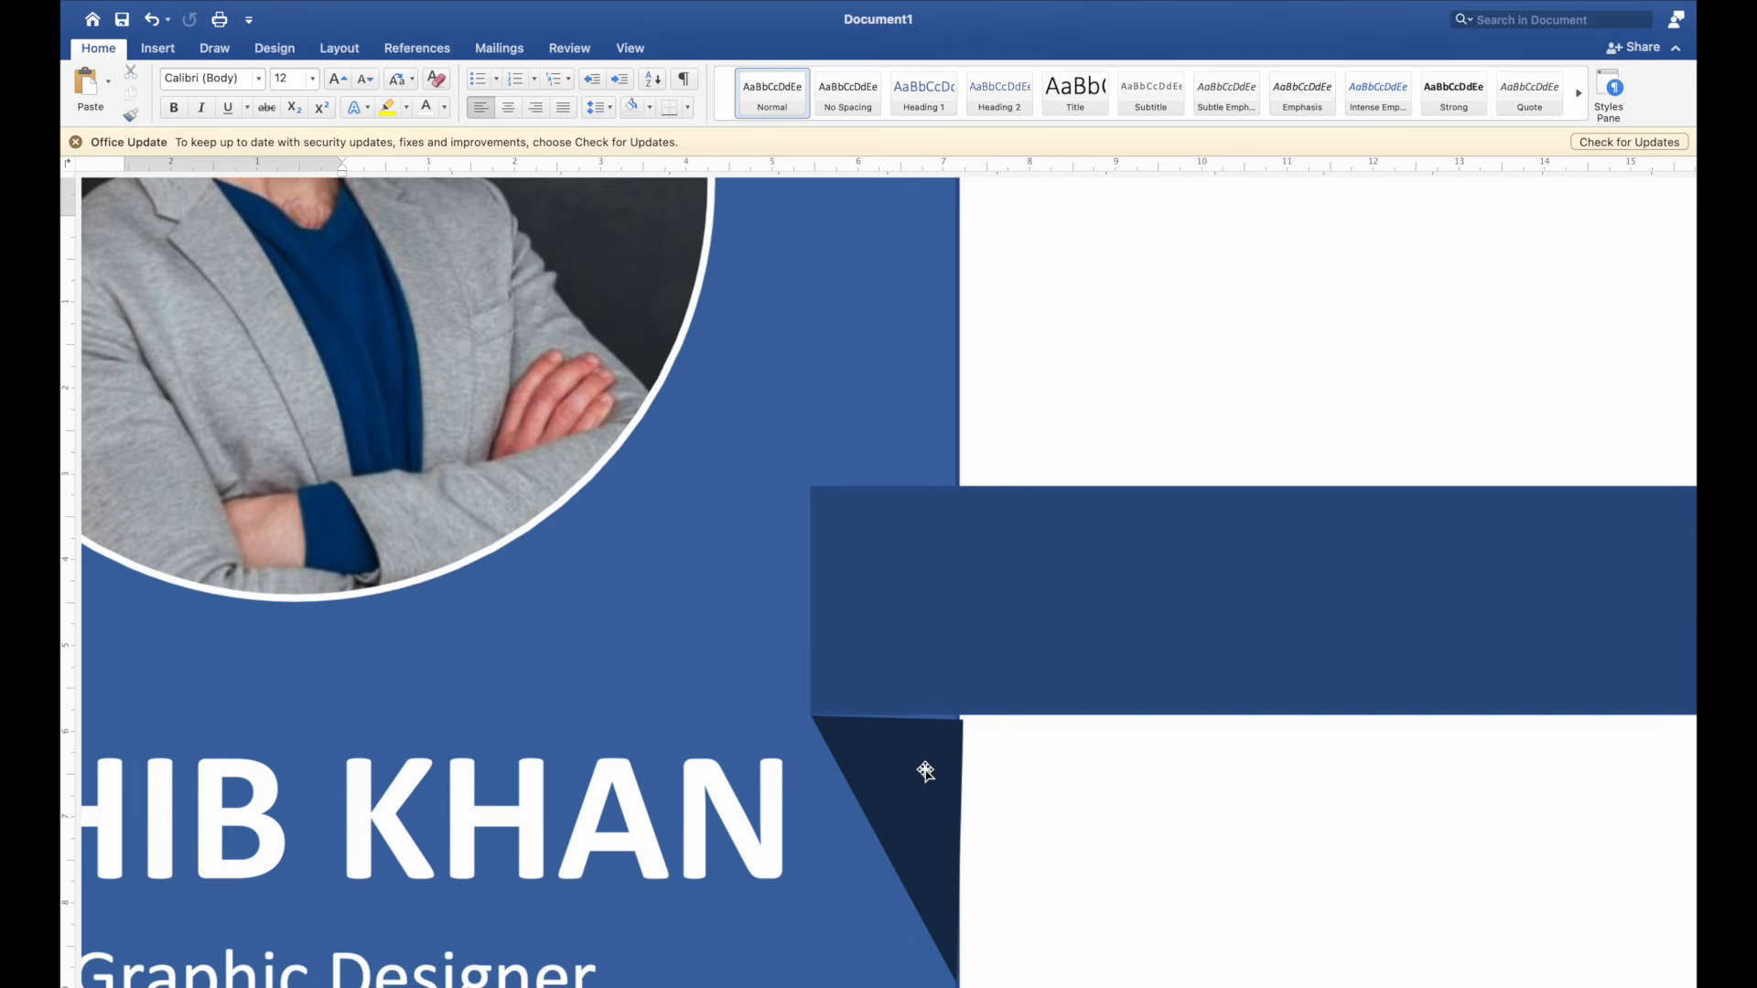
scroll(926, 771, up, 3)
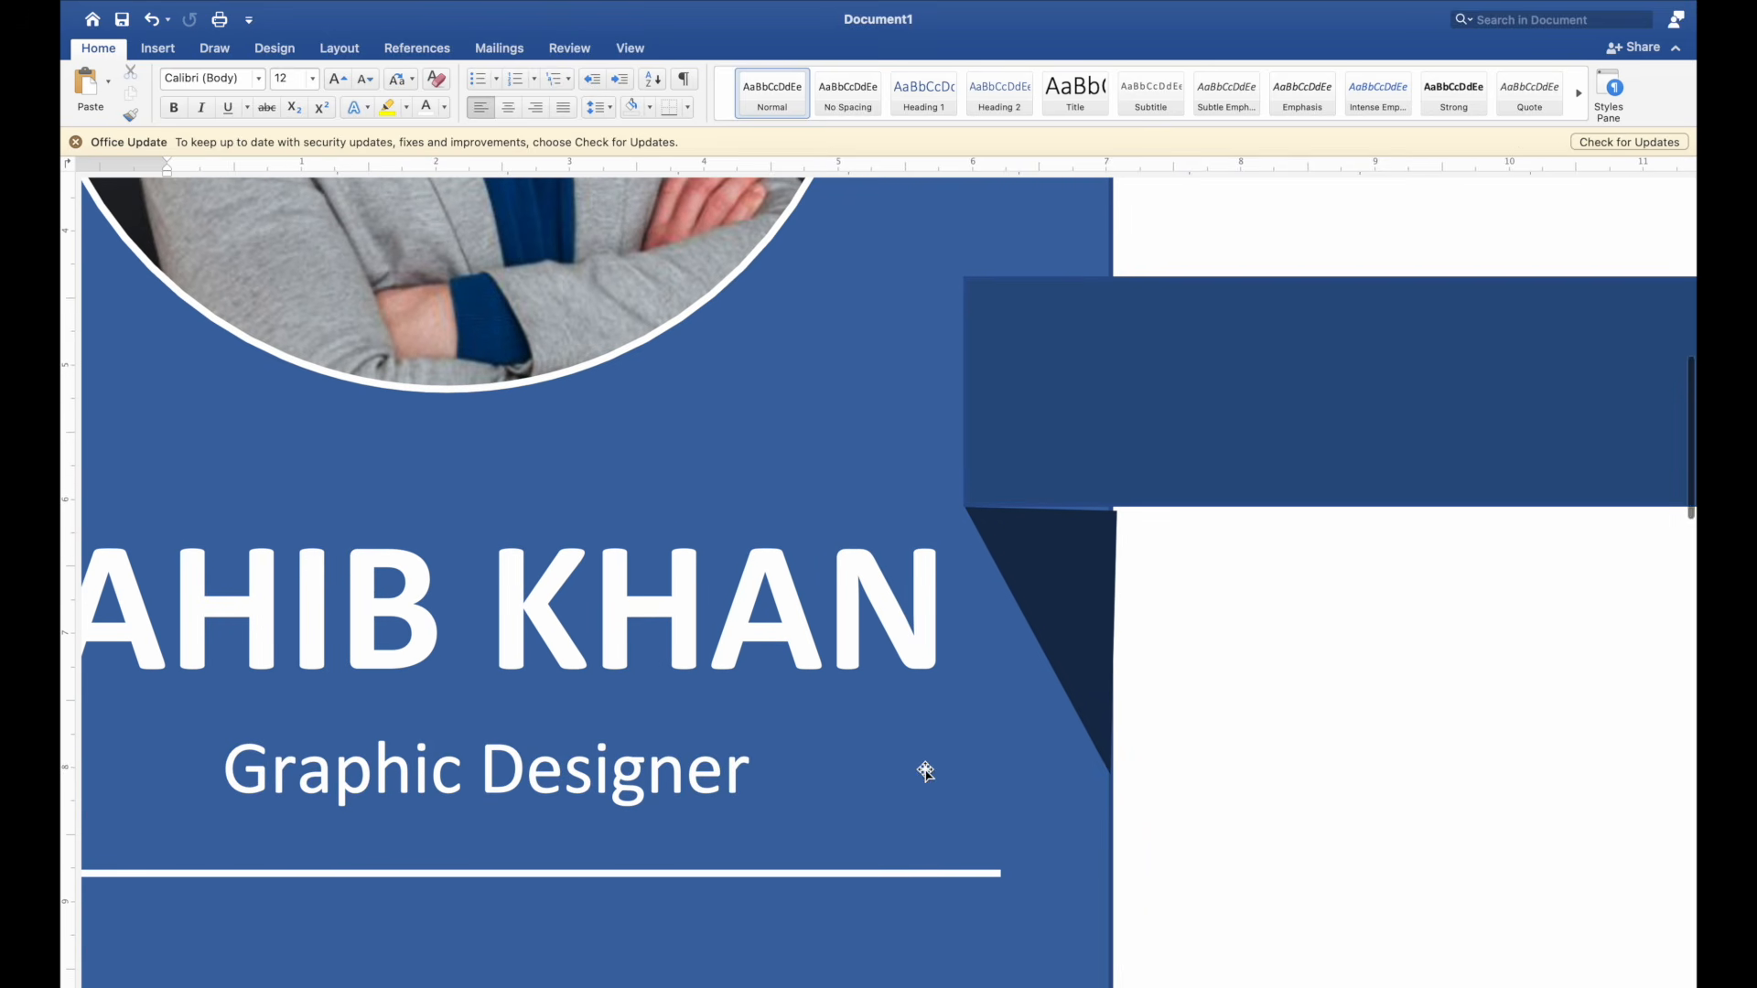
Step: Refine the dark triangle's upper-right and bottom points to sit on the banner's lower edge and the sidebar's edge
click(1061, 631)
right_click(1069, 629)
click(1138, 603)
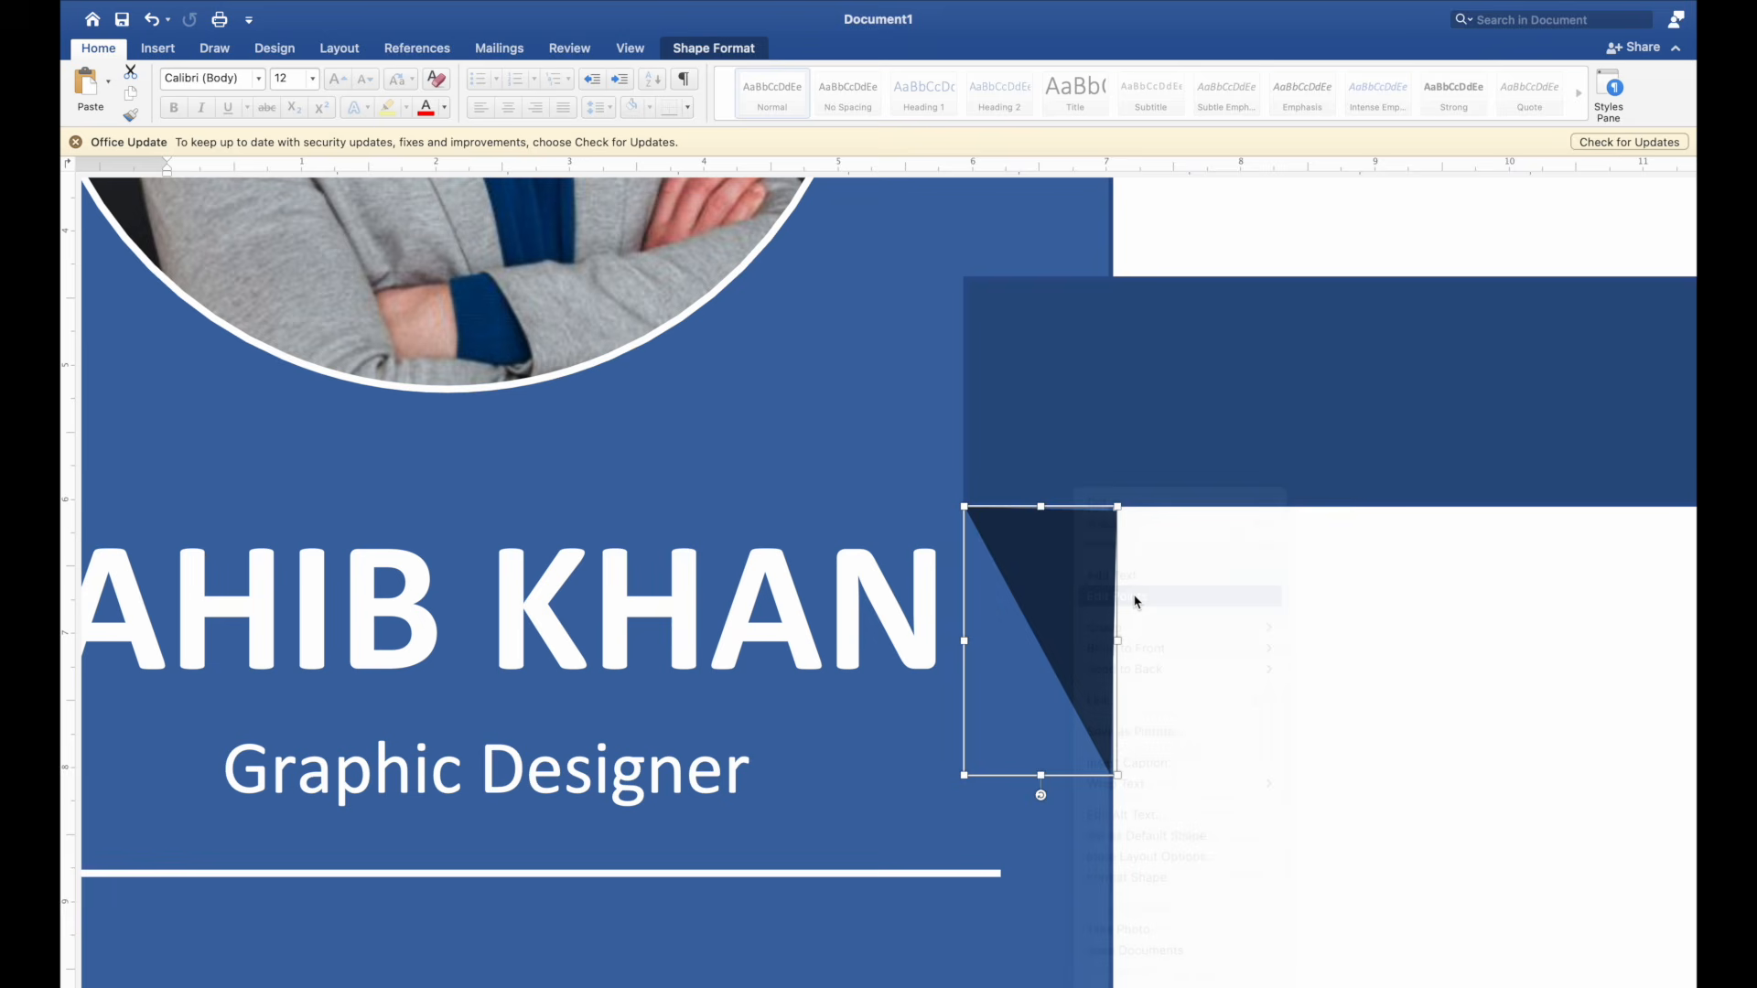
click(1115, 512)
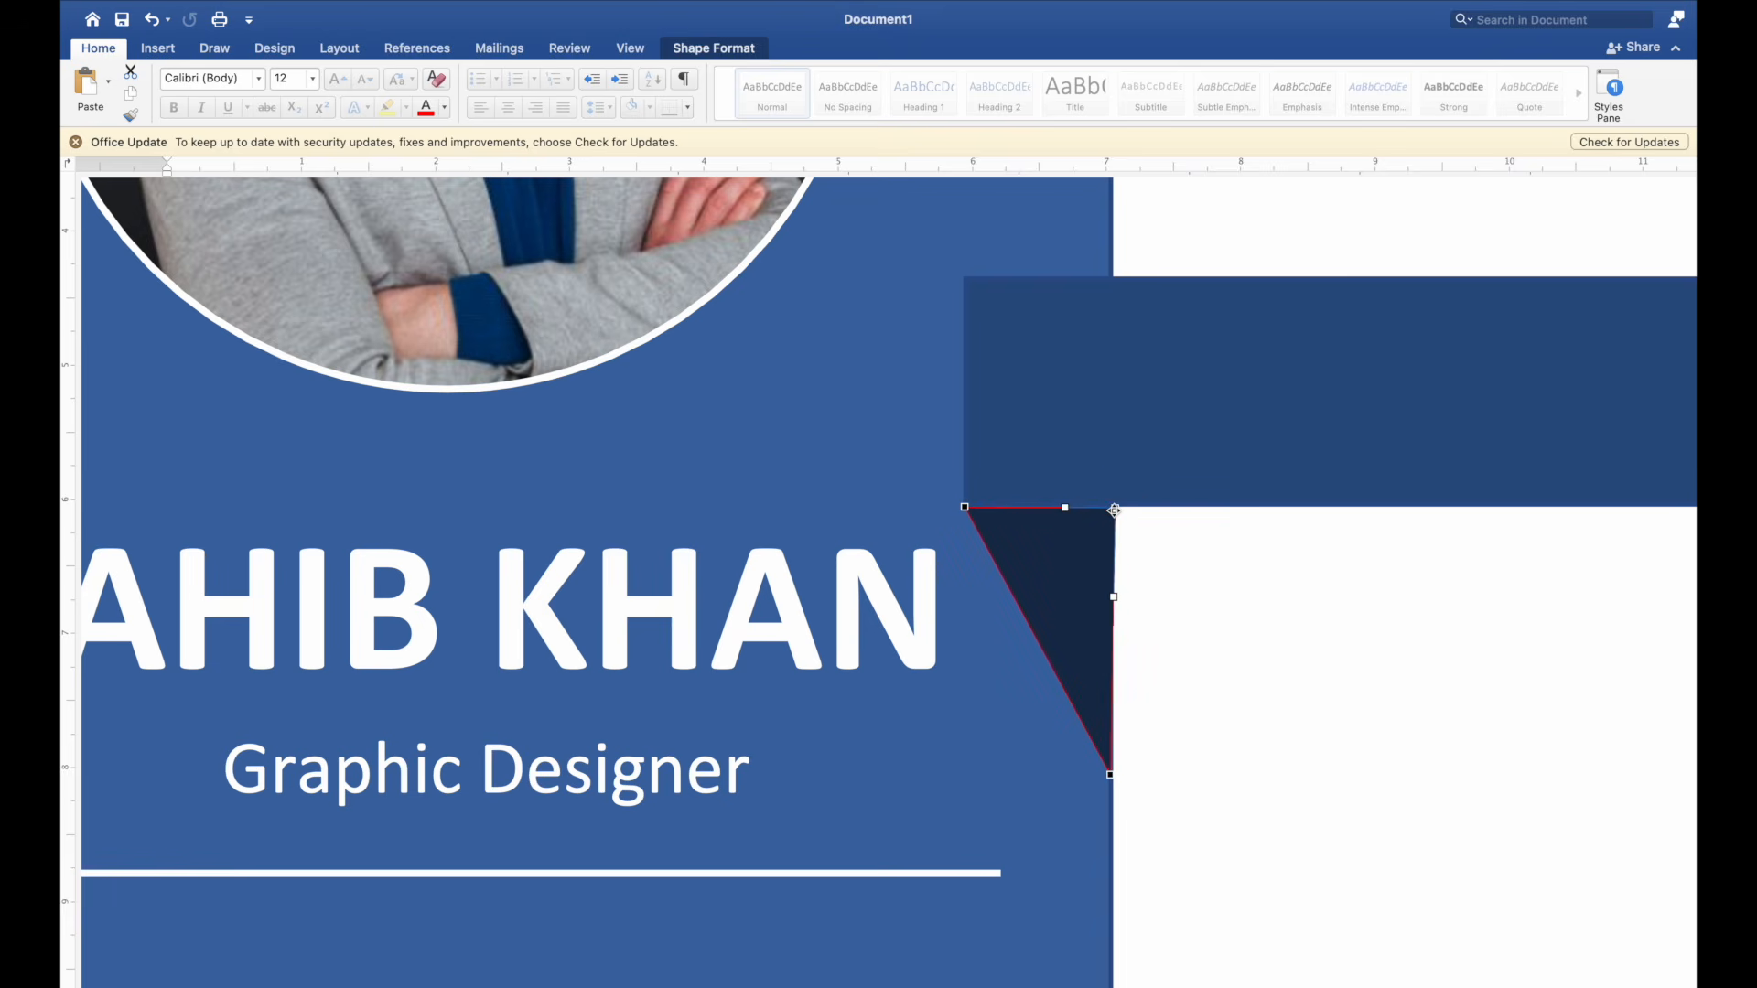
click(1111, 777)
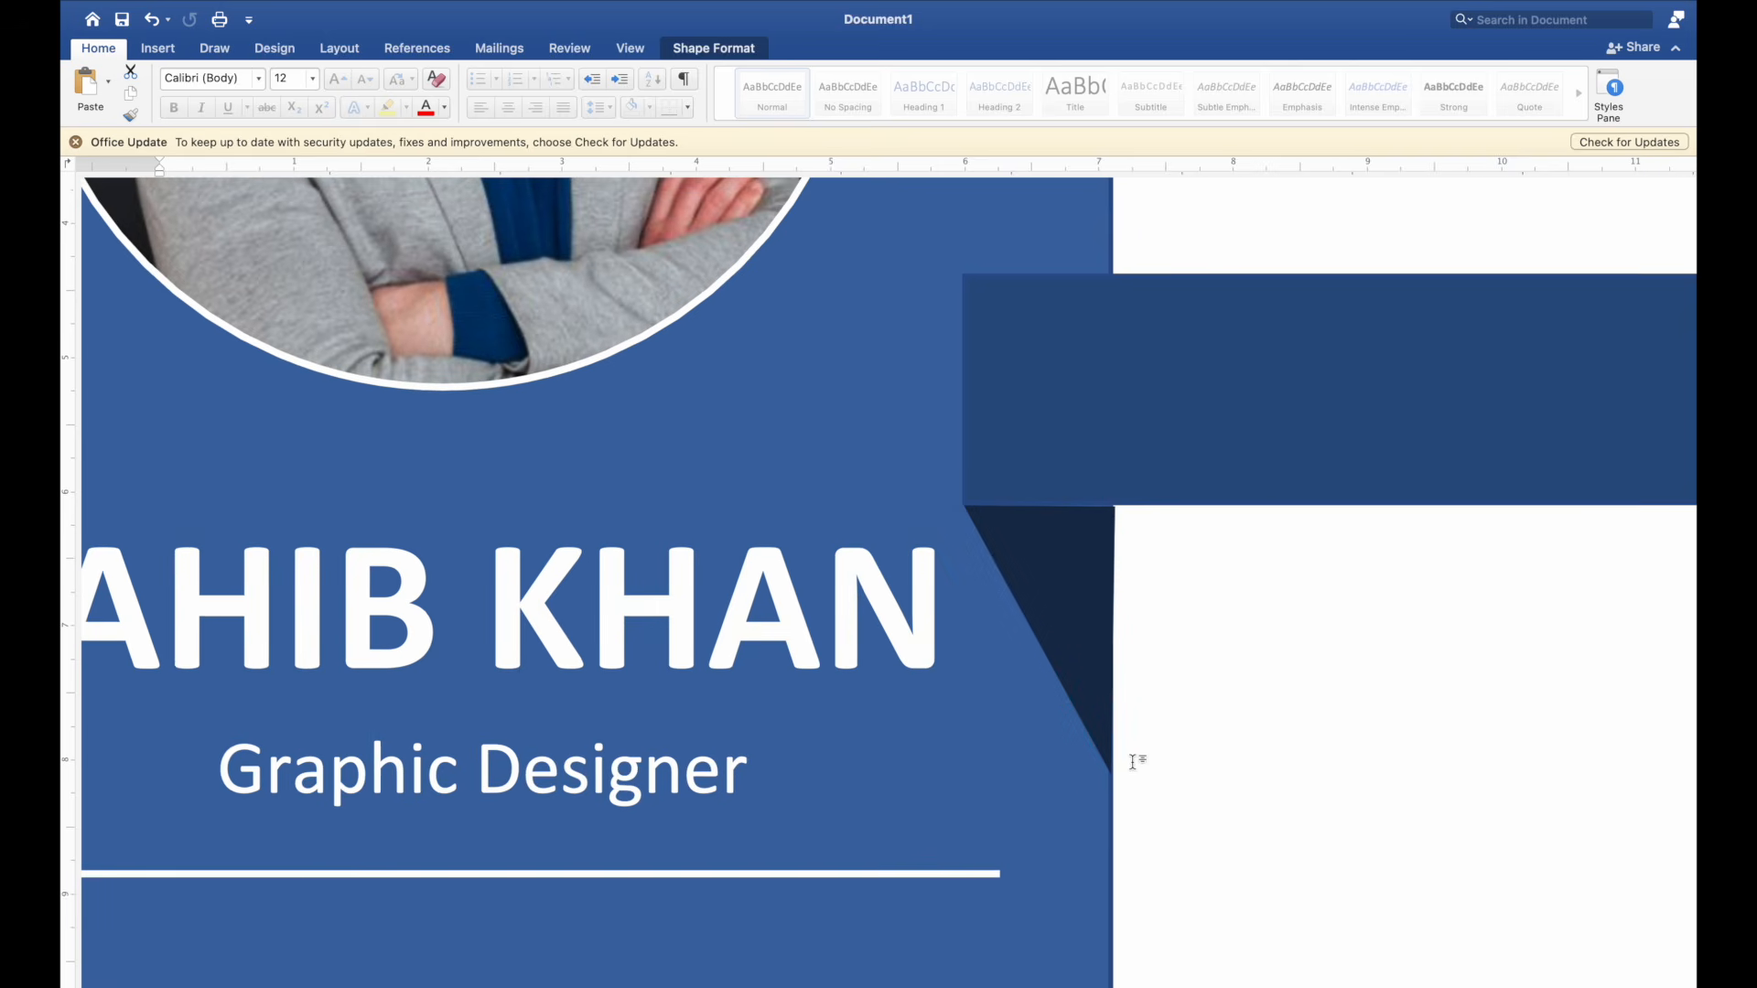
click(1111, 774)
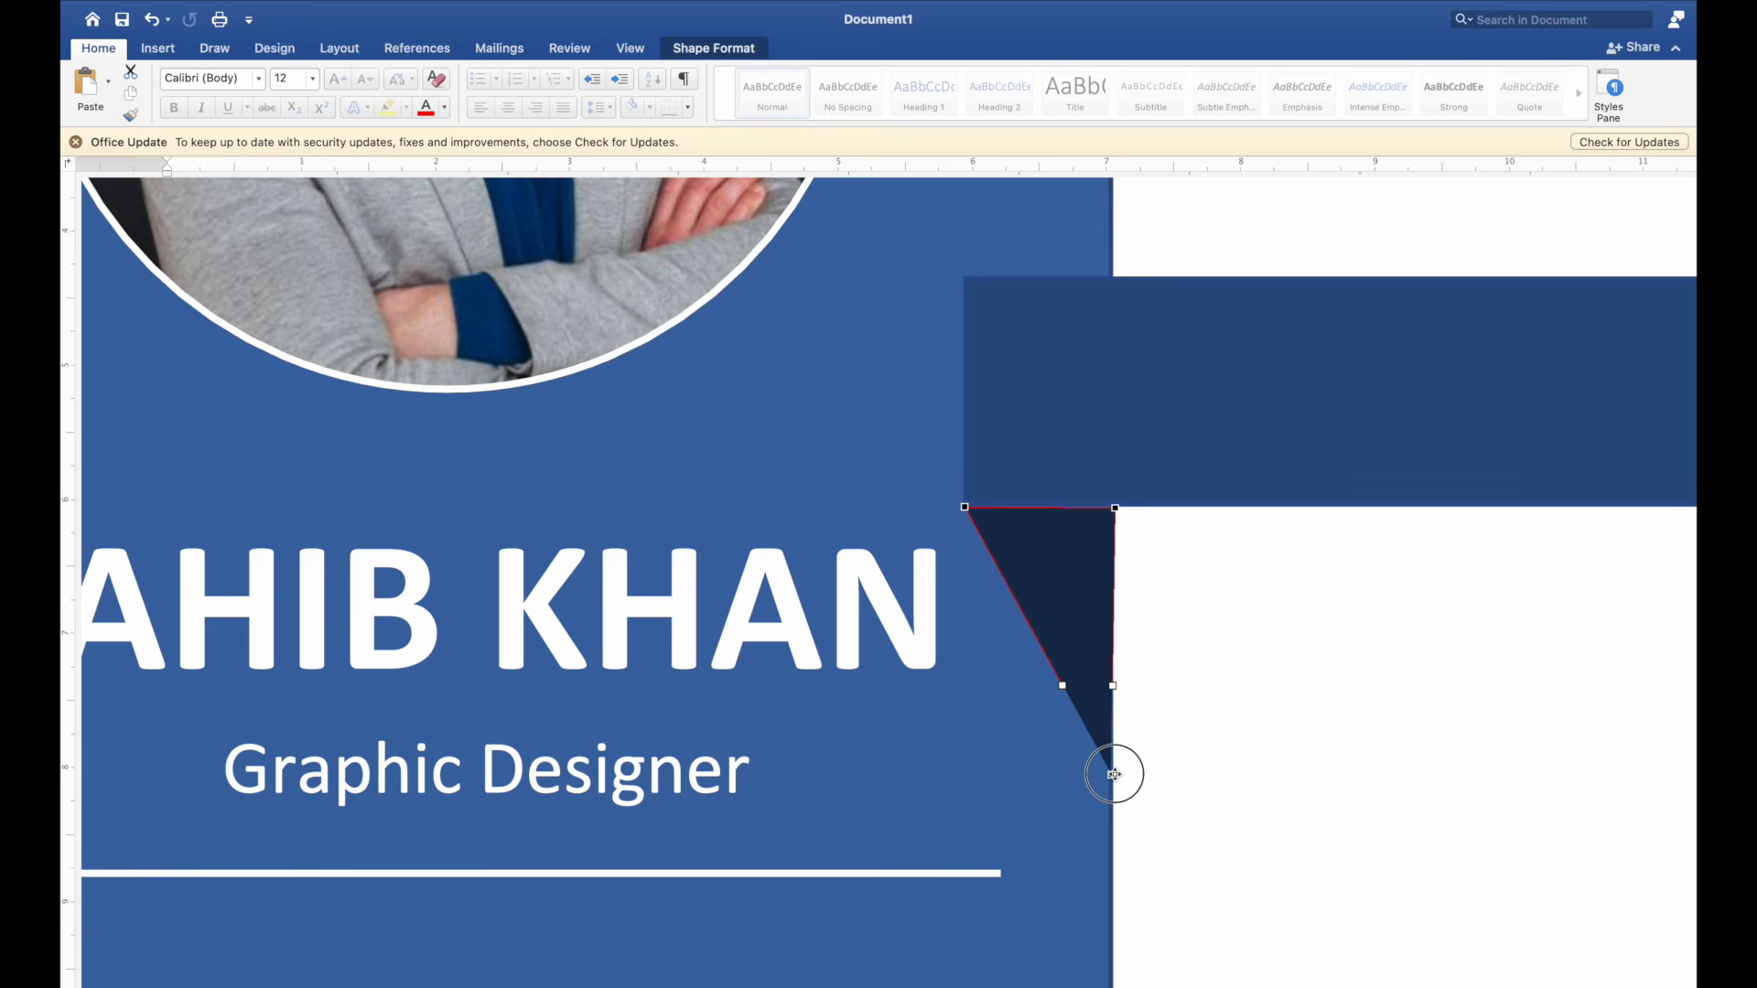
click(1219, 694)
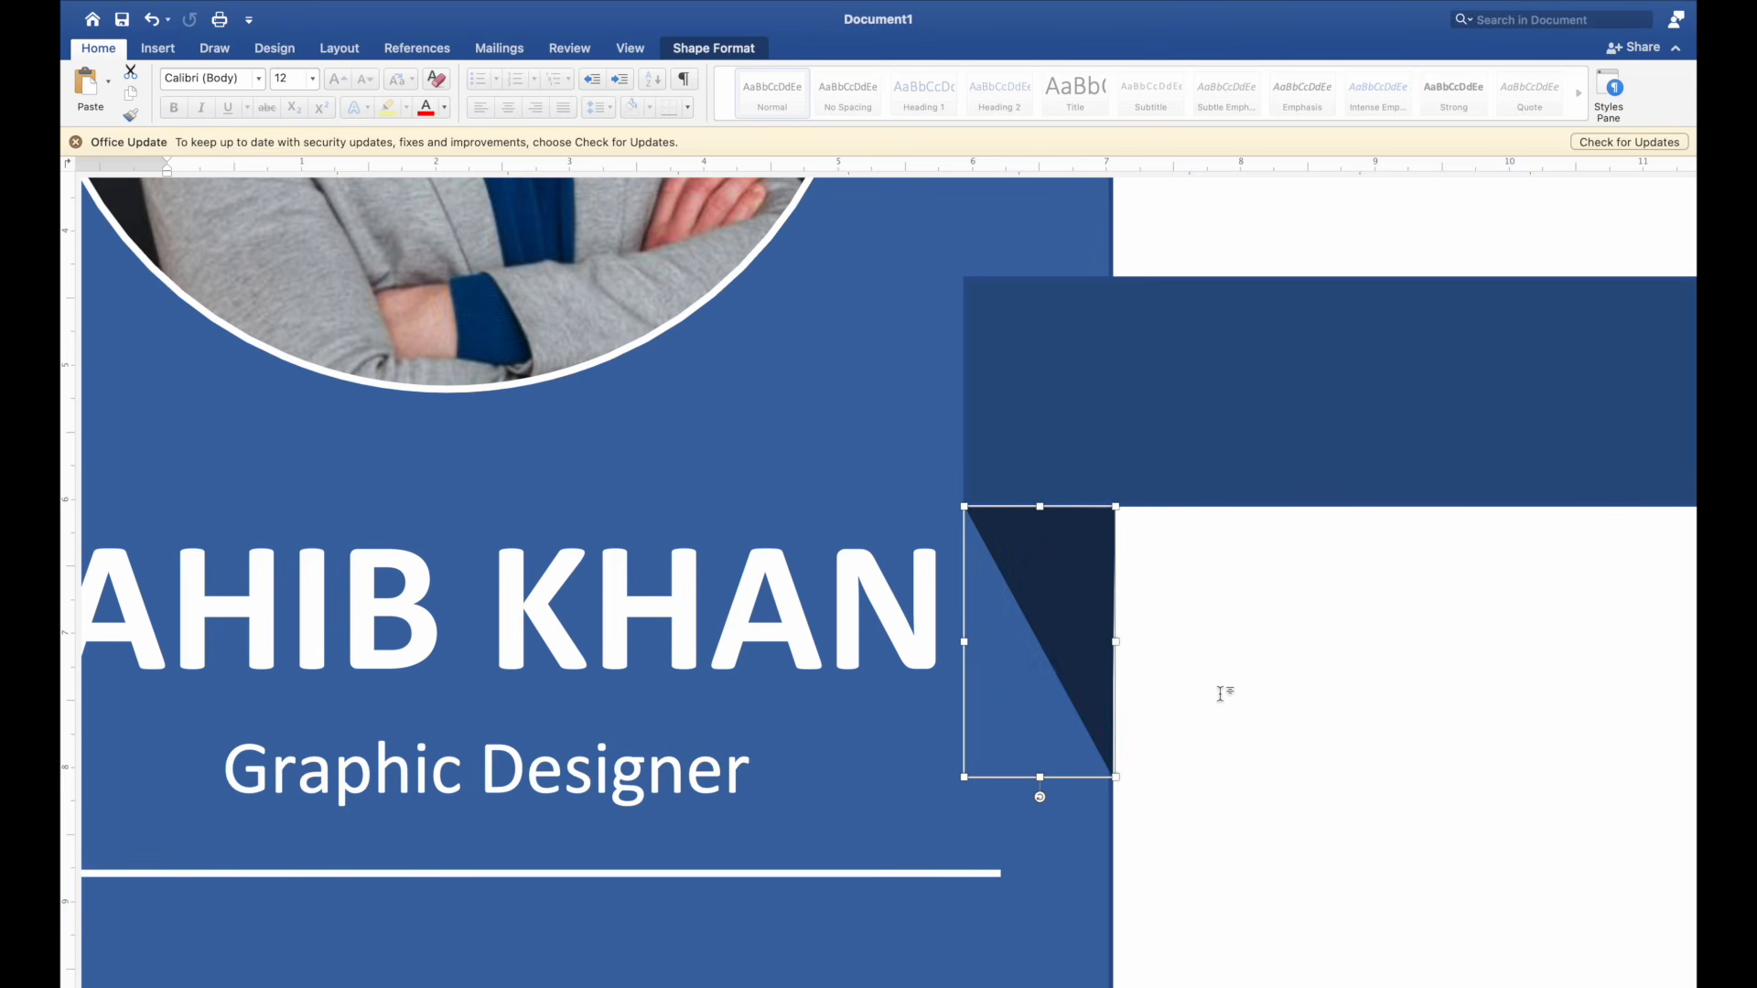
click(1220, 694)
scroll(1220, 693, down, 5)
scroll(1220, 694, down, 1)
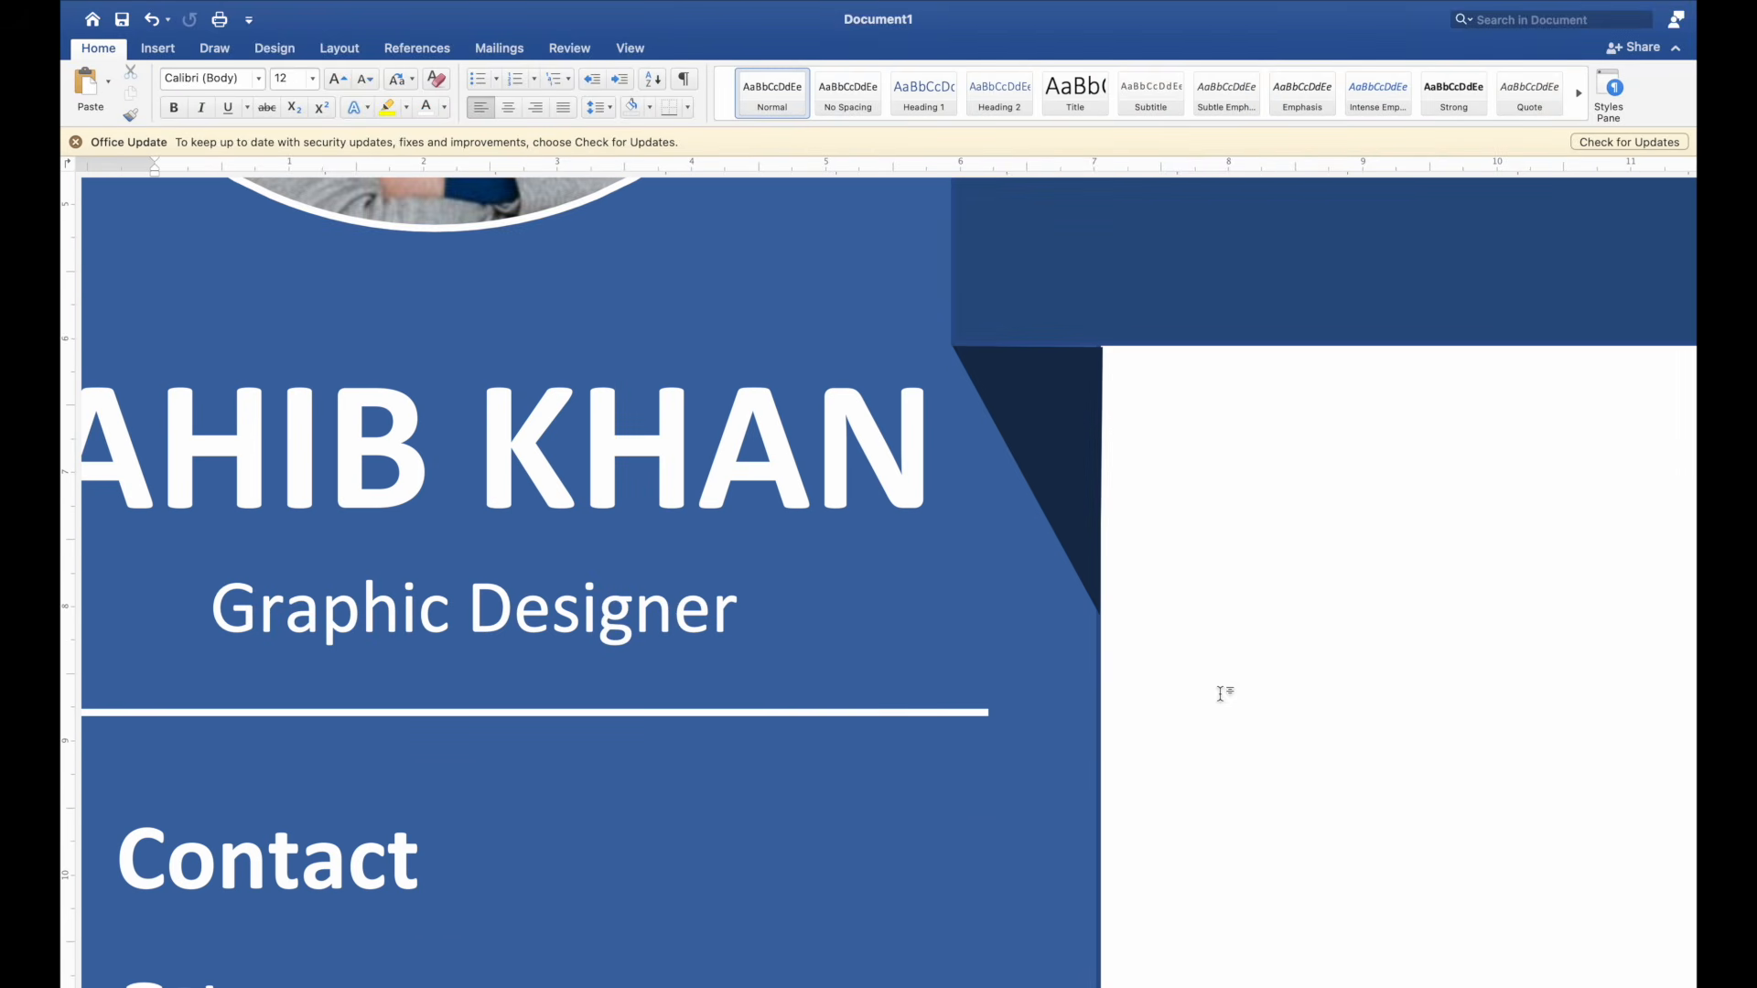
Step: Adjust the dark triangle's upper-right point once more so its top is level with the banner and its outer side is vertical
right_click(1095, 437)
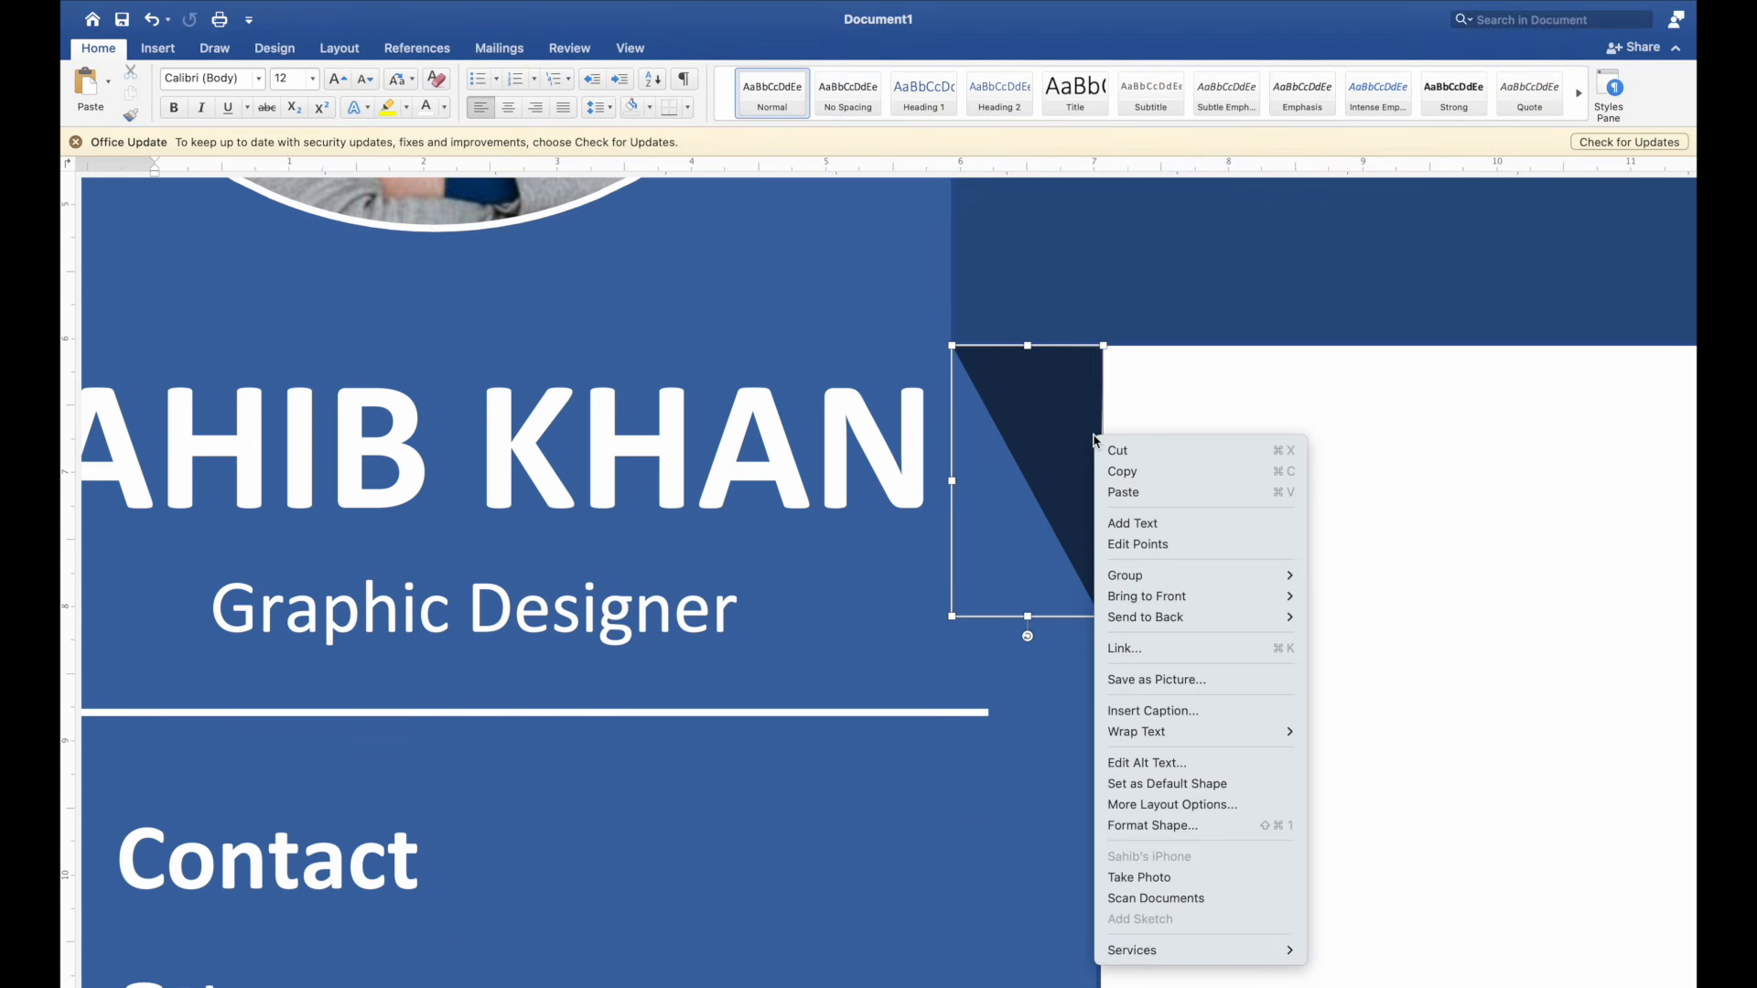
click(1140, 544)
click(1102, 346)
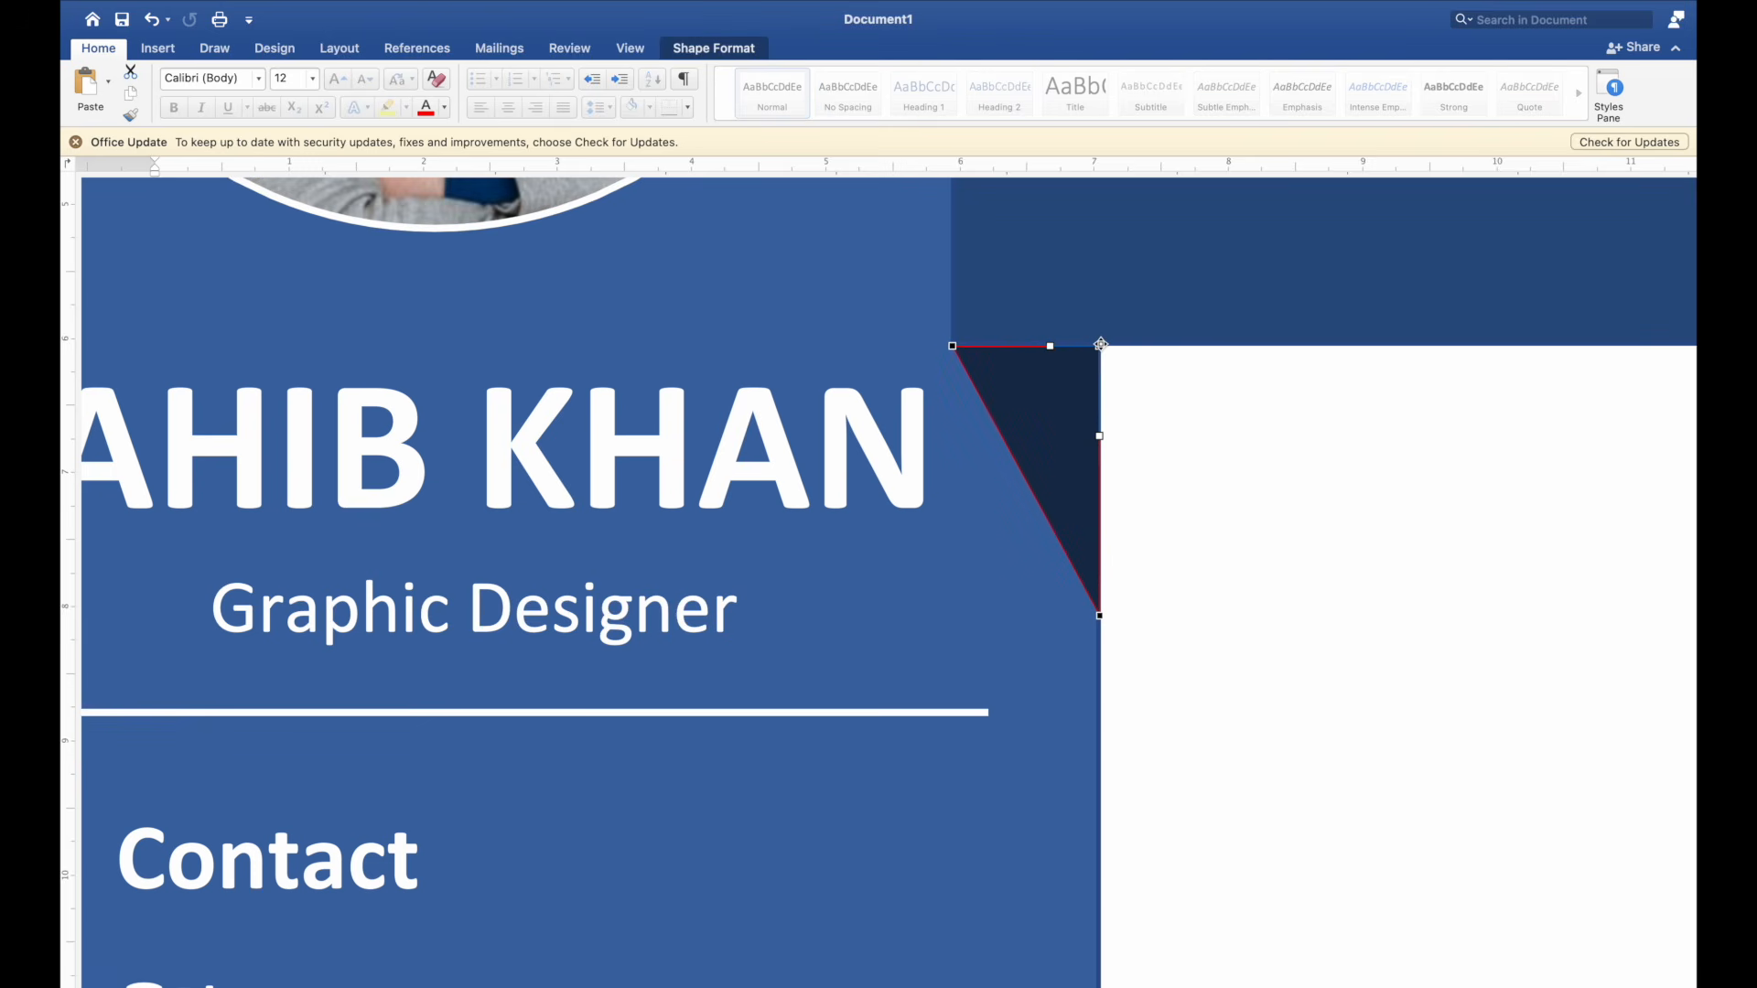
key(Escape)
click(1196, 434)
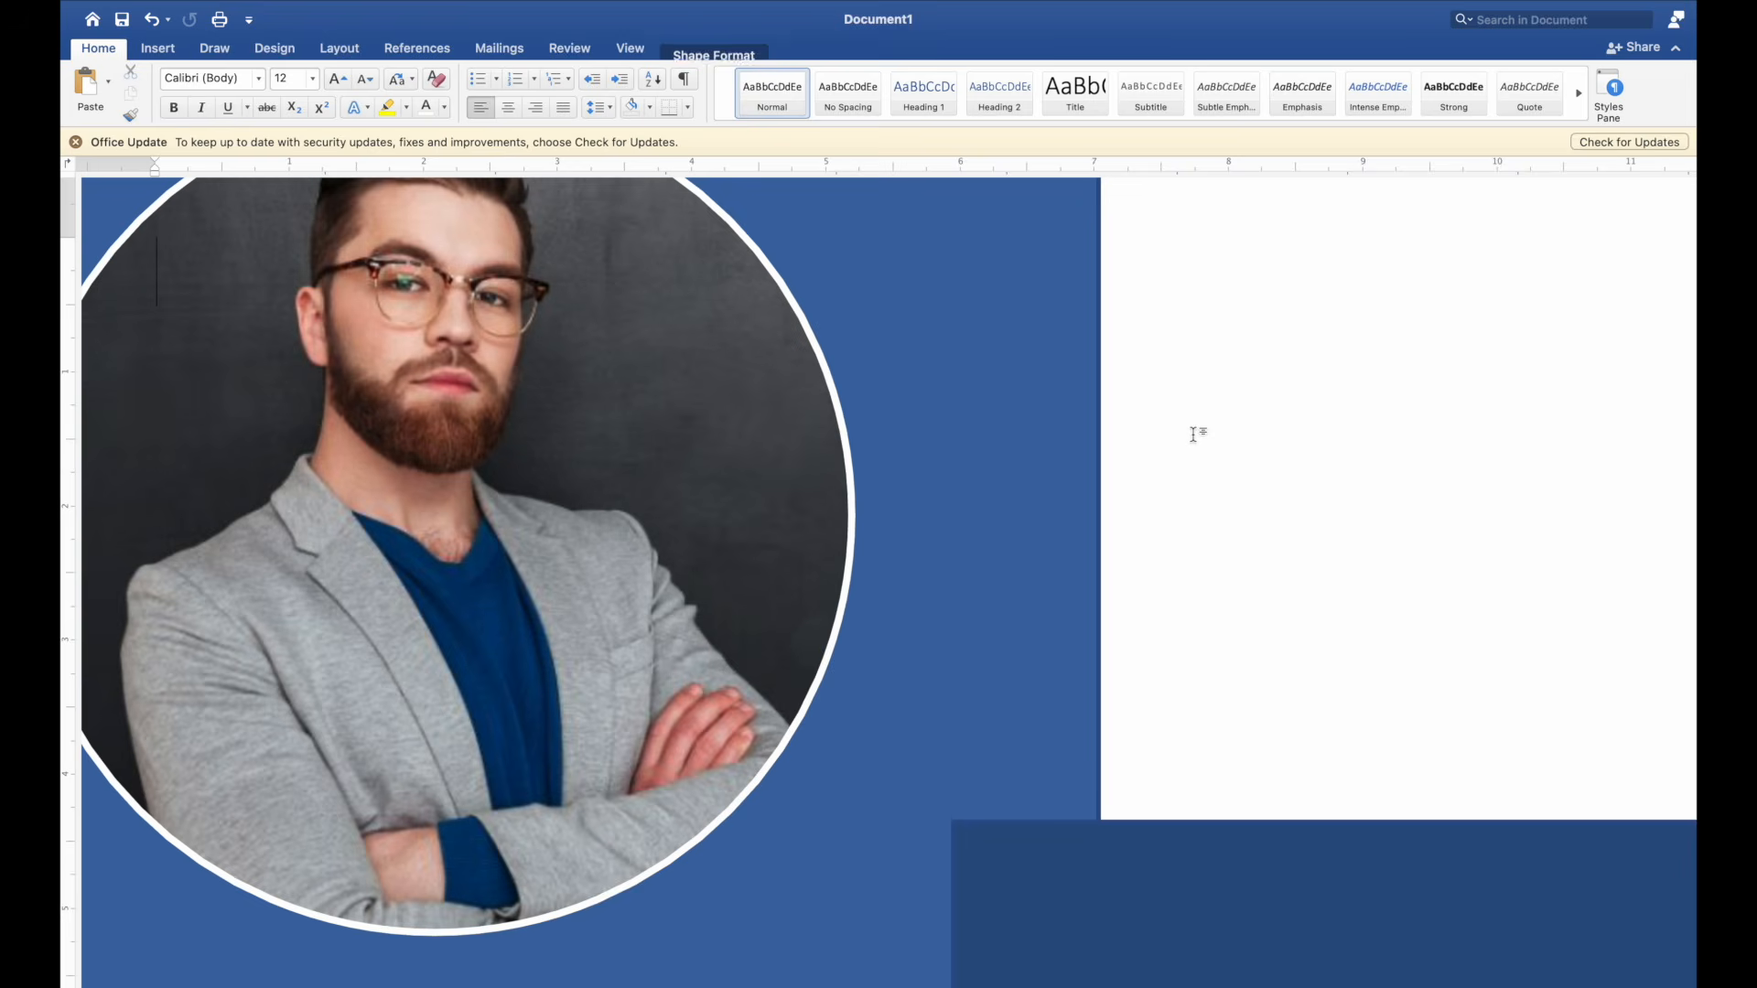
scroll(1193, 437, down, 6)
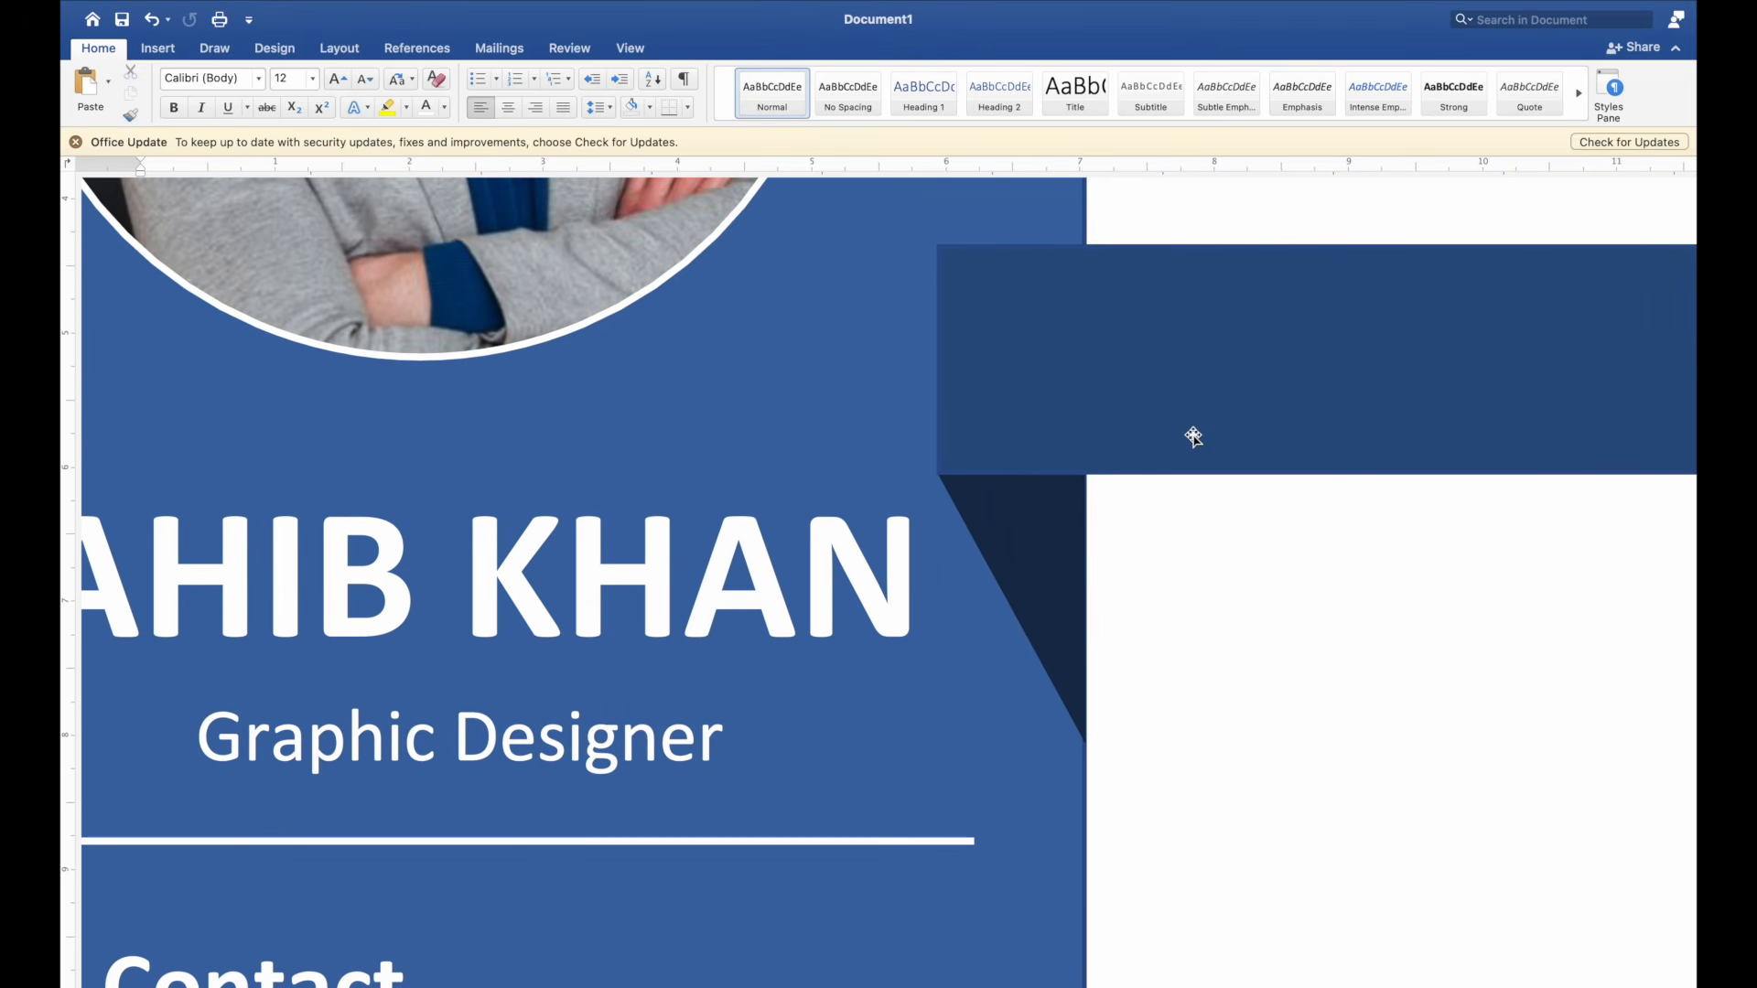
scroll(1193, 436, down, 5)
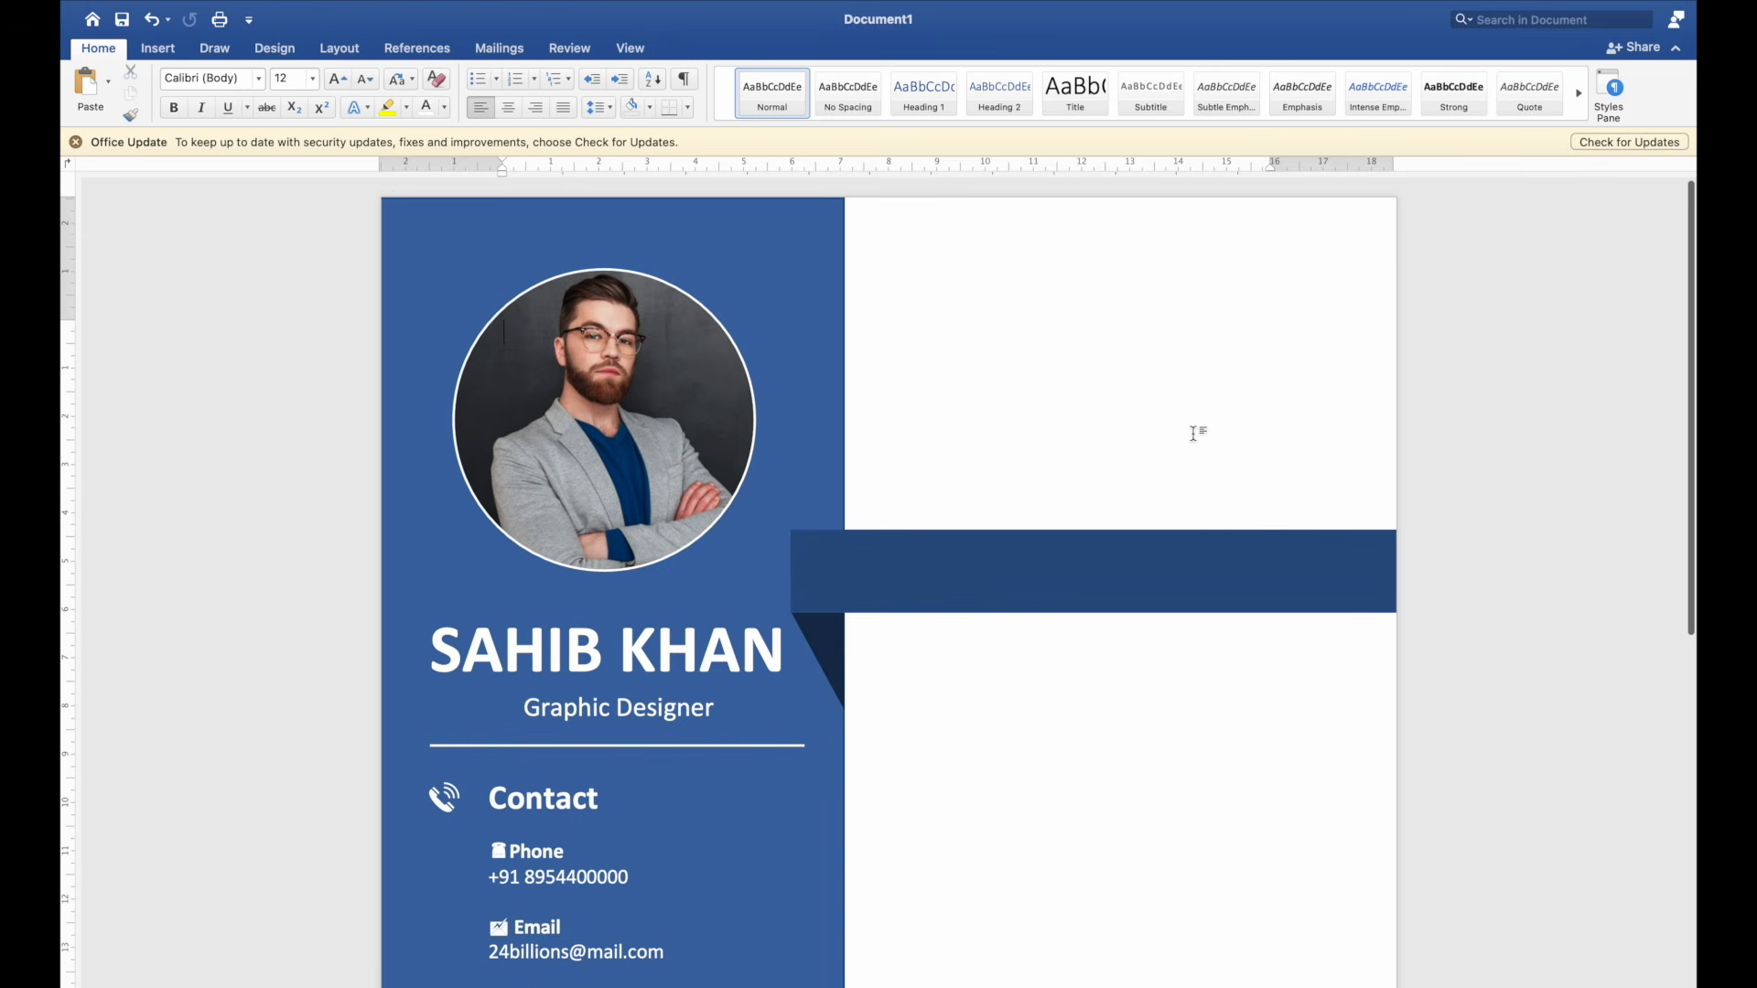
Step: Remove the outline from the blue sidebar rectangle behind the photo and contact details
click(829, 682)
click(1043, 655)
scroll(1043, 656, down, 3)
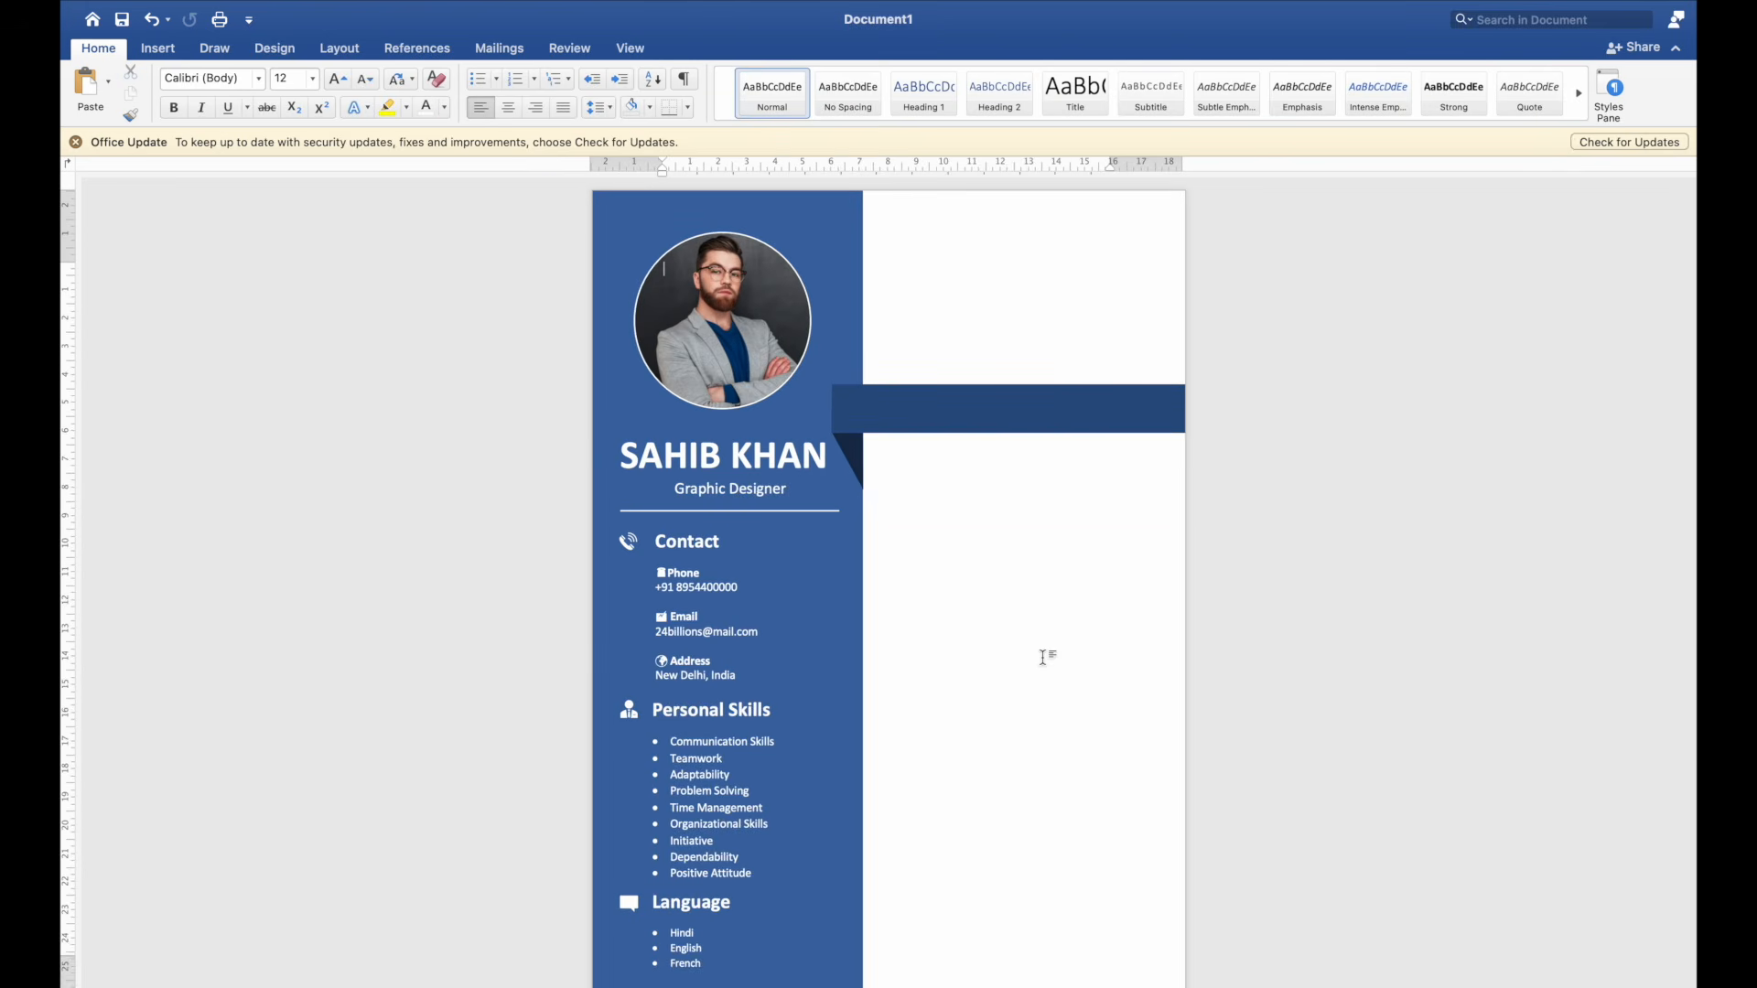
click(846, 651)
scroll(844, 651, up, 5)
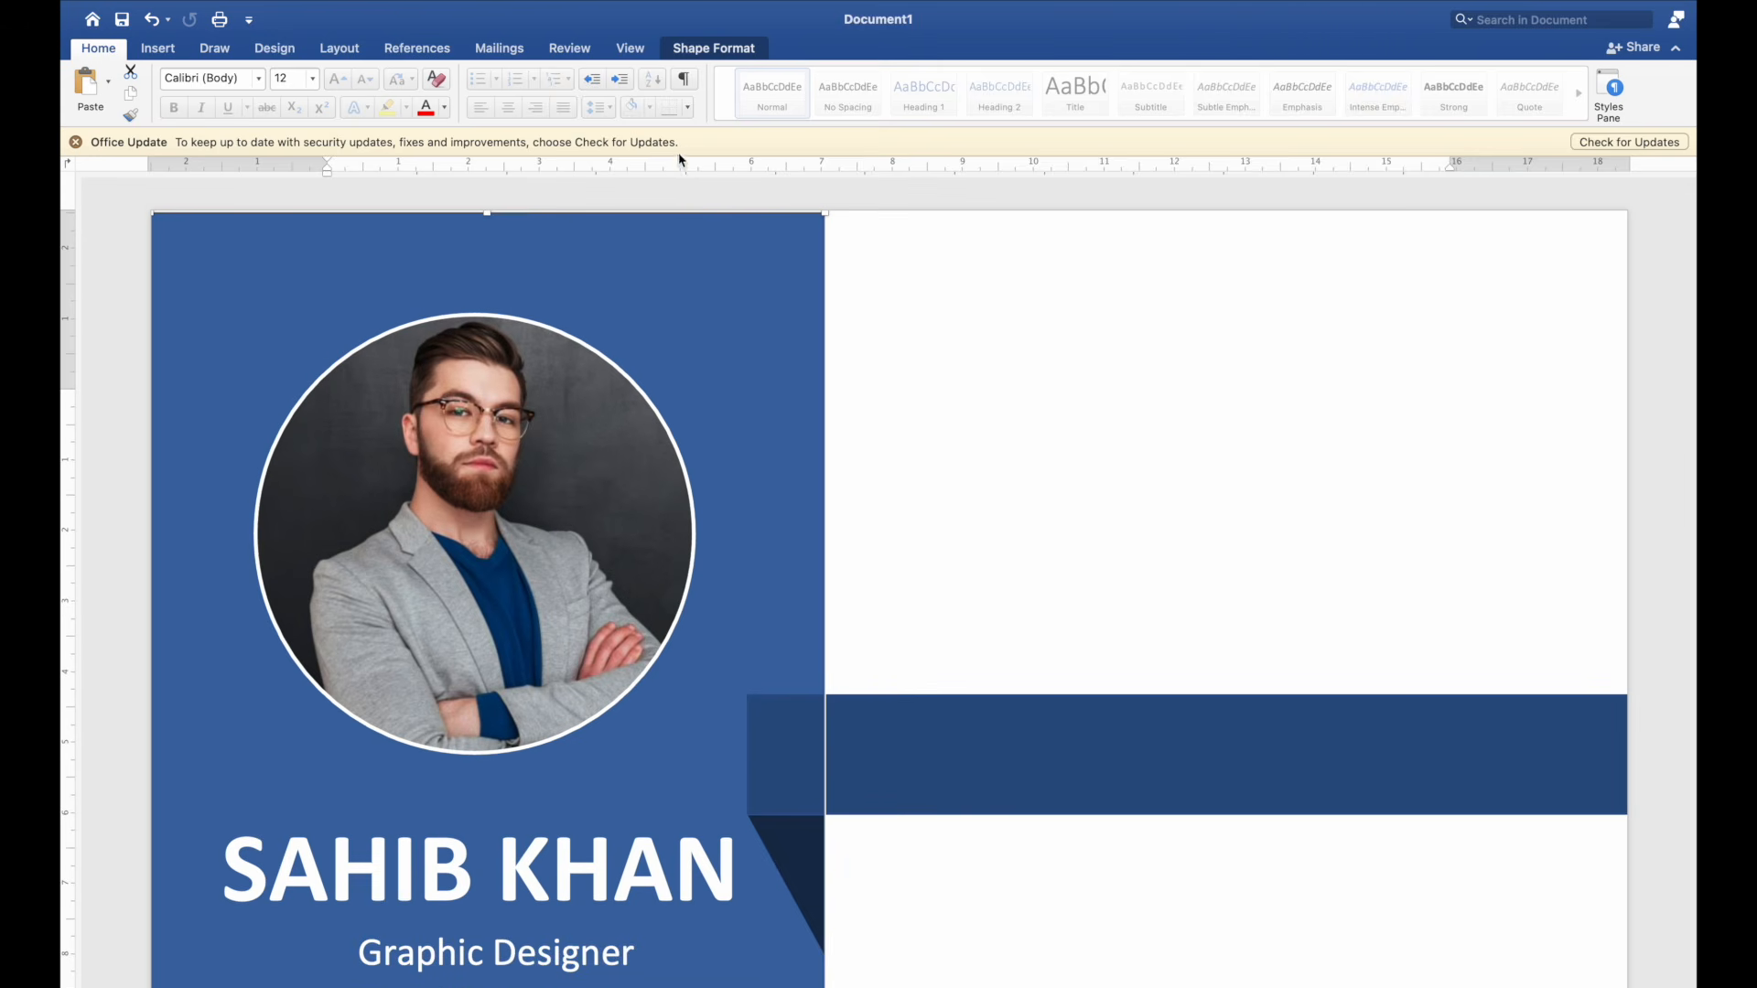
click(715, 47)
click(620, 79)
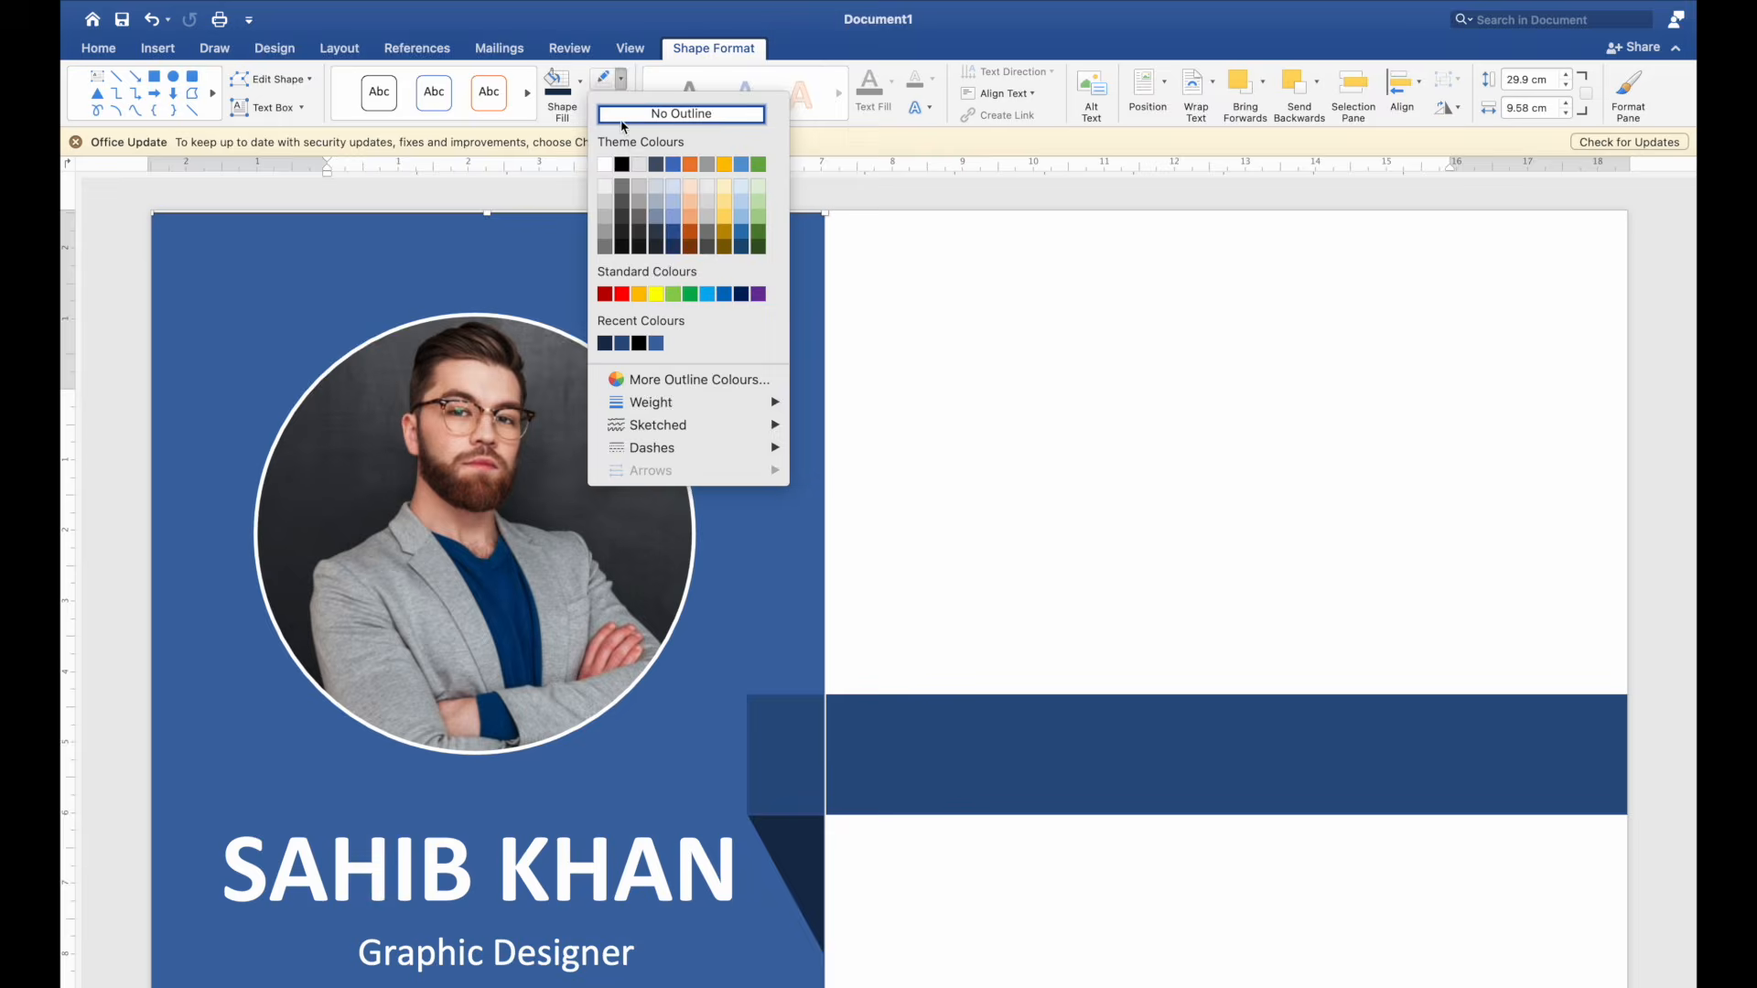
click(639, 119)
click(949, 803)
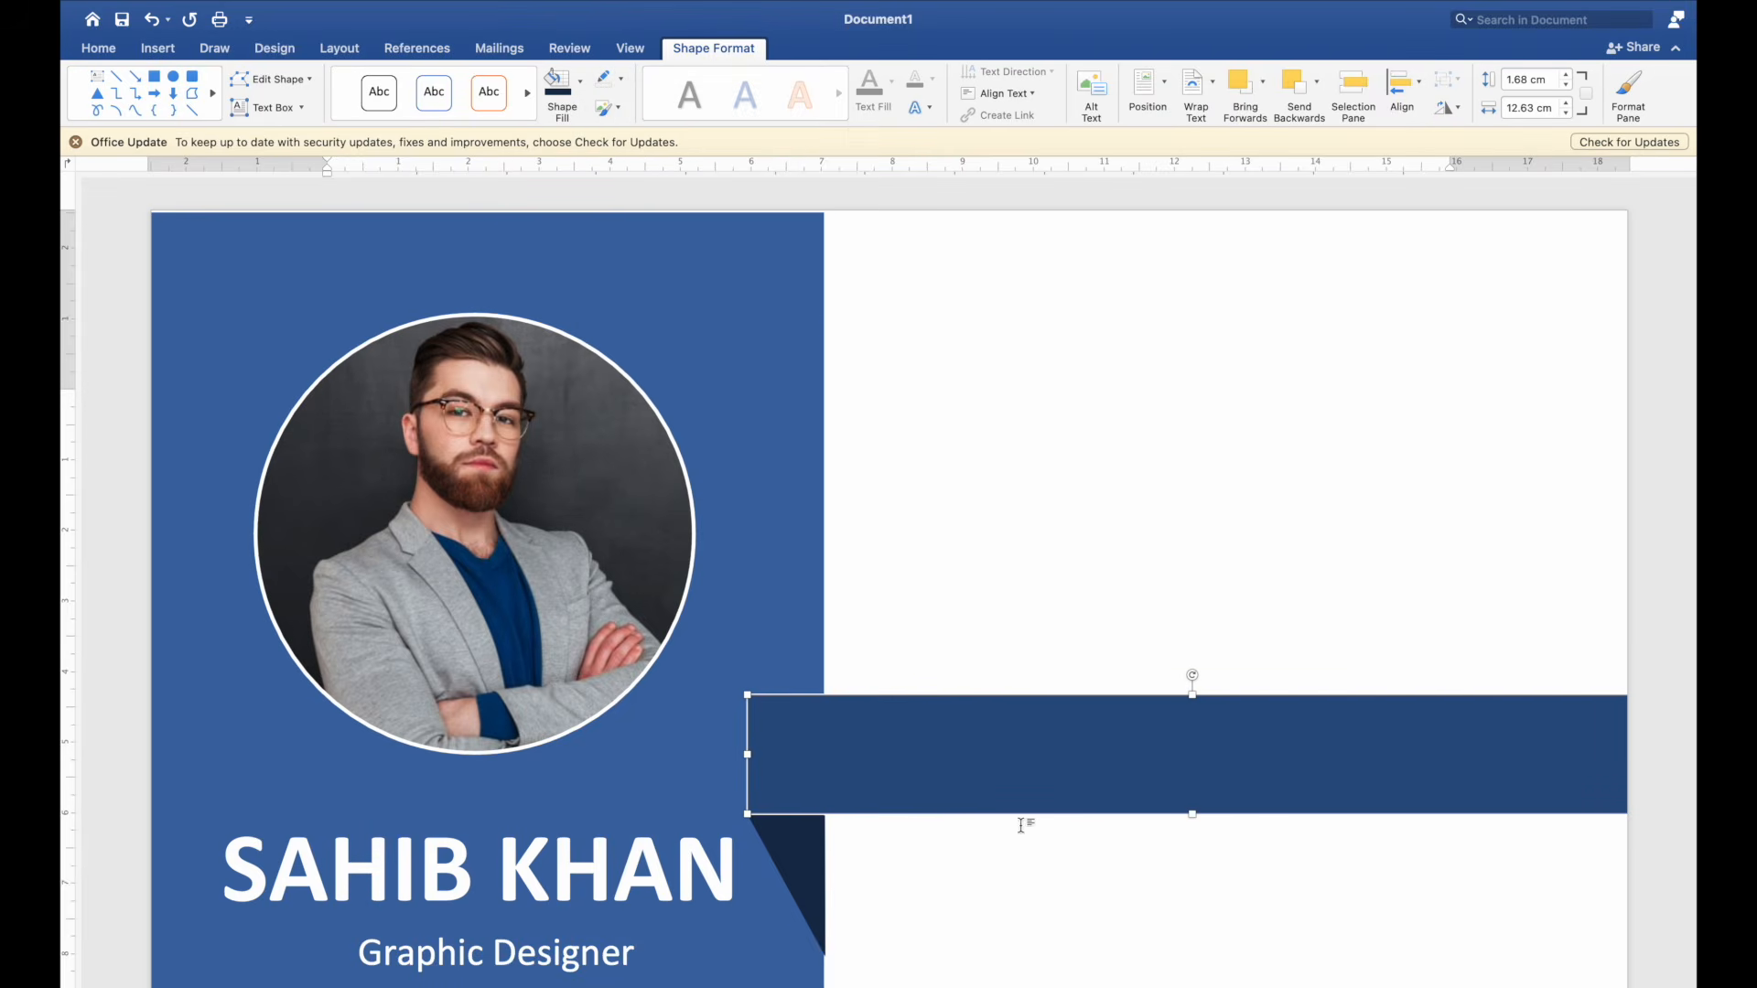
click(806, 883)
click(902, 885)
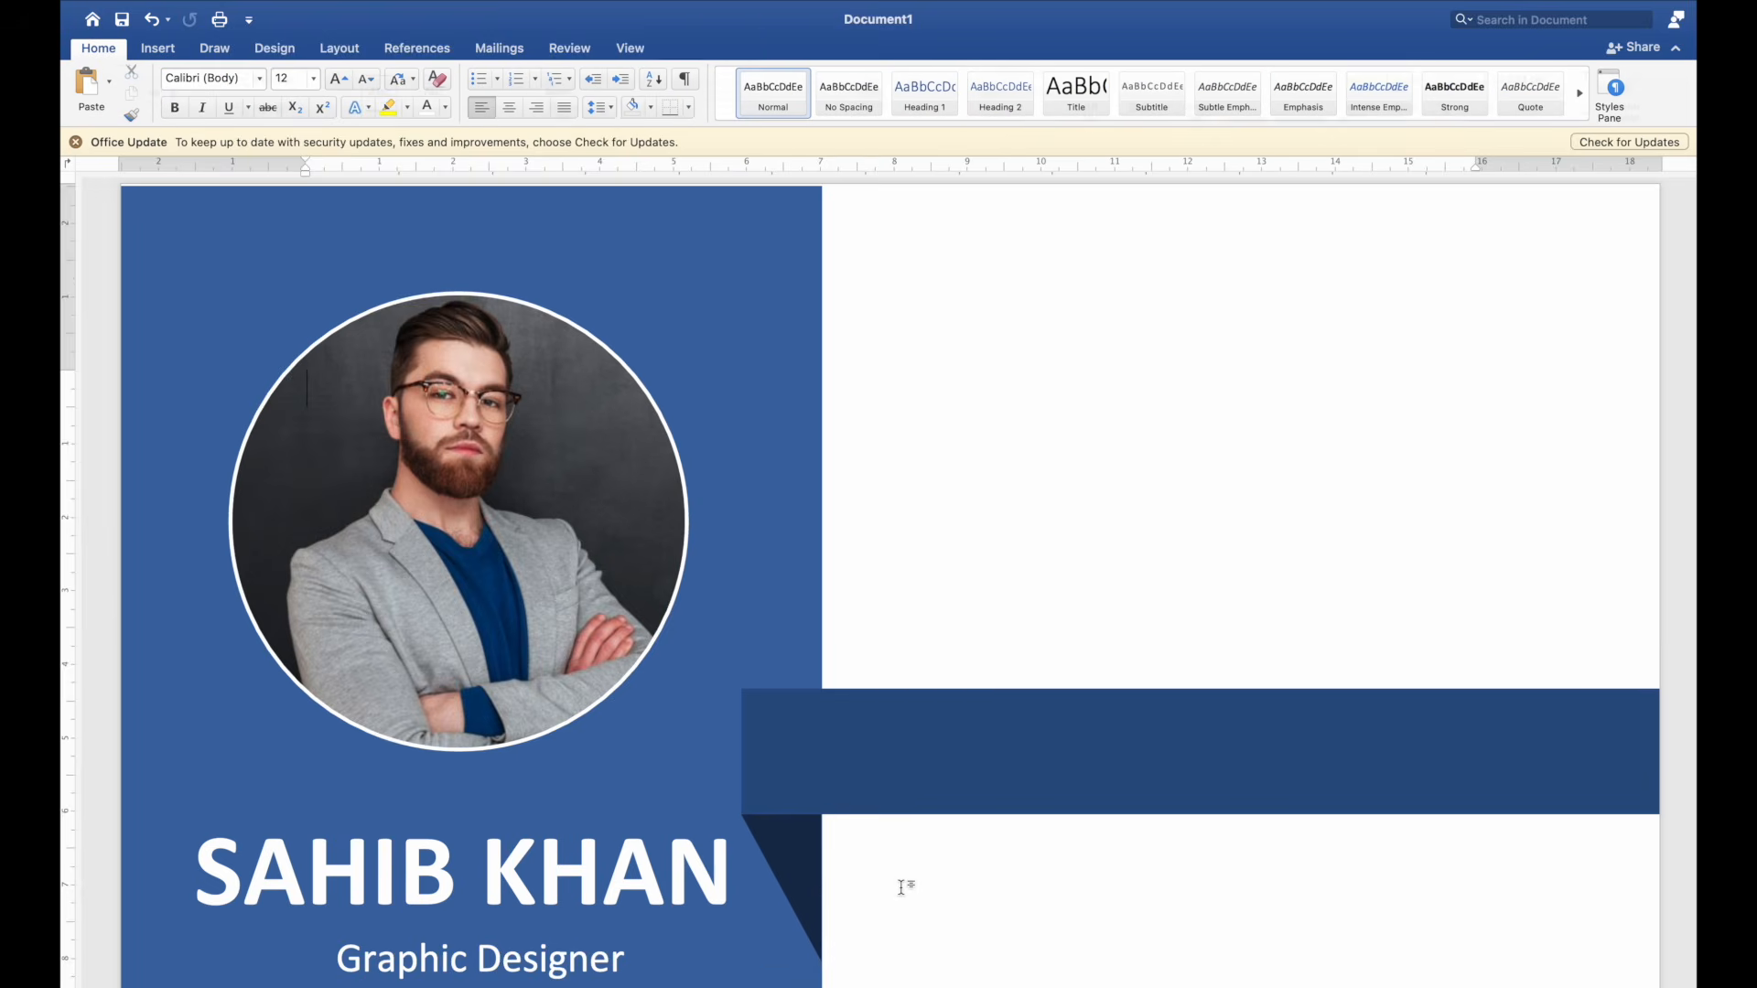
Step: Group the horizontal blue banner with the dark fold triangle beneath it
scroll(903, 887, down, 3)
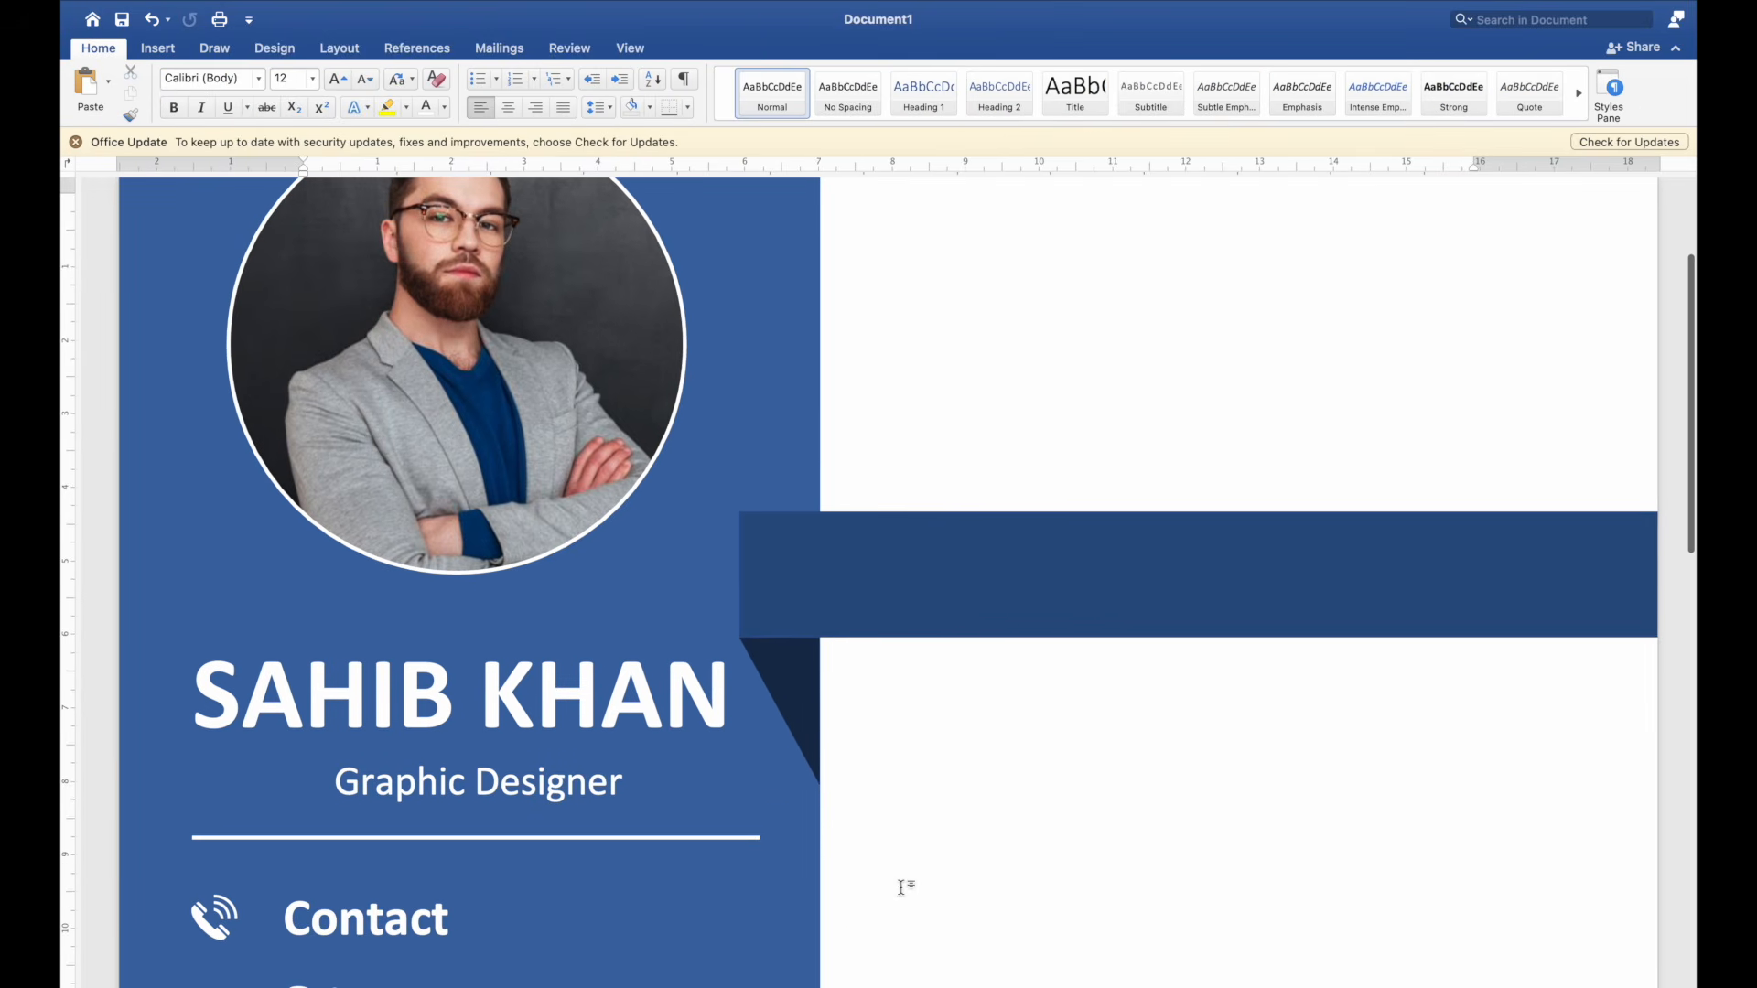
click(794, 698)
shift+click(795, 590)
right_click(795, 590)
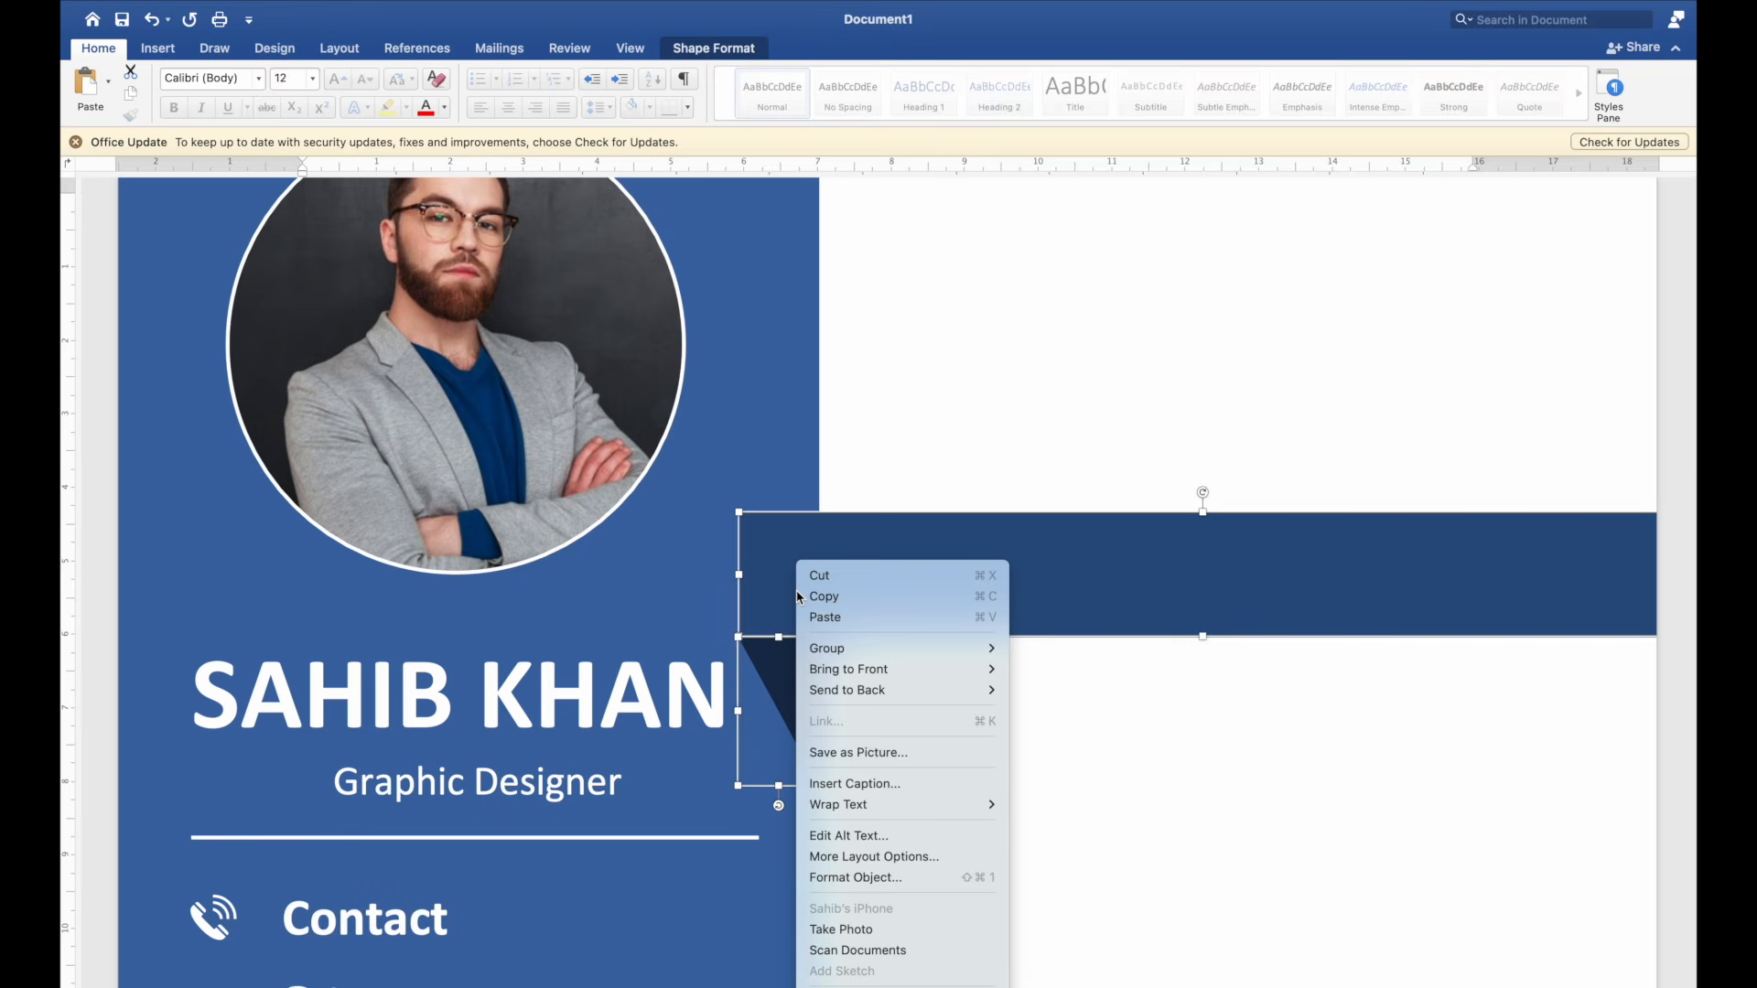
mouse_move(951, 648)
click(1023, 650)
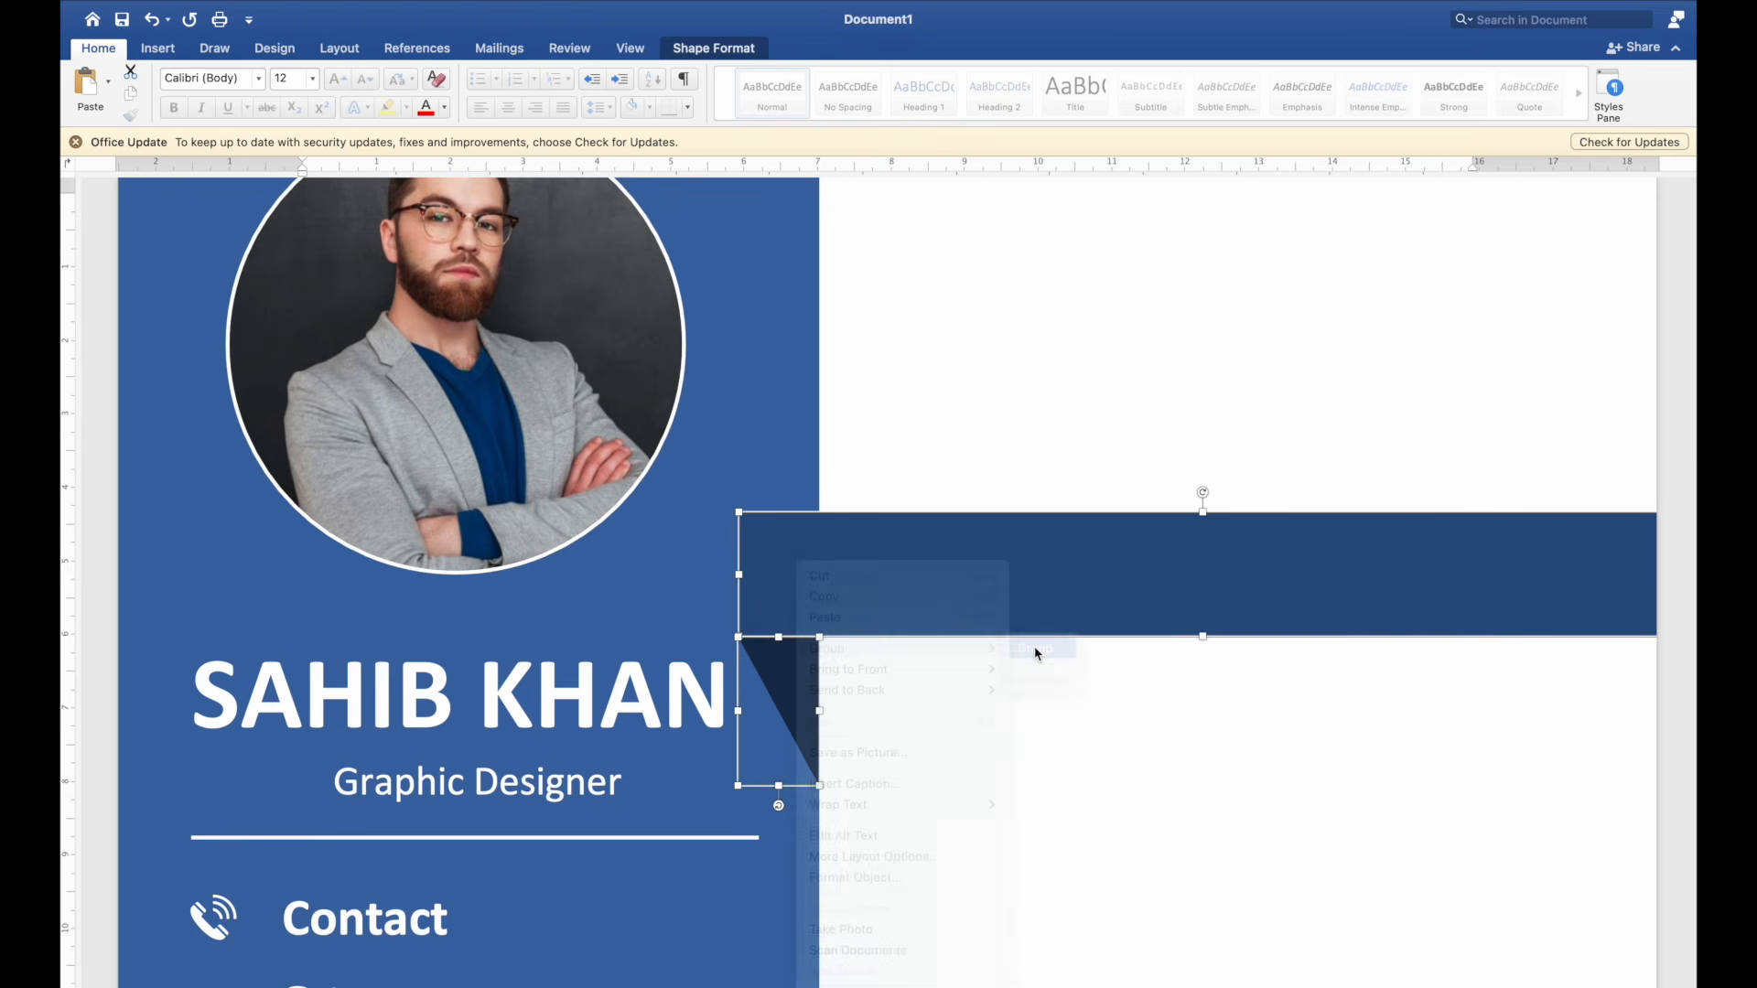
scroll(1045, 875, down, 2)
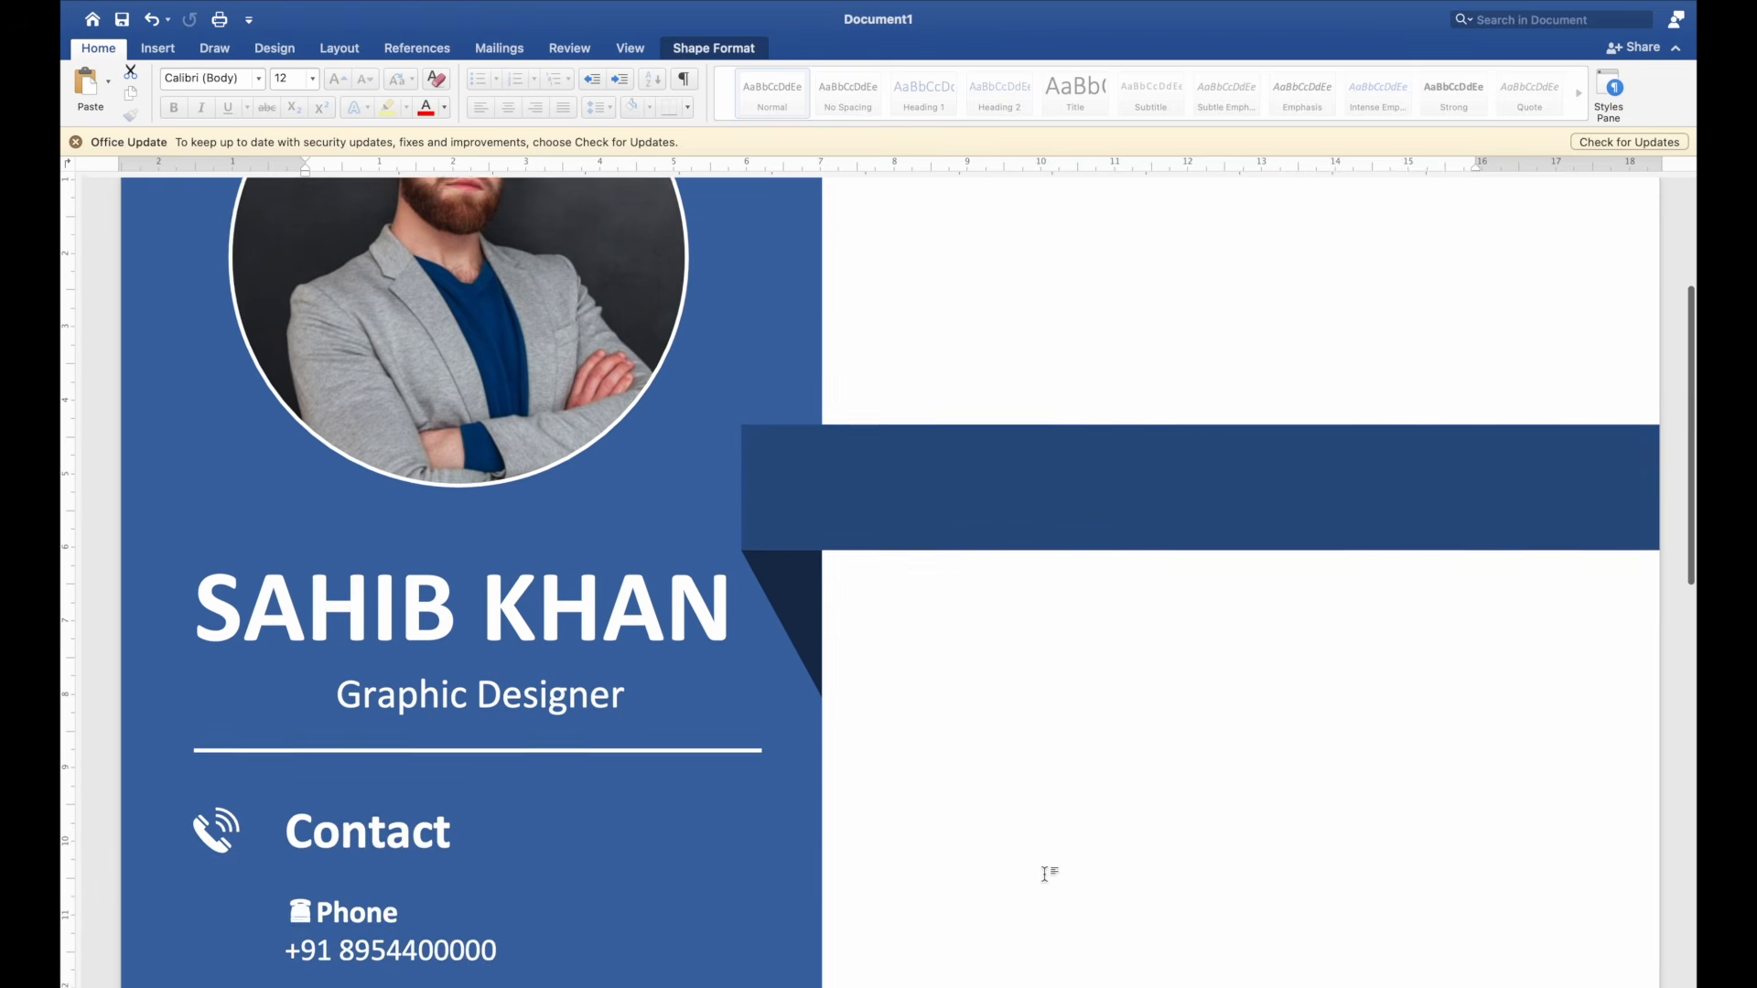
scroll(1045, 874, down, 4)
scroll(1045, 875, down, 3)
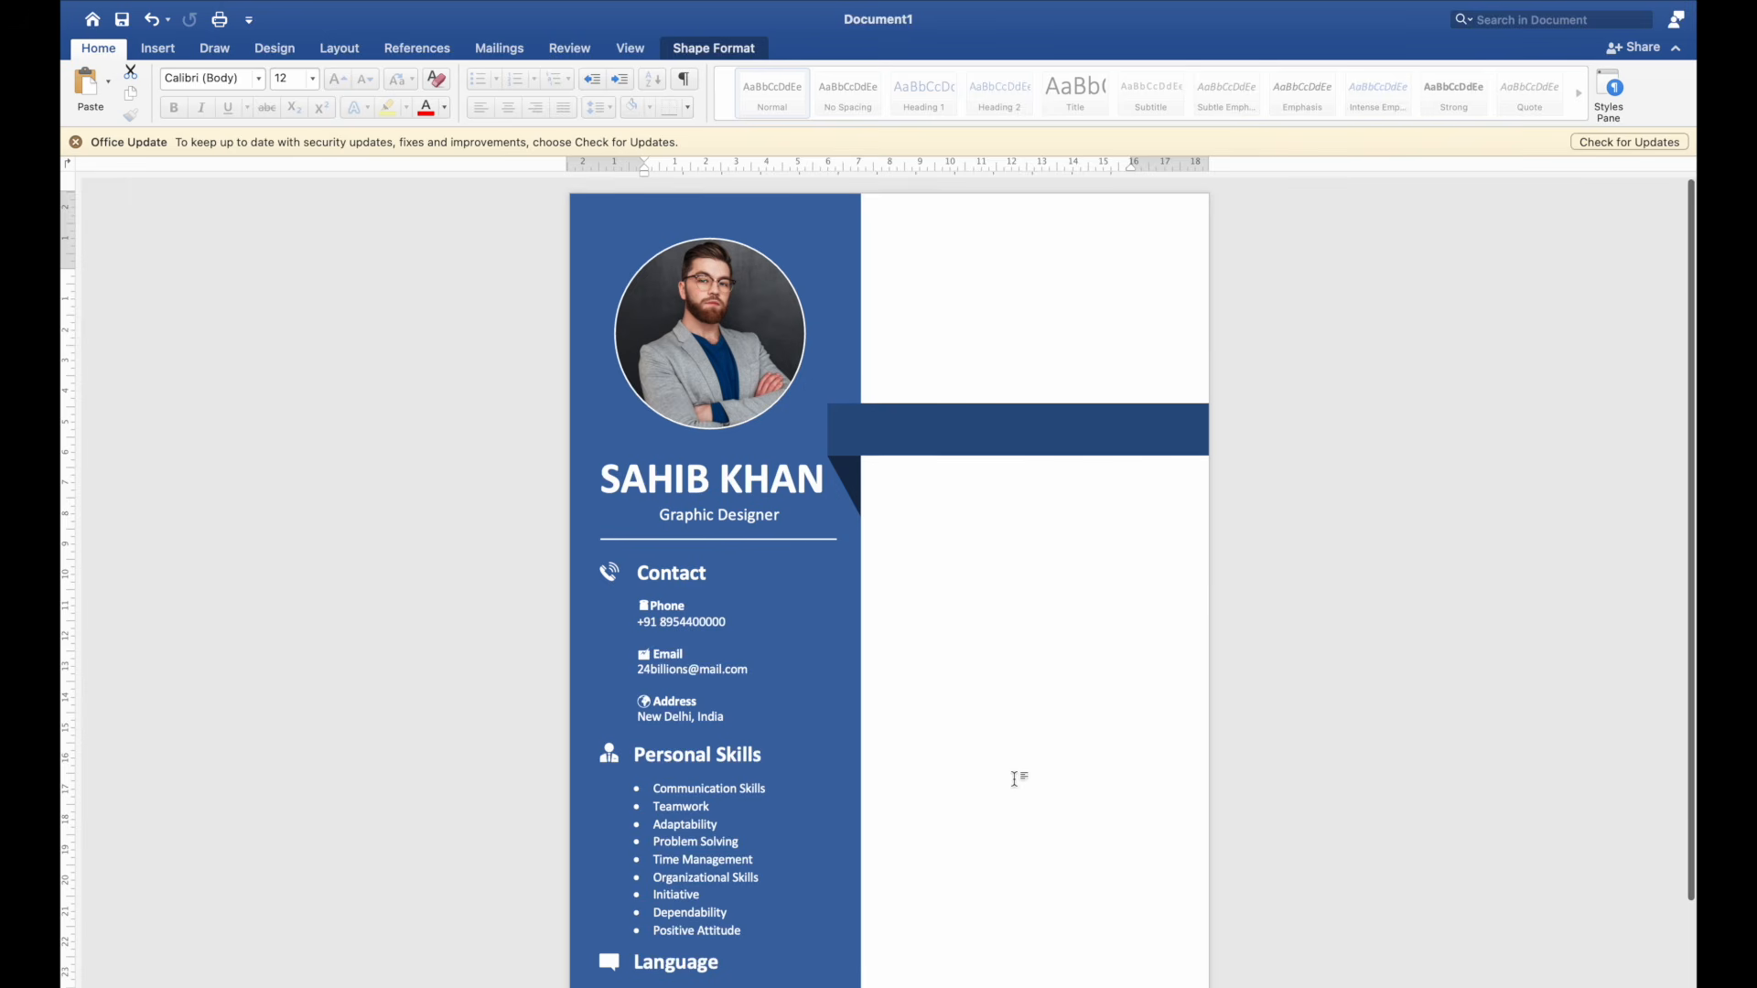
Step: Duplicate the name and job title text box onto the banner in the white column and make the copy's text black
click(669, 585)
click(695, 497)
drag(685, 497, 960, 442)
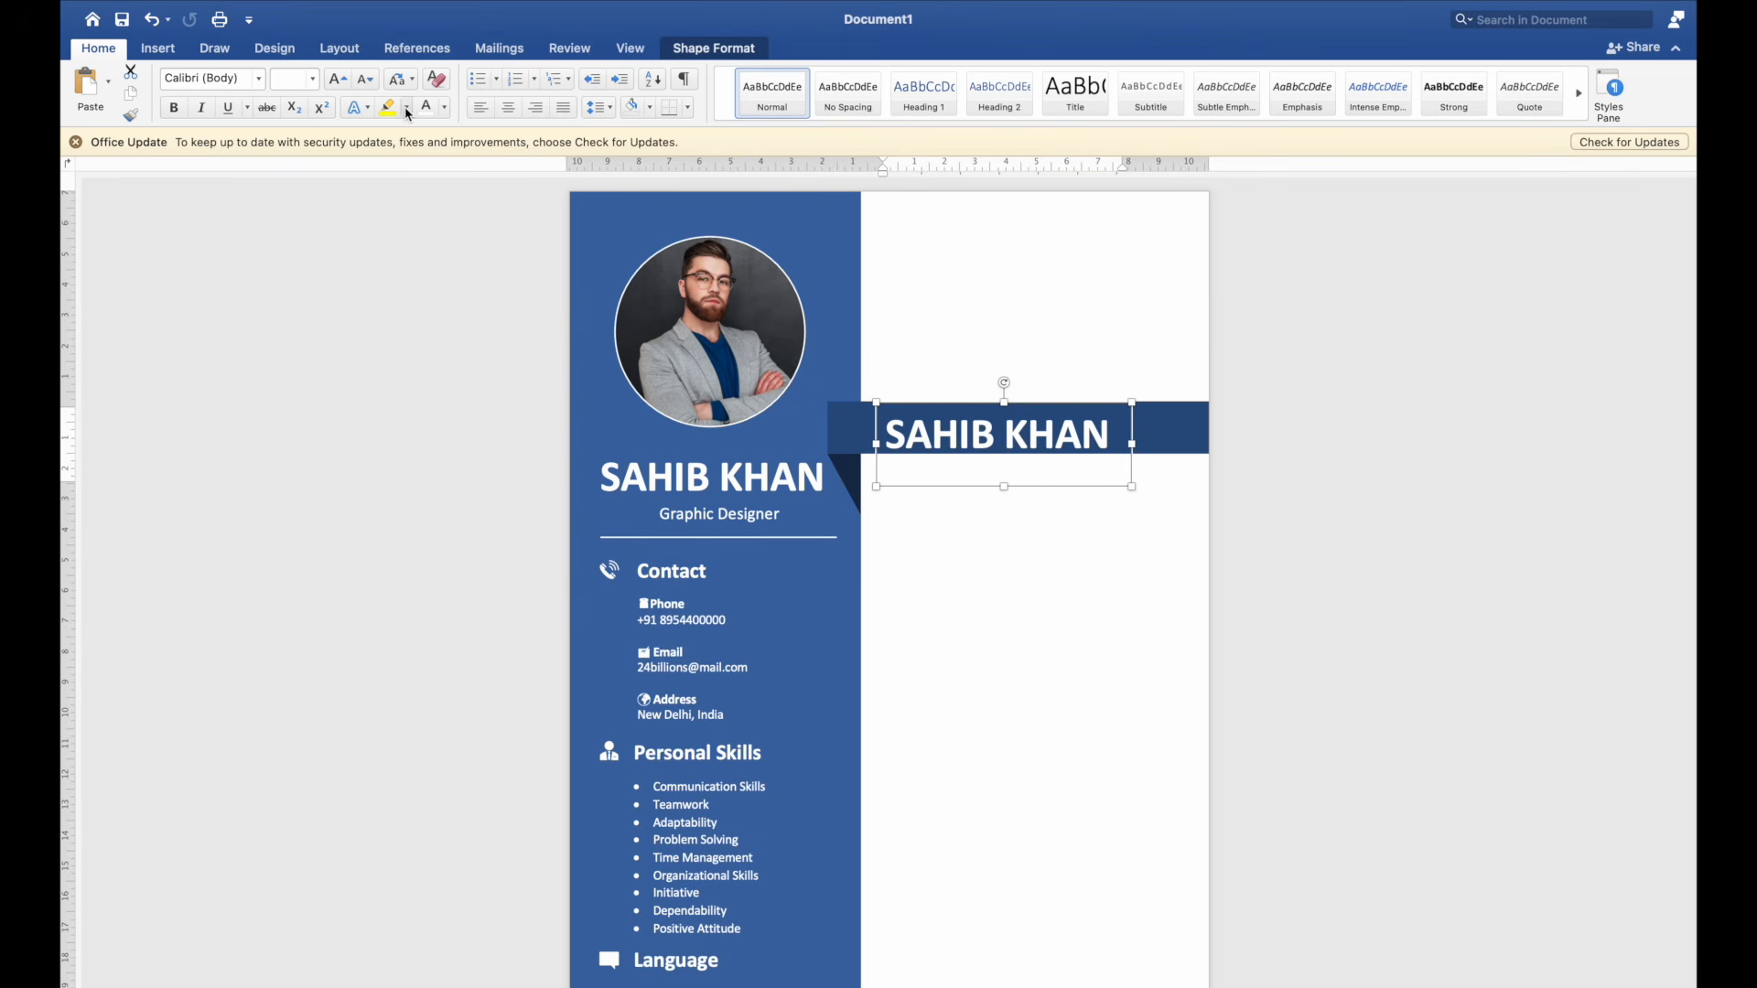
click(444, 108)
click(448, 189)
click(949, 518)
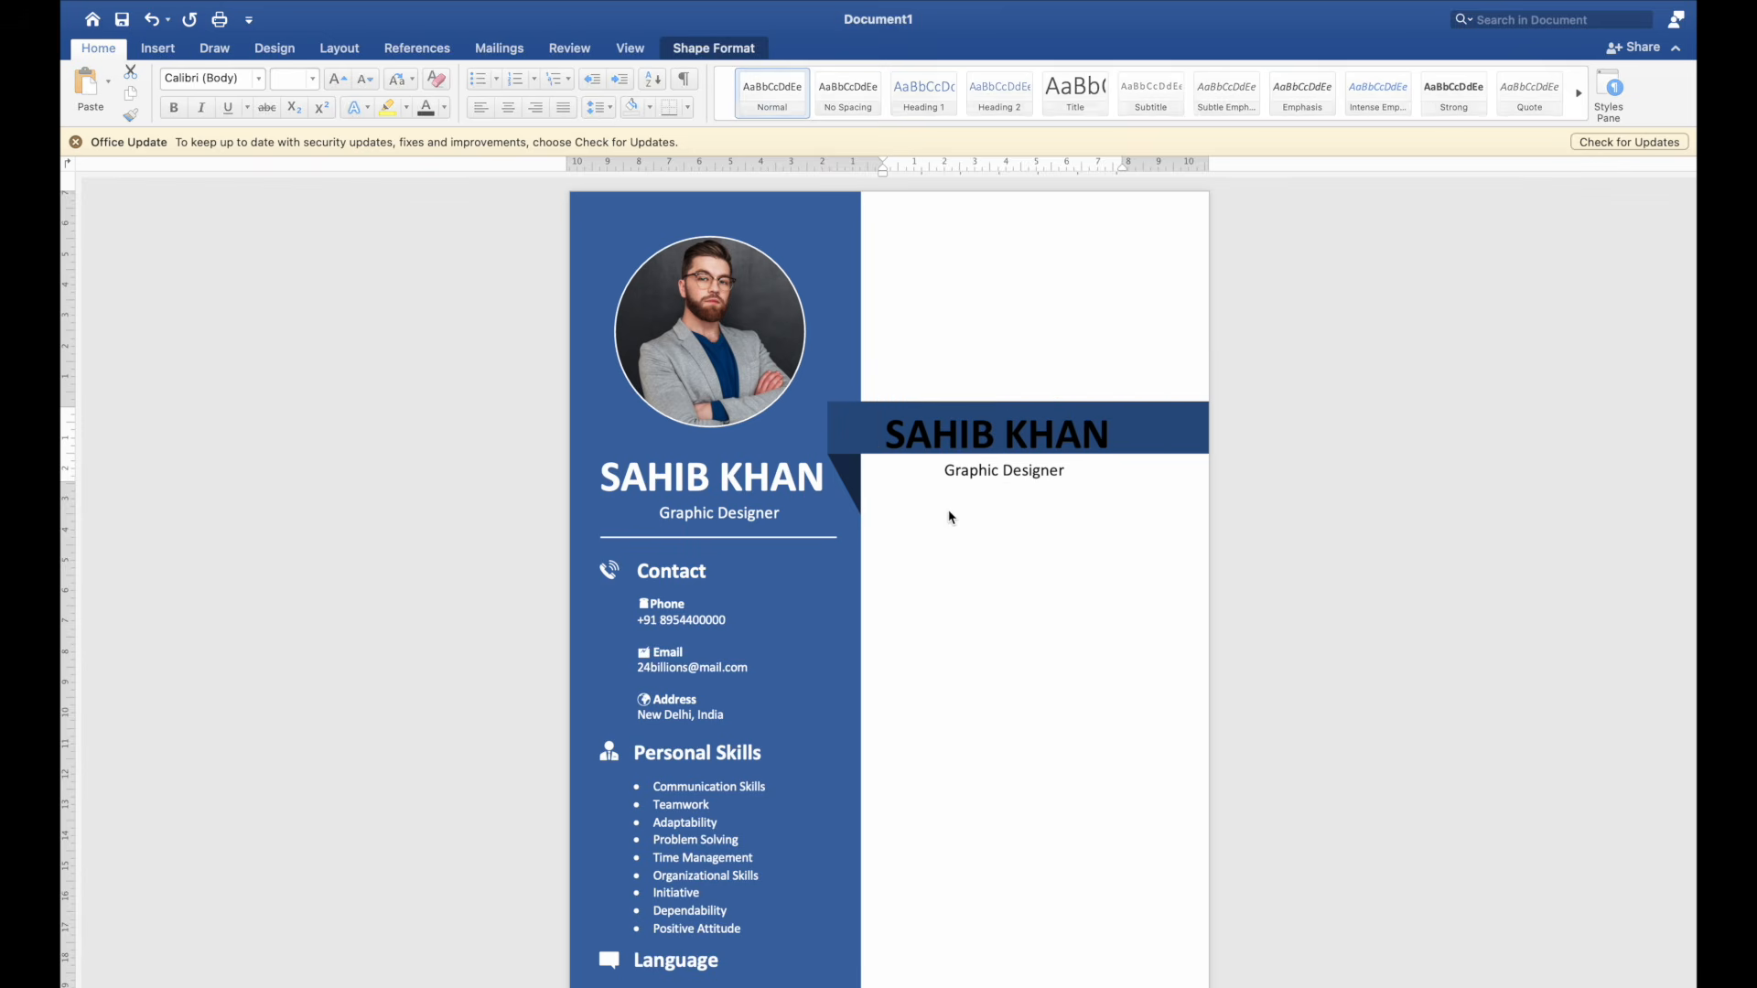
Step: Extend the copied text box down the white column and replace its contents with the Career Objective heading and paragraph in cleared formatting
click(959, 450)
drag(1004, 489, 1004, 854)
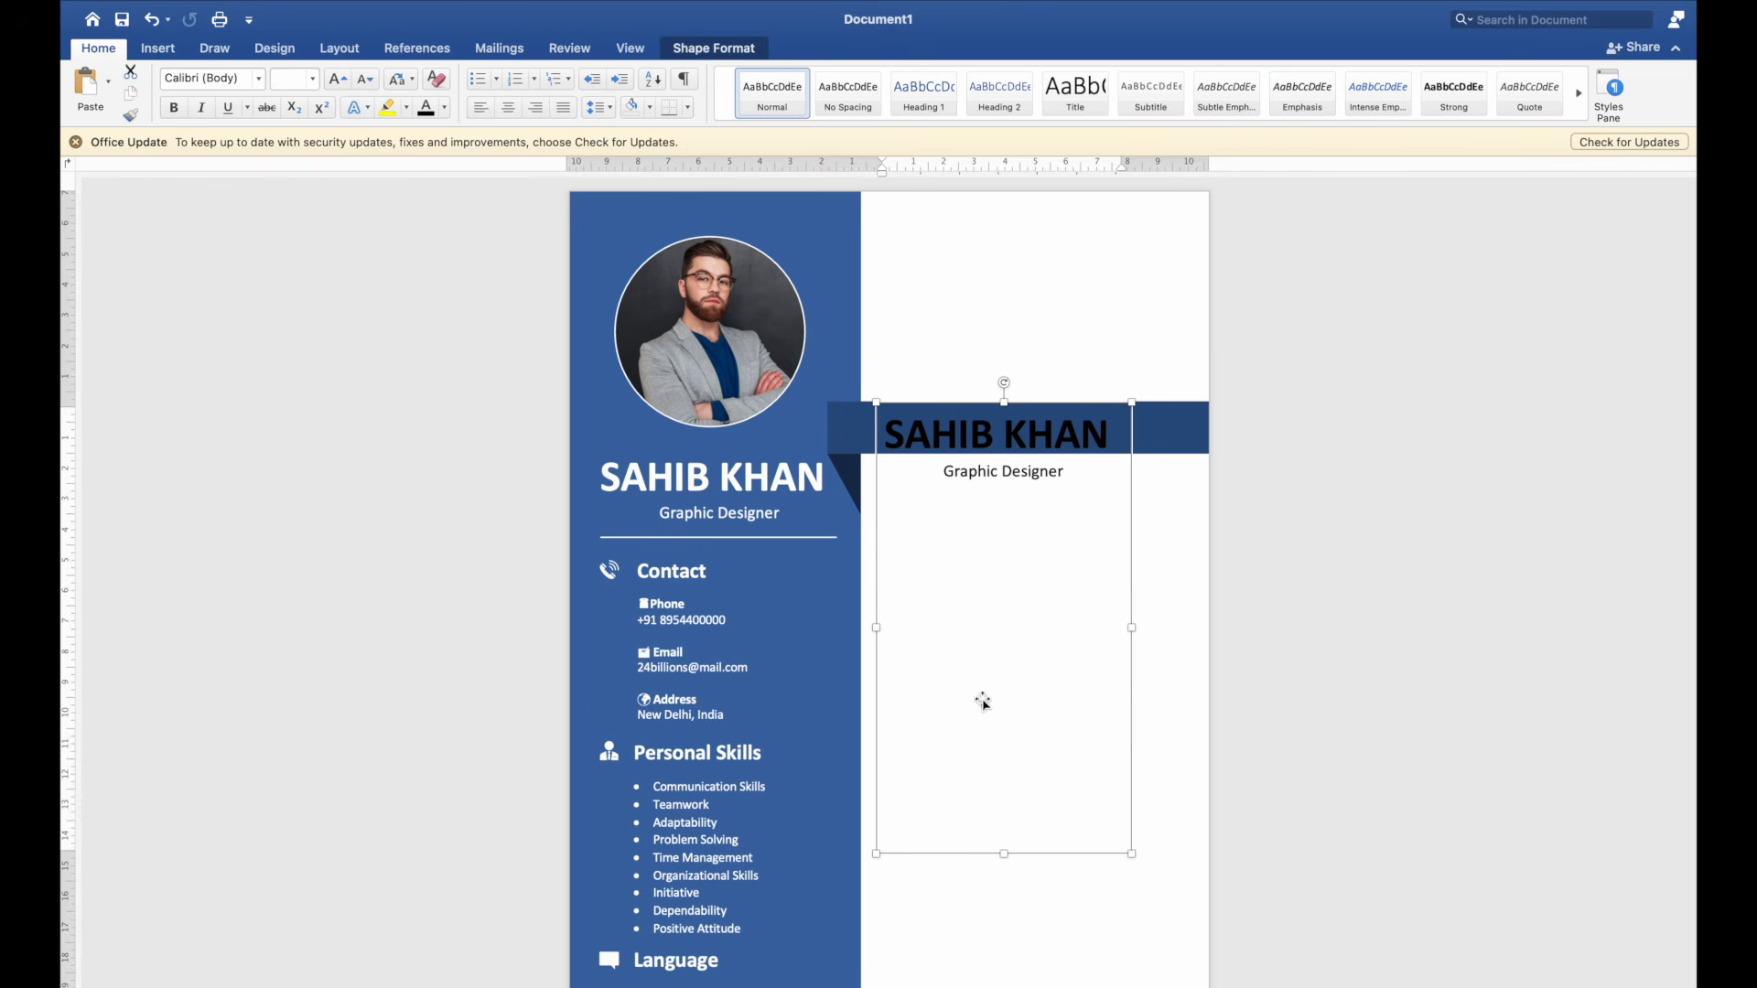
click(1003, 568)
key(super+a)
key(Delete)
text(Career Objective Enthusiastic individual eager to start a promising career. Looking for an entry-level position where I can contribute positively to a team and gain valuable experience, whether it's in sales, administration, or any other field.)
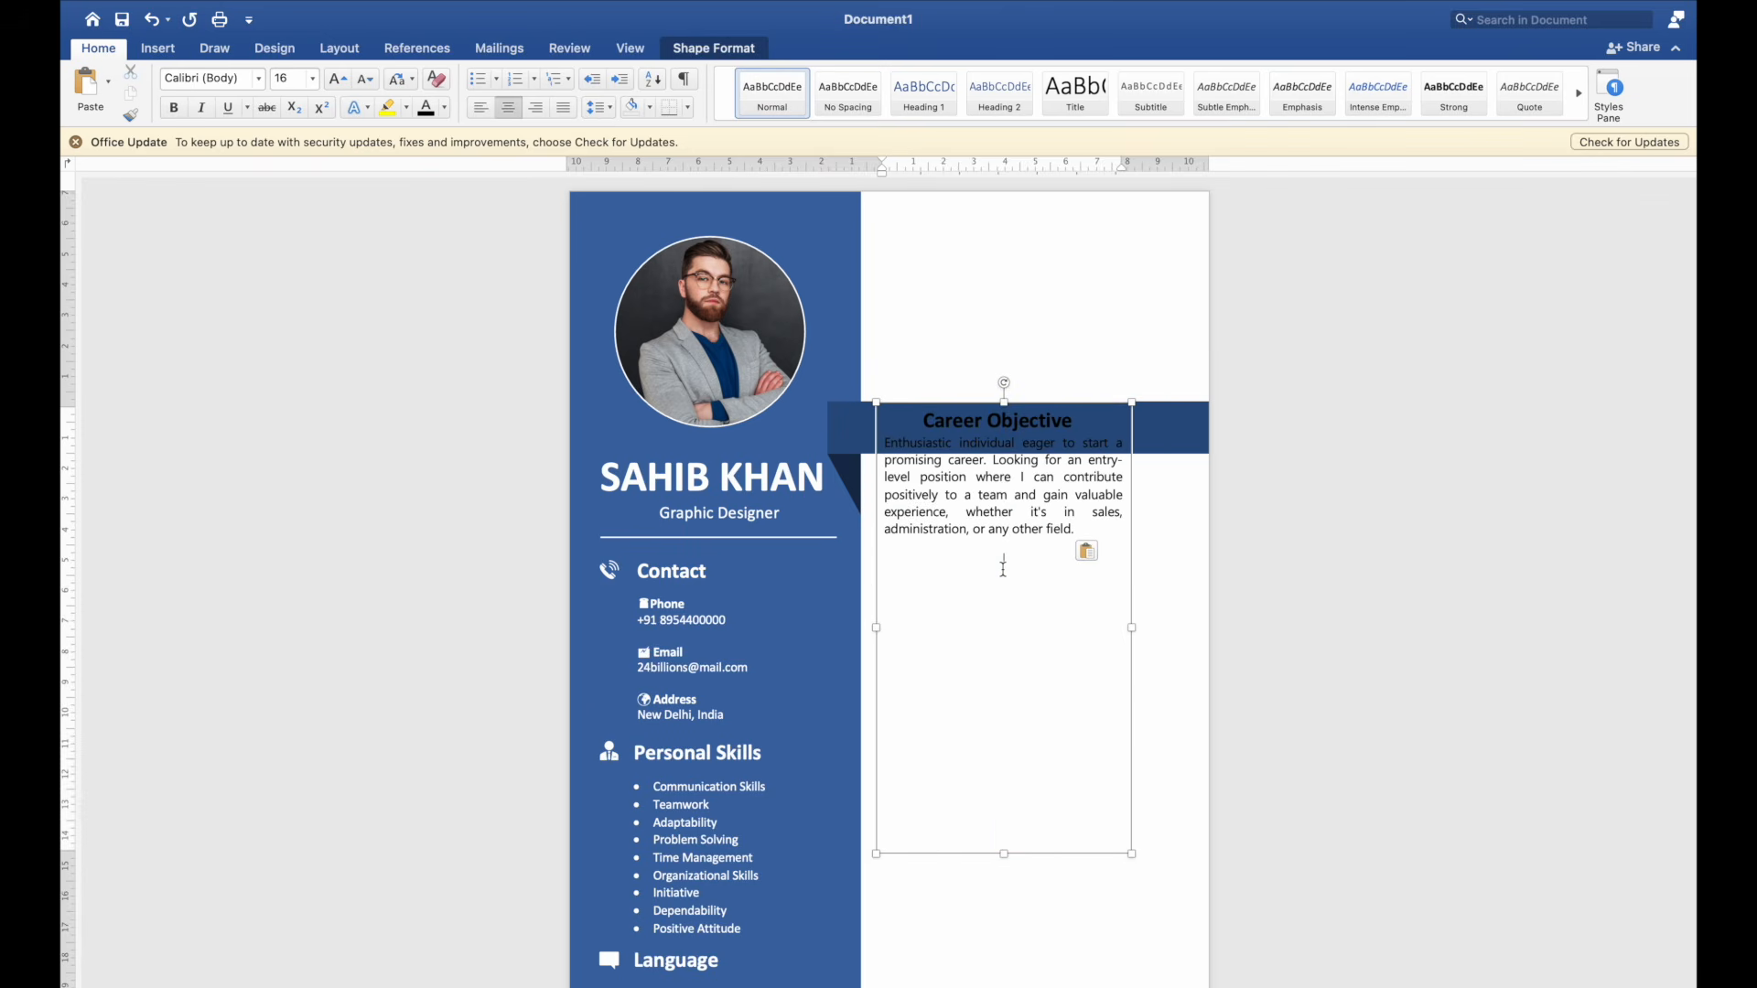
key(super+a)
click(437, 79)
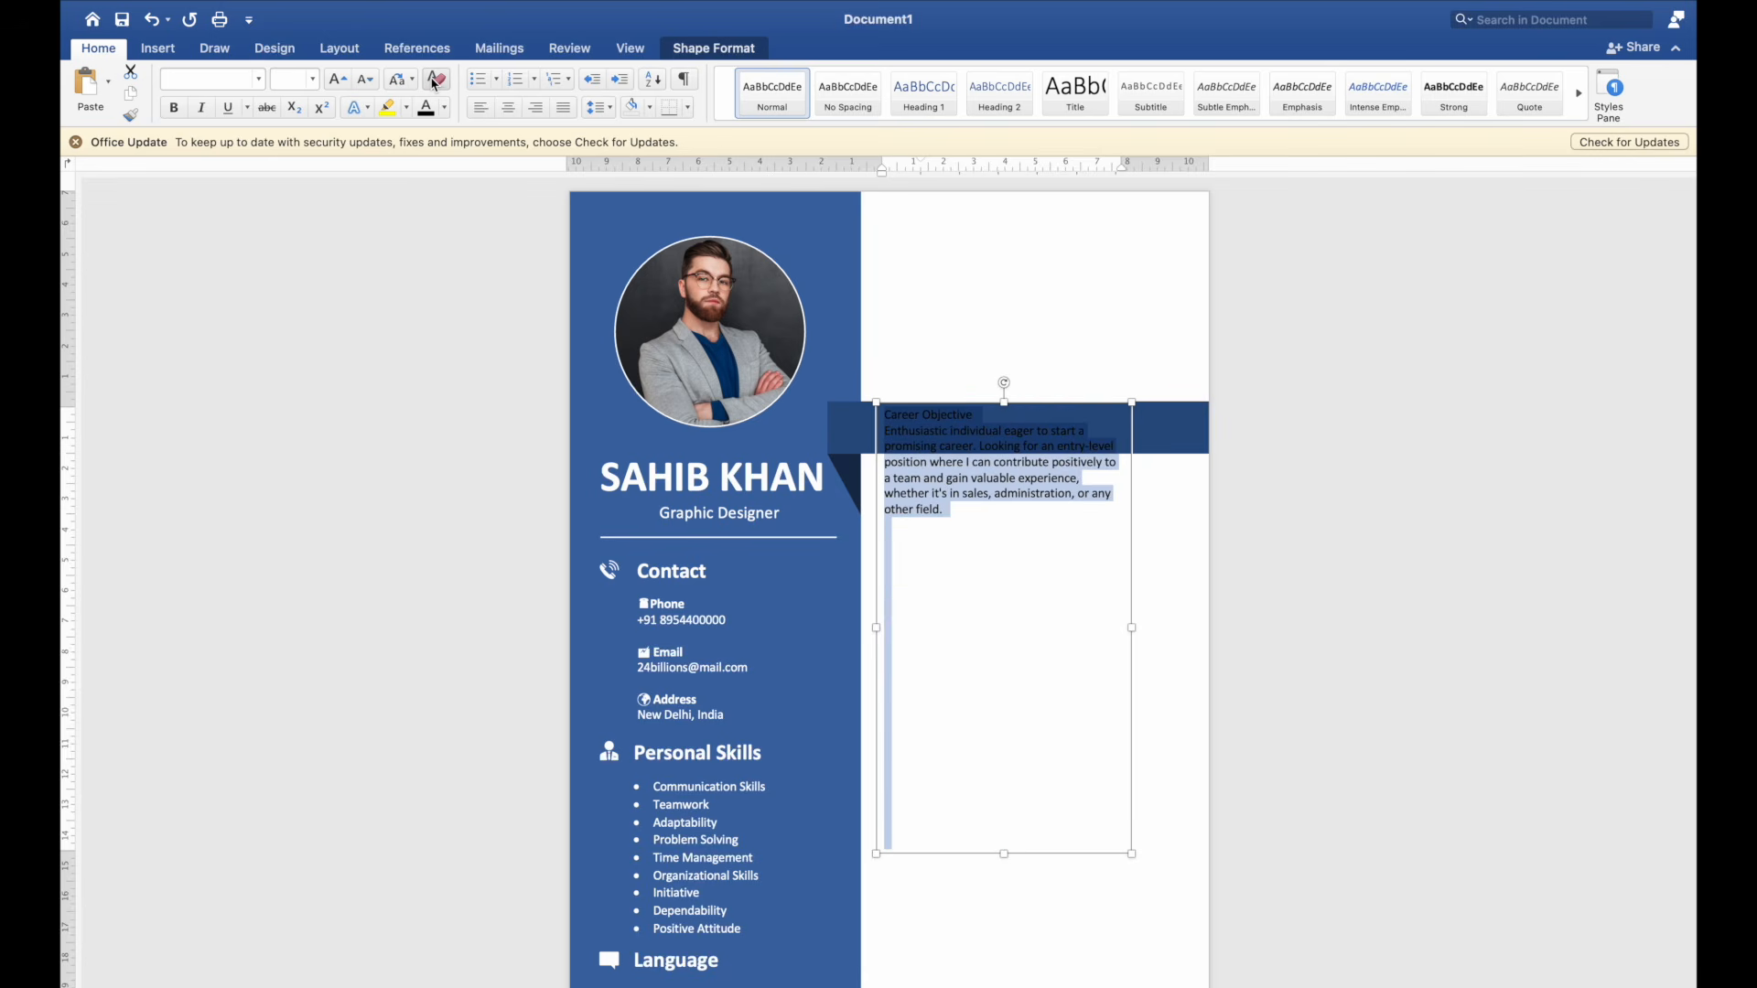
Step: Add the Education and Technical Skills sections below the career objective and clear the formatting of all text in the box
click(959, 483)
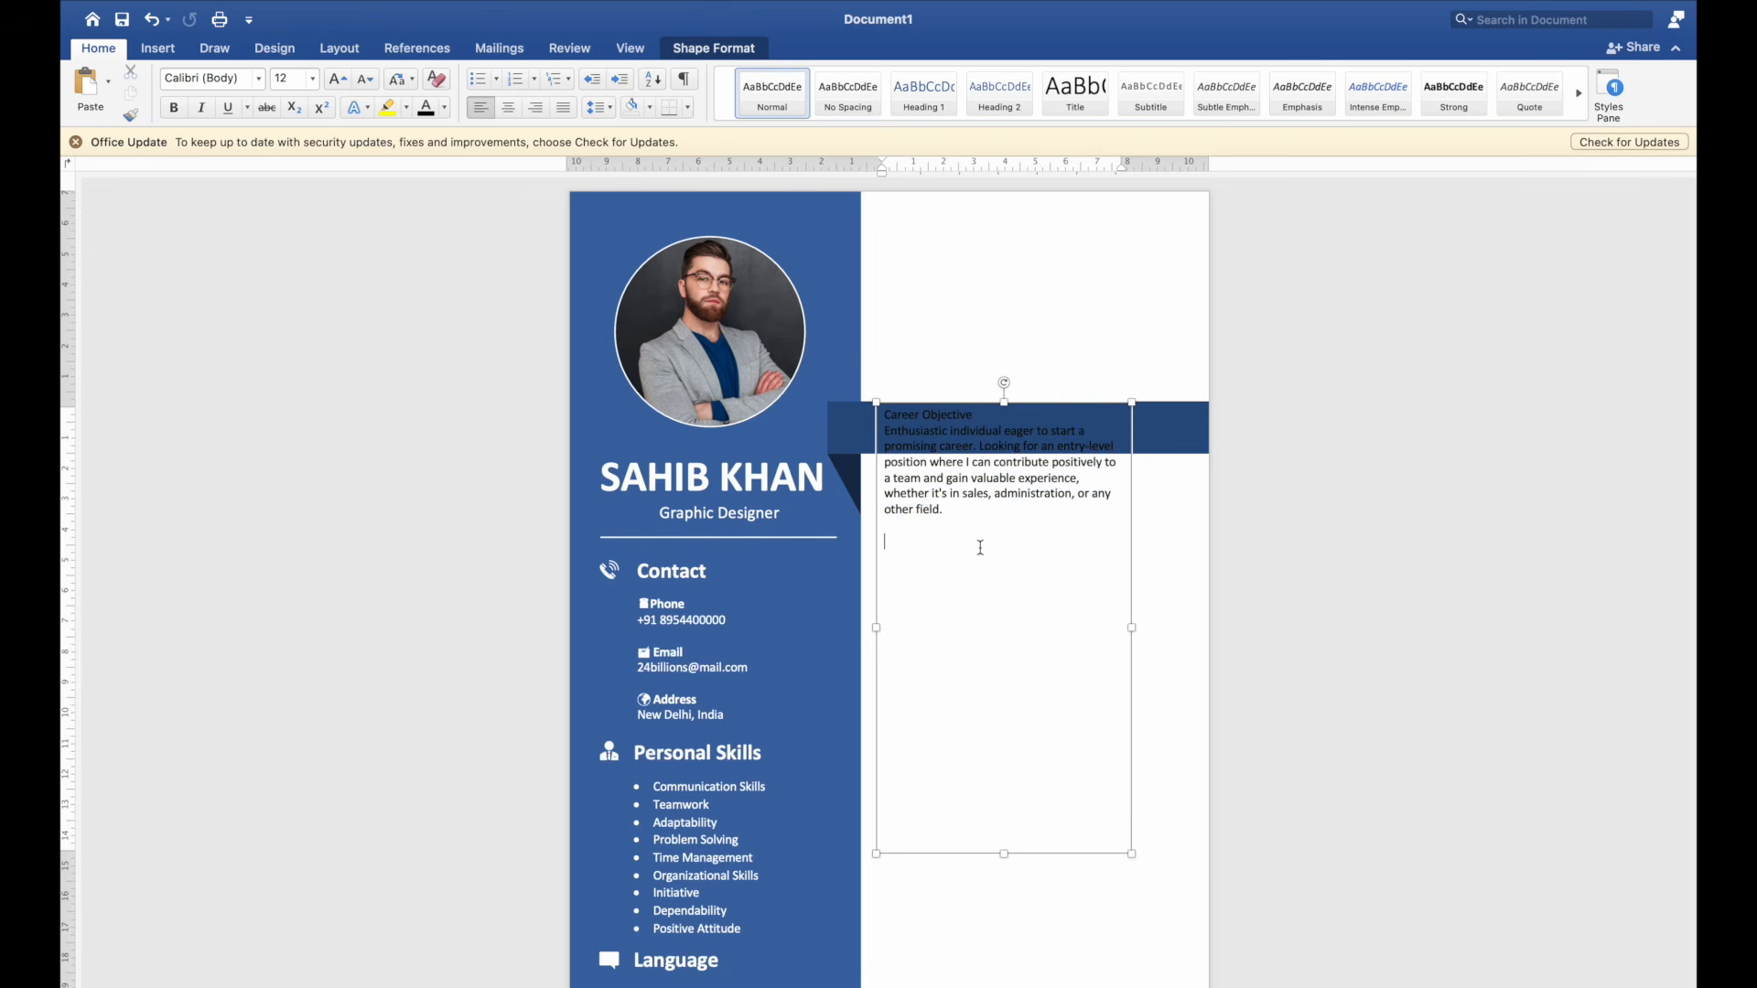
text(Education Bachelor of Technology in Computer Science	May 2022 Sunshine Engineering College, Mumbai, Maharashtra Higher Secondary Education (12th Grade)	May 2018 Golden Valley Senior Secondary School, Pune, Maharashtra Secondary Education (10th Grade)	May 2016 Bright Horizon Middle School, Pune, Maharashtra  Technical Skills Computer Skills Internet Browsing Email Communication File Management)
key(super+a)
click(437, 79)
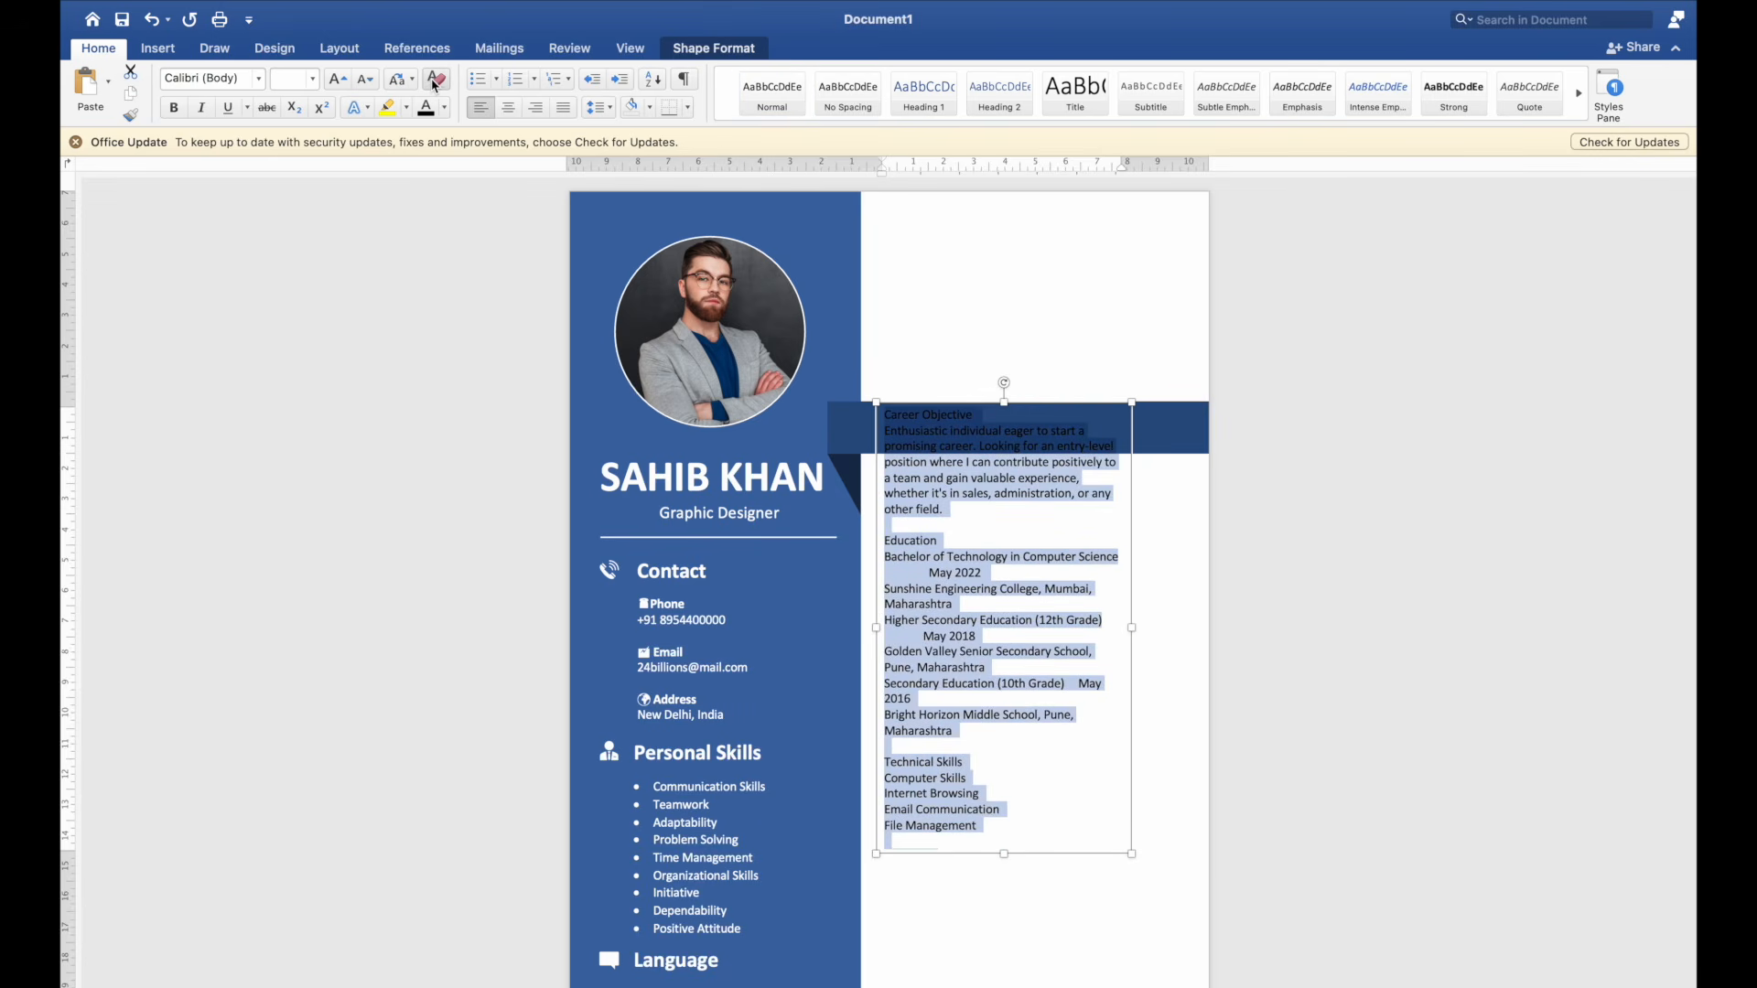
click(952, 810)
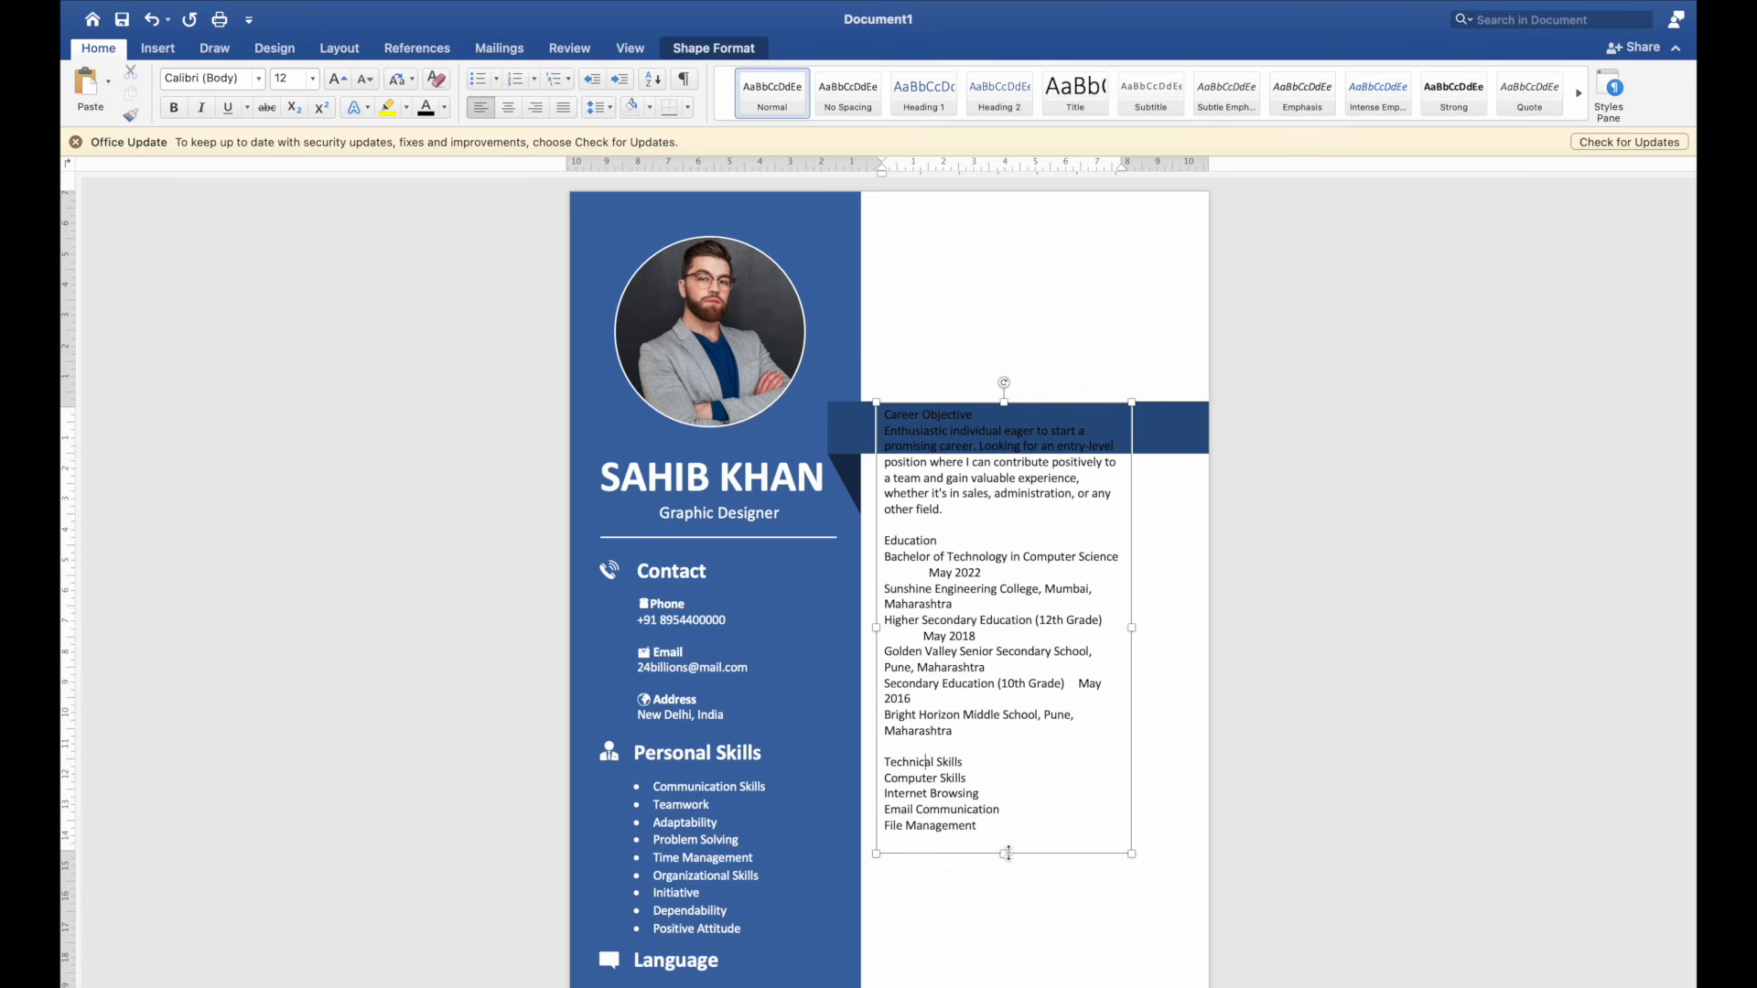
Step: Extend the text box down to fit the Hobbies section and format all four section headings in 20 pt bold
drag(1008, 854, 1007, 948)
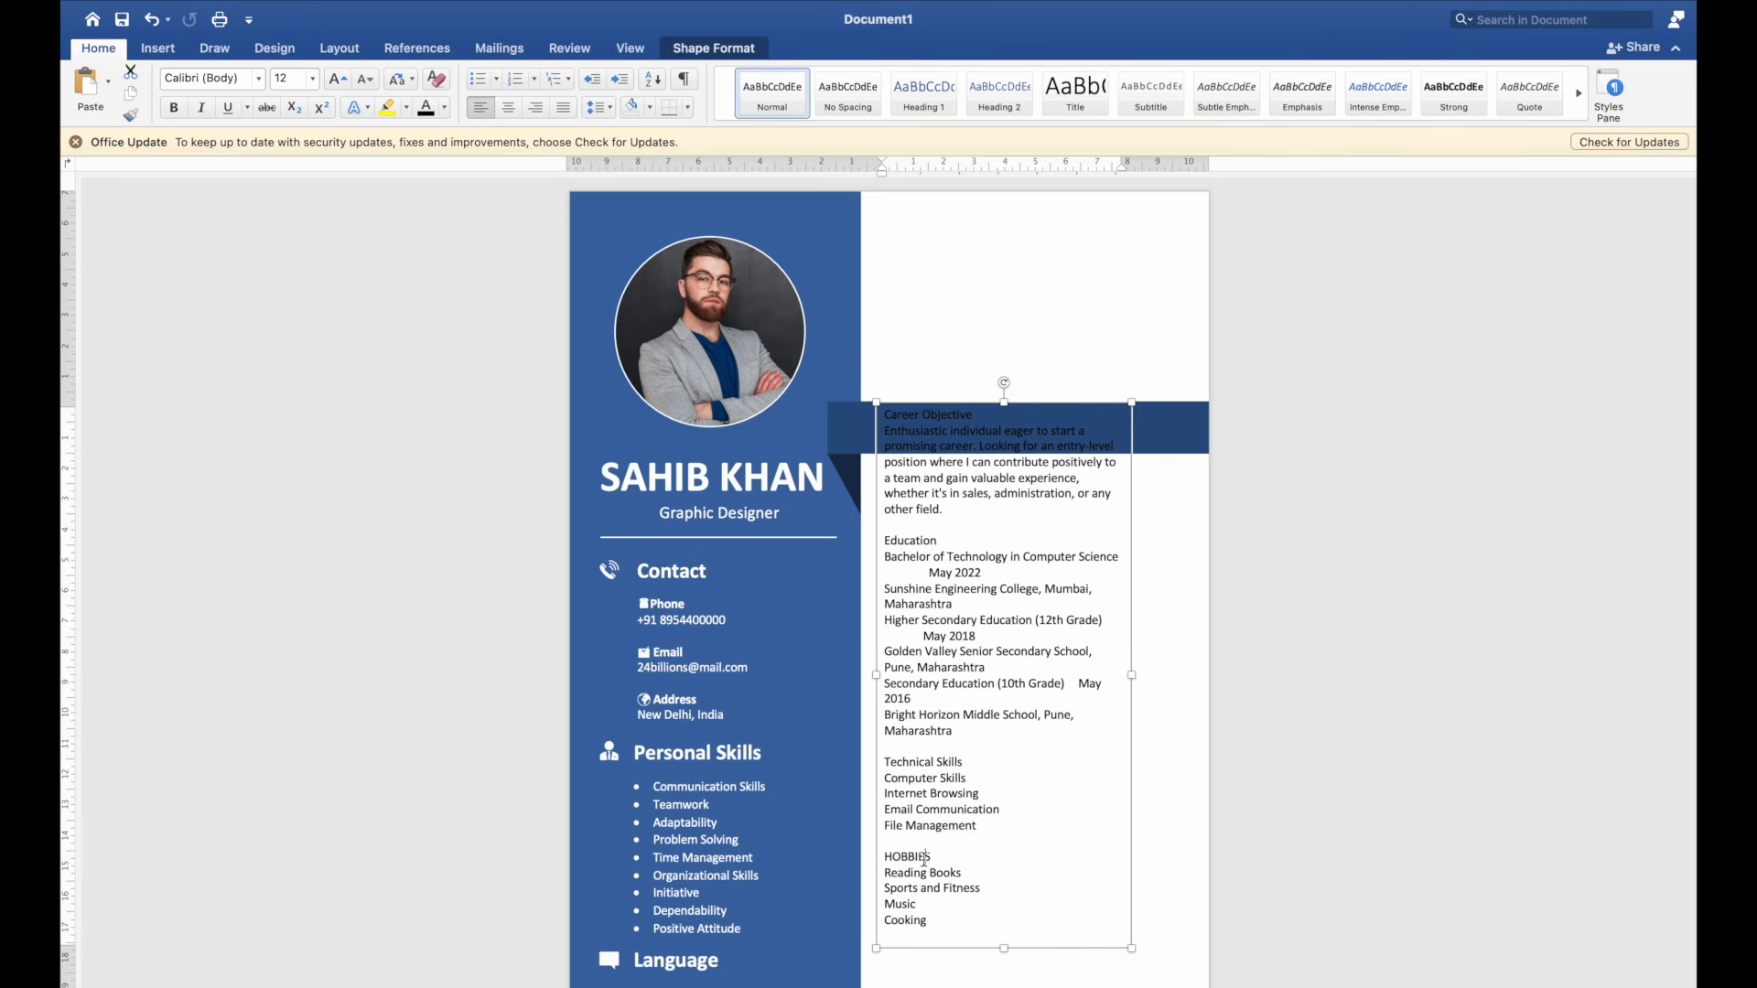
drag(954, 853, 874, 857)
drag(969, 759, 881, 763)
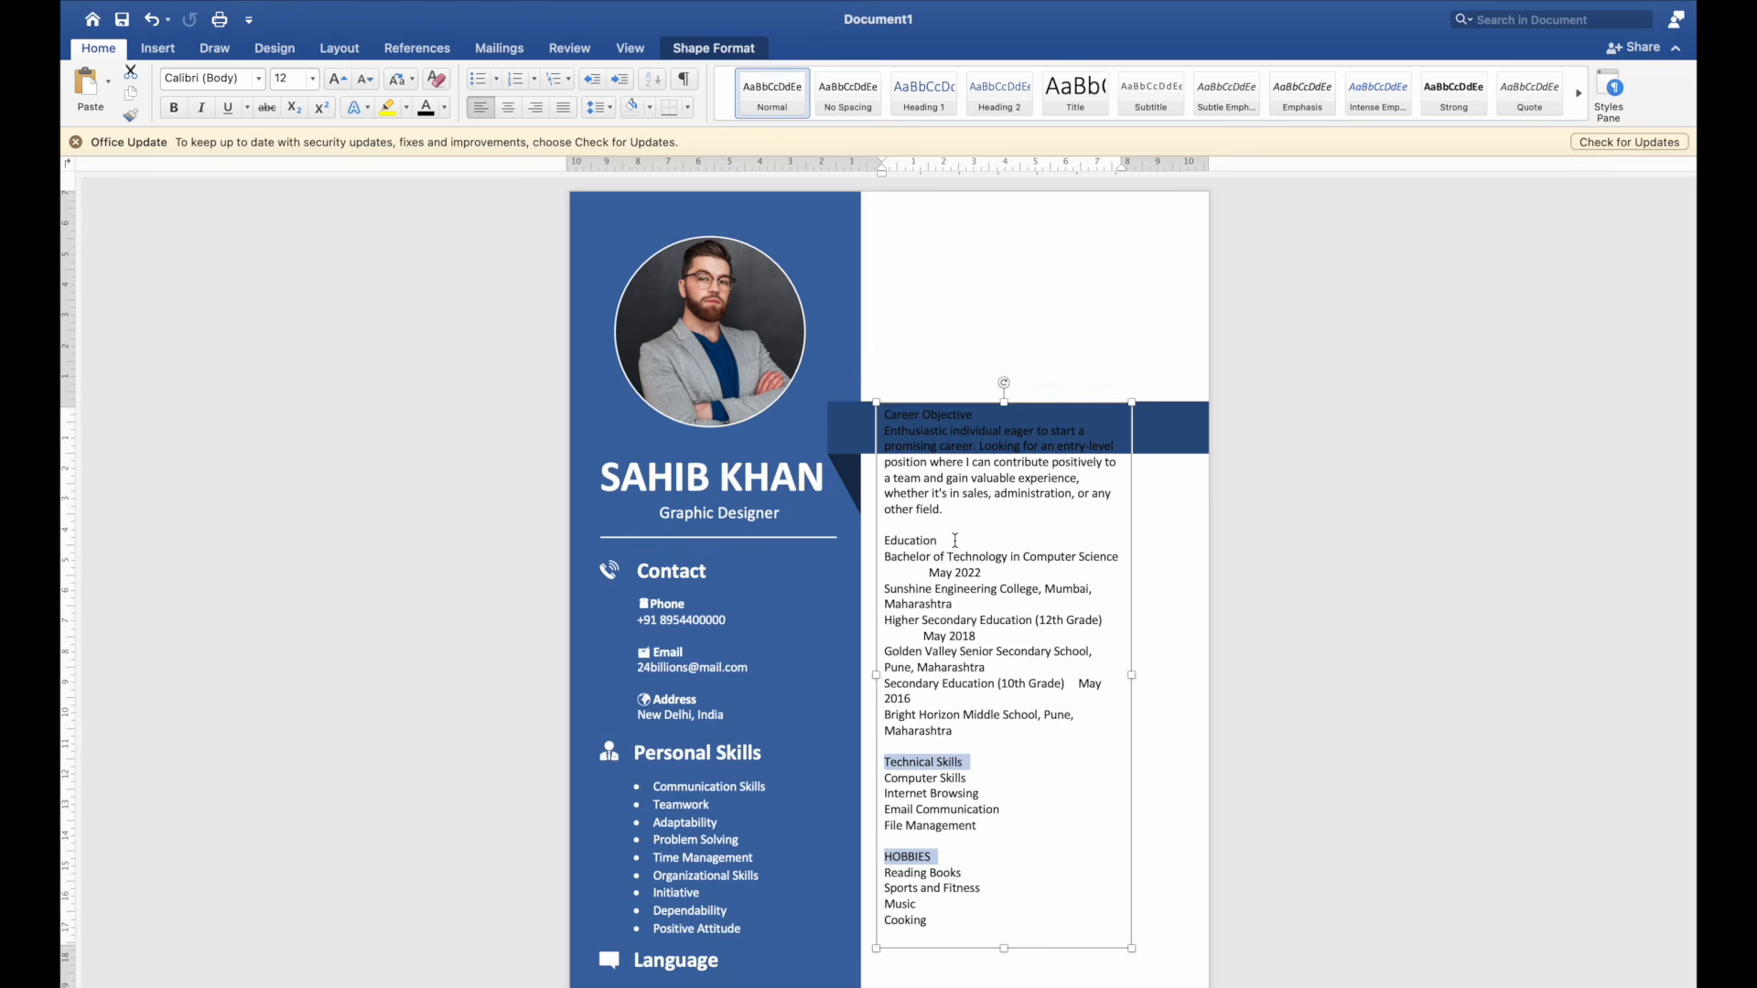
drag(954, 541, 877, 542)
drag(981, 411, 874, 415)
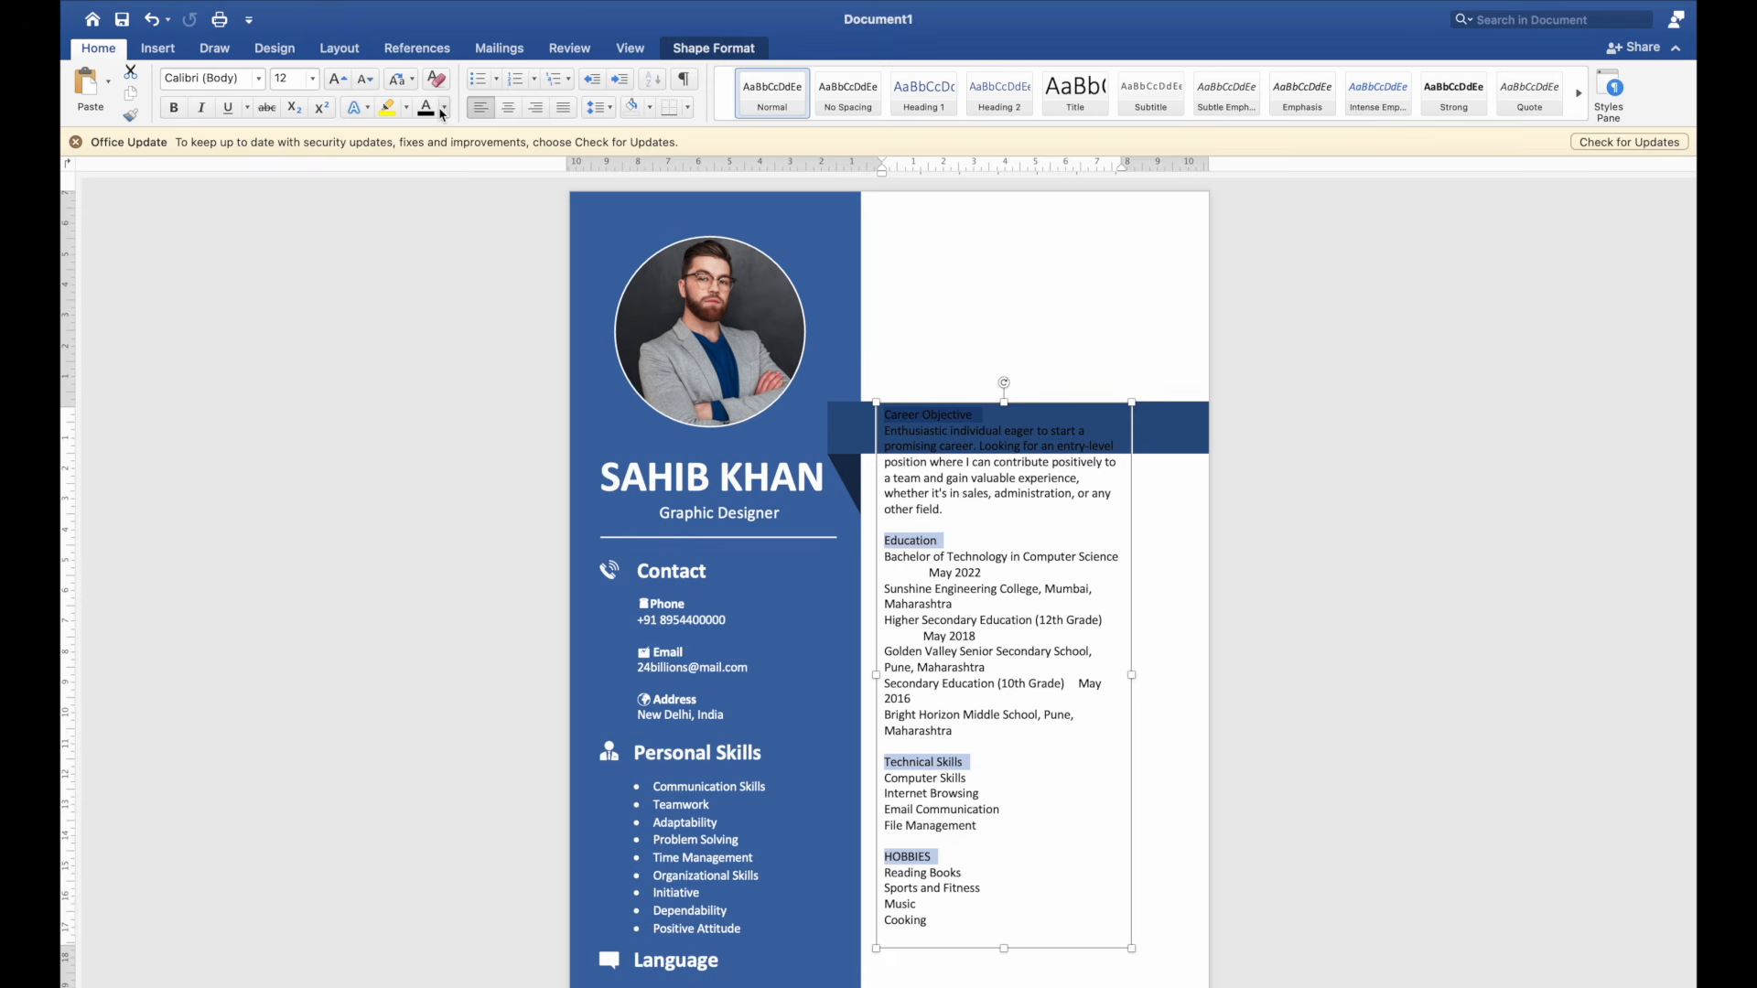
click(298, 80)
key(Return)
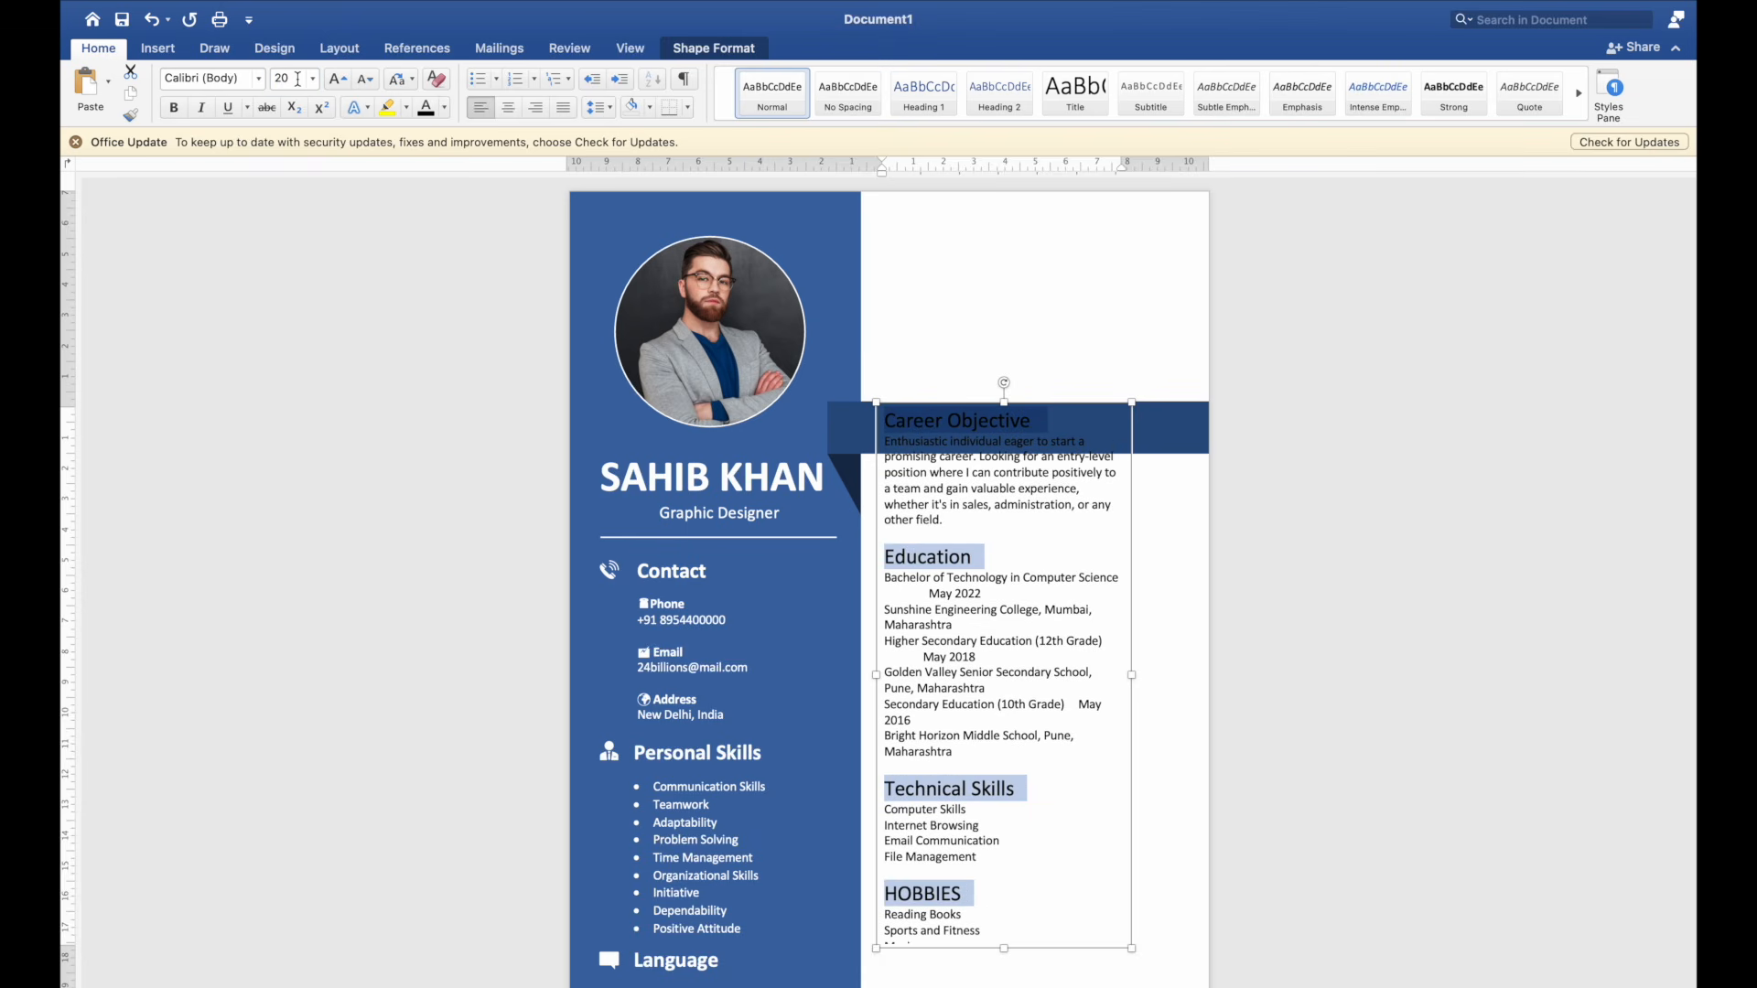
click(174, 108)
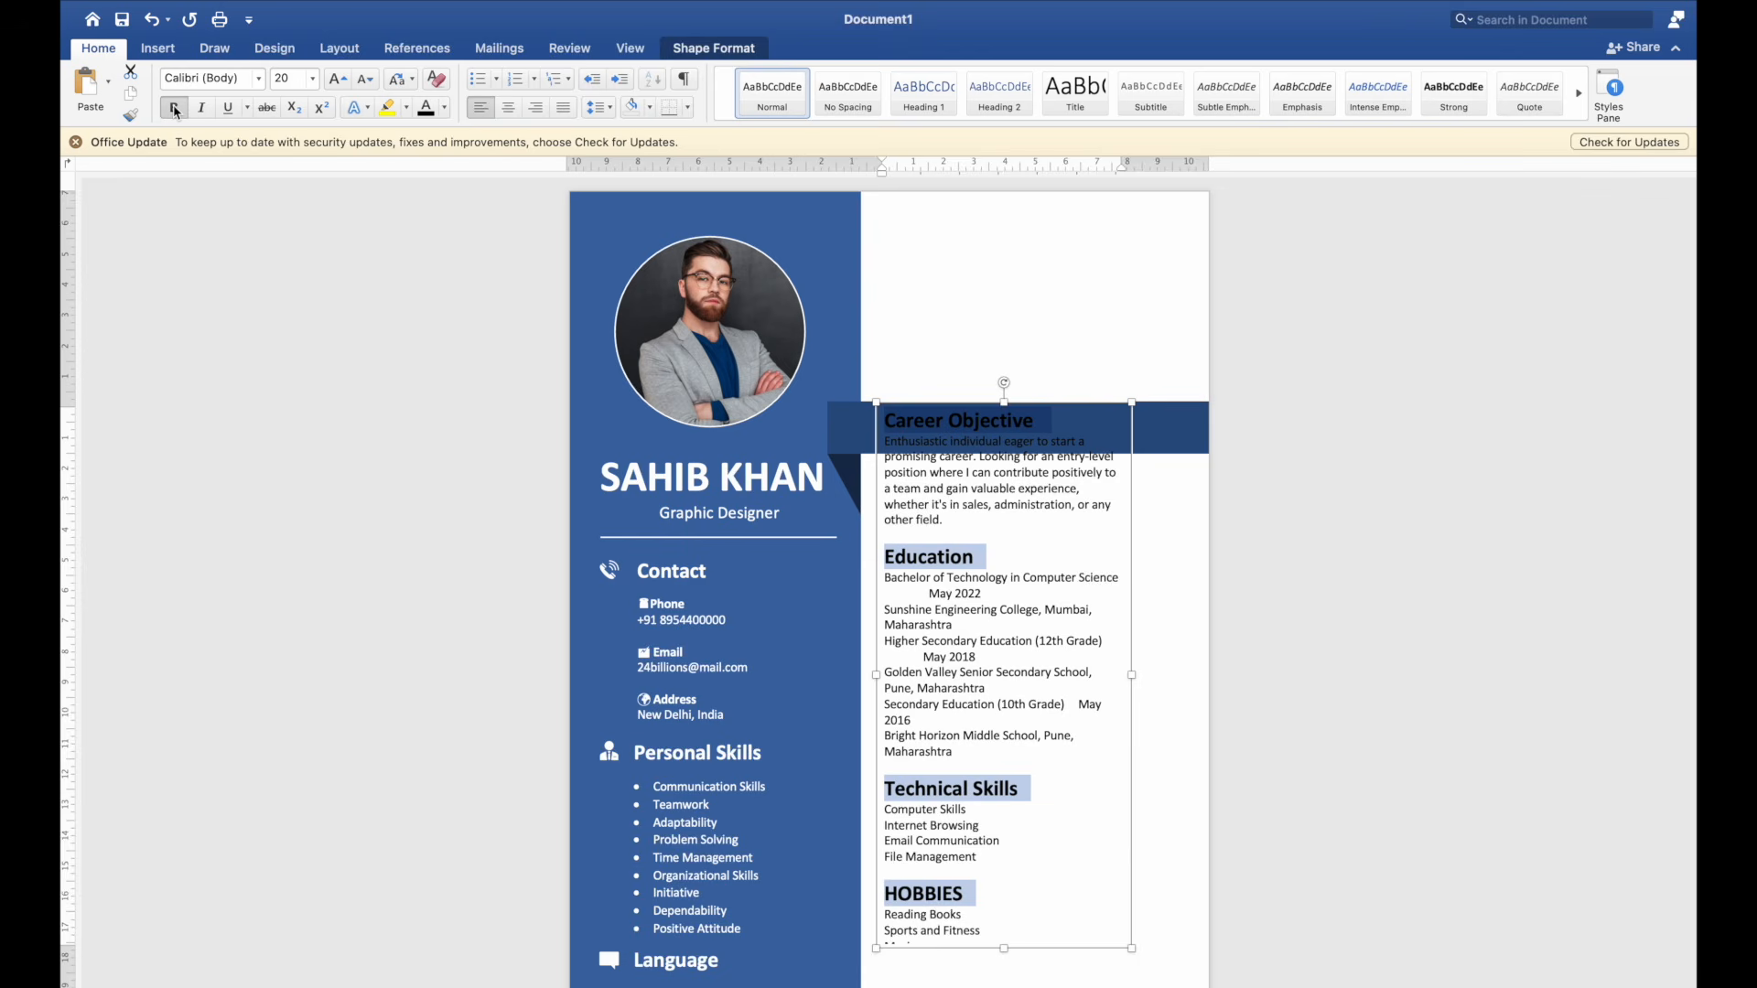
click(1267, 474)
Step: Widen the text box to the white column's outer edge and shift it toward the sidebar so the May 2022 line fits
scroll(1267, 474, down, 3)
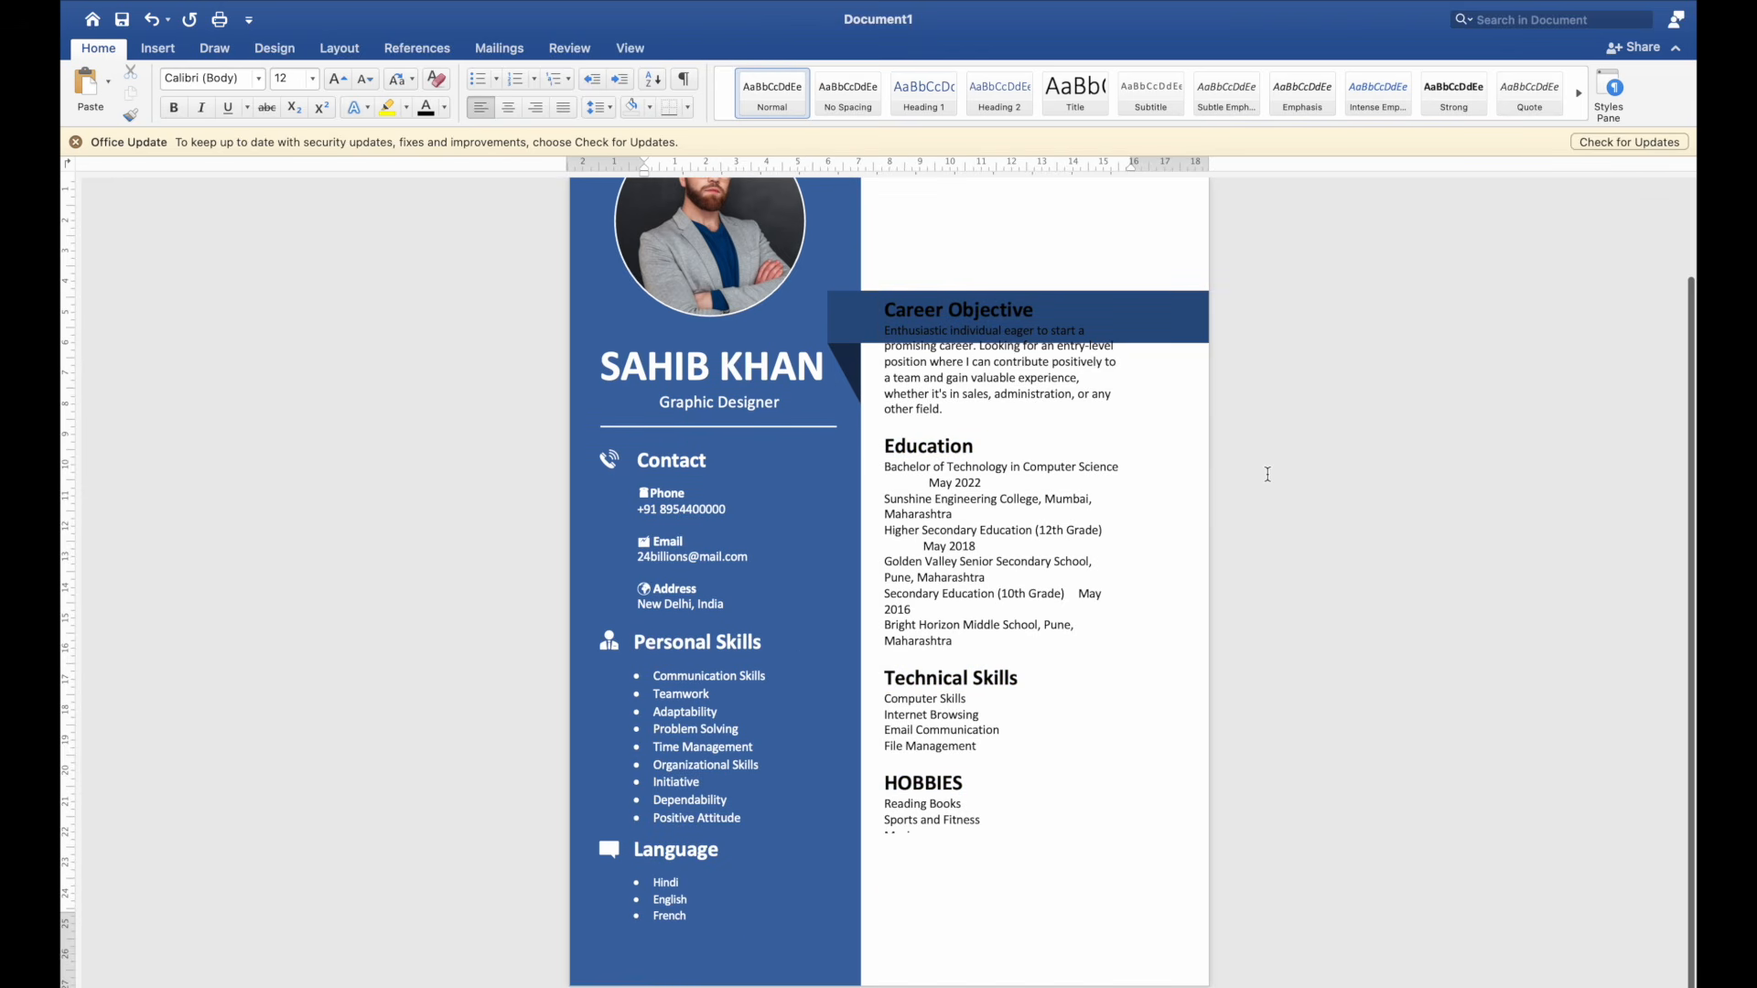
click(1001, 441)
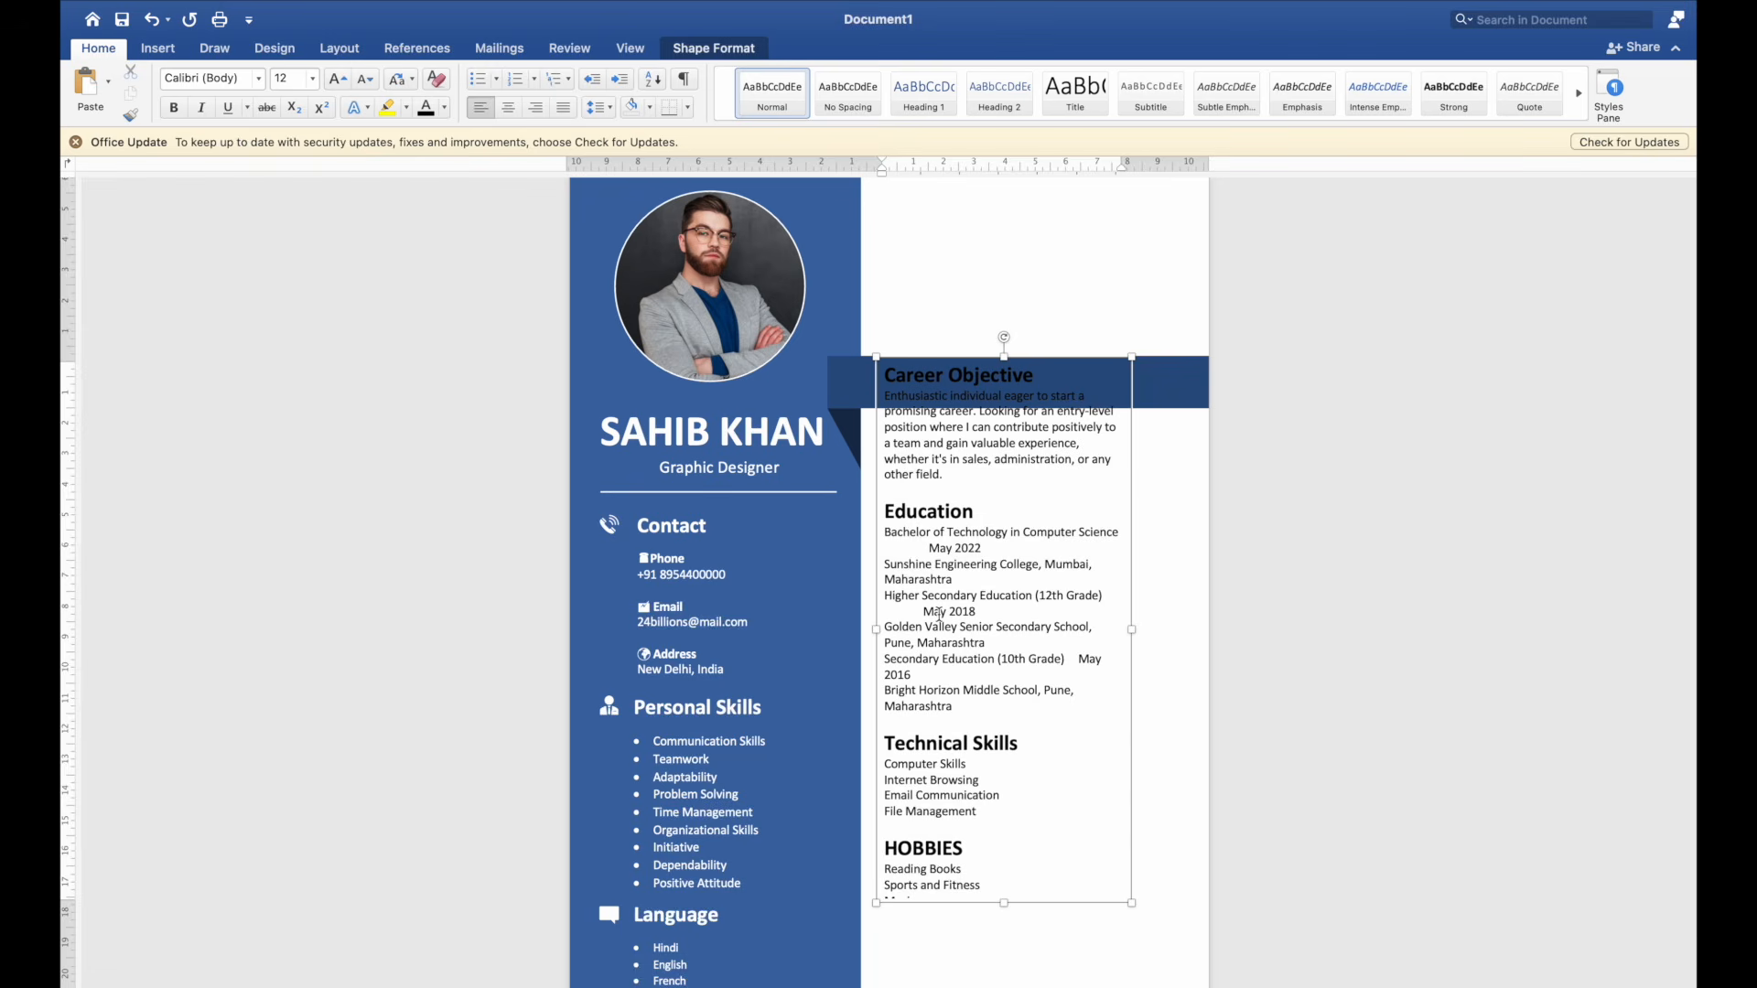
drag(1135, 629, 1217, 622)
click(1357, 572)
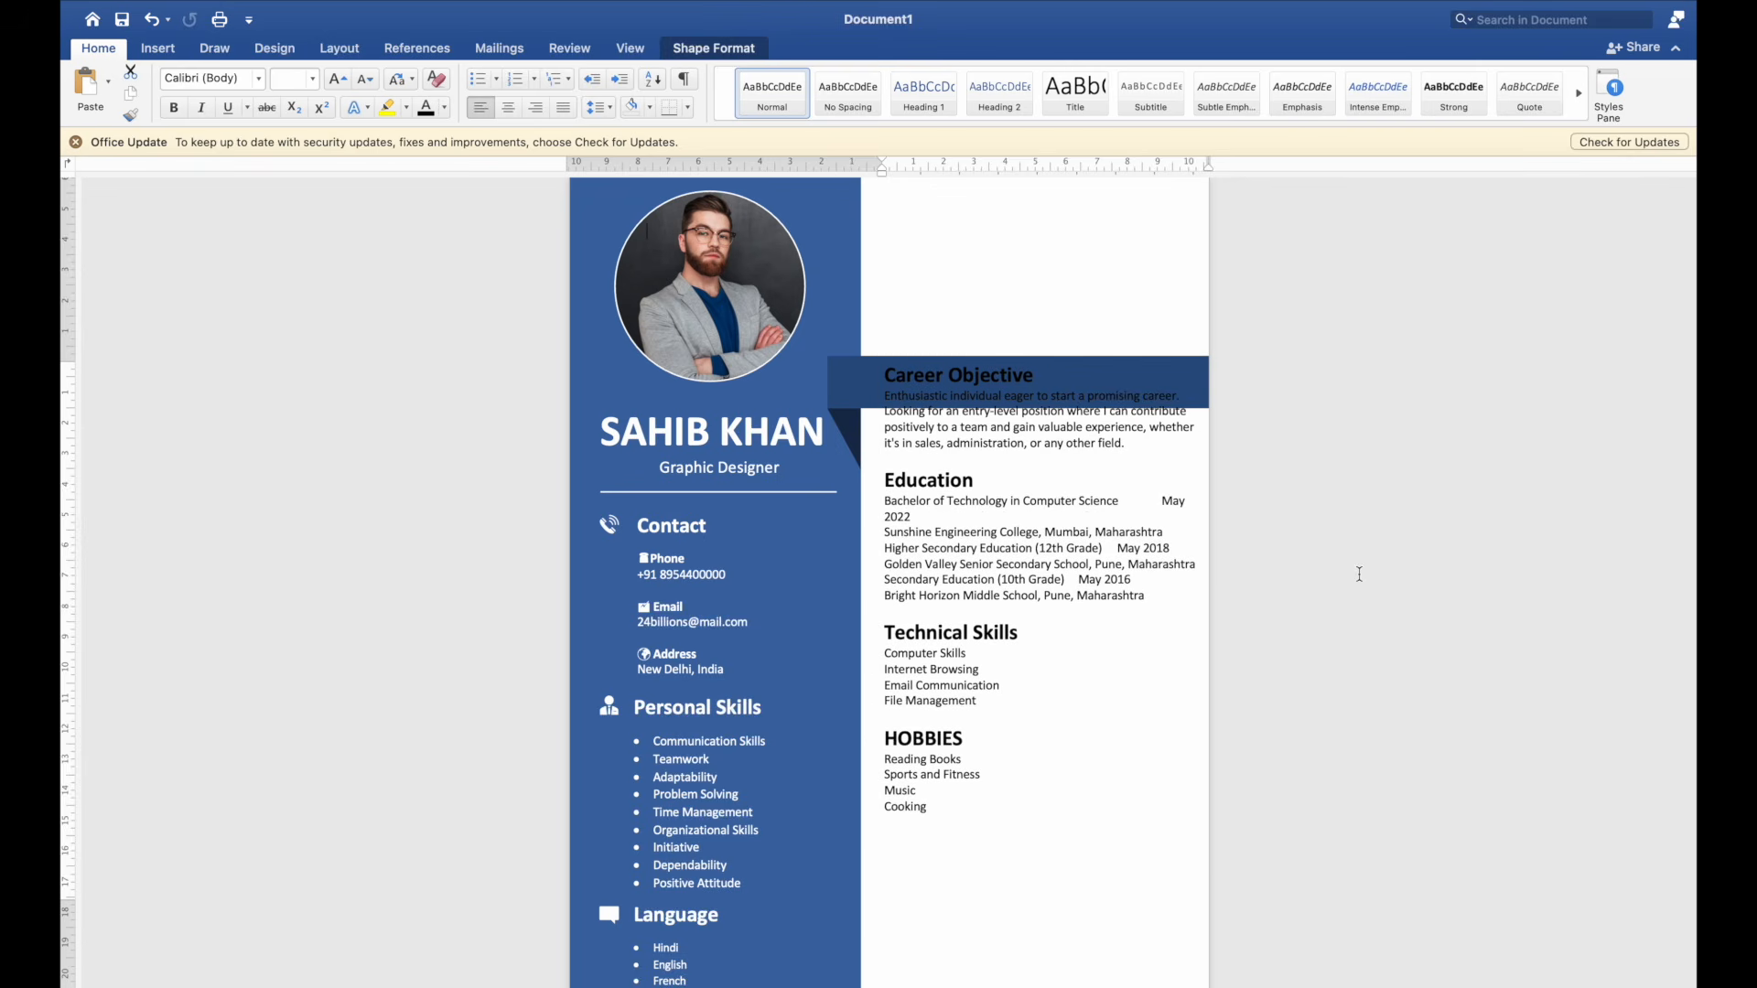
click(1121, 580)
key(Left)
key(Left)
key(Left)
key(Left)
key(Left)
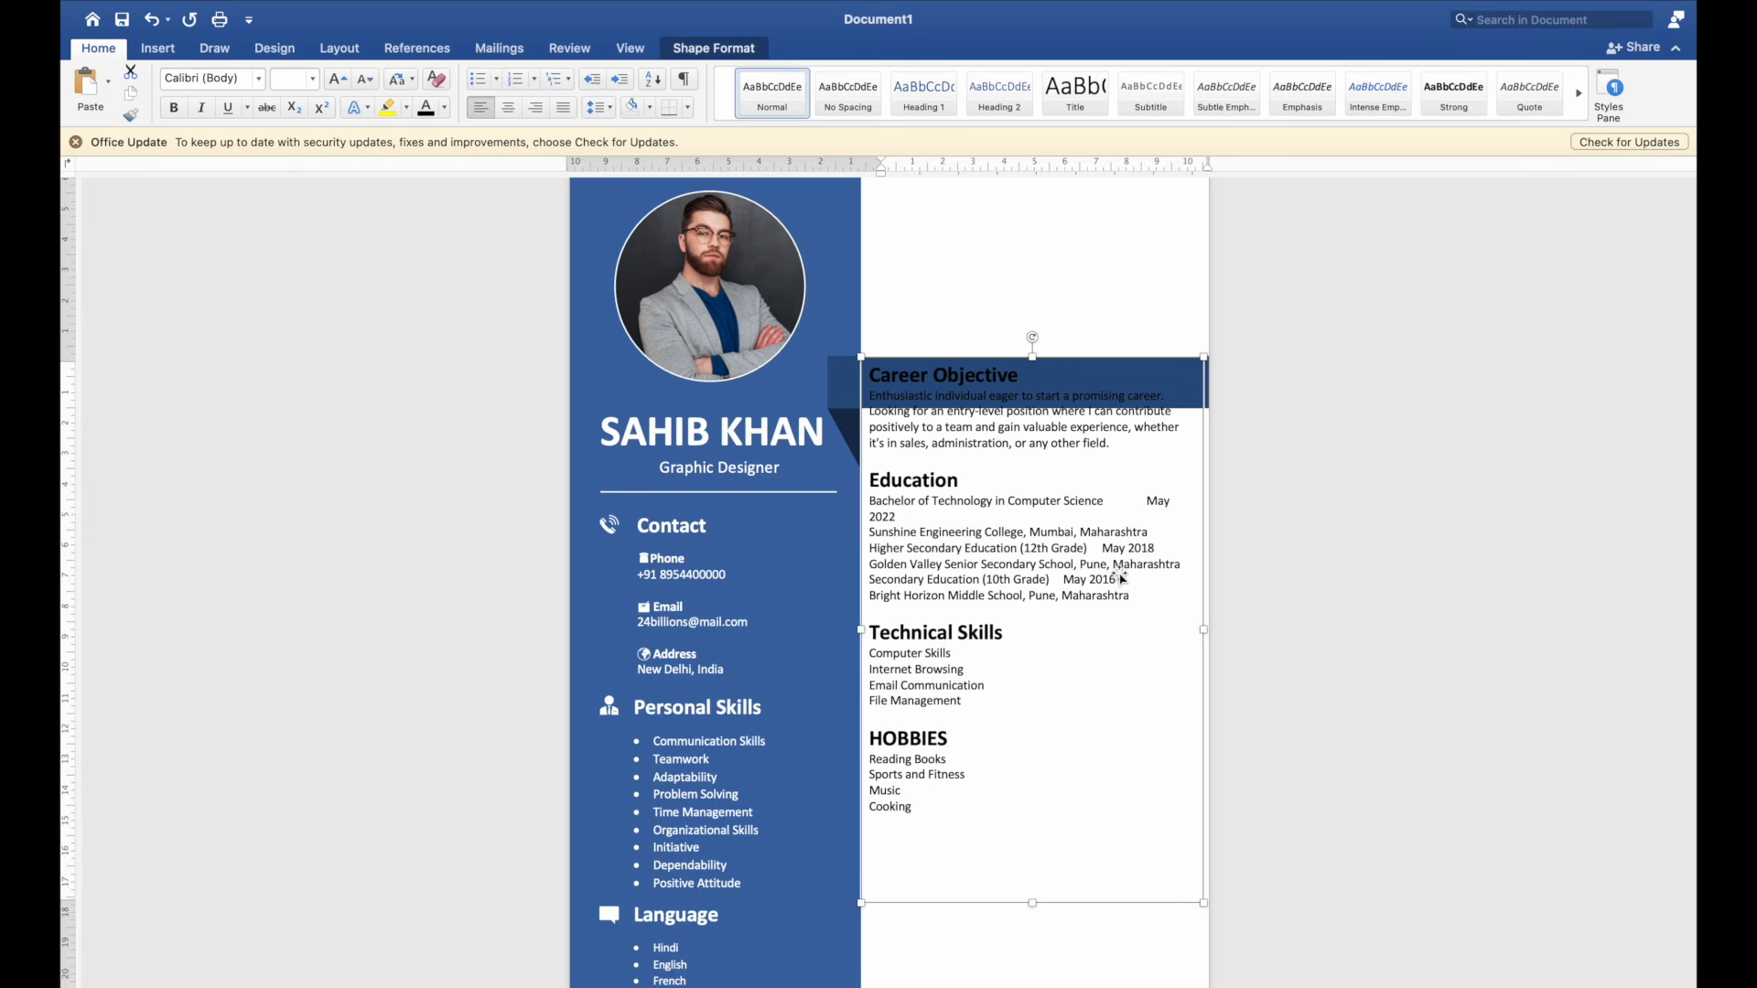
drag(1206, 629, 1213, 633)
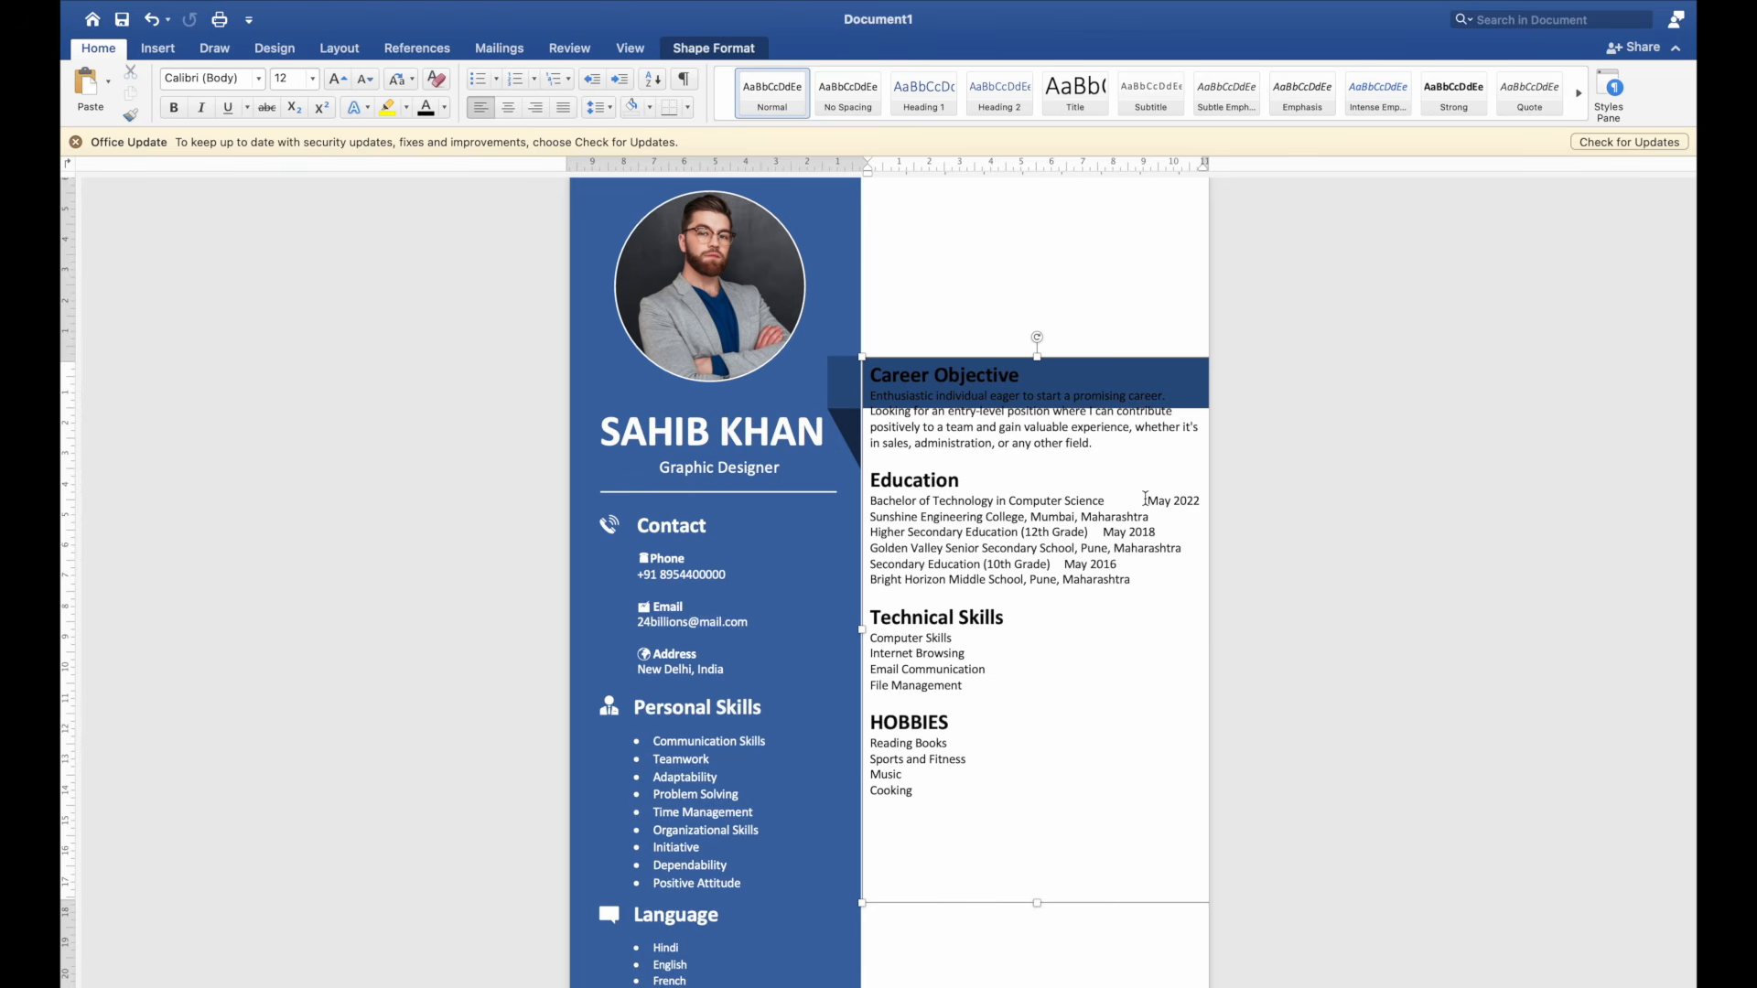
Step: Narrow the blue sidebar slightly to give the white column more room
scroll(898, 580, down, 3)
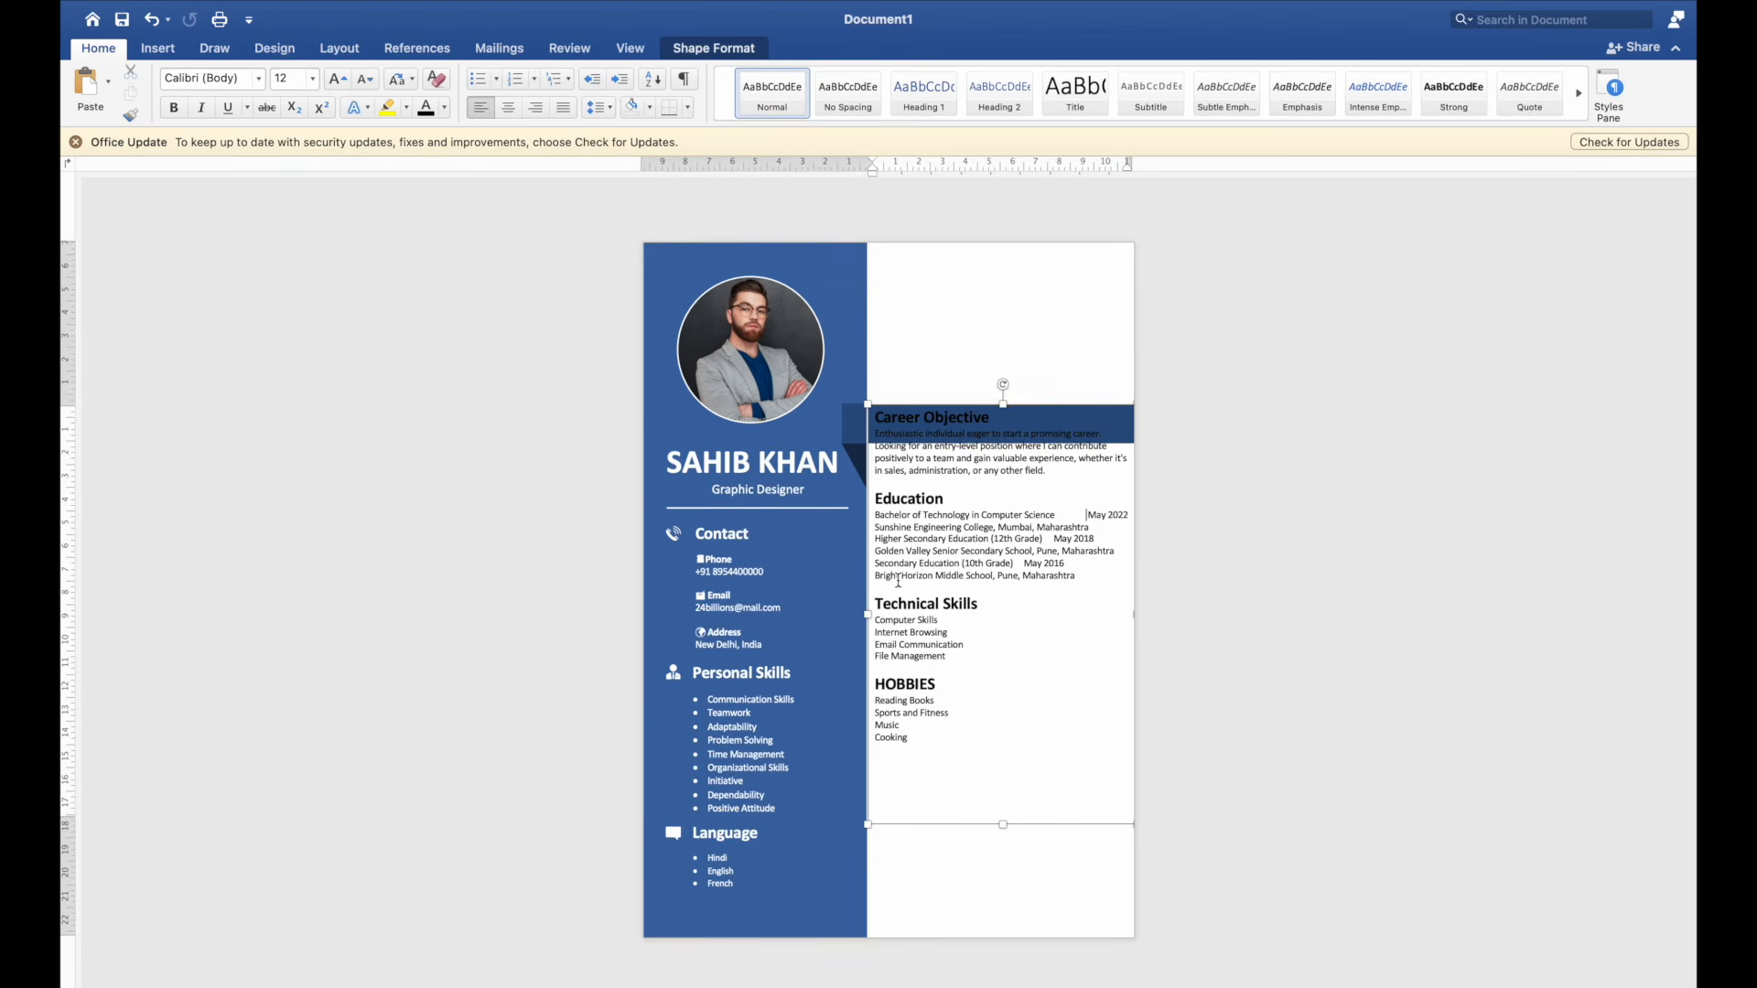
scroll(897, 581, up, 3)
click(835, 558)
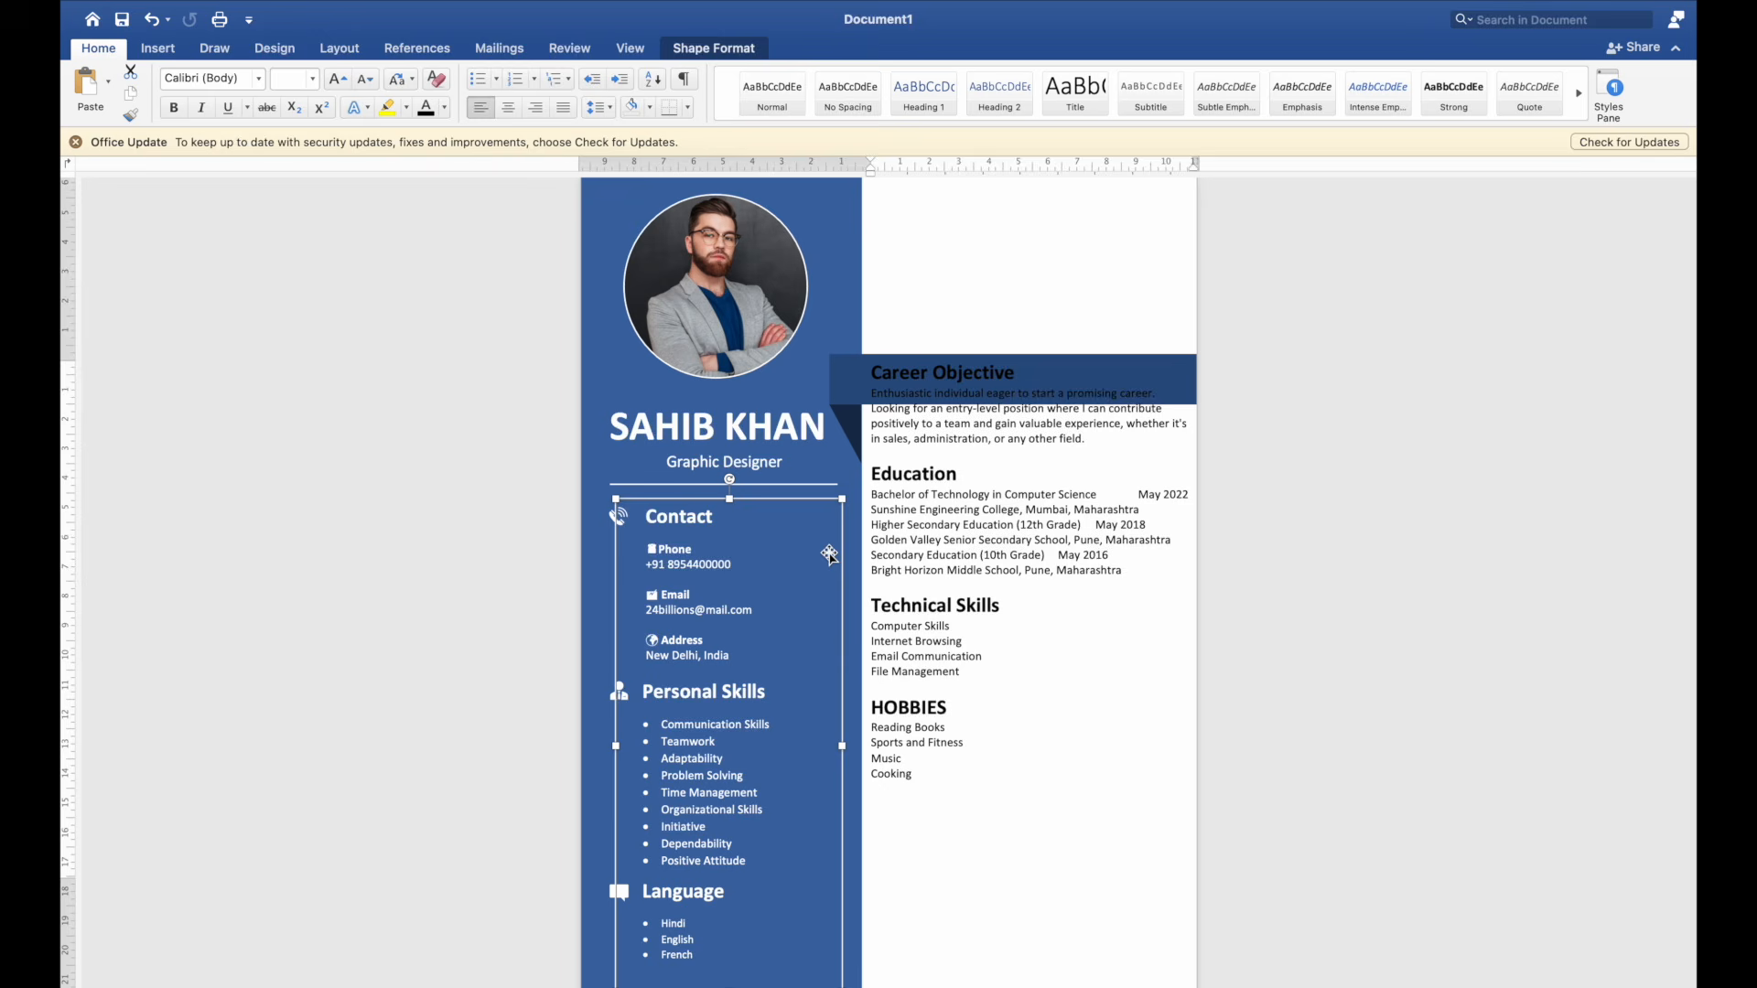
click(836, 327)
drag(861, 592, 846, 592)
Step: Move the ribbon banner group left to meet the sidebar's new edge and raise it above the career objective paragraph
click(839, 383)
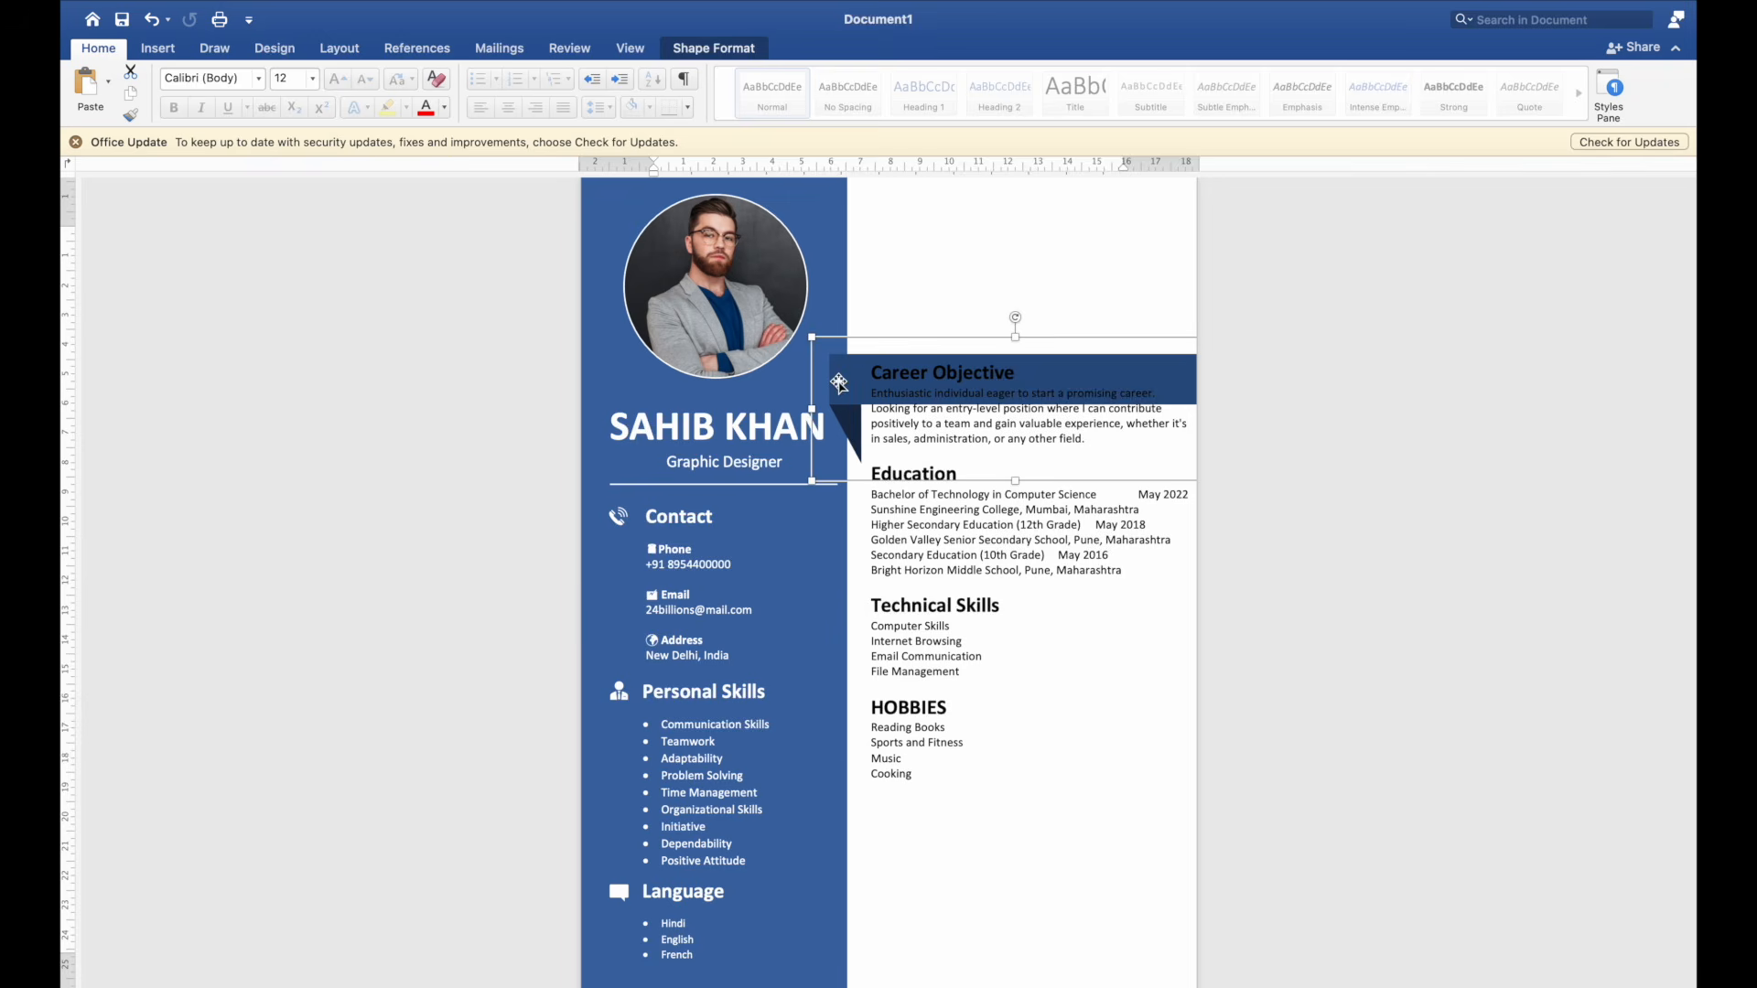
key(Left)
key(Left)
key(Left)
key(Left)
key(Left)
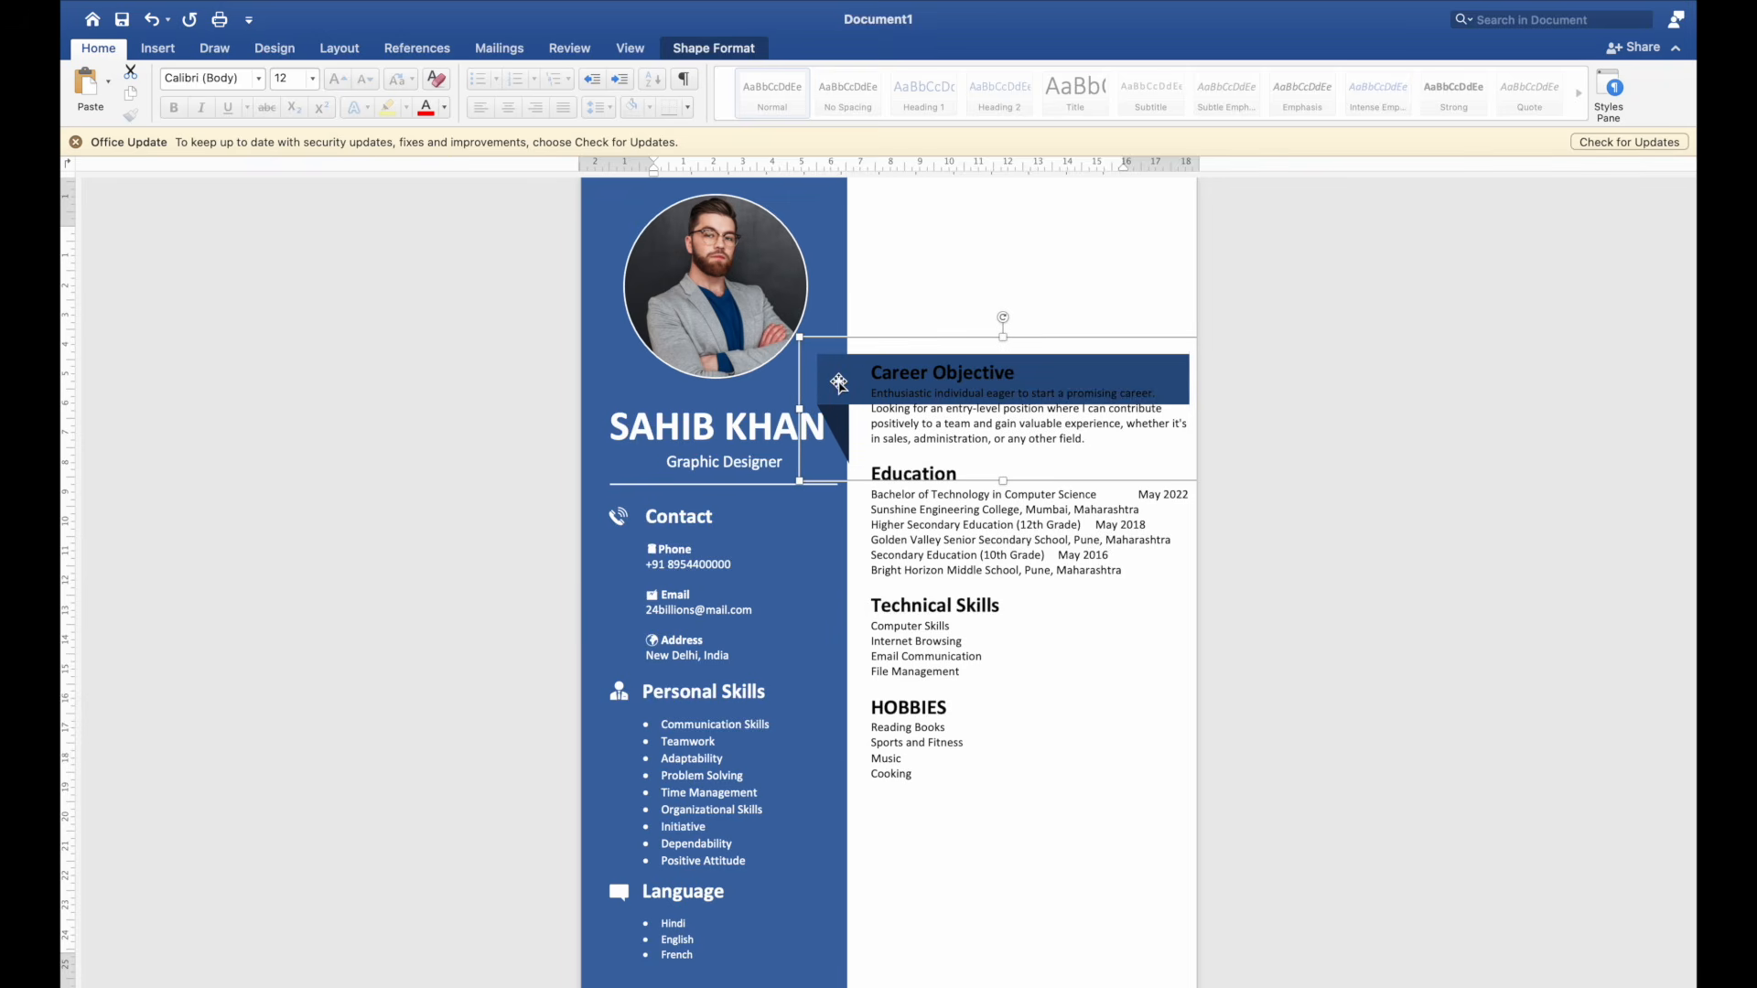
key(Left)
key(Left)
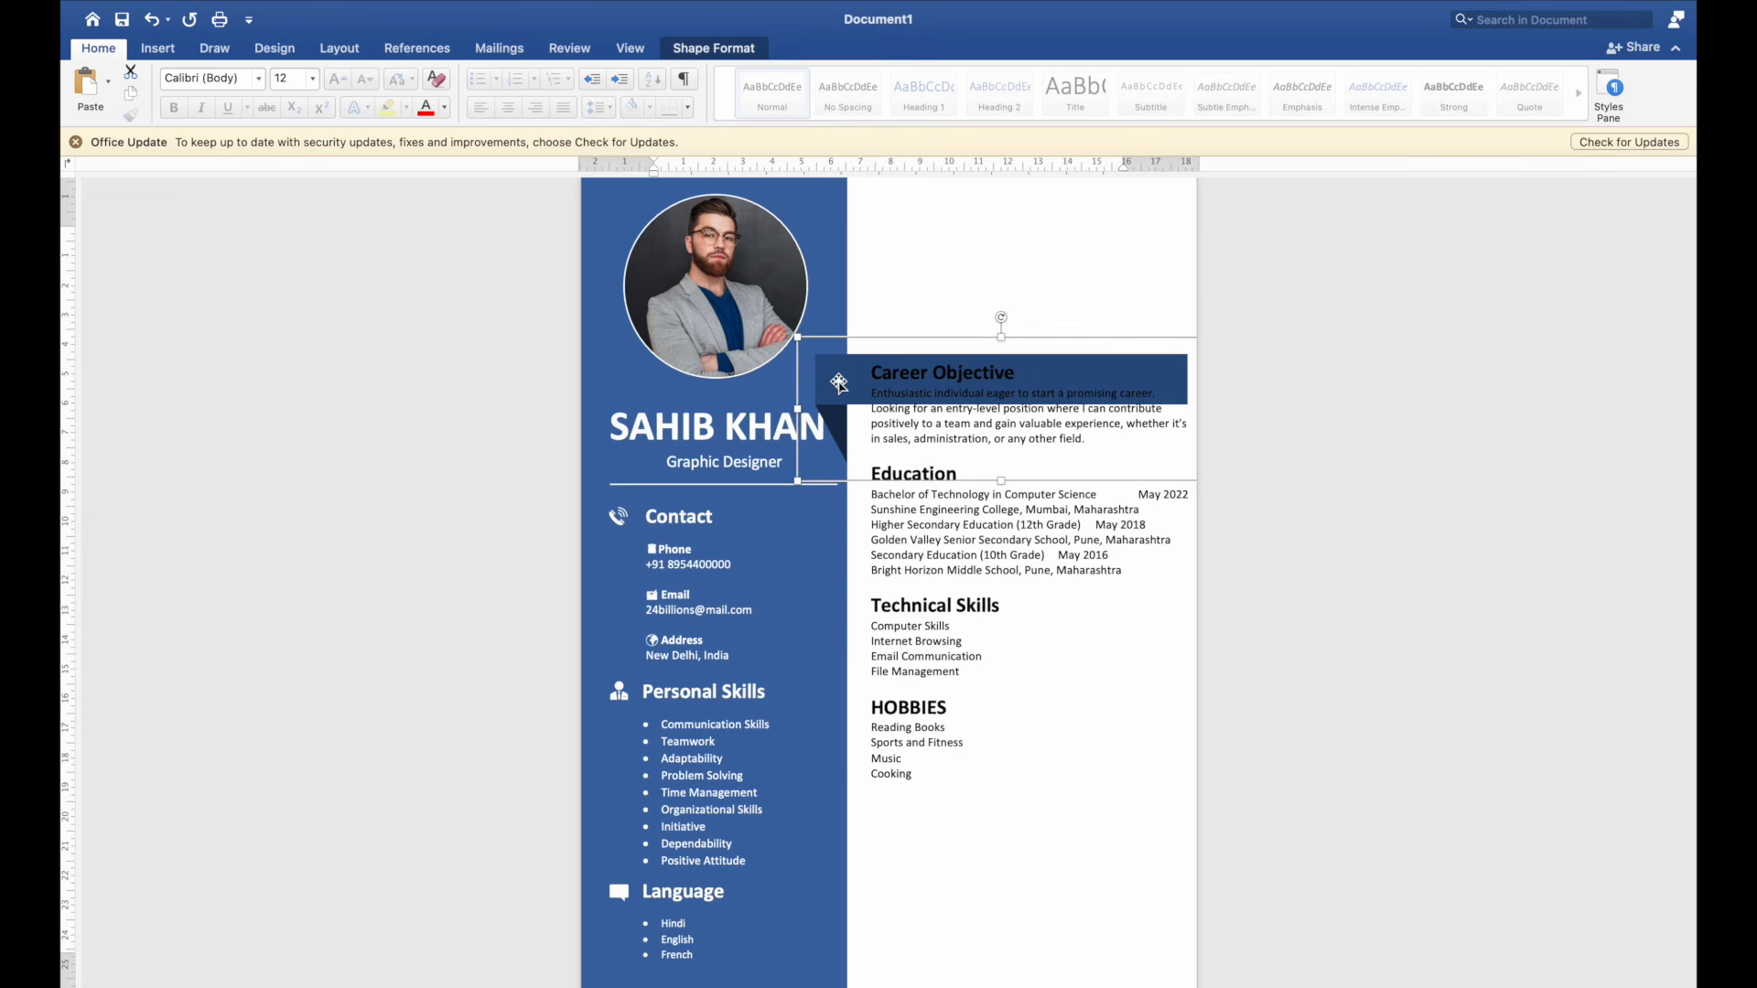
key(Up)
key(Up)
key(Up)
key(Up)
key(Up)
key(Up)
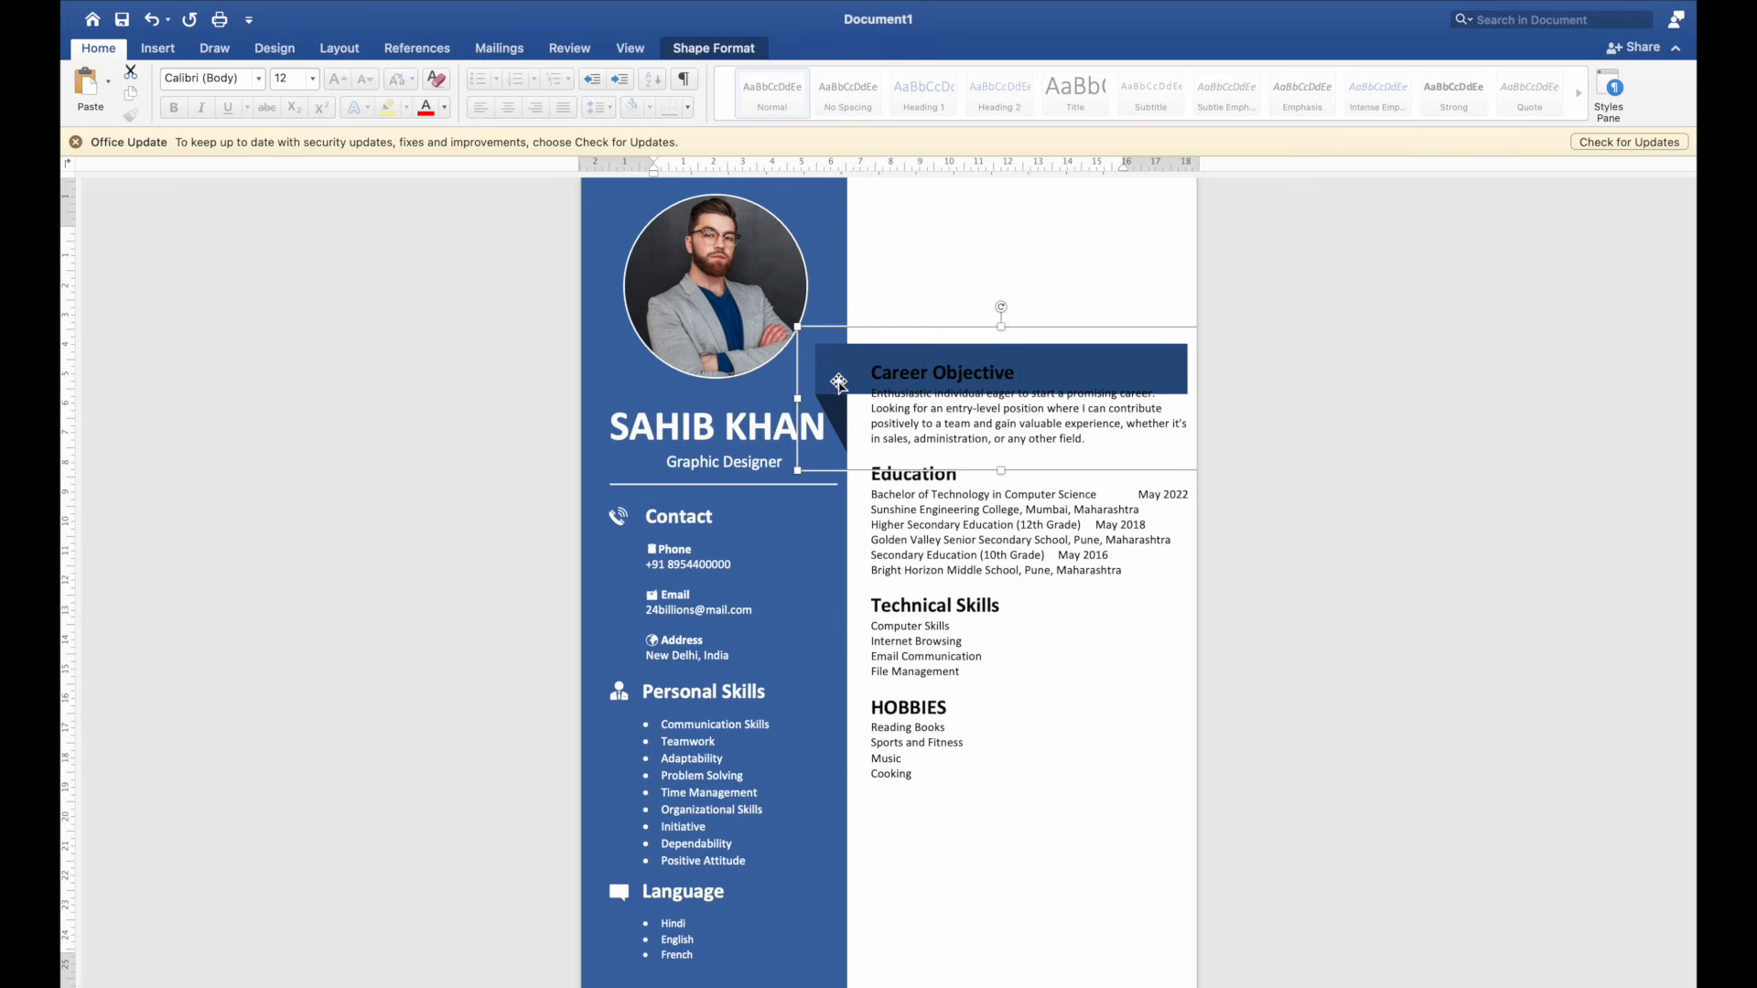
key(Up)
key(Up)
key(Up)
key(Up)
key(Up)
key(Up)
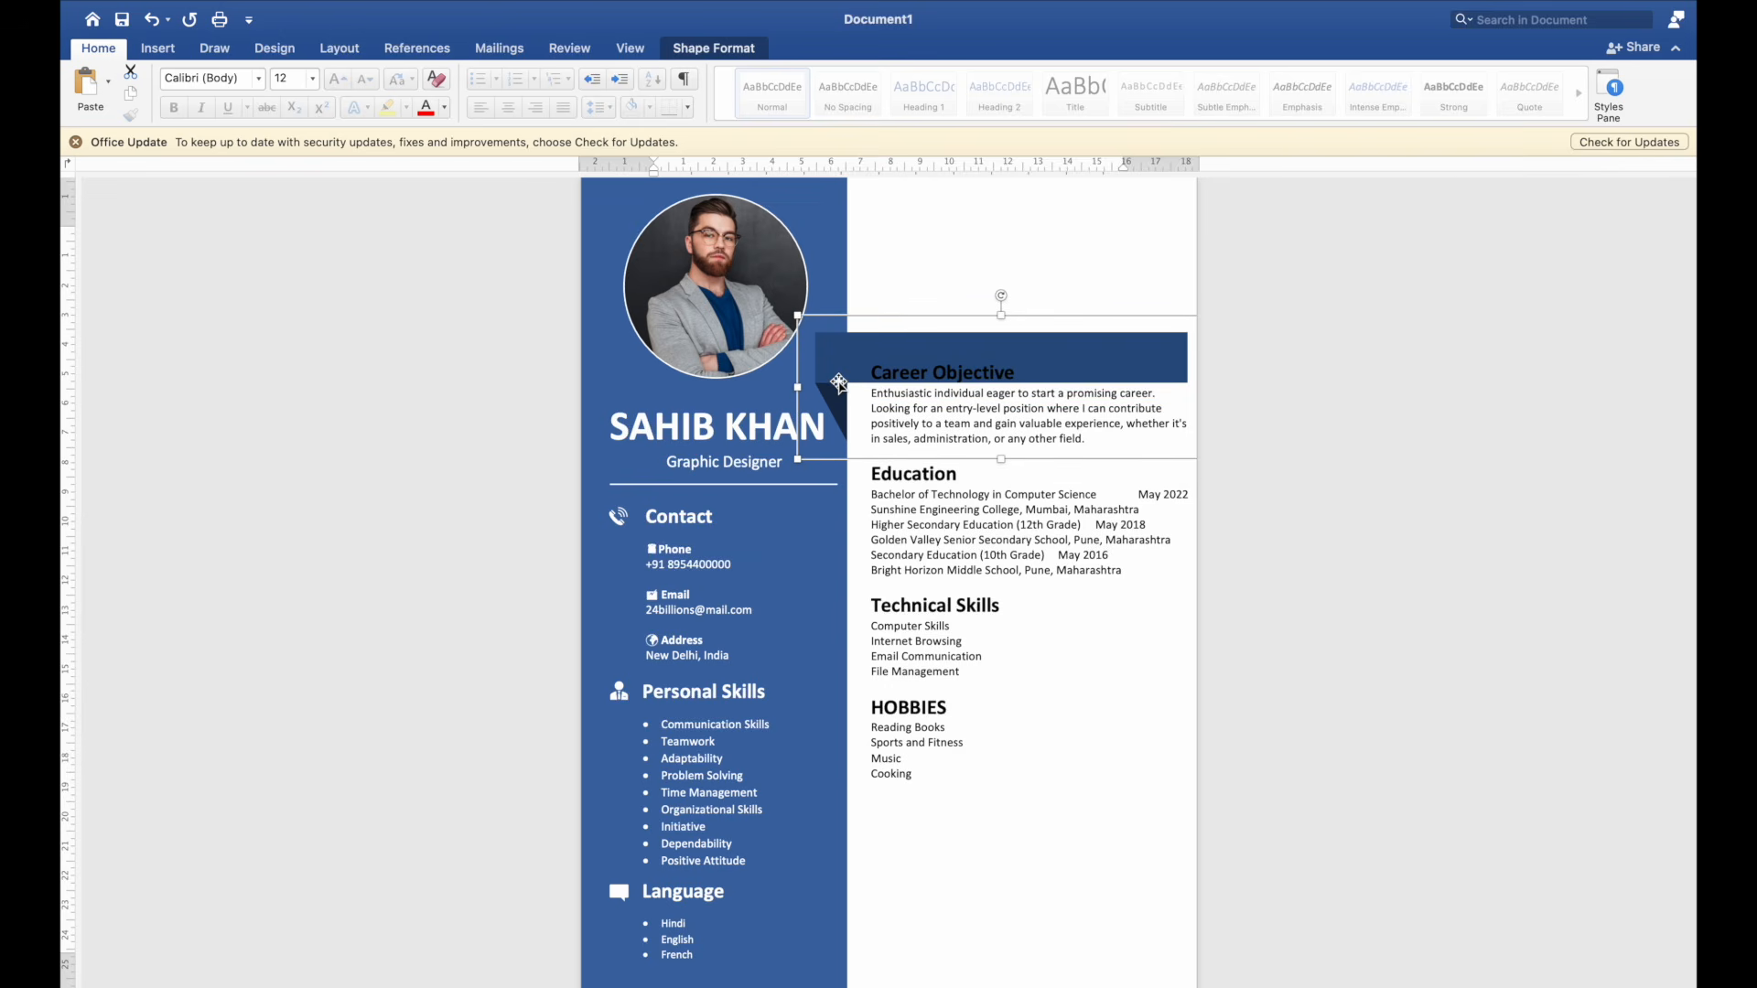
key(Up)
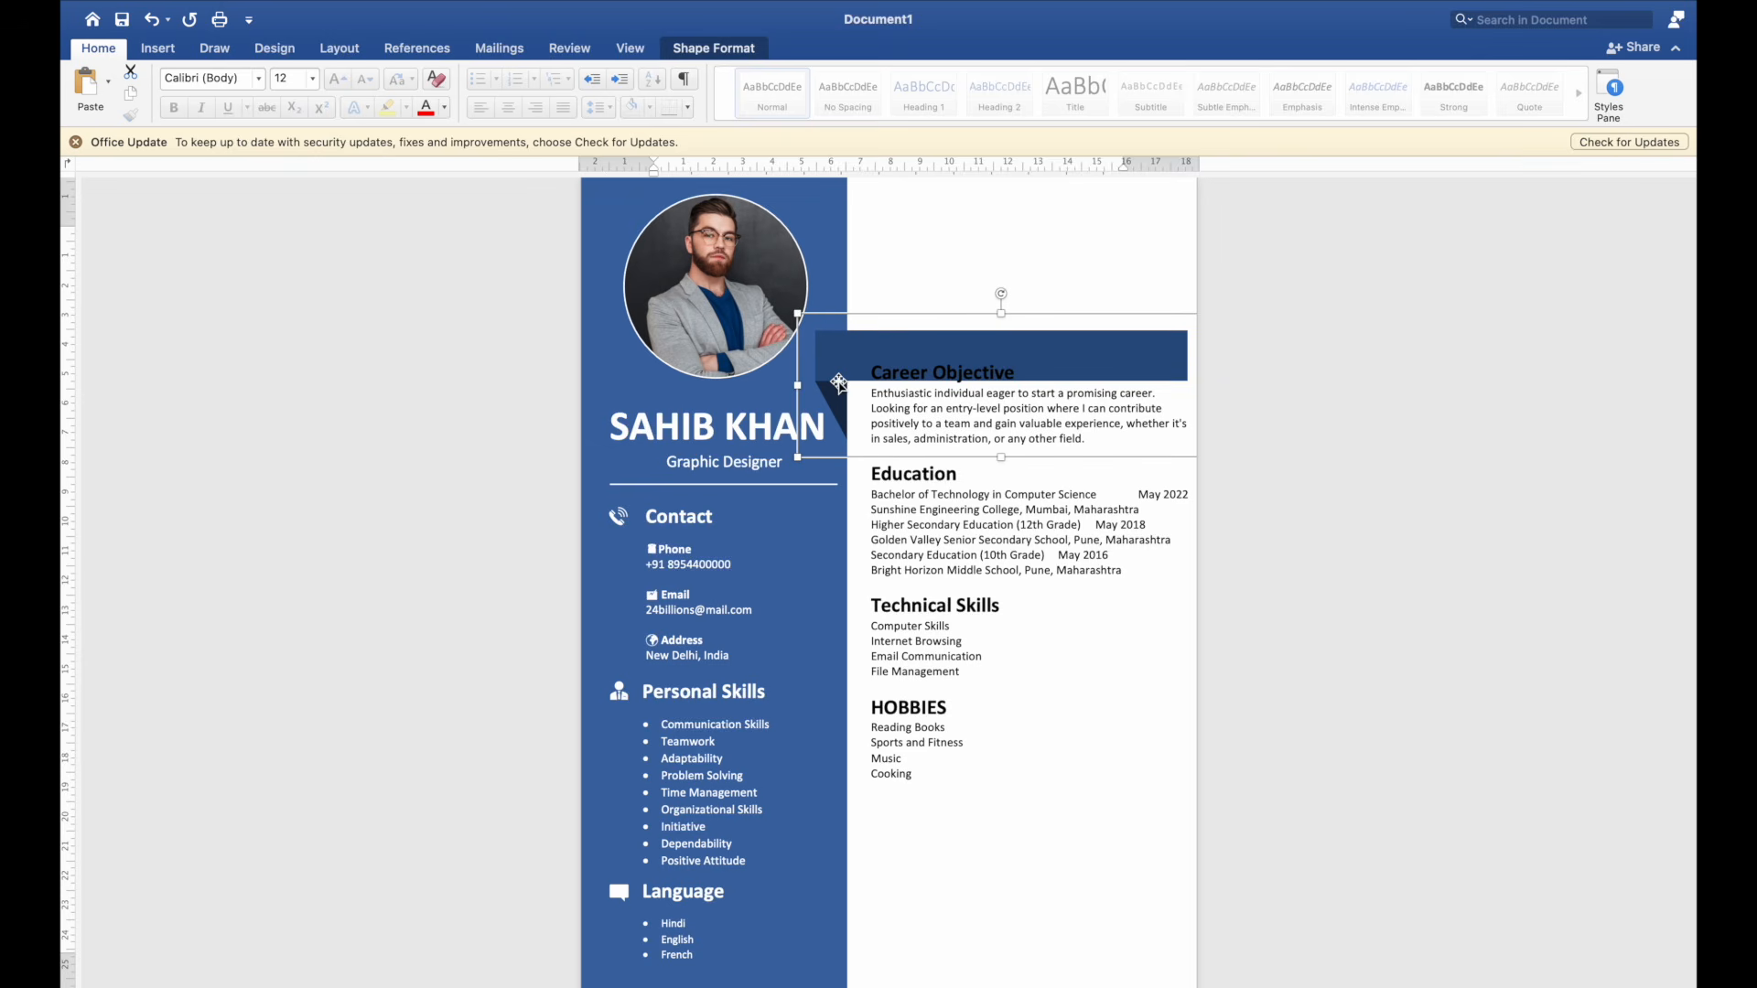
Step: Shift the text box toward the sidebar edge and add a blank line below the Career Objective heading
click(955, 549)
drag(955, 549, 950, 550)
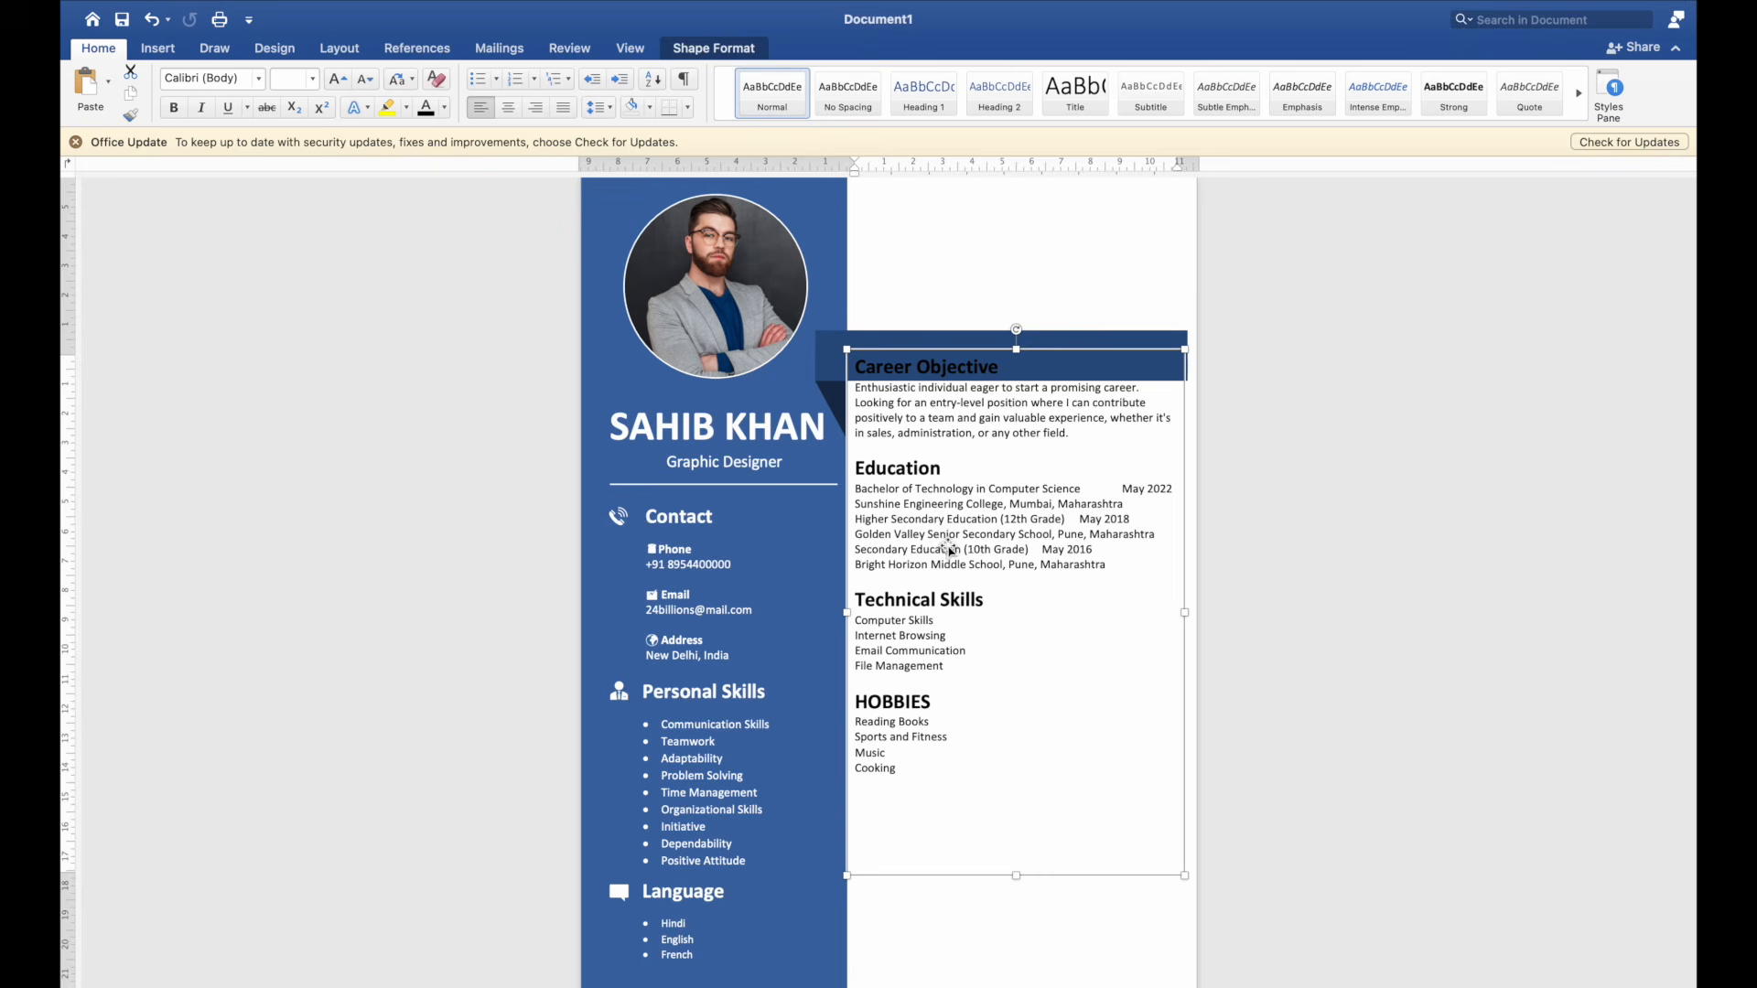
click(964, 465)
key(Return)
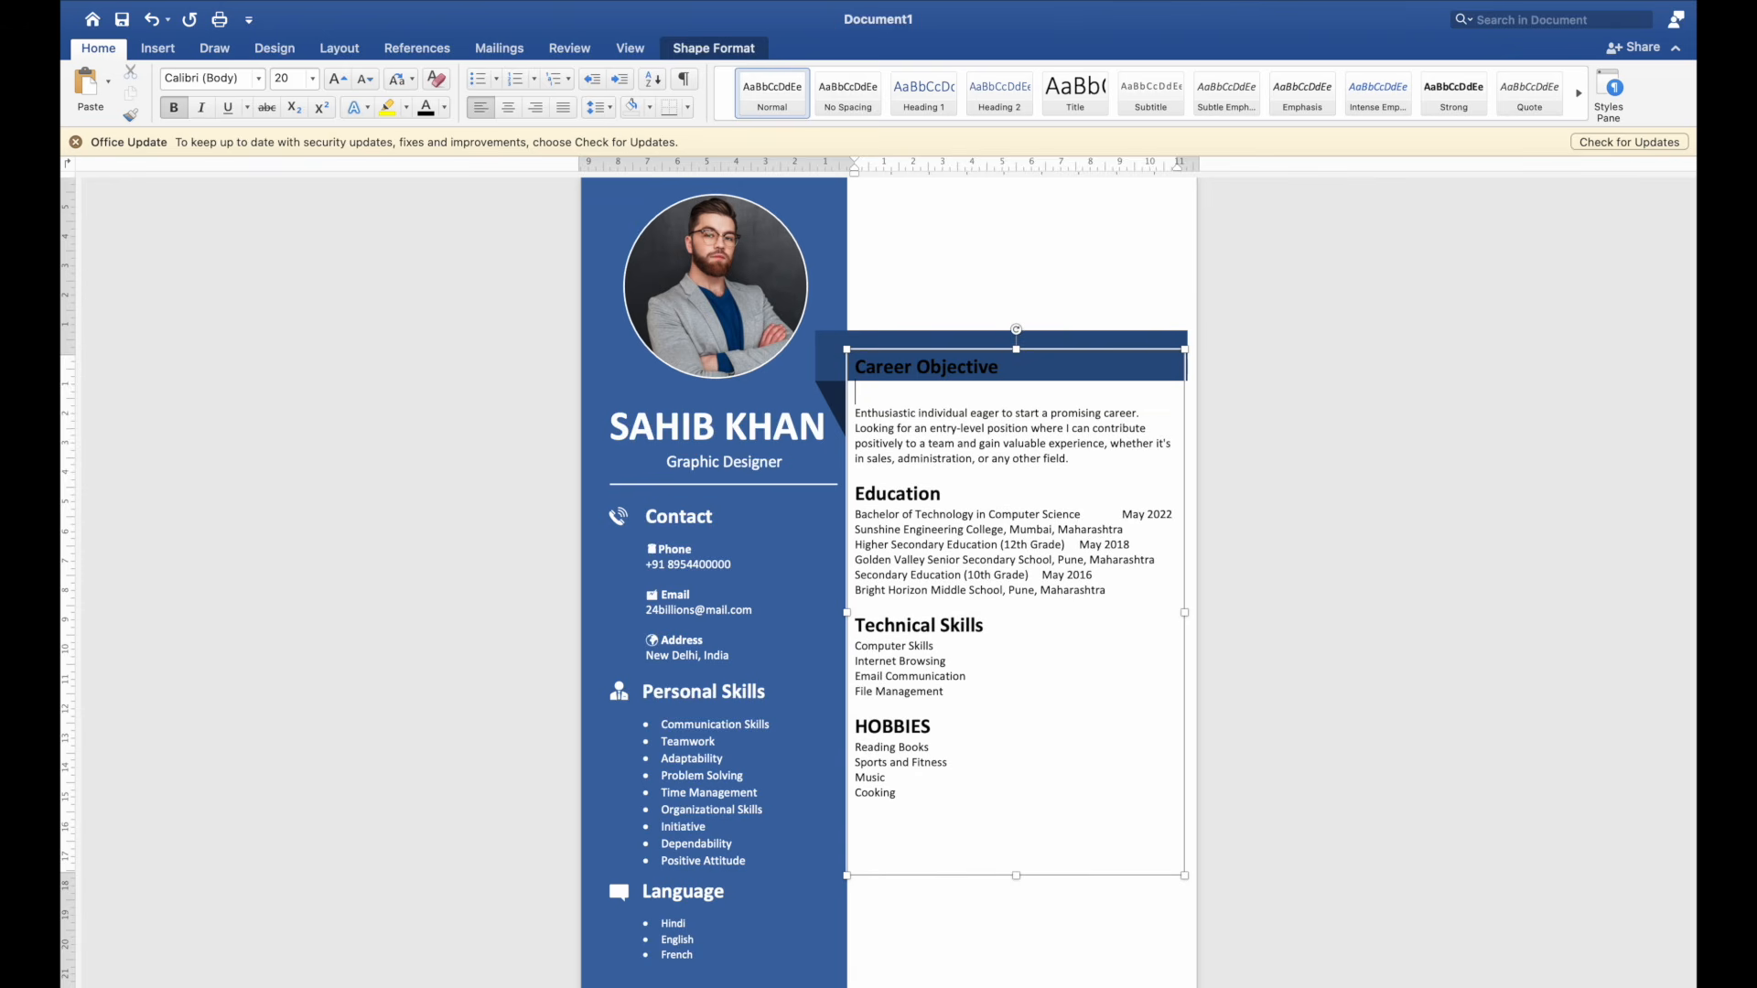
Step: Nudge the text box up until the Career Objective heading is vertically centred on the banner
click(1408, 394)
click(1090, 497)
key(Up)
key(Up)
key(Up)
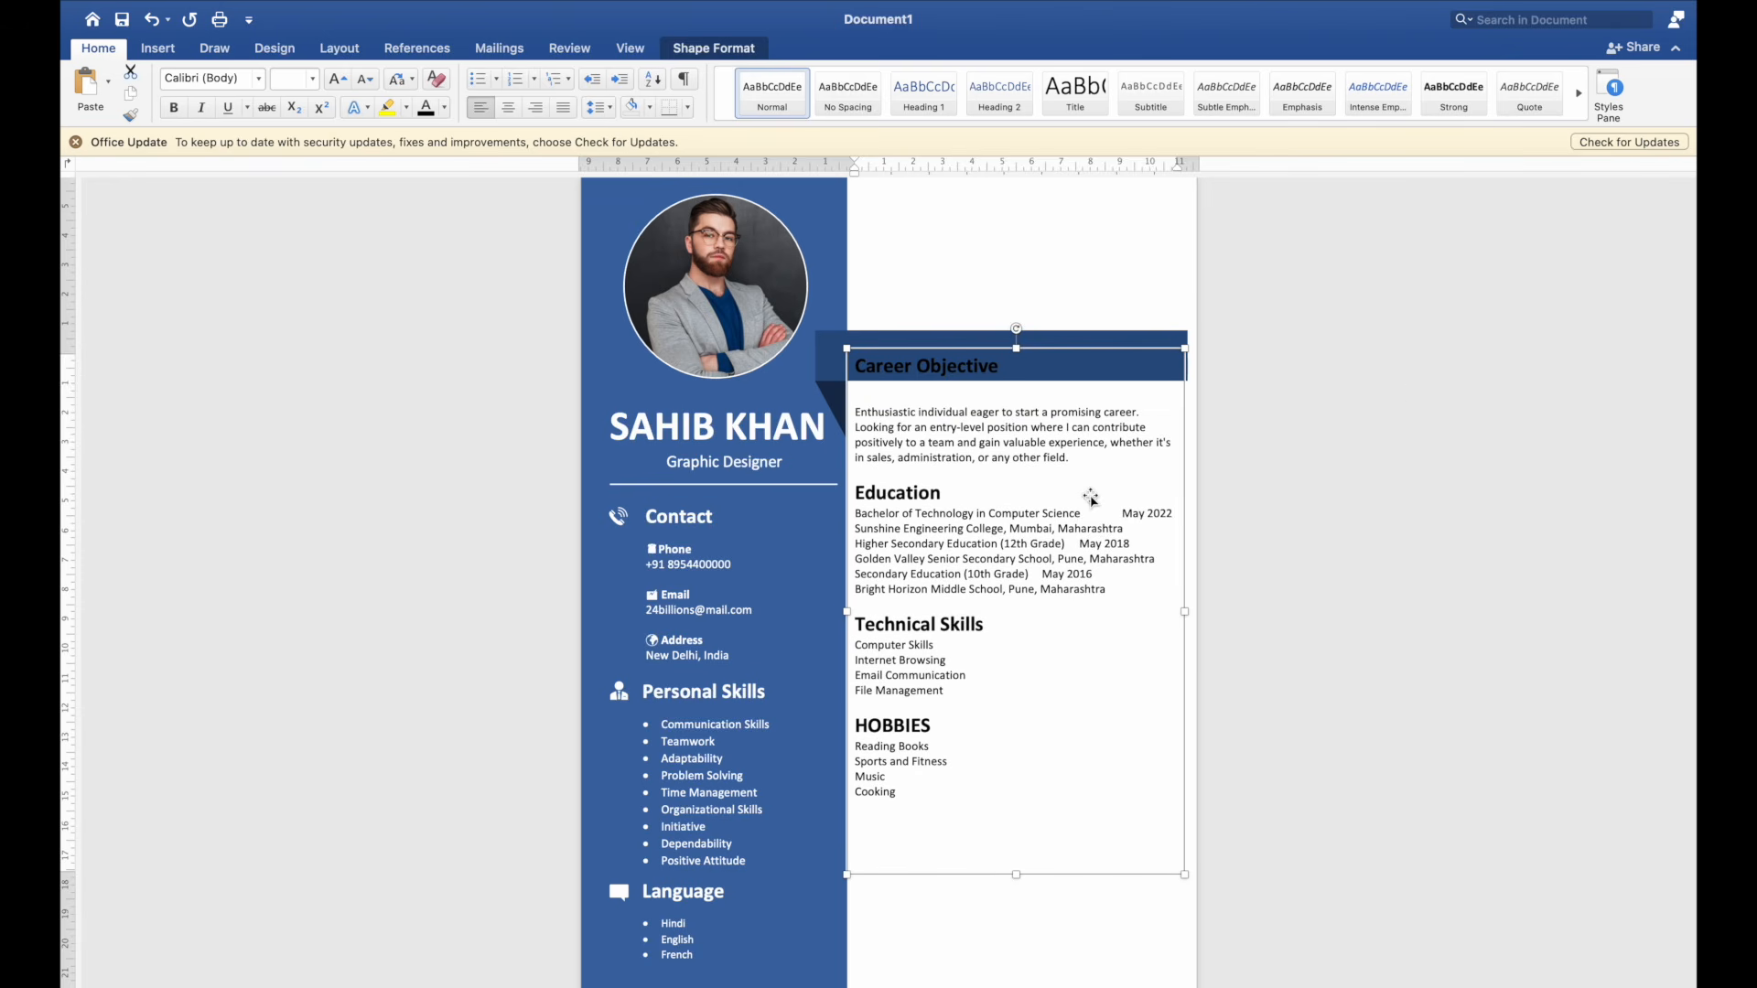
key(Up)
key(Up)
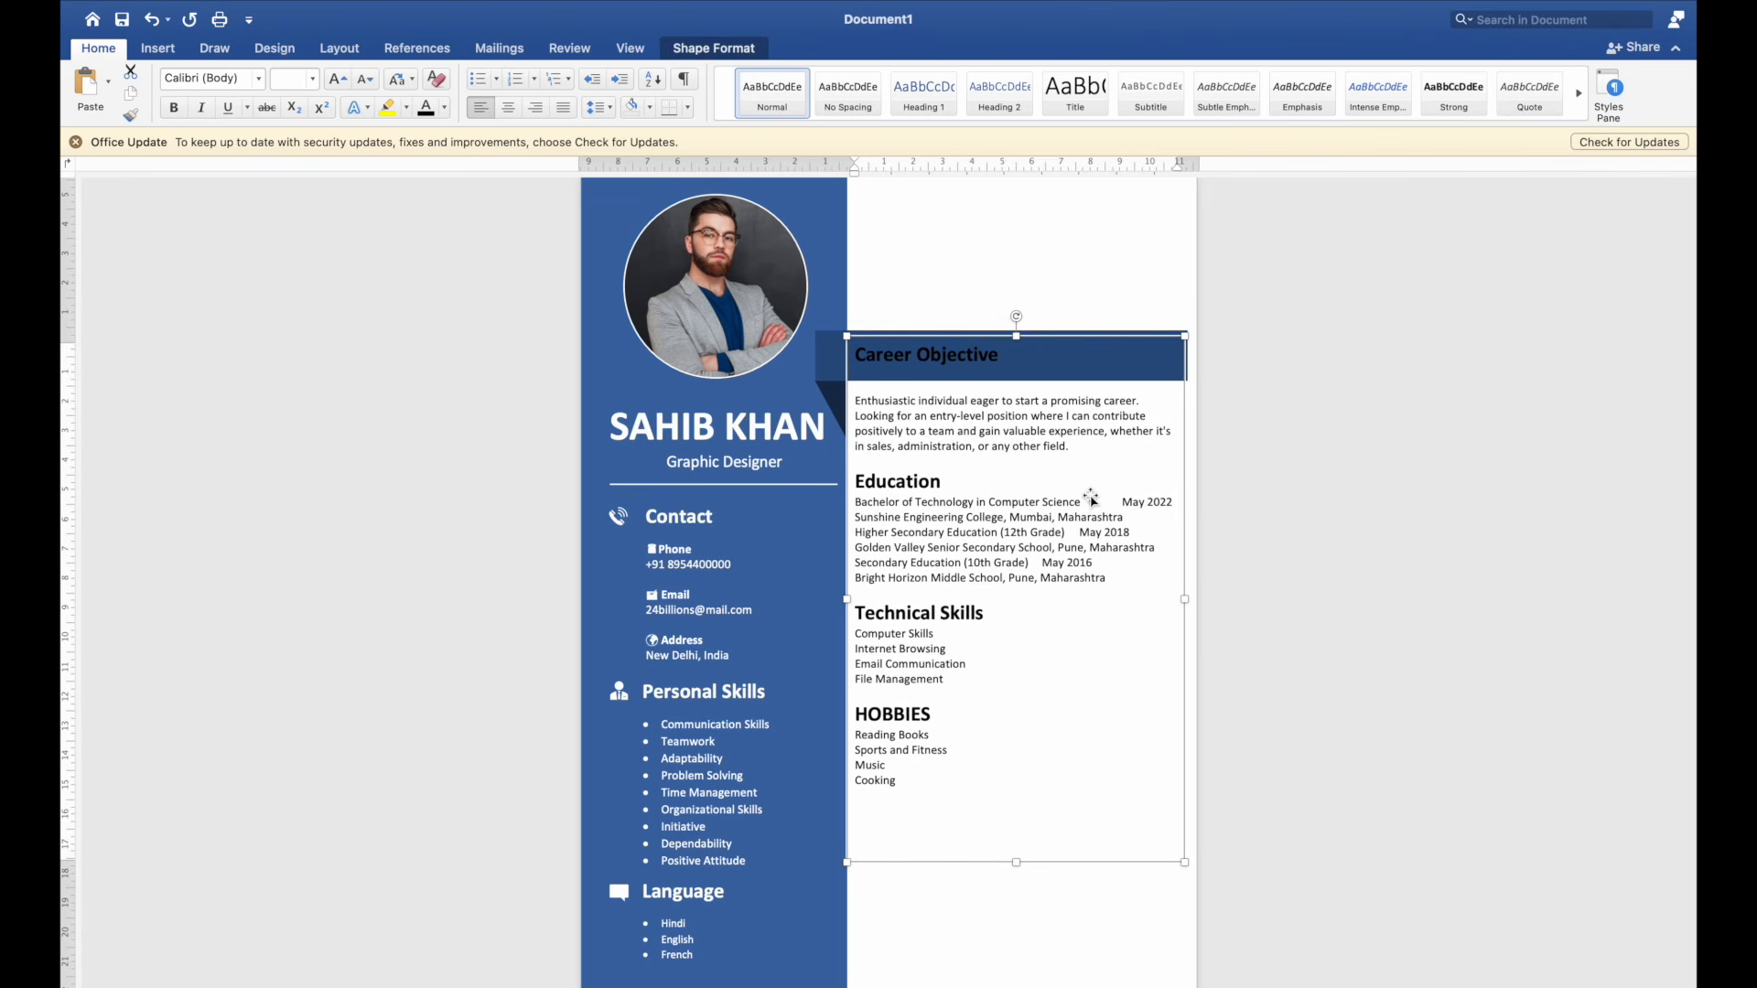
Step: Add a blank line below the Education, Technical Skills and Hobbies headings and extend the text box down to fit
key(Return)
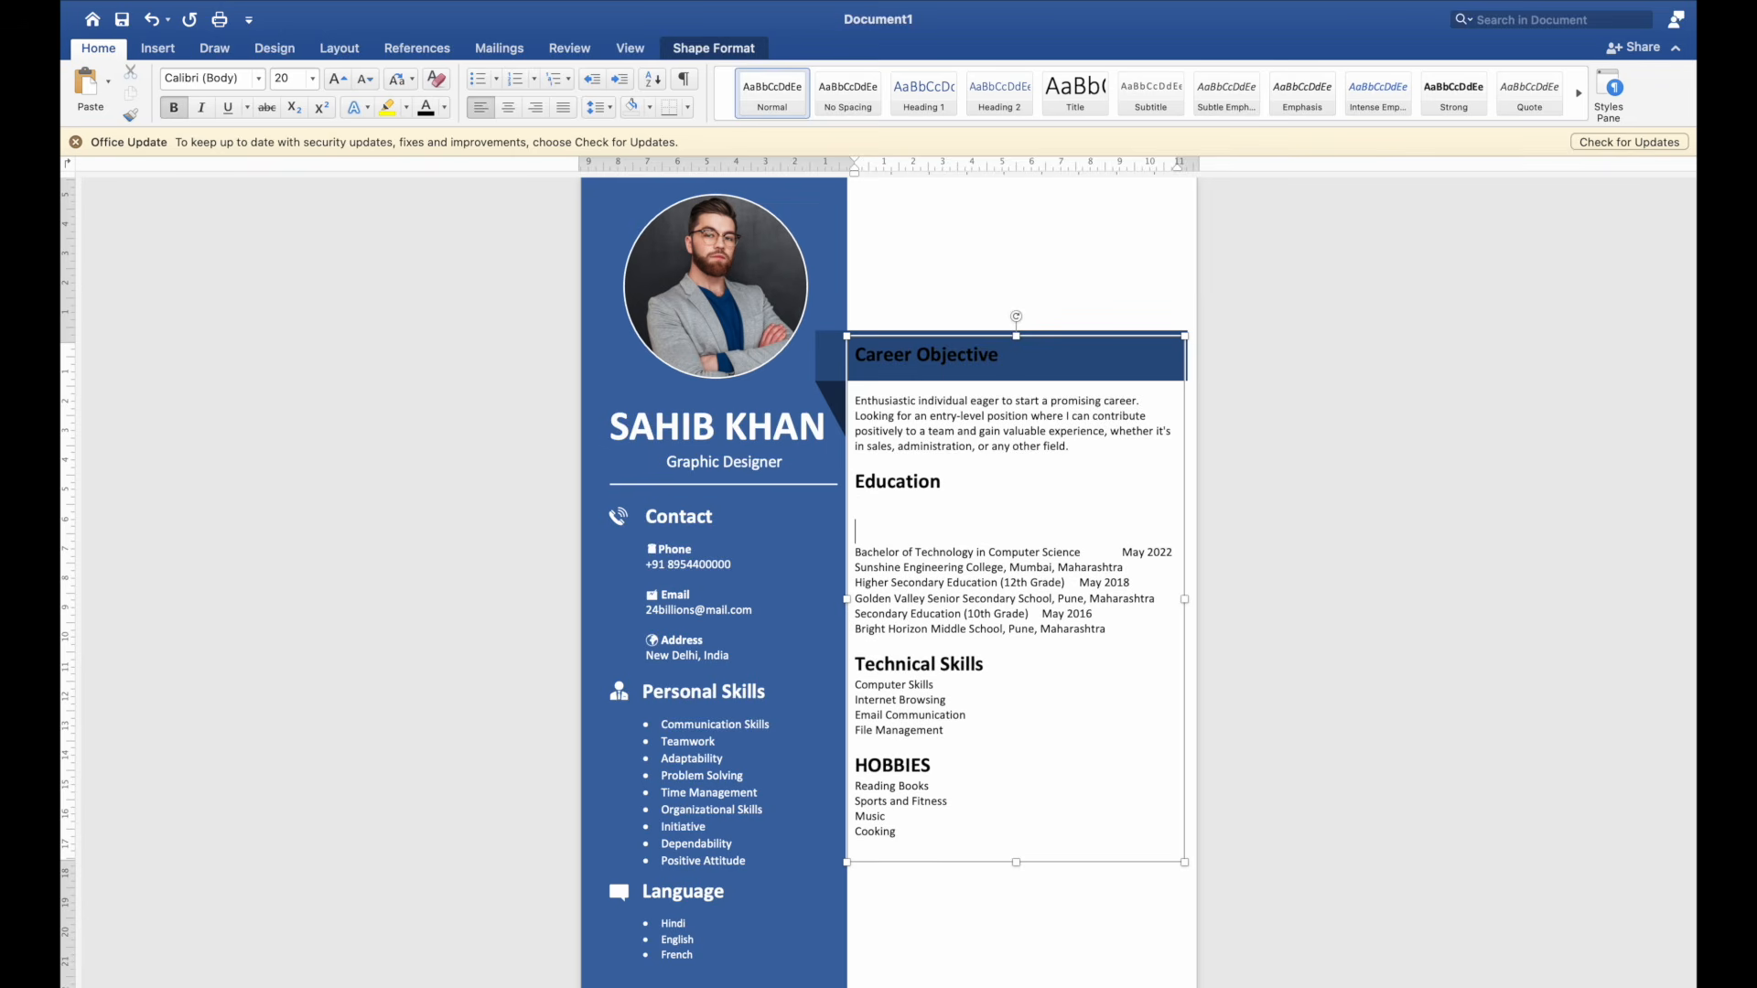
key(BackSpace)
click(994, 638)
key(Return)
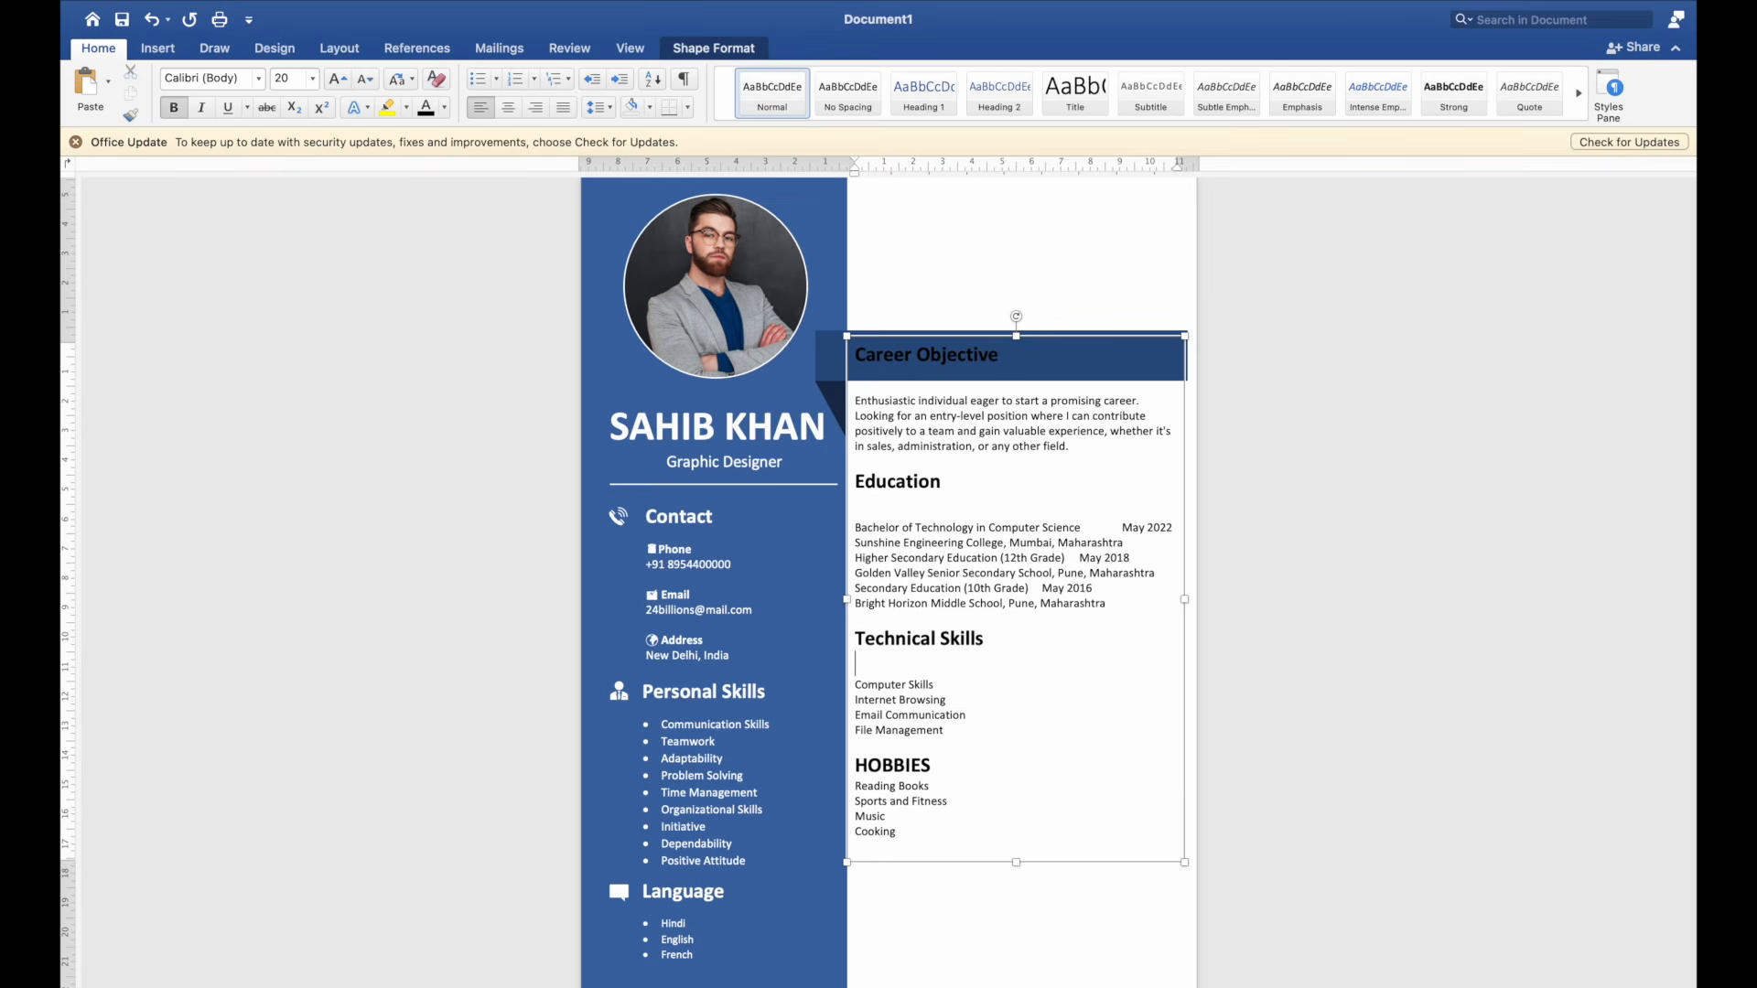
click(962, 765)
key(Return)
drag(1019, 865, 1018, 916)
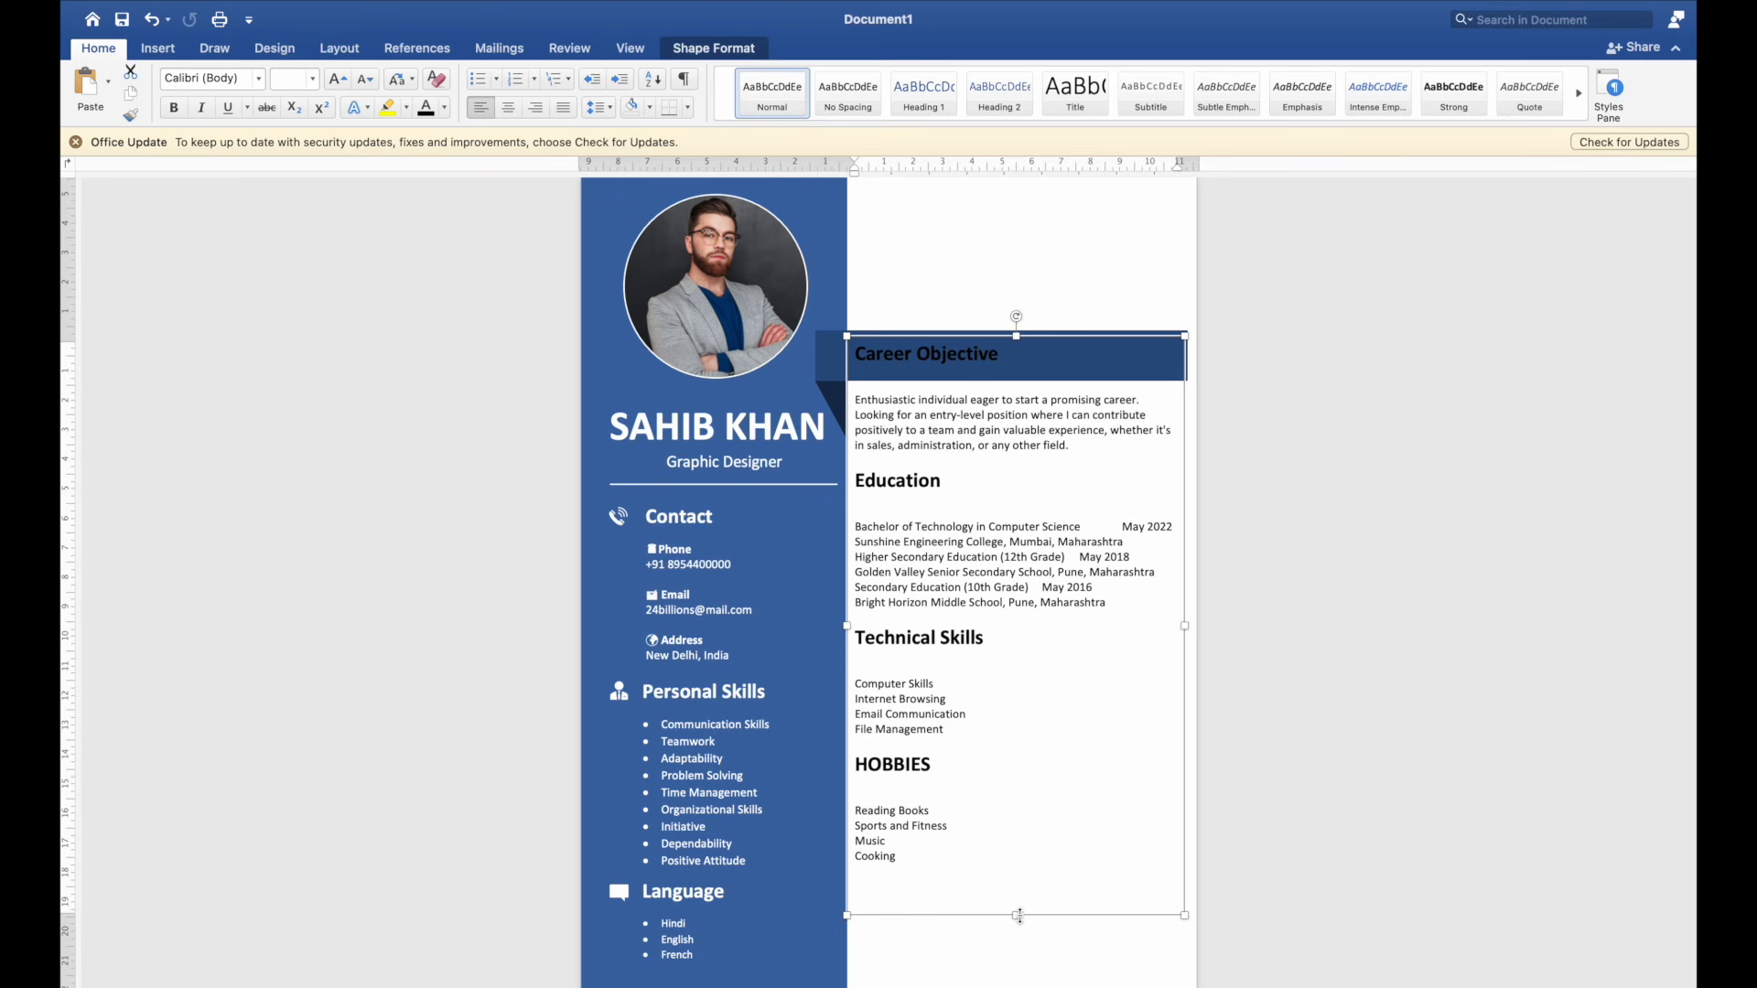
drag(1187, 627, 1185, 627)
click(1310, 507)
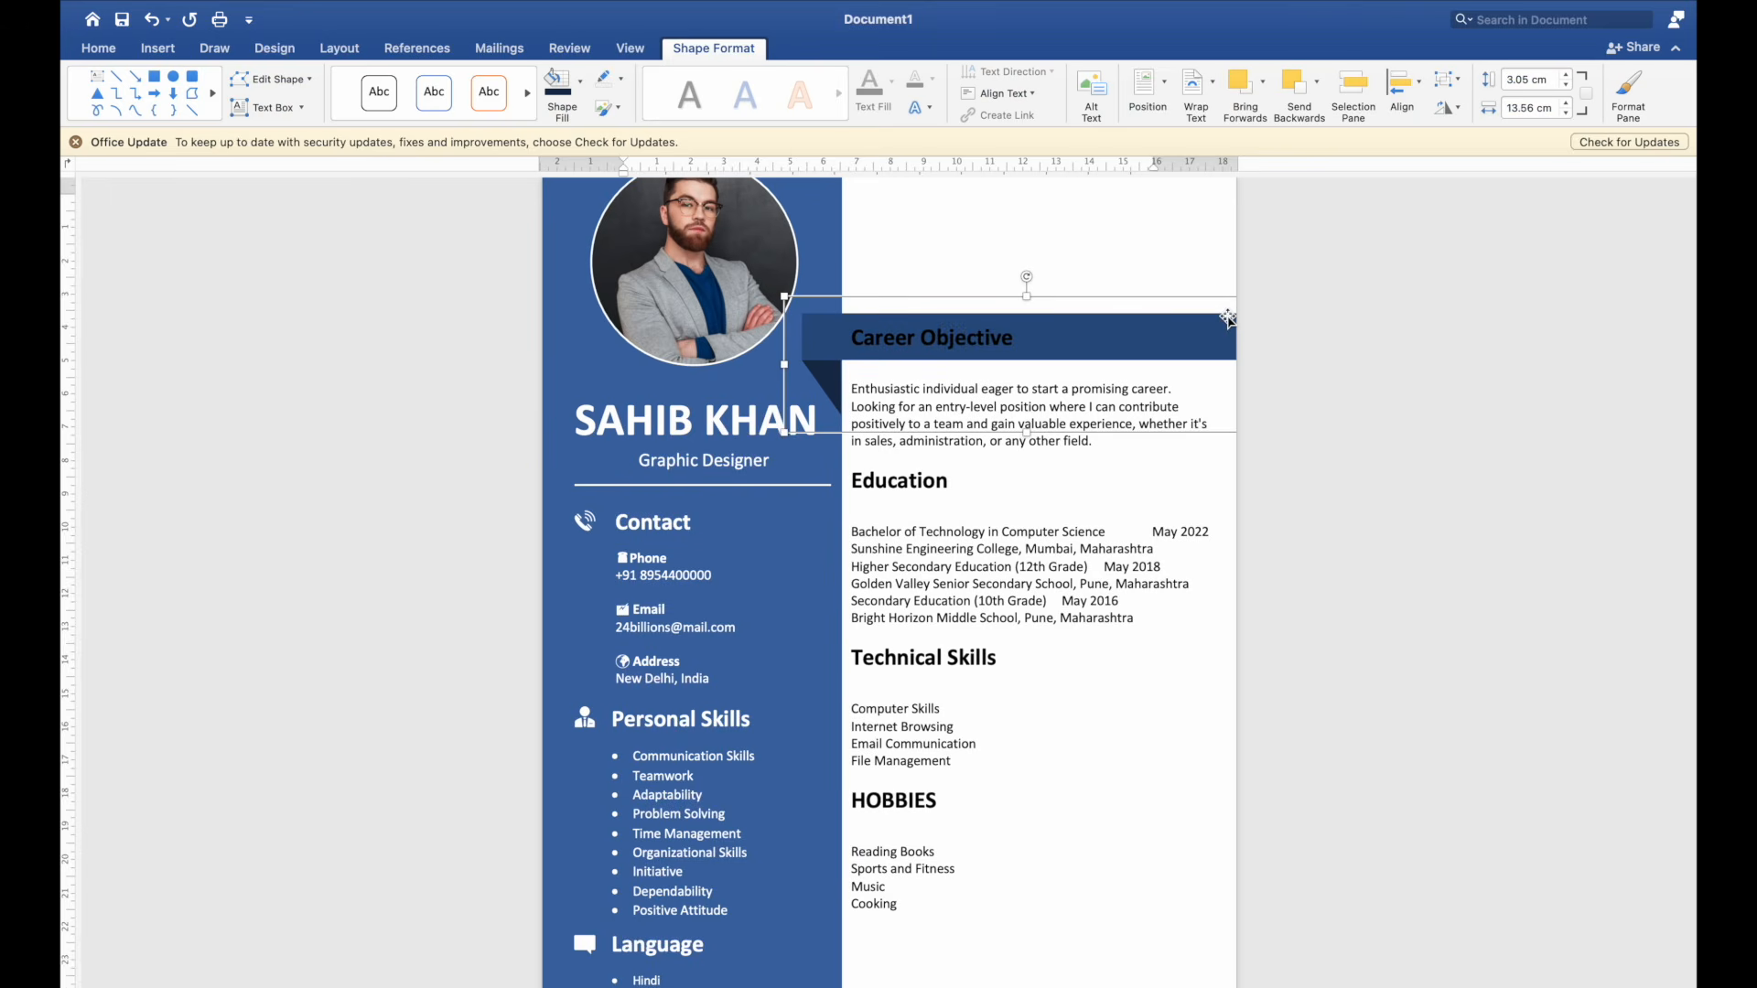
Step: Create three copies of the ribbon banner group and spread them down the white column
drag(1068, 359, 1044, 704)
key(super+v)
key(super+v)
click(1041, 549)
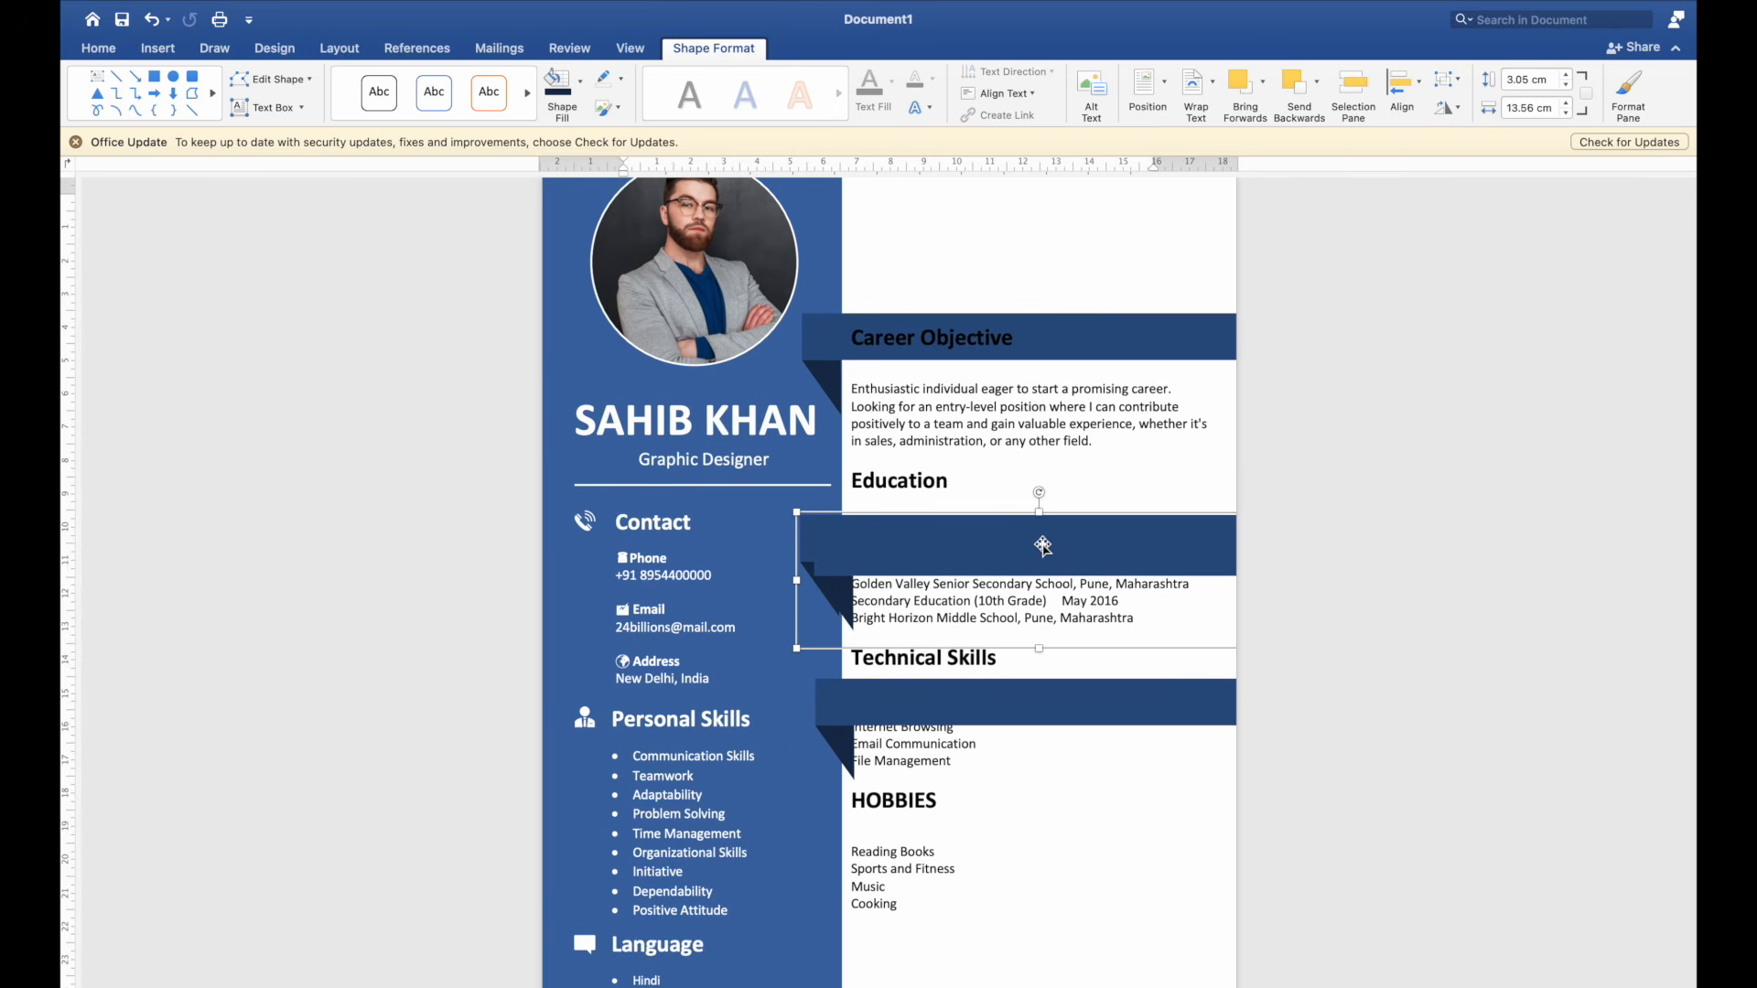
drag(953, 542, 955, 574)
Step: Align the three copied banner groups to the left of one another
shift+click(937, 518)
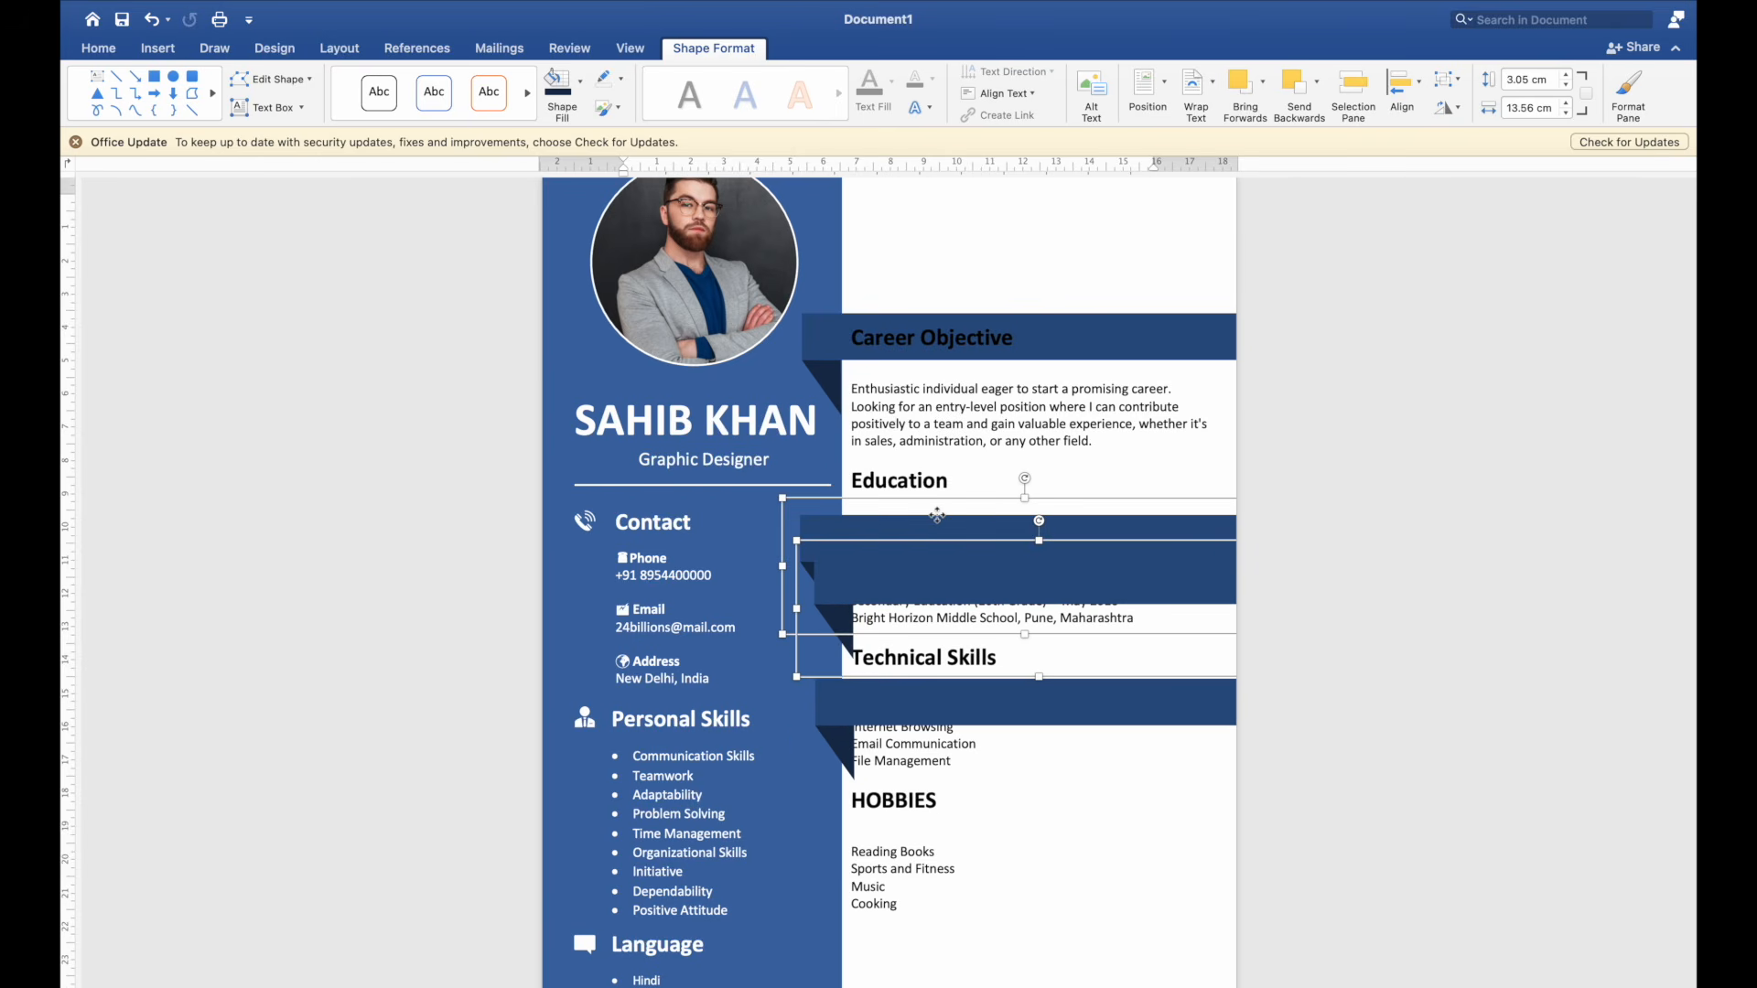
shift+click(964, 702)
click(1402, 84)
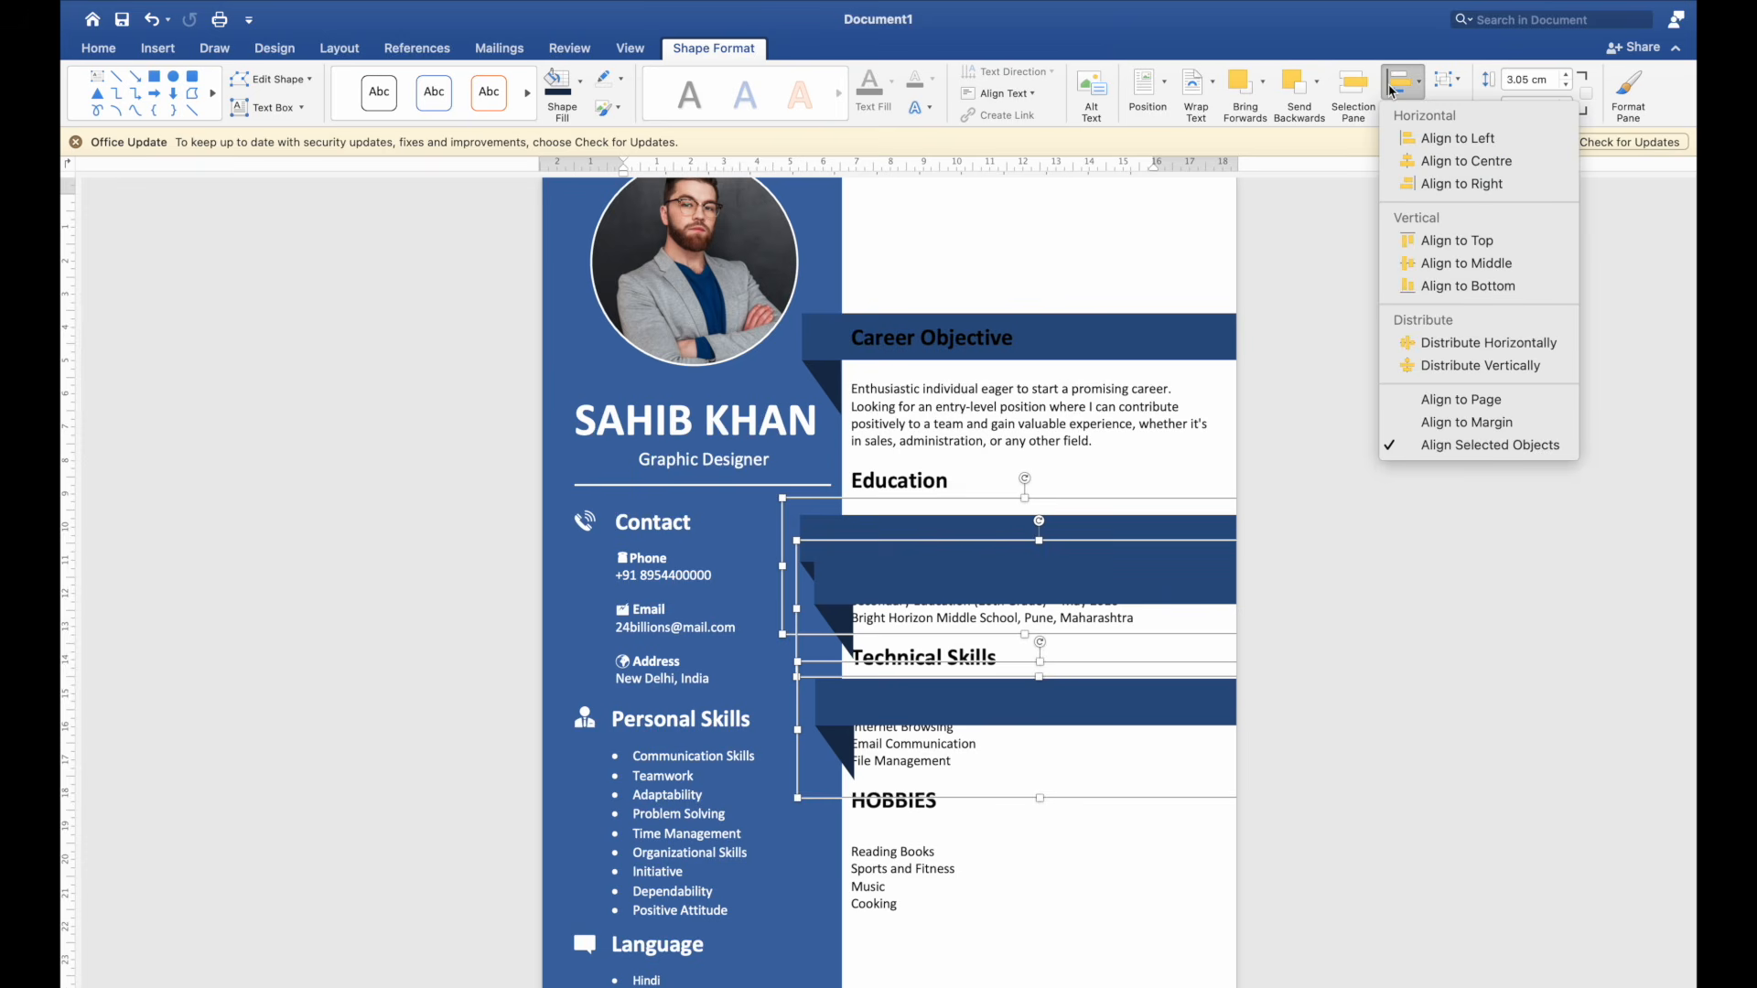
click(1469, 139)
click(1294, 690)
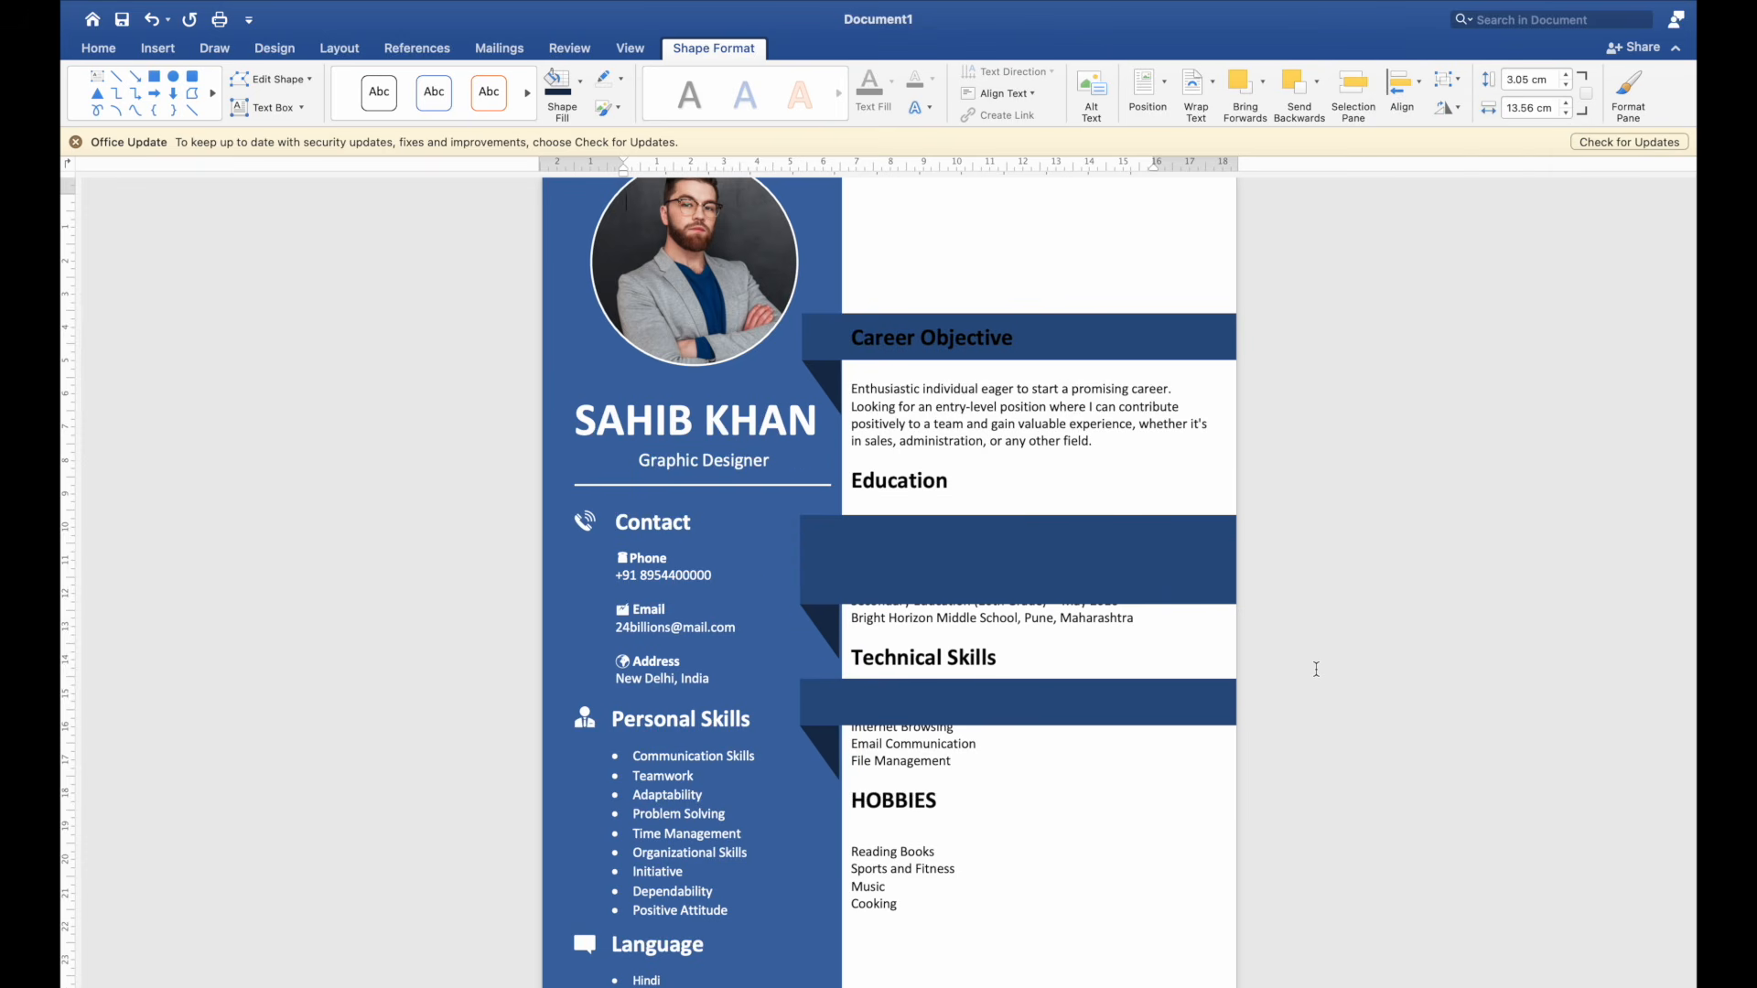
Step: Move the lowest copied banner down over the Hobbies heading
click(1096, 708)
key(Down)
key(Down)
key(Down)
key(Down)
key(Down)
key(Down)
key(Down)
key(Down)
key(Down)
key(Down)
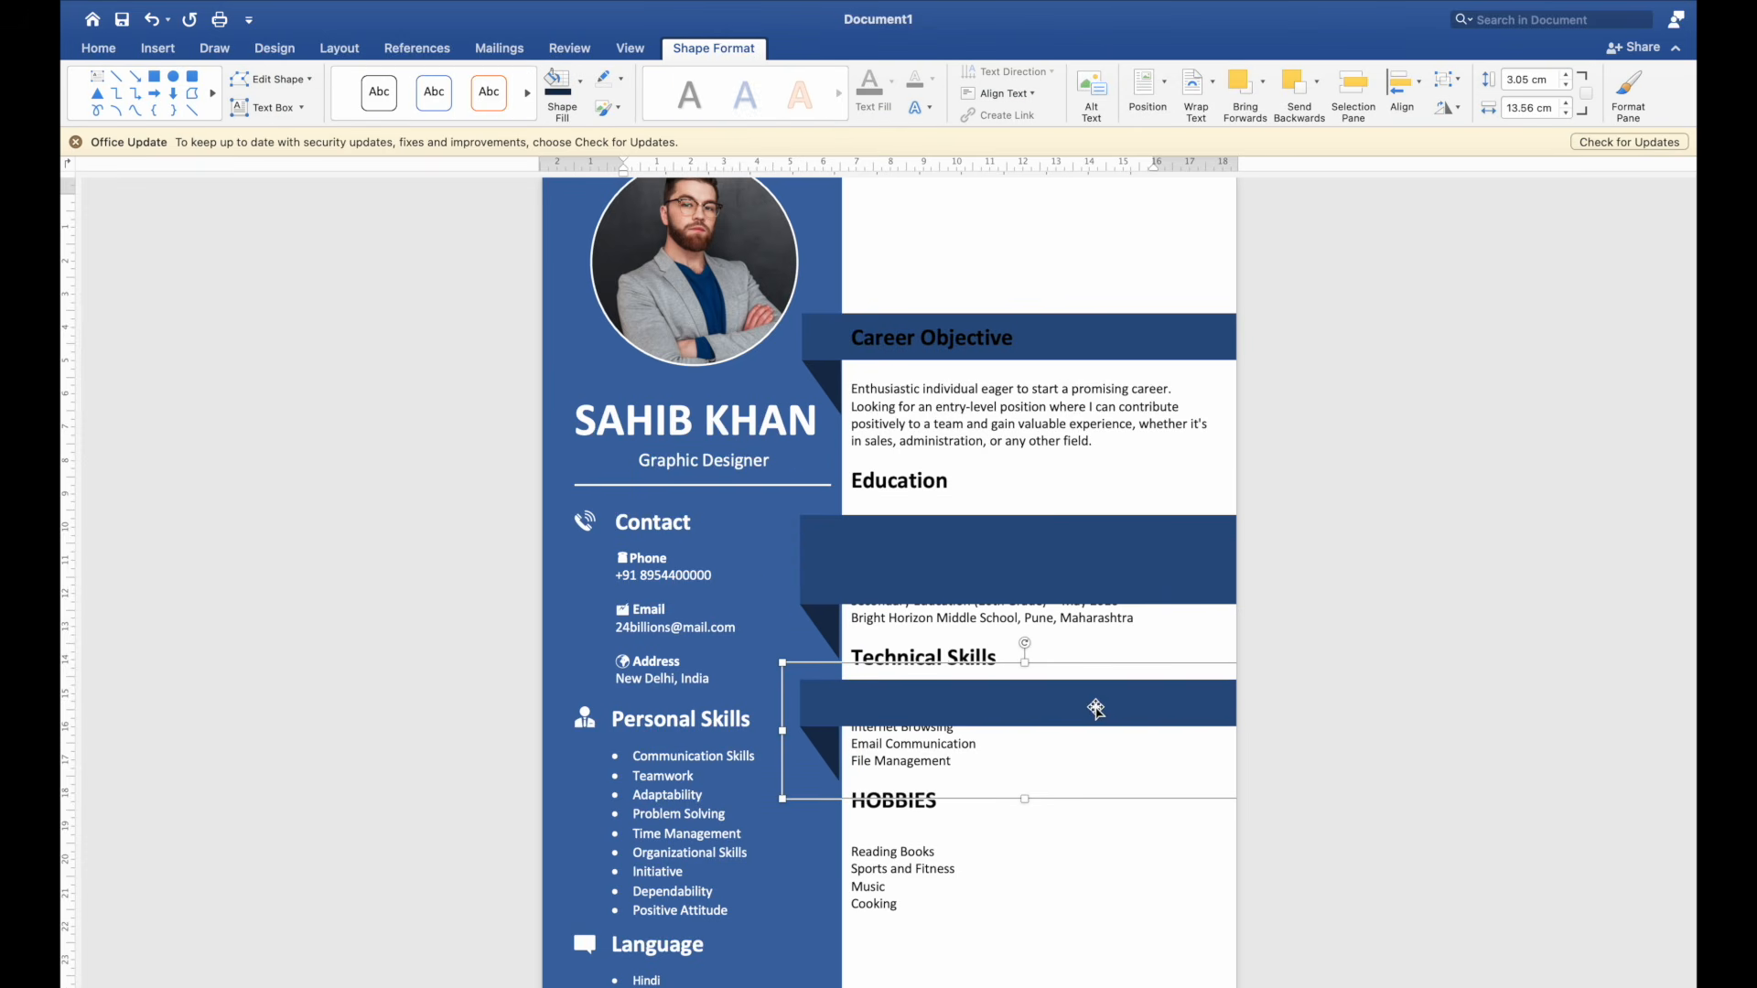
key(Down)
key(Down)
key(Down)
key(Down)
key(Down)
key(Down)
key(Down)
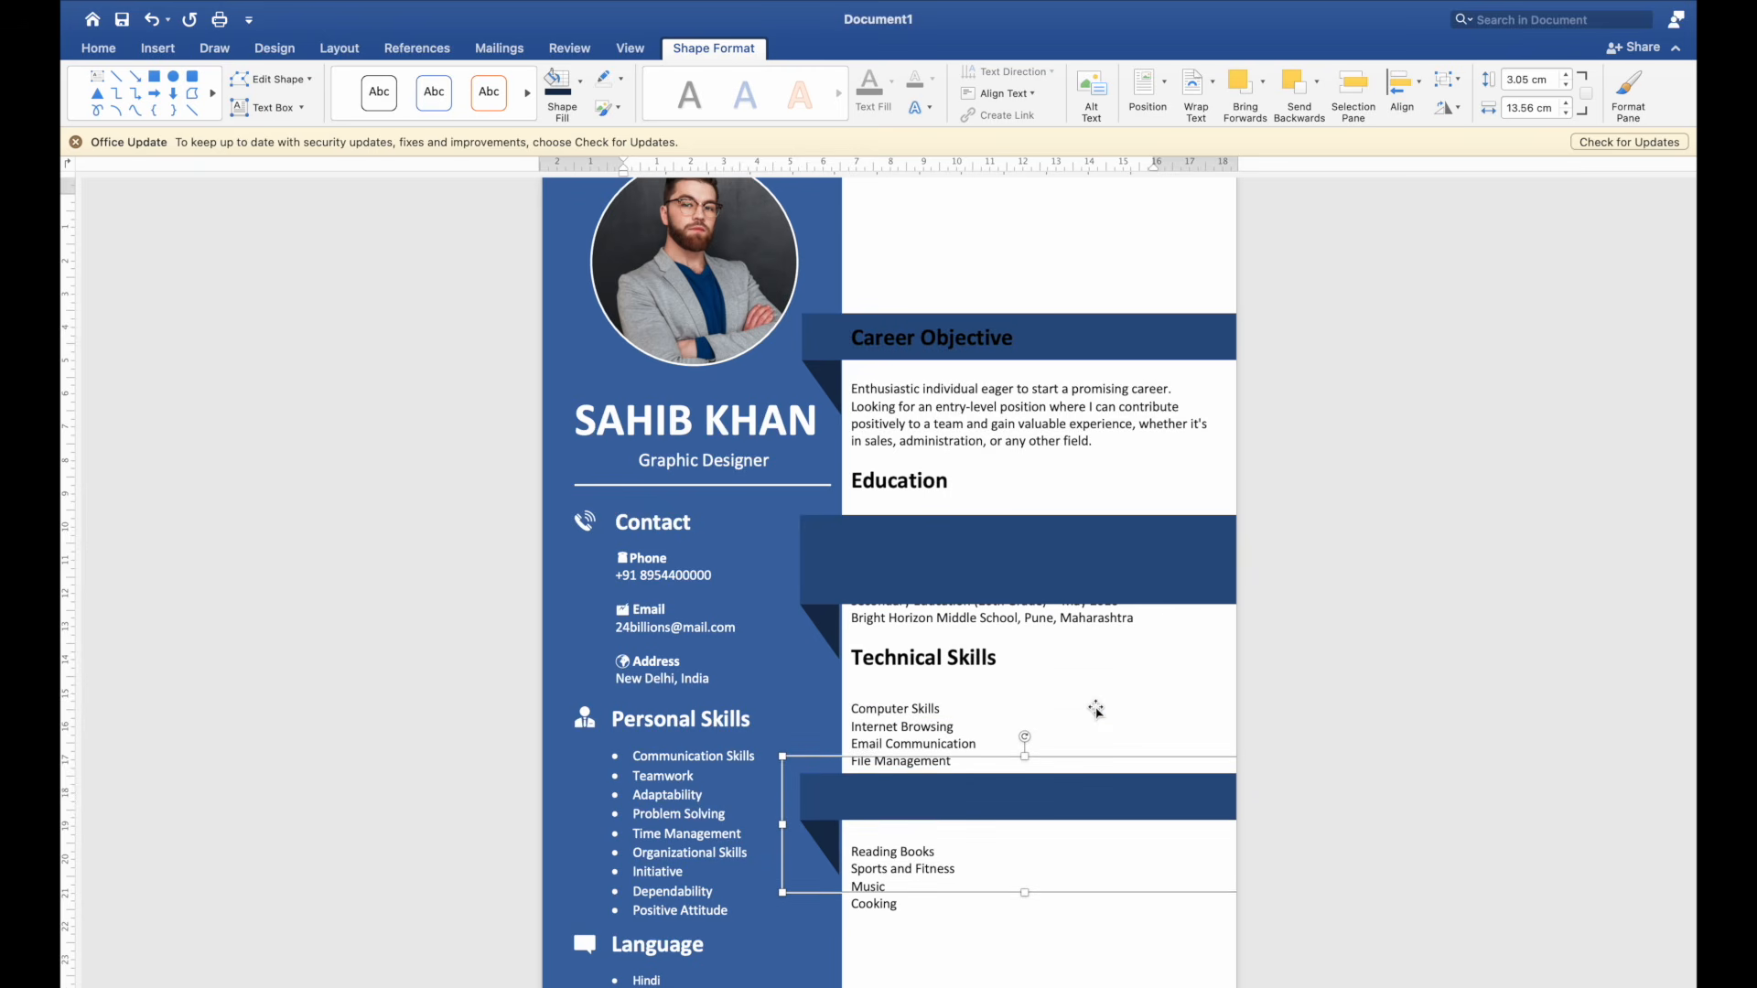
Step: Move the middle copied banner down over the Technical Skills heading
click(1110, 596)
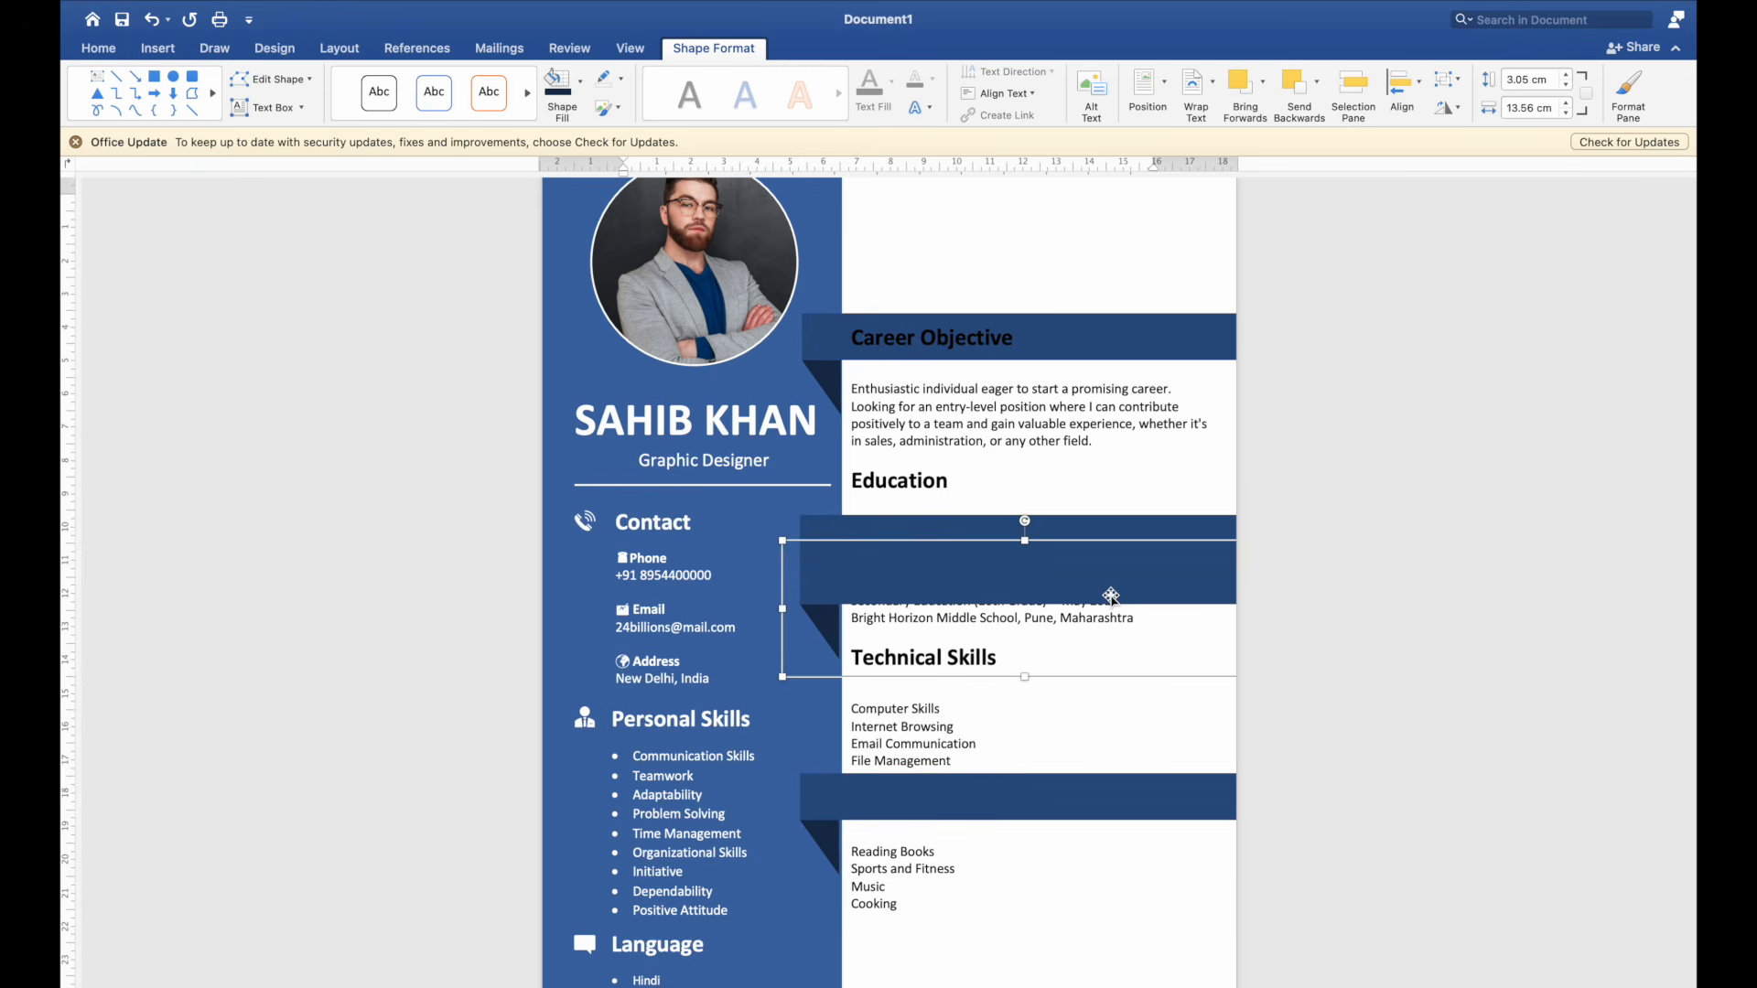
key(Down)
key(Down)
key(Down)
key(Down)
key(Down)
key(Down)
key(Down)
key(Down)
key(Down)
key(Down)
key(Down)
key(Down)
key(Down)
key(Down)
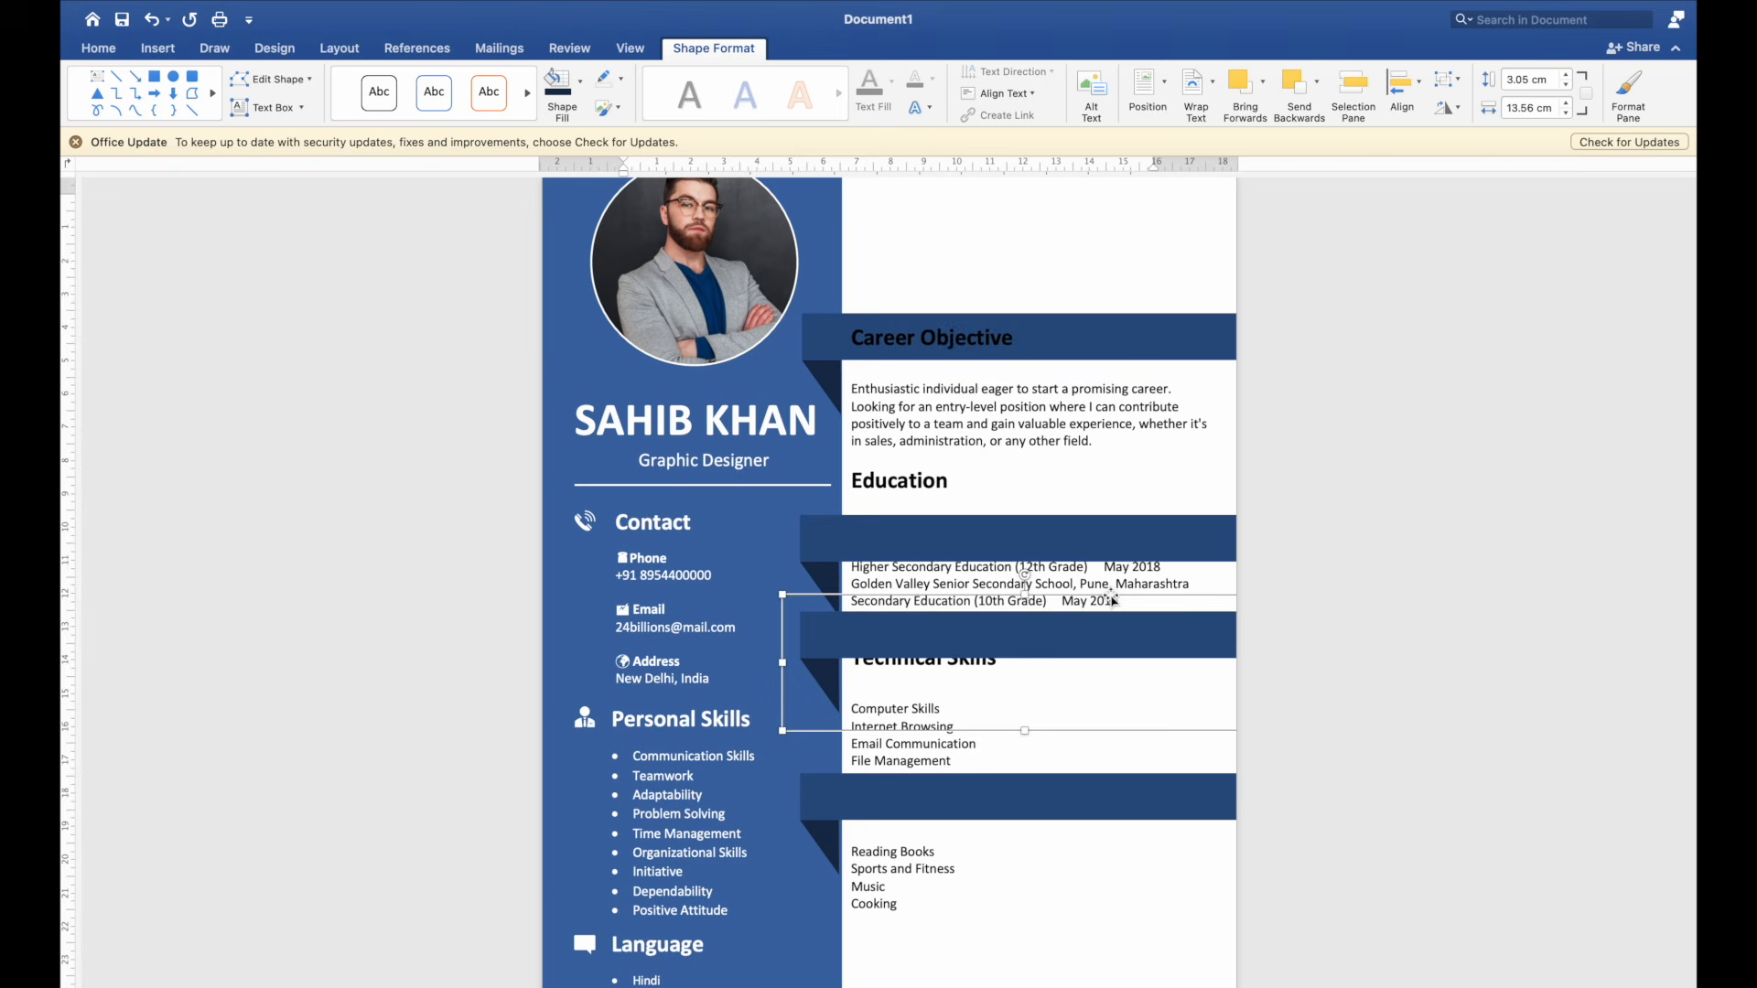
Step: Move the uppermost copied banner up over the Education heading
key(Up)
key(Up)
key(Up)
key(Up)
key(Up)
key(Up)
key(Up)
key(Up)
key(Up)
key(Up)
key(Up)
key(Up)
key(Up)
key(Up)
key(Up)
key(Up)
key(Up)
key(Up)
key(Up)
key(Up)
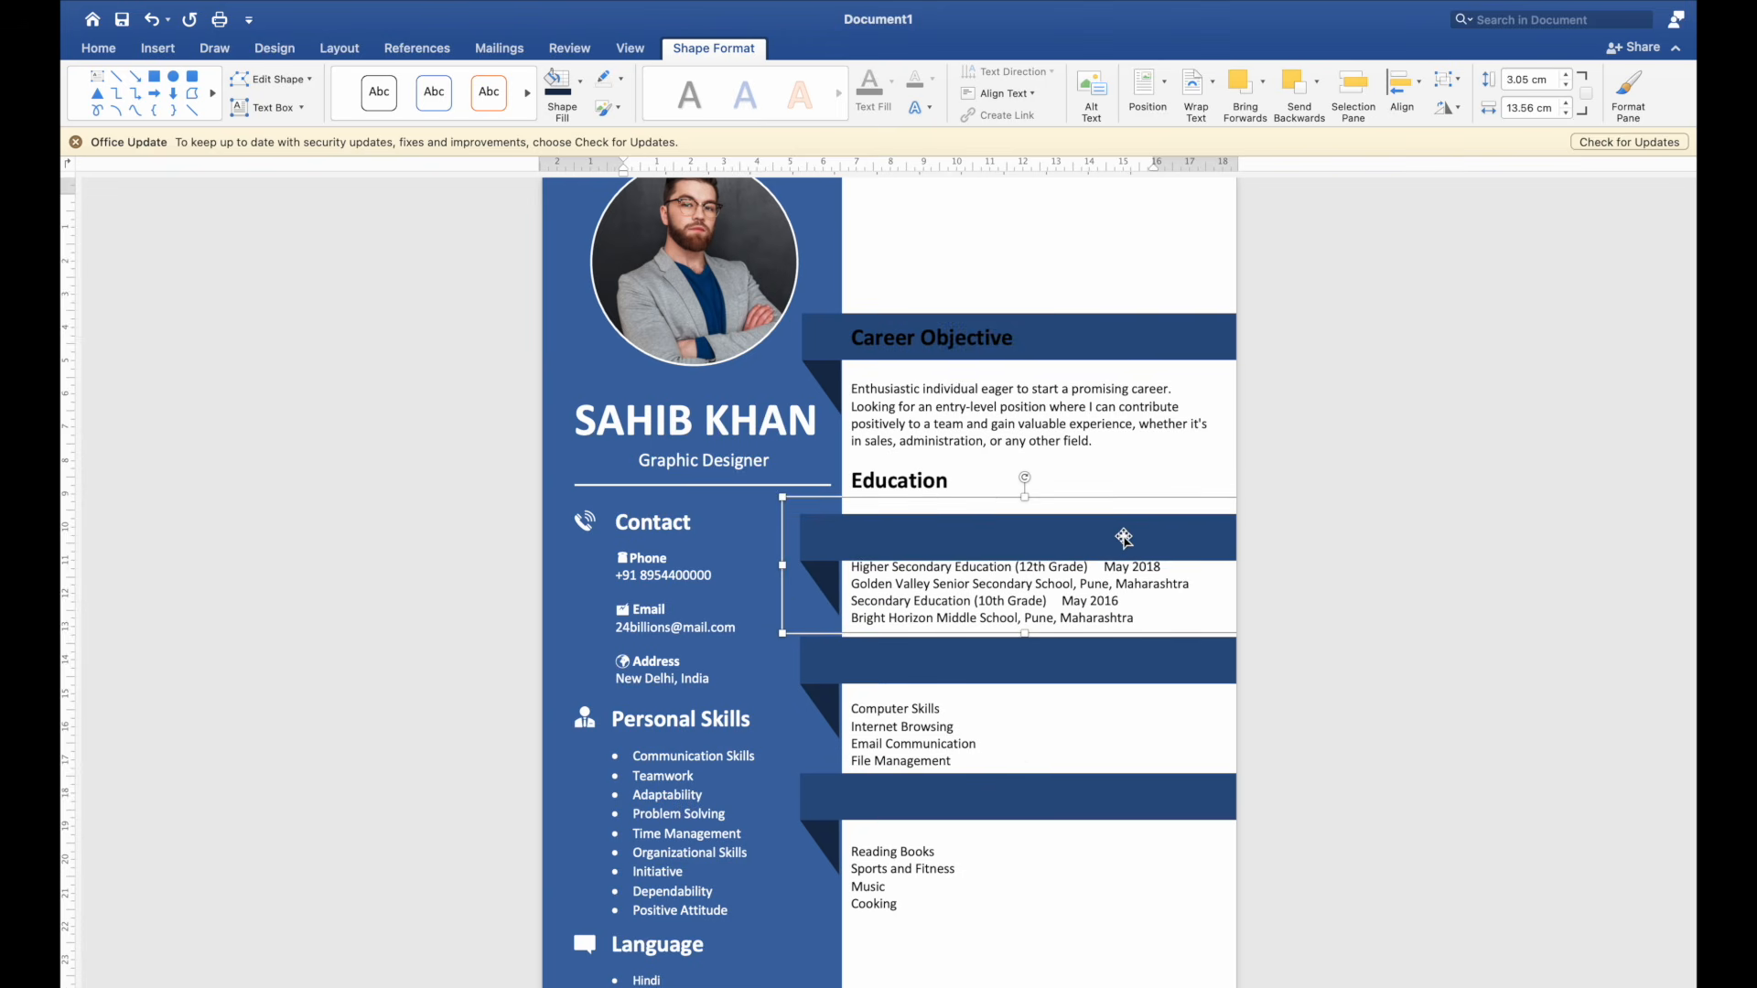
key(Up)
key(Up)
key(Up)
key(Up)
key(Up)
key(Up)
key(Up)
key(Up)
key(Up)
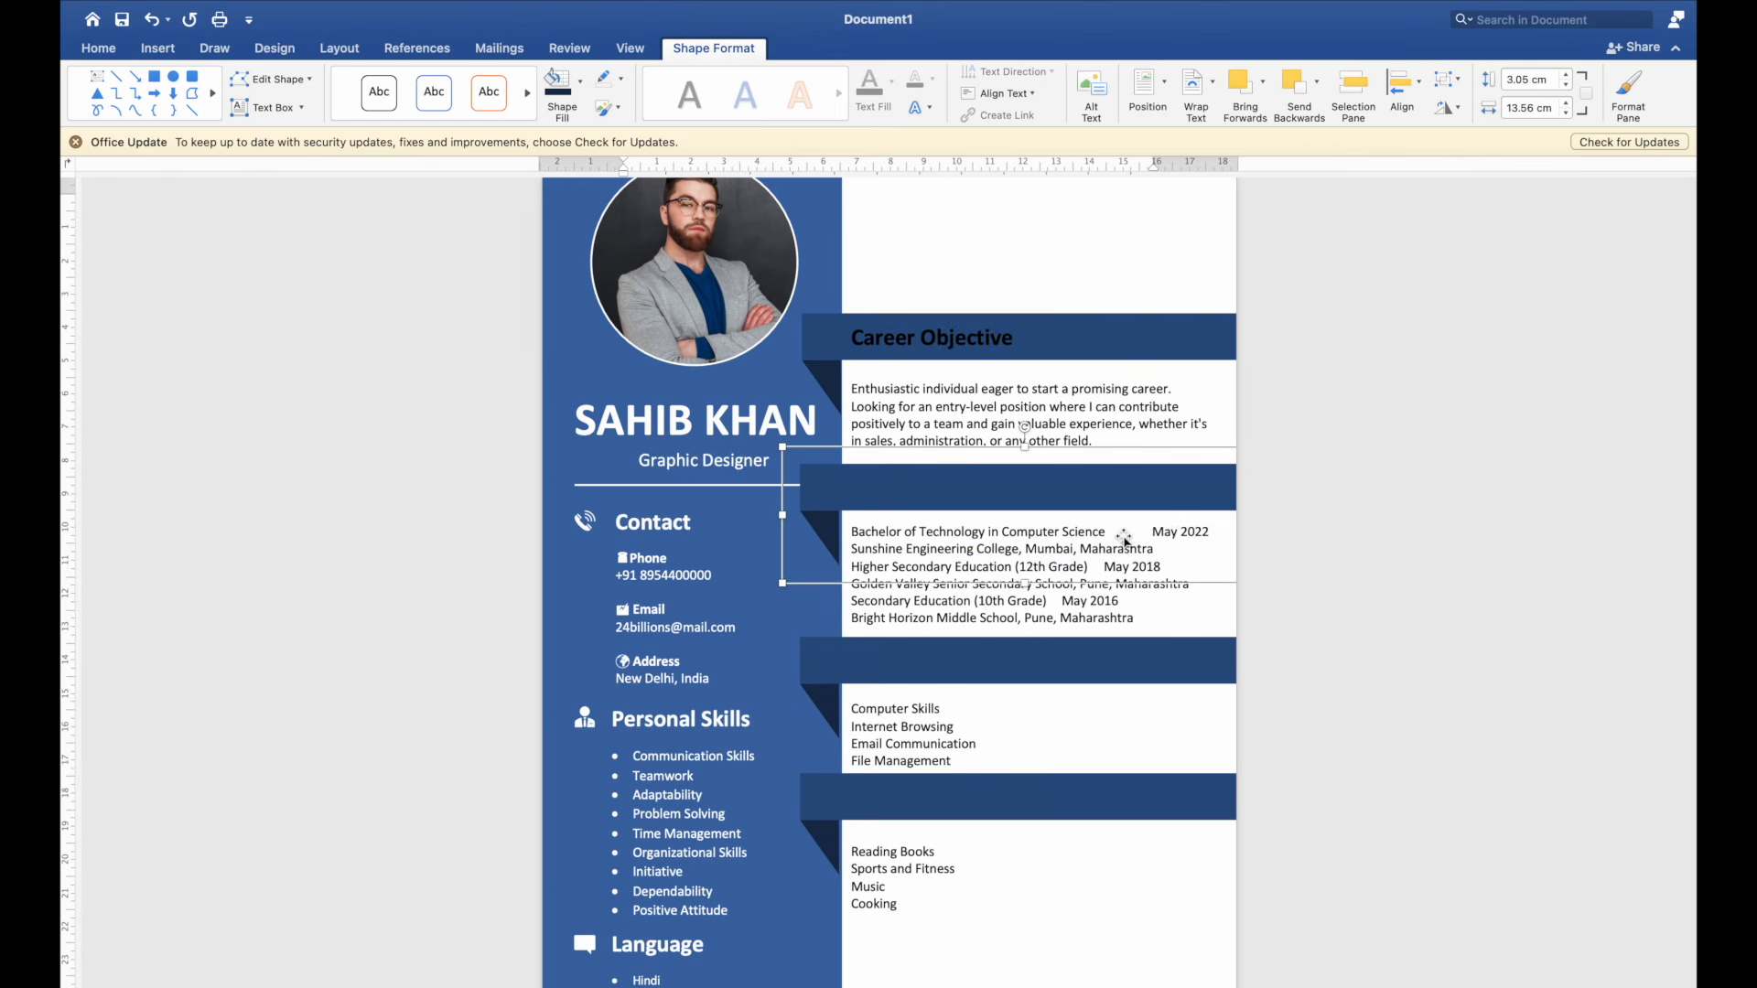
Step: Select all three copied banners and send them back so the heading text sits in front of them
shift+click(1099, 678)
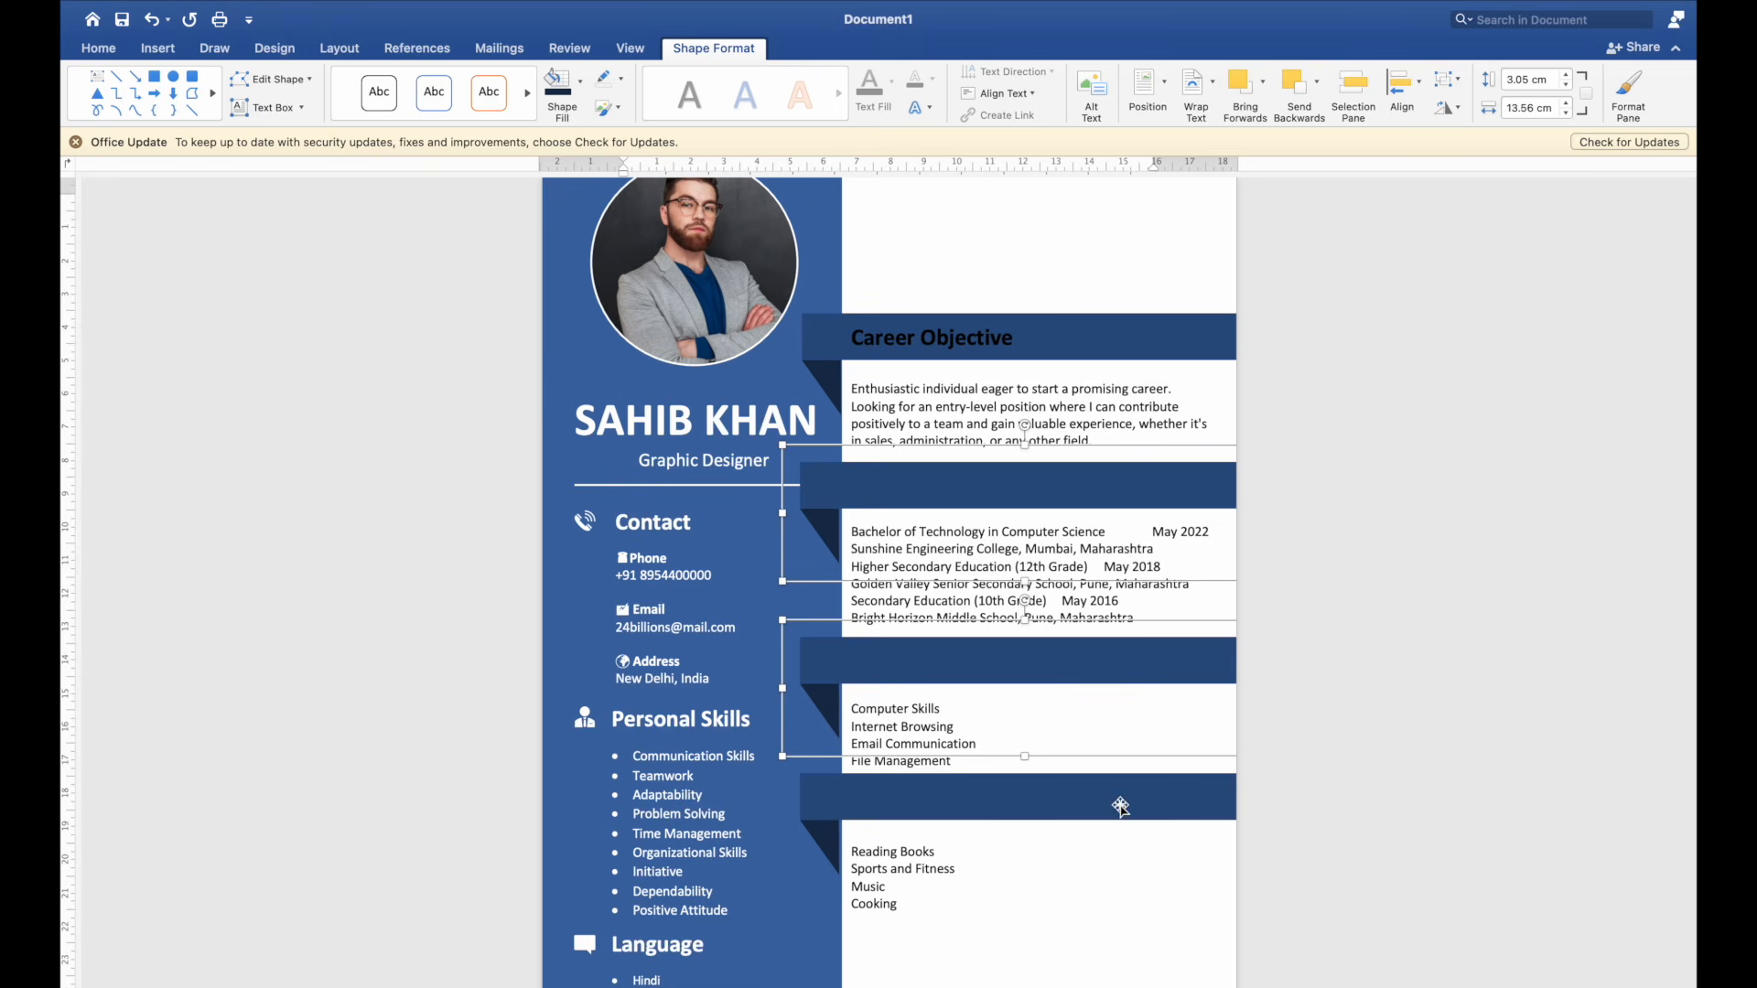
shift+click(1120, 811)
right_click(1123, 817)
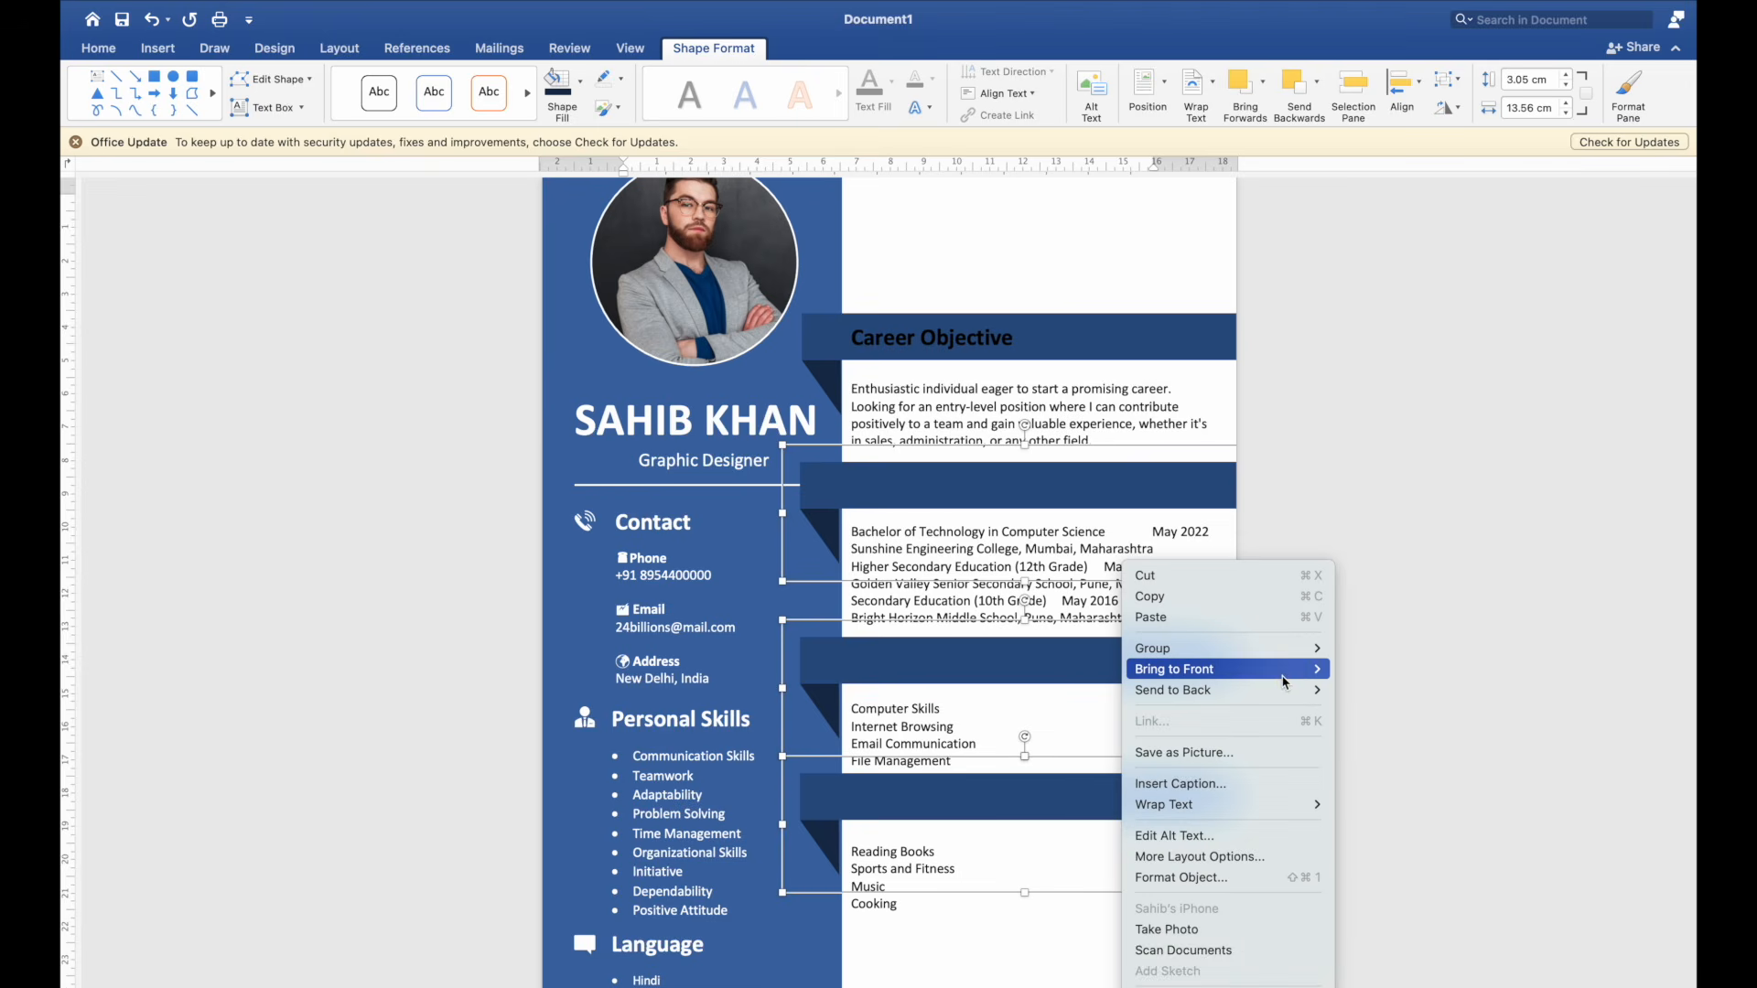
mouse_move(1314, 696)
click(1390, 711)
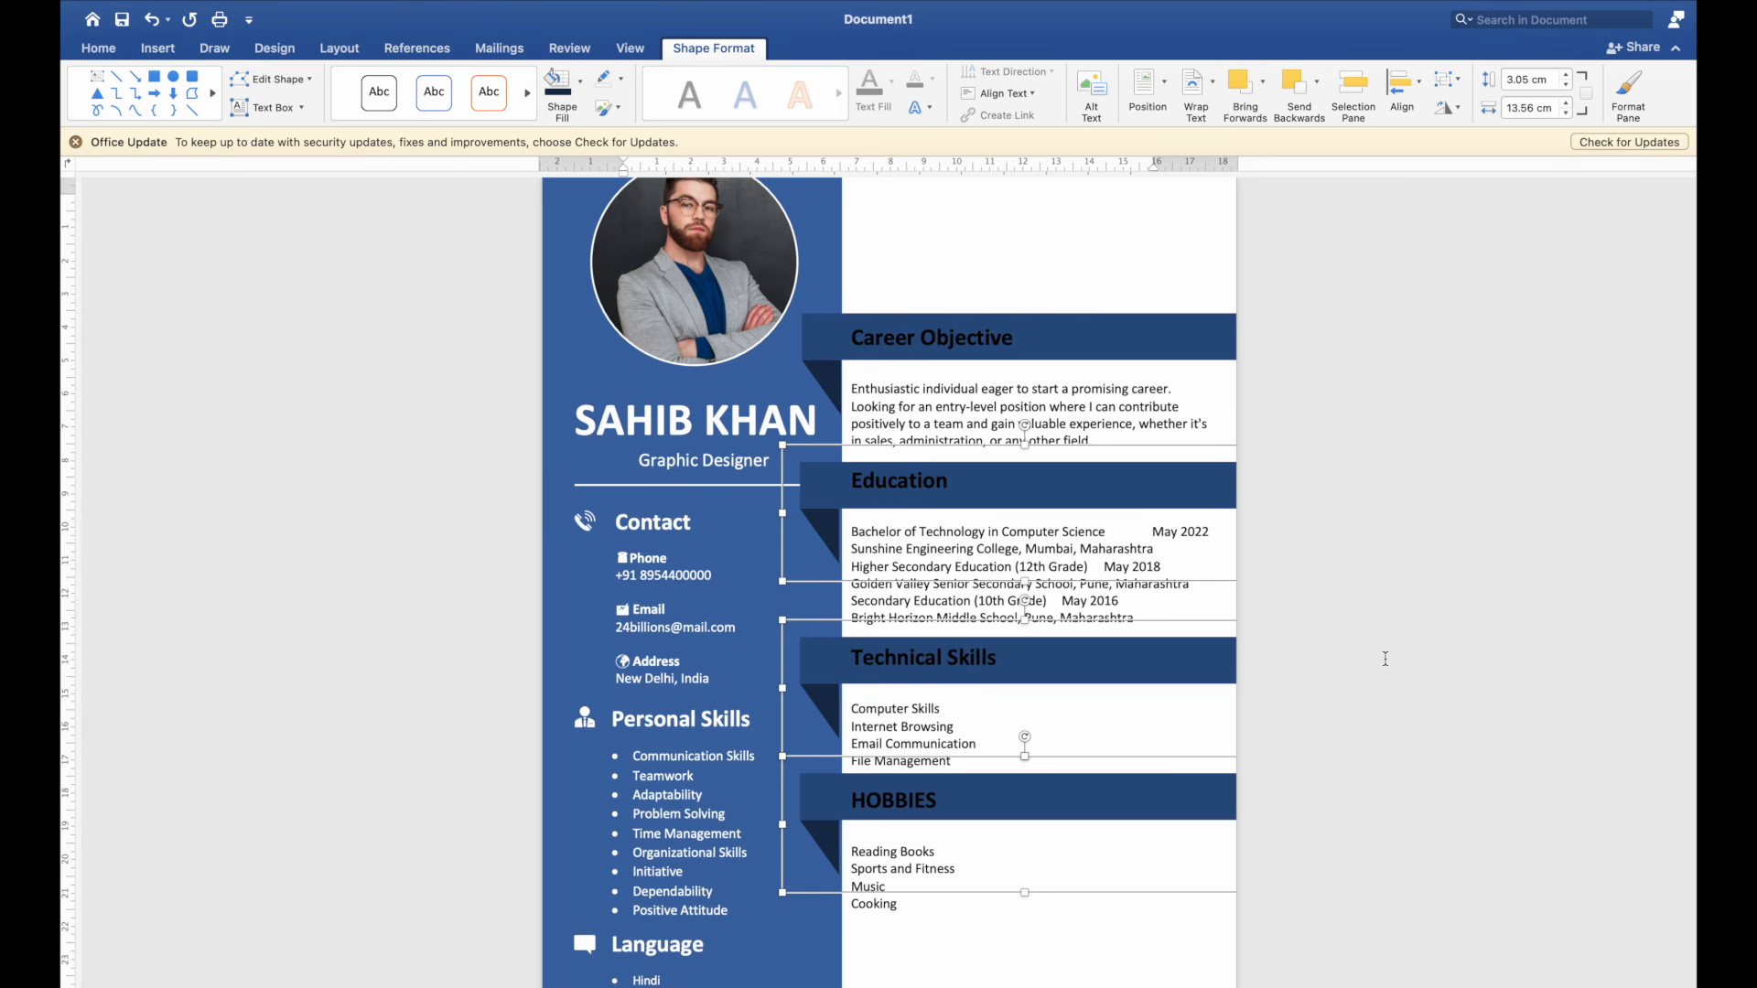
Step: Nudge the three copied banners slightly right to line up with the Career Objective banner
scroll(1386, 659, down, 3)
scroll(1339, 624, up, 3)
scroll(1340, 625, up, 6)
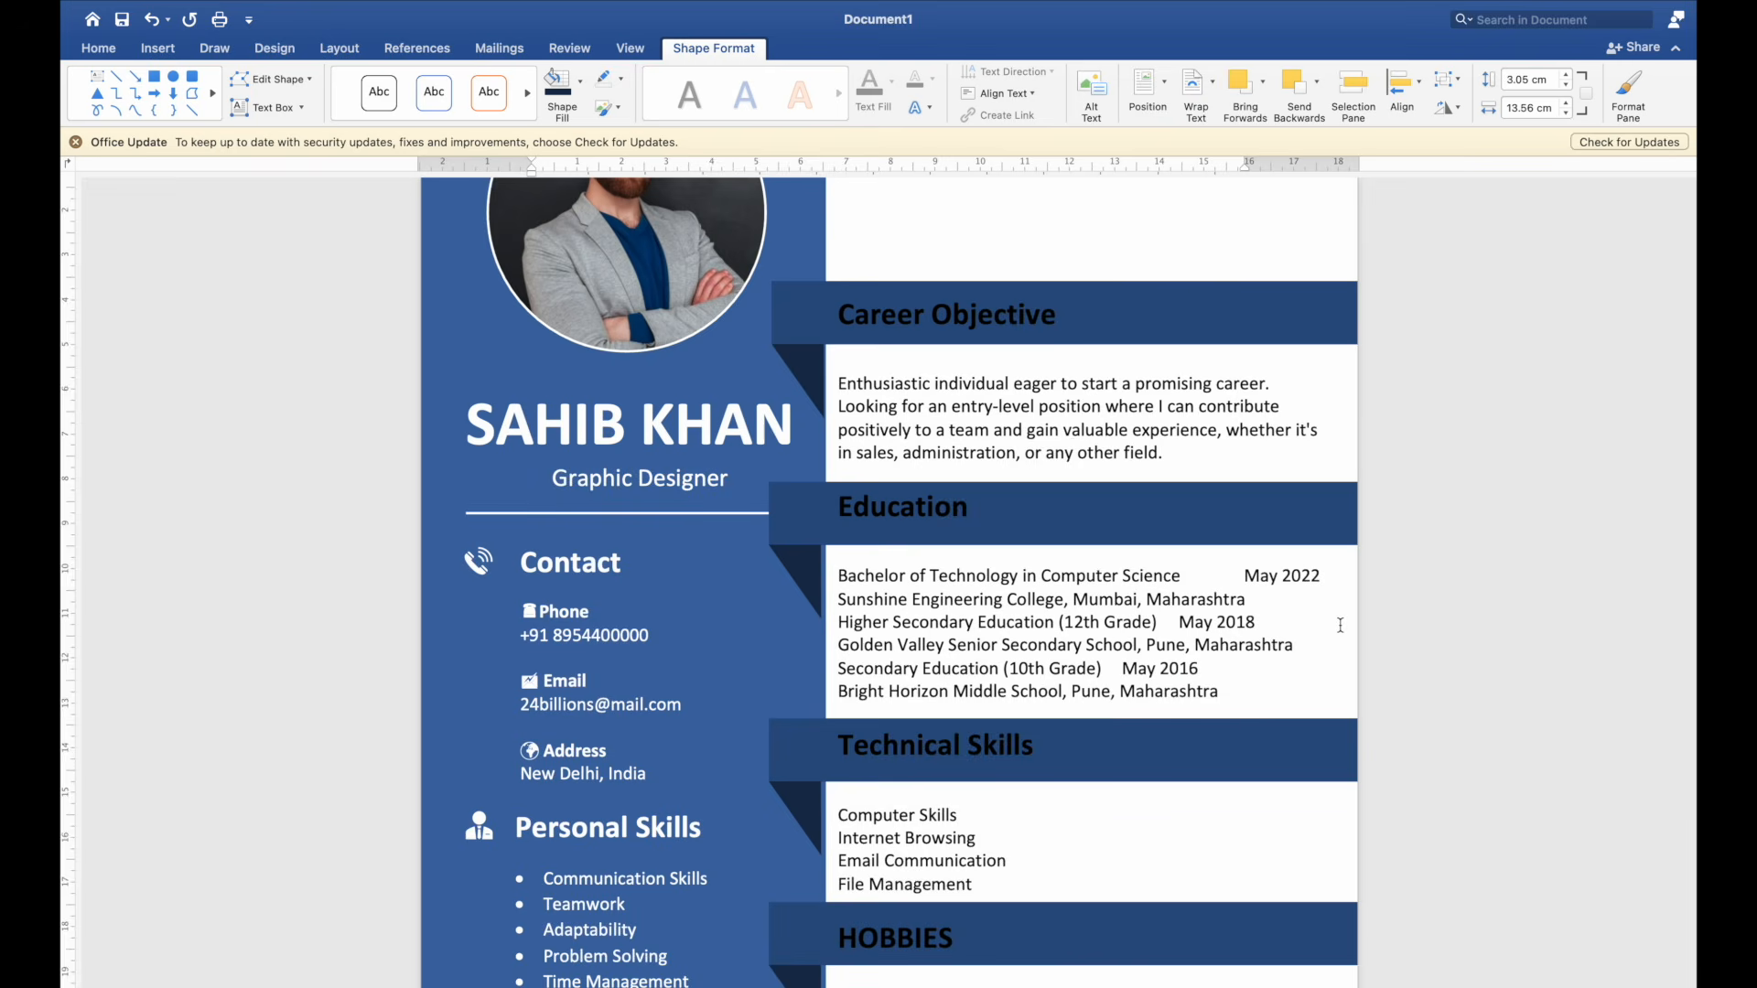
key(Right)
key(Right)
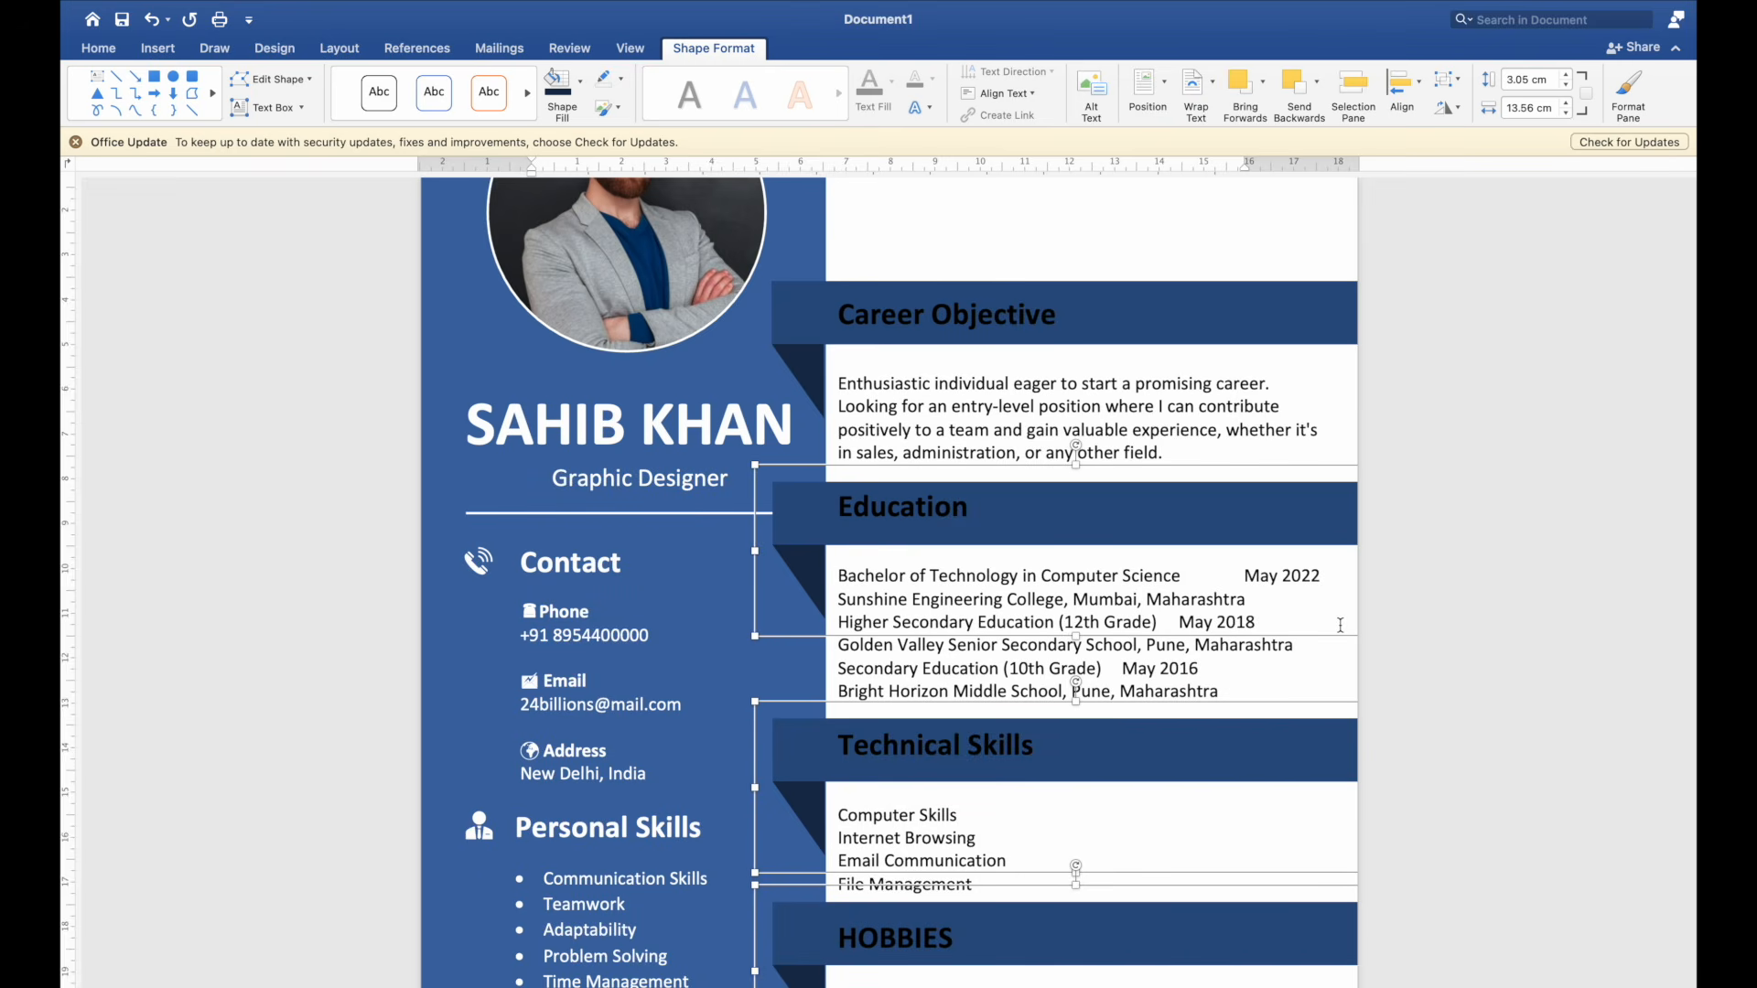
Step: Nudge the Education banner and the Technical Skills banner slightly upward behind their headings
click(1353, 294)
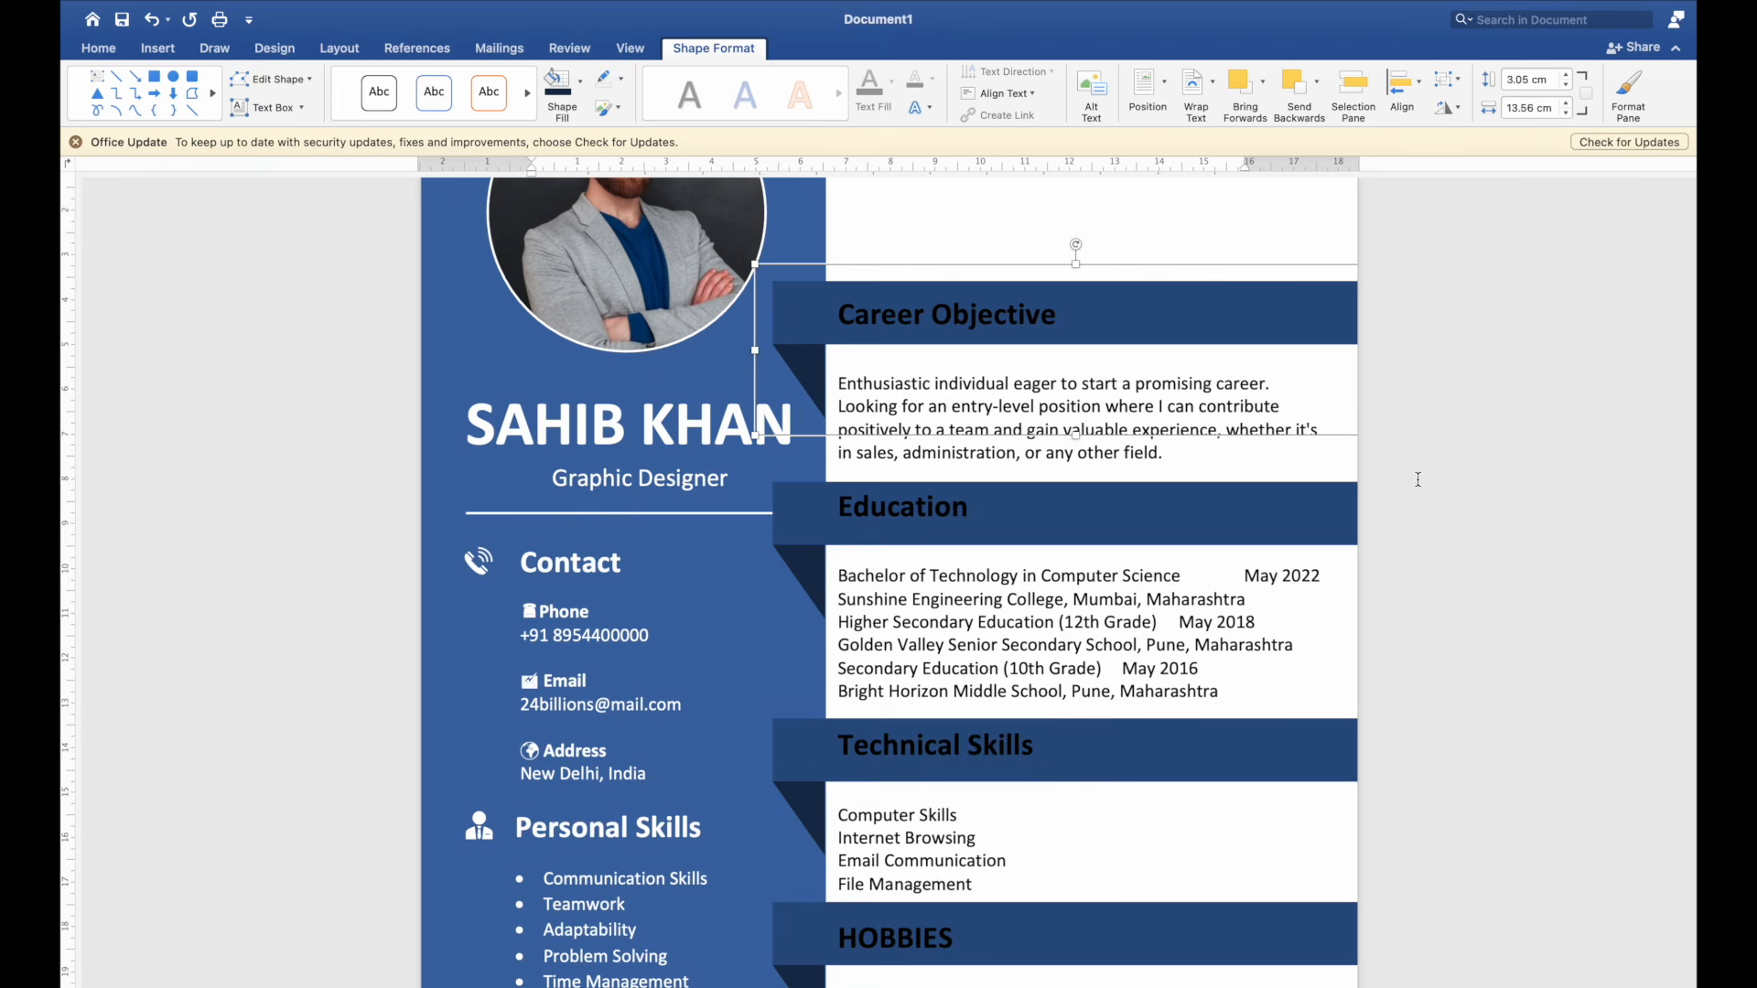
click(1357, 500)
key(Up)
key(Up)
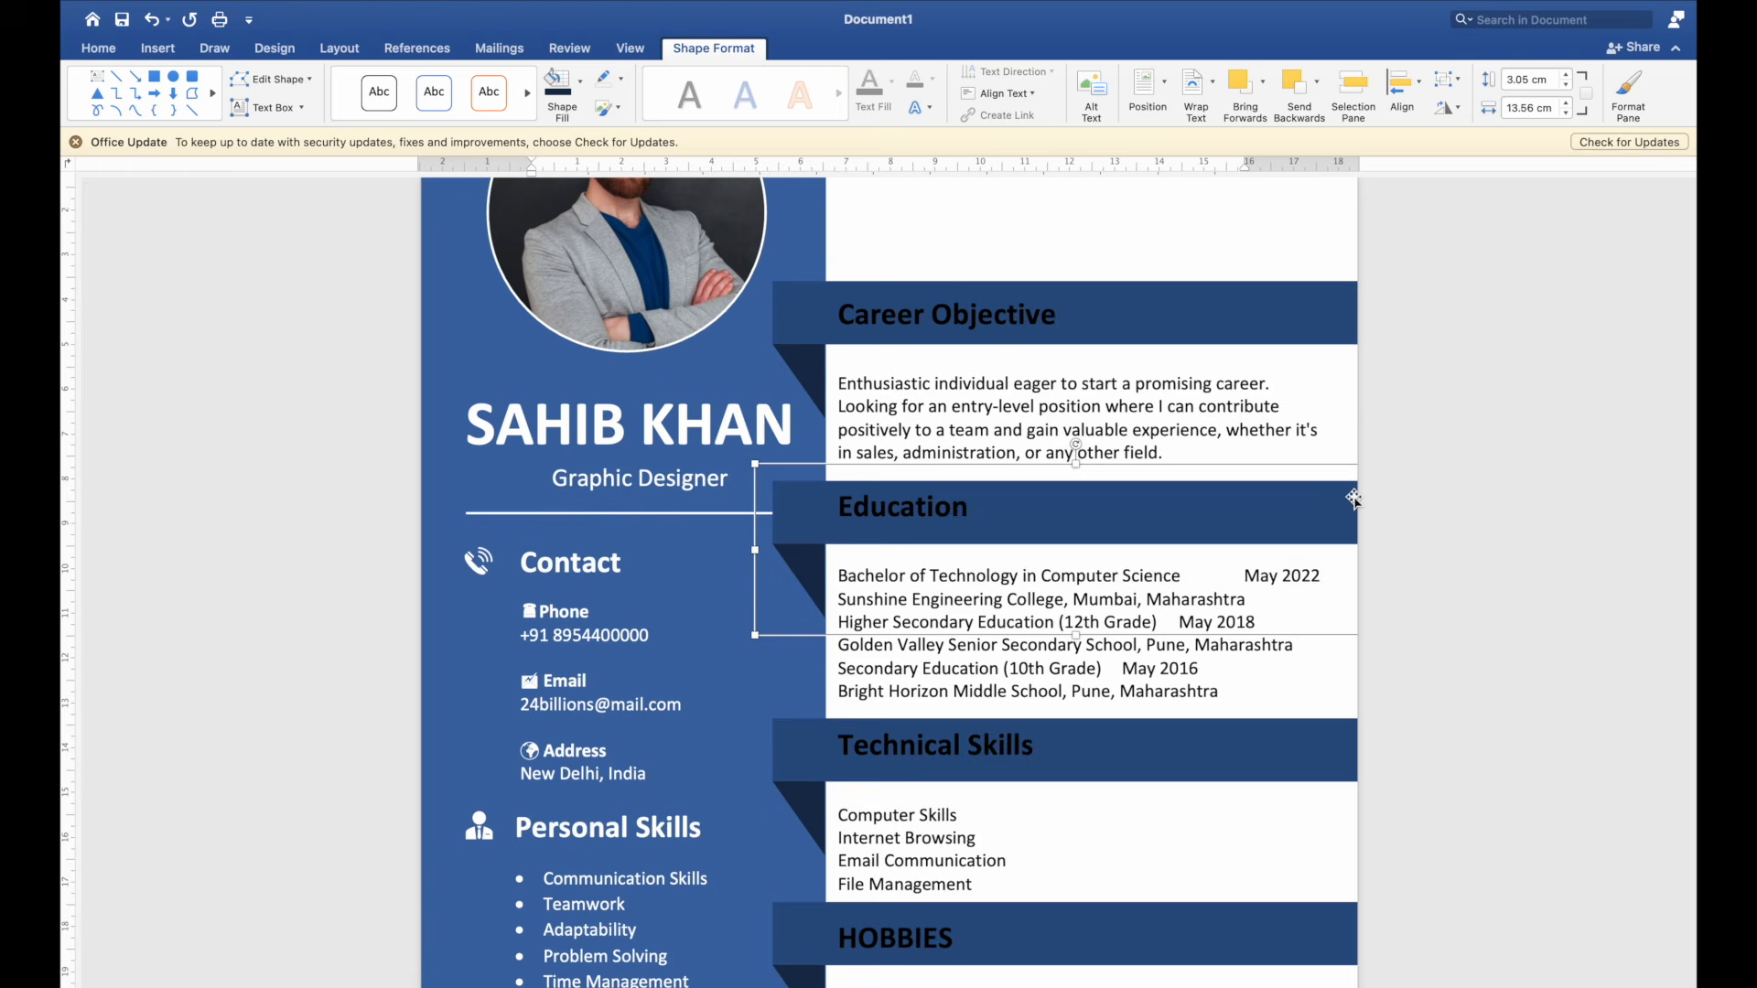
scroll(1354, 499, down, 5)
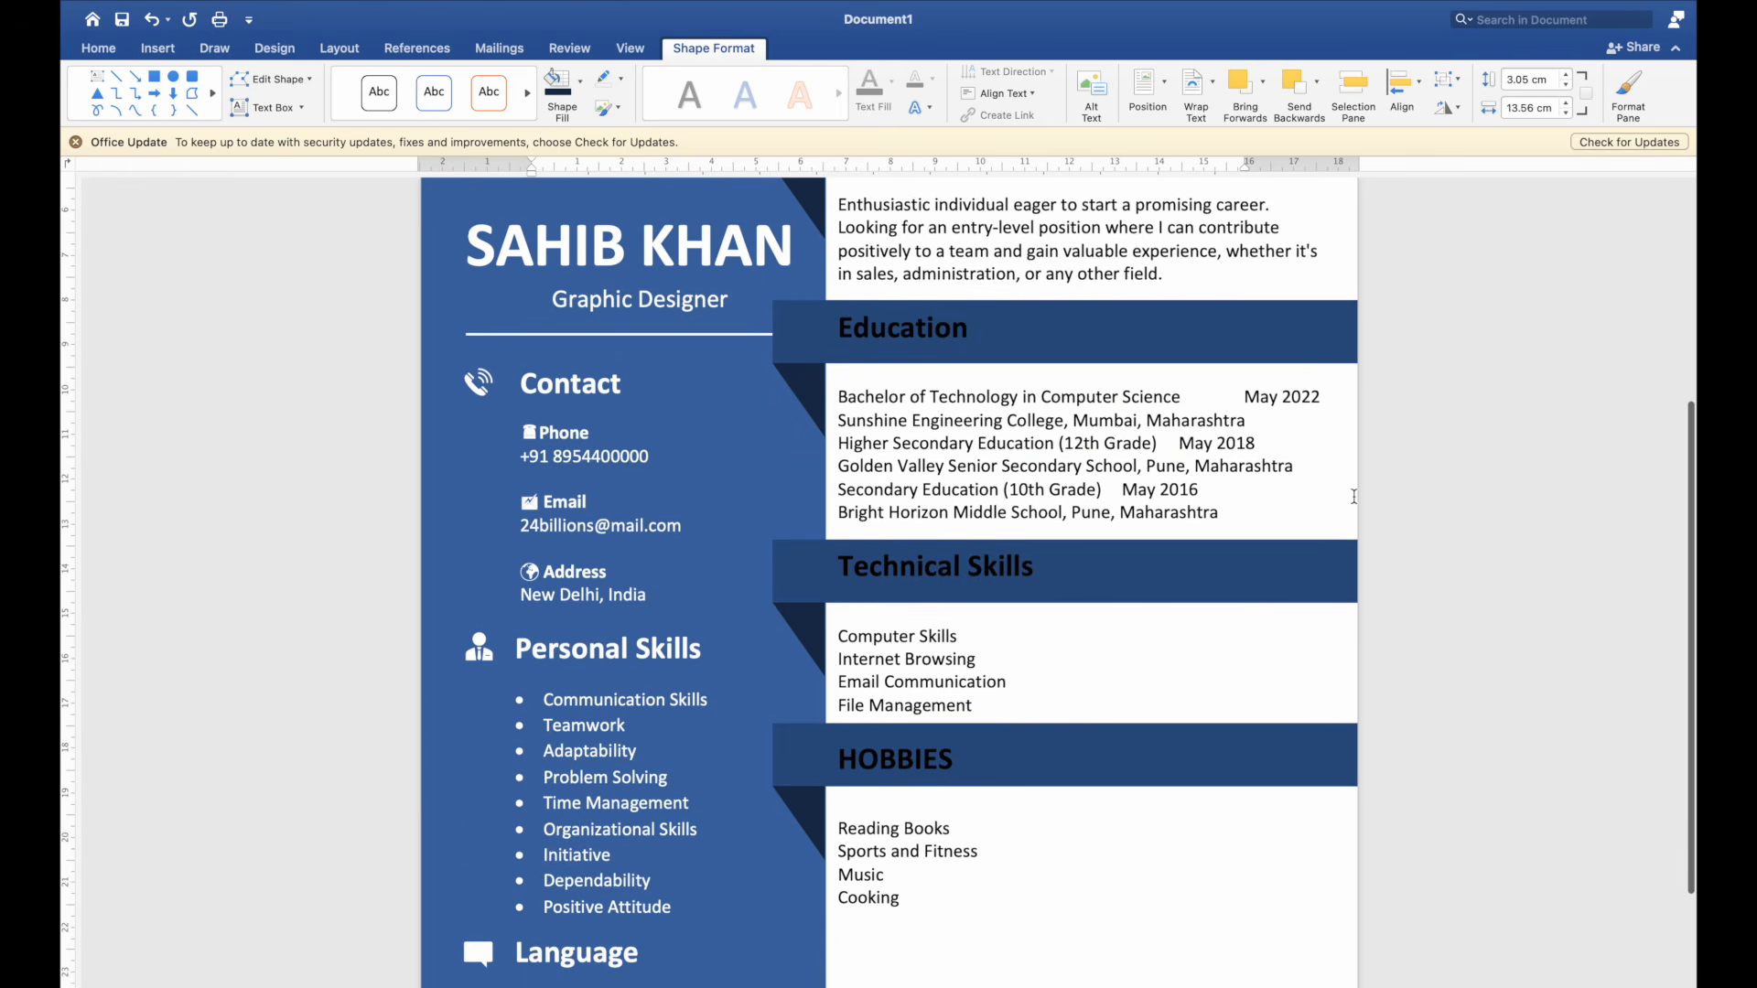
click(1354, 552)
key(Up)
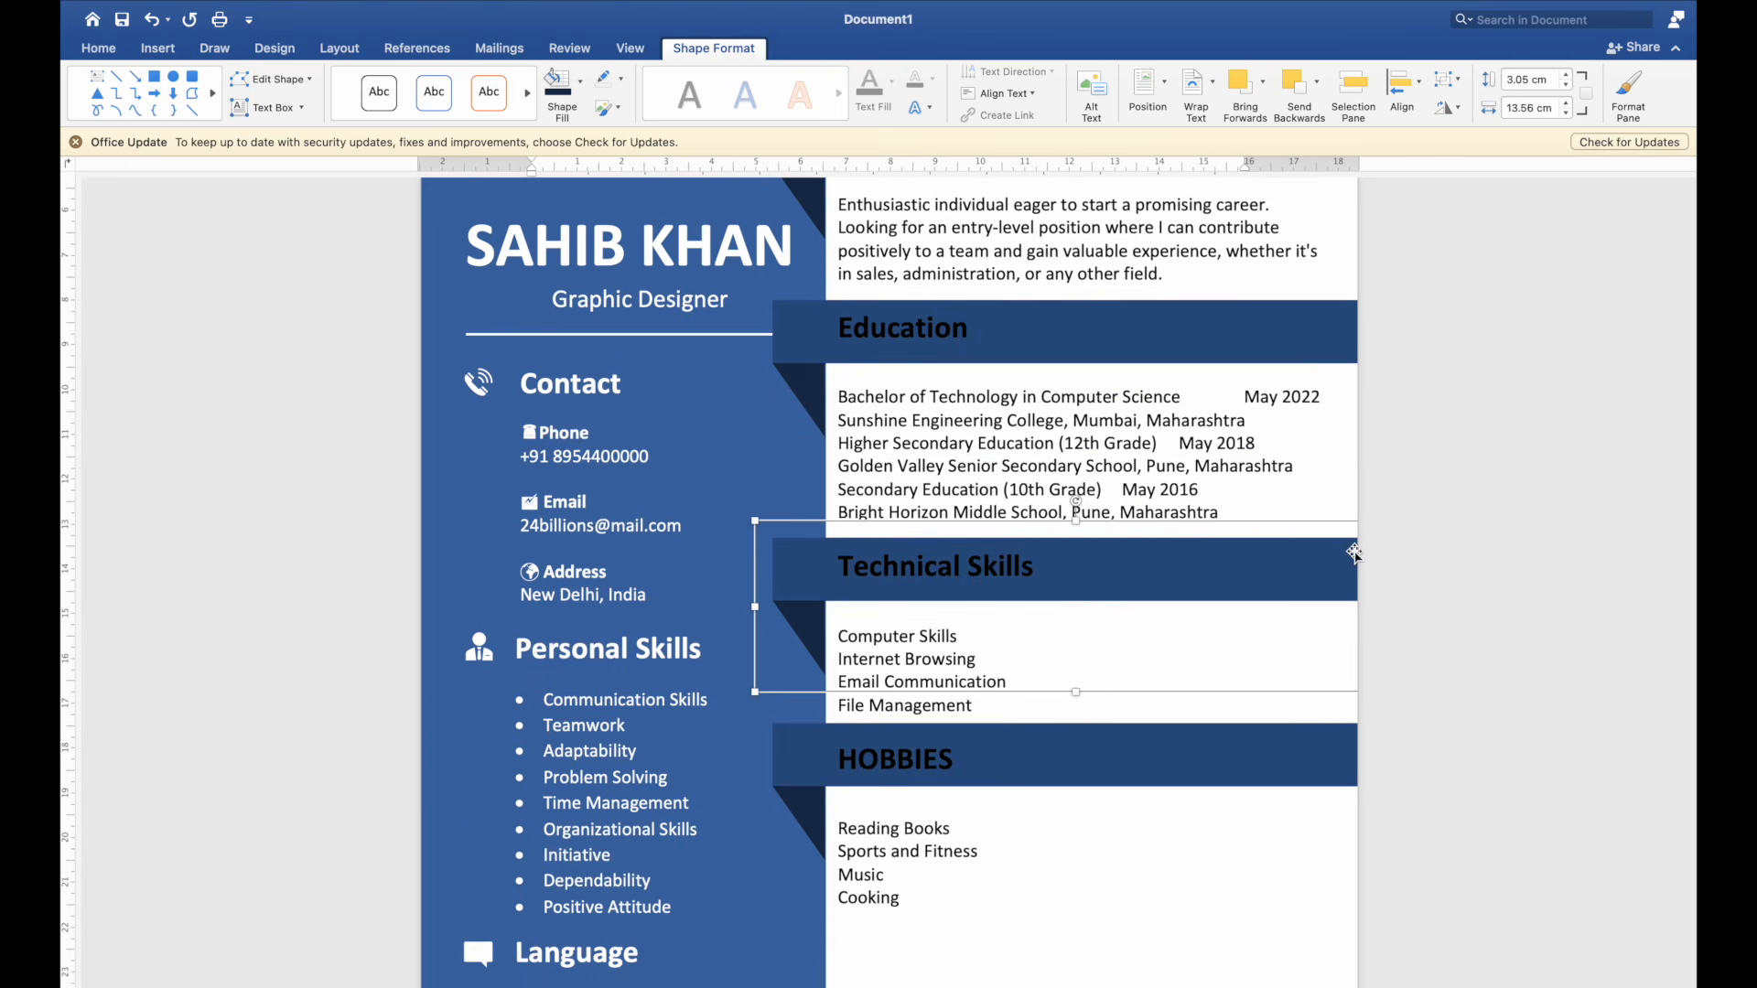
Step: Nudge the Hobbies banner slightly downward behind its heading and deselect it
click(1352, 741)
key(Down)
key(Down)
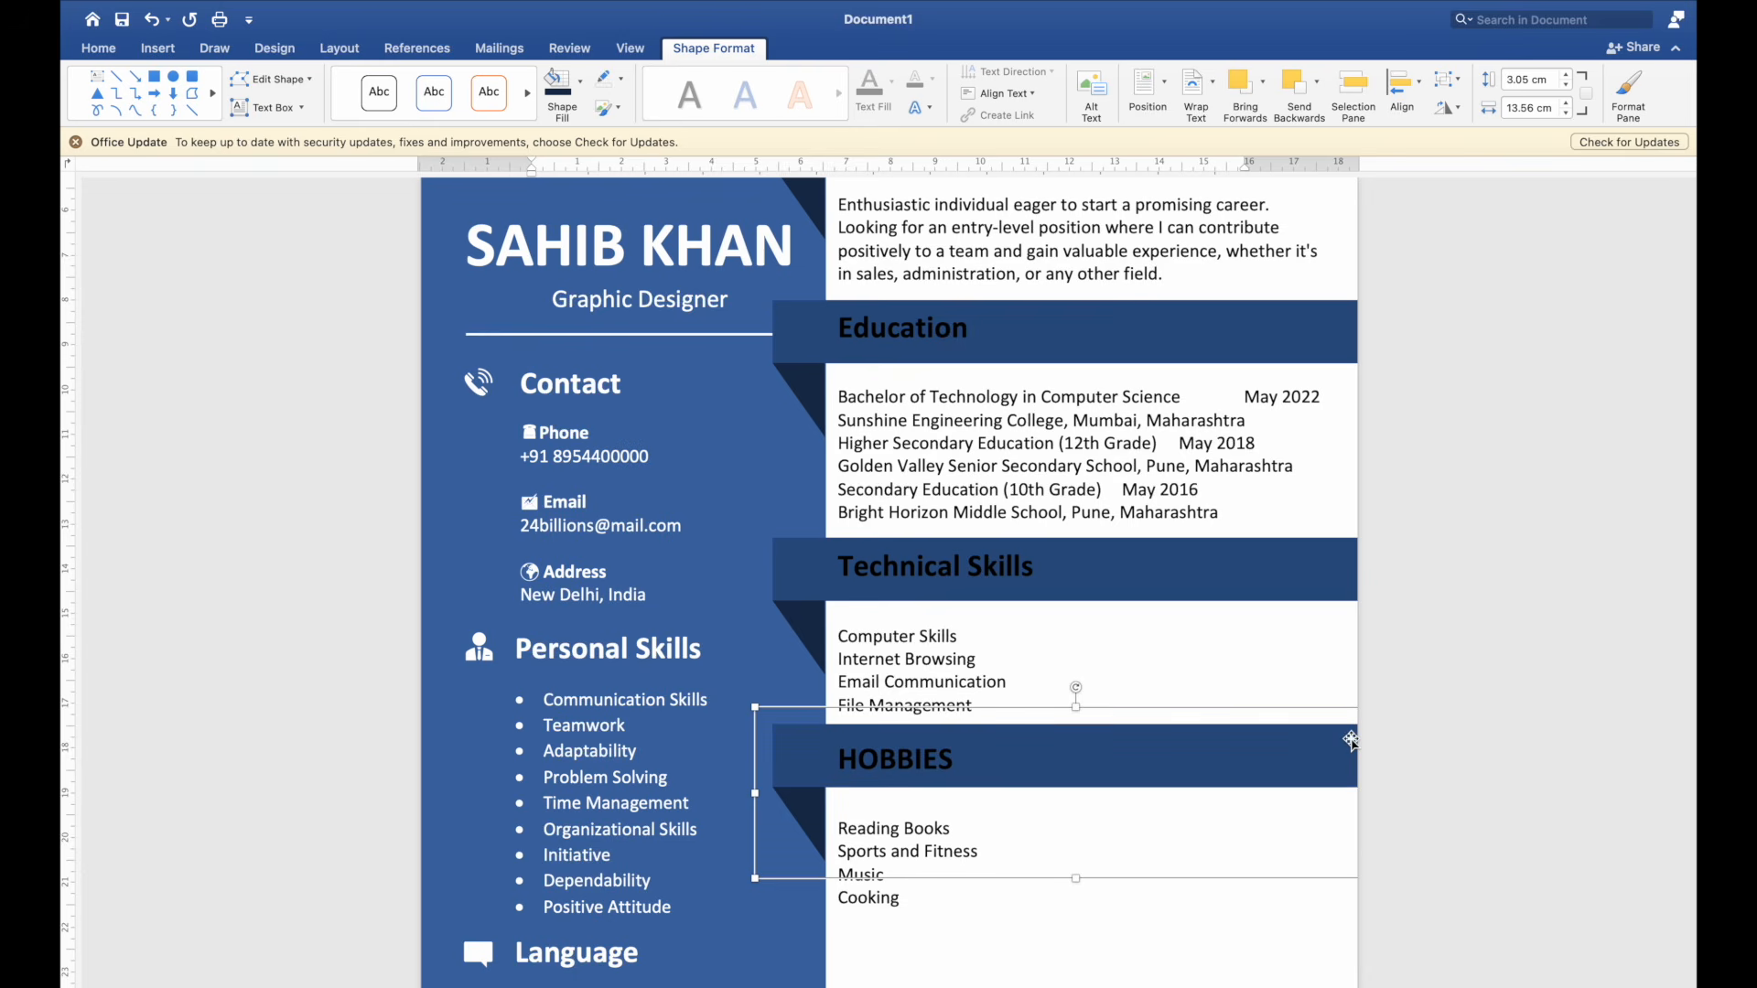
click(1444, 739)
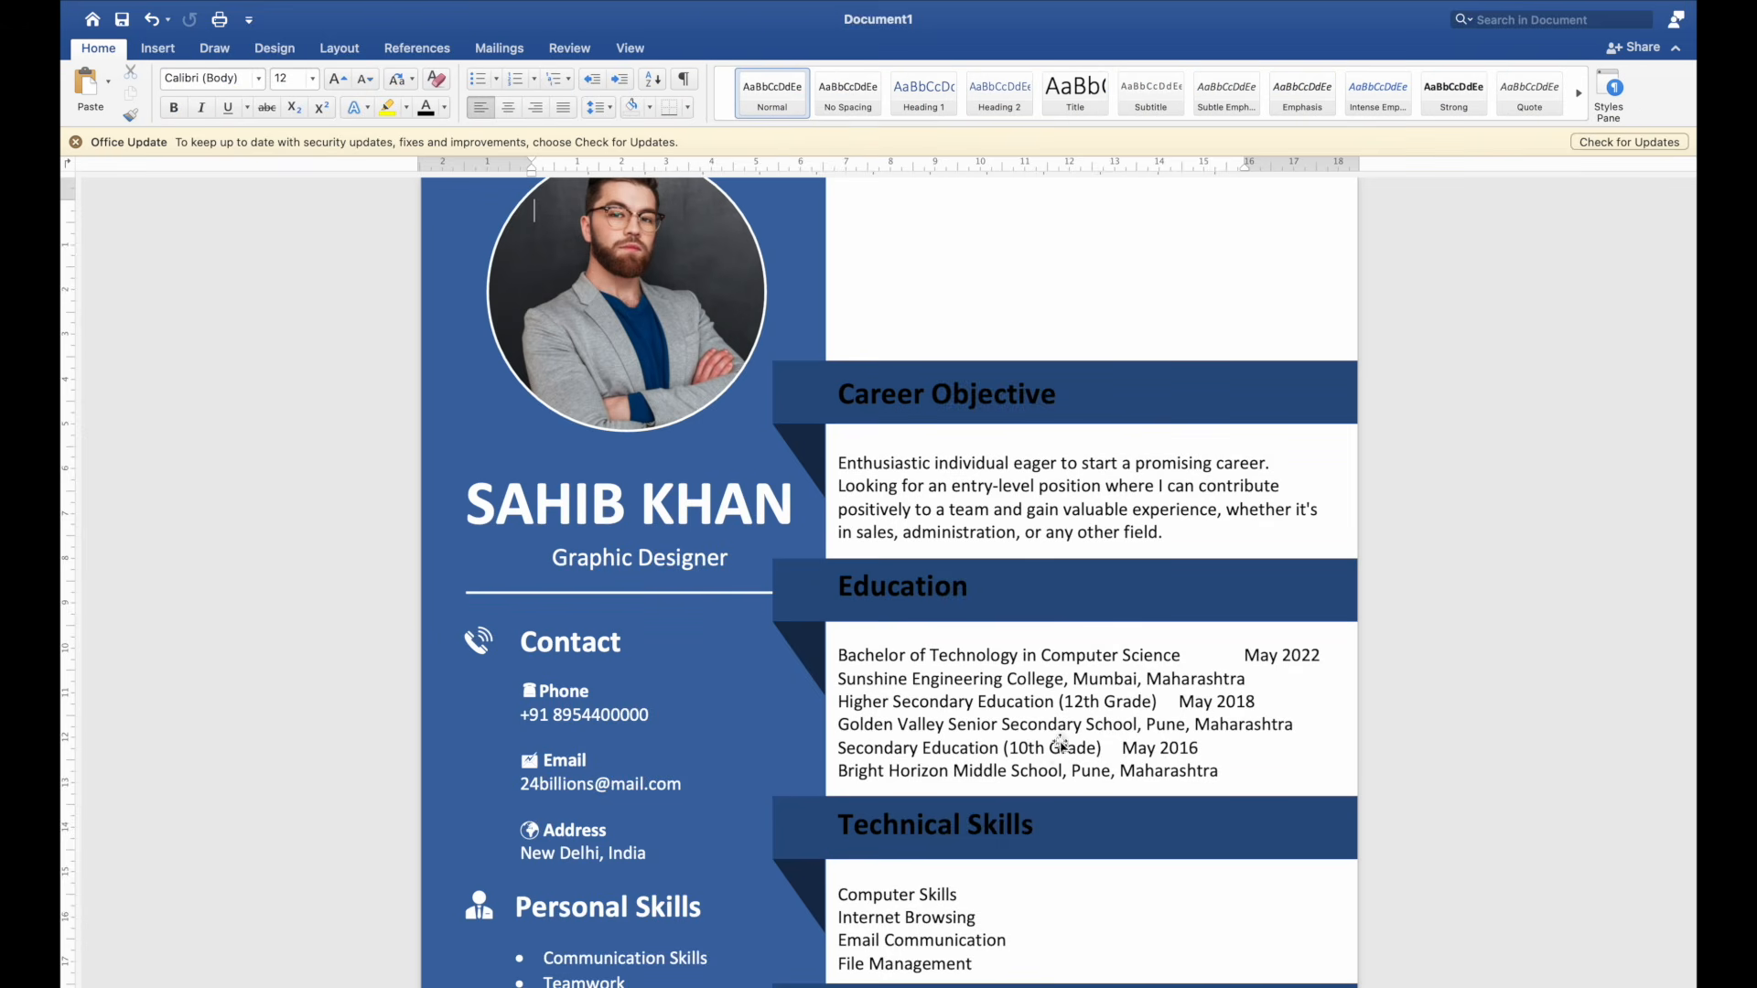
Step: Format the four Technical Skills items, from Computer Skills to File Management, as a bulleted list
scroll(1019, 883, down, 5)
drag(980, 651, 836, 583)
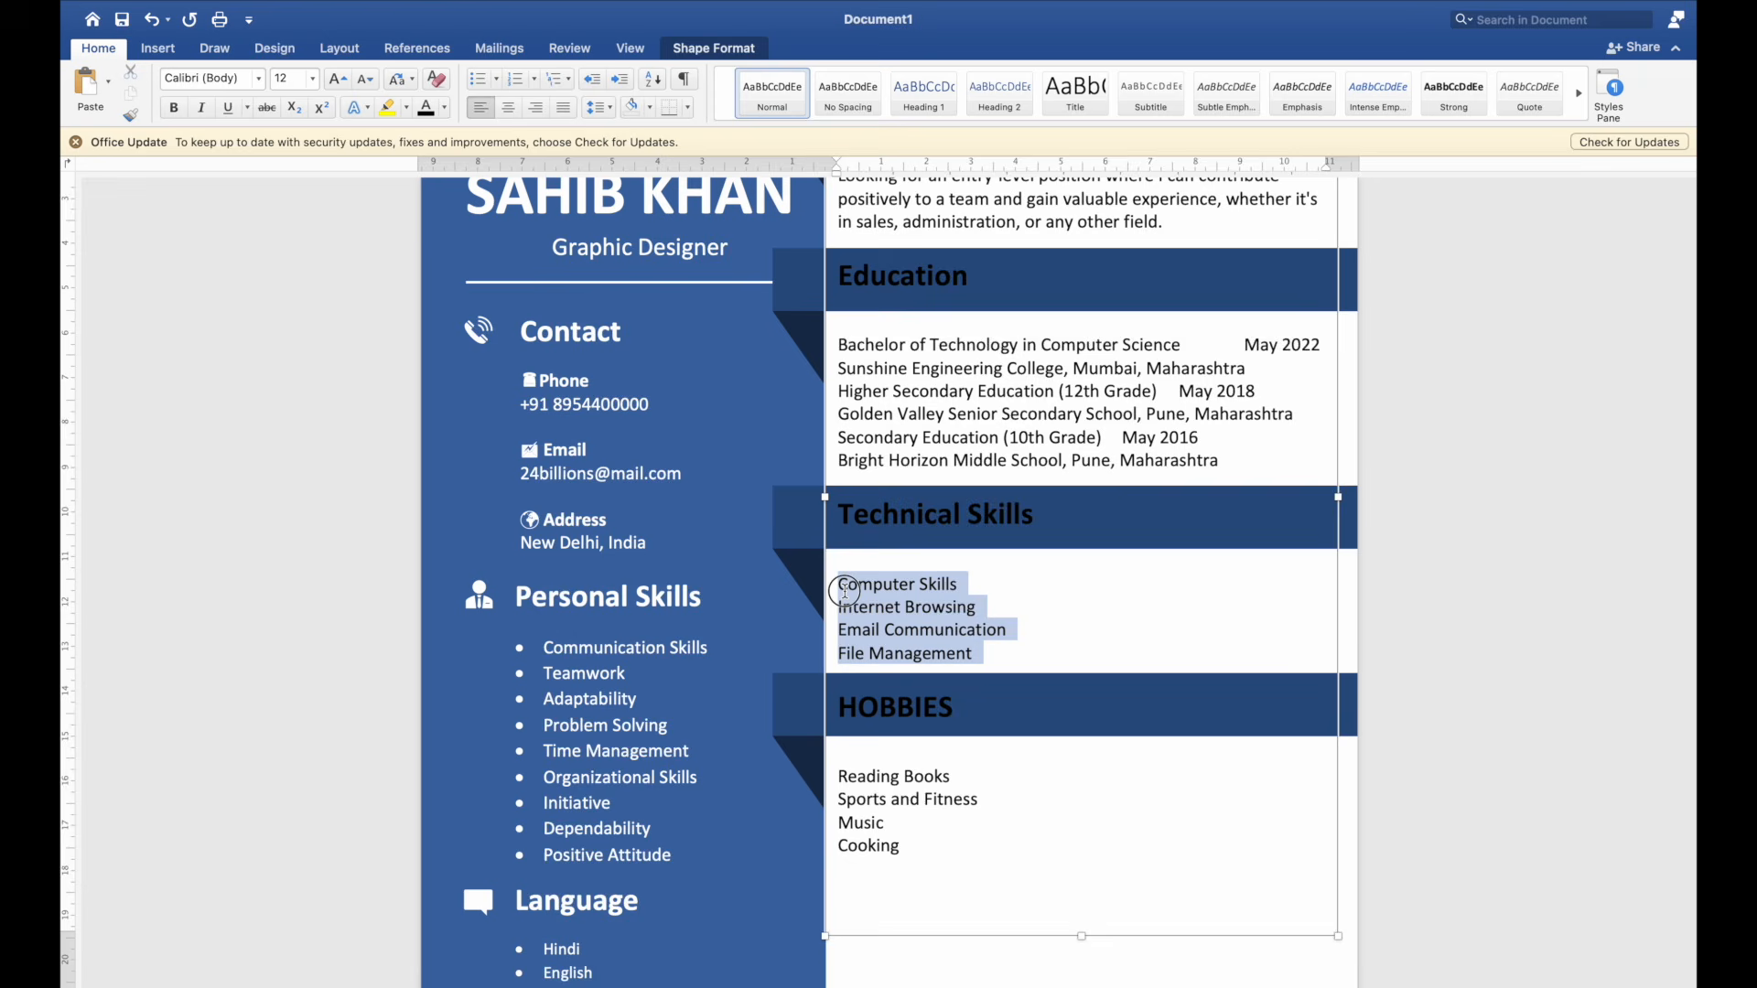
click(484, 83)
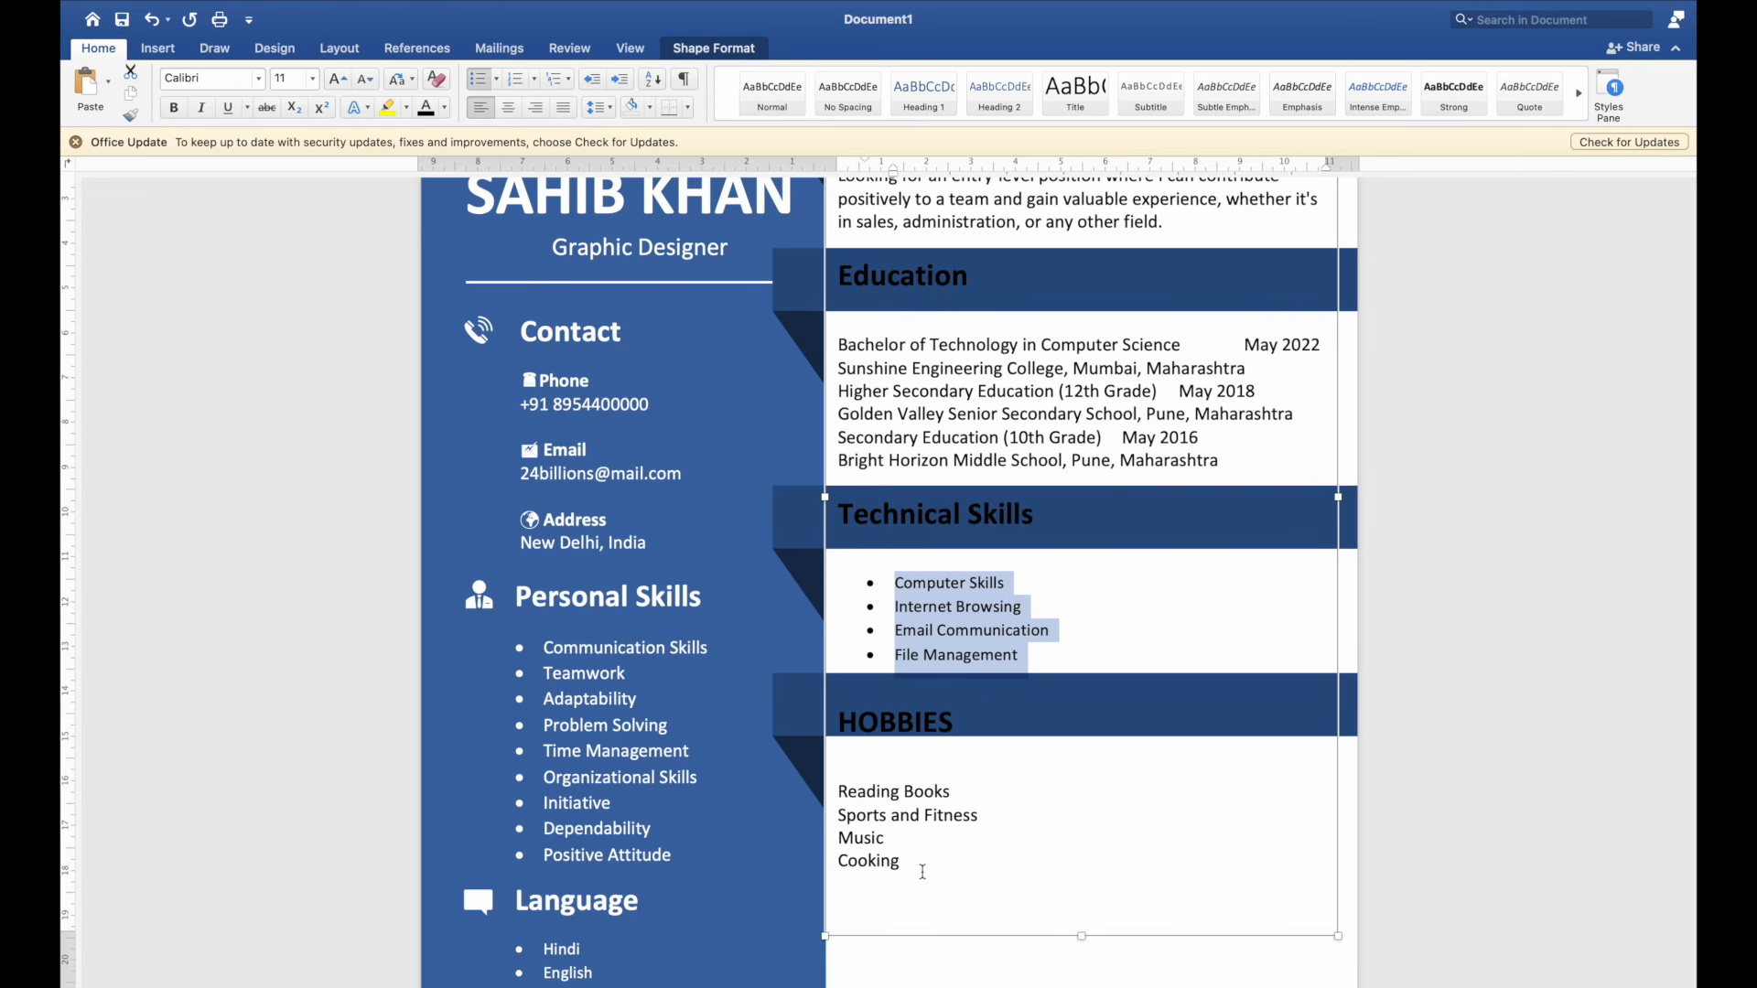
Step: Format the four Hobbies items, from Reading Books to Cooking, as a bulleted list
drag(923, 872, 835, 793)
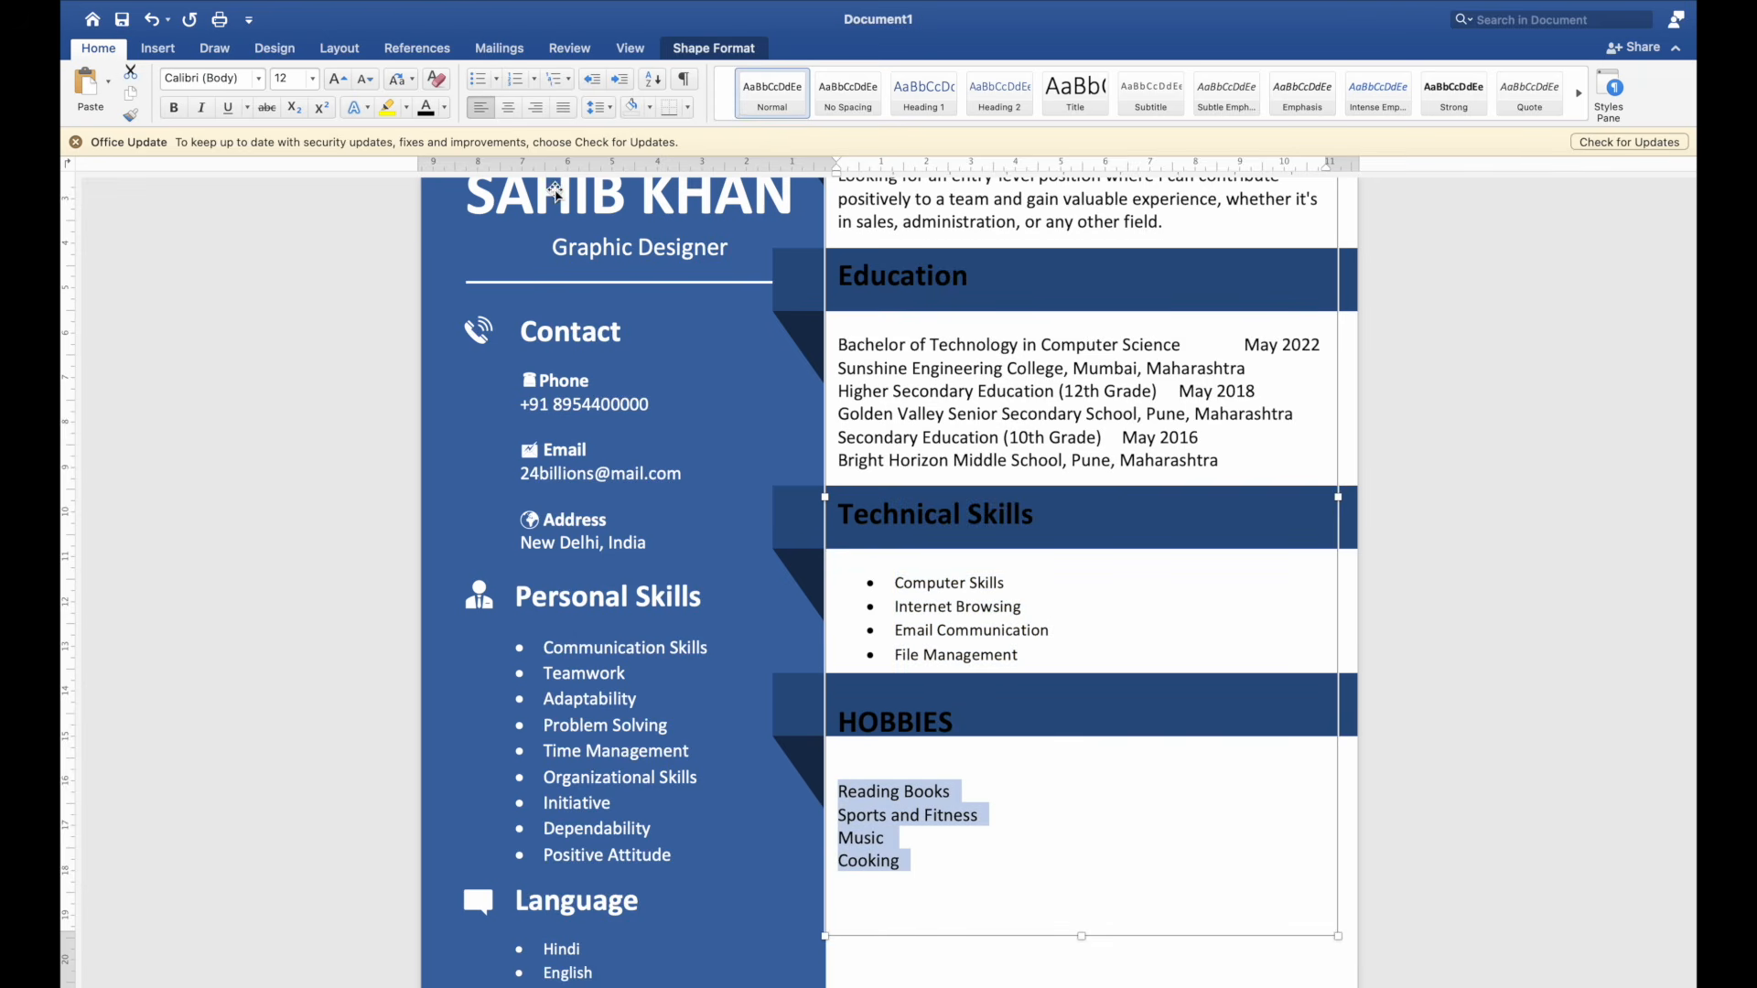
click(484, 84)
click(1025, 759)
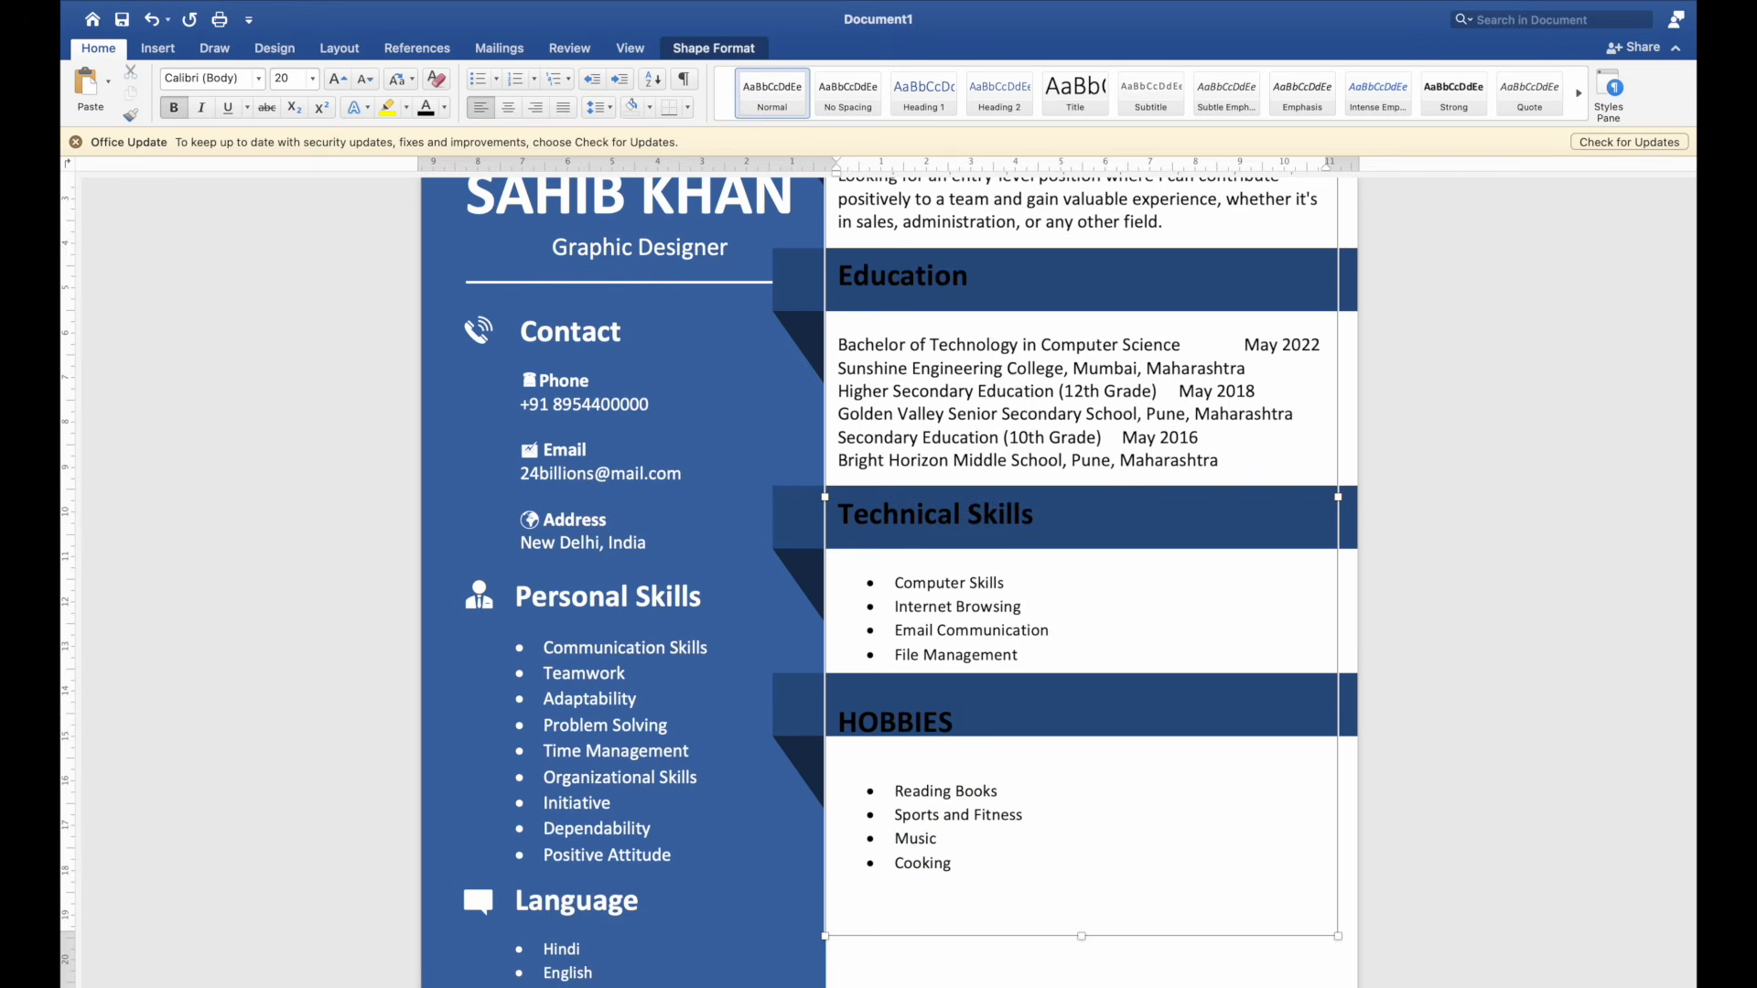
click(1524, 720)
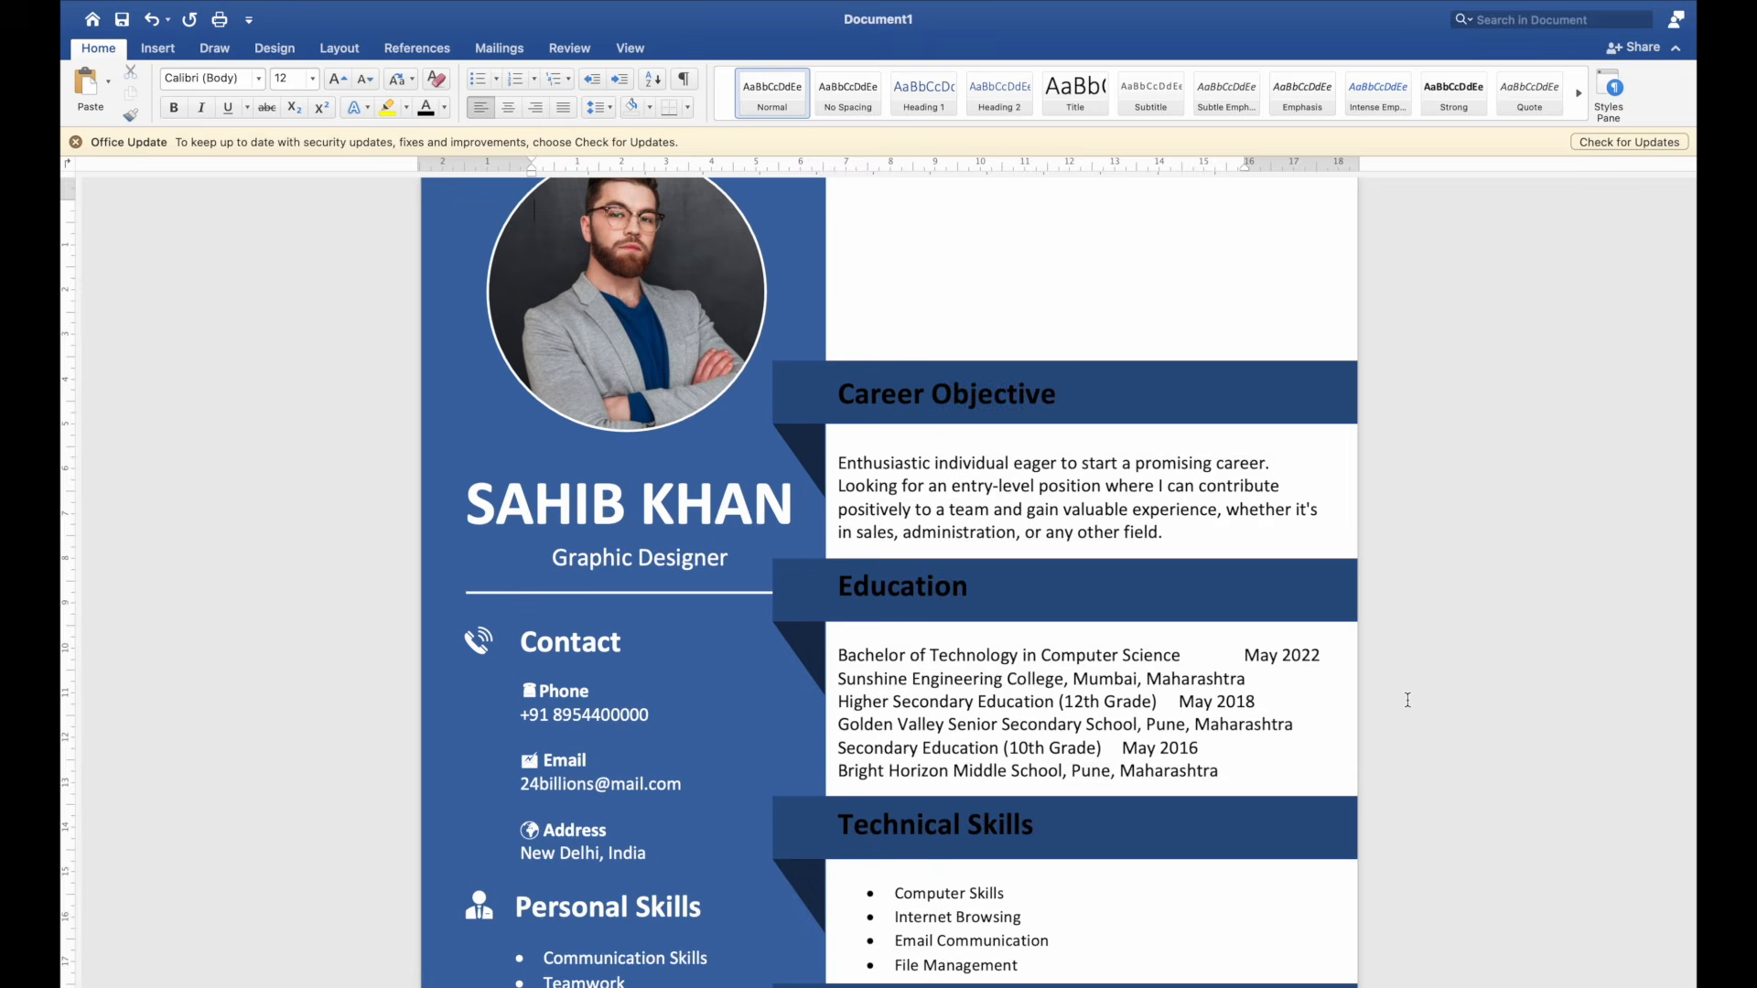
Step: Move the Hobbies banner down until it is centred behind the shifted Hobbies heading
scroll(1349, 769, down, 5)
click(1349, 605)
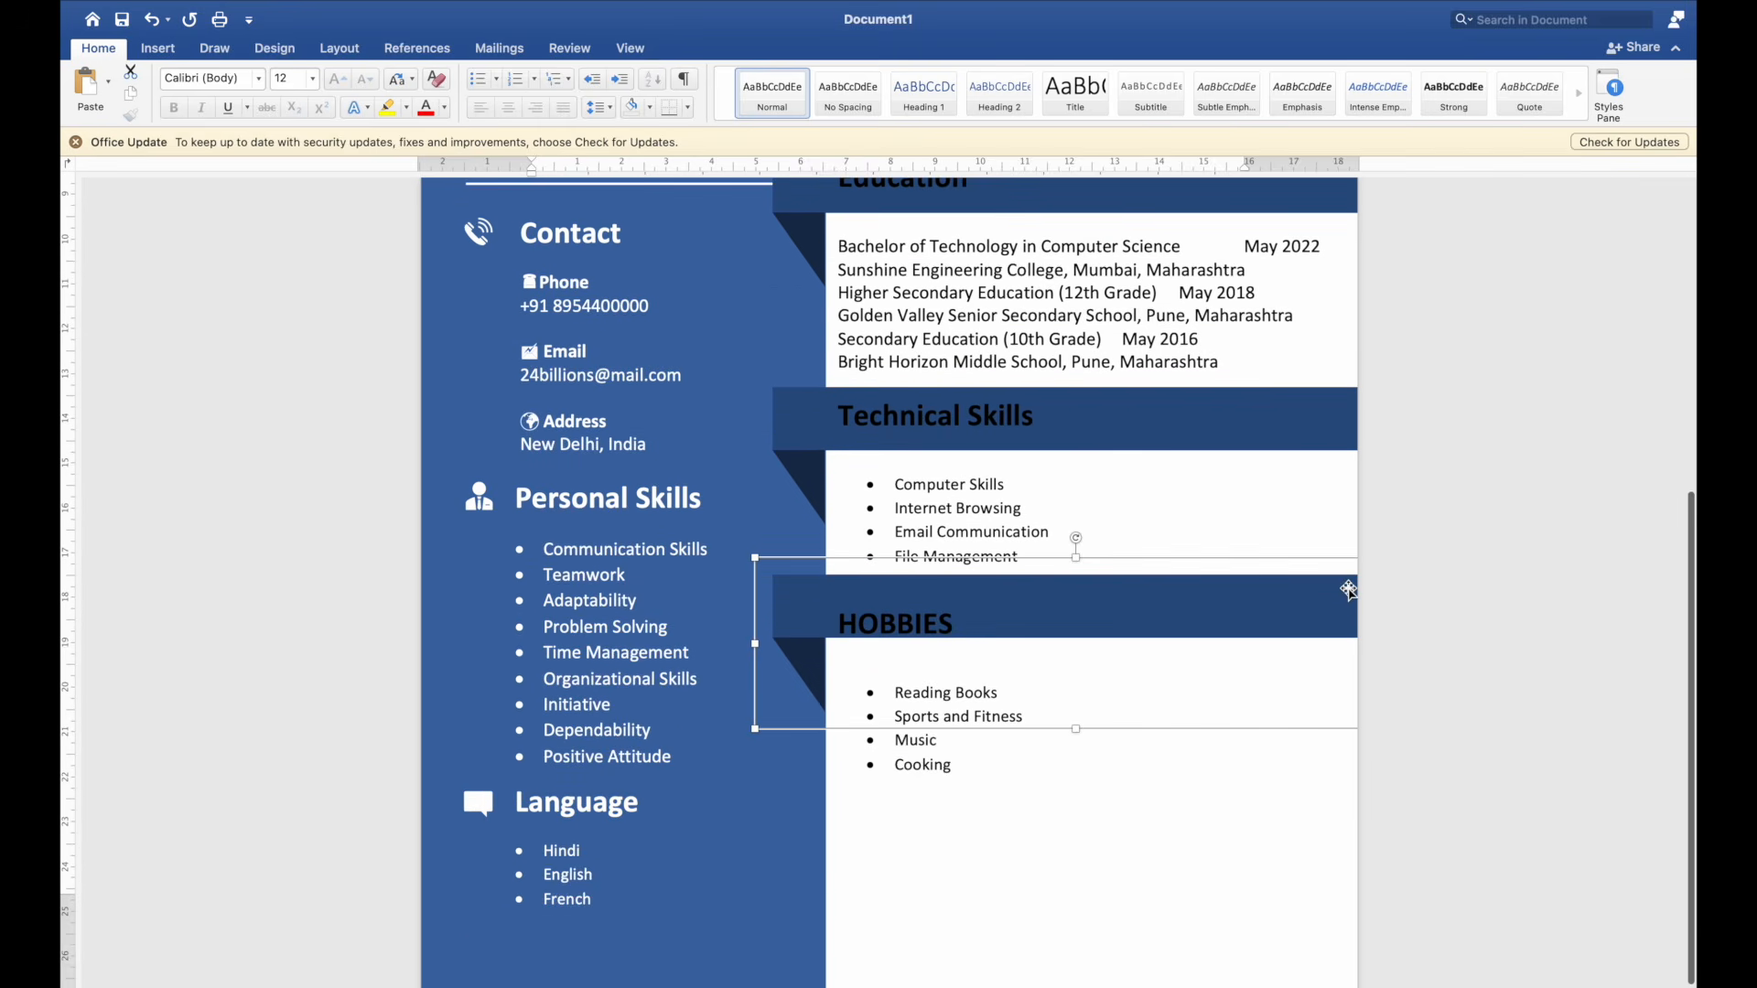
key(Down)
key(Down)
key(Down)
key(Down)
key(Down)
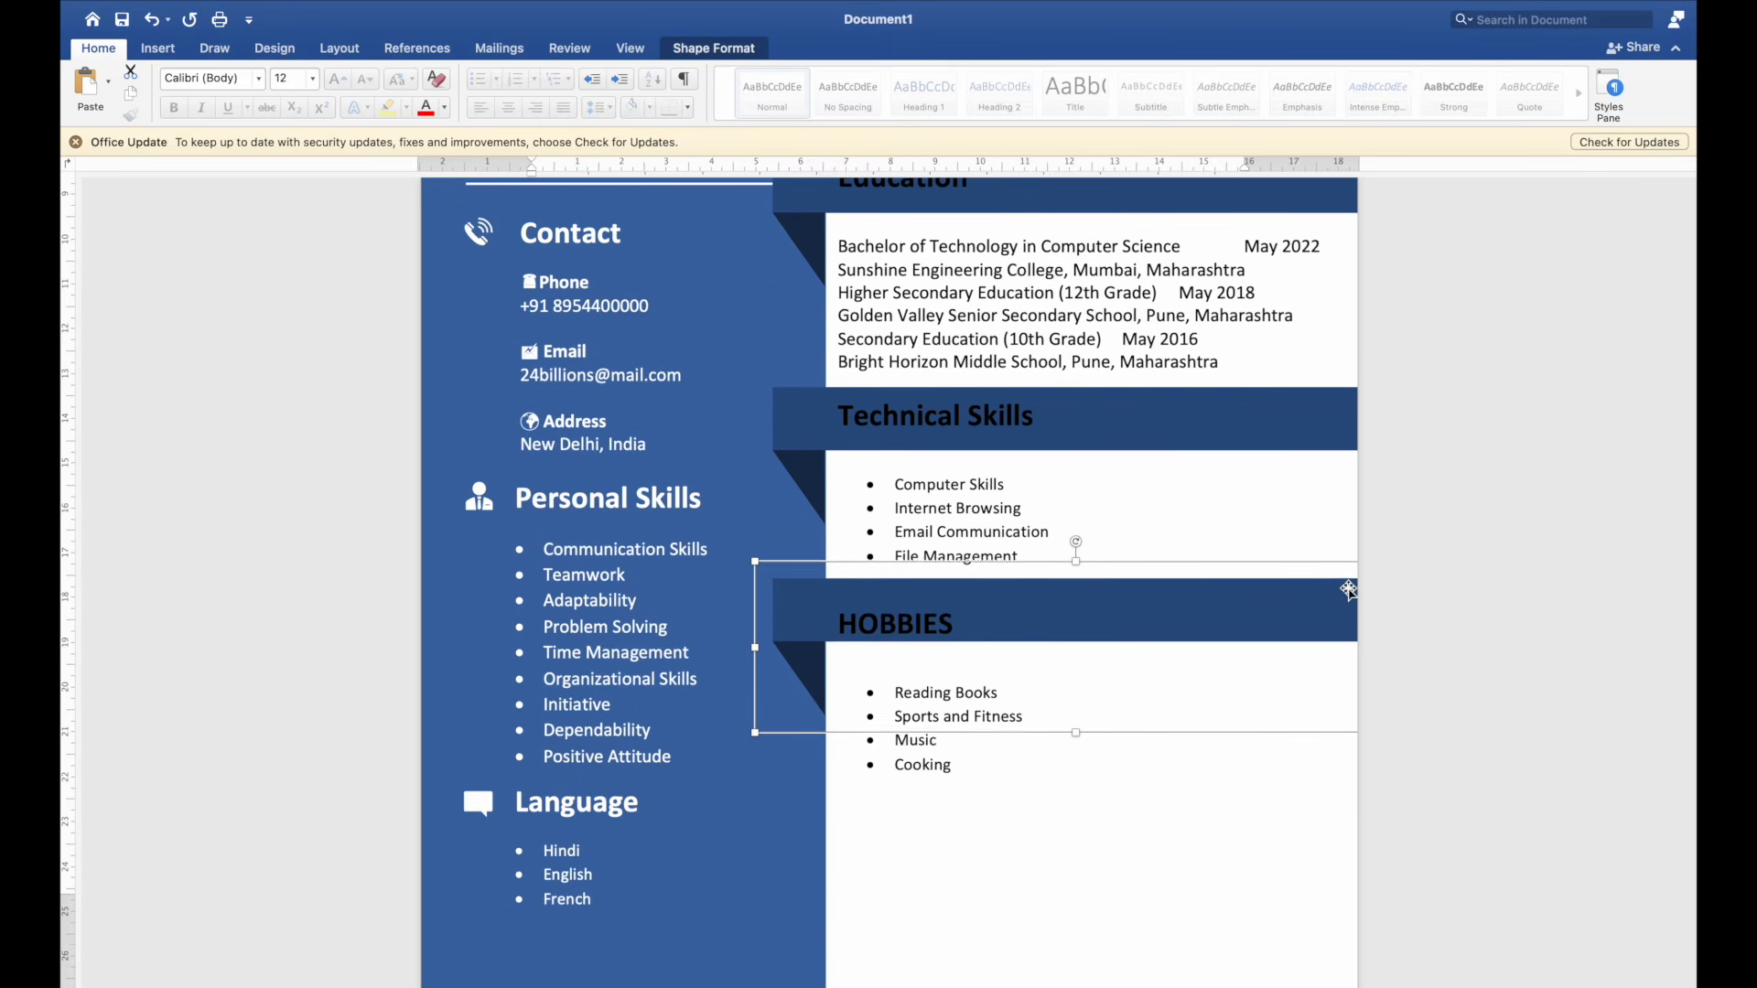
key(Down)
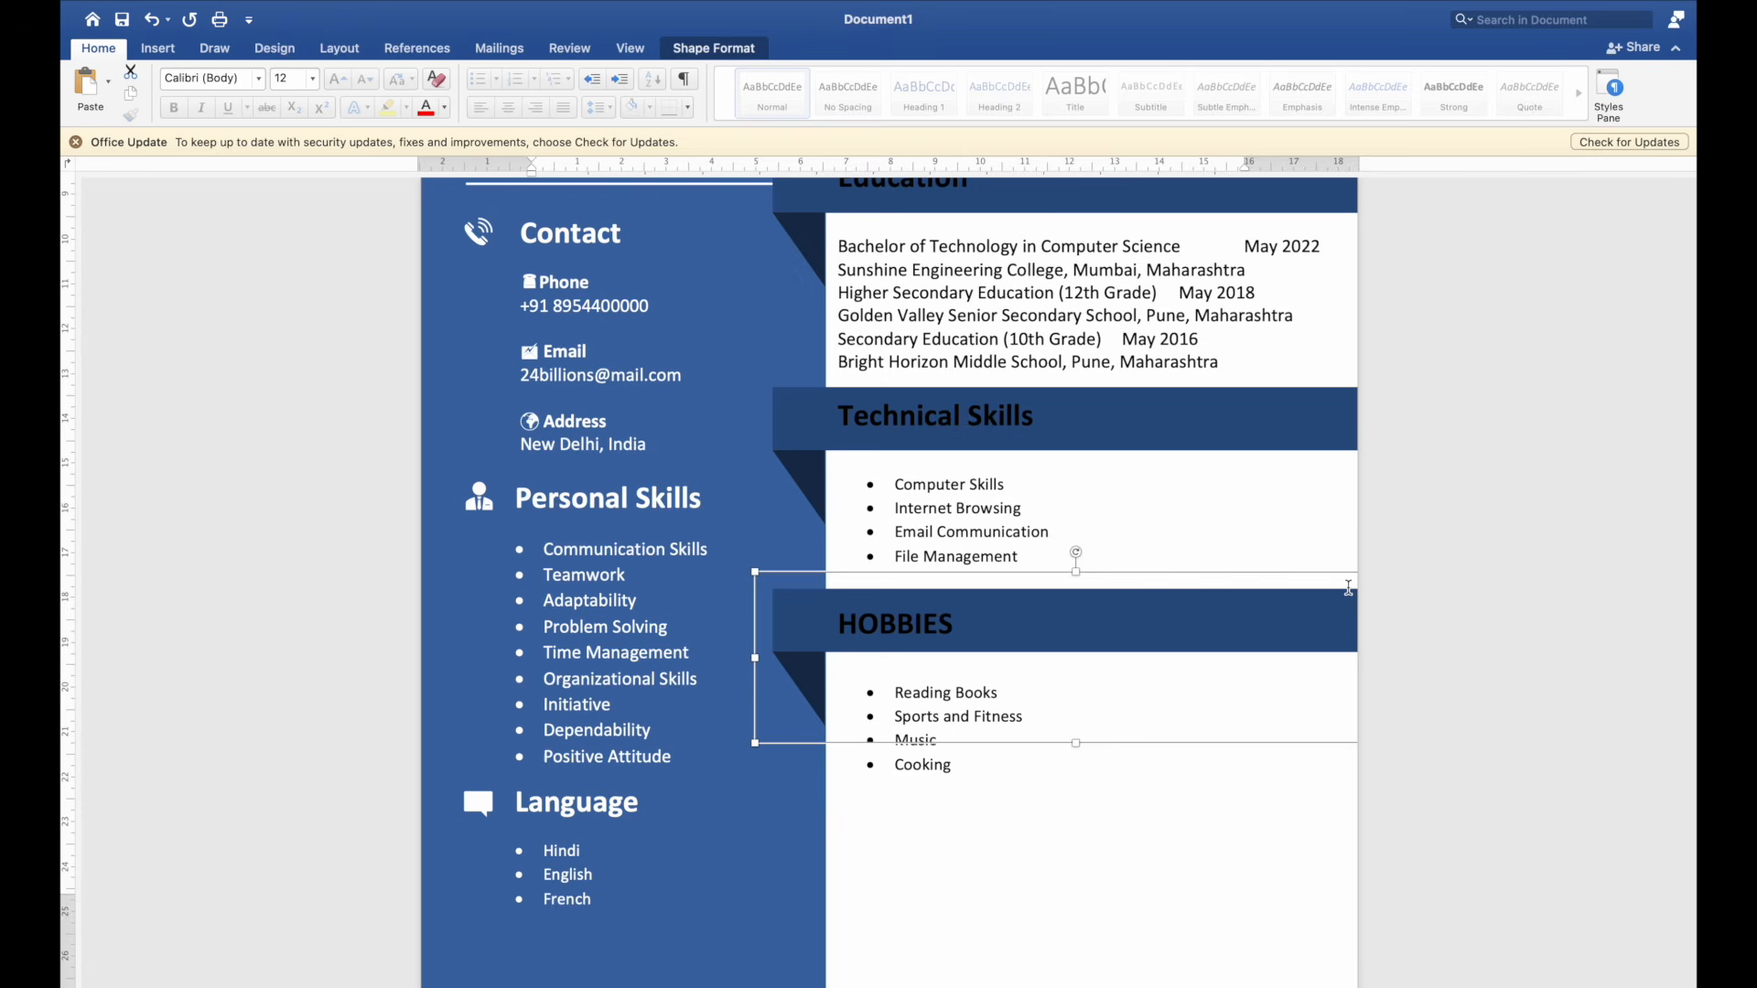
Step: Indent the Career Objective and Education headings with a tab at the start of each line
click(1356, 412)
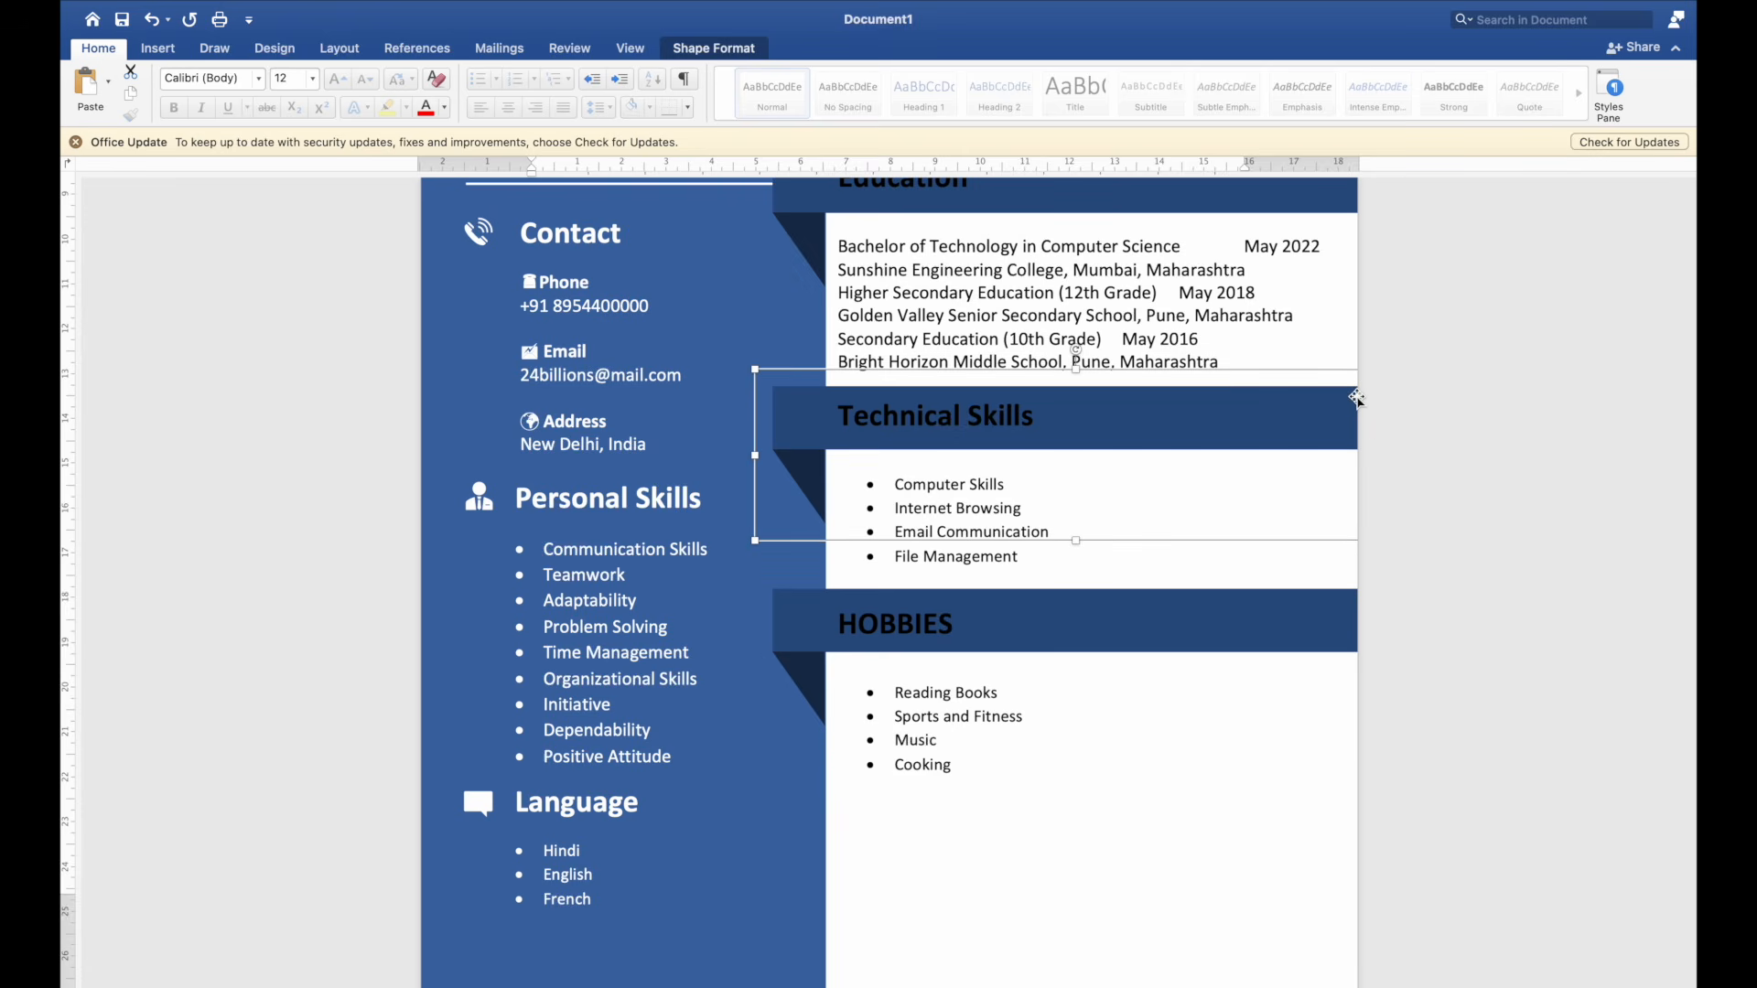
scroll(1358, 395, up, 2)
scroll(1357, 395, up, 8)
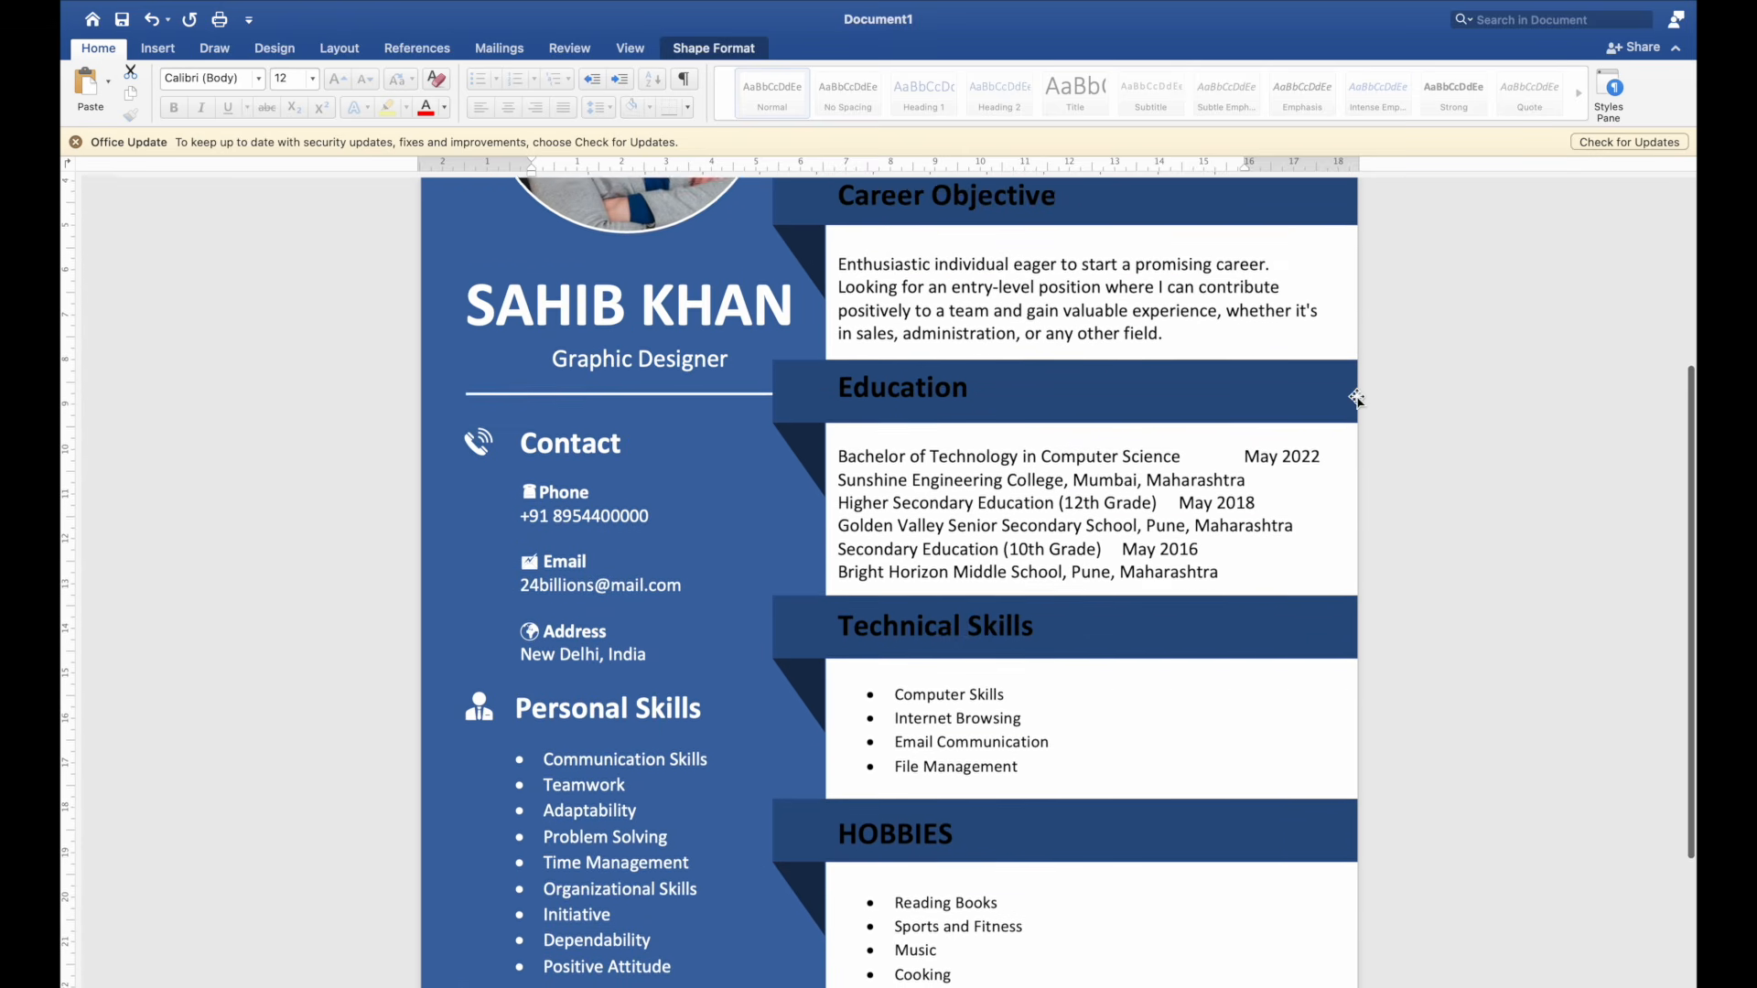
click(1026, 326)
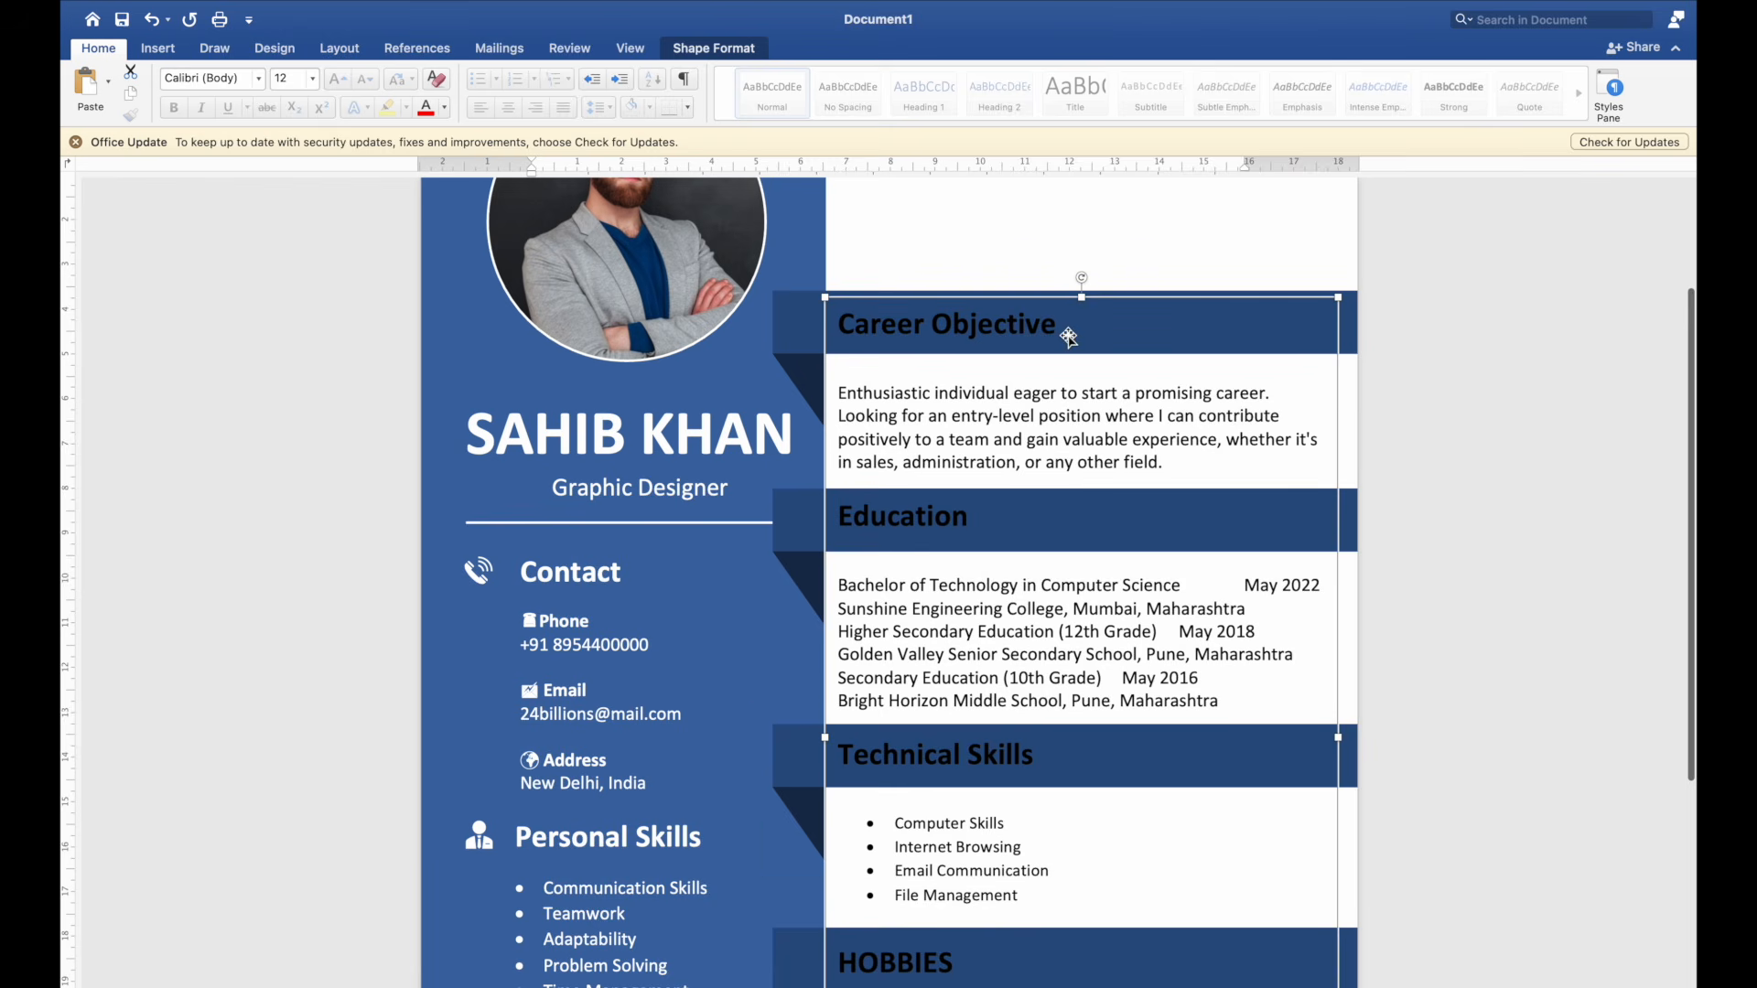
key(Home)
key(Tab)
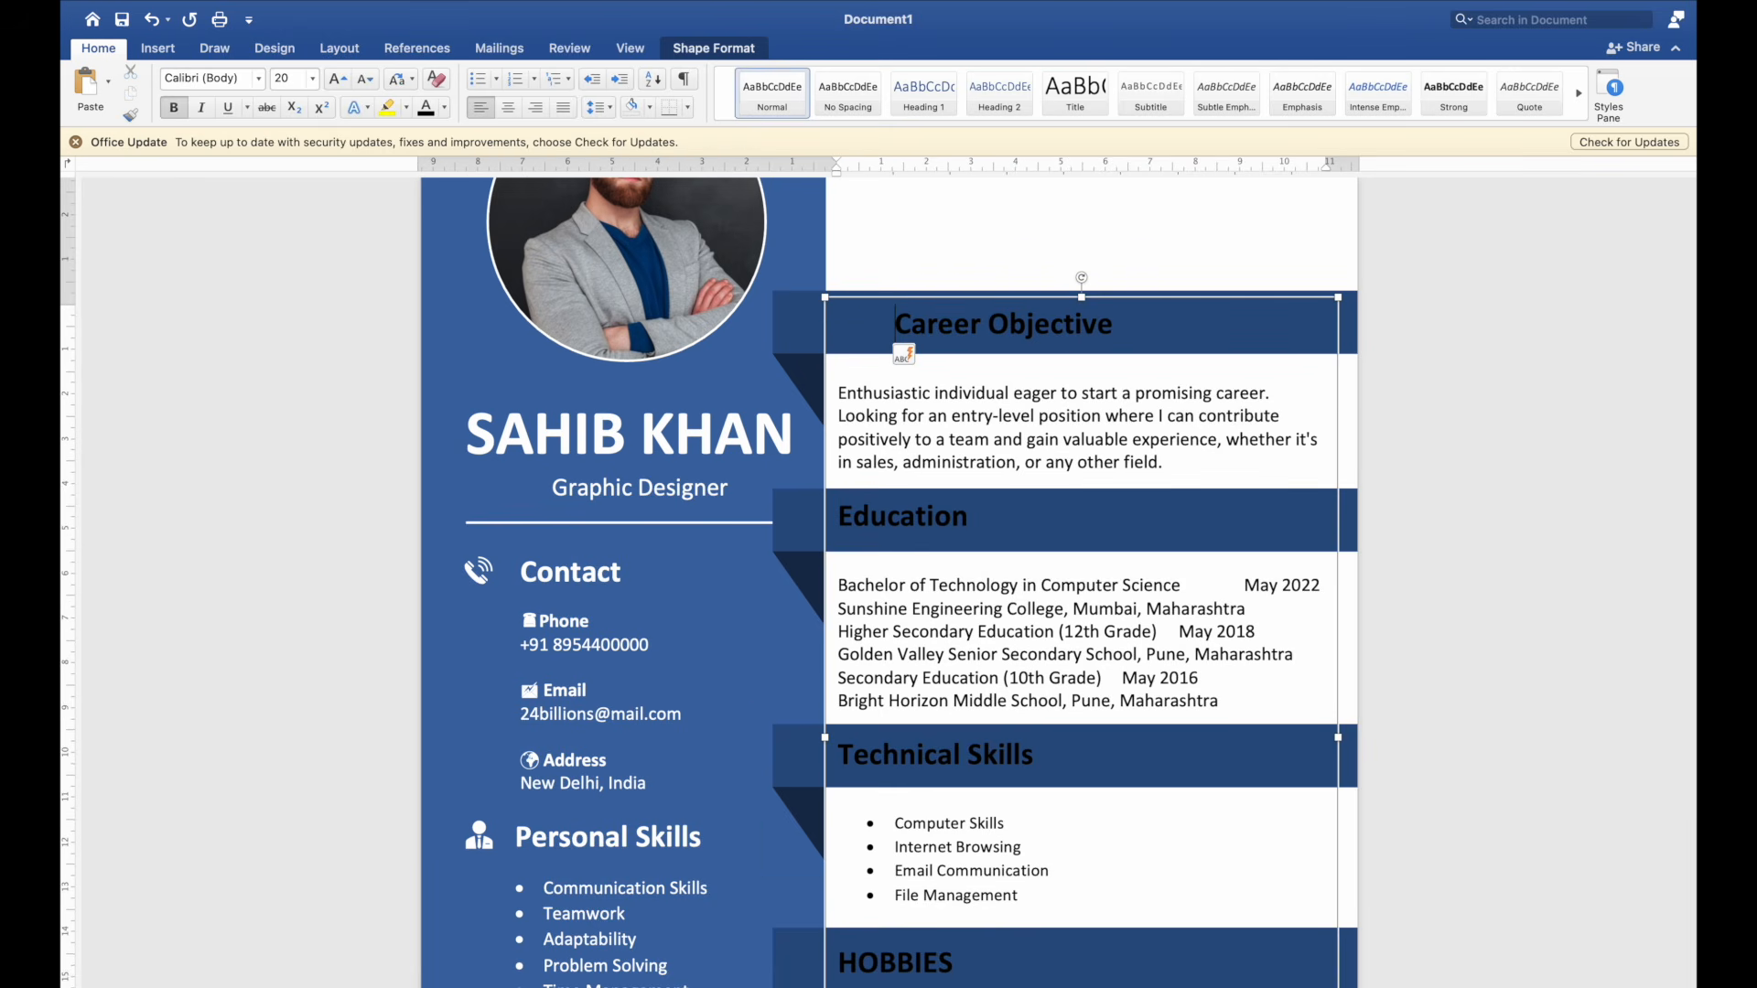
key(Home)
key(Tab)
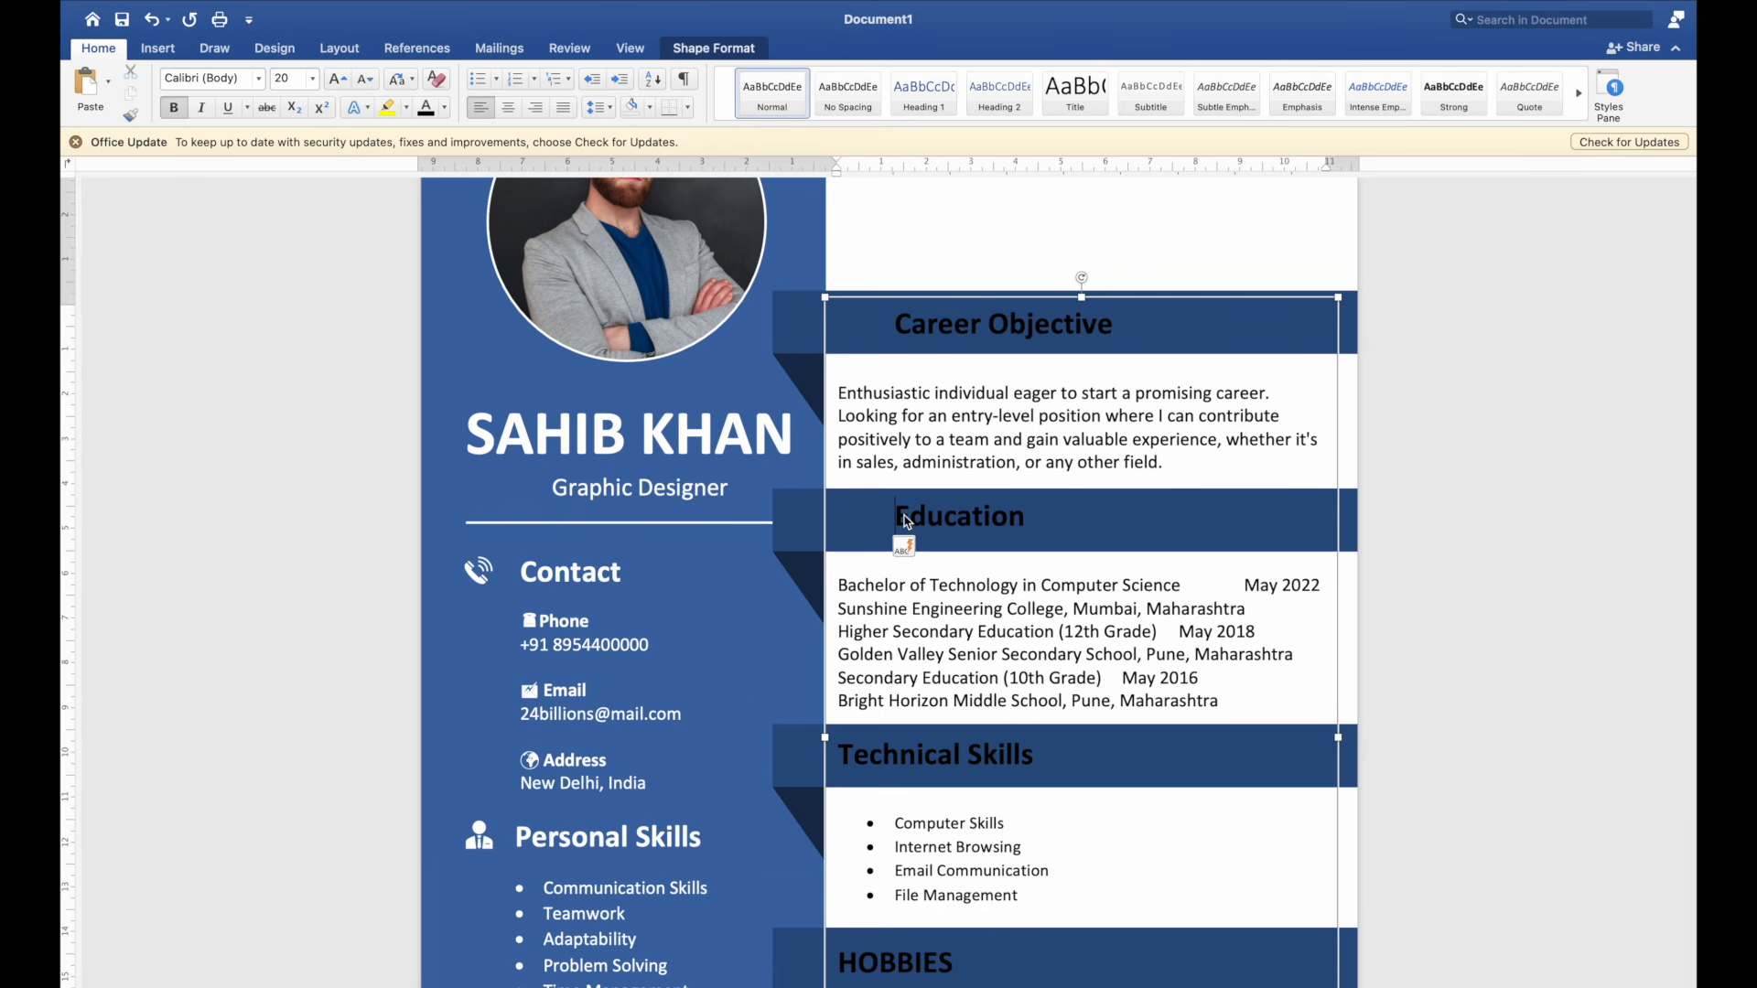
Step: Indent the Technical Skills and Hobbies headings with a tab at the start of each line
click(937, 759)
key(Tab)
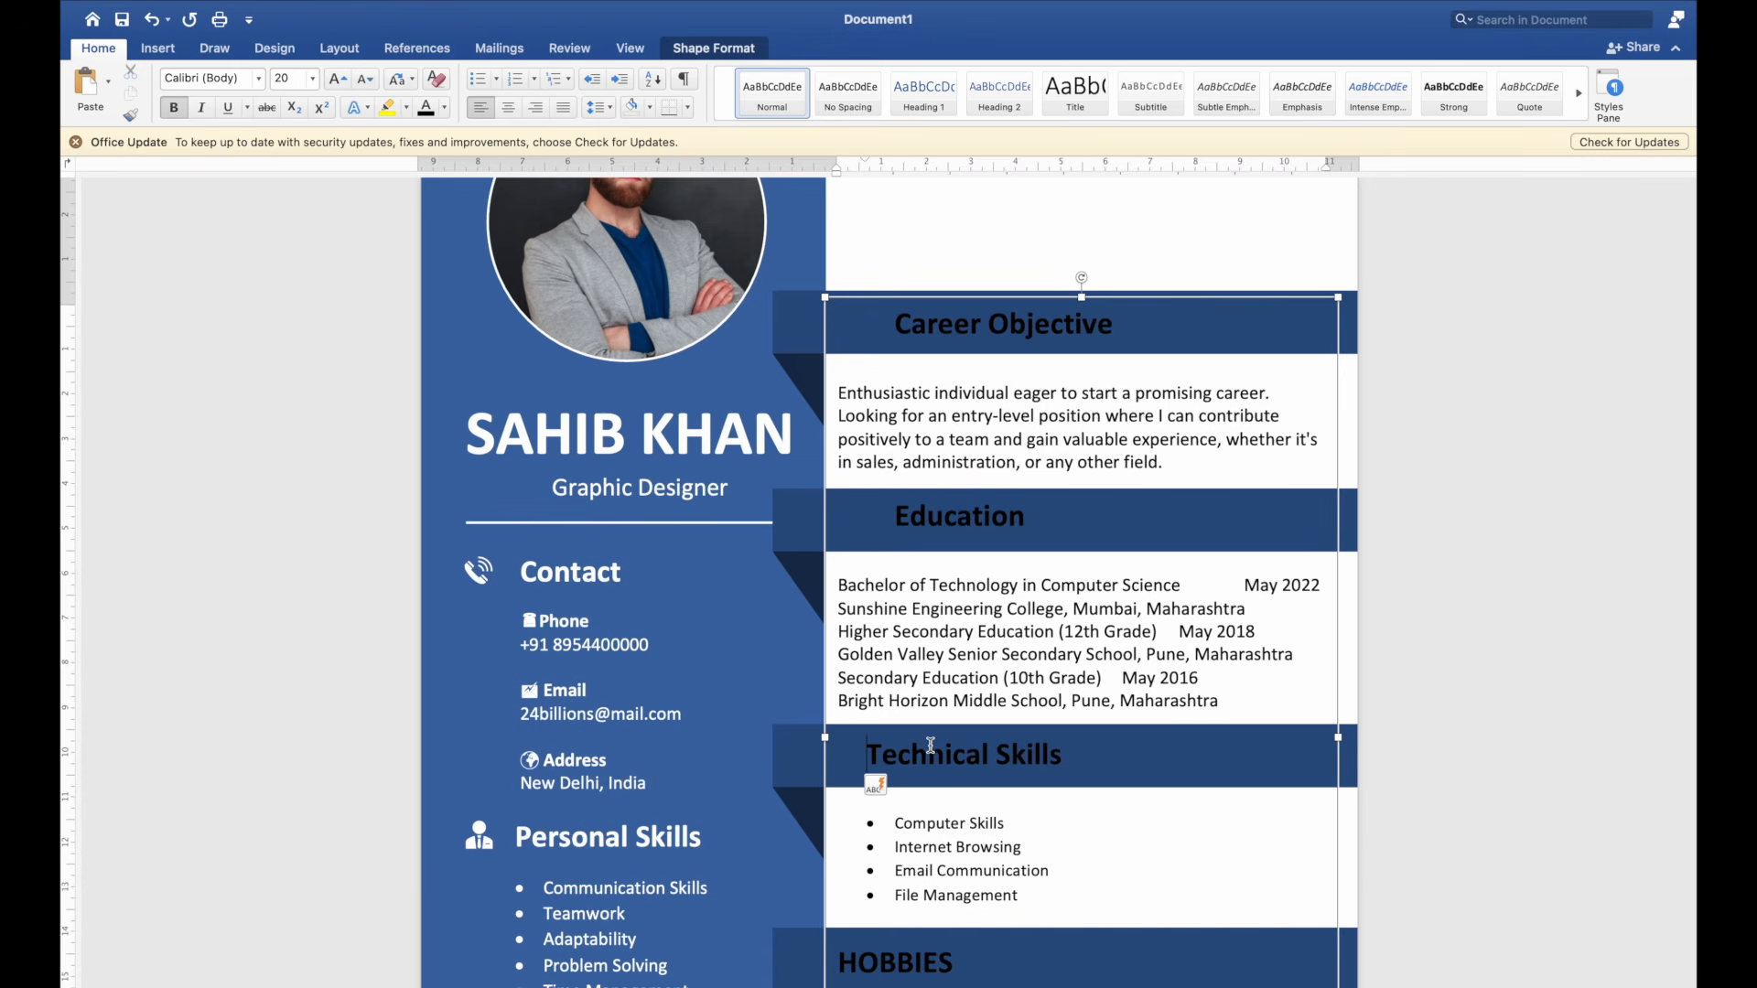
scroll(924, 640, down, 8)
click(902, 595)
key(Home)
key(Tab)
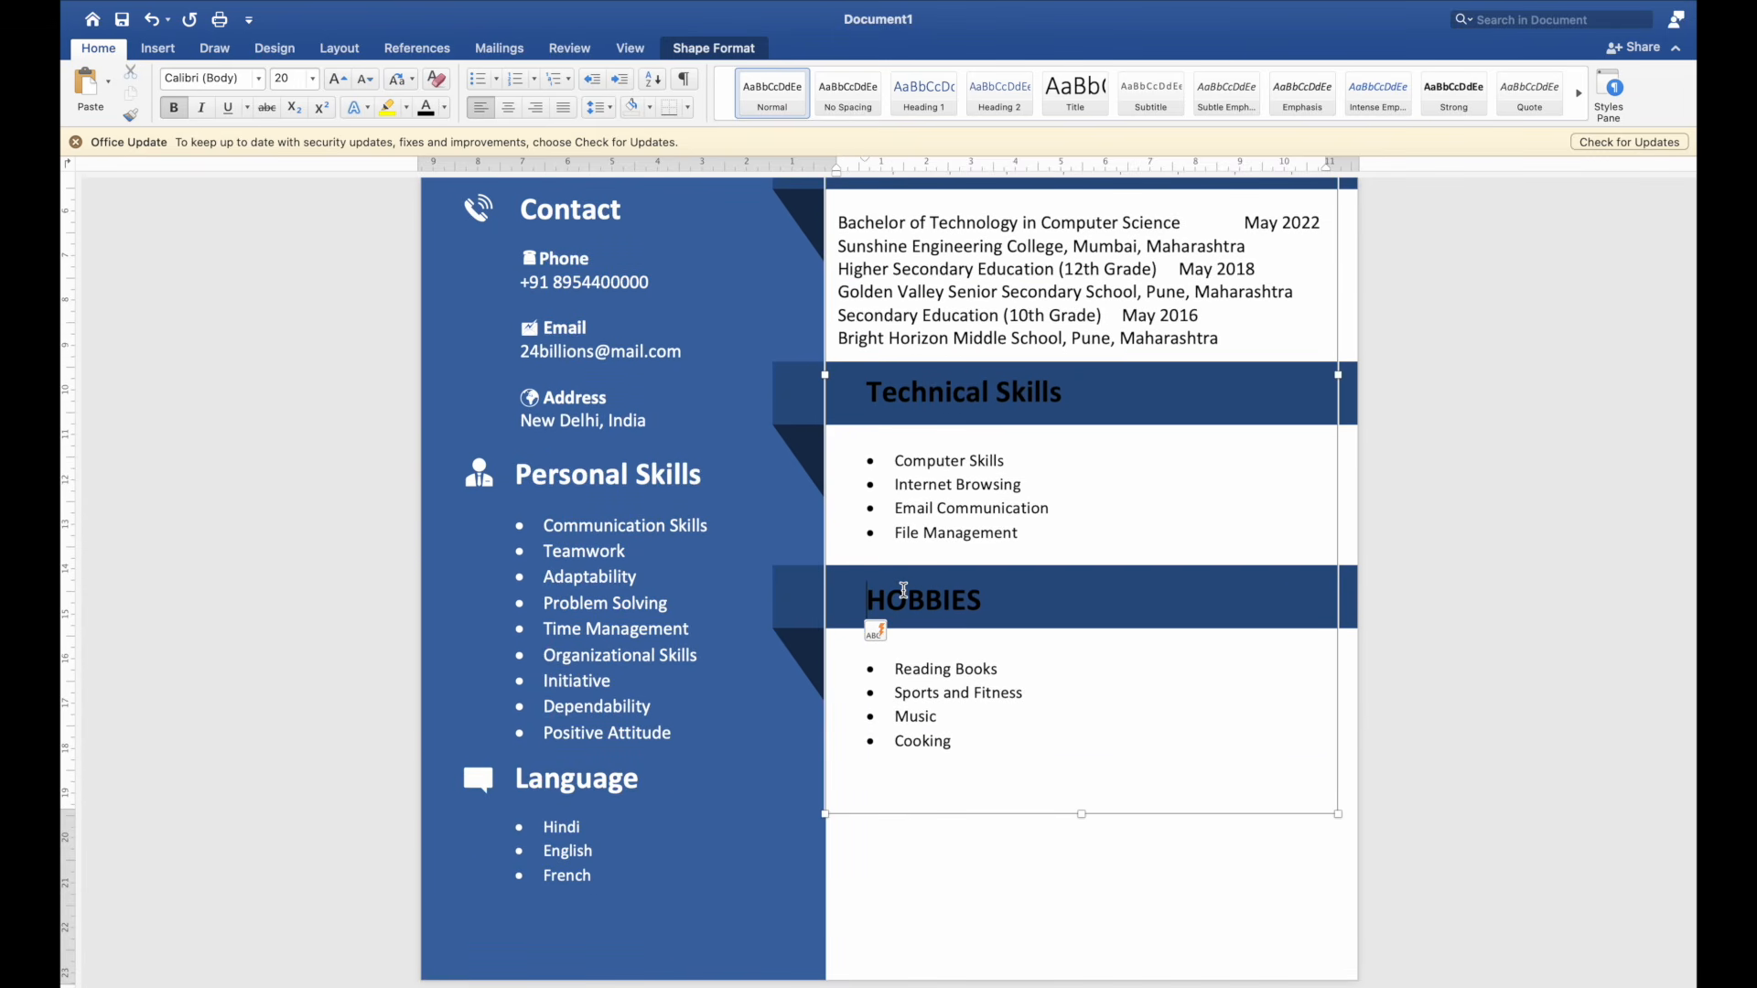
Step: Undo the tab indents on the four section headings in the white column
scroll(904, 590, up, 6)
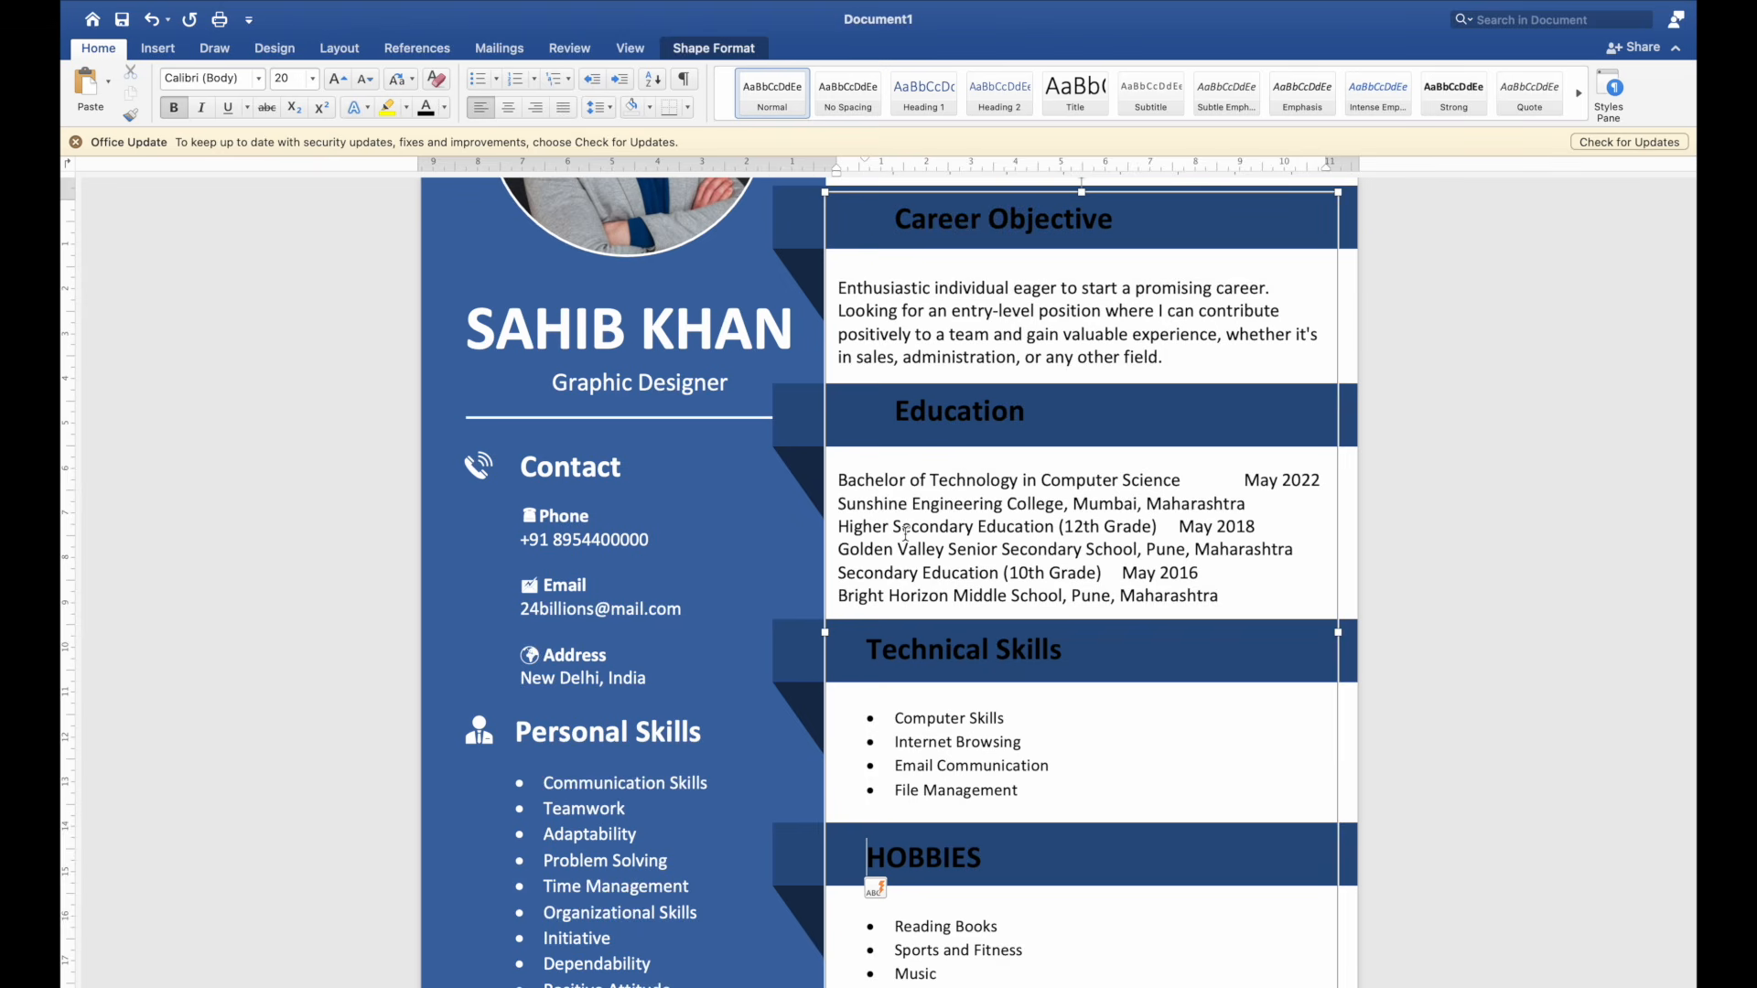
scroll(905, 532, down, 5)
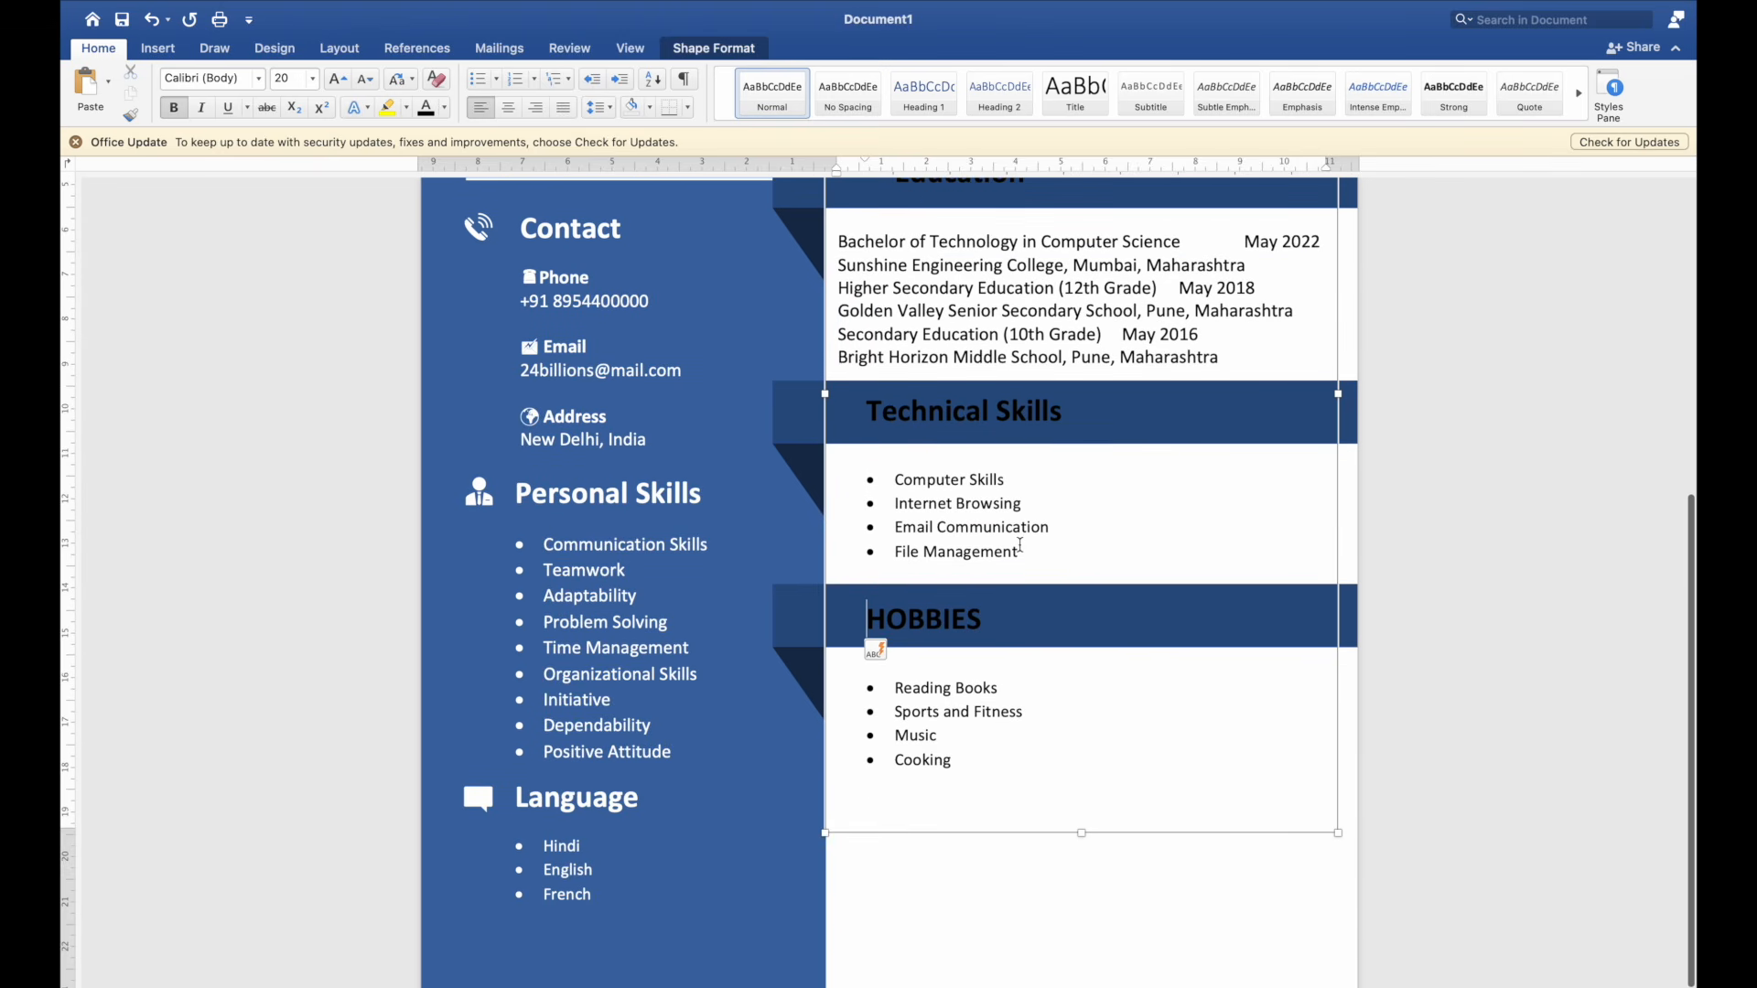
scroll(1019, 546, up, 2)
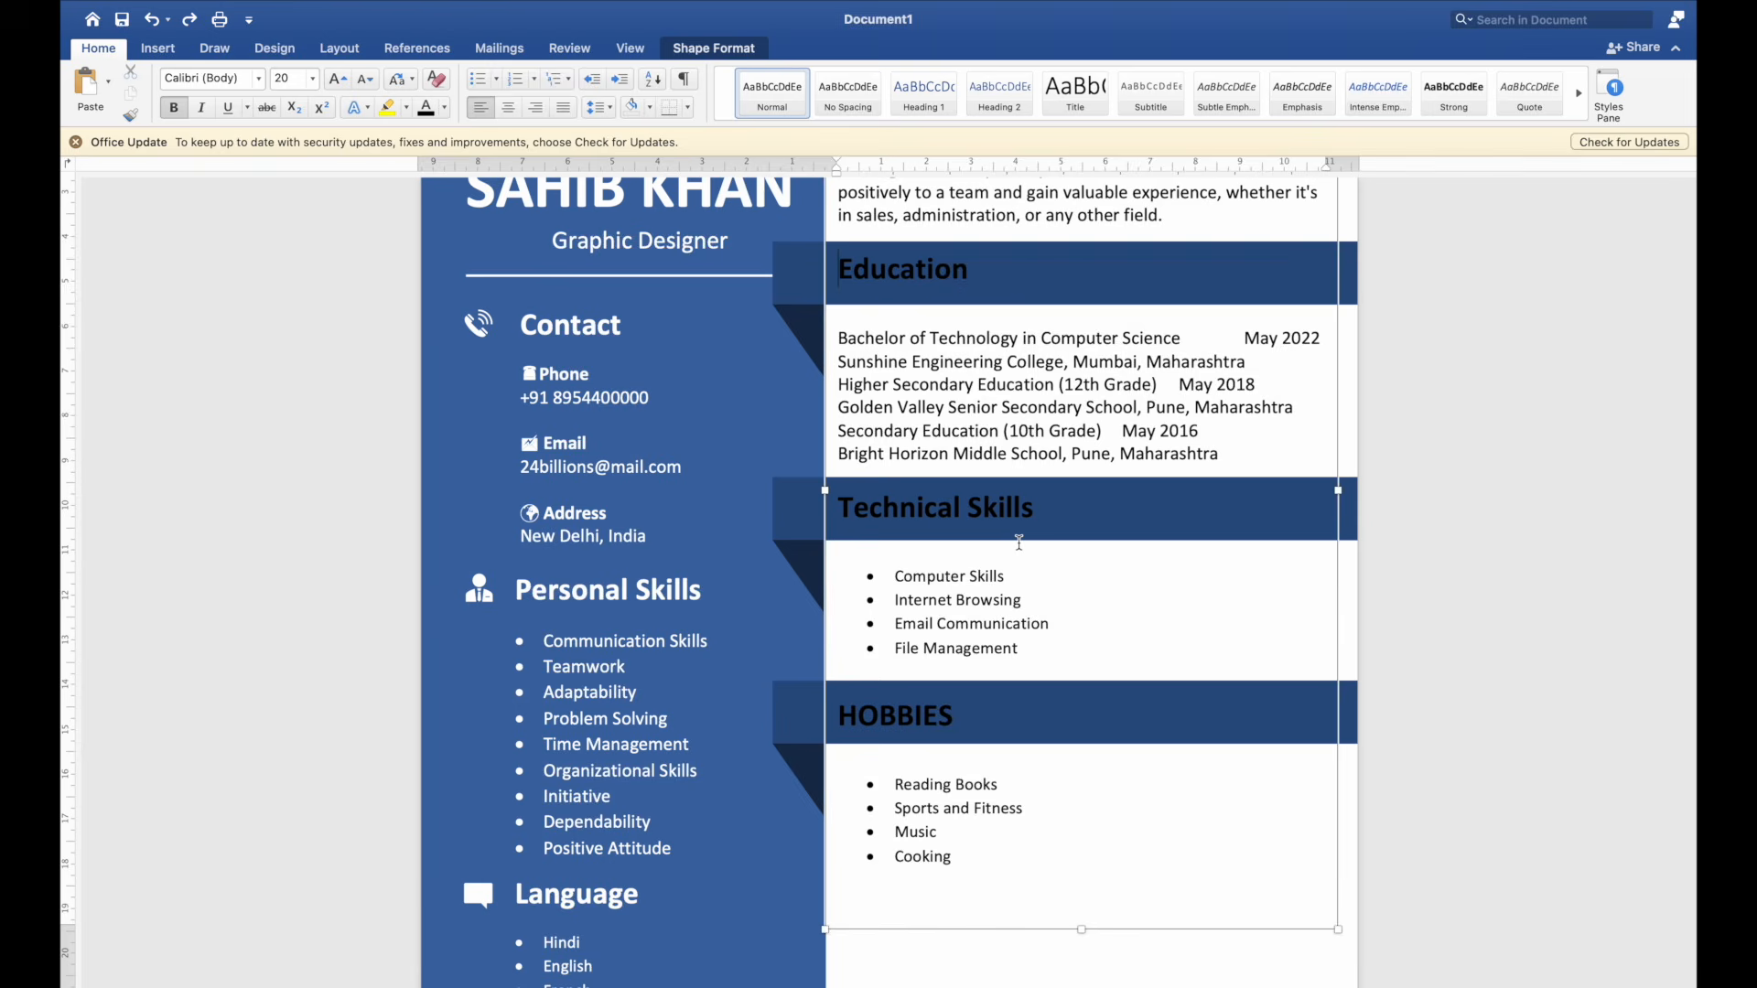
scroll(1019, 543, up, 3)
scroll(1019, 543, down, 5)
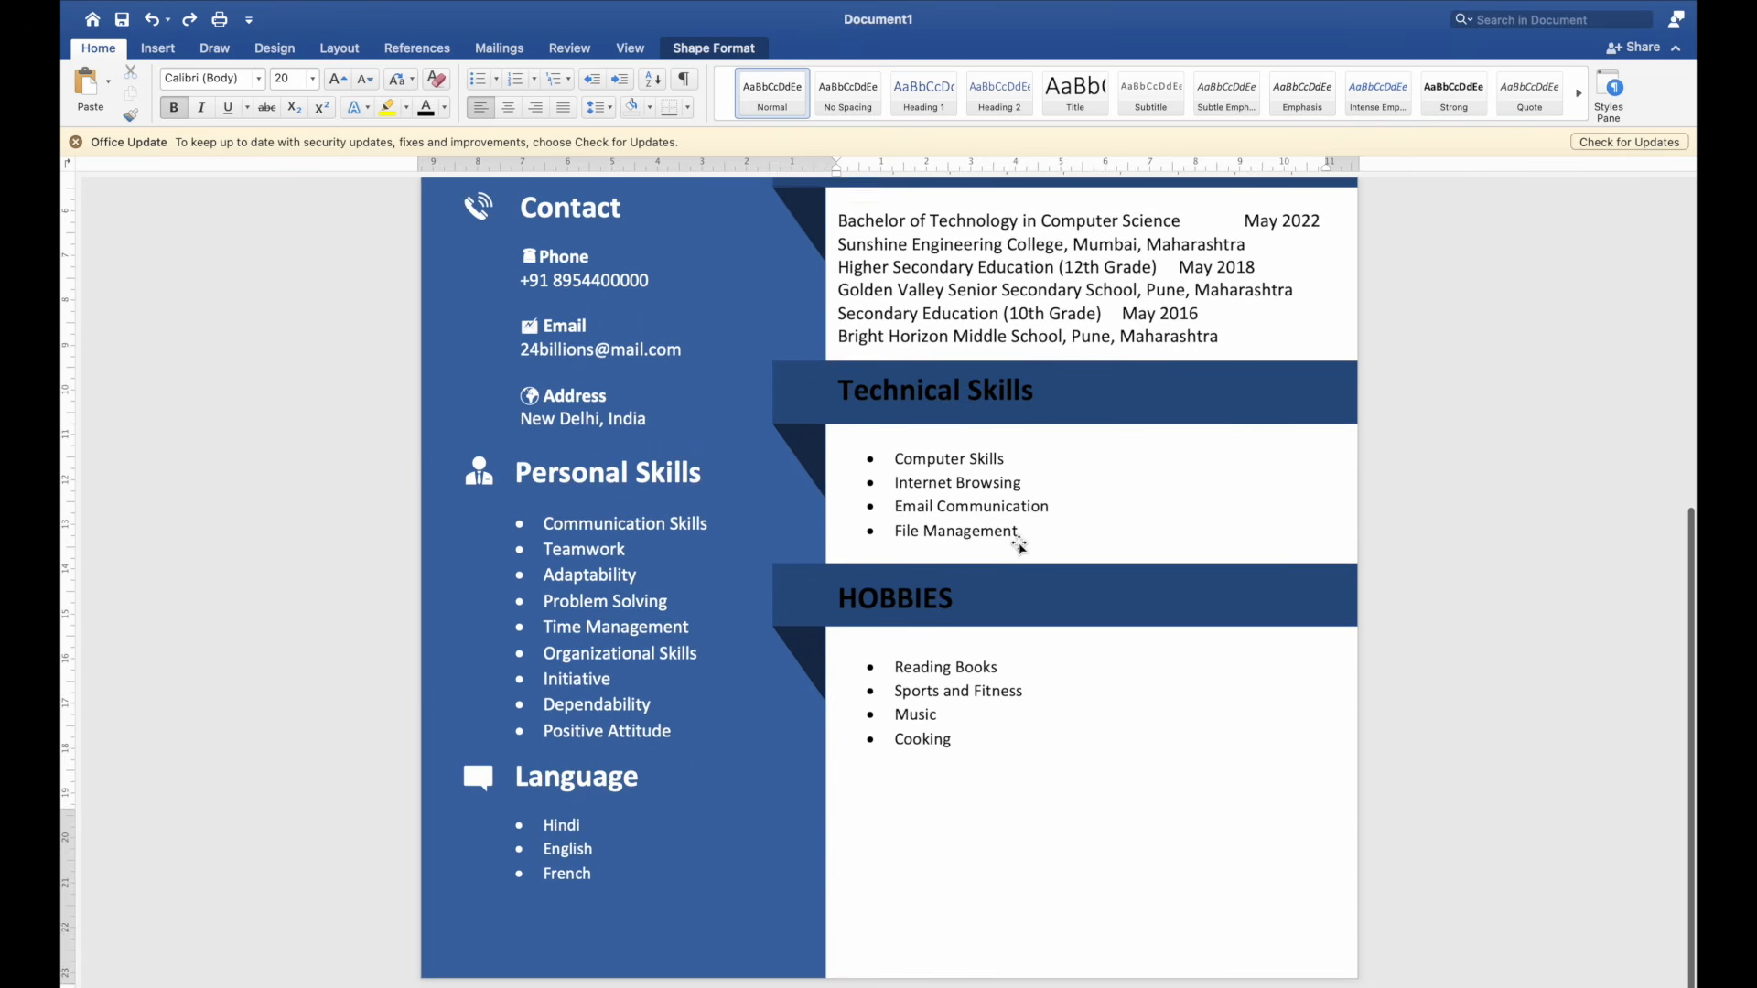
Step: Remove the bullets from the four Technical Skills items
click(1019, 543)
click(1007, 529)
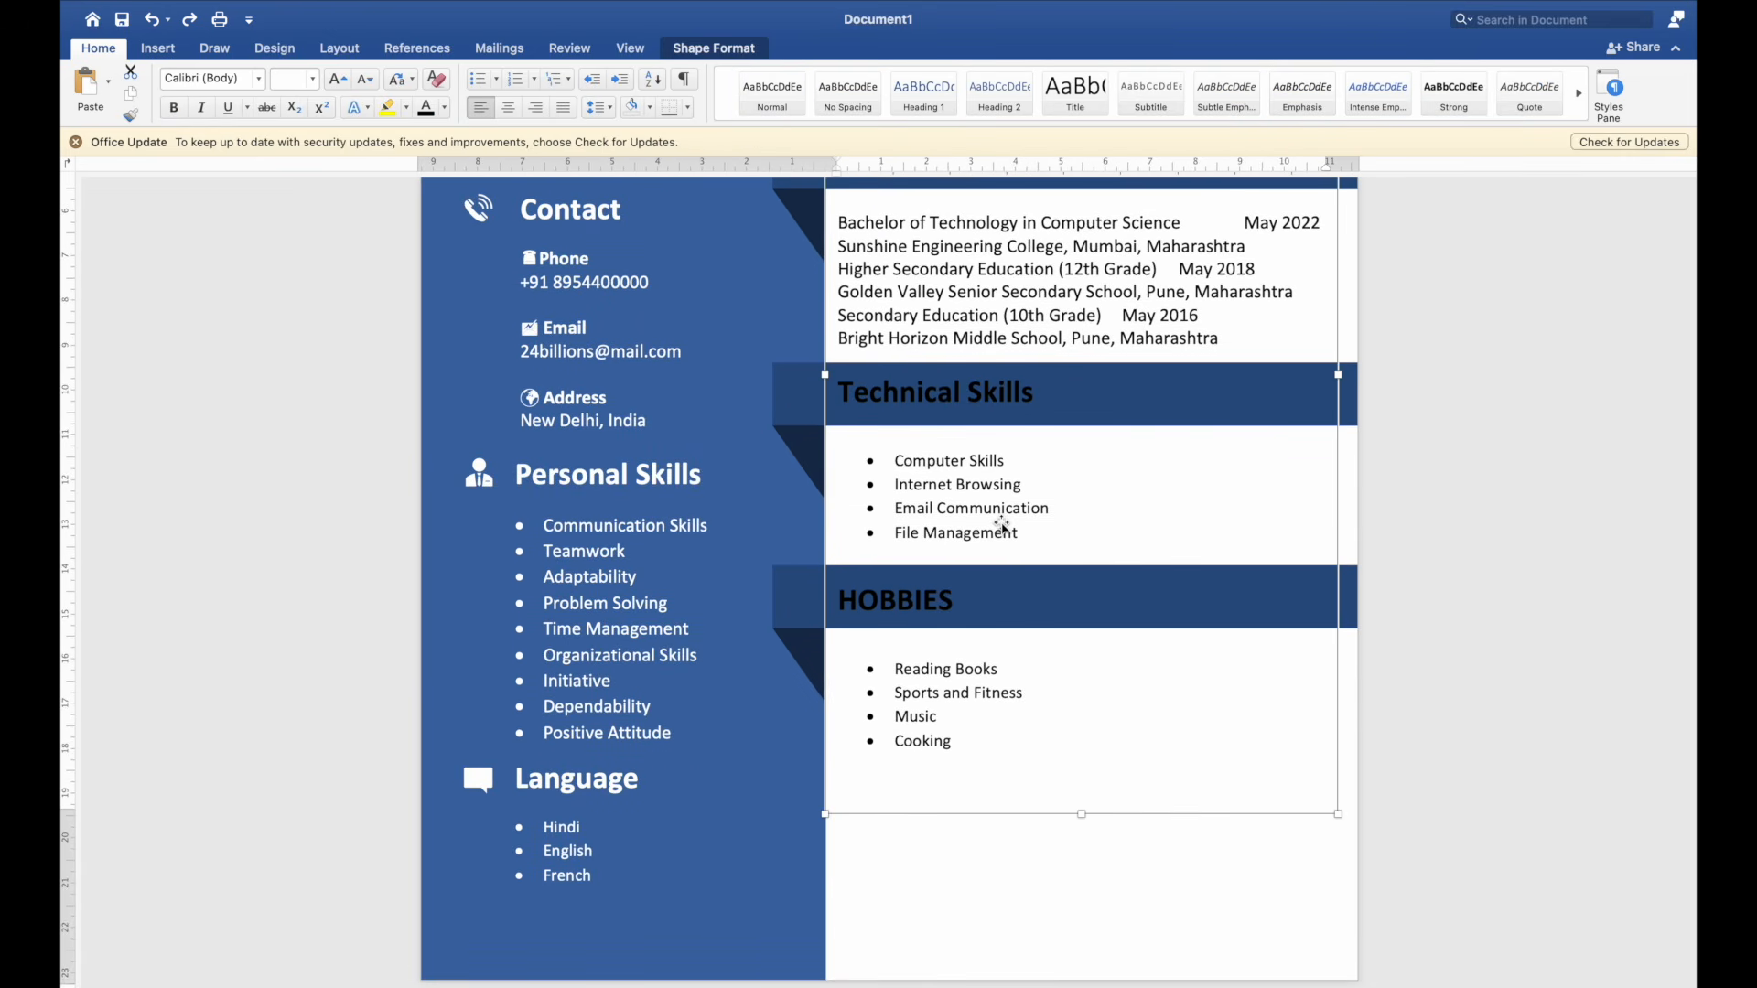
drag(1018, 534, 874, 471)
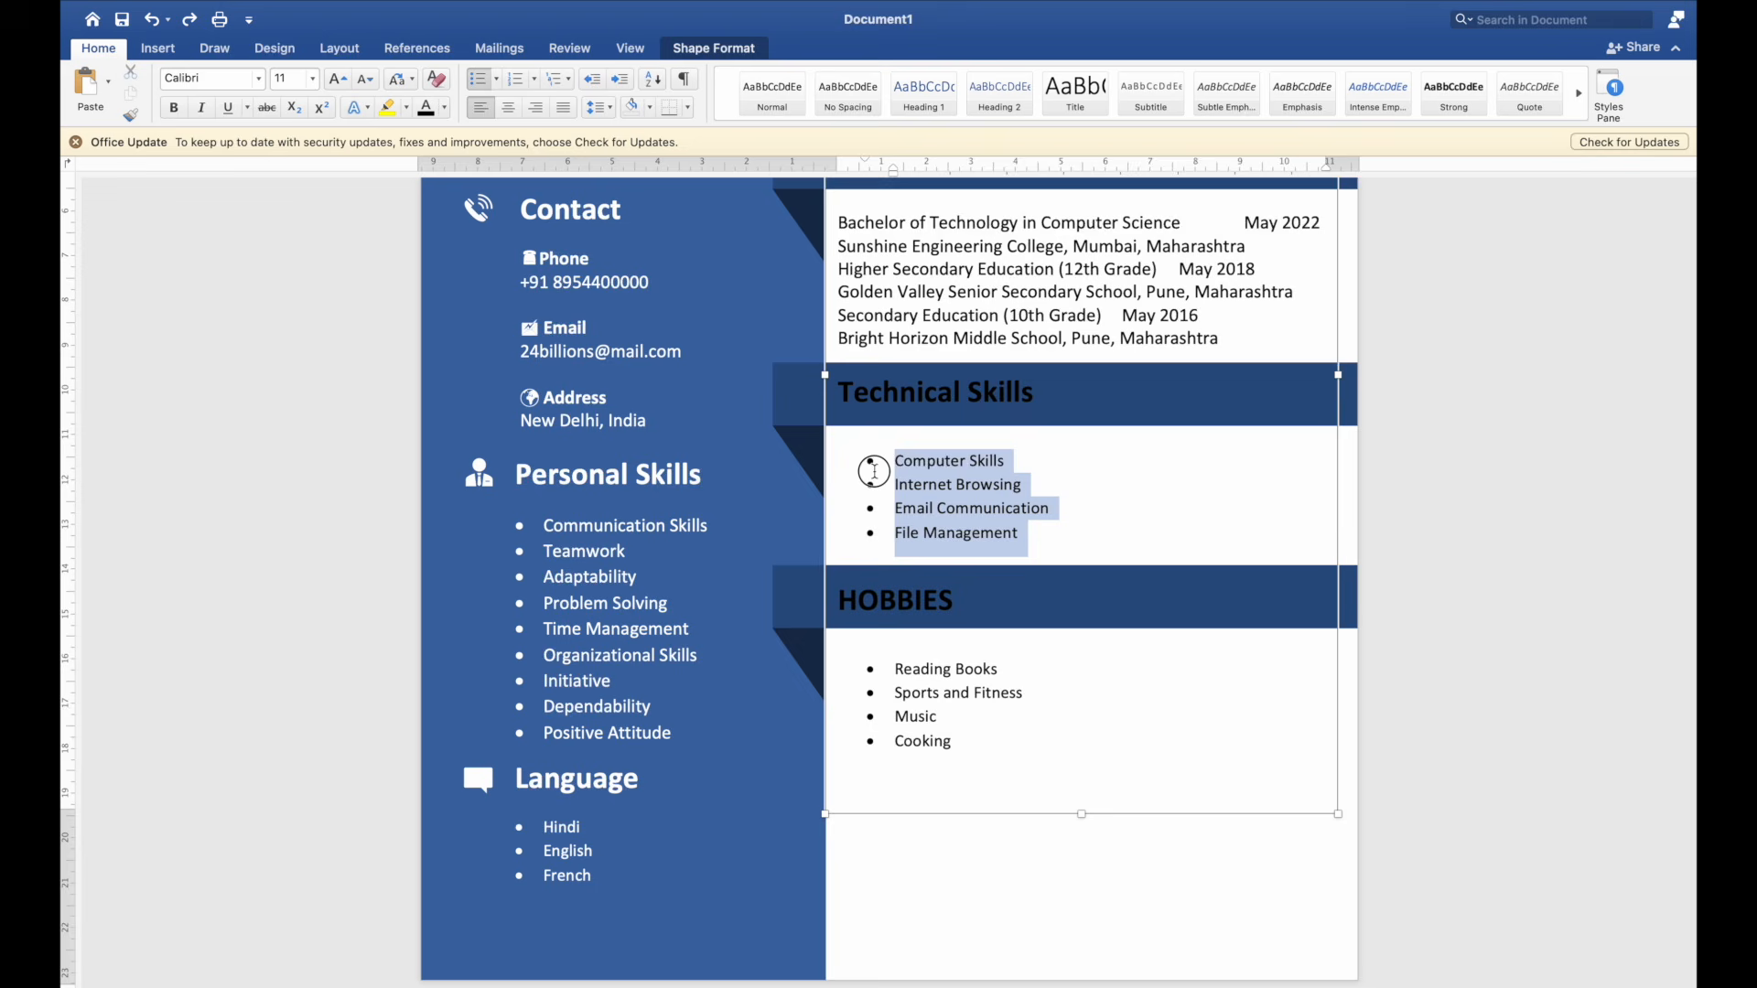
click(476, 83)
Step: Remove the bullets from the four hobby items and indent the Hobbies heading with a tab
drag(950, 722, 869, 661)
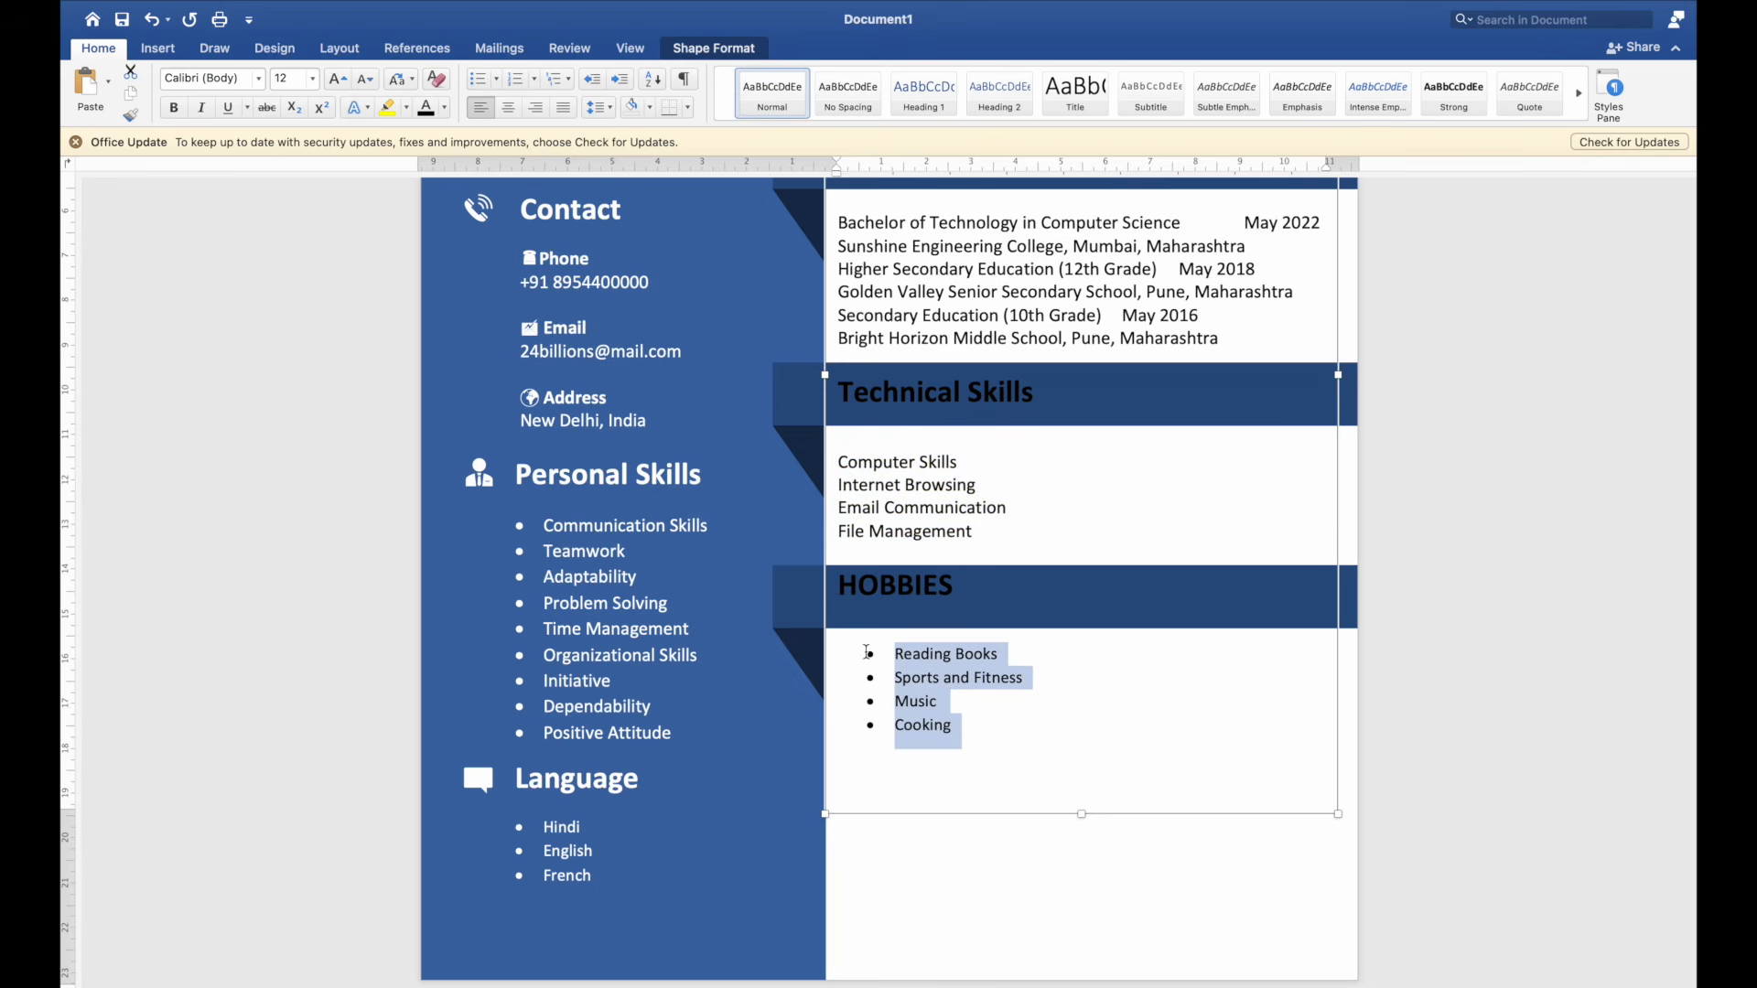
click(476, 83)
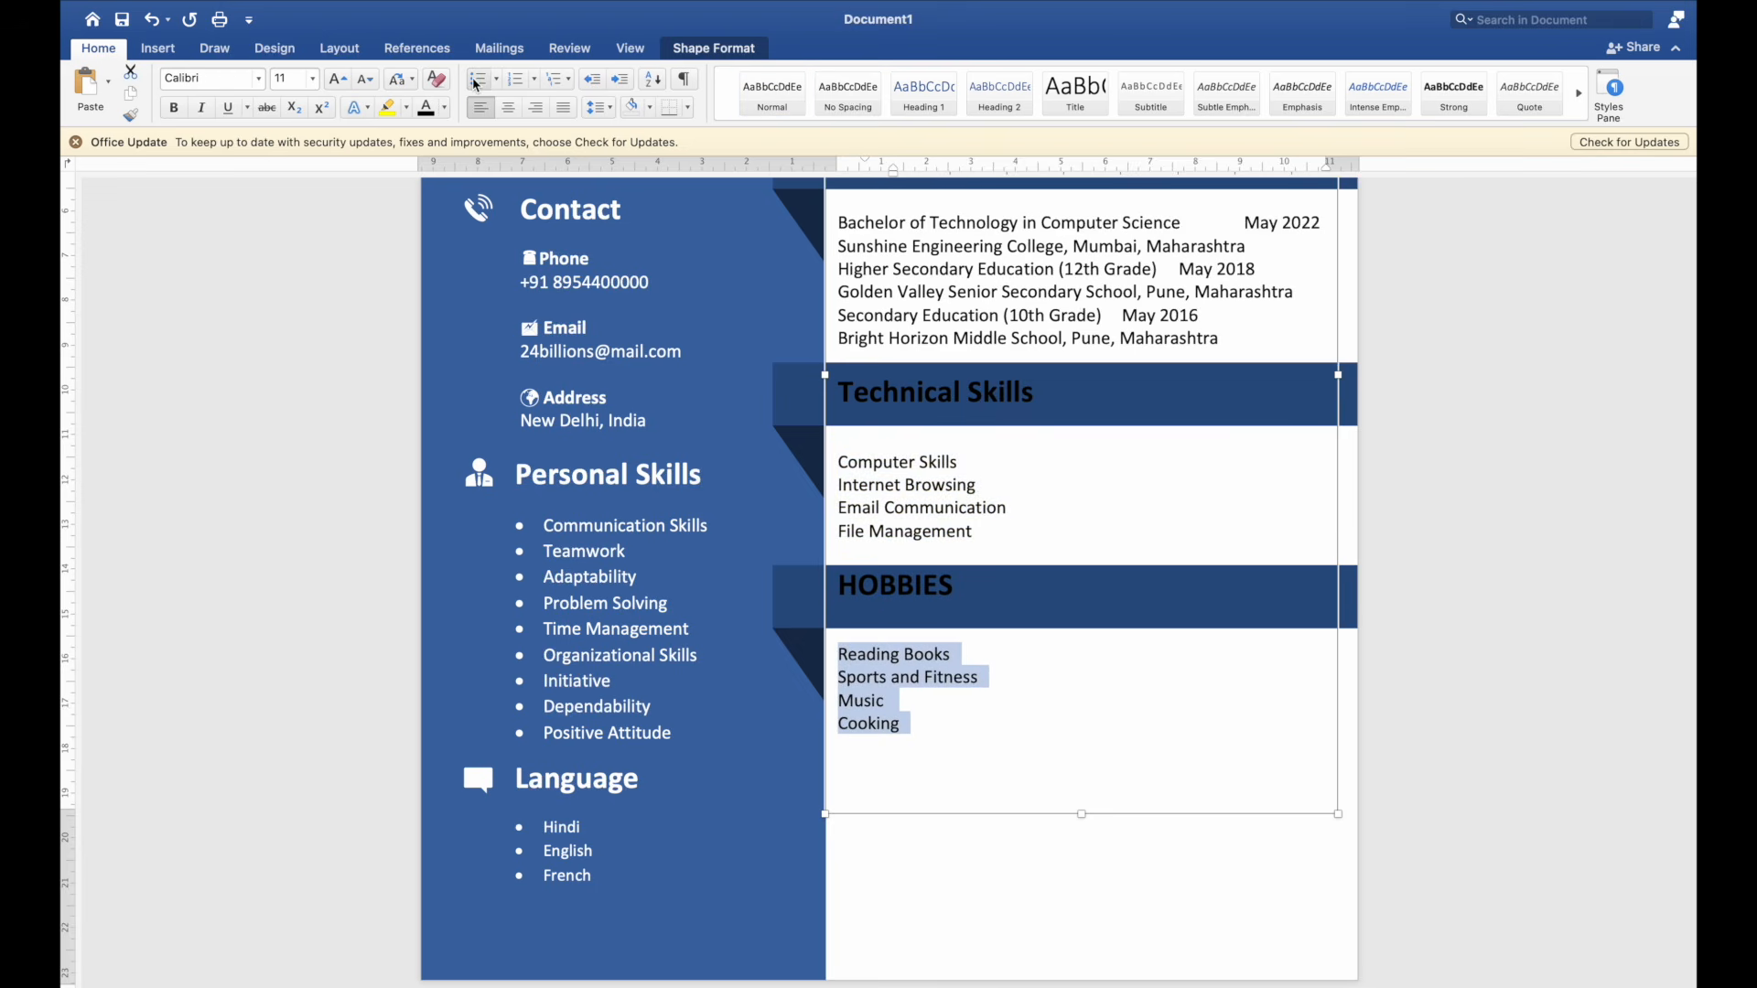
click(909, 570)
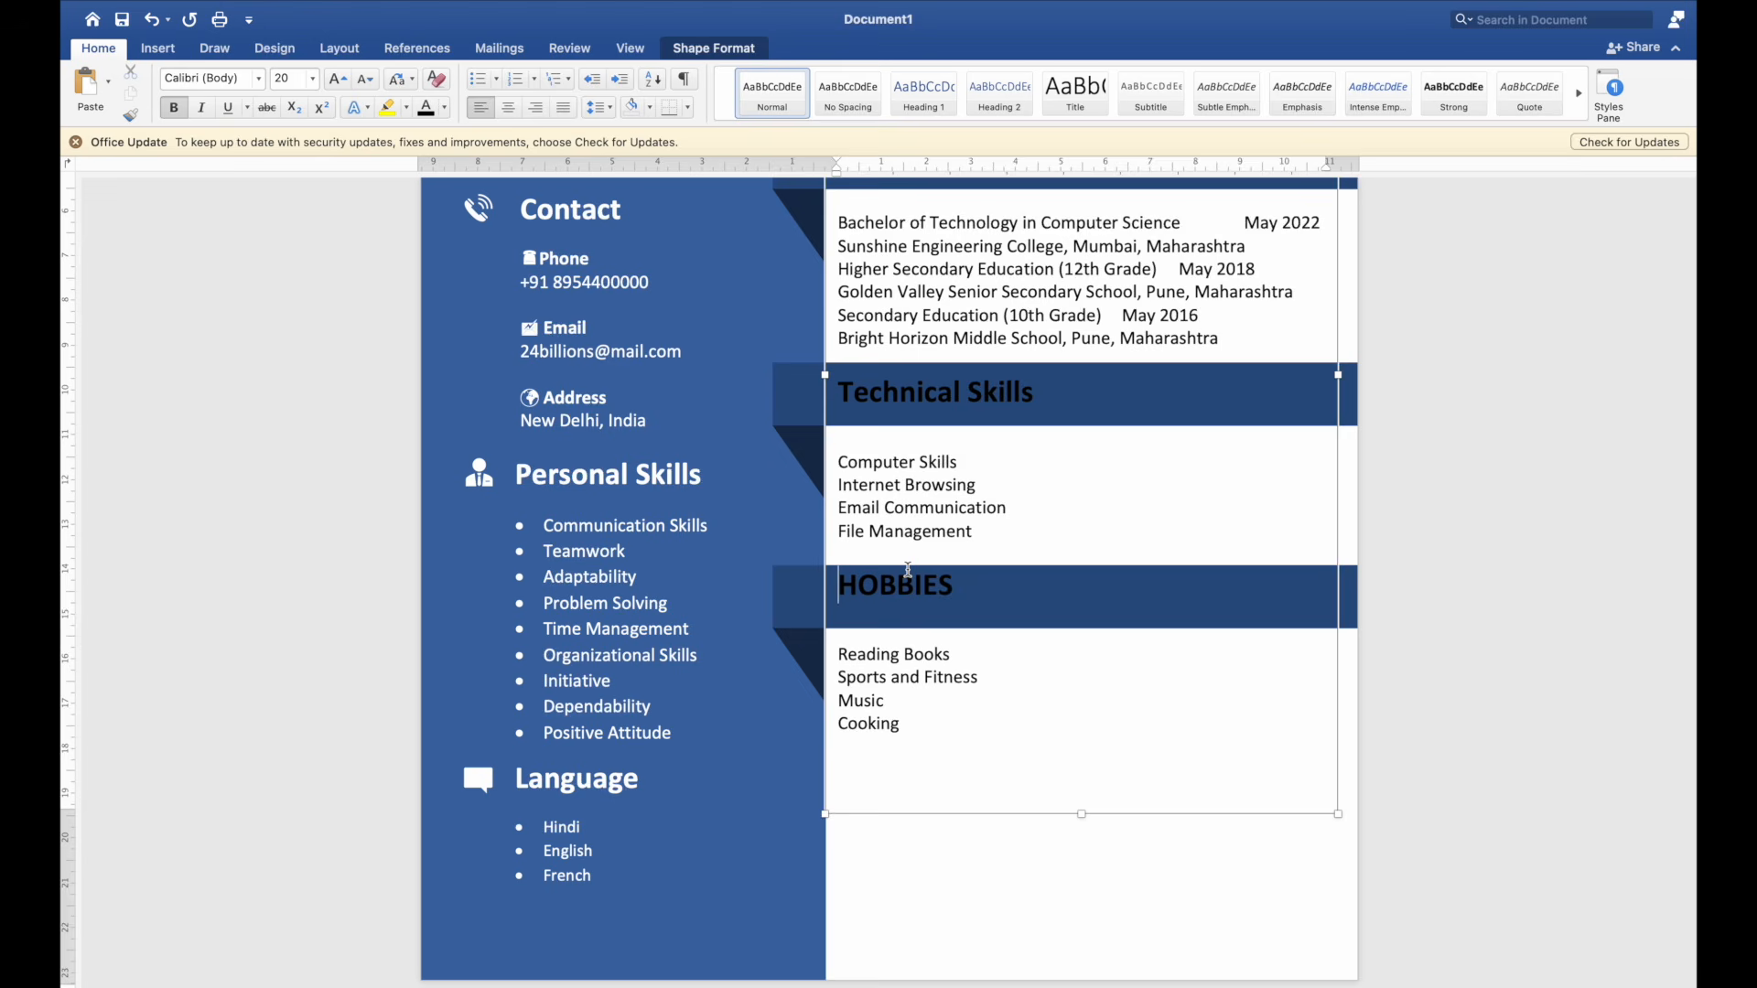
key(Tab)
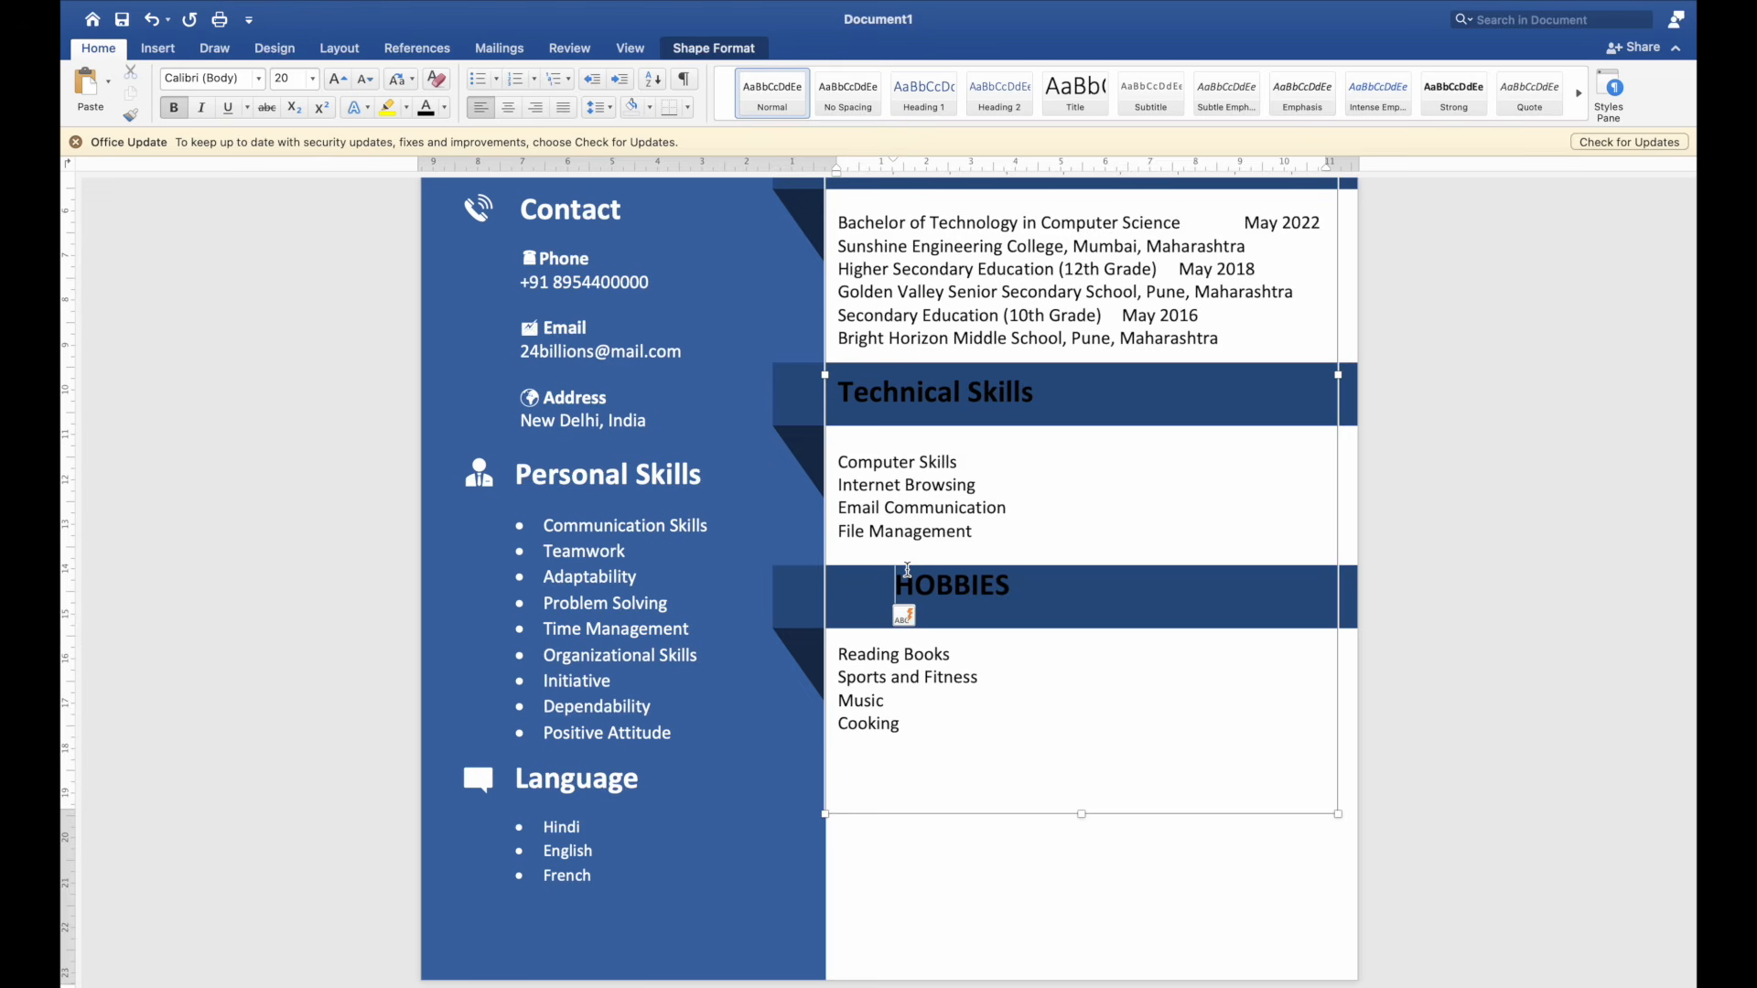
Step: Indent the Technical Skills, Education and Career Objective headings with a tab at the start of each line
click(839, 391)
key(Tab)
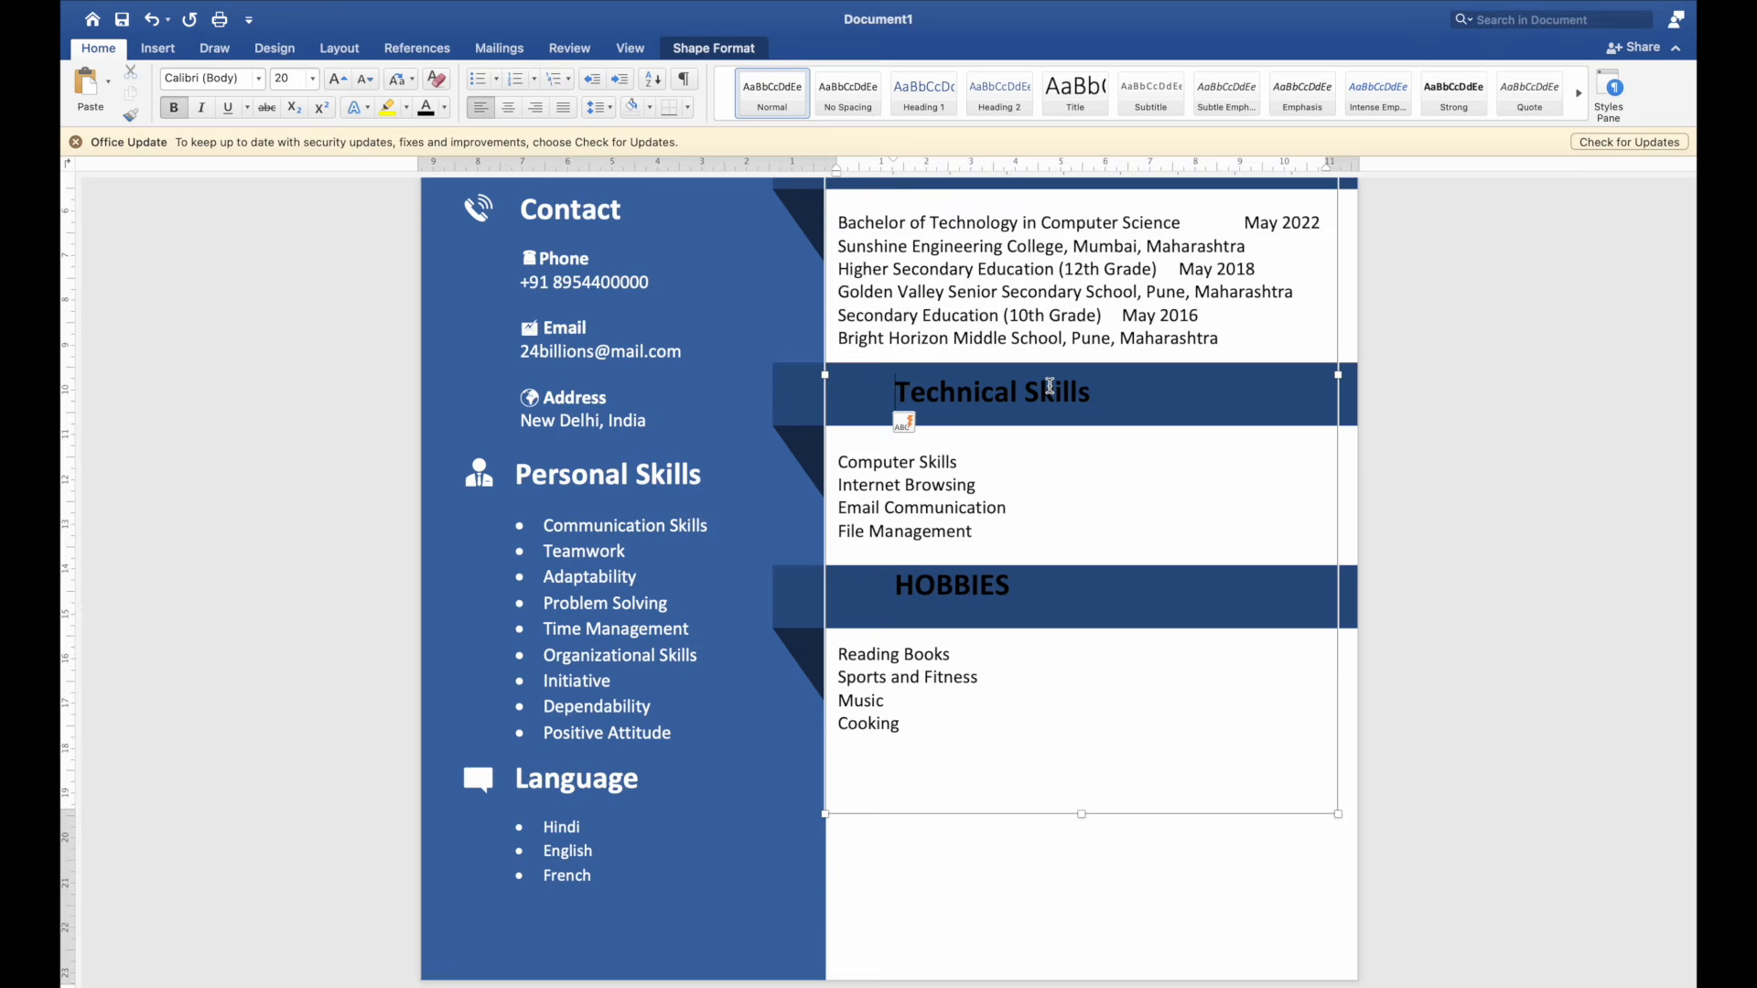
scroll(1051, 386, up, 5)
click(905, 428)
key(super+Left)
key(Tab)
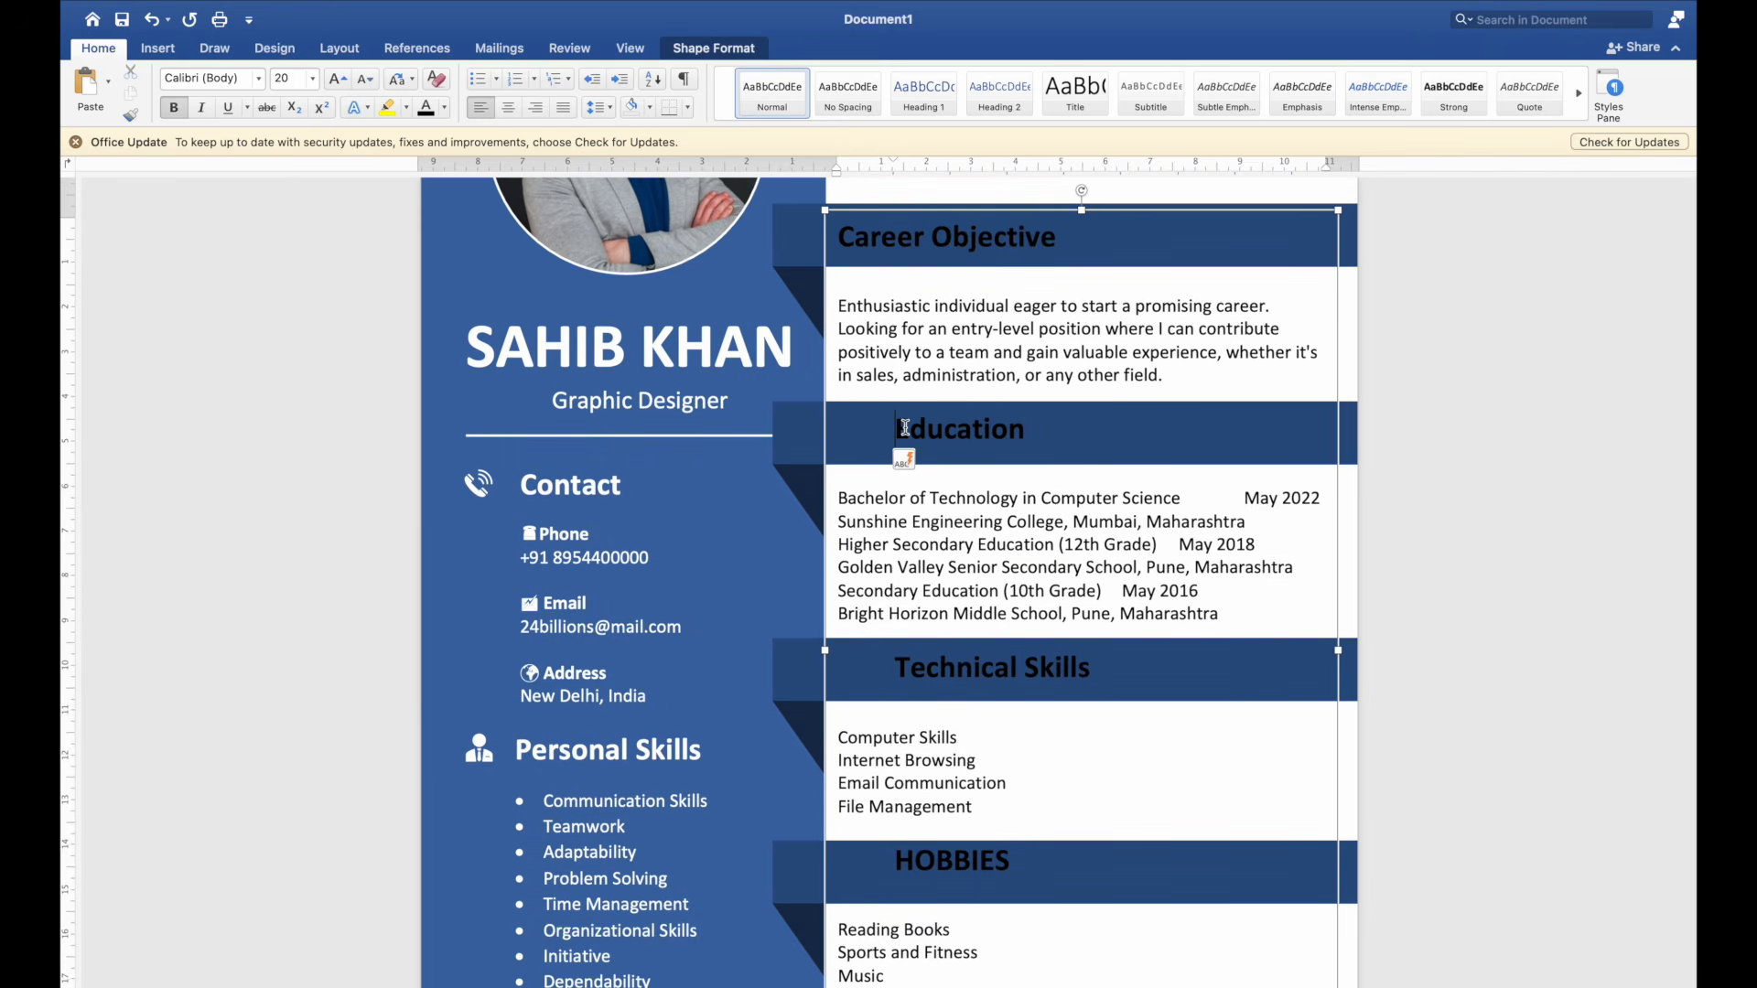
click(904, 237)
key(super+Left)
key(Tab)
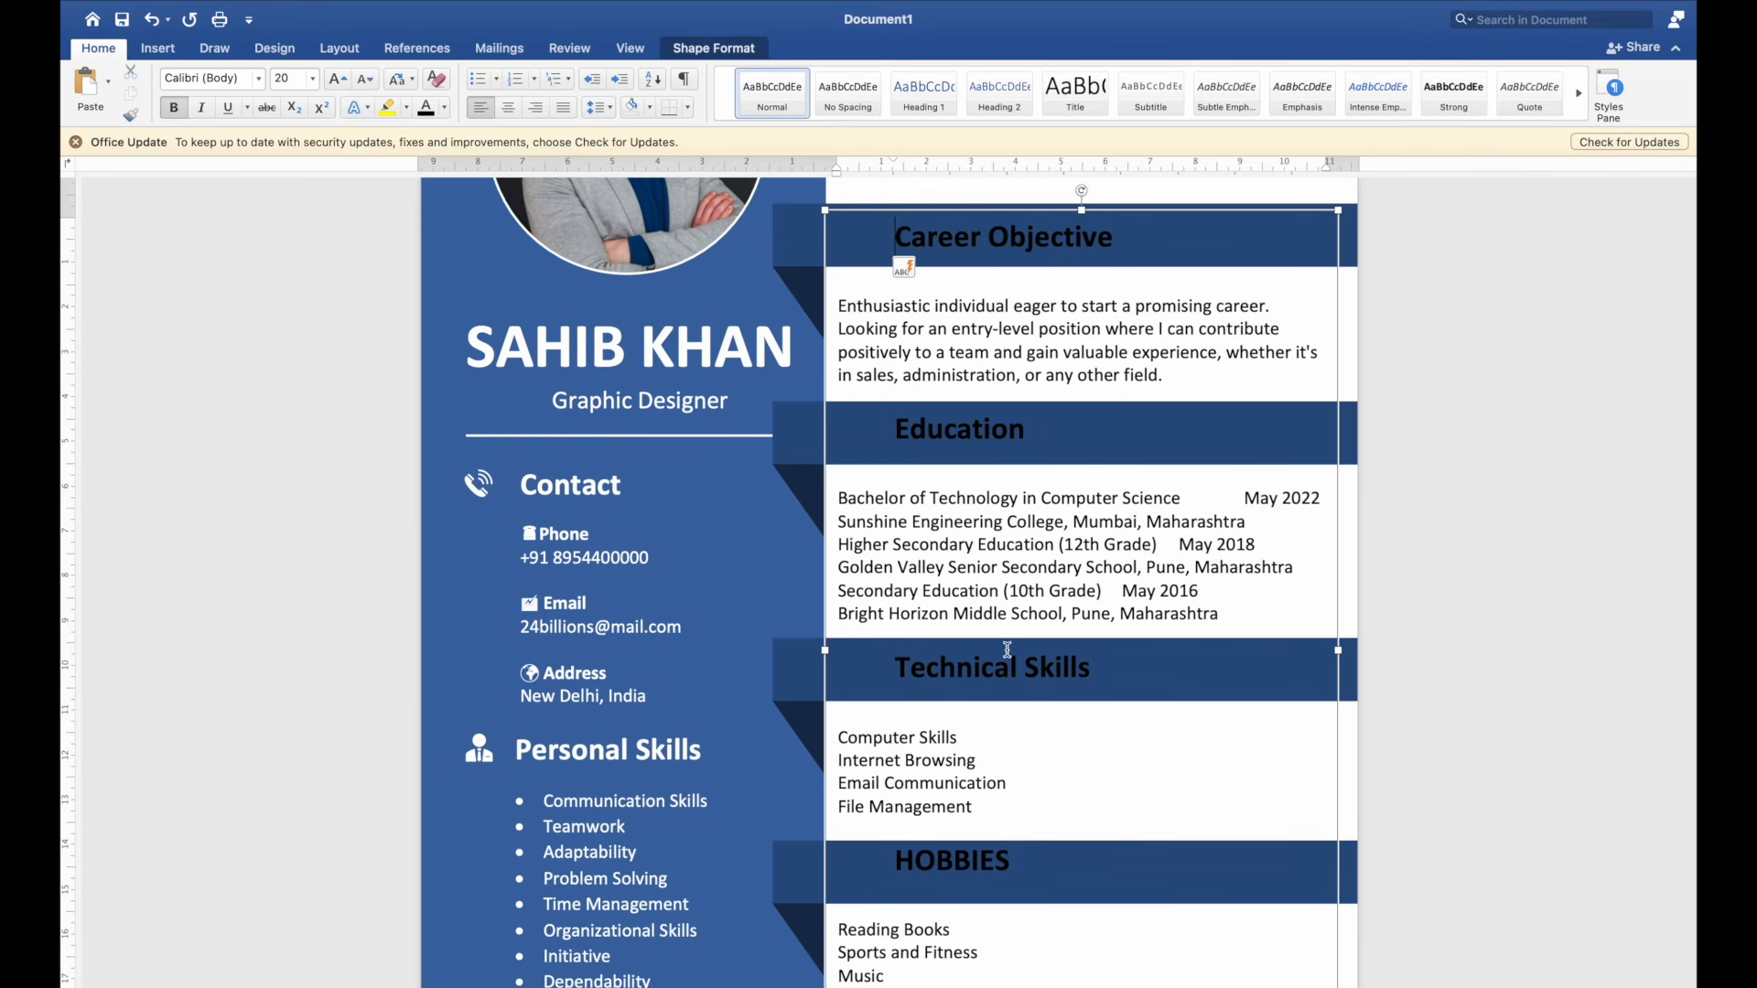
Step: Apply bullets to the four hobby items and the four Technical Skills items
scroll(1007, 649, down, 5)
drag(840, 652, 906, 723)
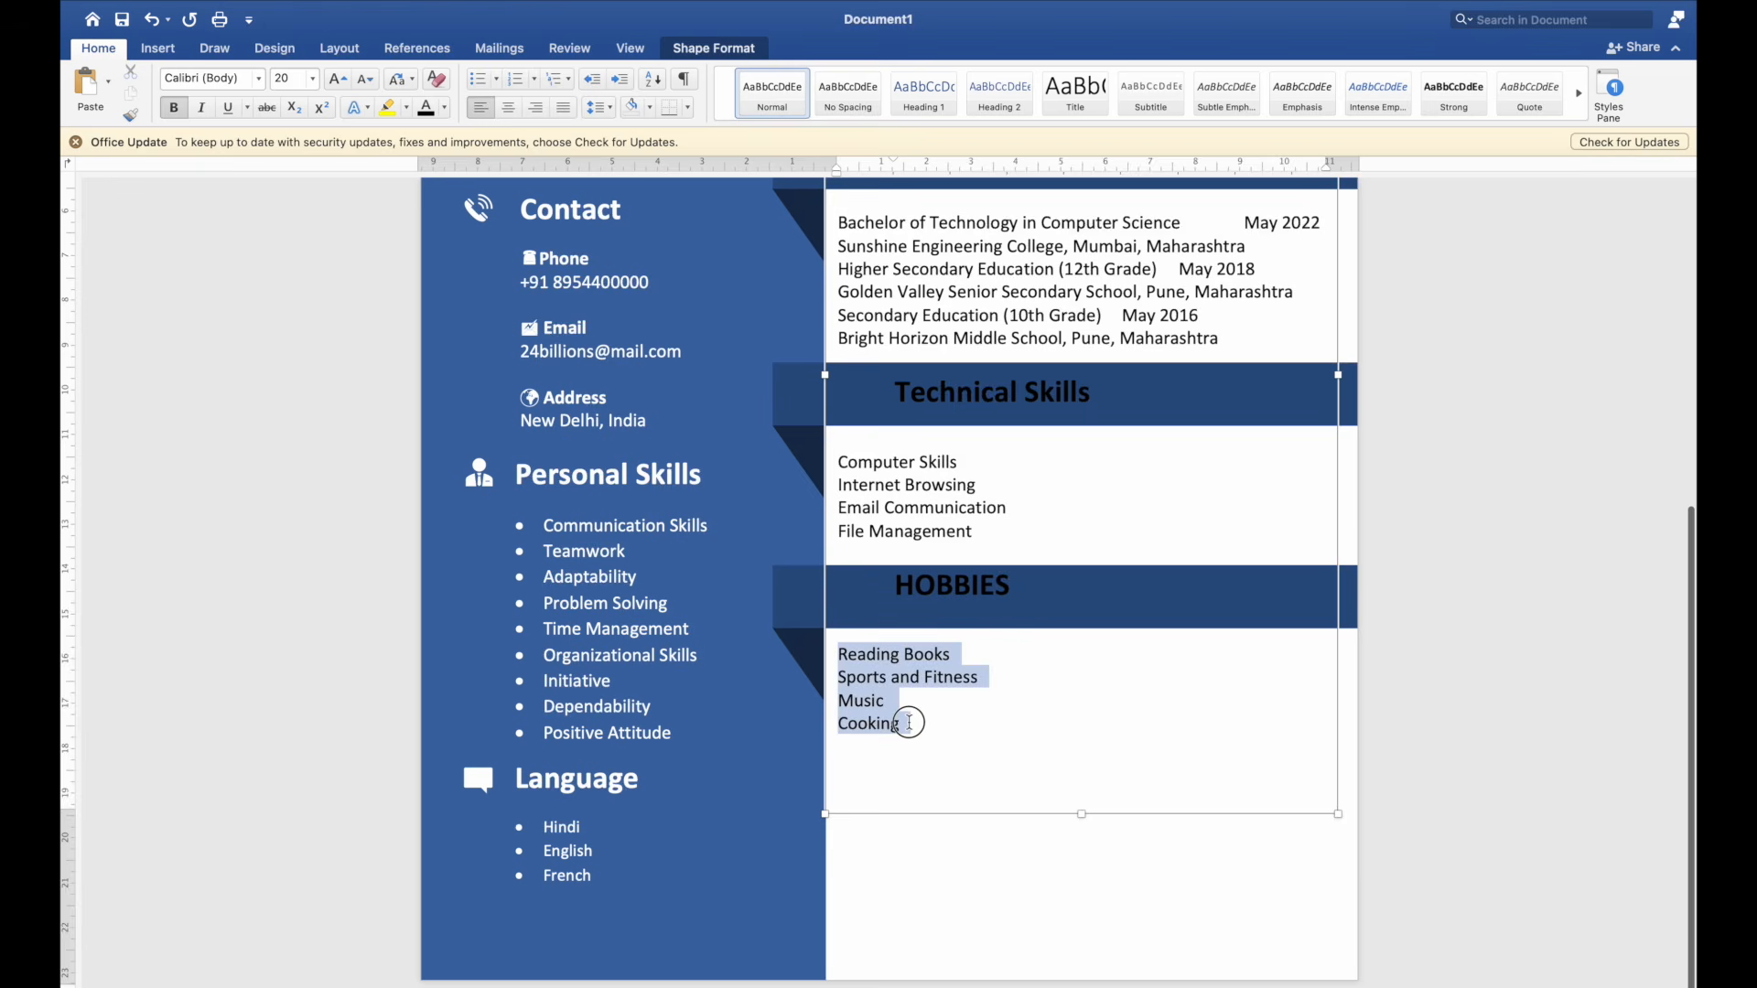
click(477, 79)
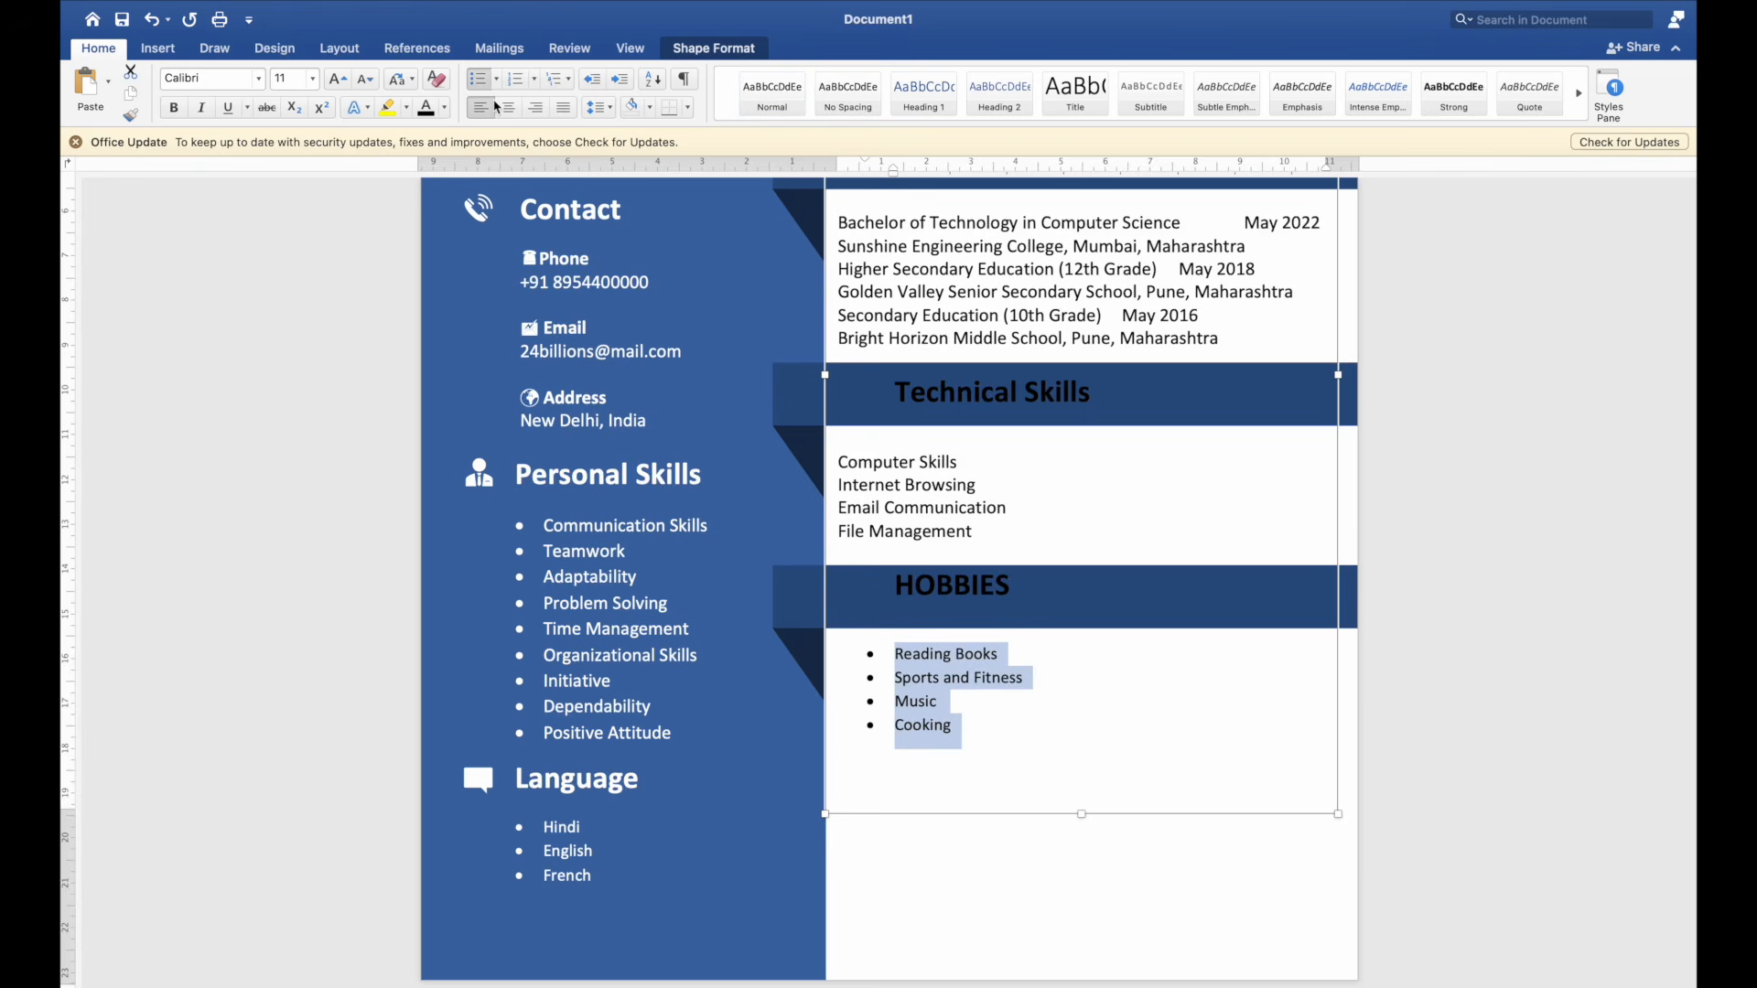
click(851, 464)
drag(840, 461, 995, 535)
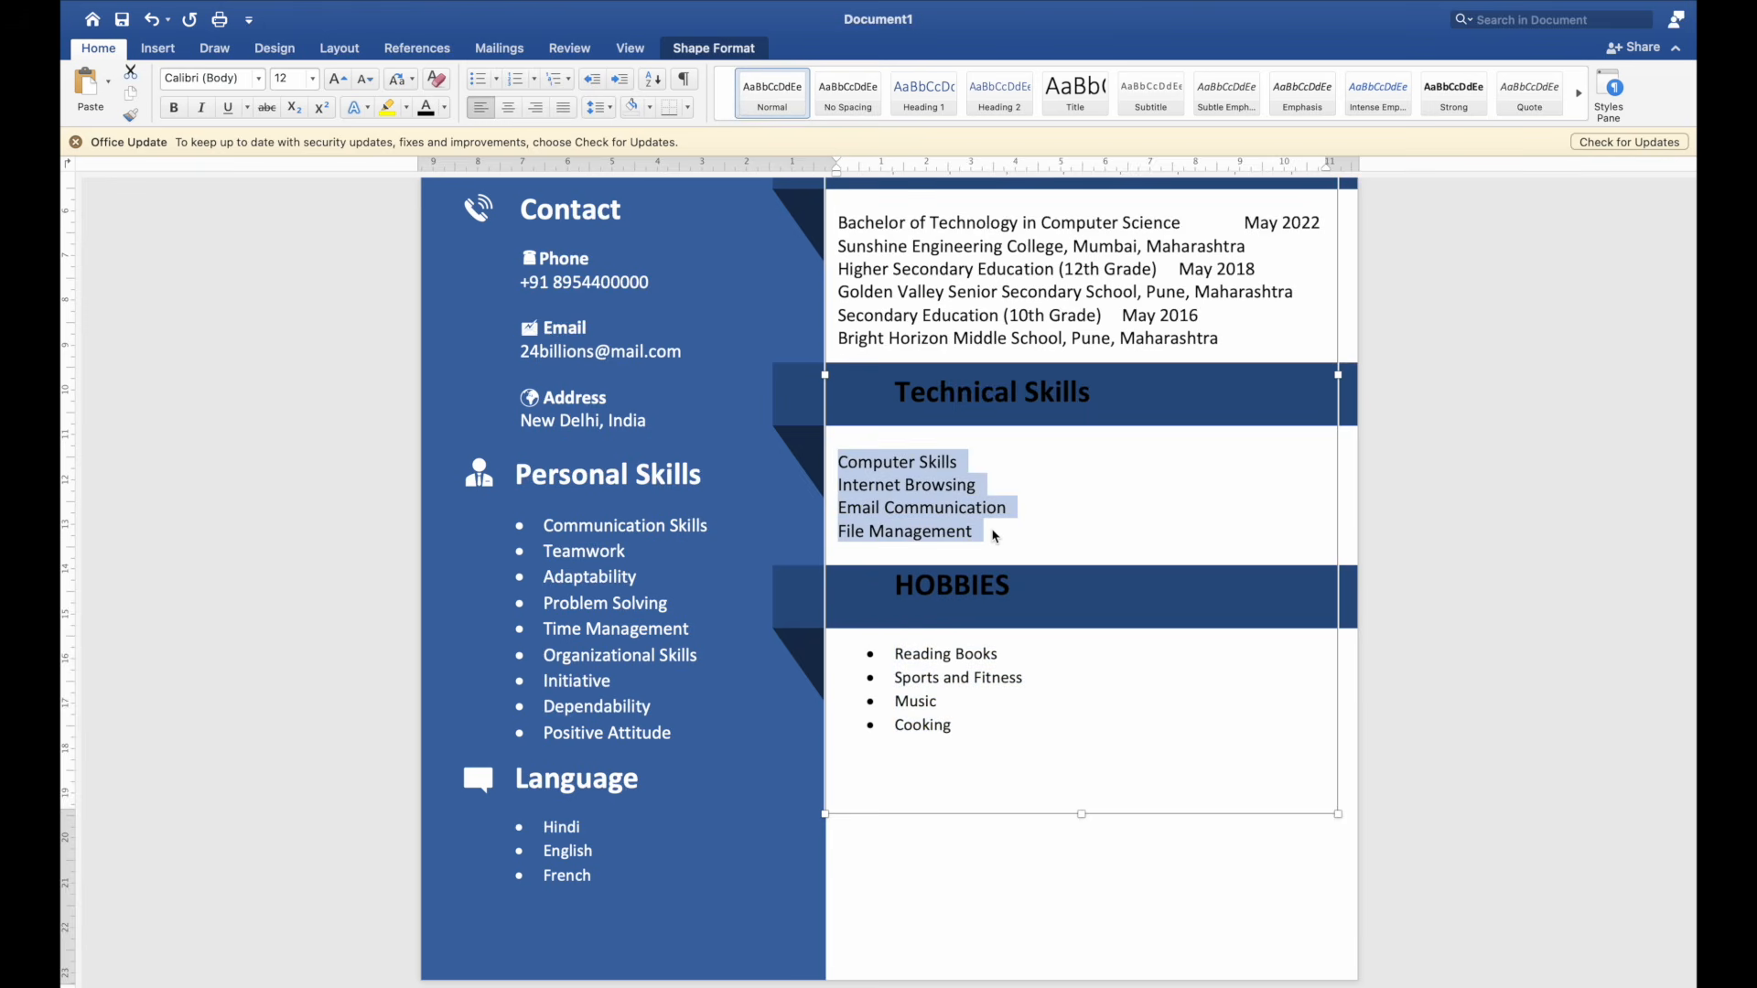
click(480, 79)
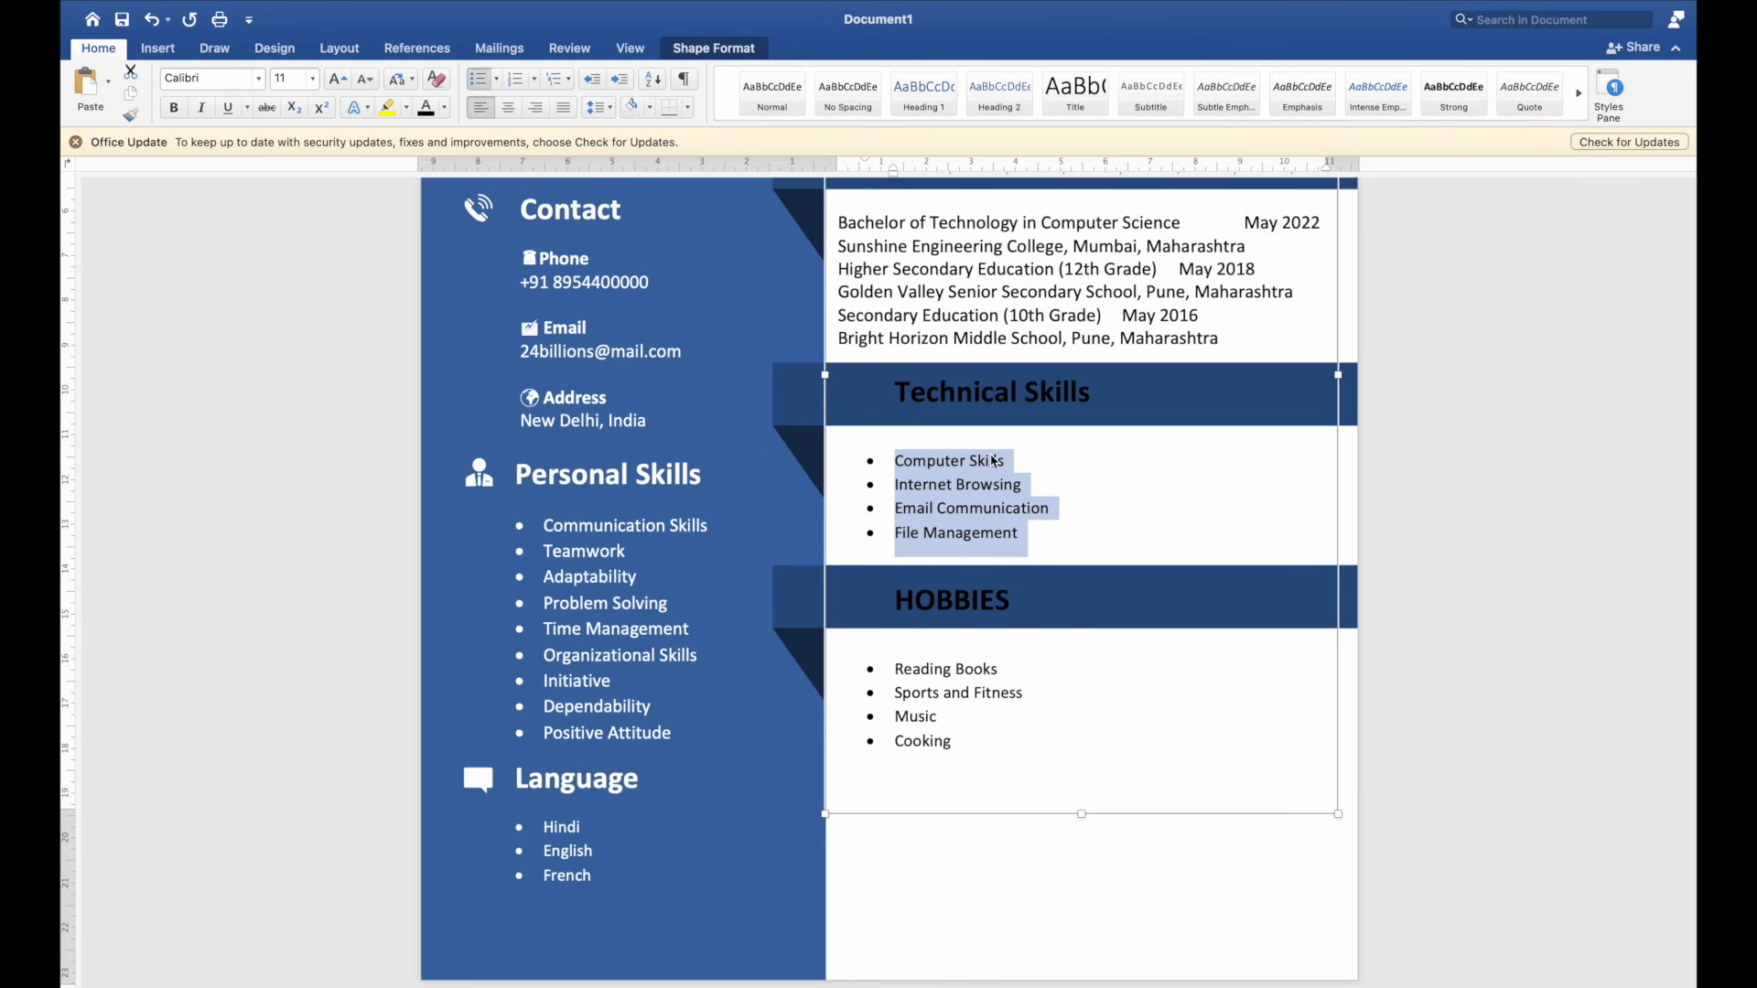
click(1496, 494)
scroll(1497, 494, down, 5)
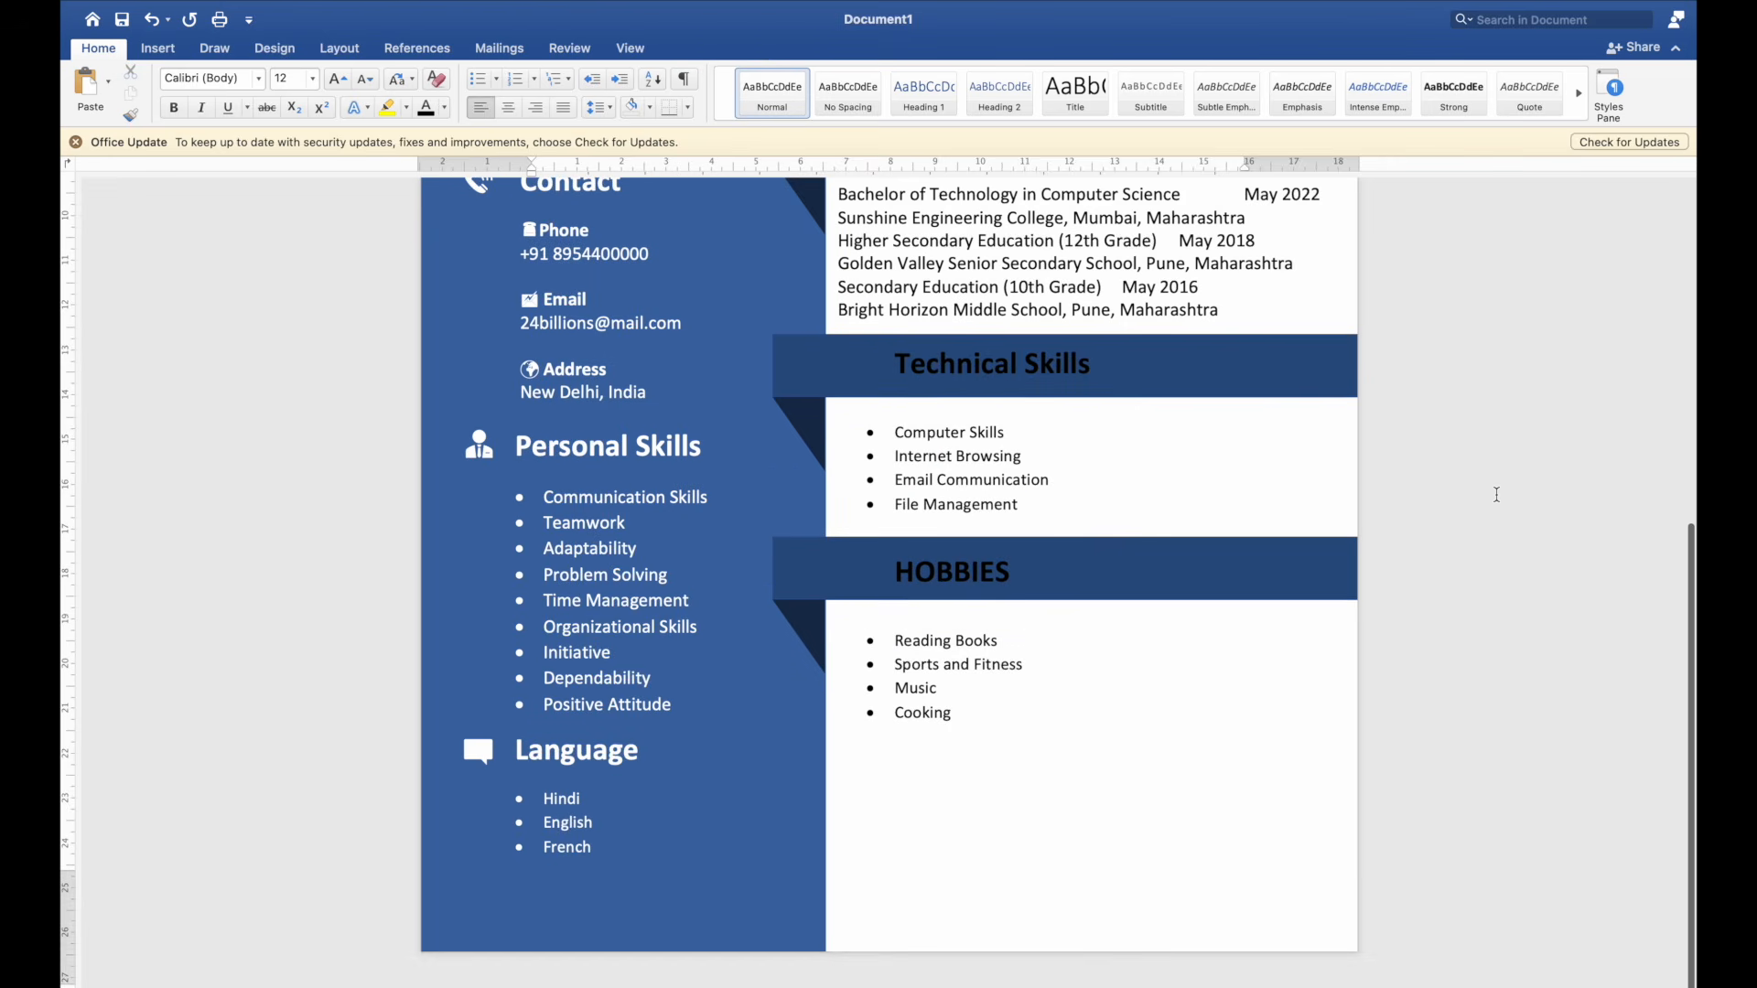
Step: Set the font colour of the Career Objective, Education, Technical Skills and Hobbies headings to white
scroll(1496, 495, up, 3)
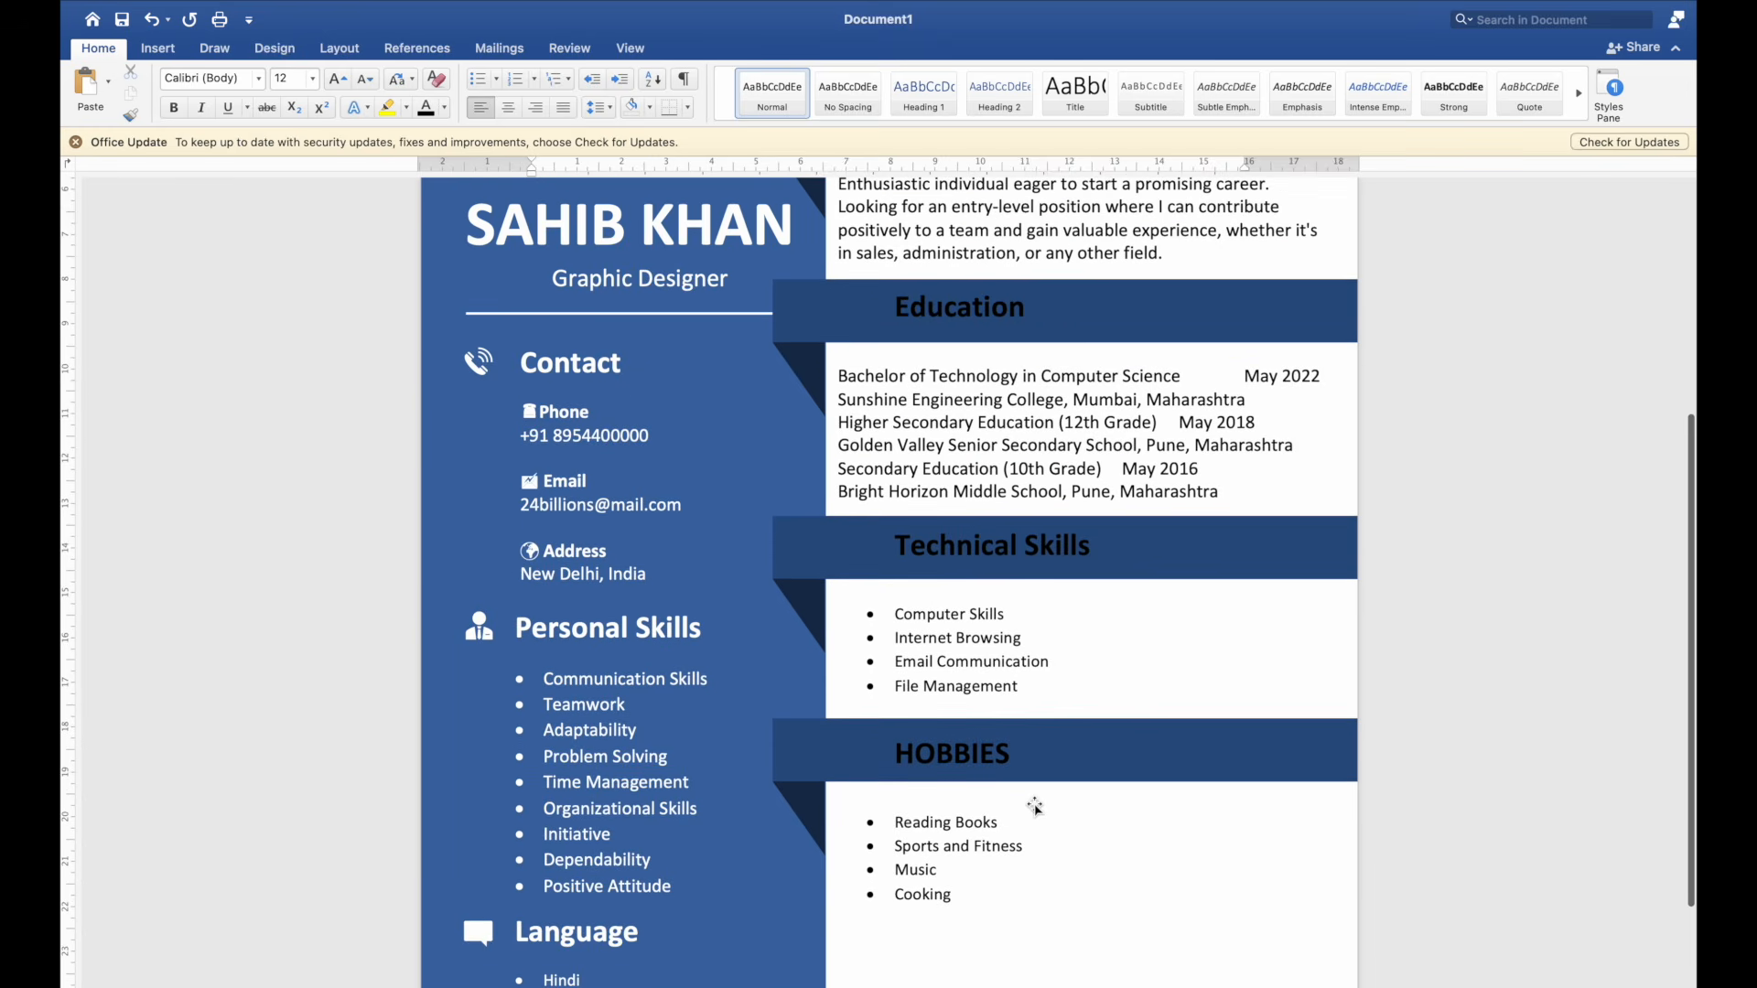
click(1027, 750)
drag(1028, 751, 870, 750)
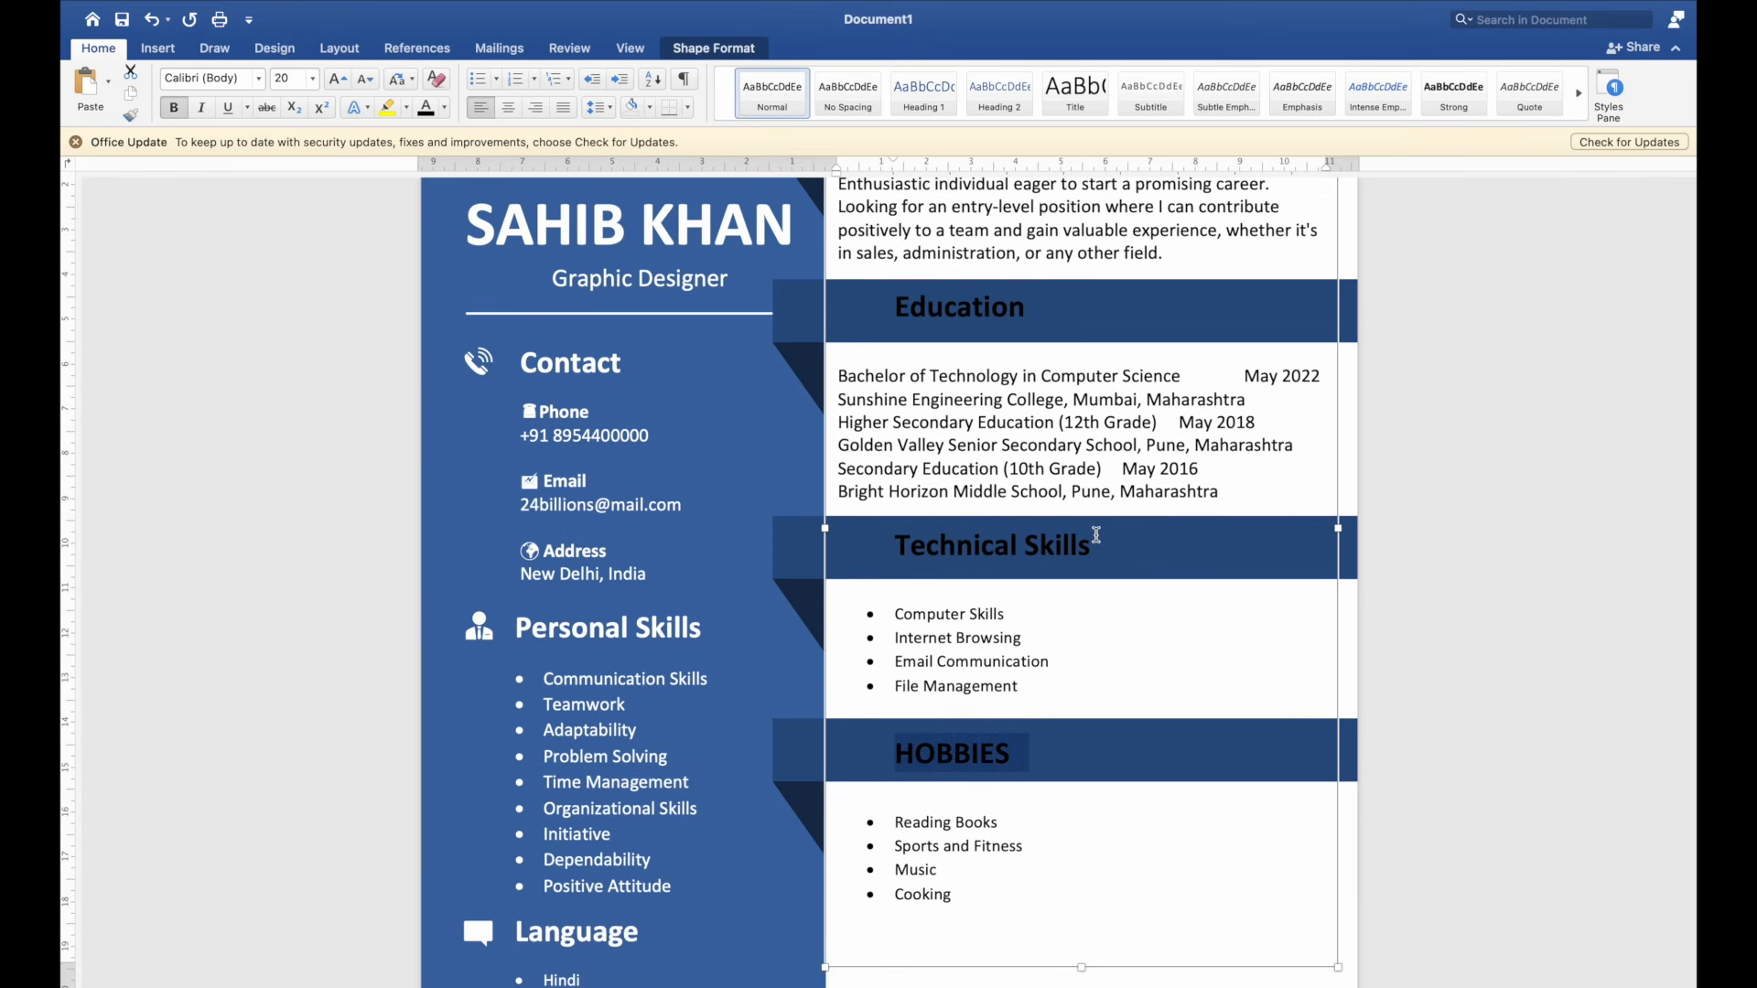
drag(1097, 535, 901, 535)
drag(1023, 765, 883, 755)
drag(1090, 549, 910, 552)
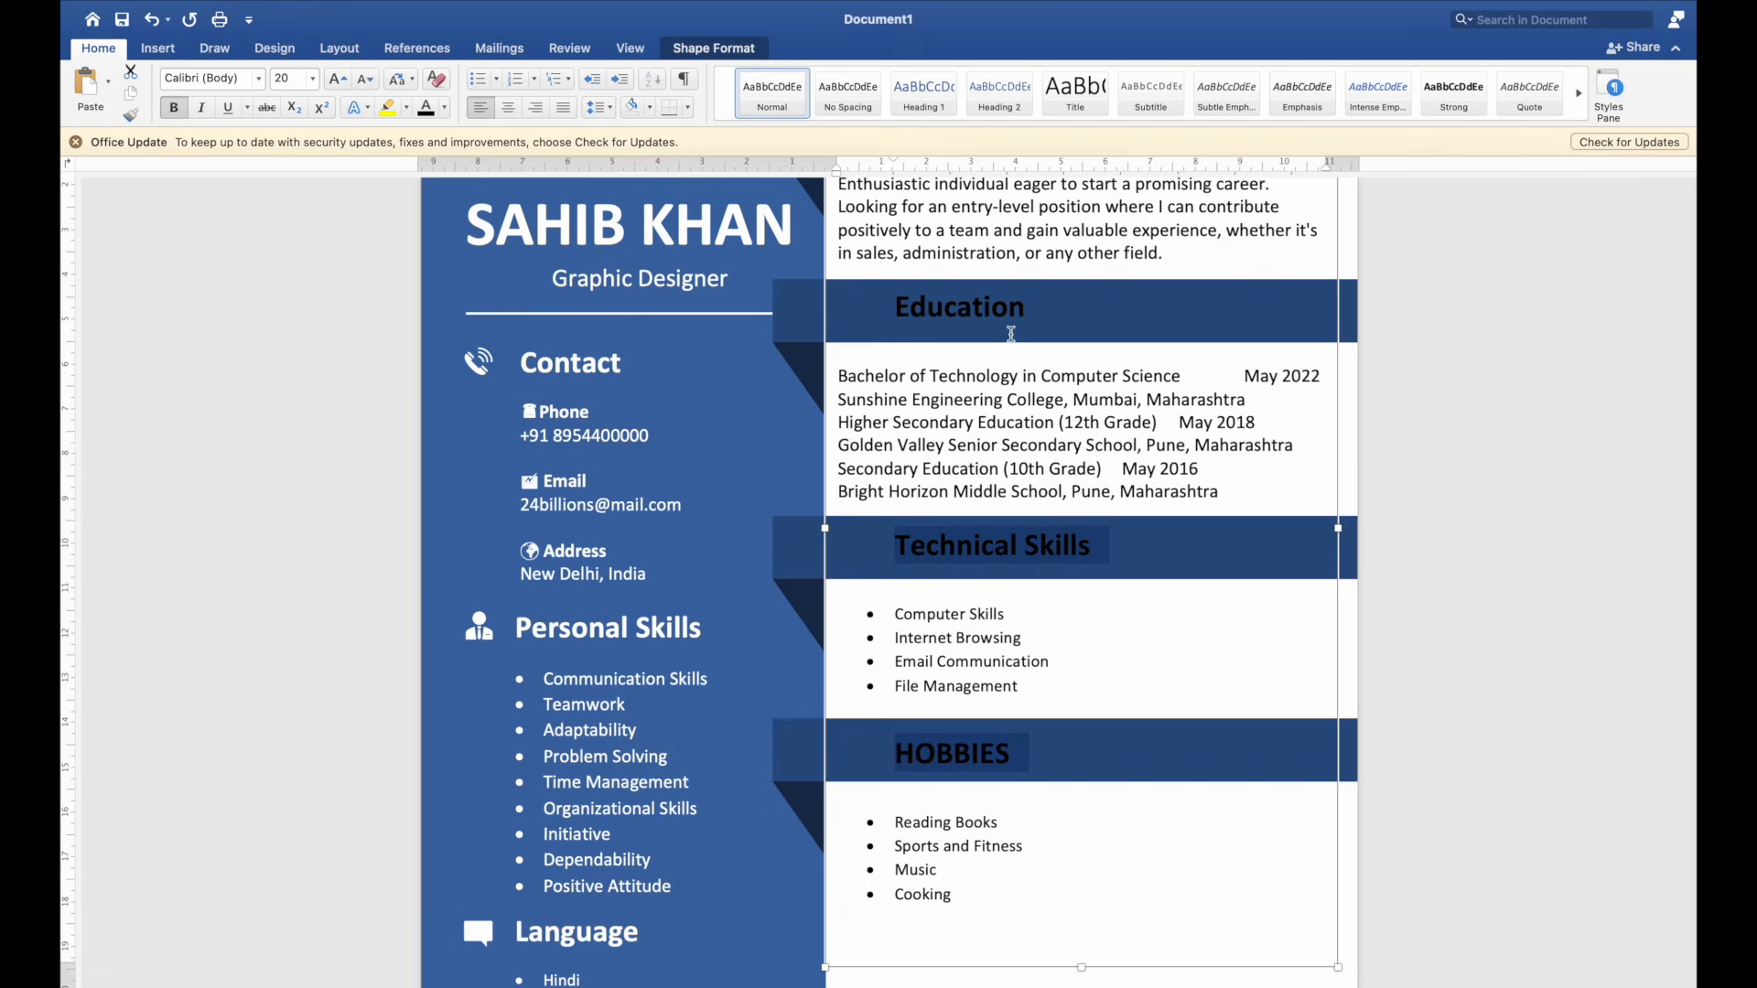
drag(1027, 314, 864, 322)
scroll(869, 348, up, 5)
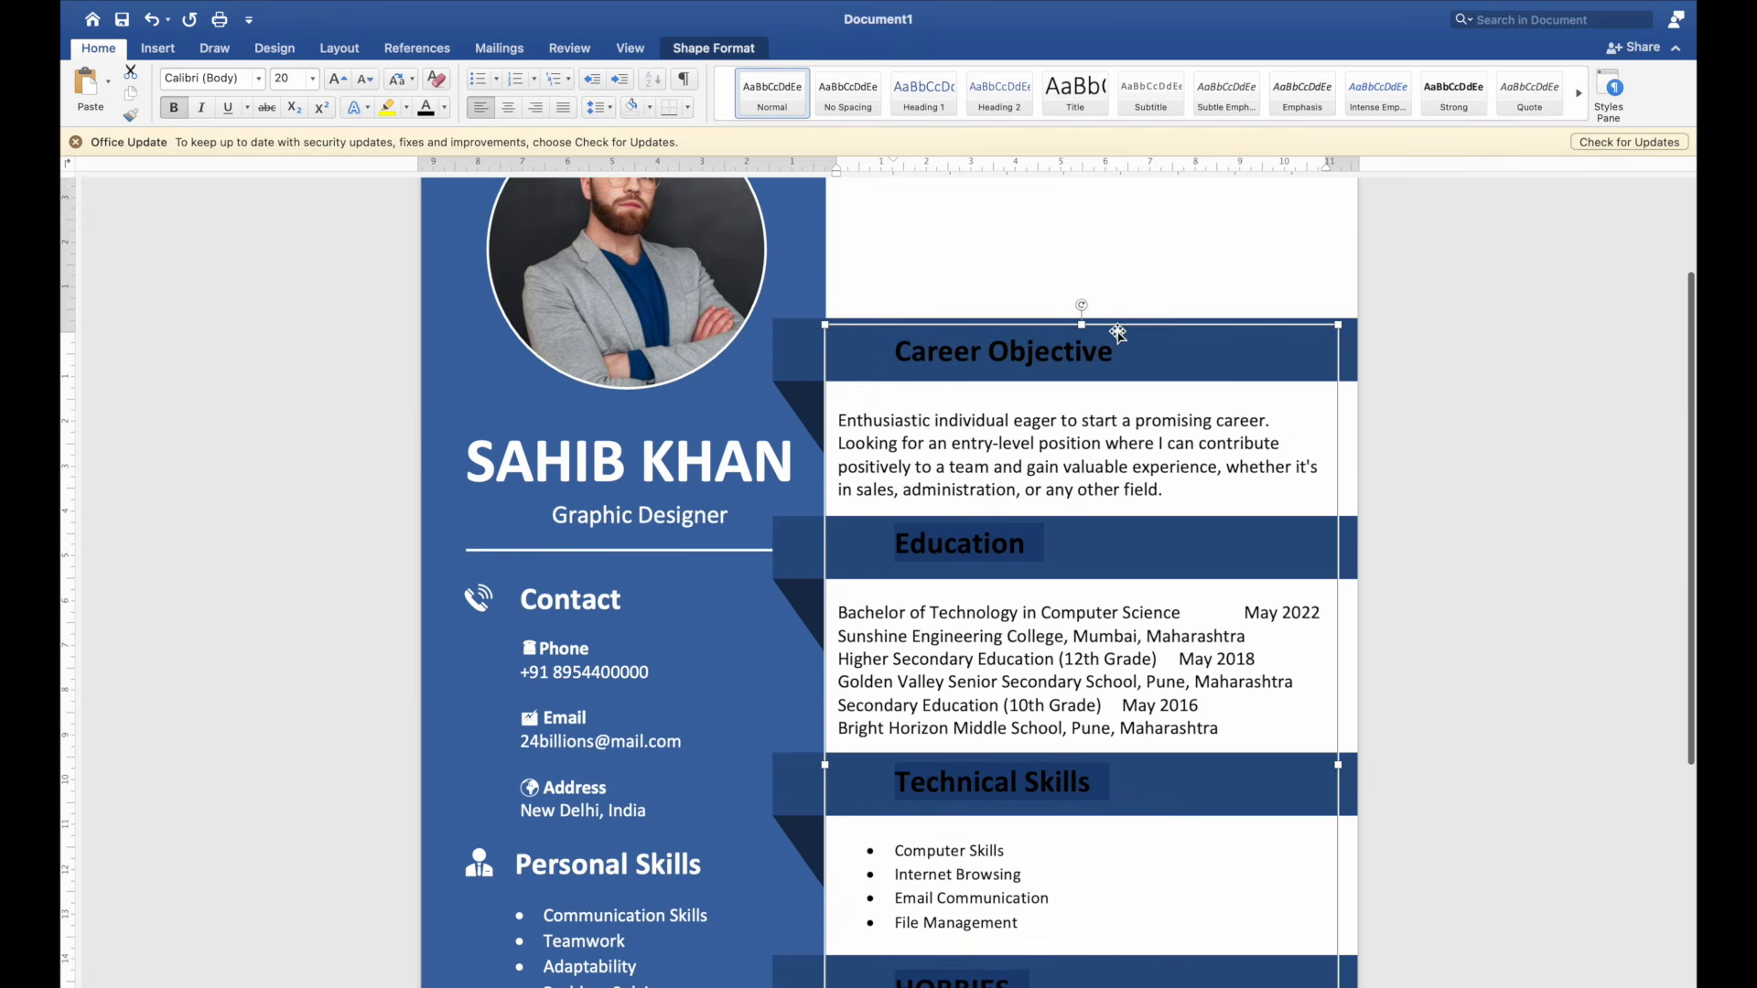
drag(1121, 339, 871, 359)
click(446, 108)
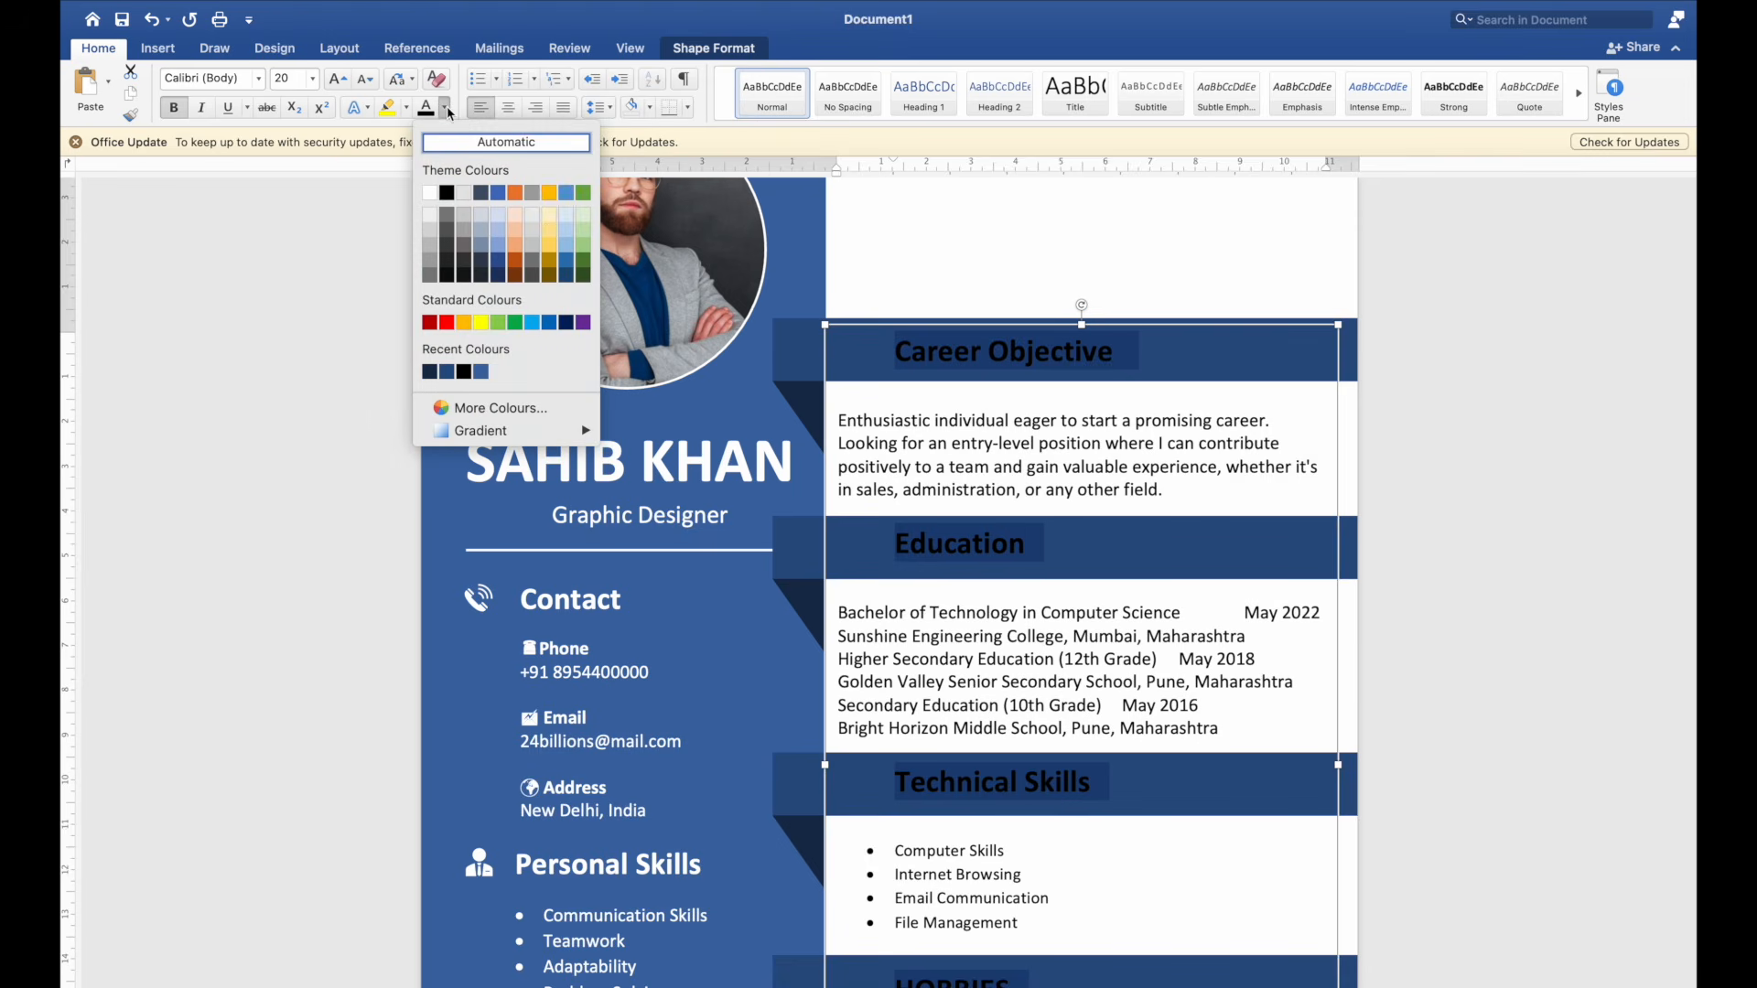
click(429, 193)
click(1526, 528)
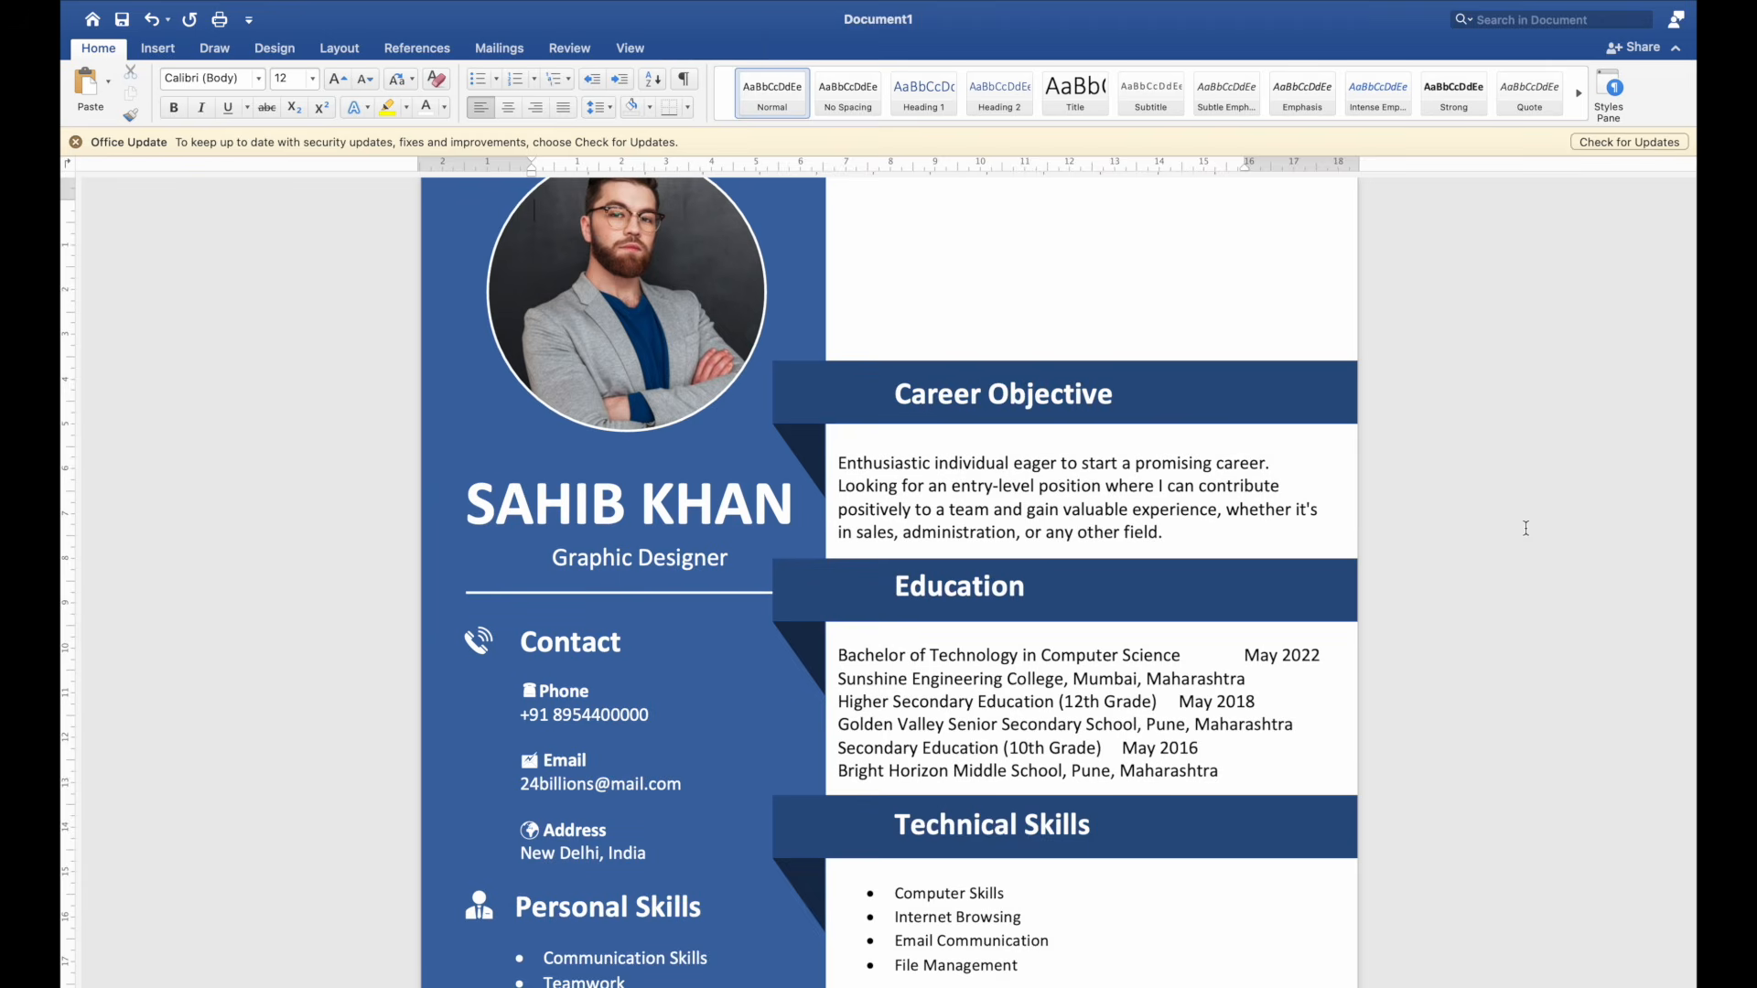
Step: Shorten the white divider line under the job title at both ends so it clears the Education ribbon
scroll(1487, 608, down, 3)
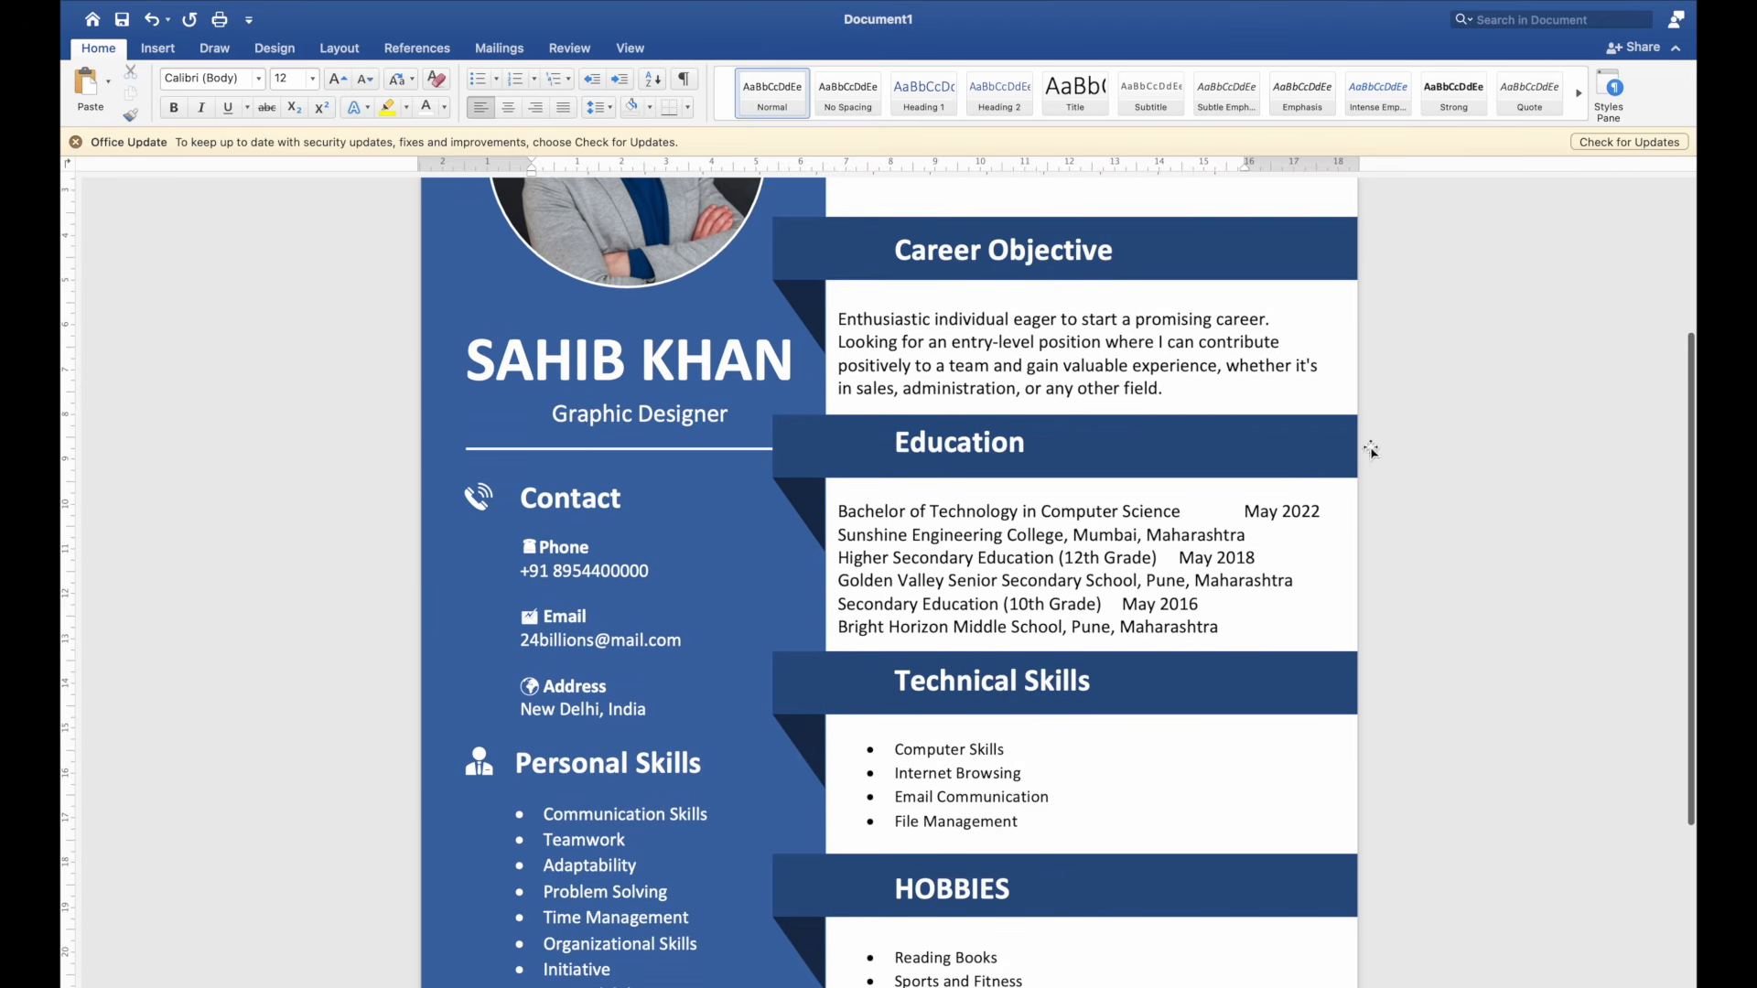
click(1352, 432)
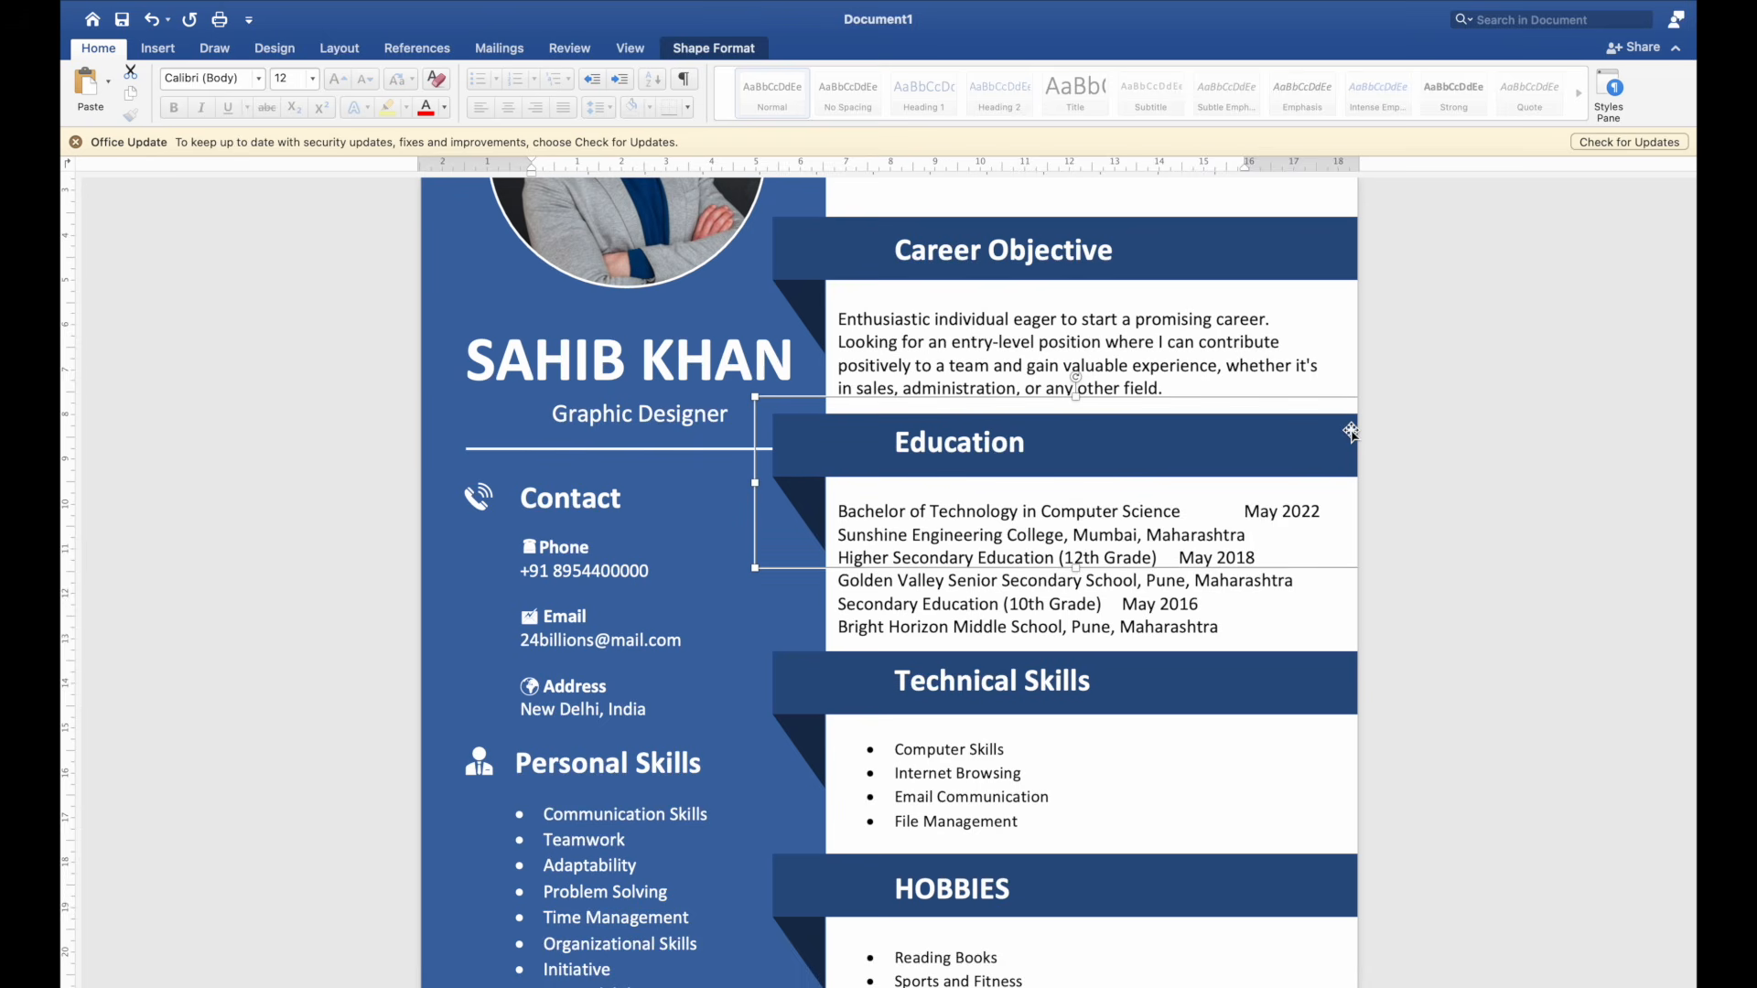
scroll(1421, 514, down, 3)
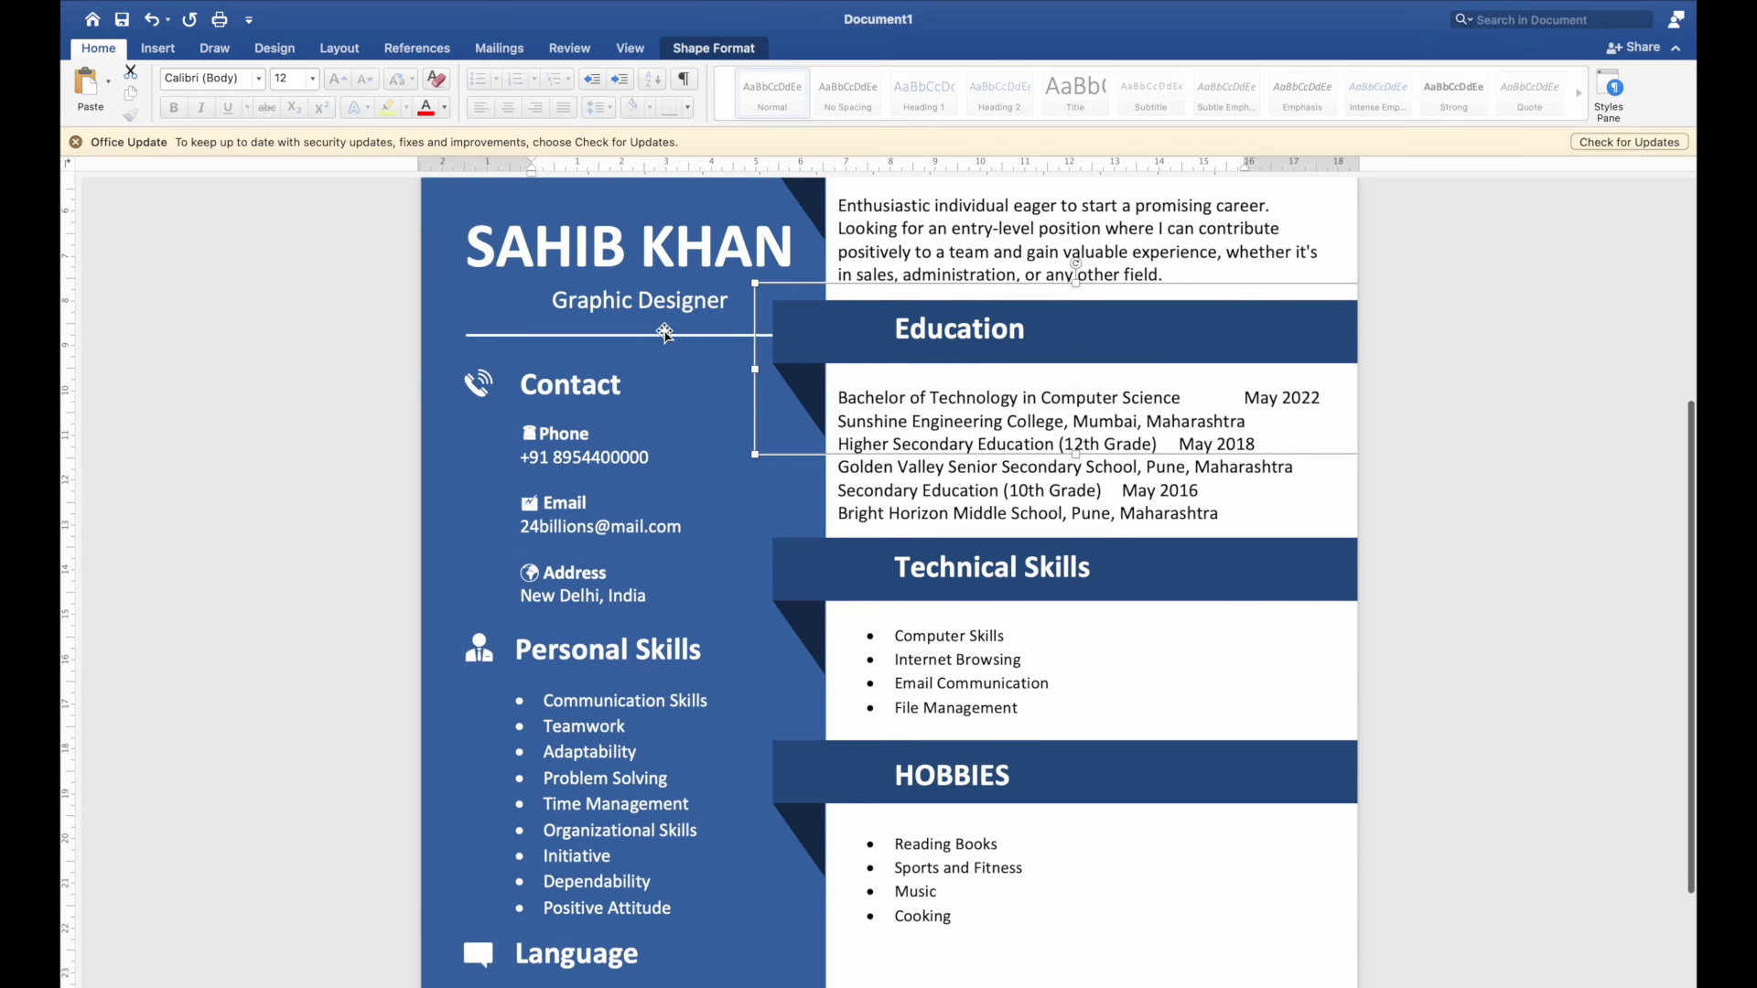
click(664, 335)
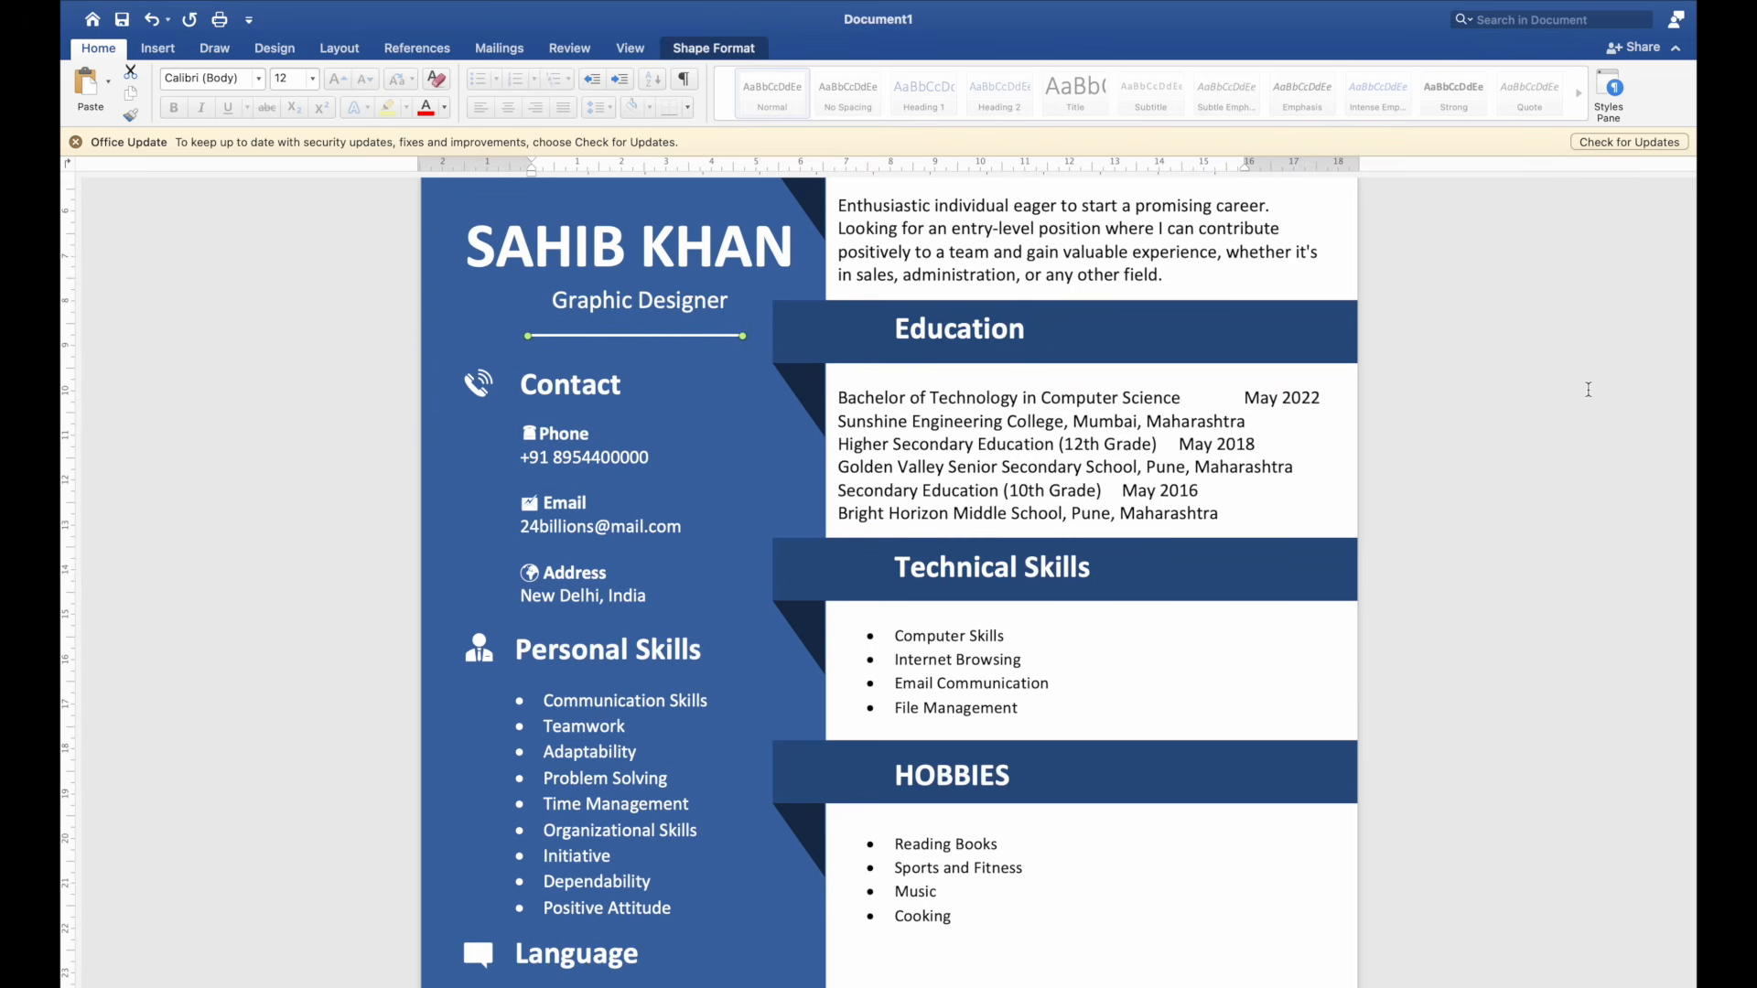
Step: Nudge the text box with the name and job title slightly to the left
scroll(1666, 420, up, 7)
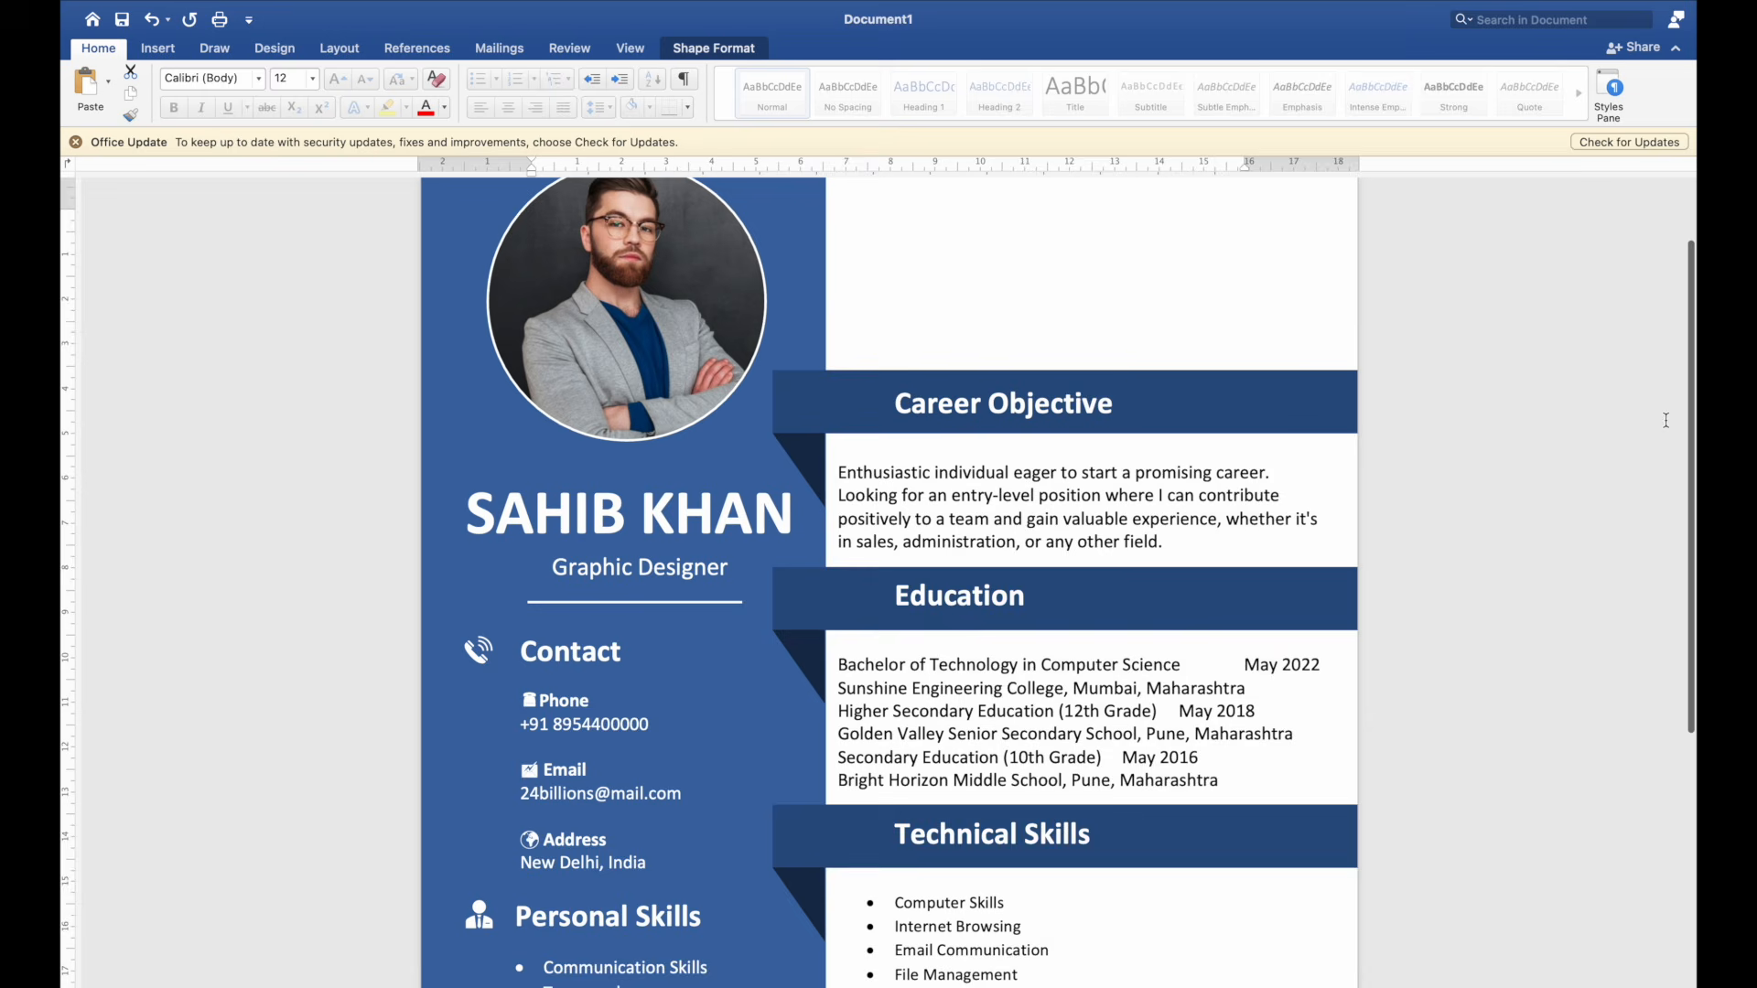
click(652, 556)
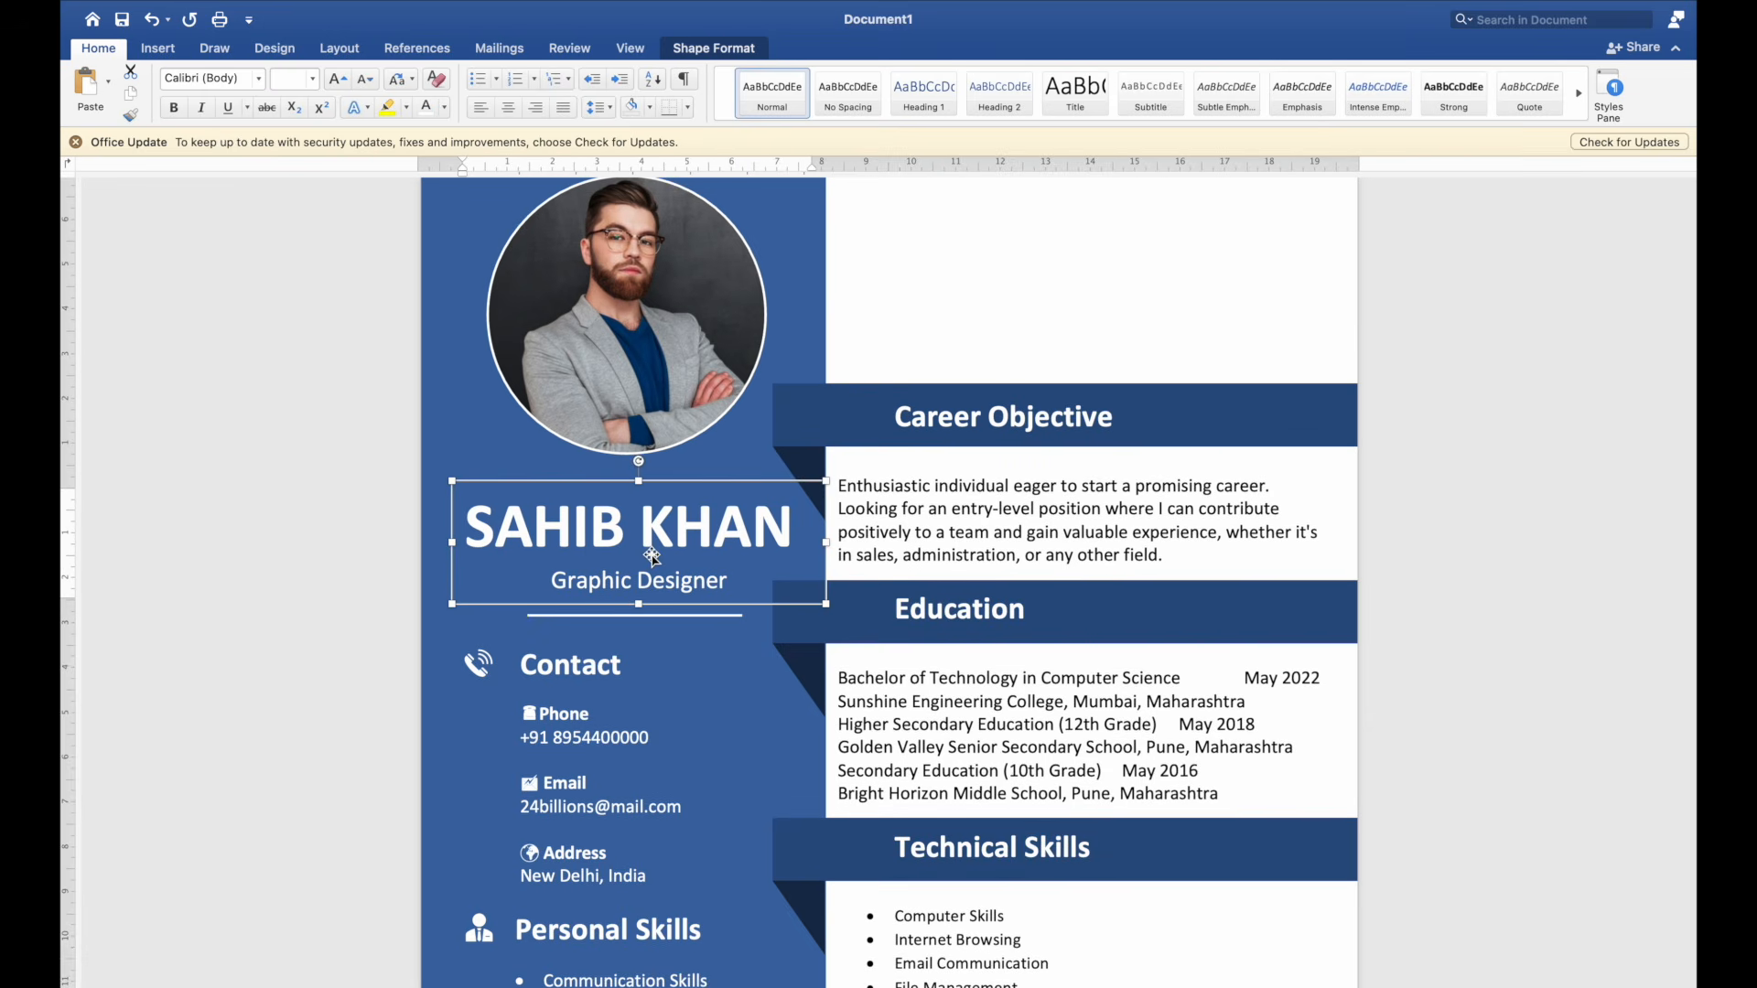
click(1433, 659)
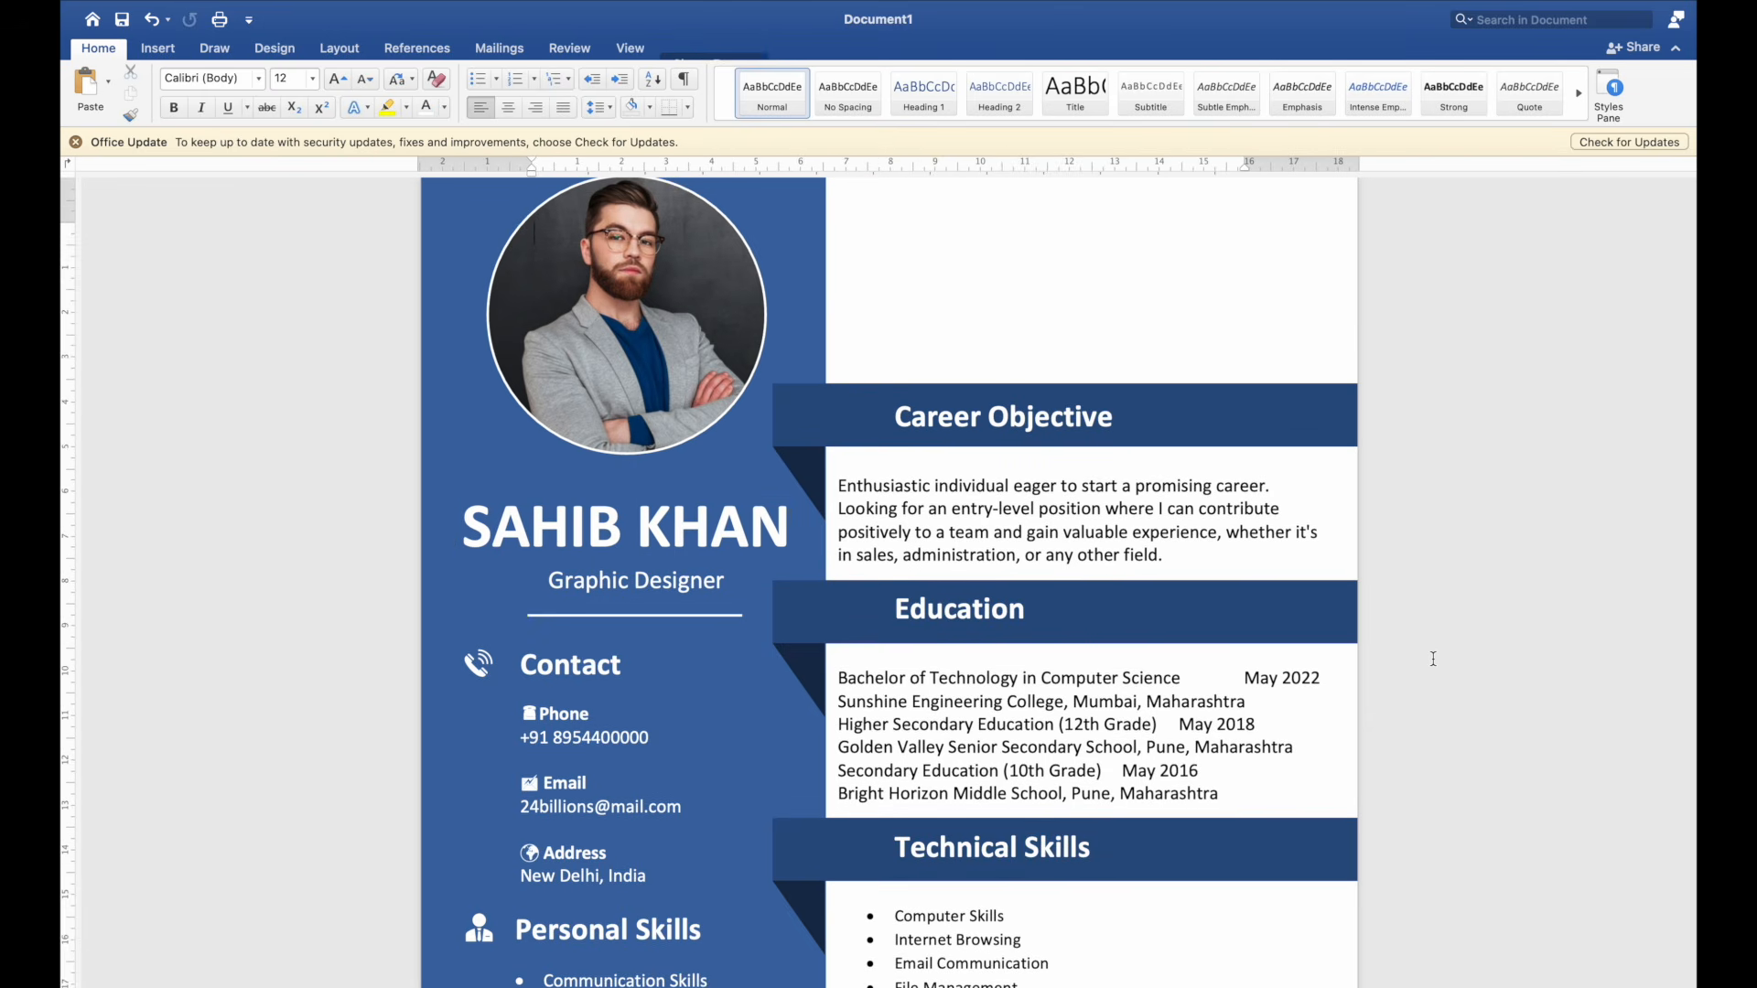
Step: Insert tabs before May 2018 on the Higher Secondary Education line to shift the date towards the column's right edge
click(1258, 682)
click(1226, 726)
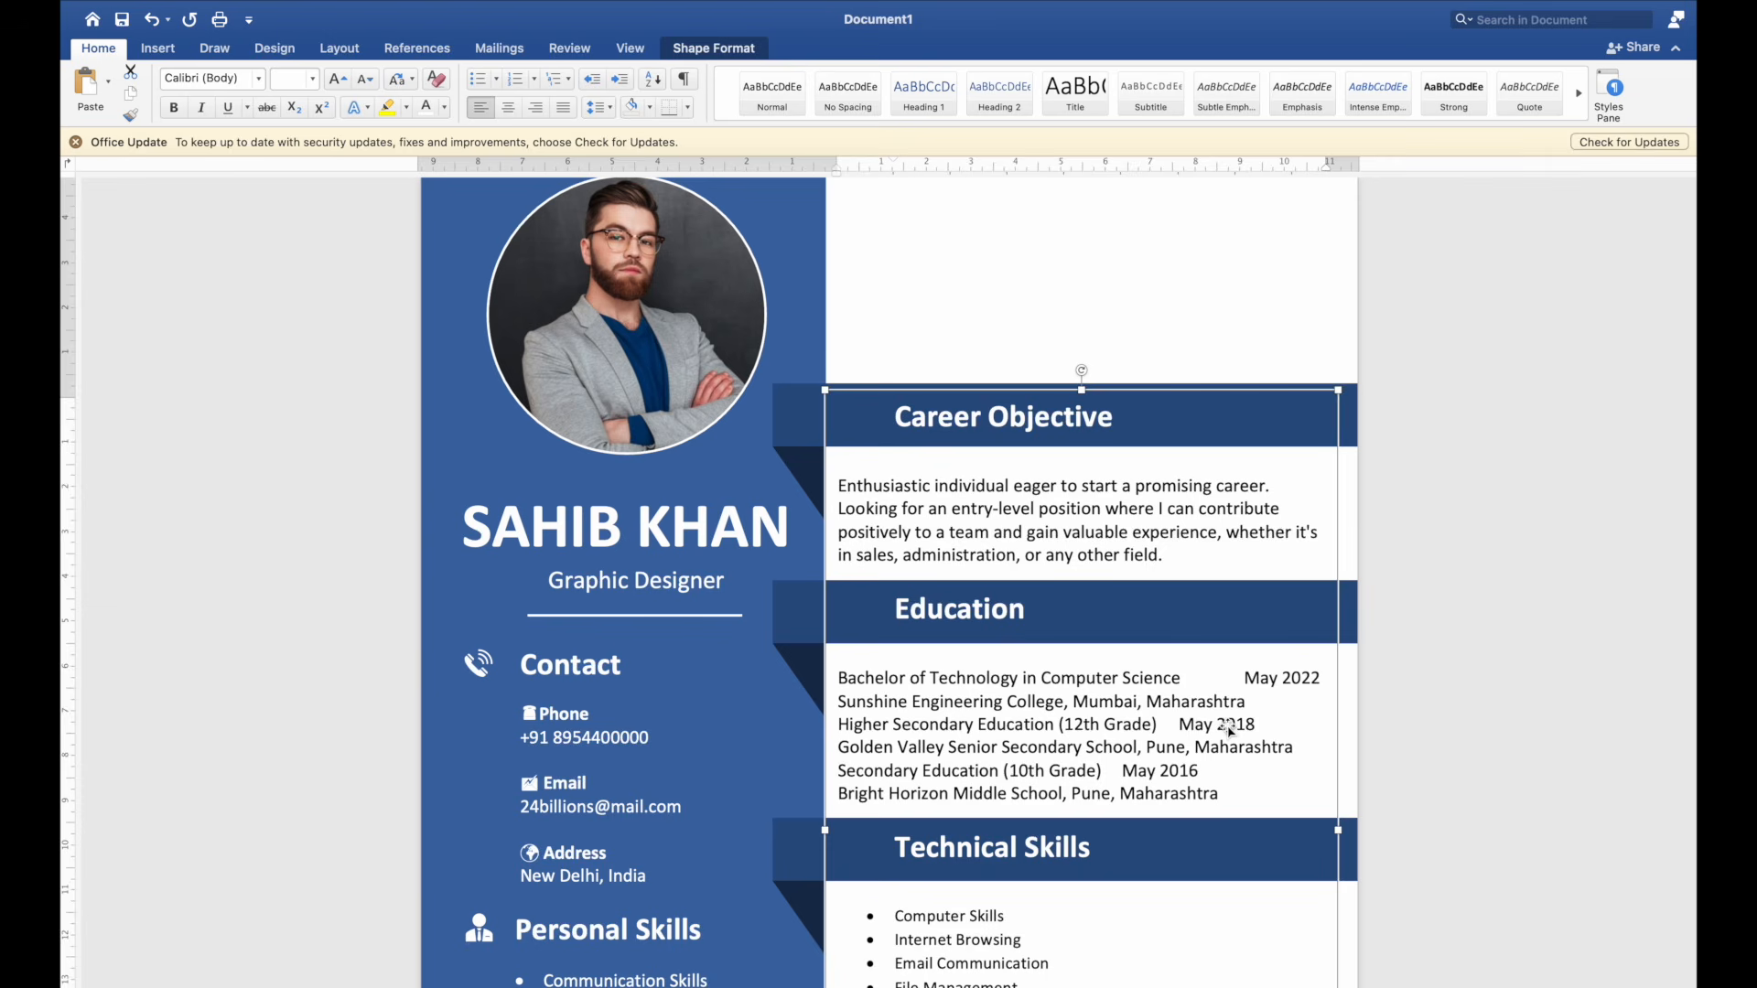
drag(1259, 724, 1153, 725)
click(1153, 726)
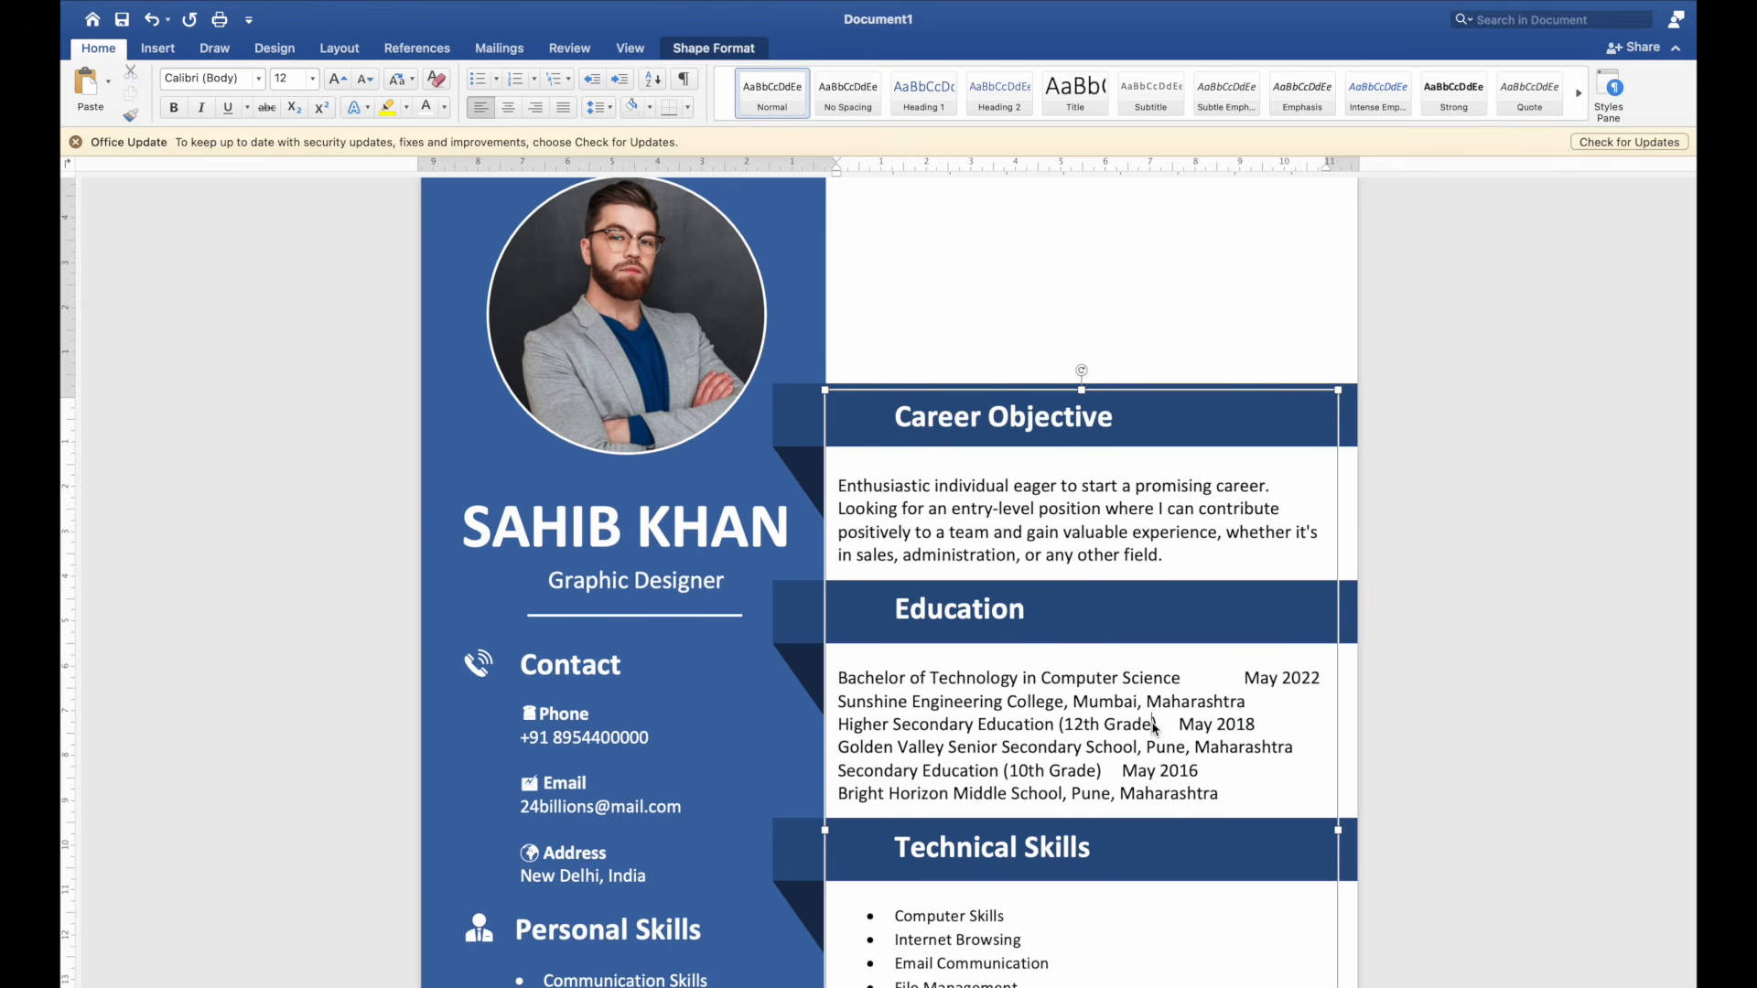
key(Tab)
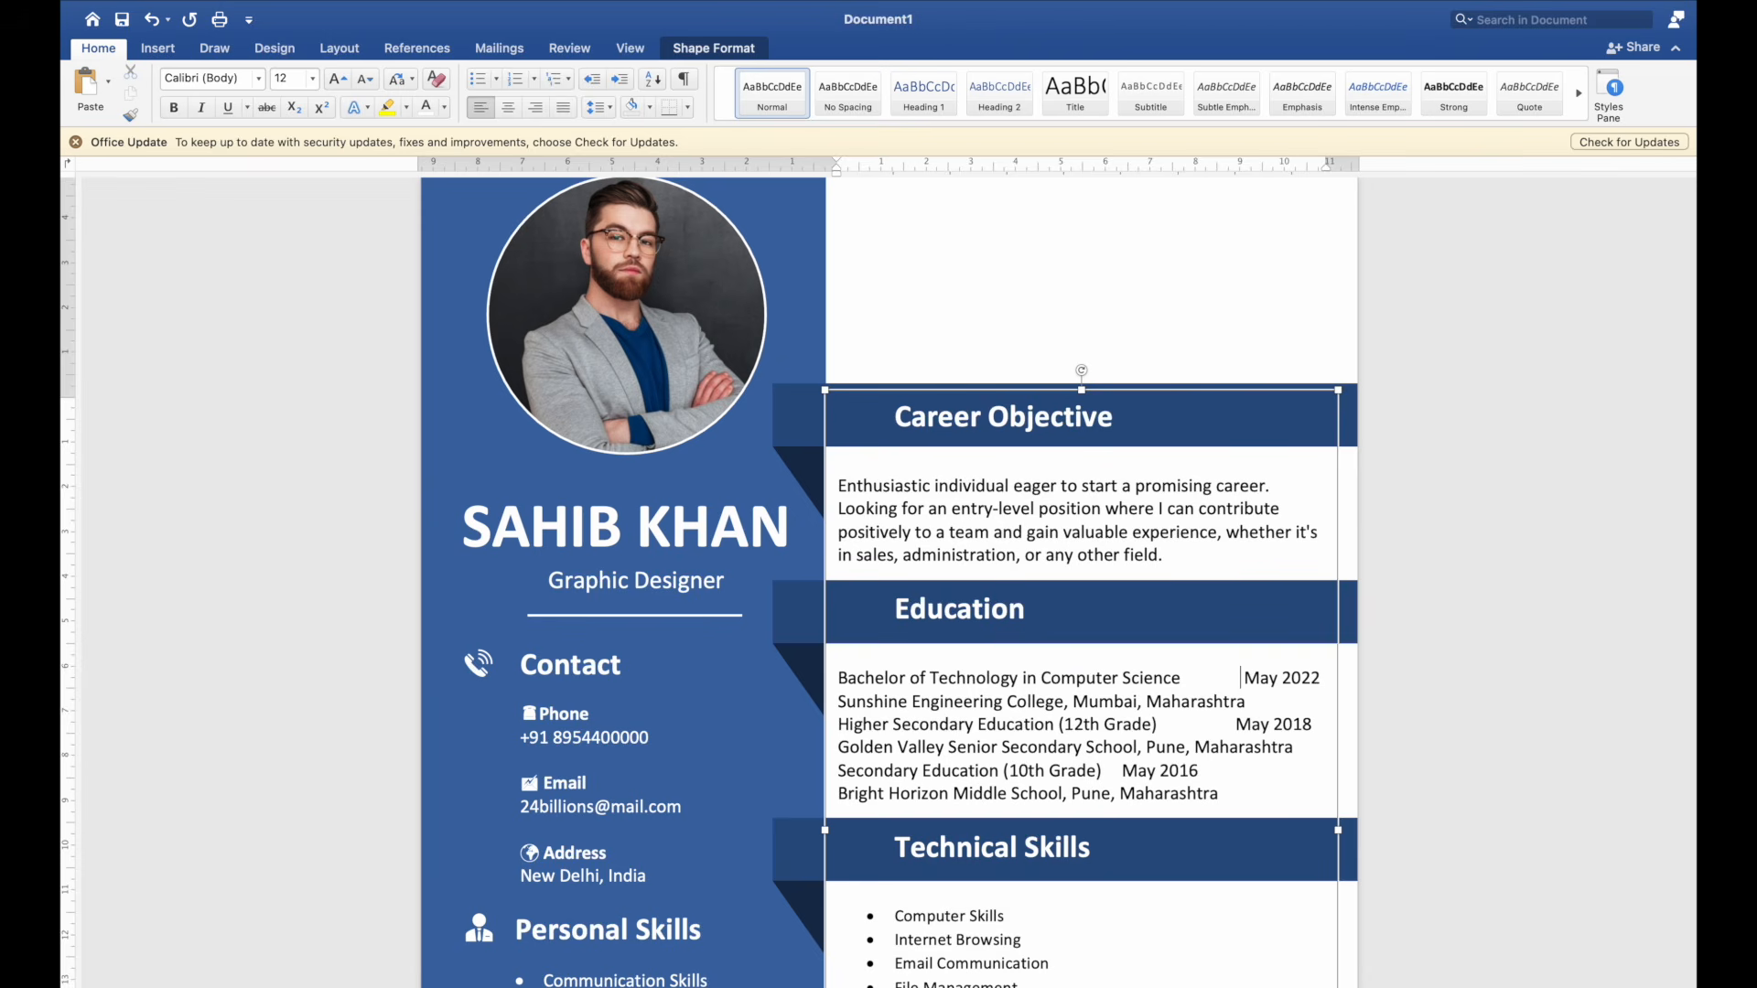
Step: Replace the spacing before May 2022 and May 2016 with tabs to align both dates with May 2018
key(Right)
key(BackSpace)
key(BackSpace)
key(BackSpace)
key(Tab)
key(Tab)
key(Tab)
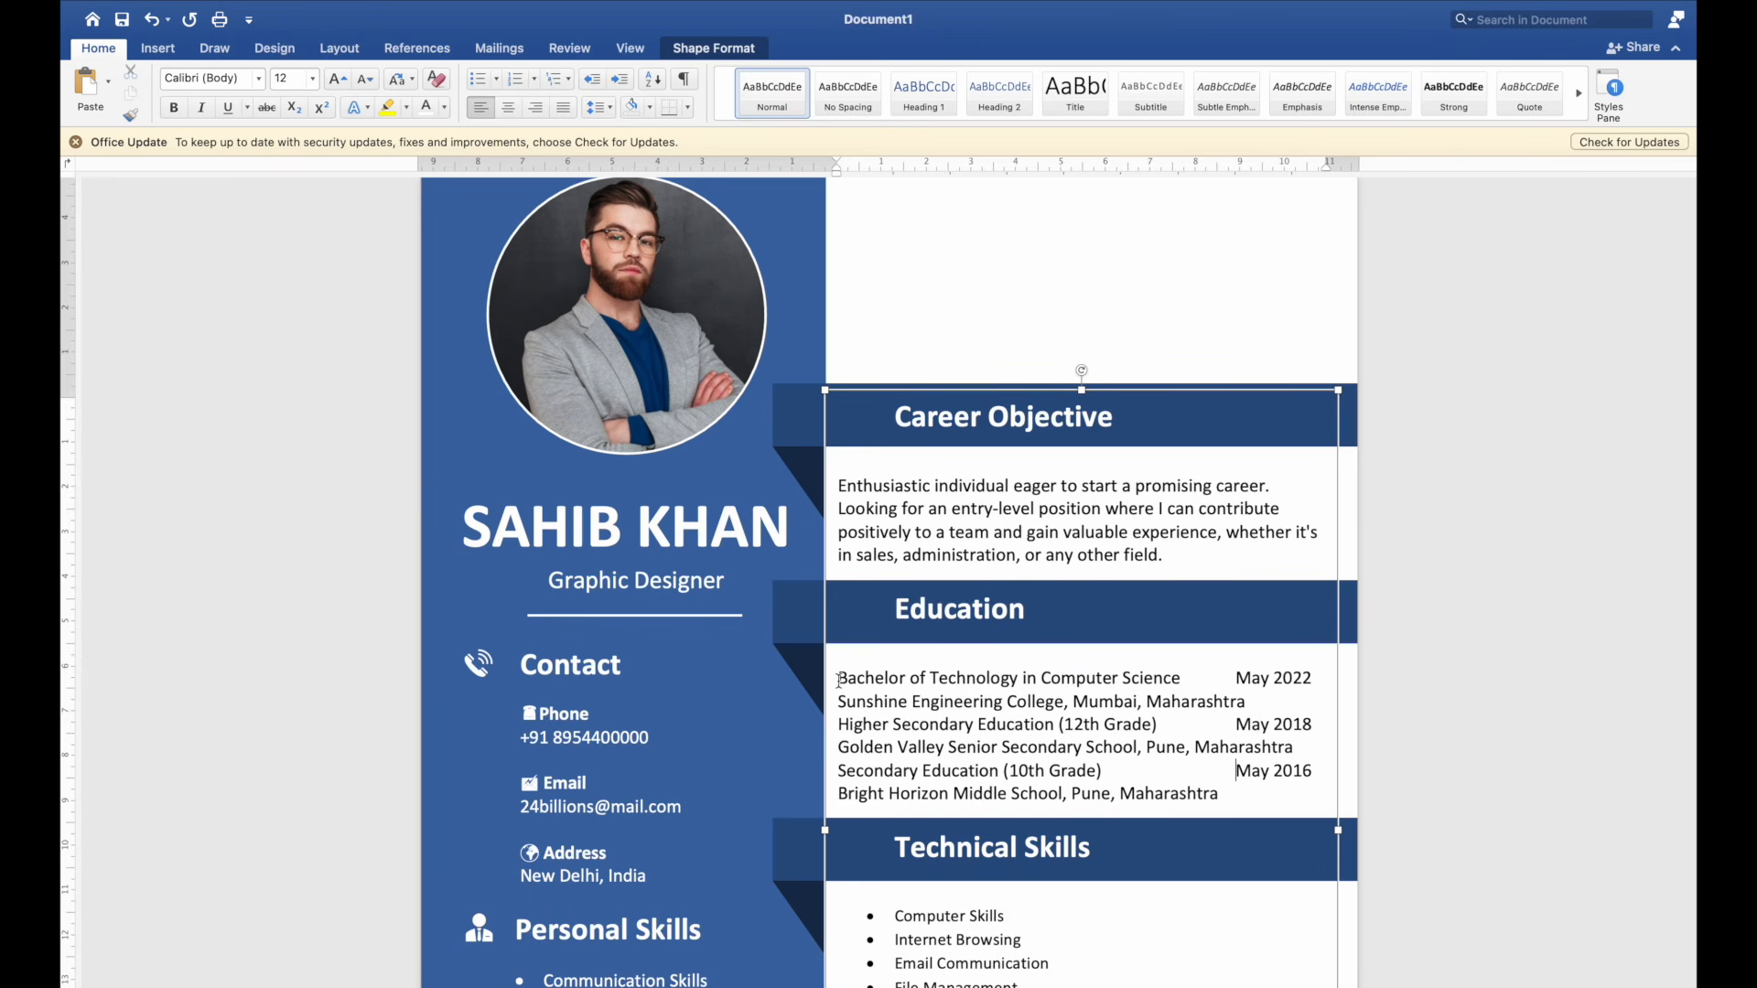
Step: Bold the three qualification titles under Education, leaving the dates and school lines regular
drag(839, 679, 1184, 681)
key(super+b)
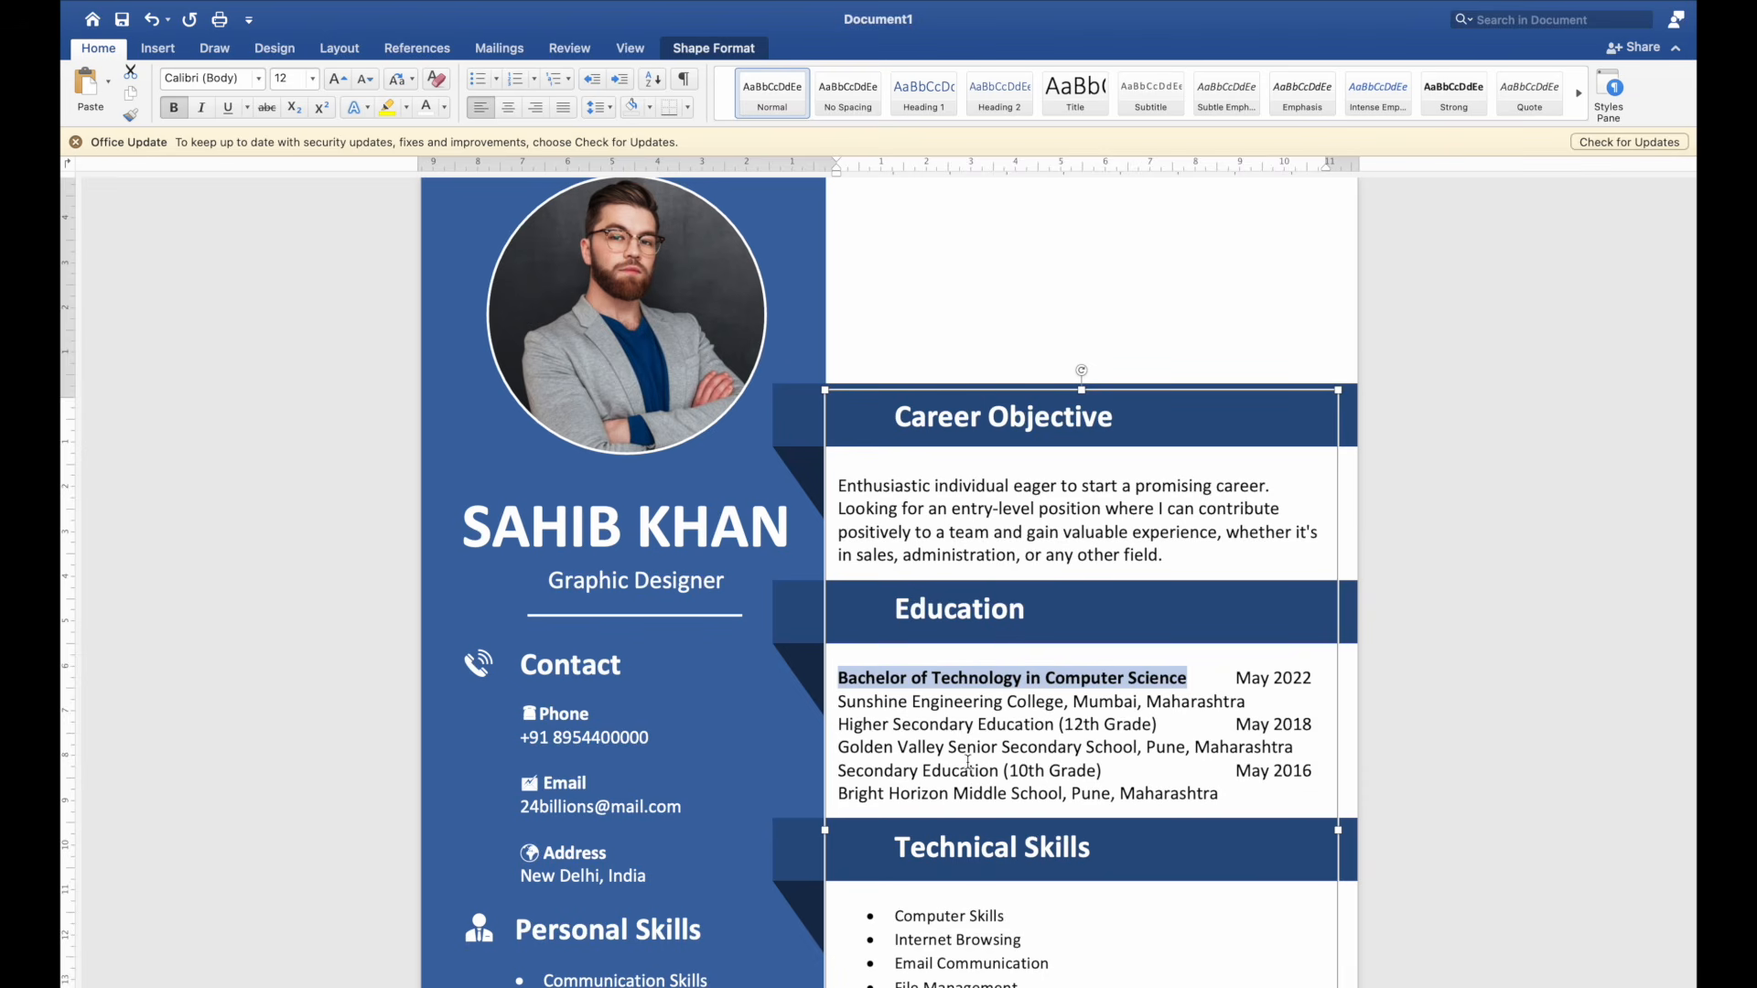
drag(838, 774, 838, 728)
key(super+b)
key(super+b)
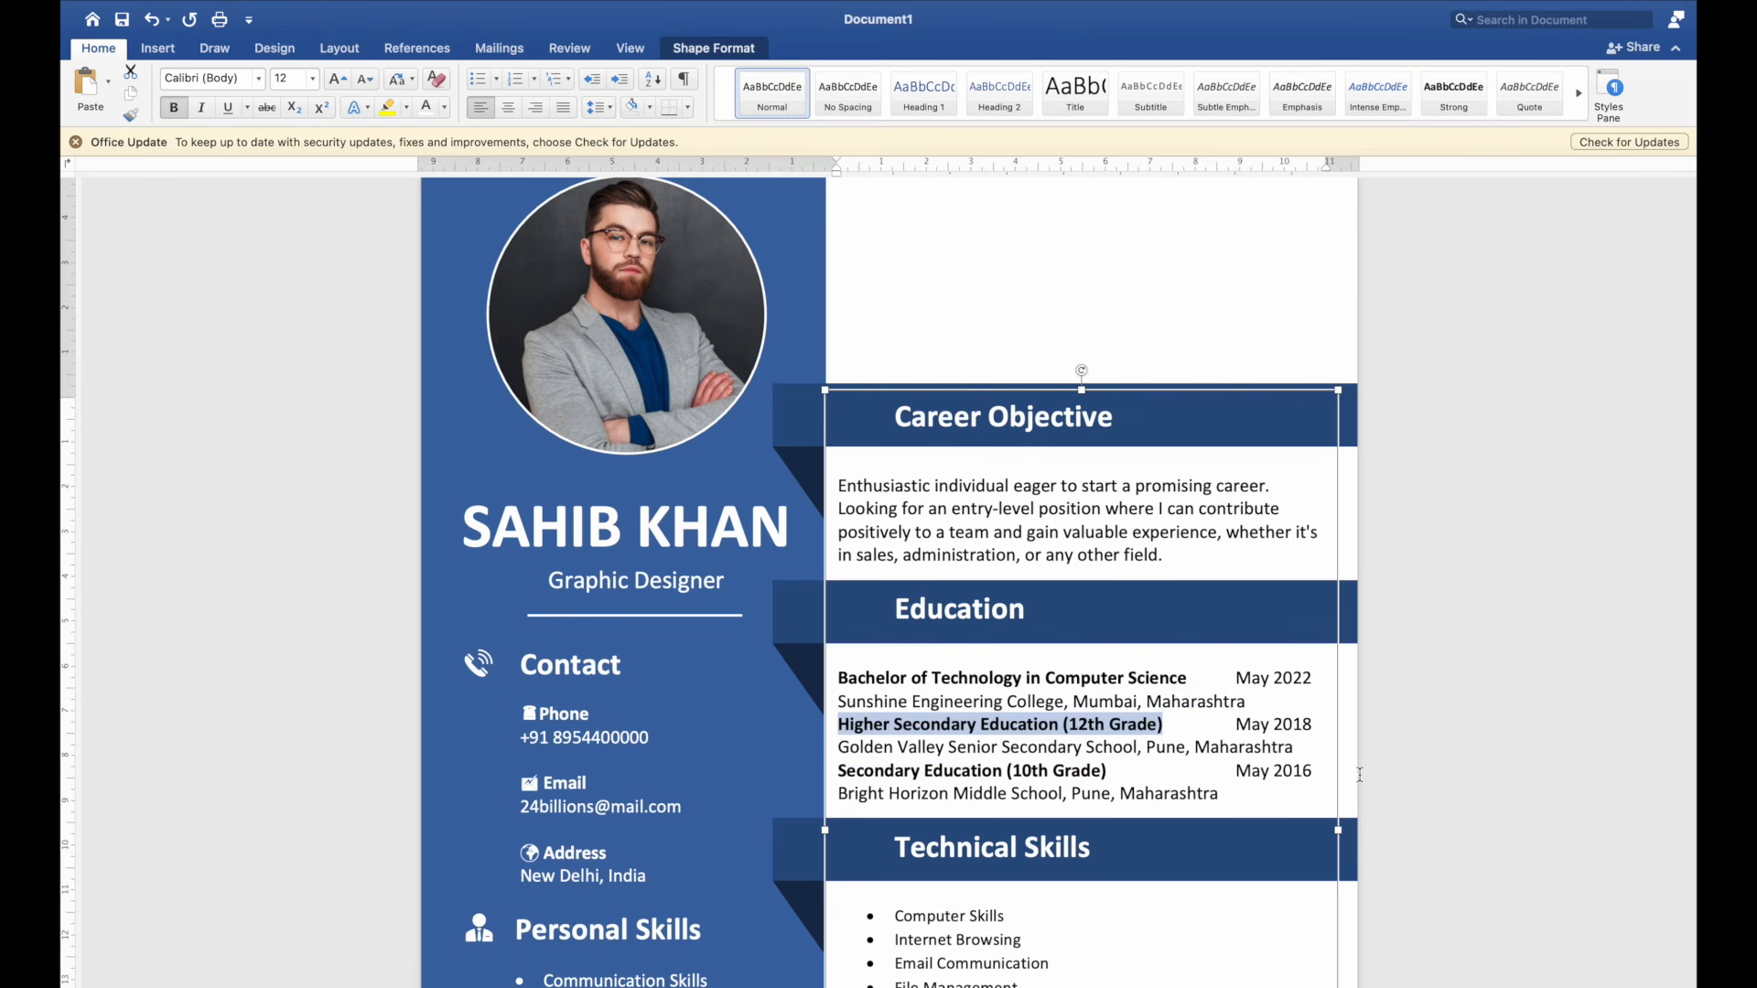
click(1431, 746)
Step: Insert a blank line after the first and the second education entry to separate the three qualifications
scroll(1432, 747, down, 3)
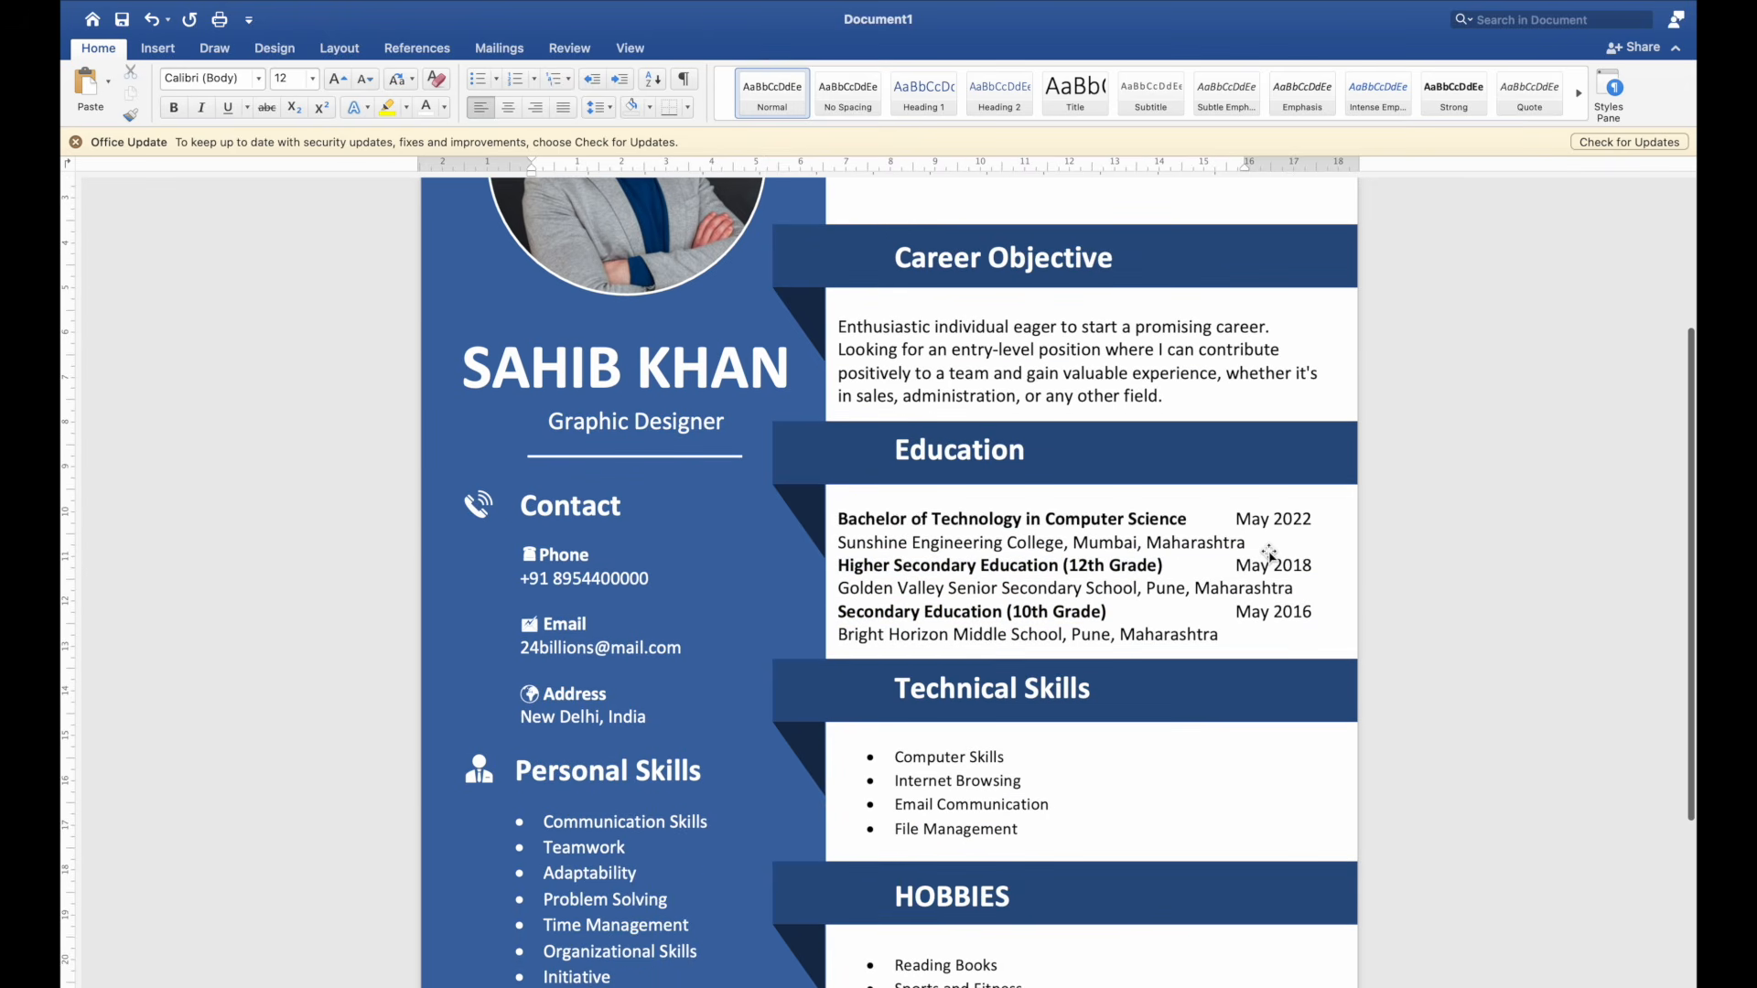
click(1271, 547)
key(Return)
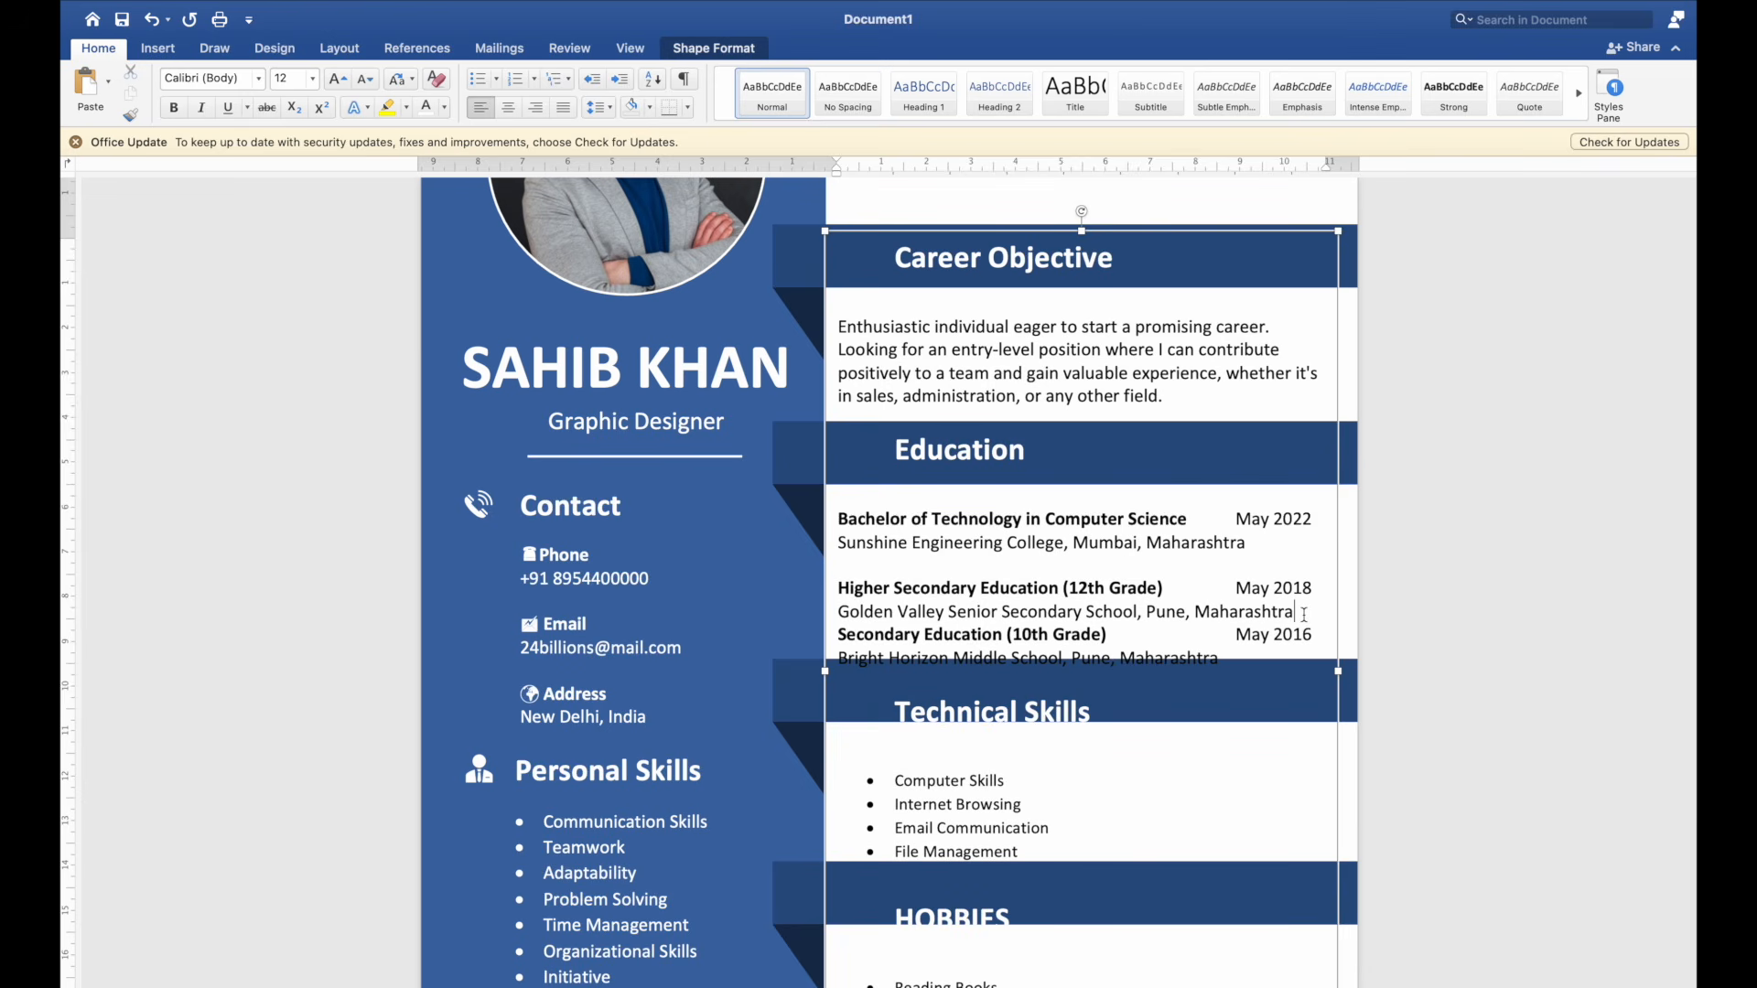
key(Return)
Step: Move the Technical Skills and Hobbies banners down together so they sit behind their headings below the last education entry
click(799, 703)
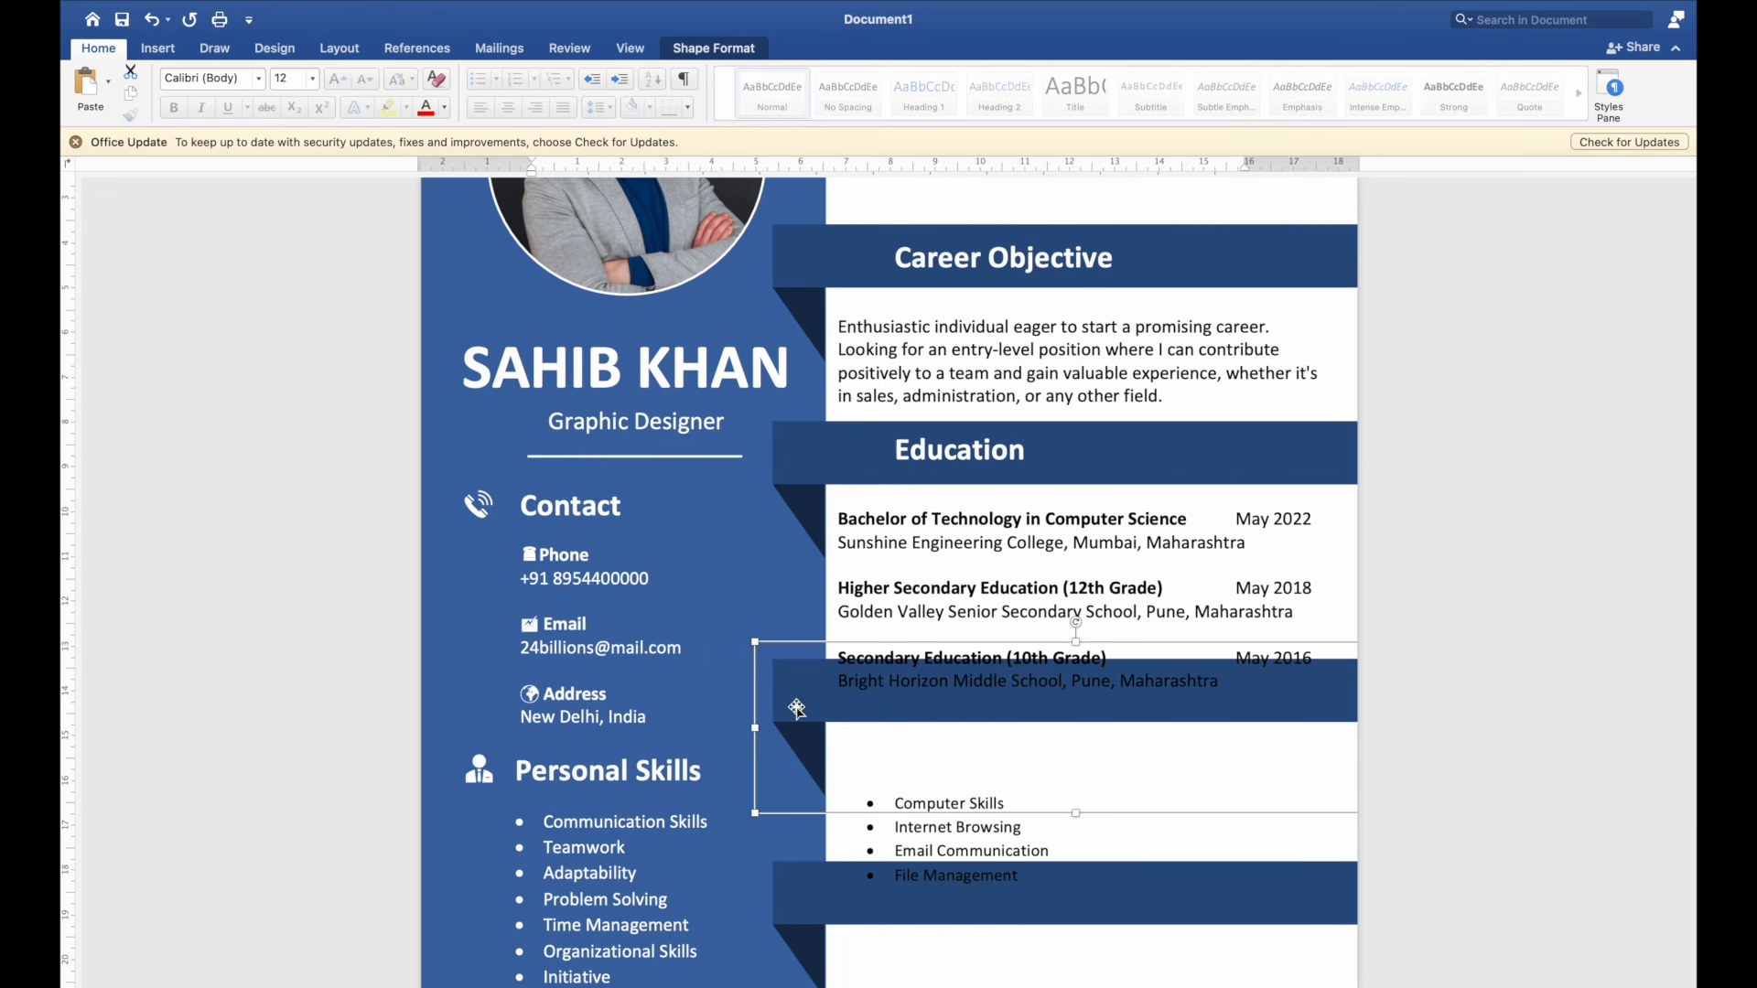
scroll(809, 874, down, 5)
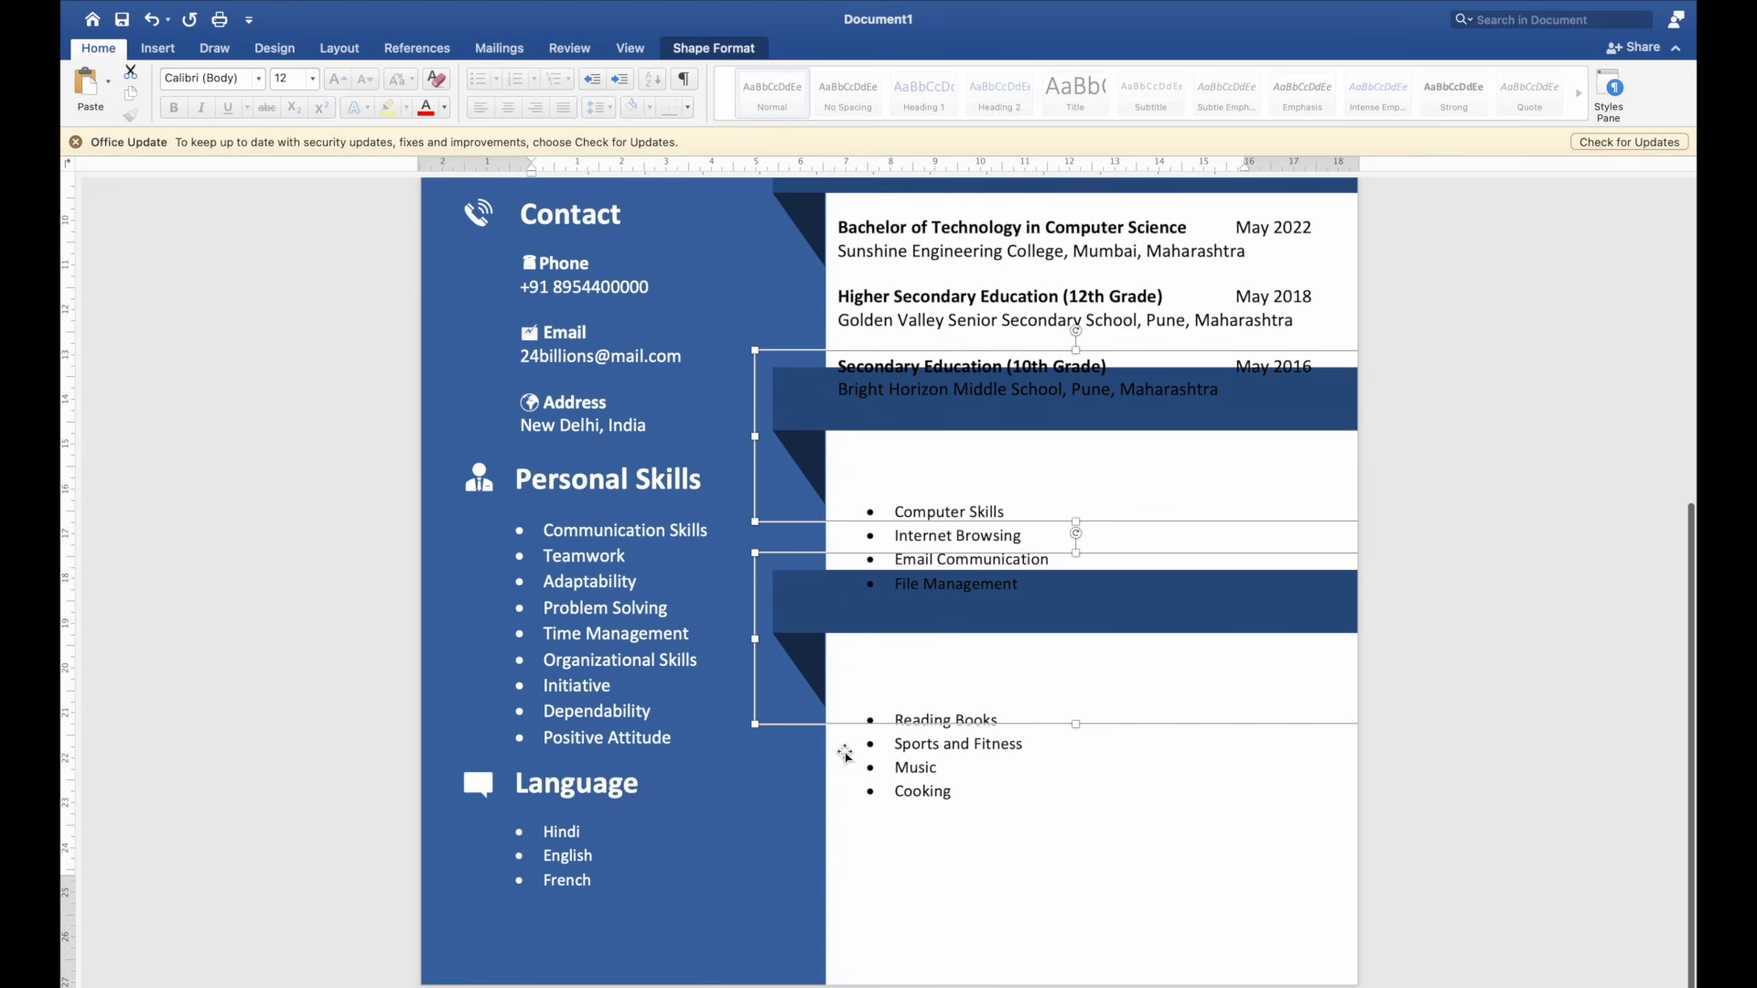
key(Down)
key(Down)
key(Down)
key(Down)
key(Down)
key(Down)
key(Down)
key(Down)
key(Down)
key(Down)
key(Down)
key(Down)
key(Down)
key(Down)
key(Down)
key(Down)
key(Down)
key(Down)
key(Down)
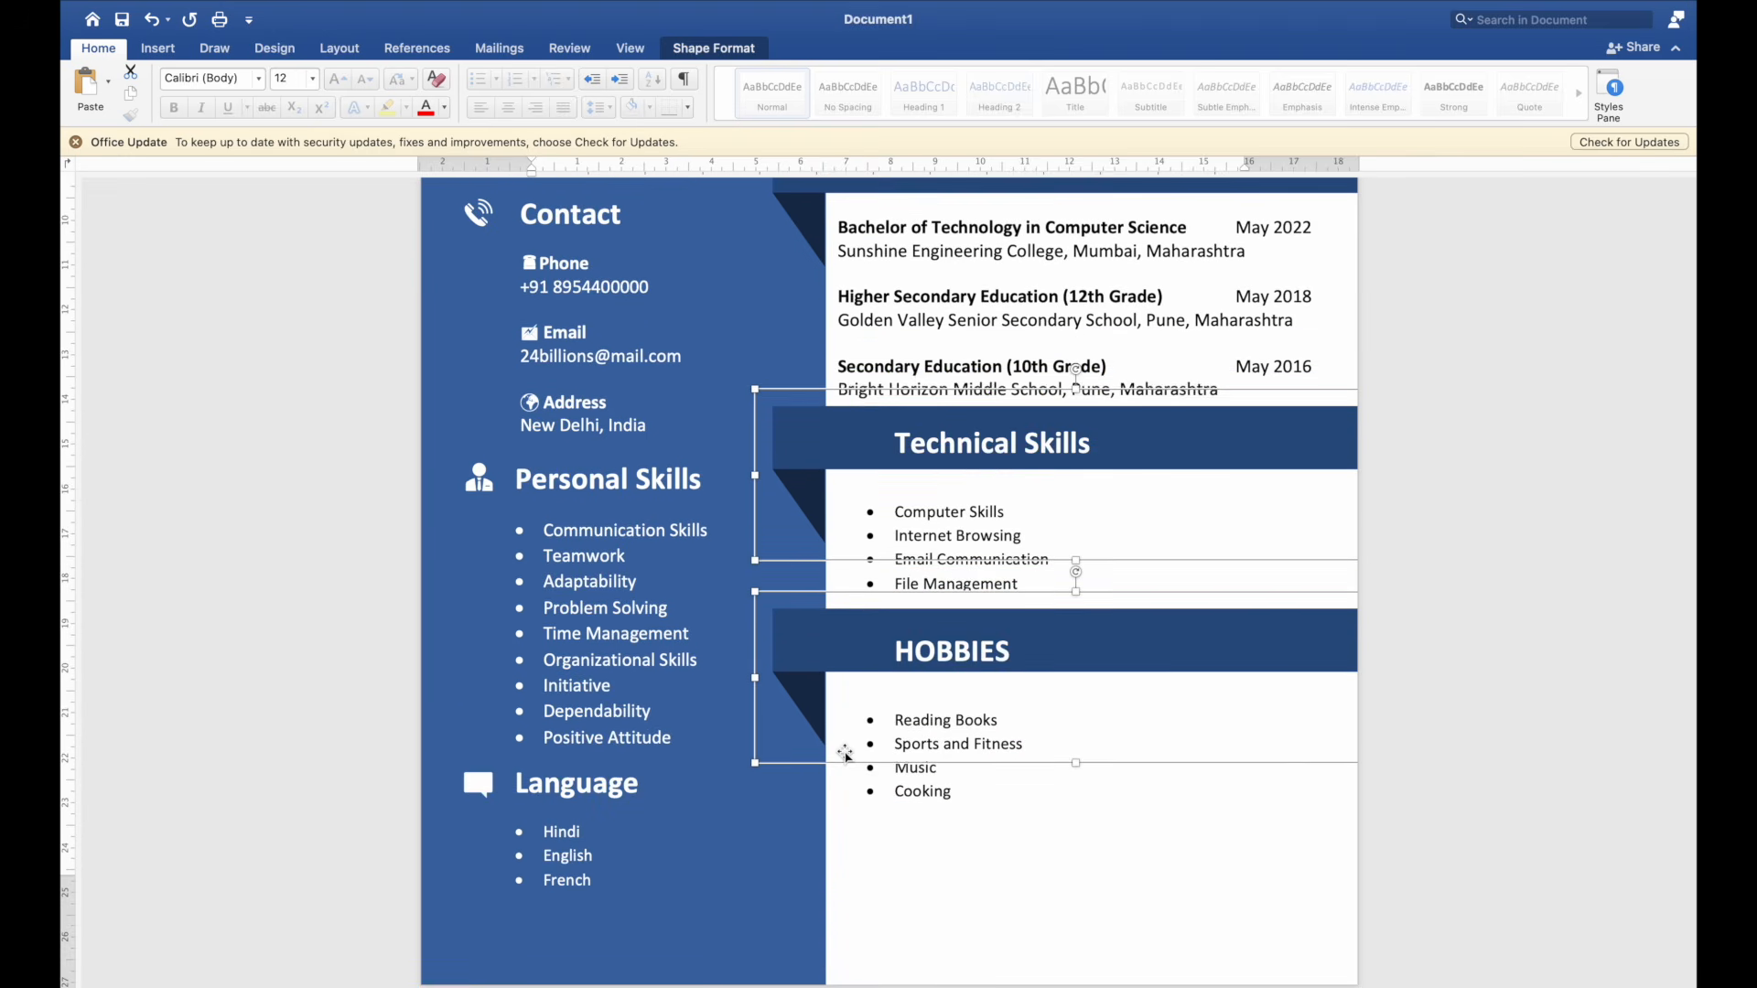
click(1399, 758)
scroll(1427, 764, down, 4)
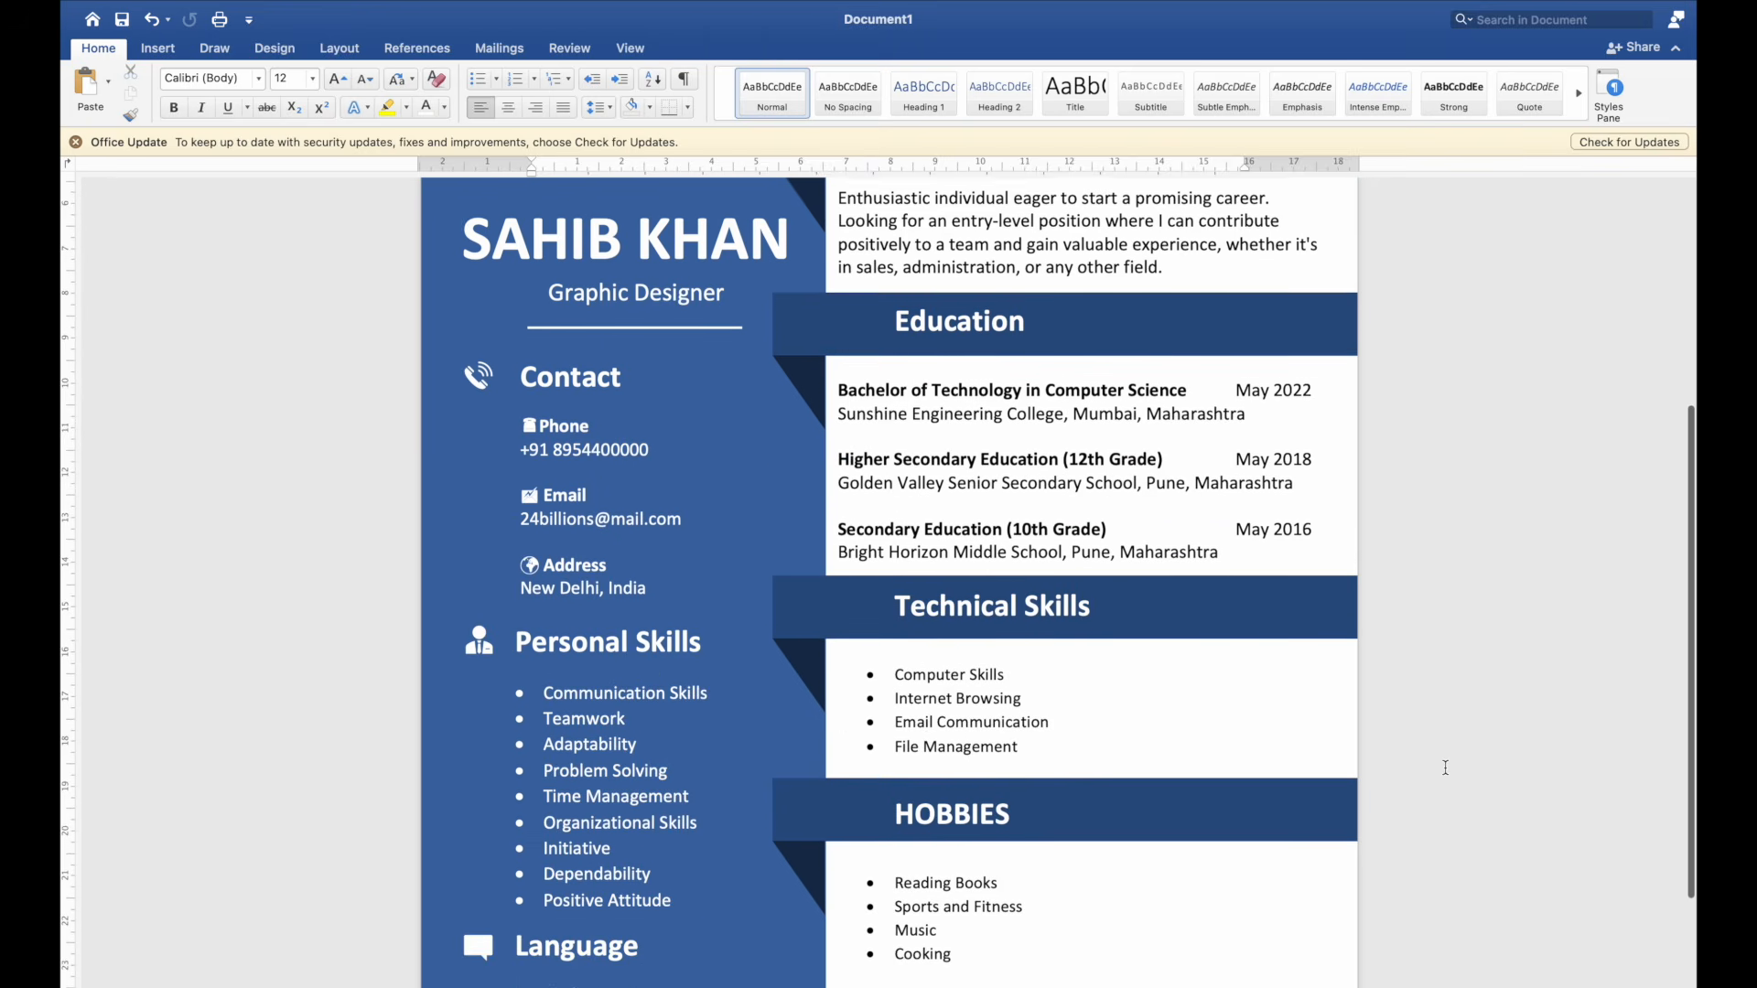
Step: Nudge the text box holding the Career Objective through Hobbies content slightly to the right, then deselect it
scroll(1445, 768, up, 2)
click(1282, 657)
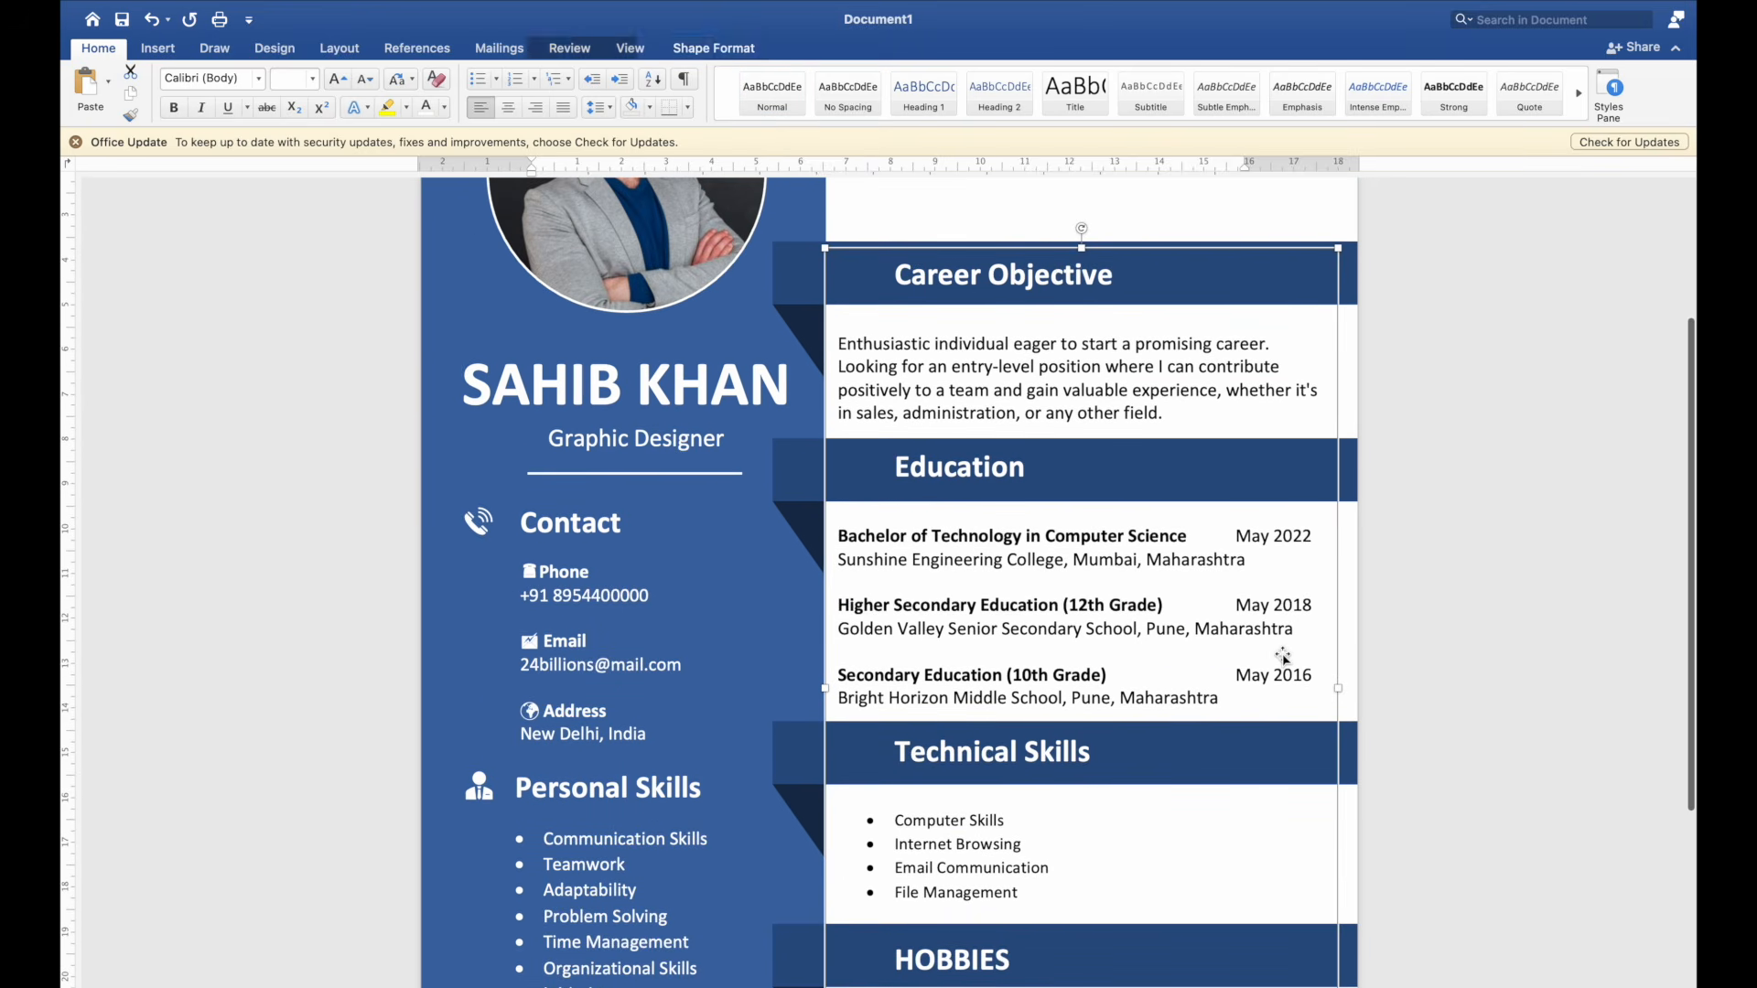
key(Right)
key(Right)
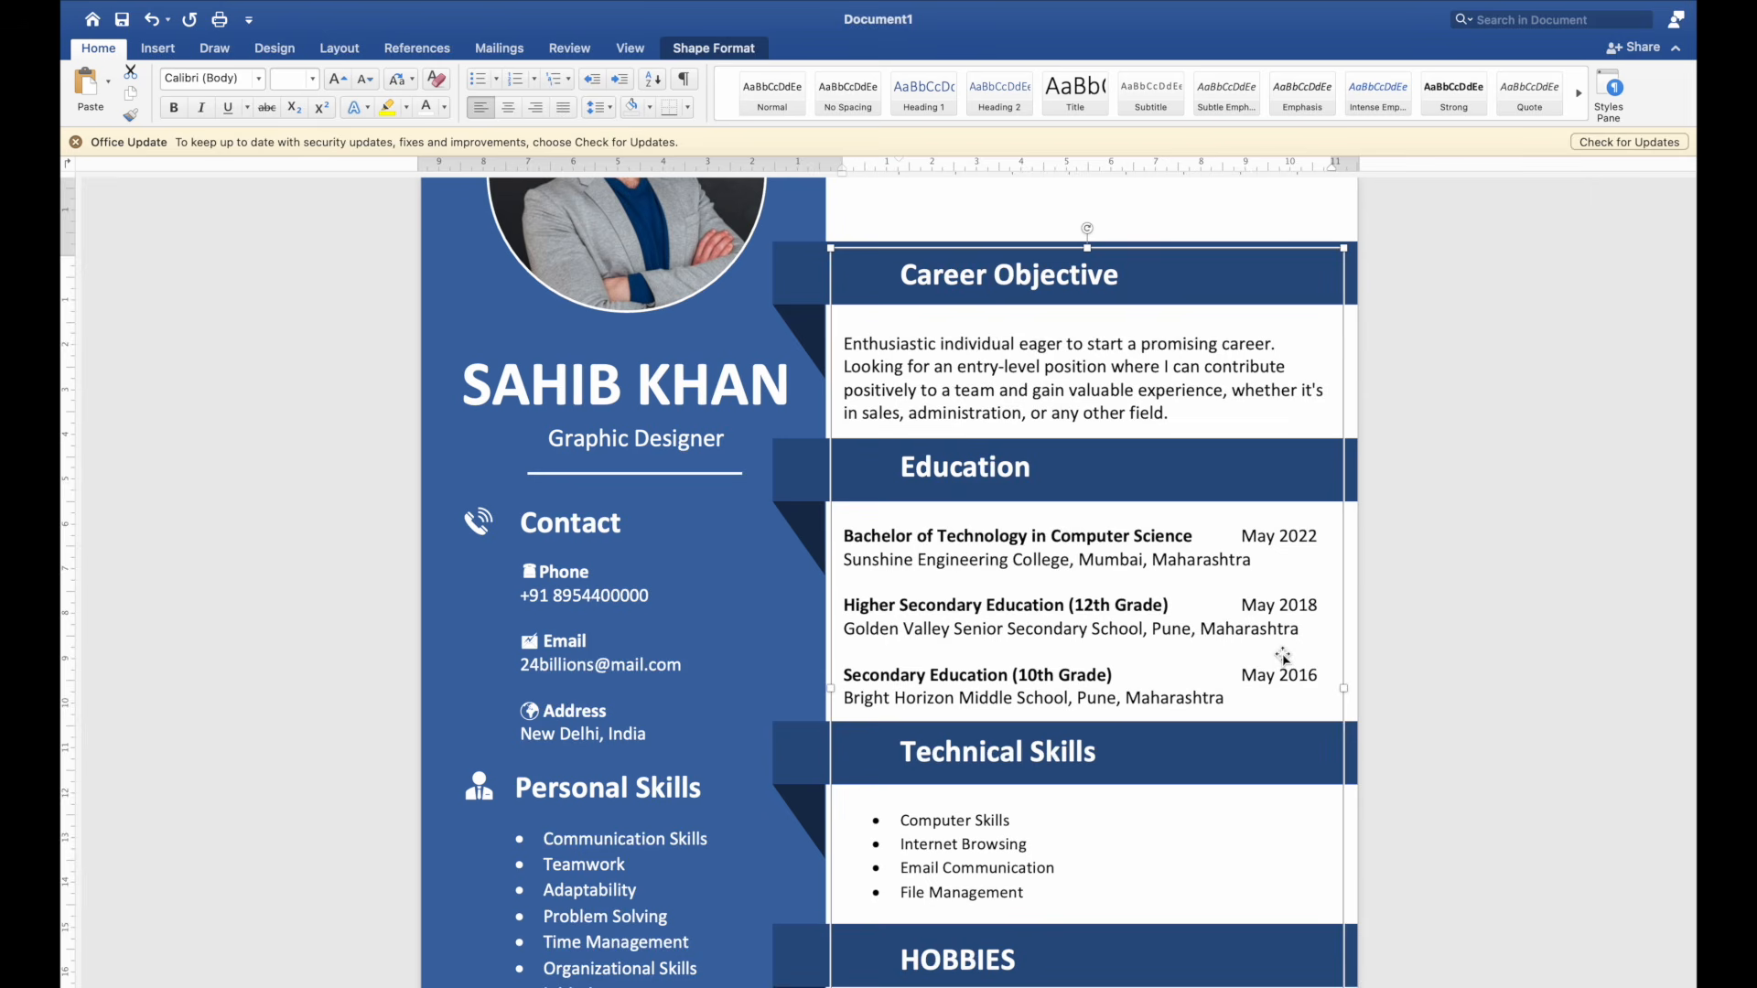
scroll(1282, 657, down, 2)
ctrl+scroll(1282, 654, down, 3)
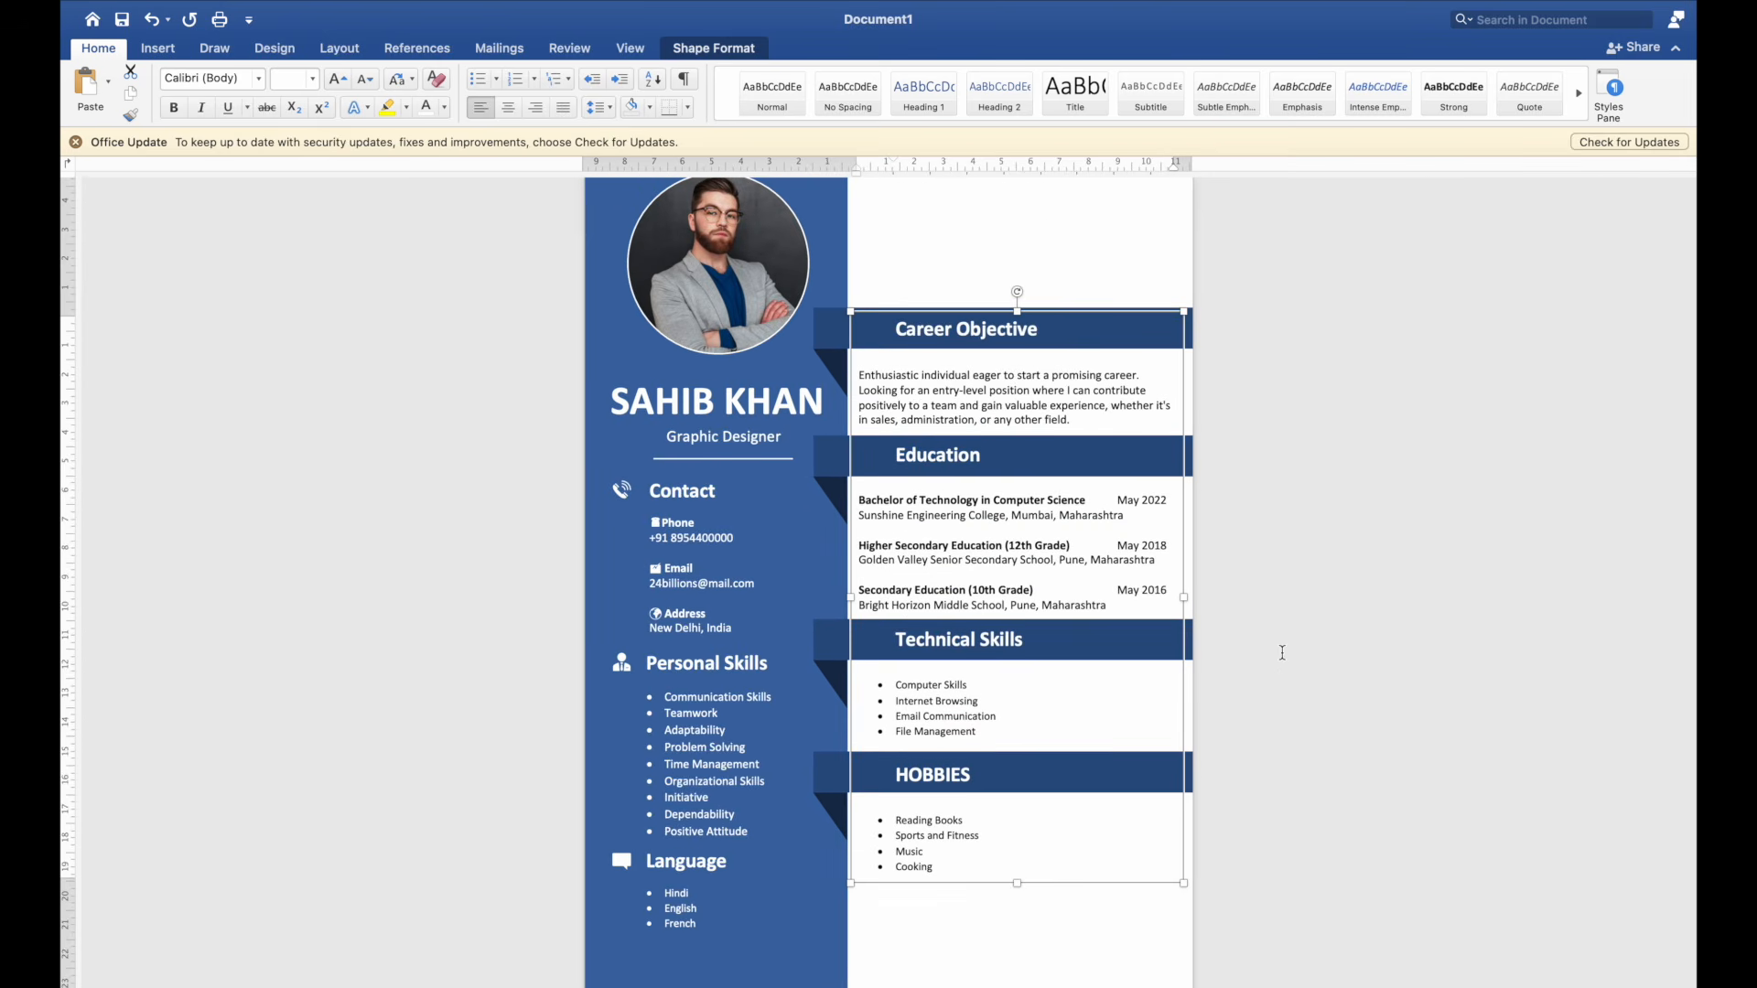
scroll(1282, 652, up, 1)
scroll(1282, 652, down, 1)
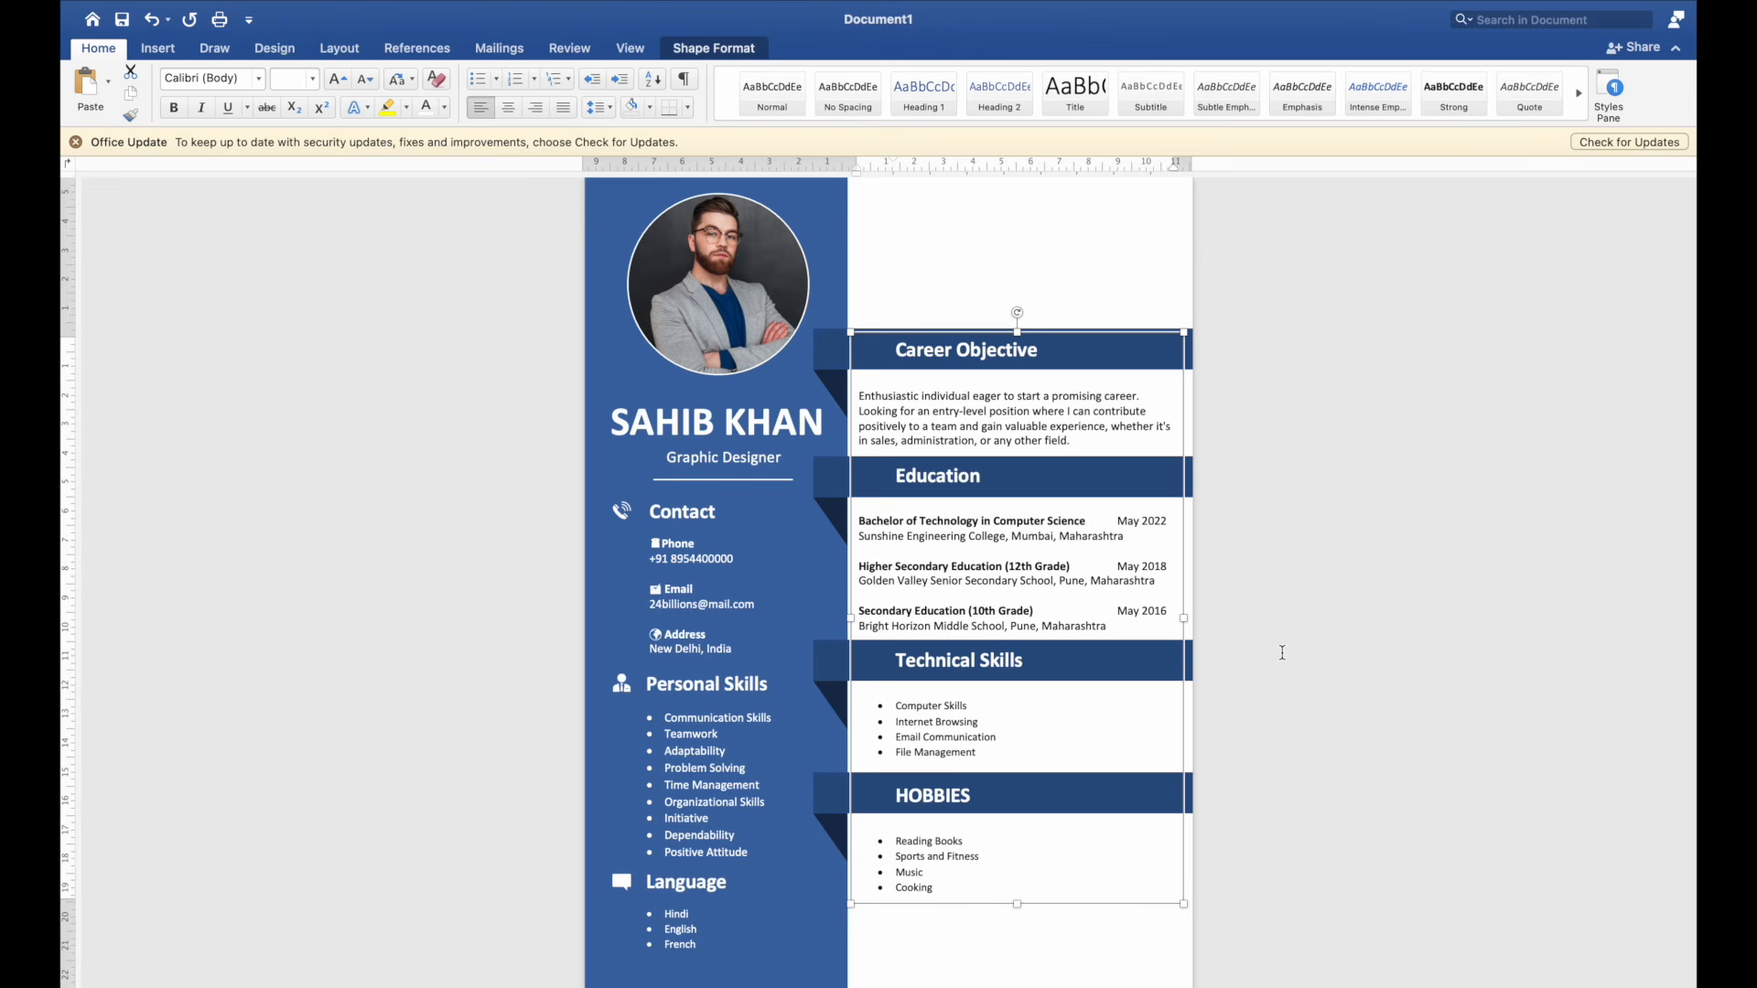
scroll(1282, 653, down, 1)
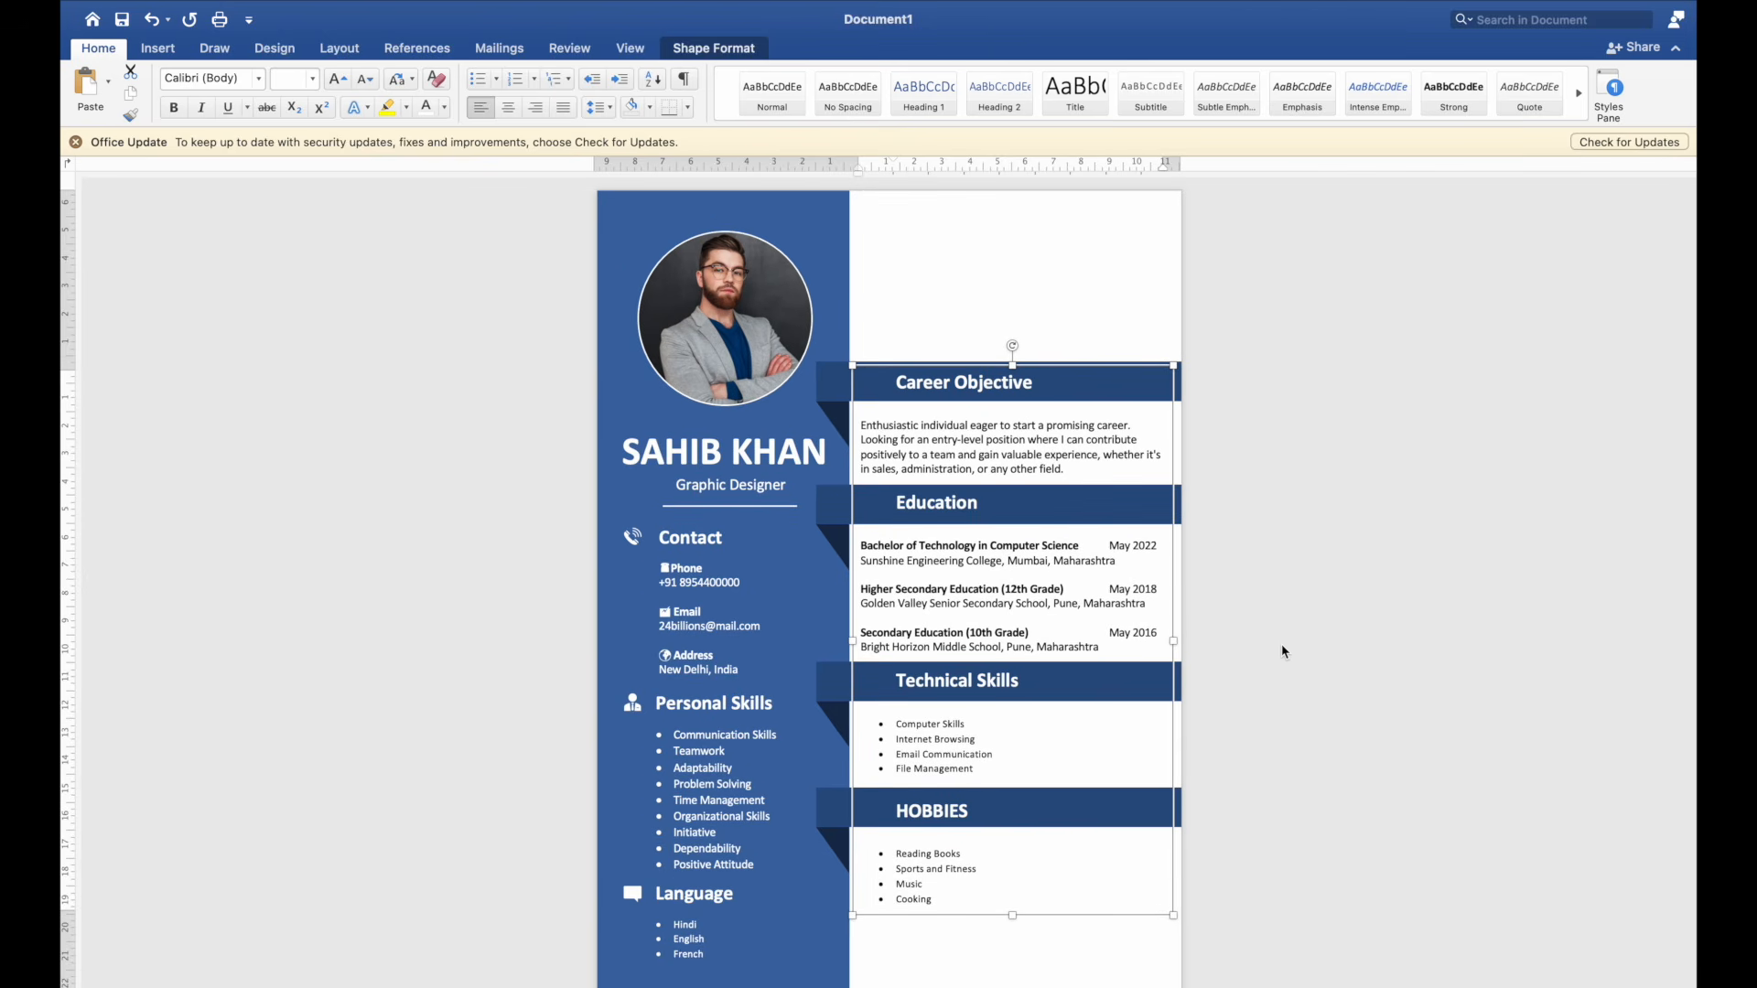
click(1281, 644)
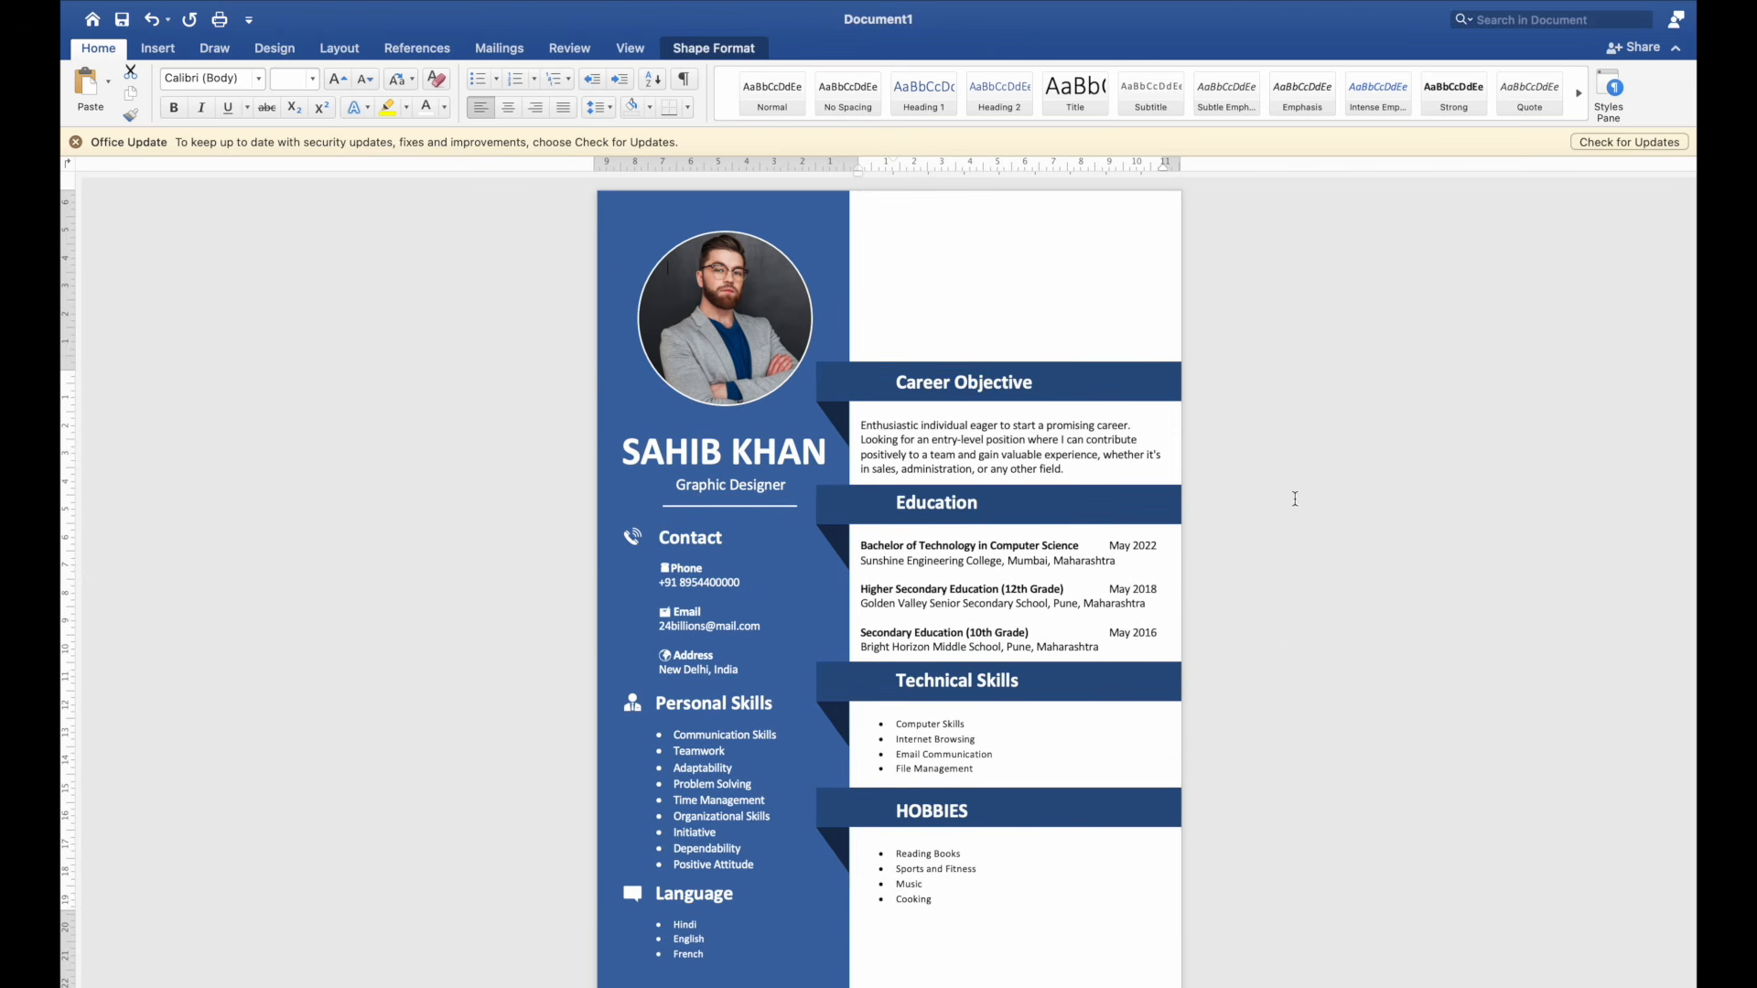
Step: Search the icon library for "career" and then "Bag", and insert the briefcase icon
click(155, 49)
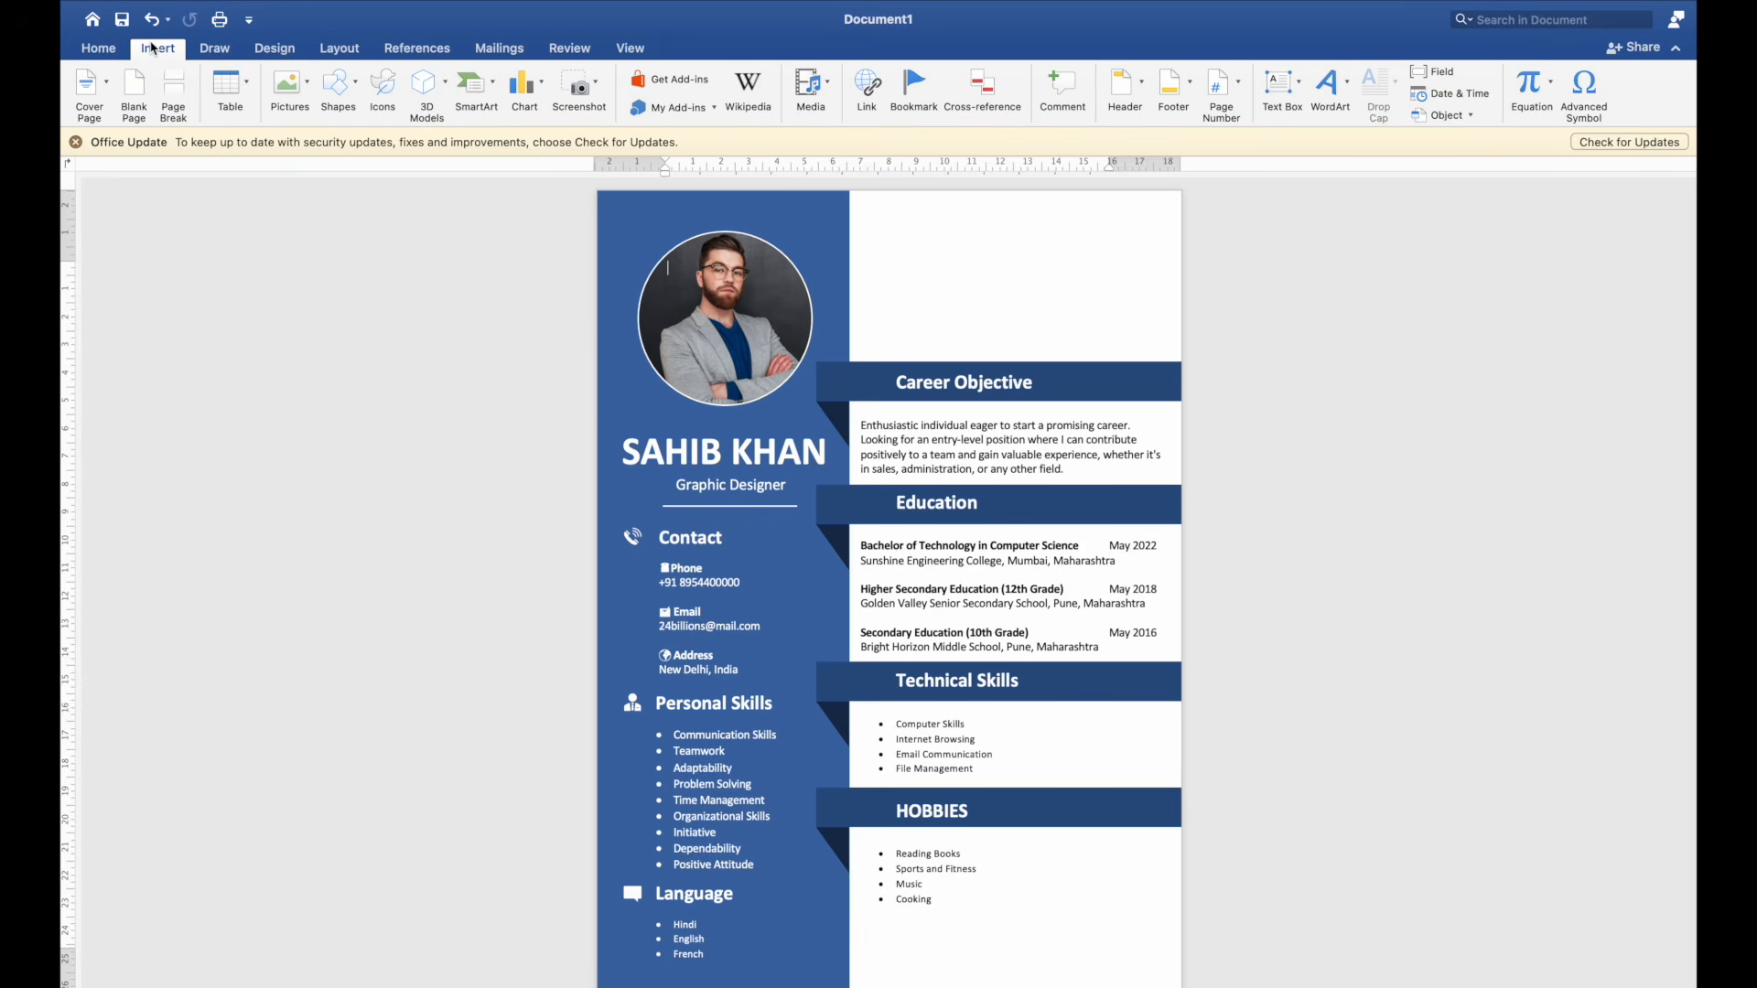
click(337, 80)
click(384, 85)
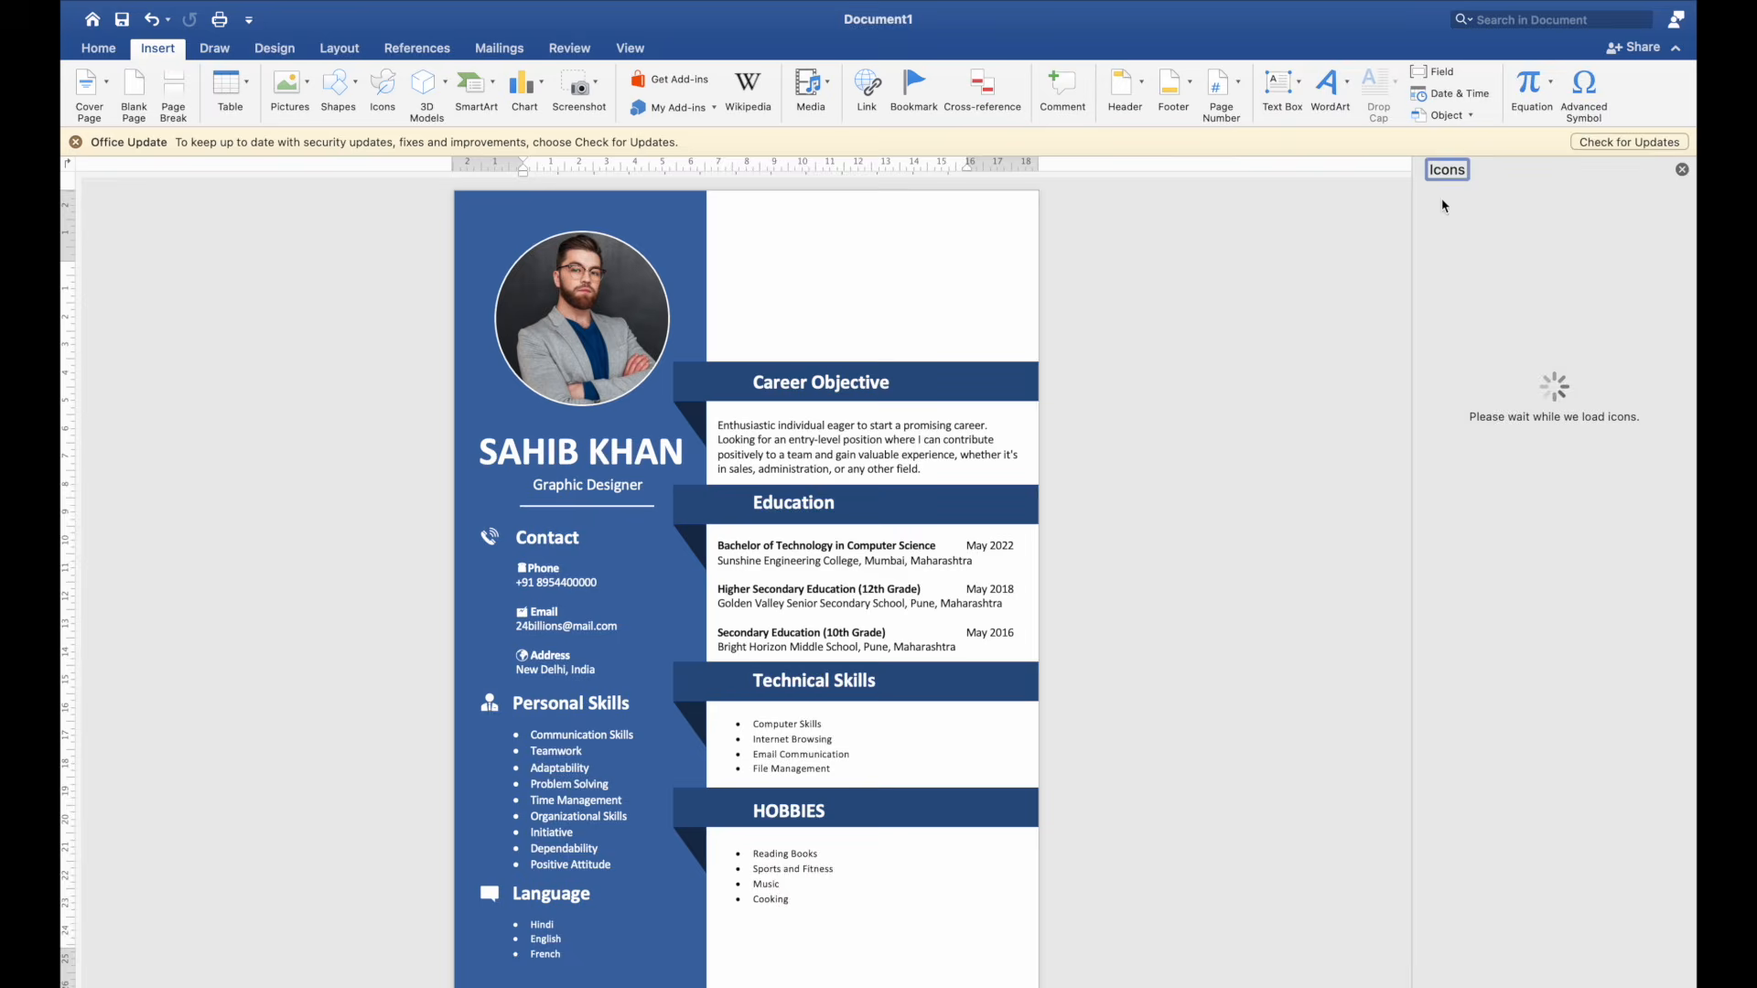
text(career)
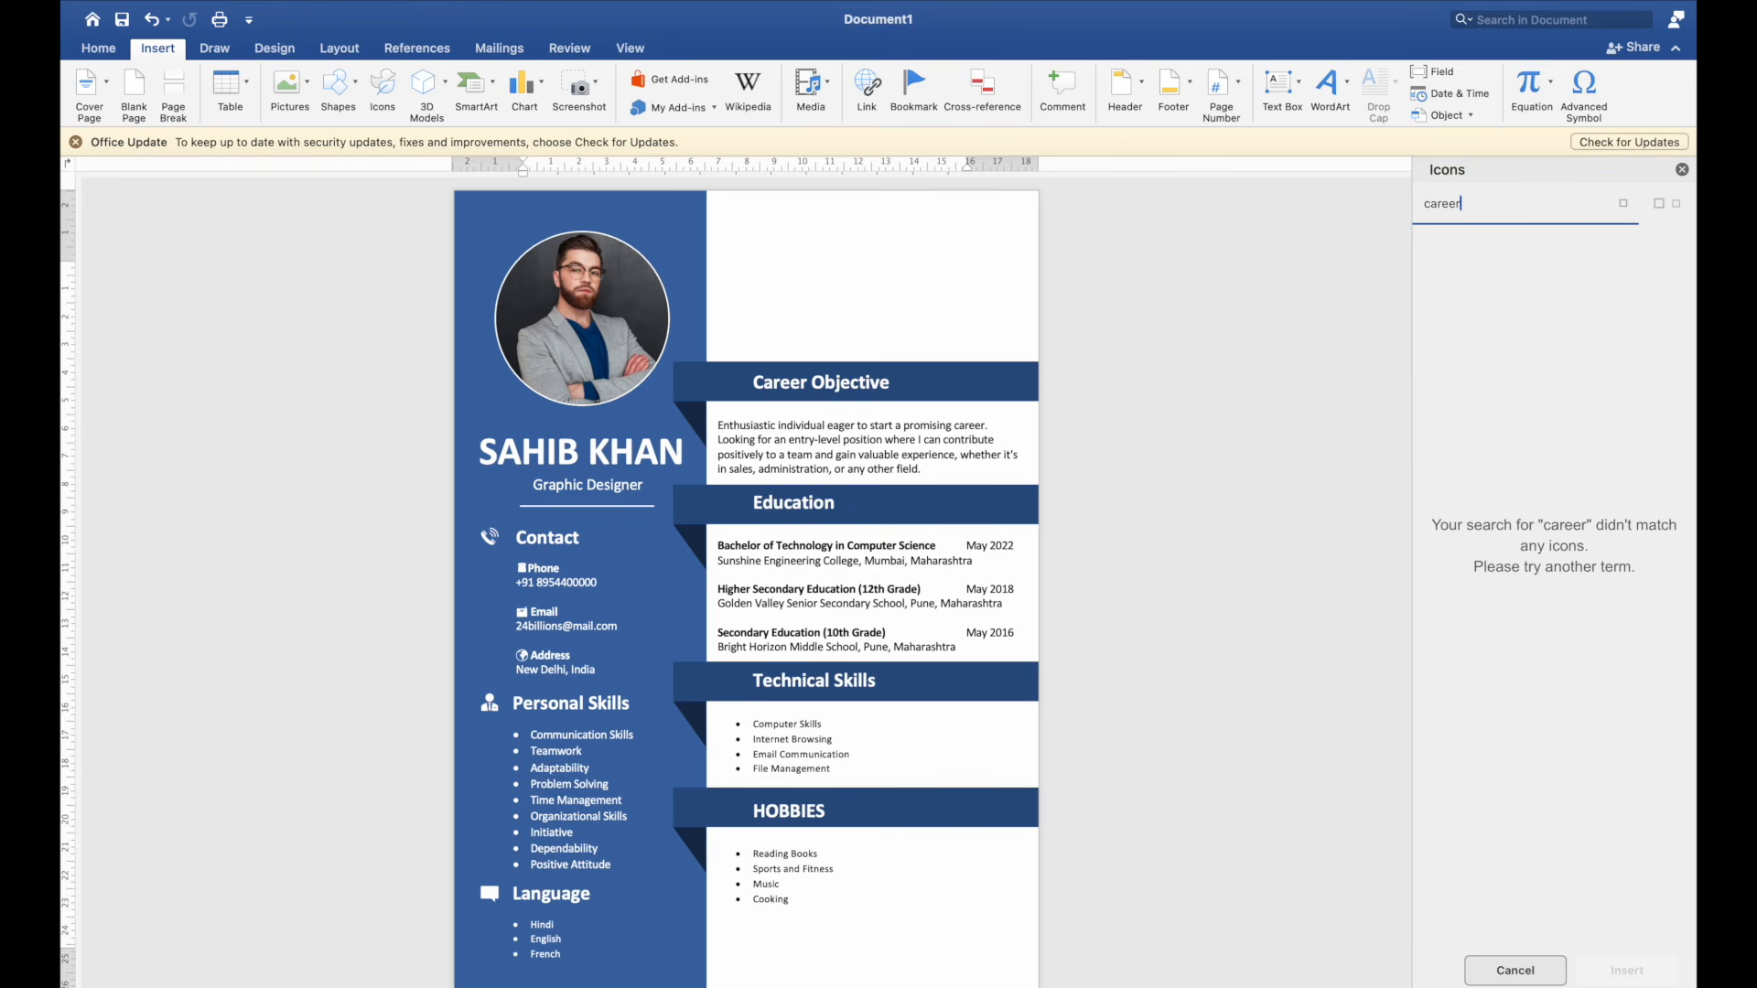
key(super+a)
text(Bag)
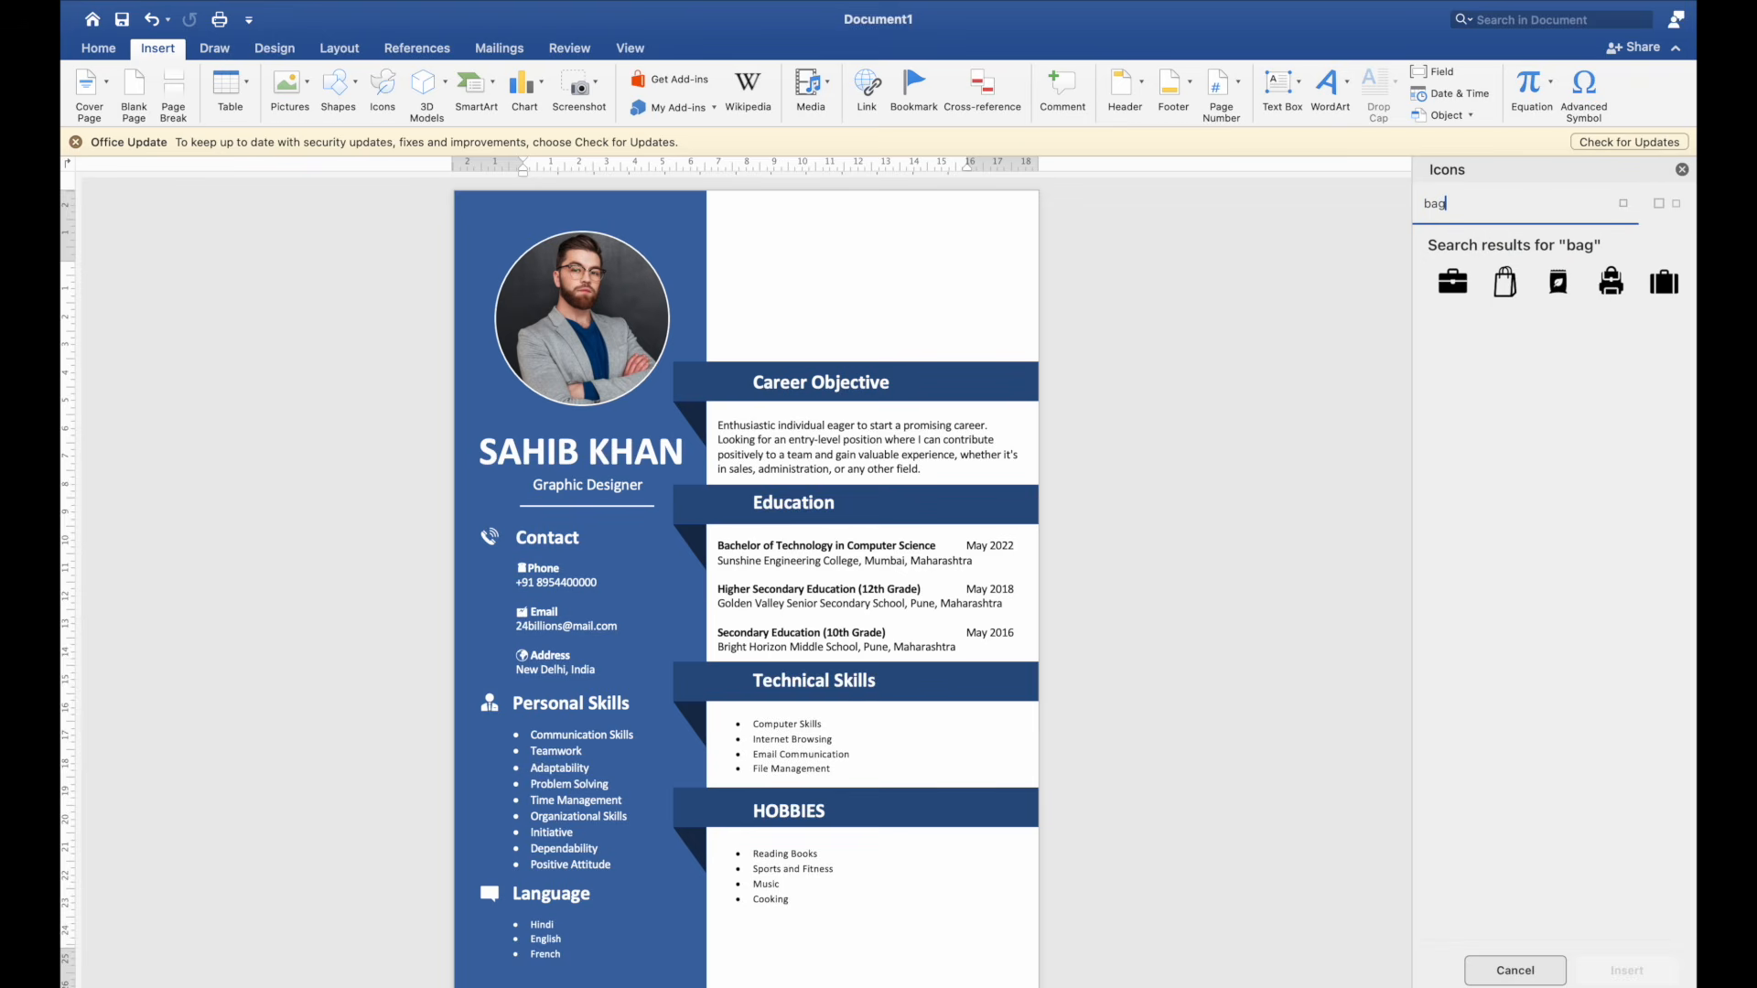
click(1446, 275)
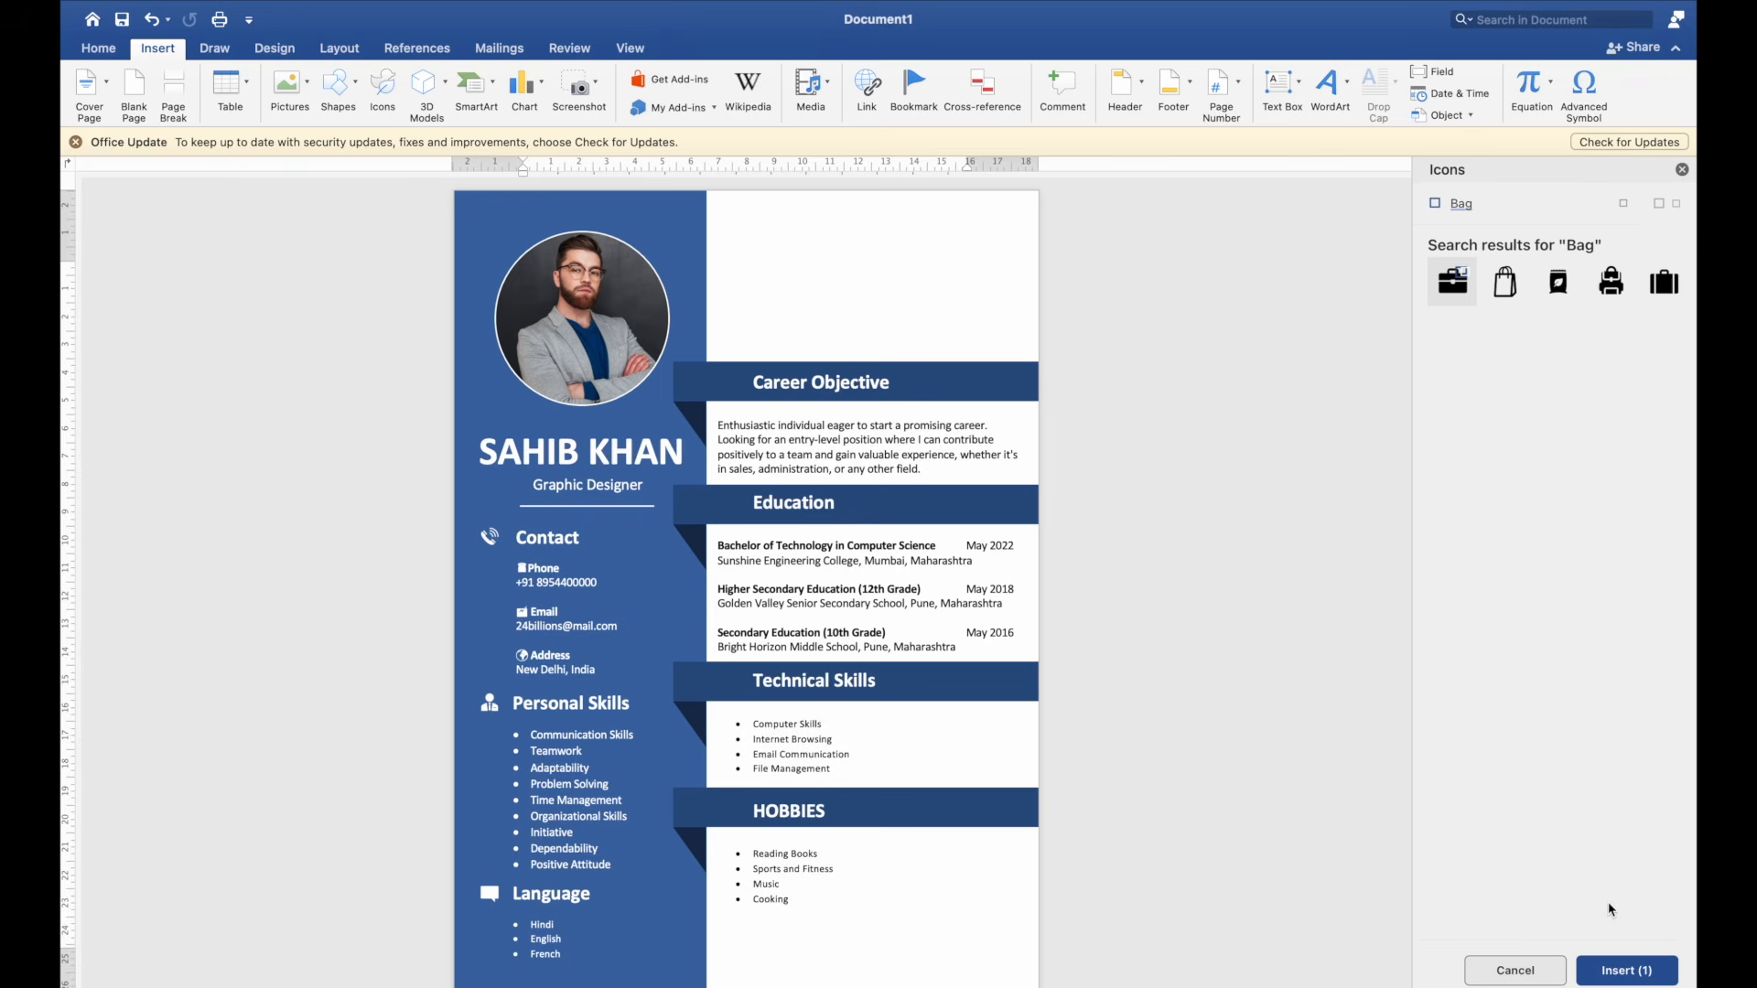
click(1626, 970)
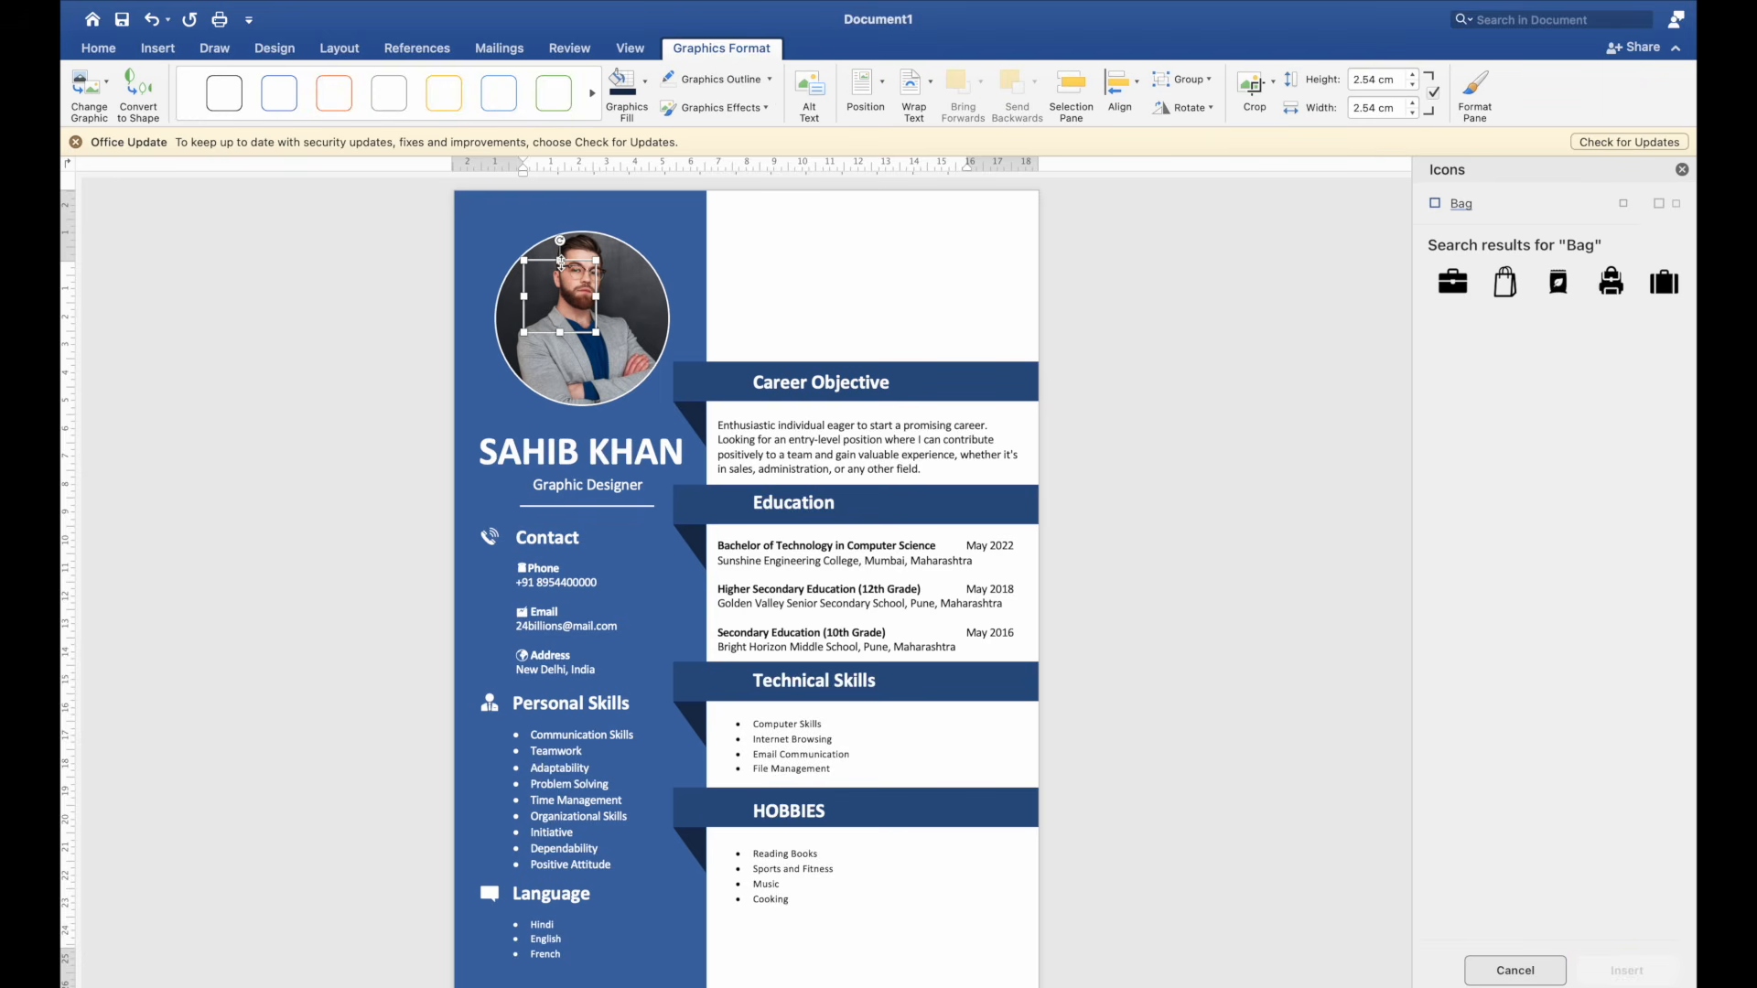
Step: Set the briefcase icon's text wrapping to In Front of Text
right_click(561, 263)
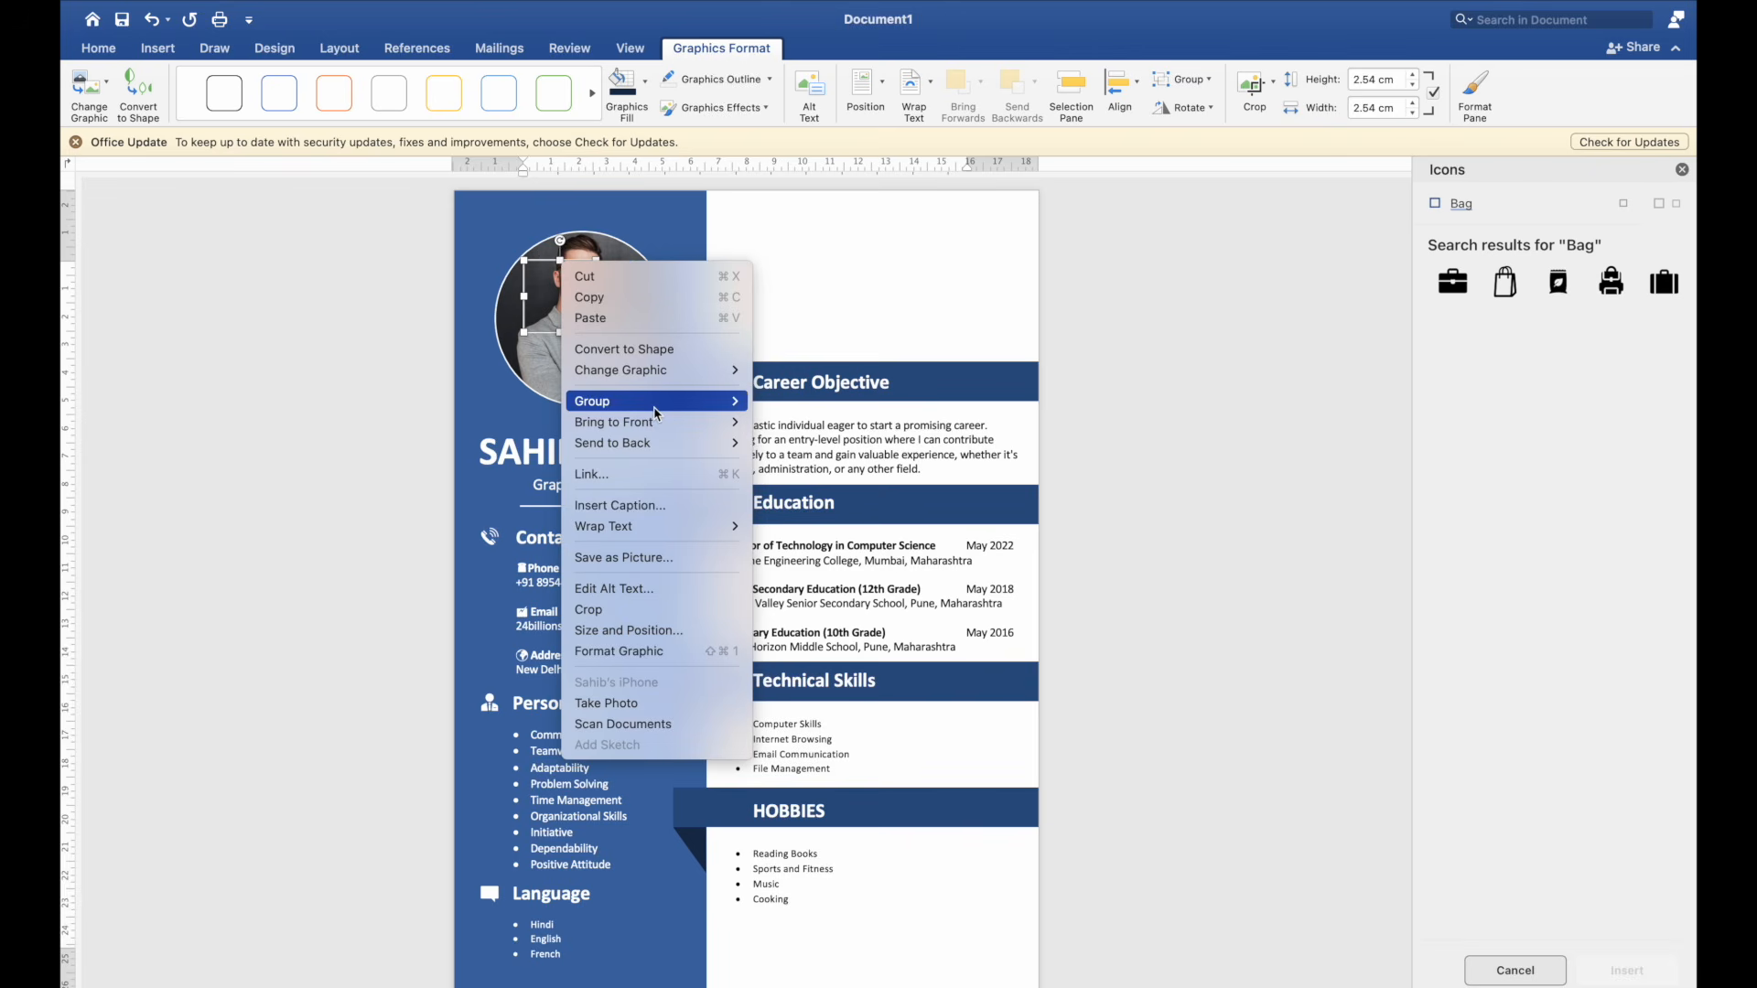
mouse_move(695, 527)
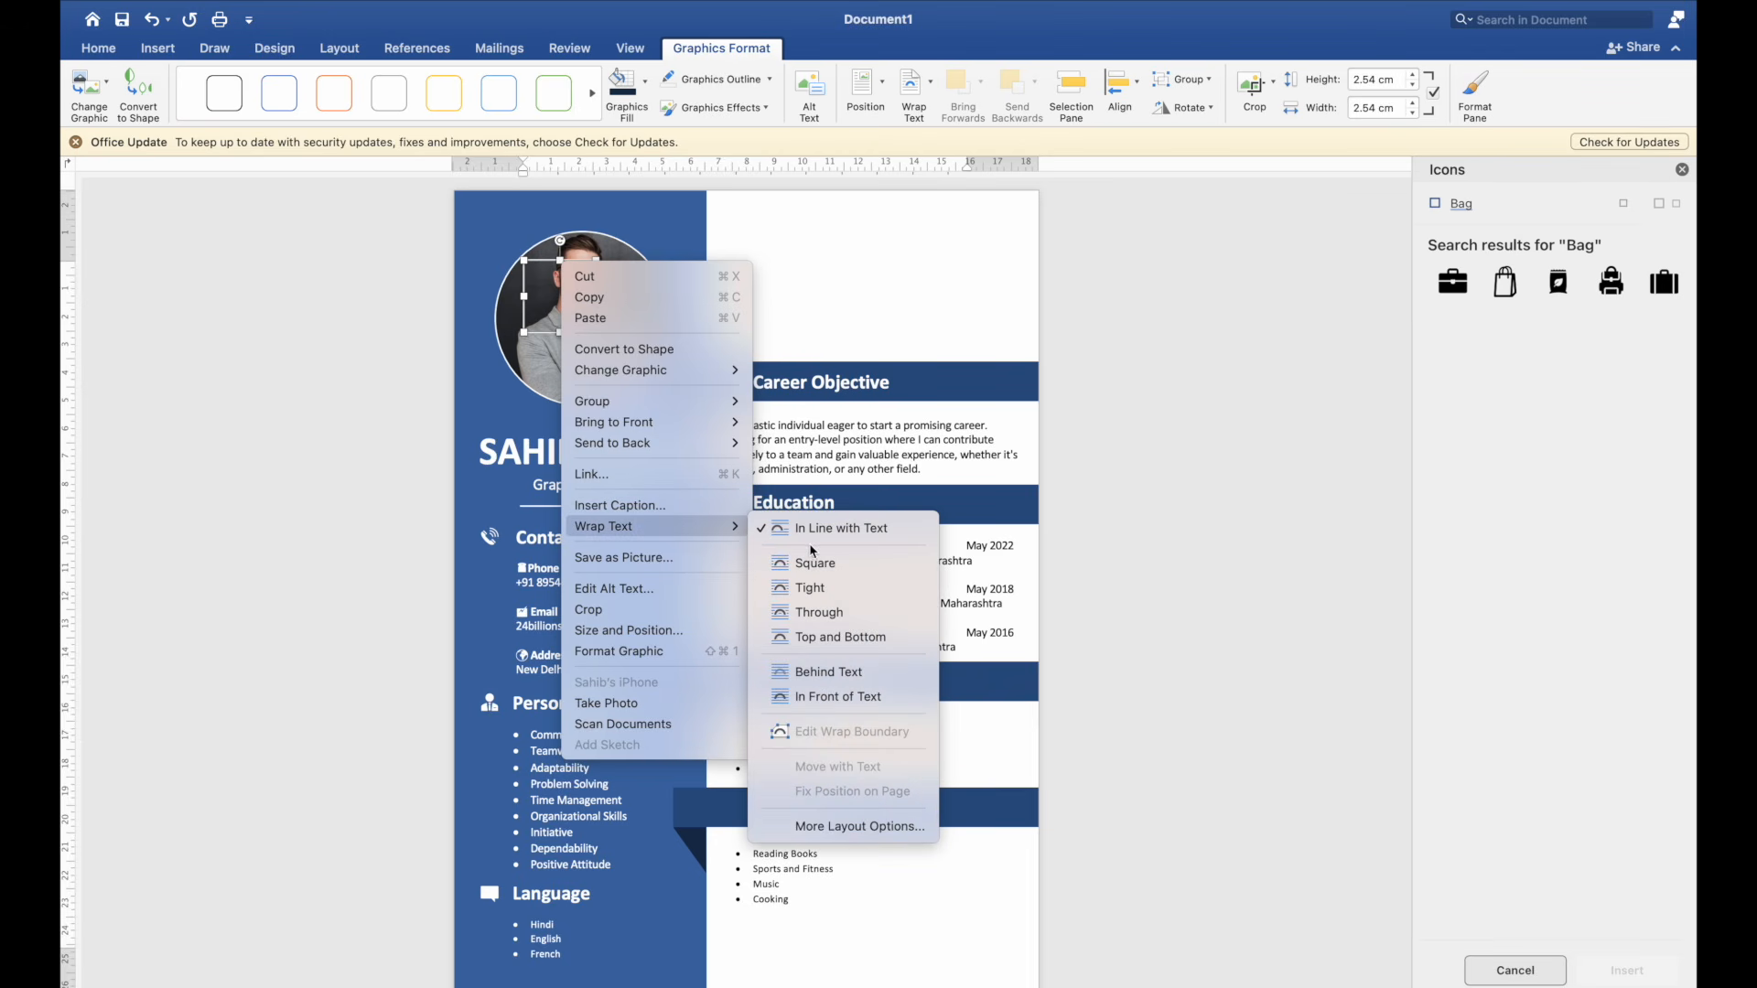
click(830, 697)
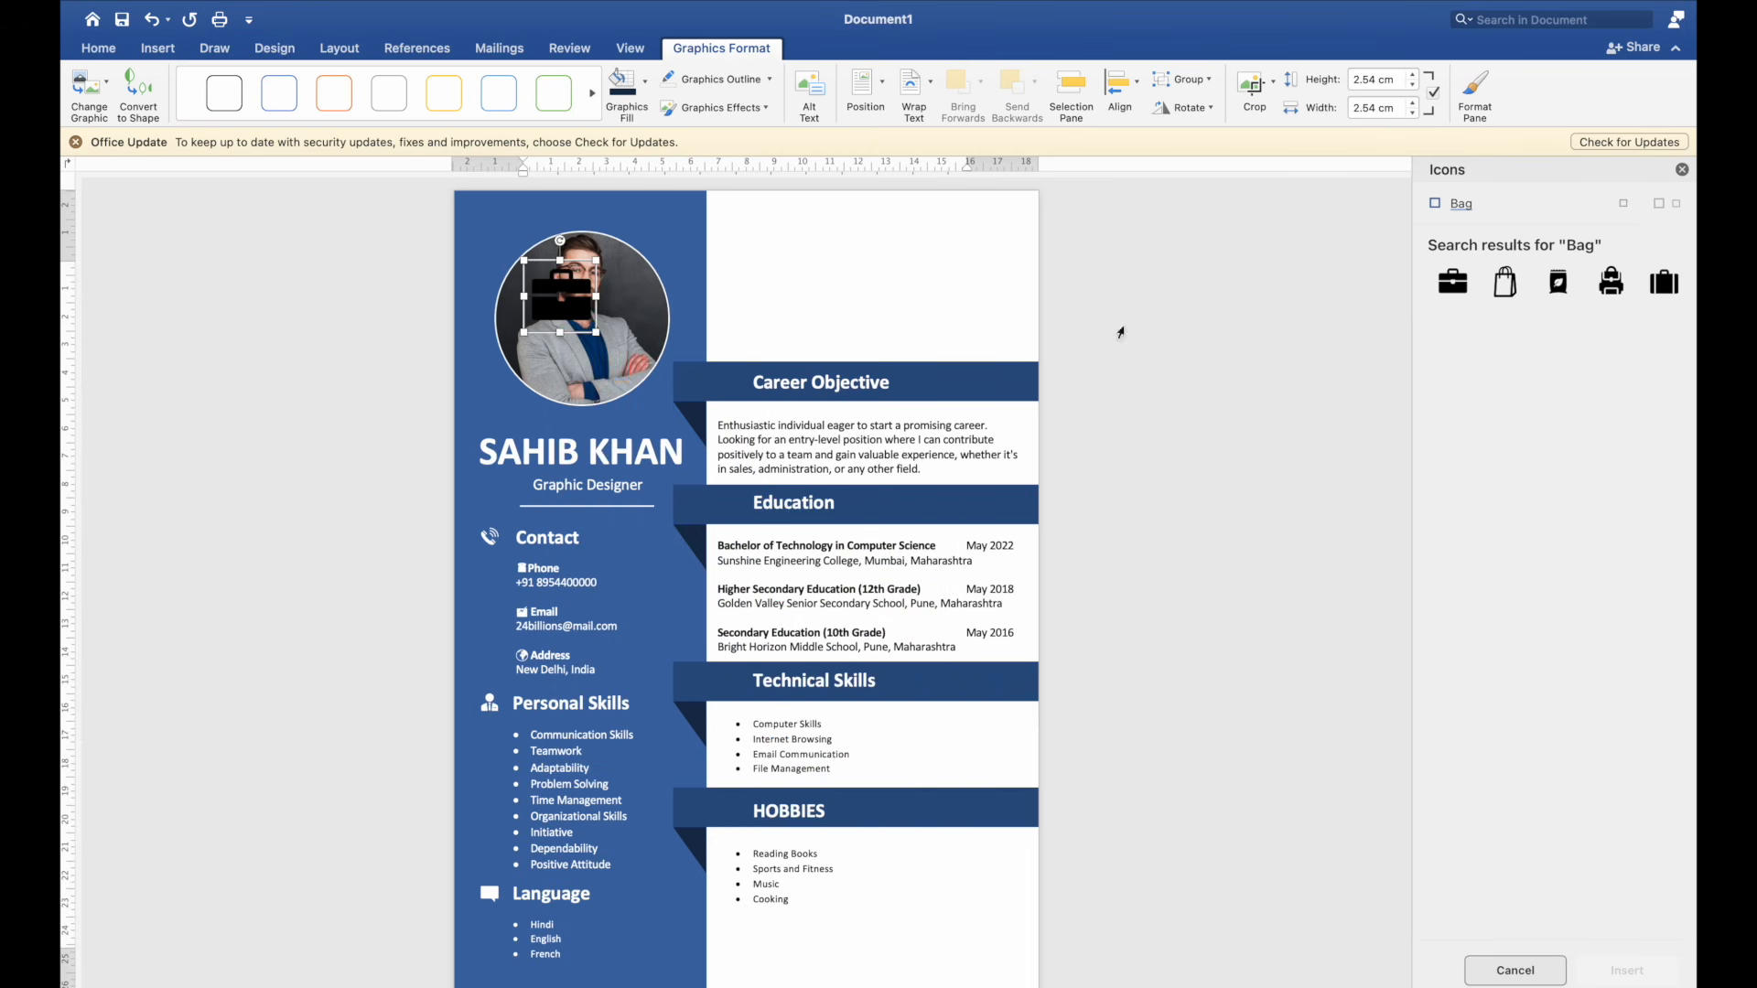
Step: Search the icon library for "education" and try to insert the stacked books icon
click(1470, 206)
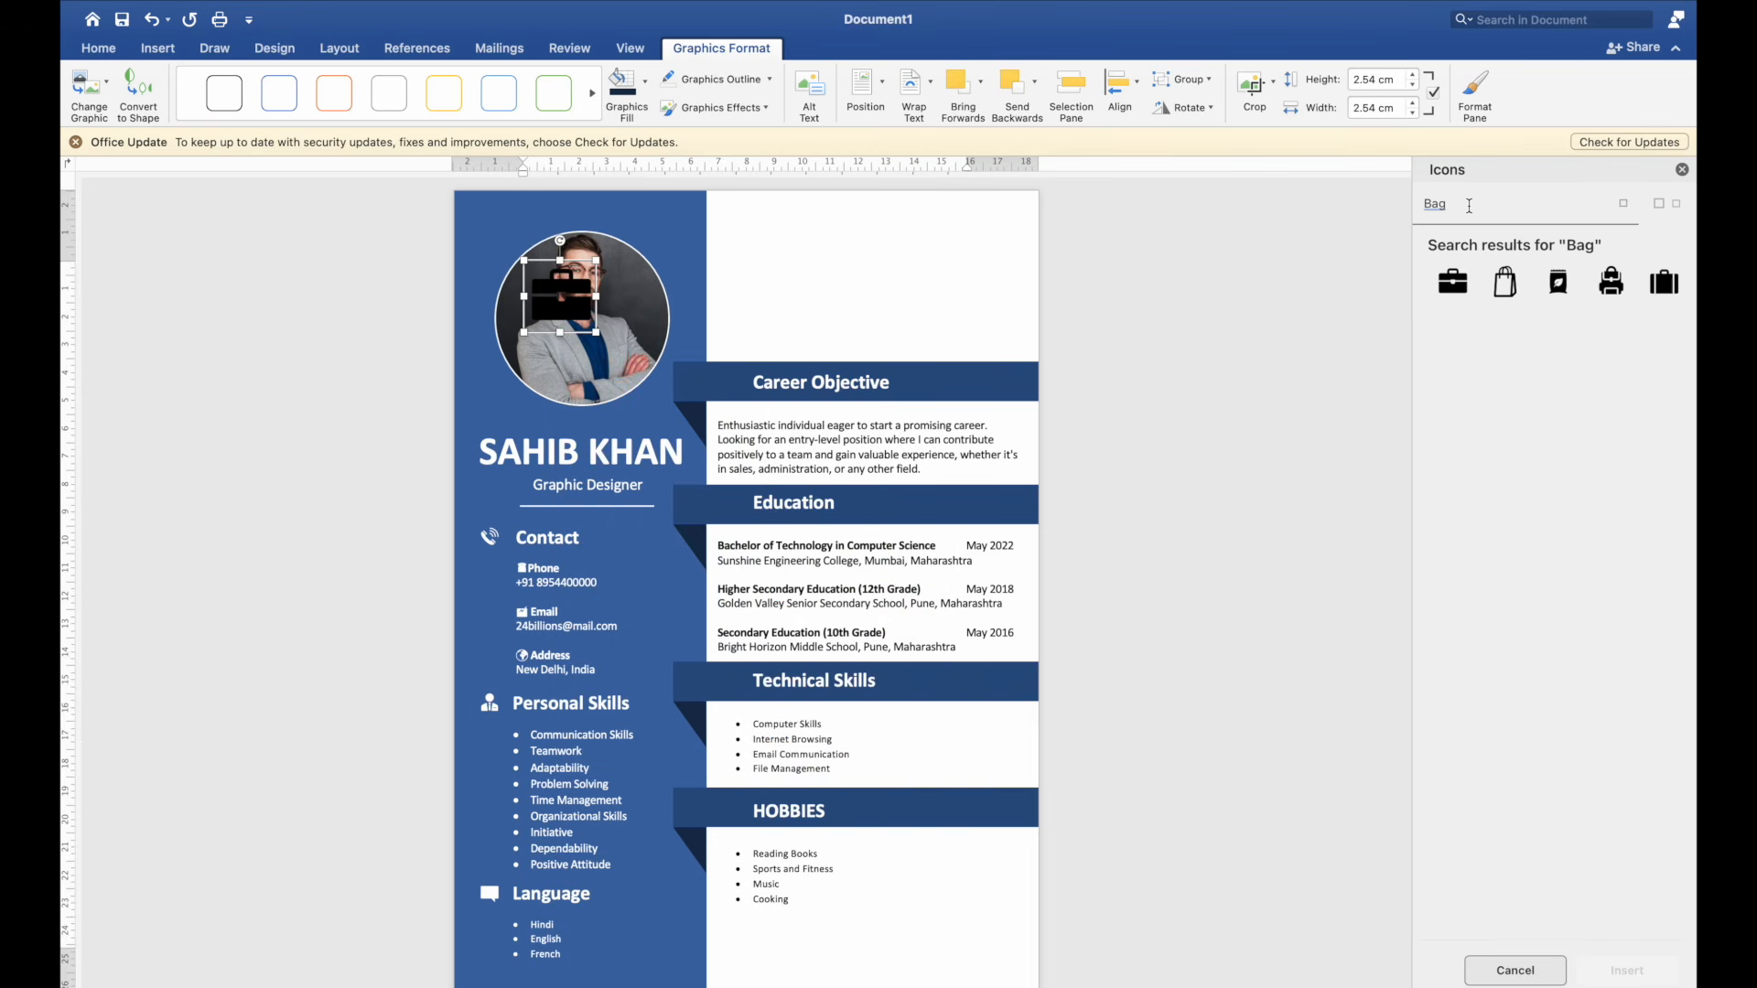
text(educatuin)
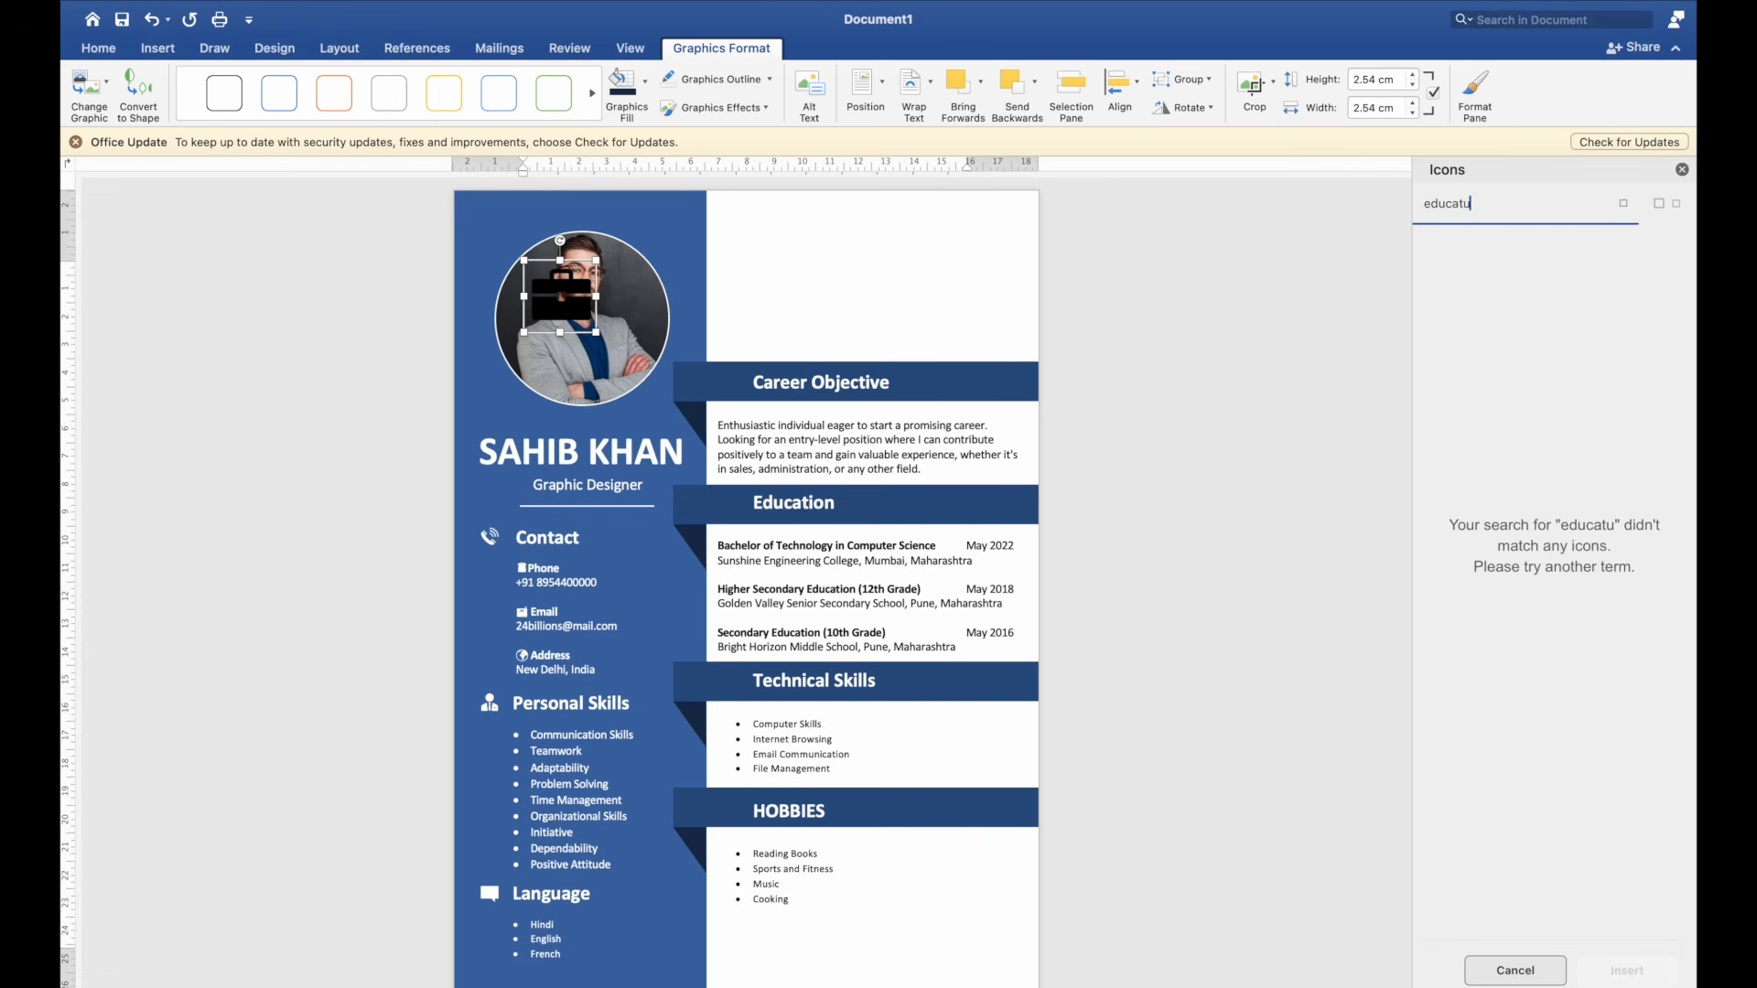
key(BackSpace)
key(BackSpace)
key(BackSpace)
key(BackSpace)
key(BackSpace)
key(BackSpace)
text(cat)
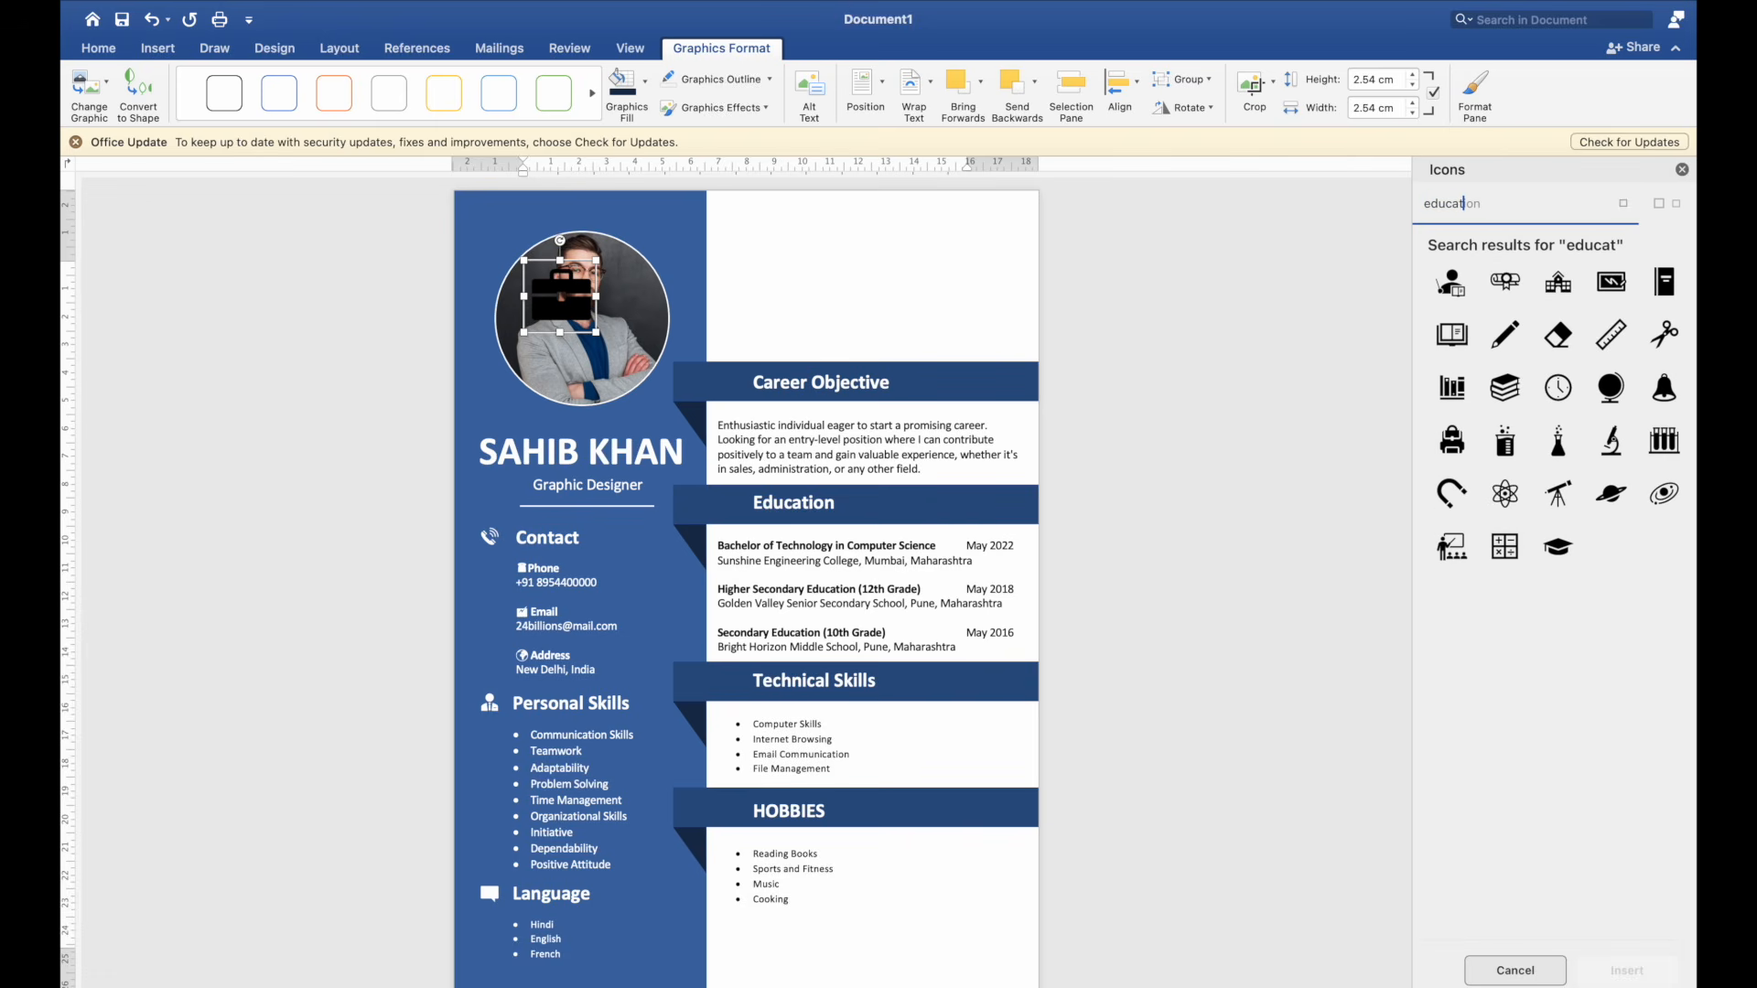
text(ion)
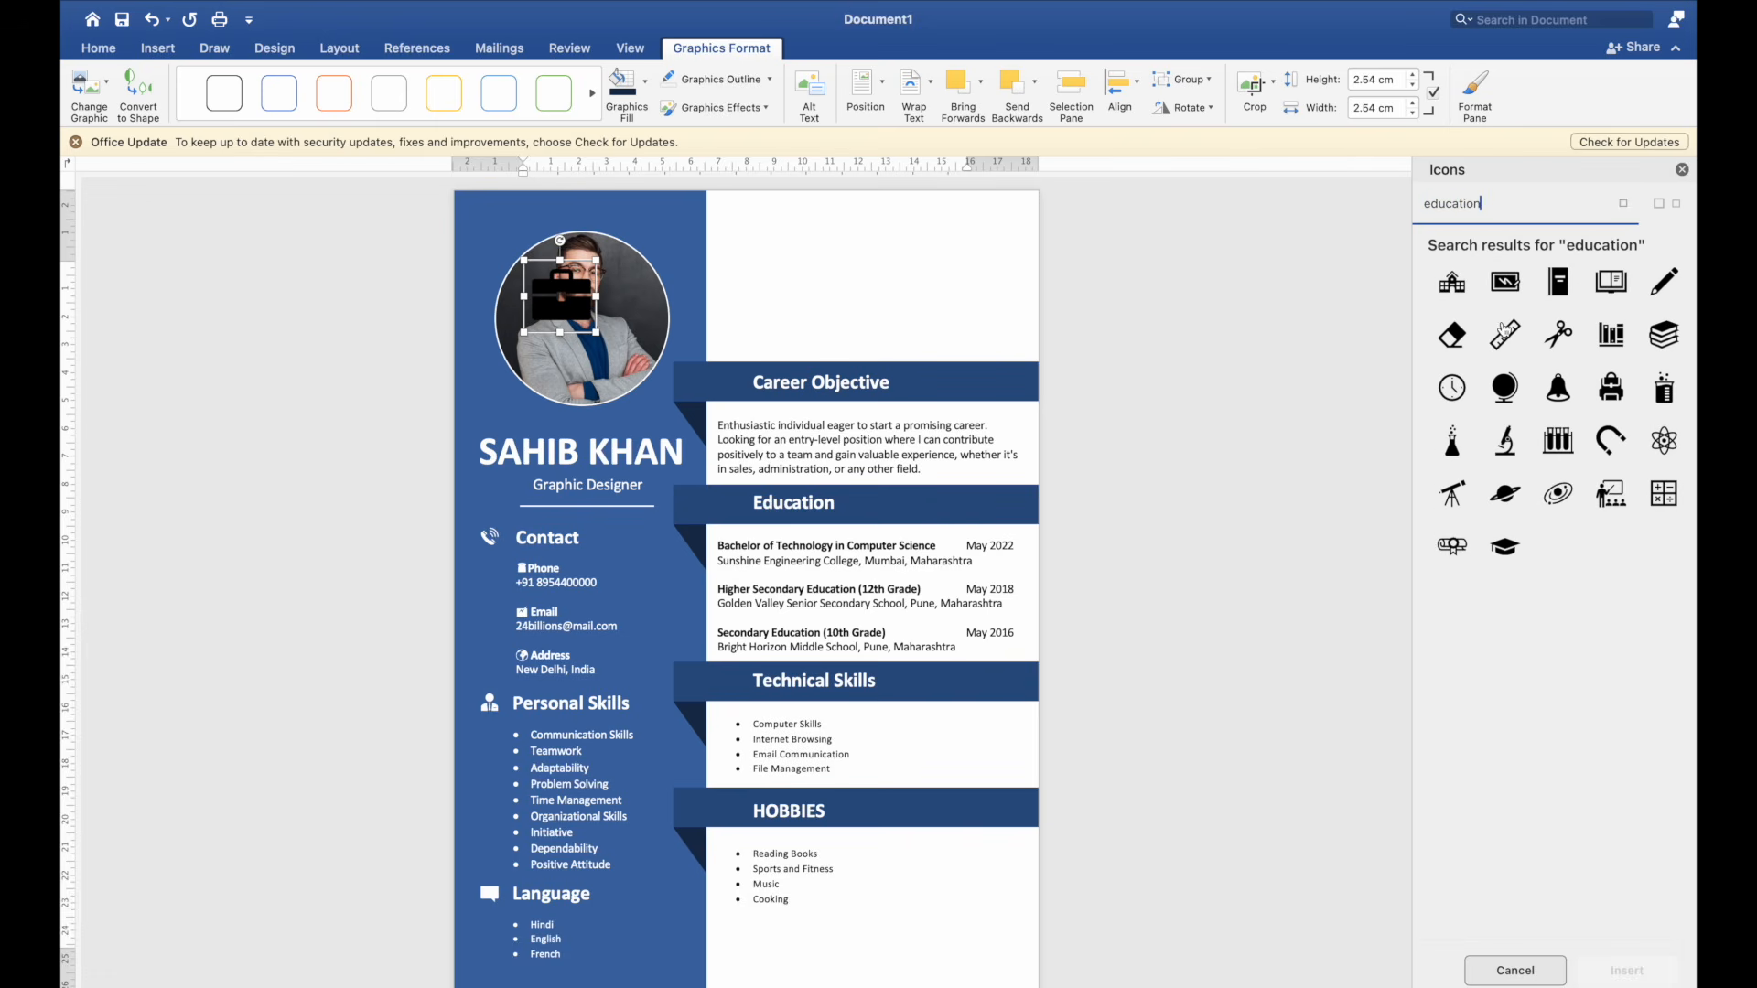
click(1664, 334)
click(1626, 970)
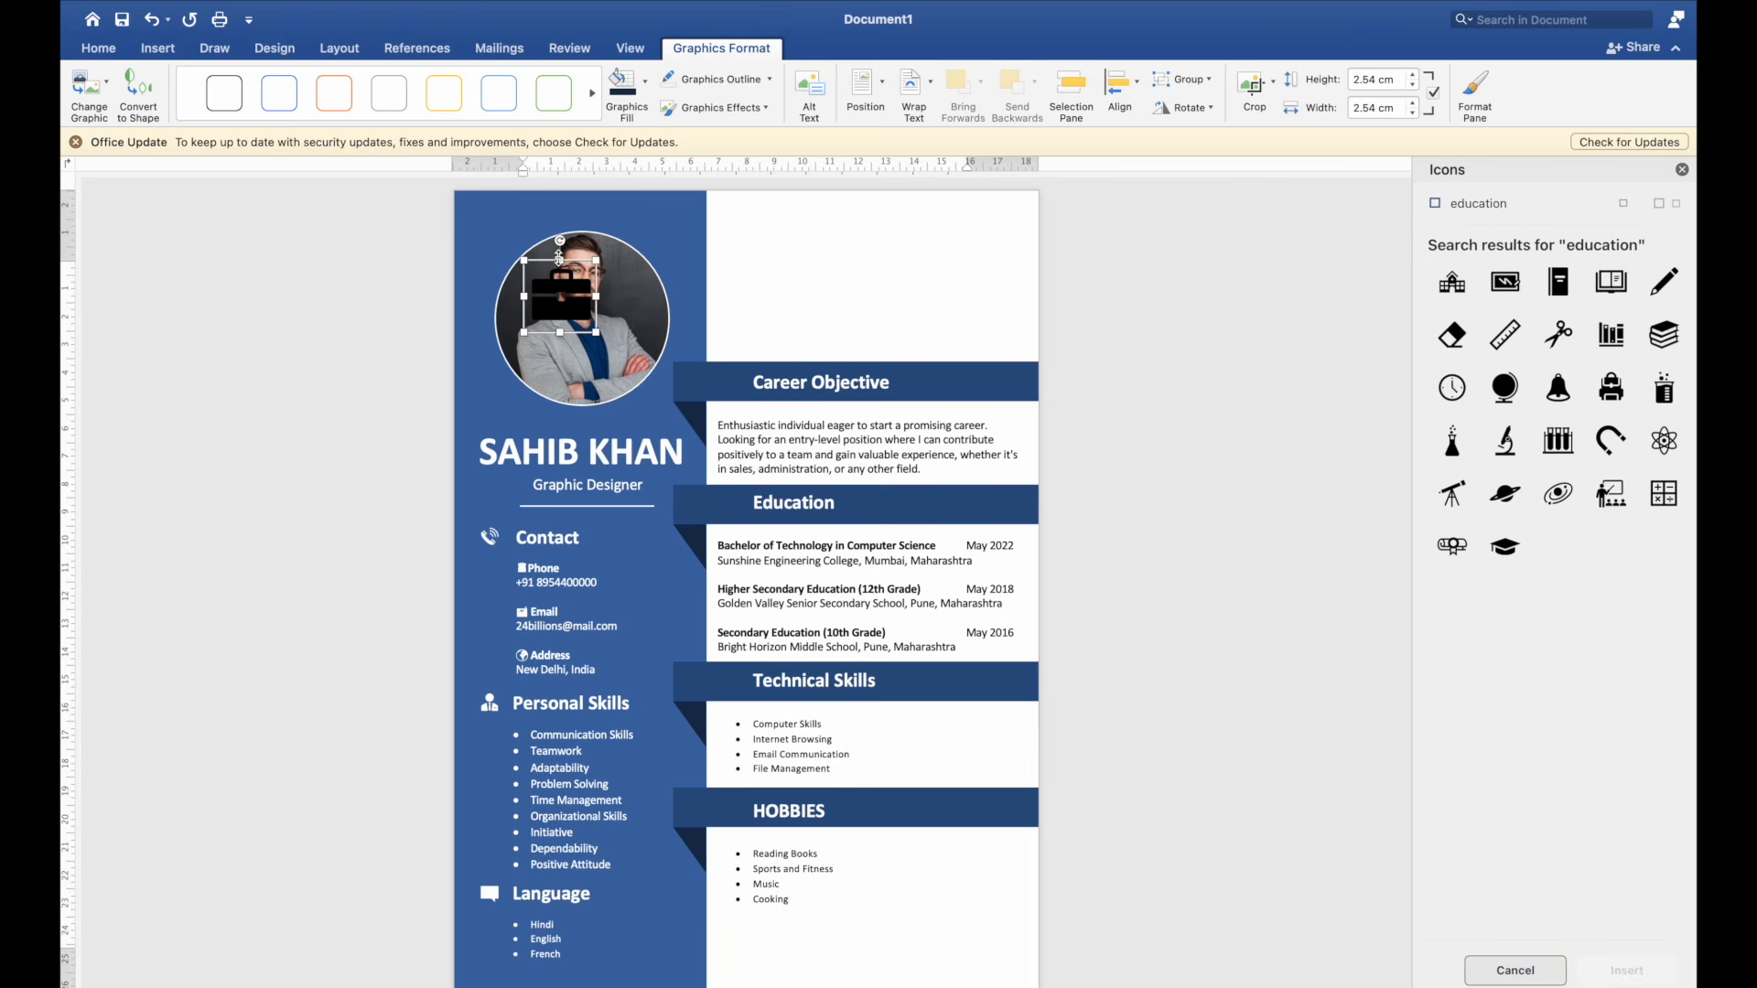
Step: Move the briefcase icon off the face to the photo's right edge and insert the stacked books icon
drag(559, 259, 683, 228)
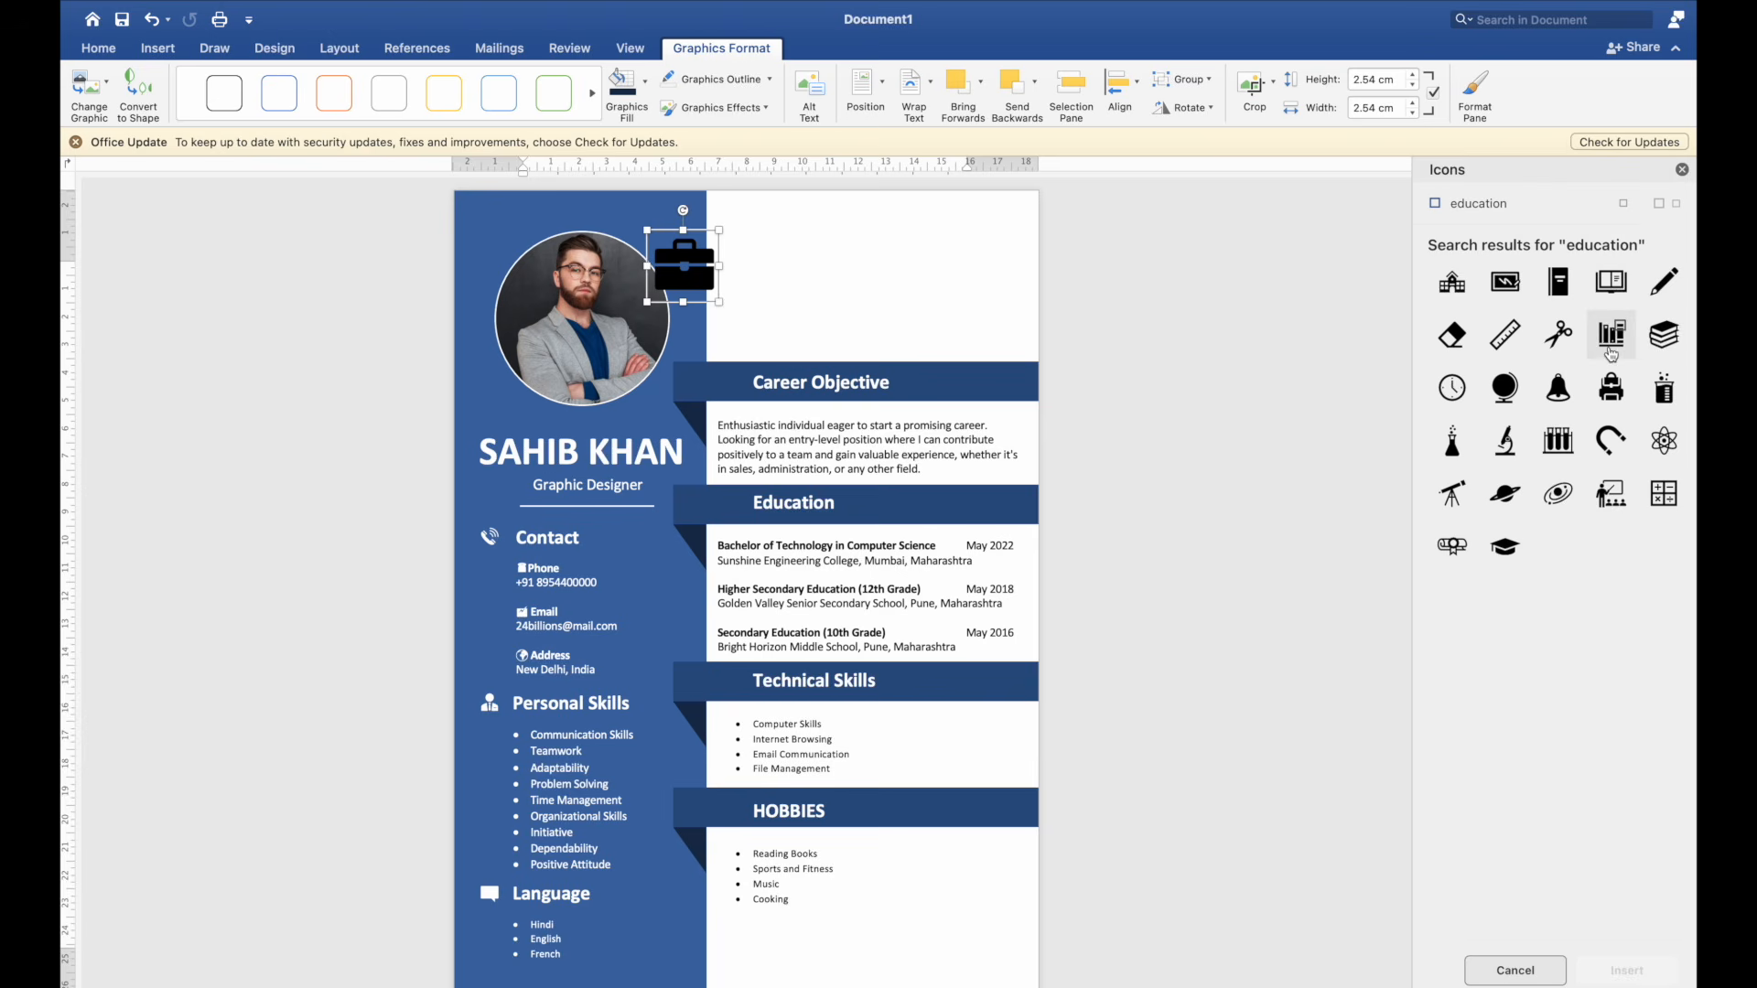
click(1664, 335)
click(1626, 971)
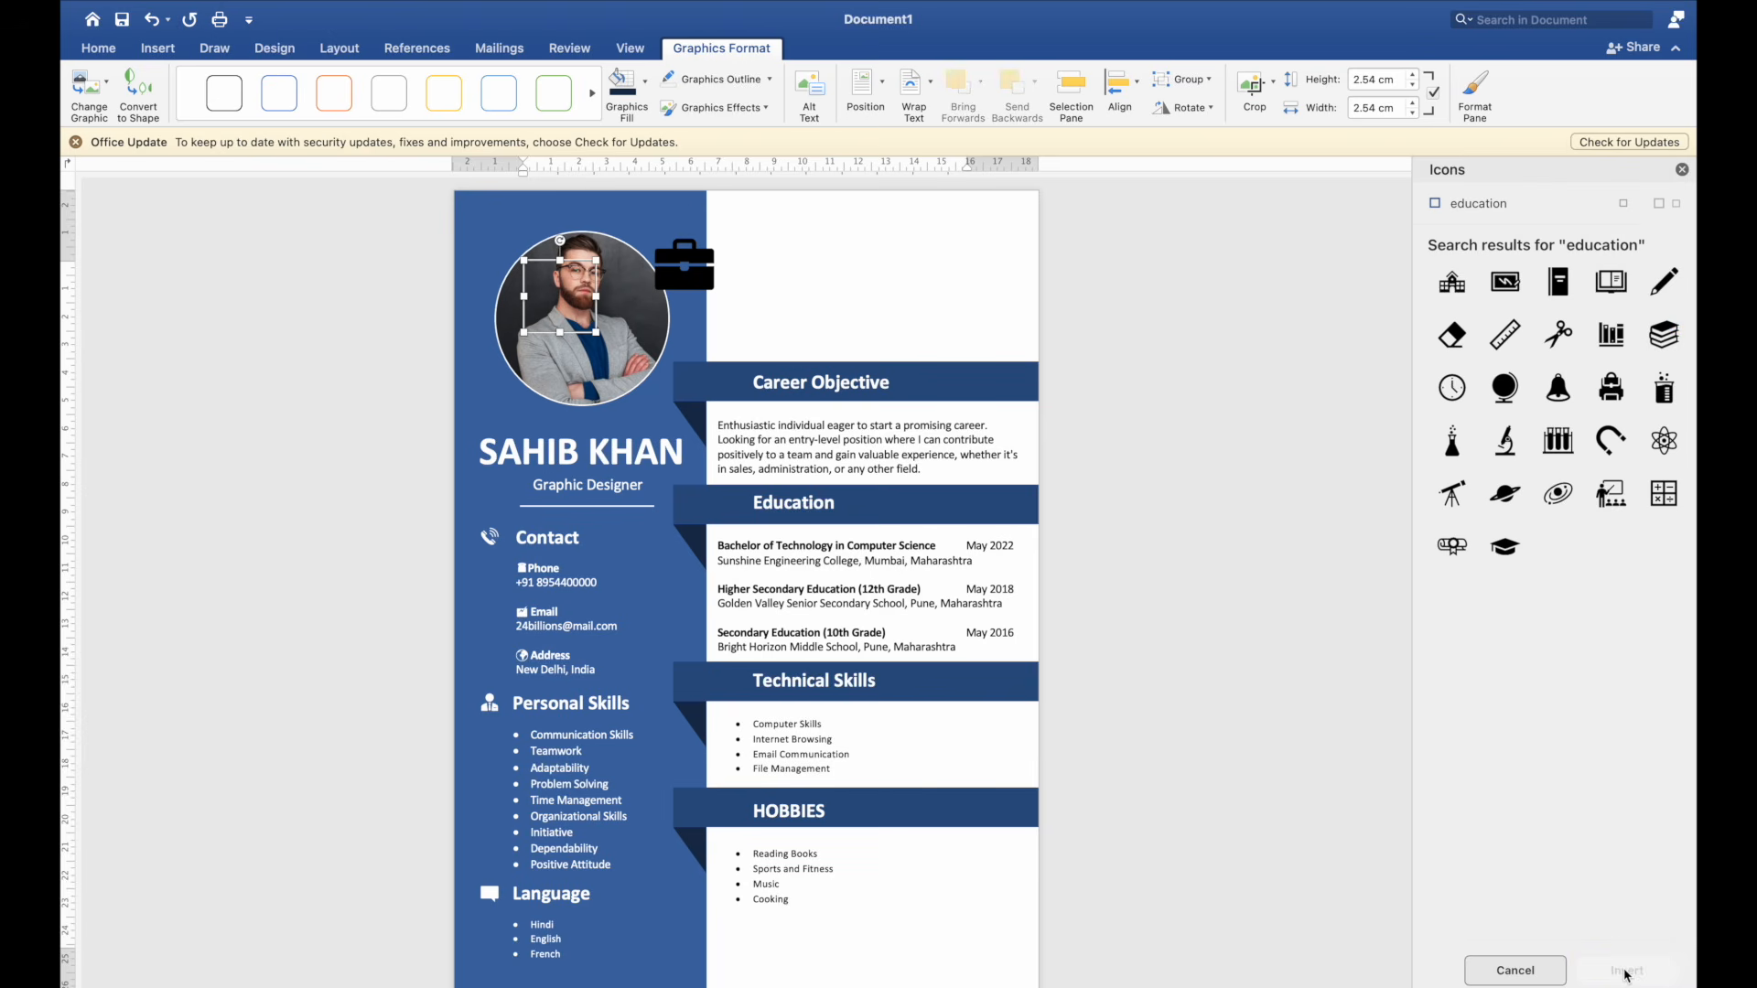
Step: Set the books icon's wrapping to In Front of Text and place it in the blank area above Career Objective
right_click(561, 261)
mouse_move(728, 526)
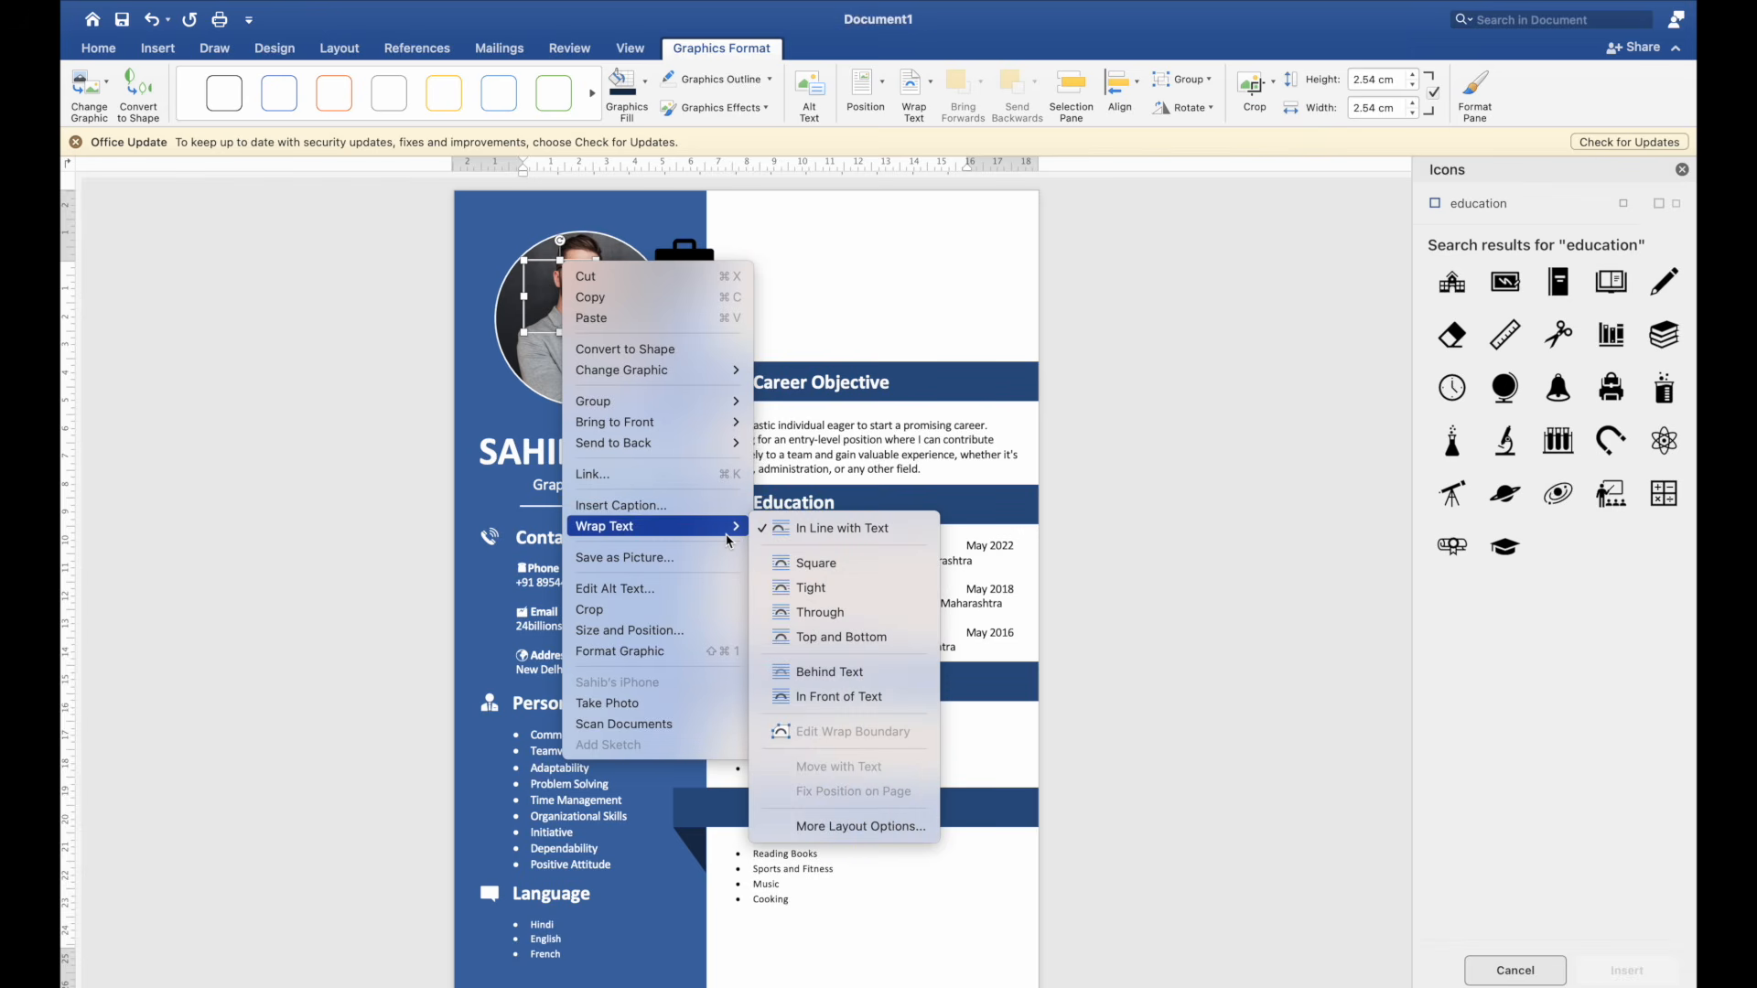
click(840, 696)
drag(556, 307, 769, 266)
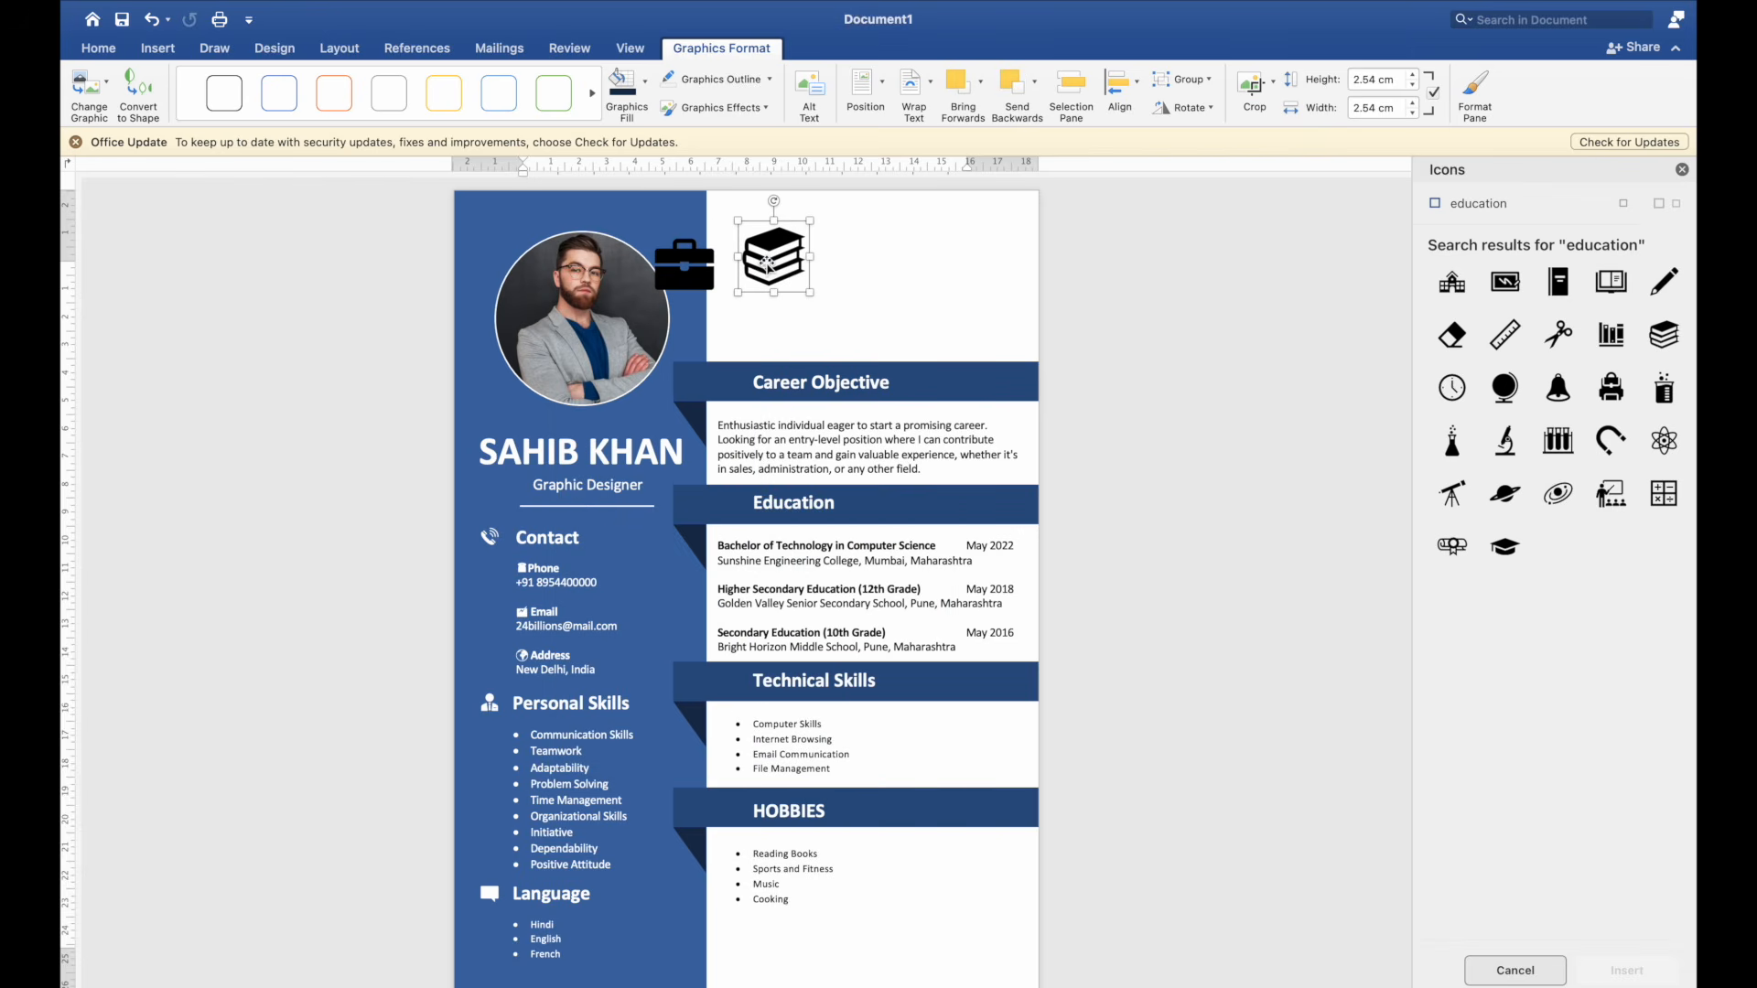
Step: Search the icon library for "work" and then "comput", and insert the icon of a person at a computer
click(1493, 209)
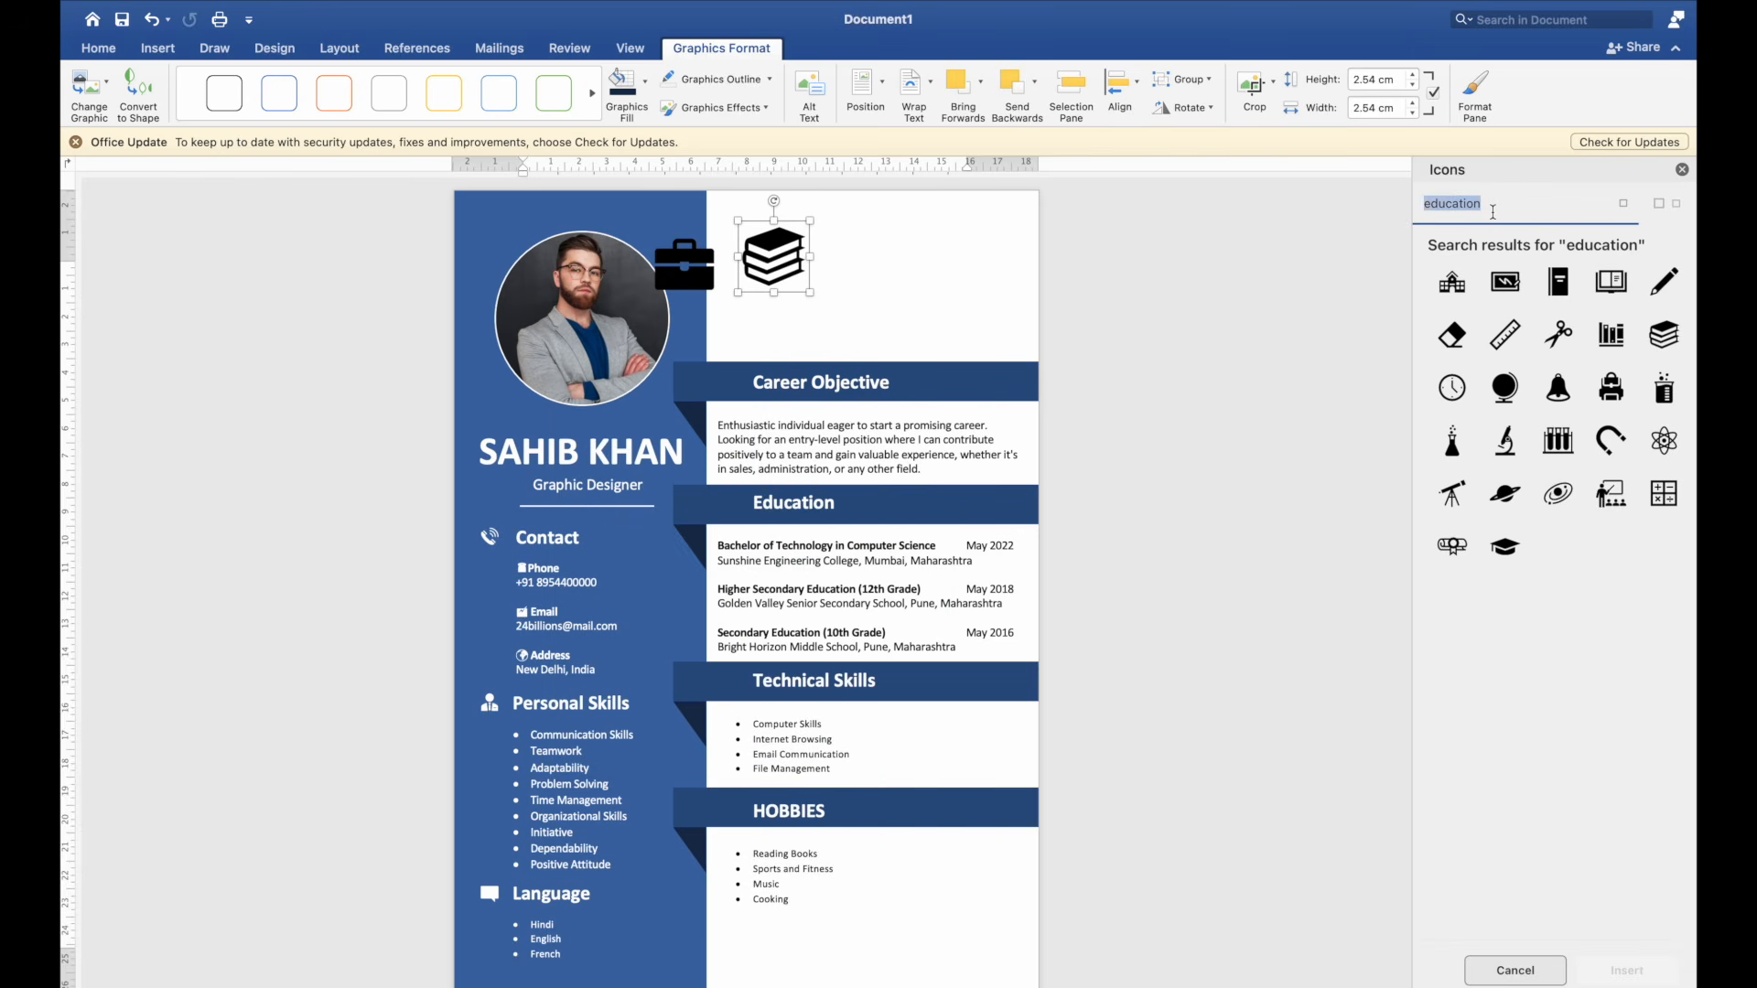
text(work)
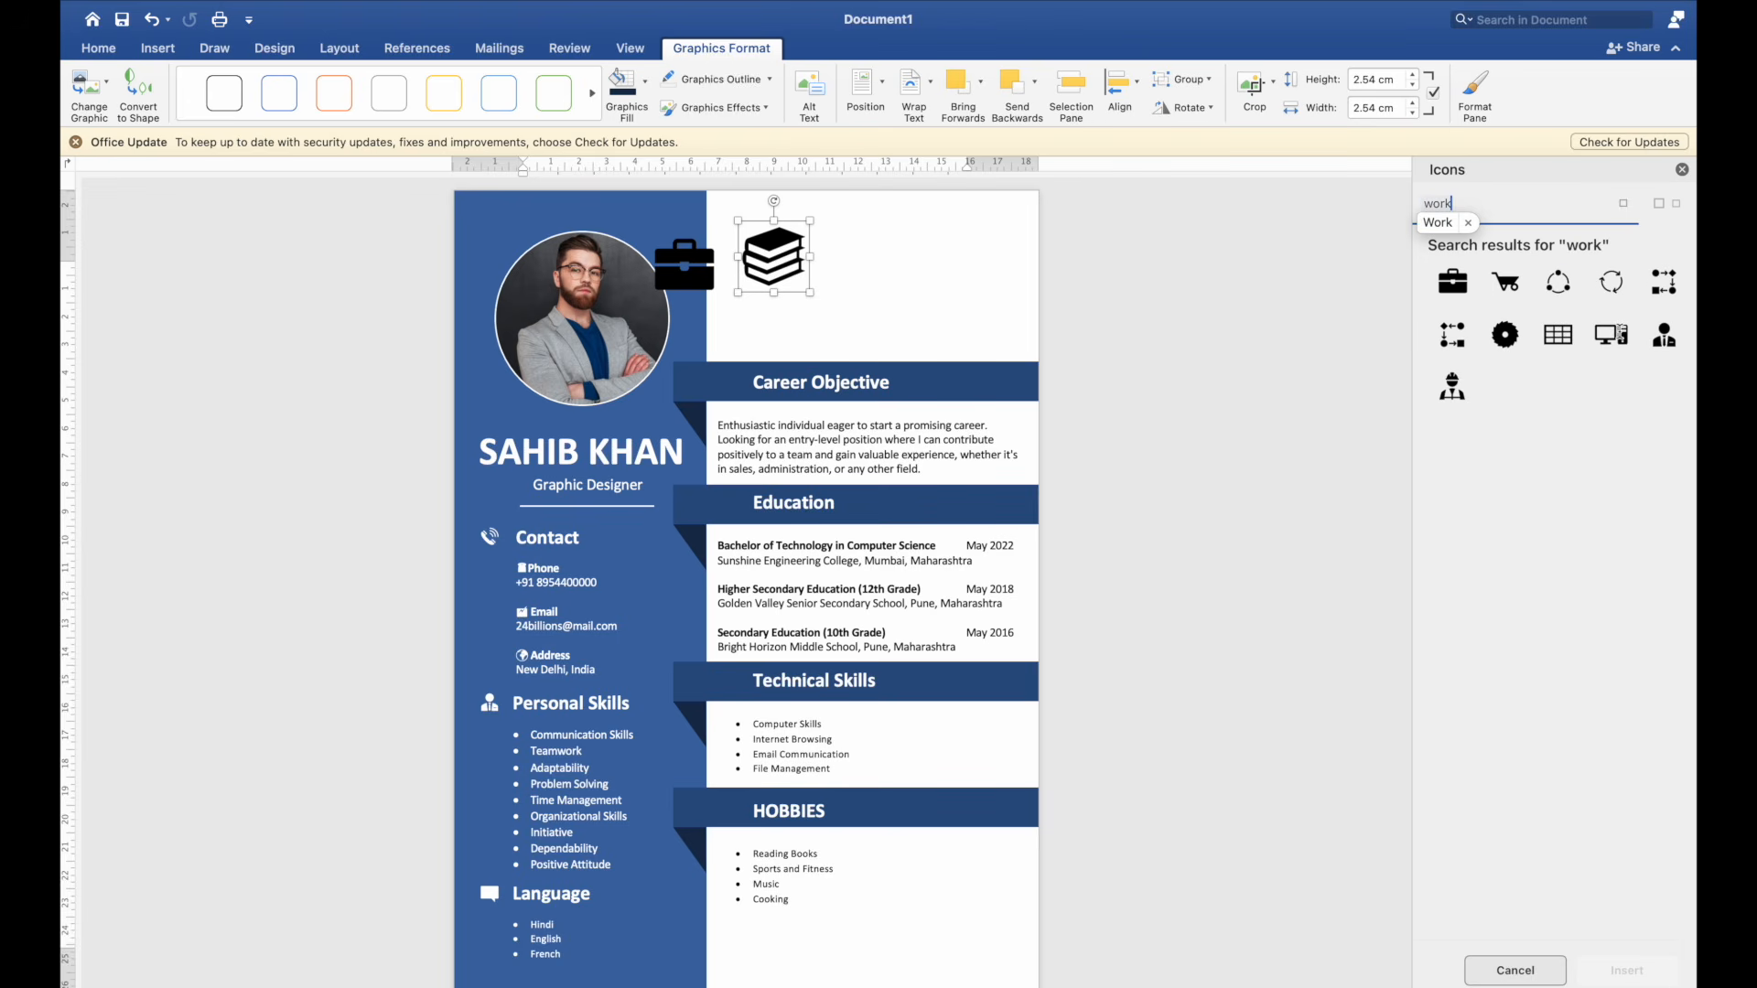
key(BackSpace)
key(BackSpace)
key(BackSpace)
key(BackSpace)
text(c)
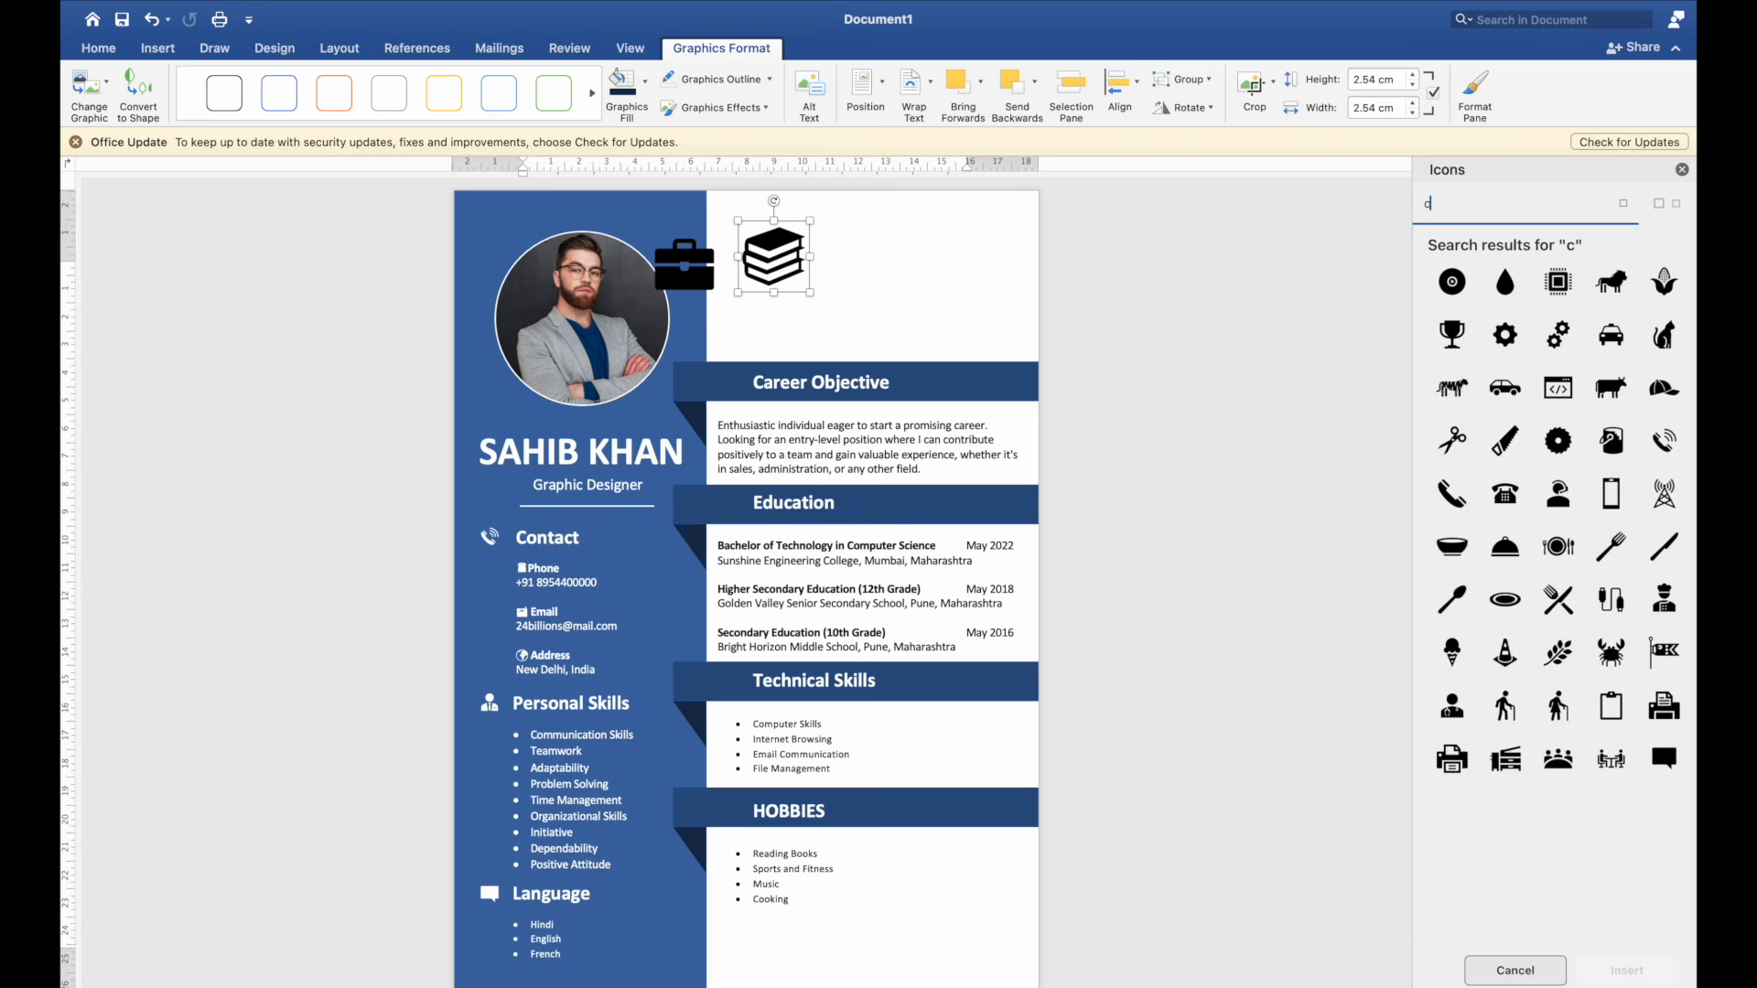
text(ompu)
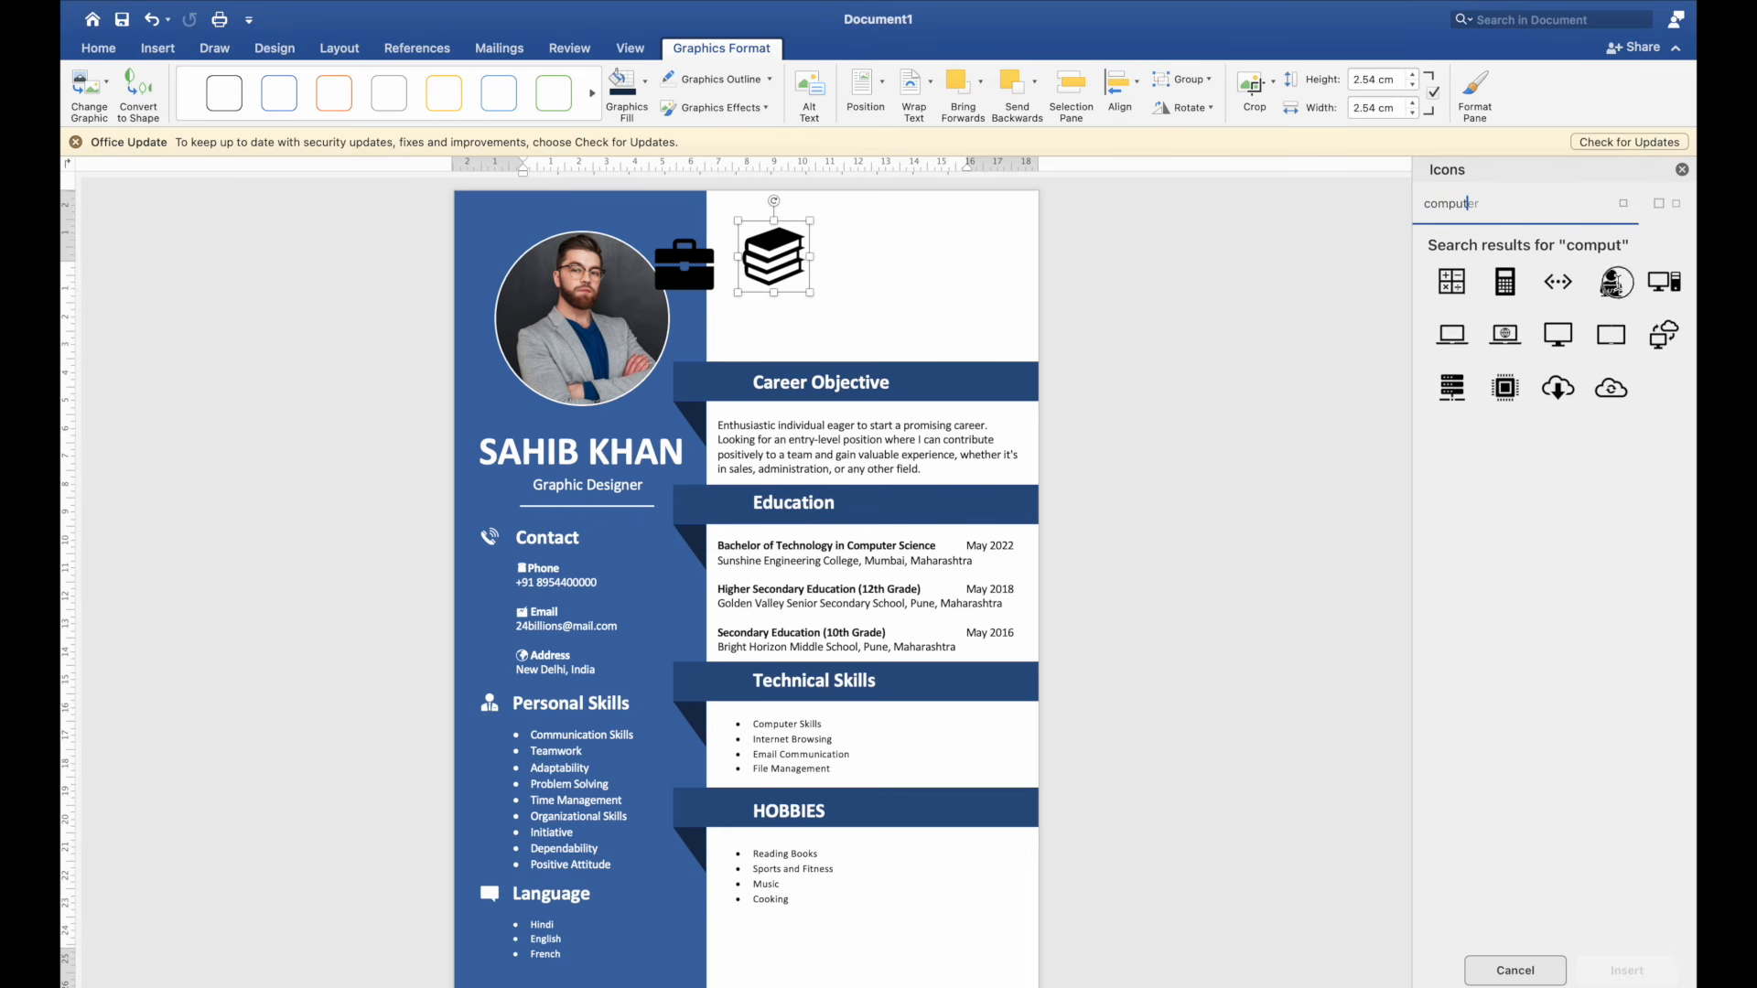
text(t)
click(1611, 283)
click(1629, 972)
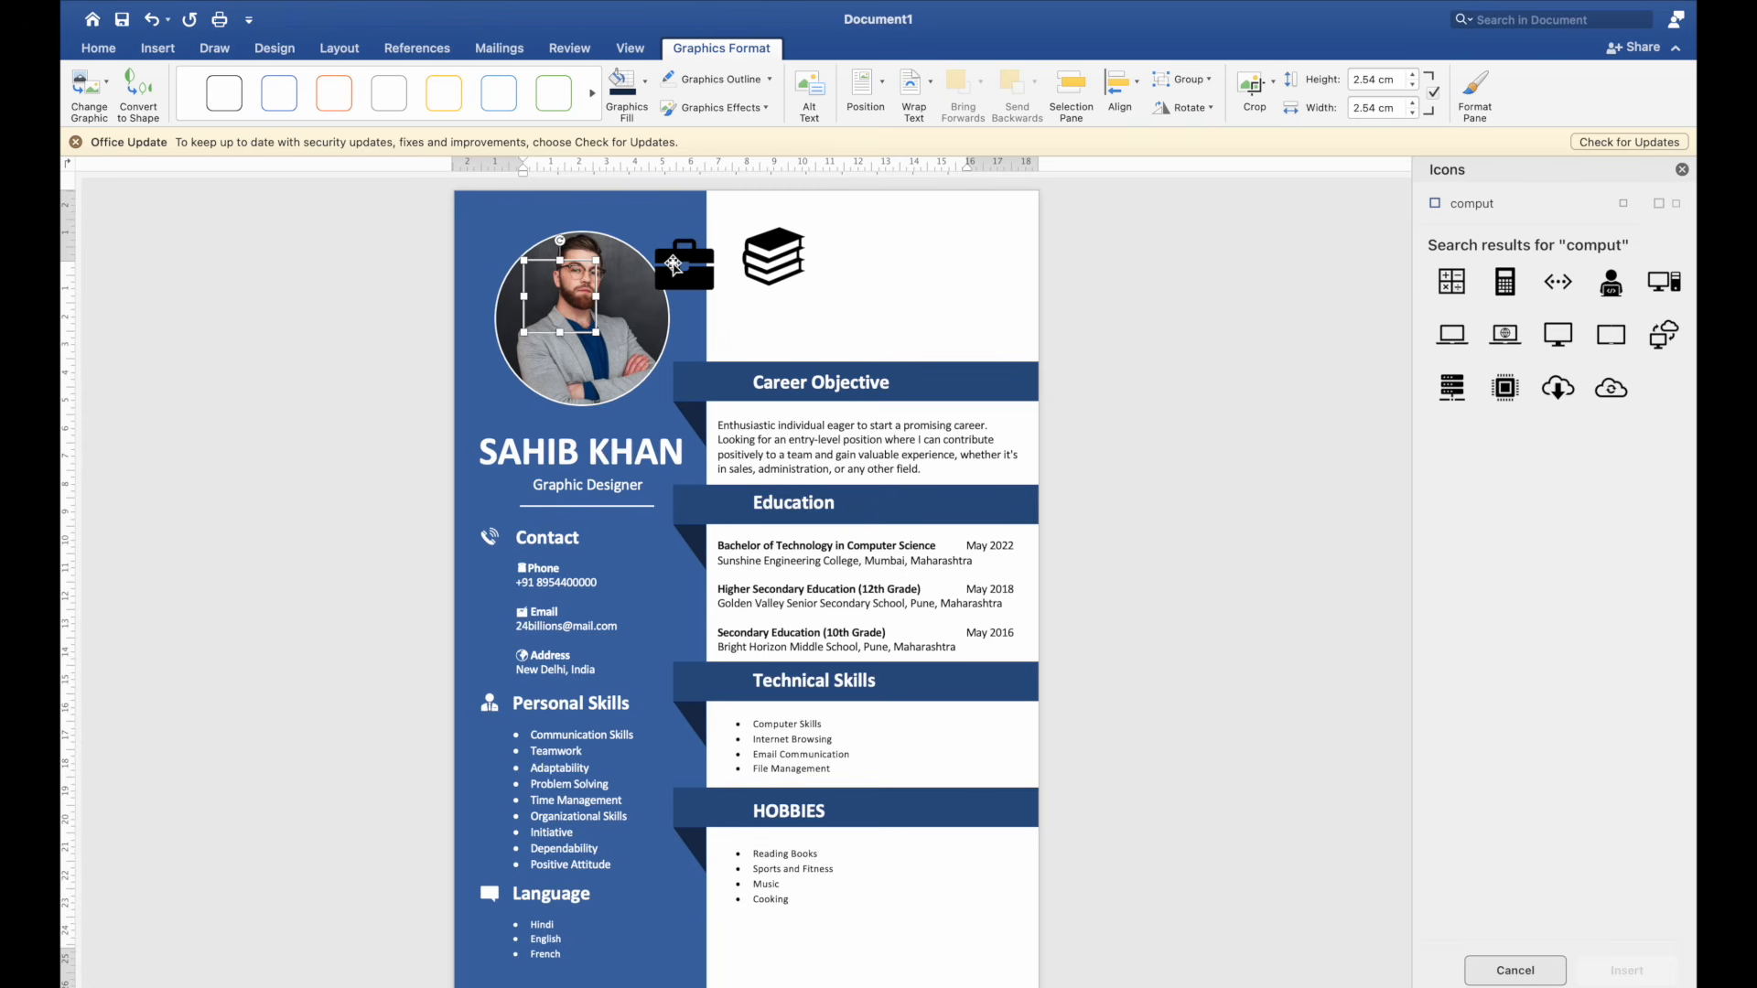
Step: Set the person-at-computer icon's wrapping to In Front of Text and move it into the blank area beside the books icon
right_click(559, 260)
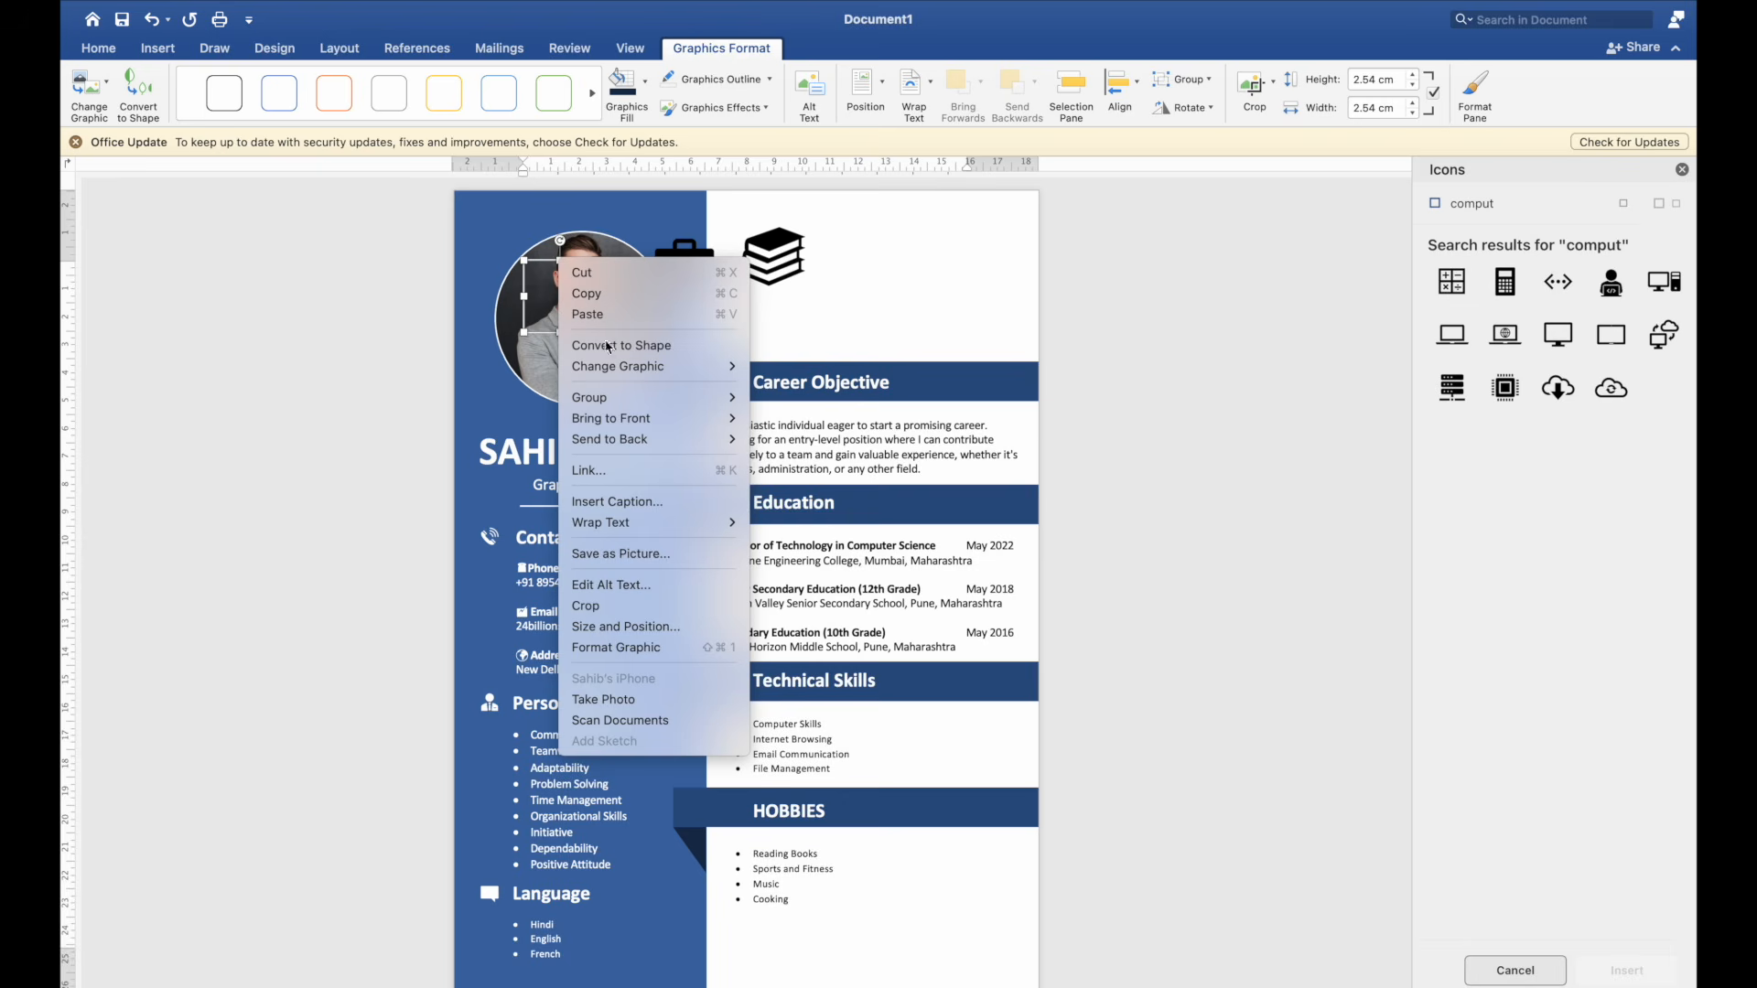
mouse_move(735, 536)
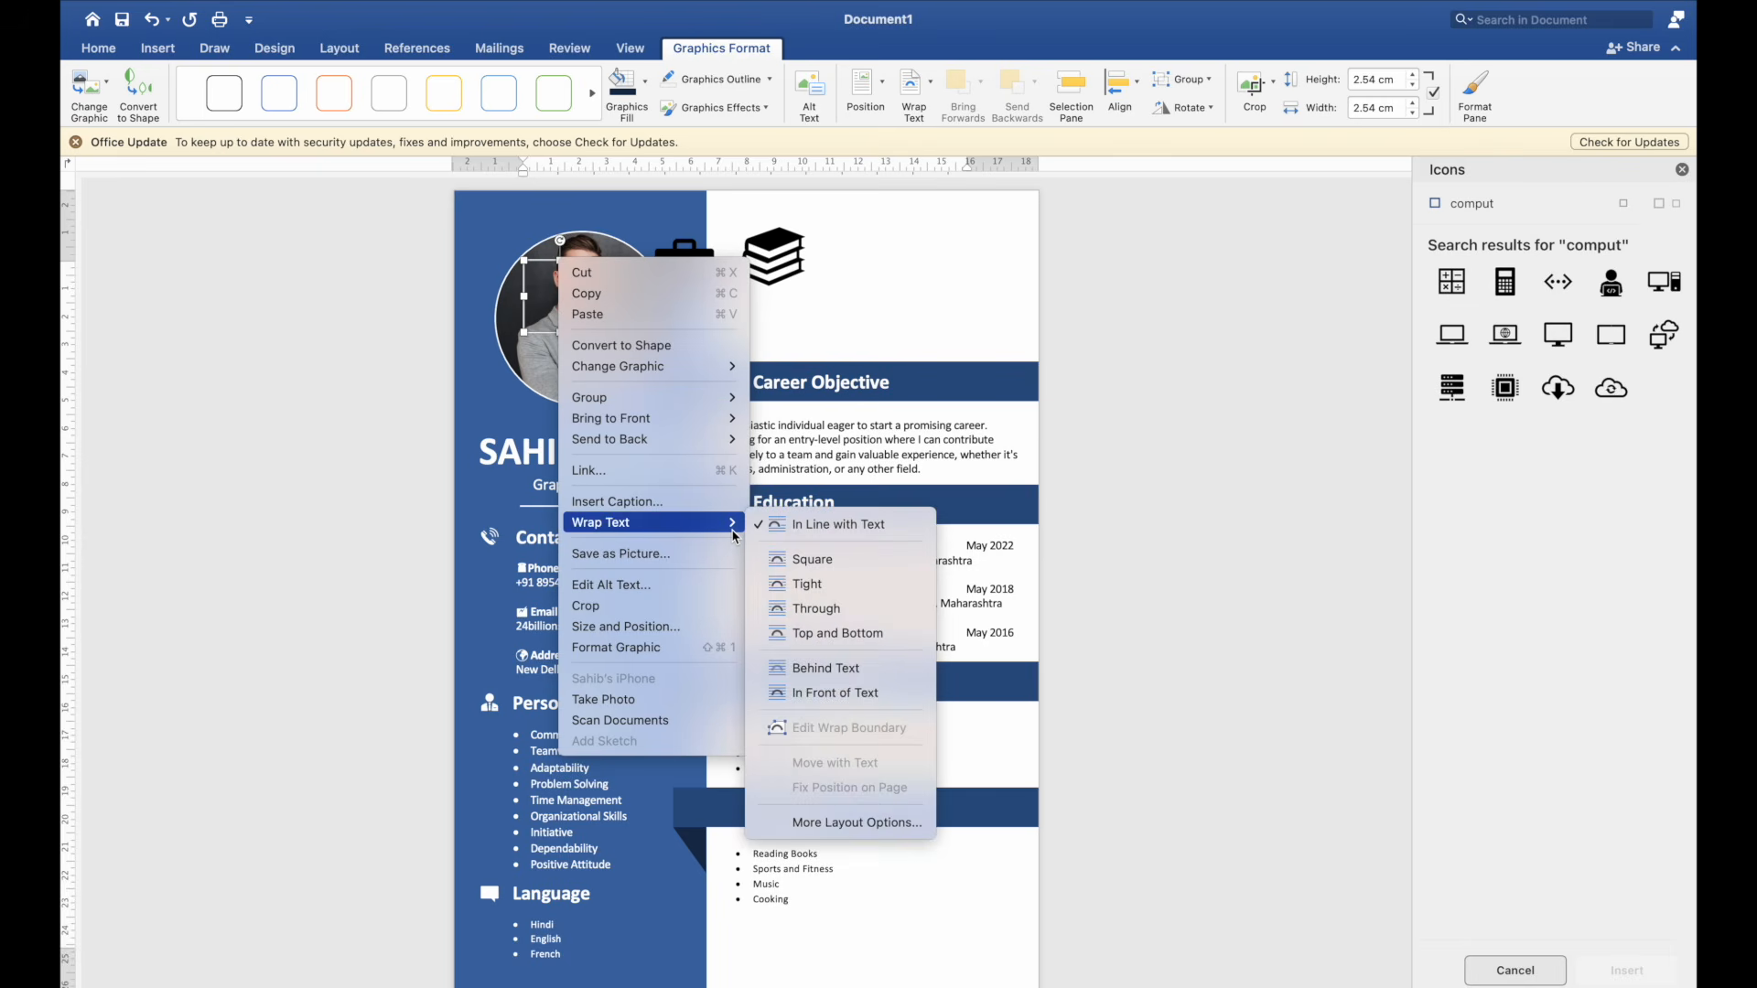
click(834, 693)
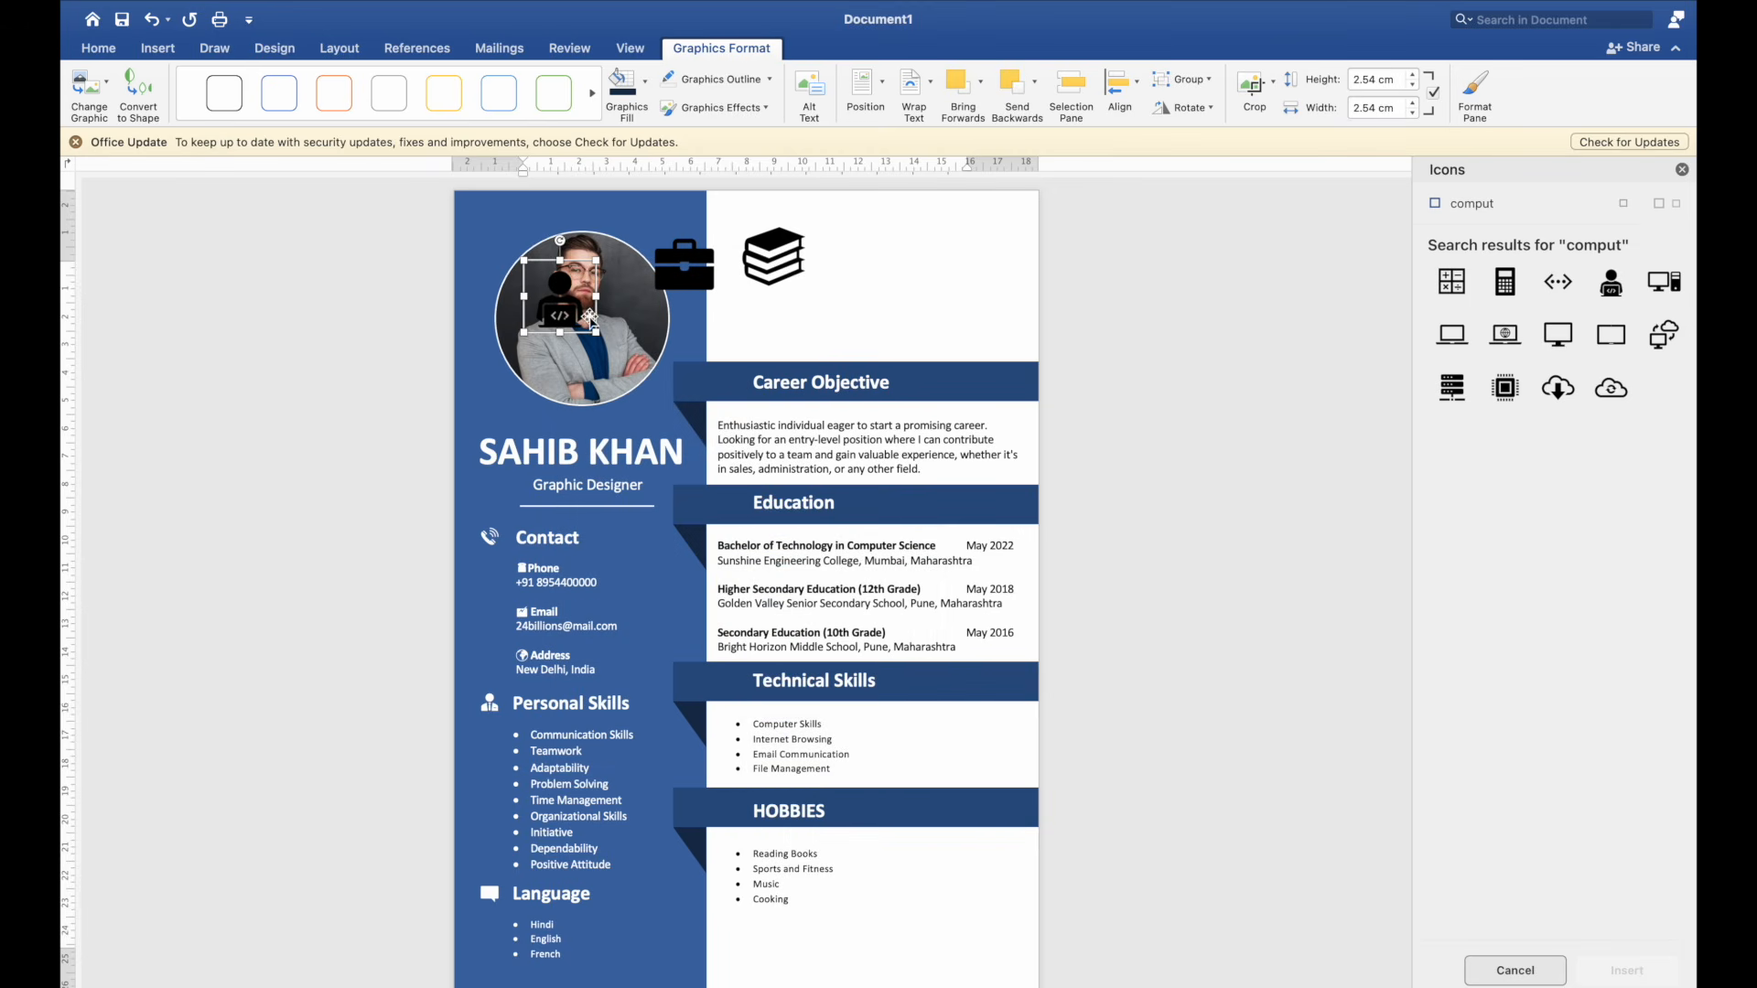
drag(590, 318, 886, 317)
Step: Search the icon library for "play" and insert the icon of a batter holding a bat
click(1508, 205)
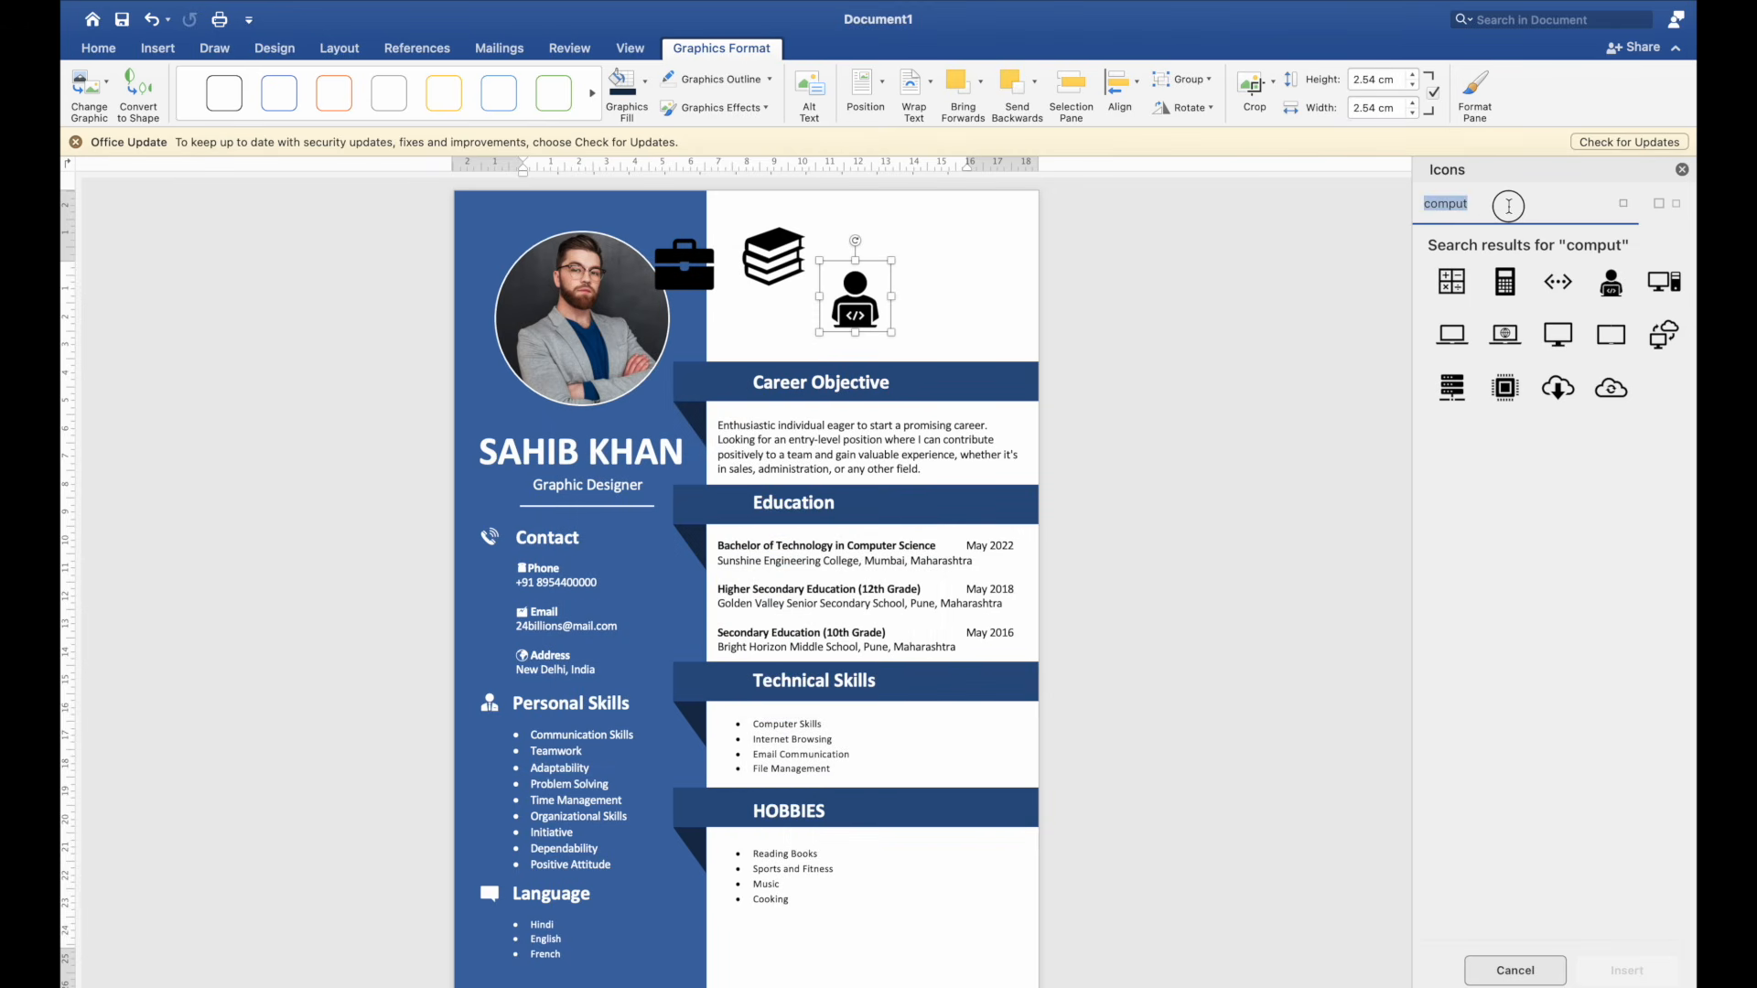
text(play)
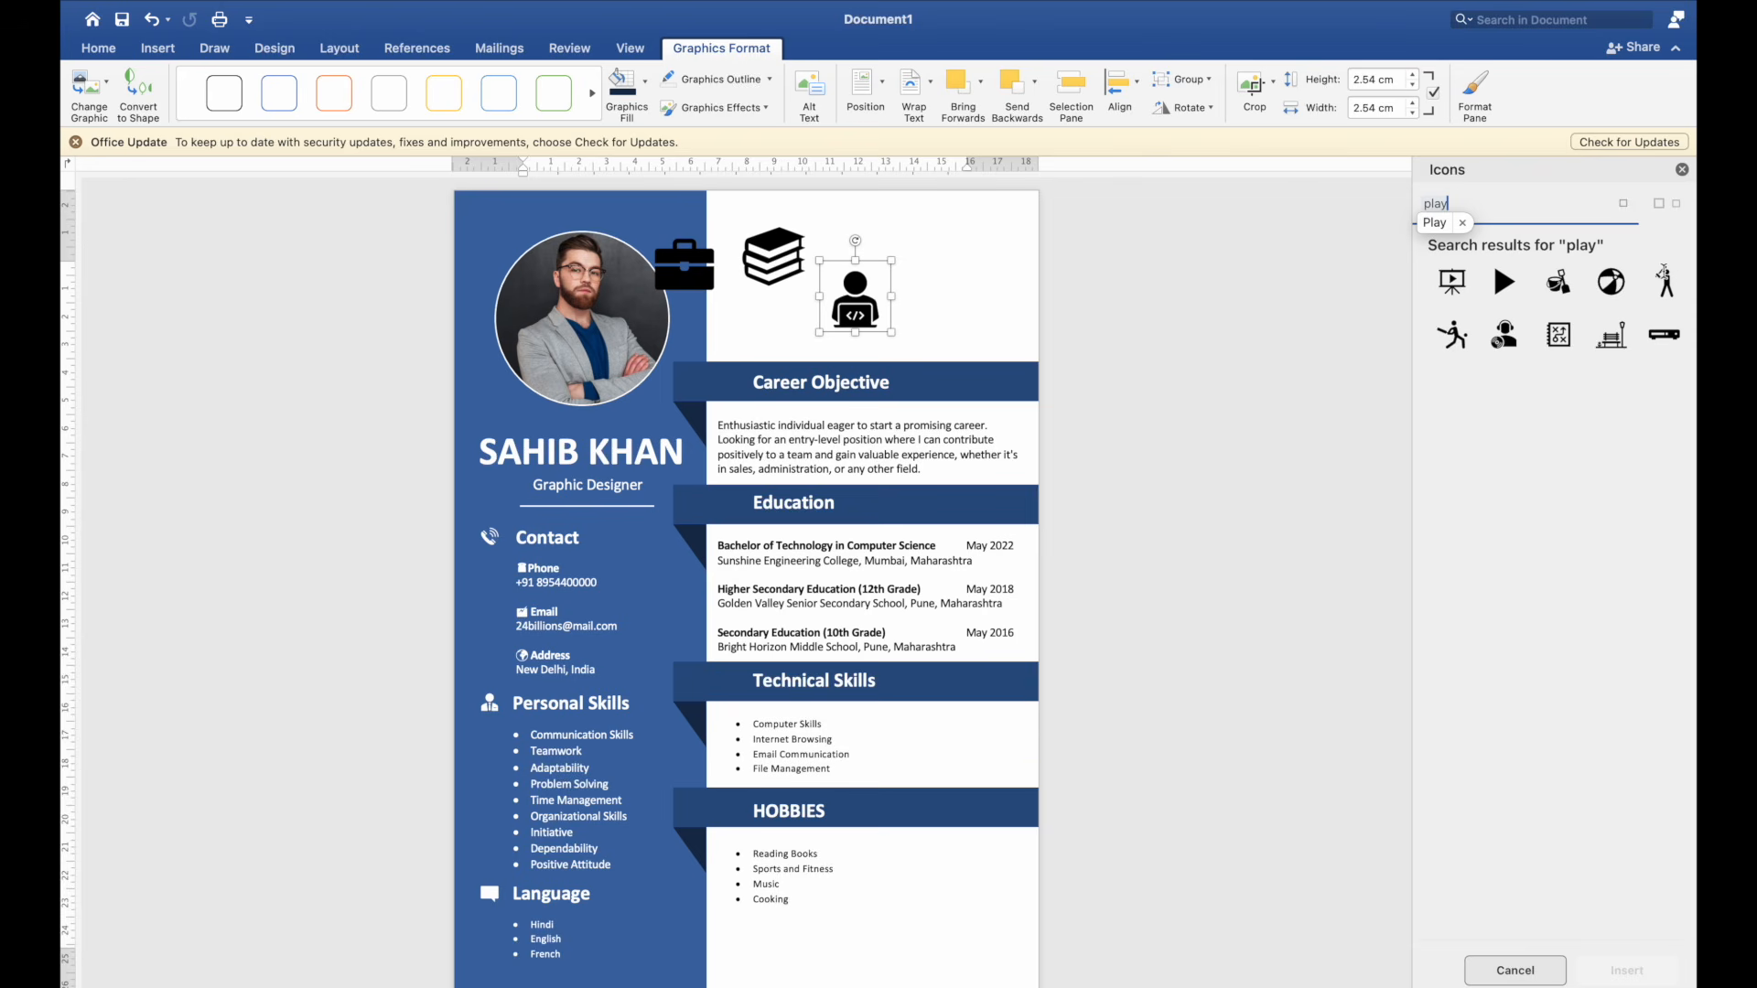
key(Return)
click(1665, 280)
click(1621, 970)
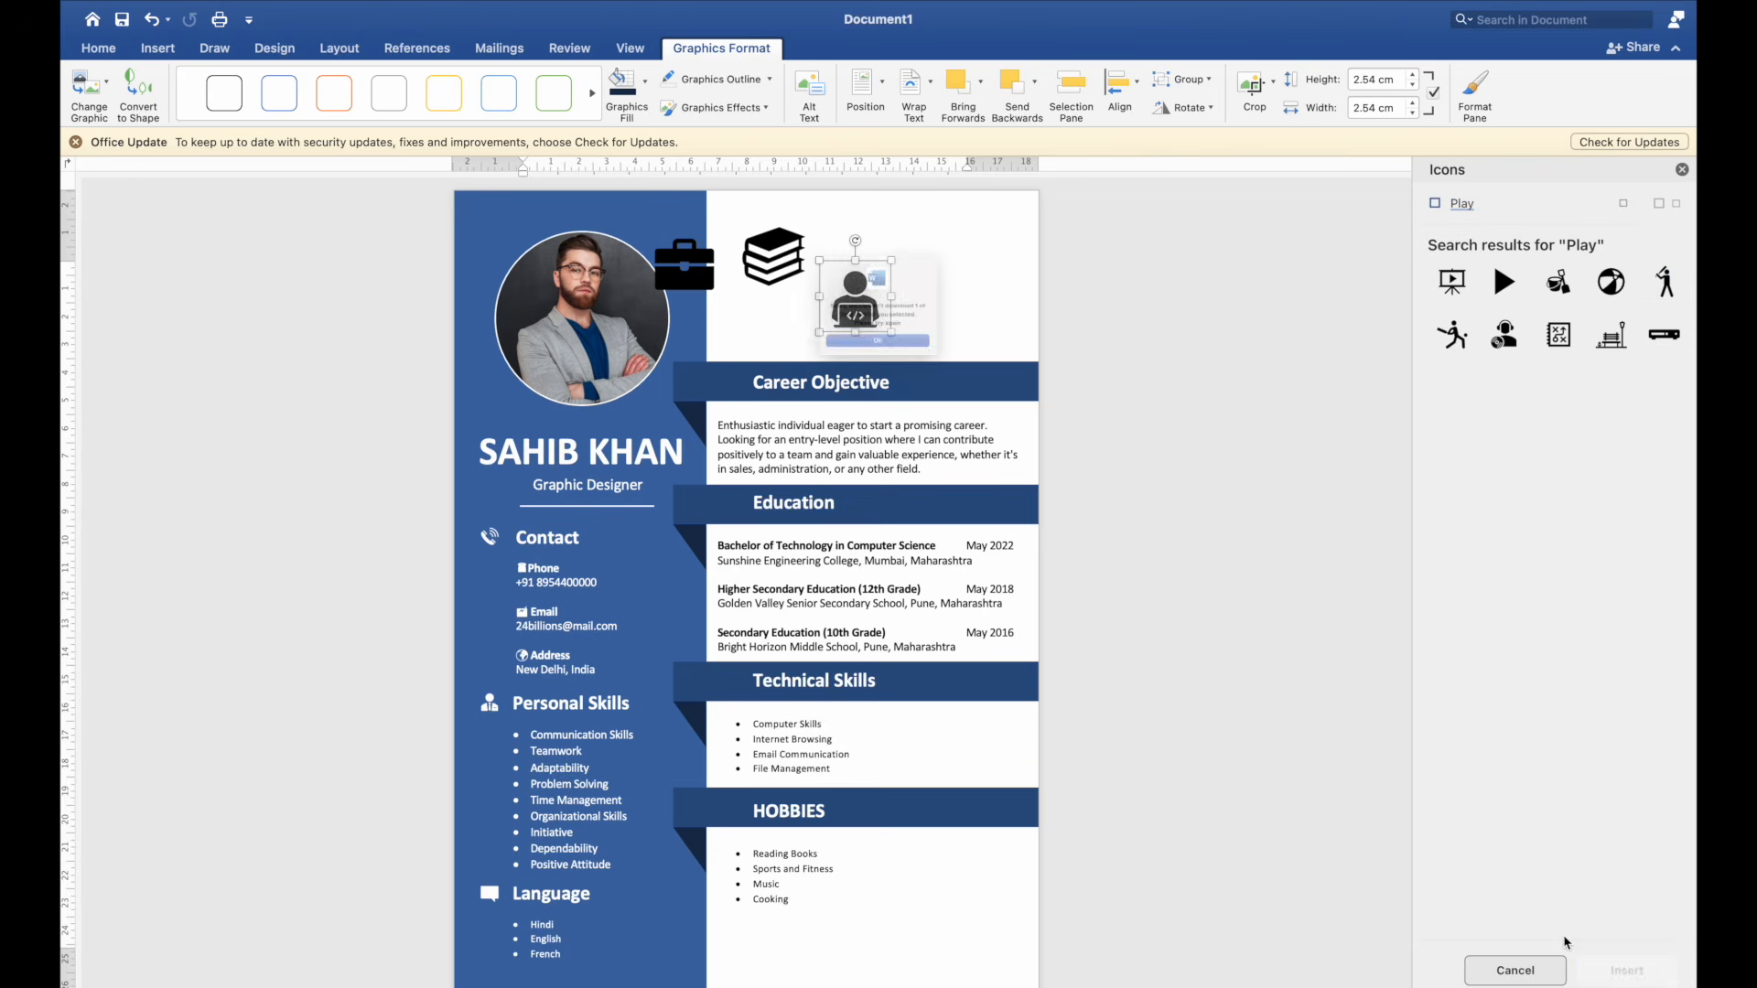
click(933, 377)
click(1665, 280)
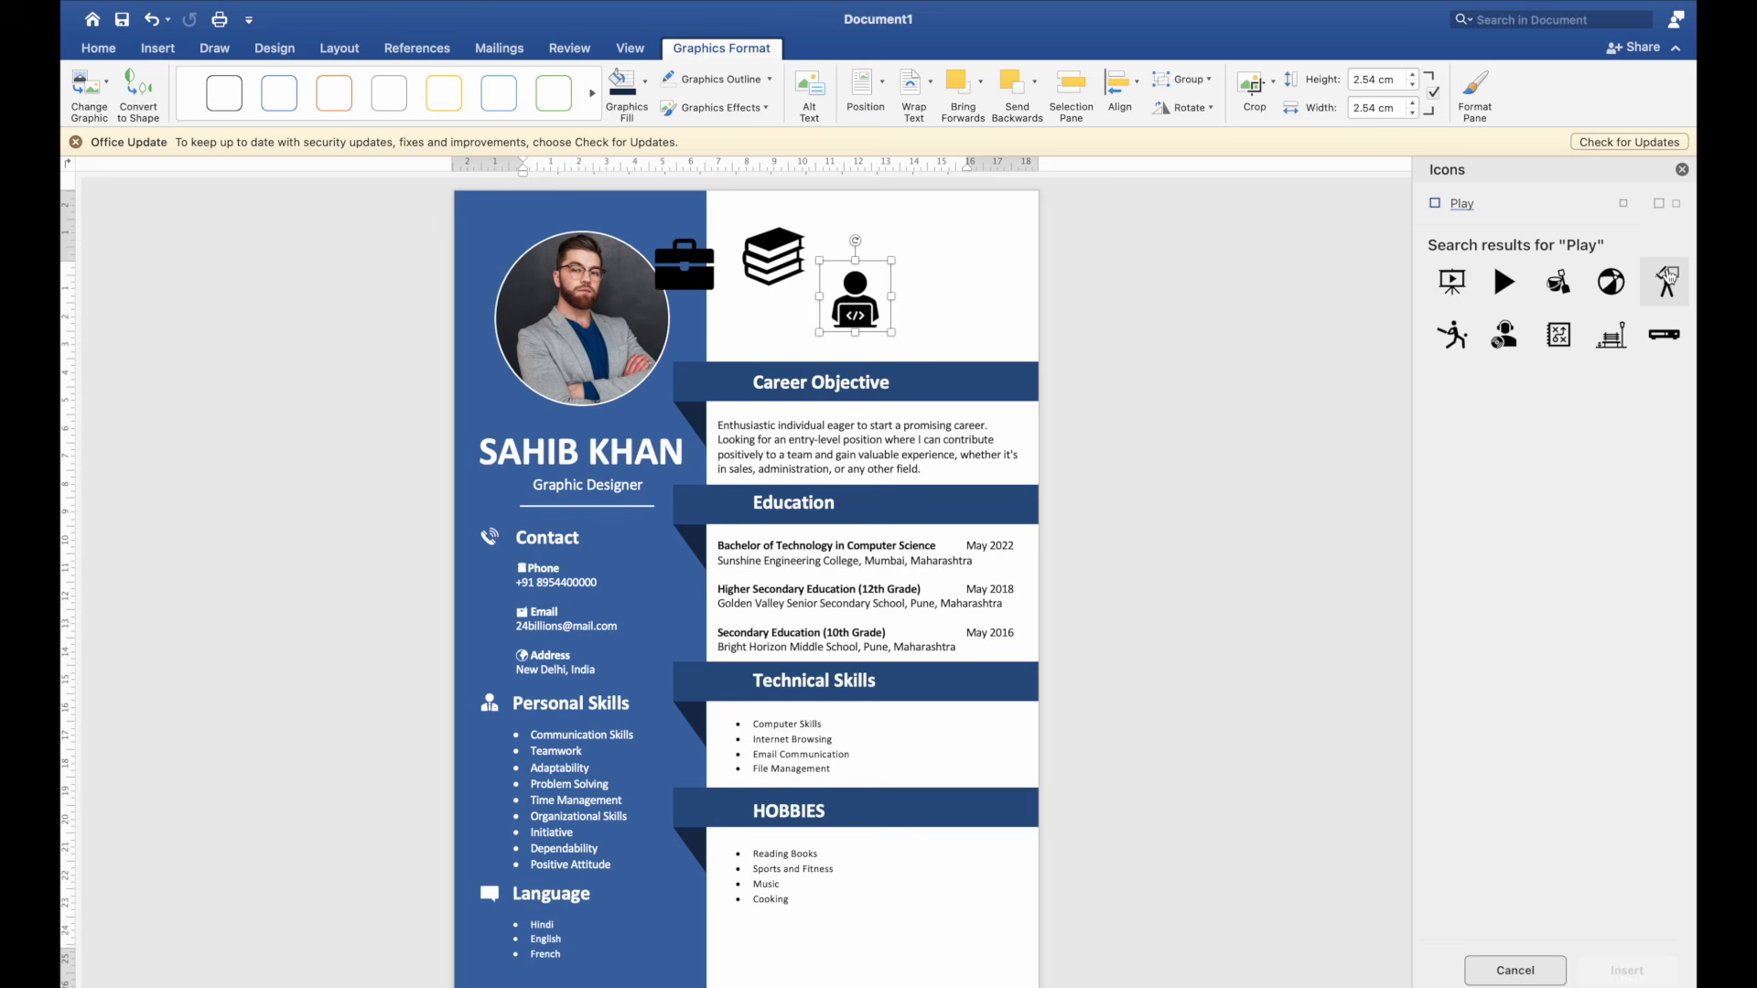
click(1625, 971)
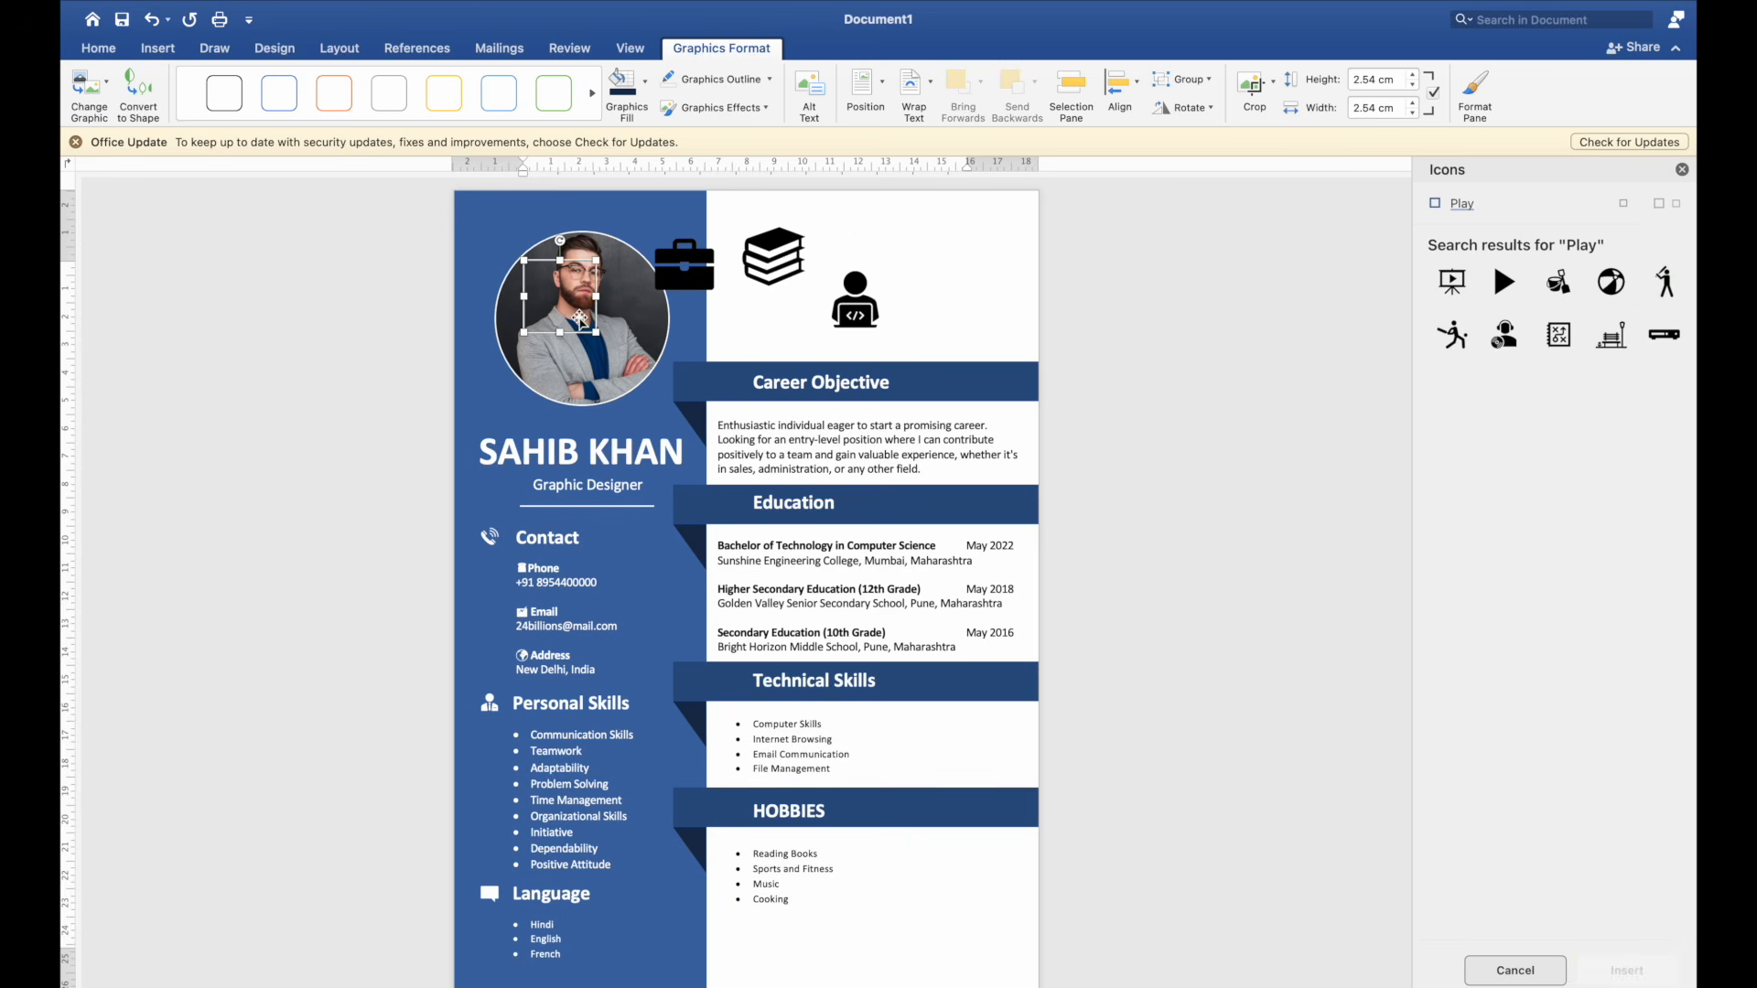
Step: Set the batter icon's wrapping to In Front of Text and place it beside the person-at-computer icon above Career Objective
right_click(560, 263)
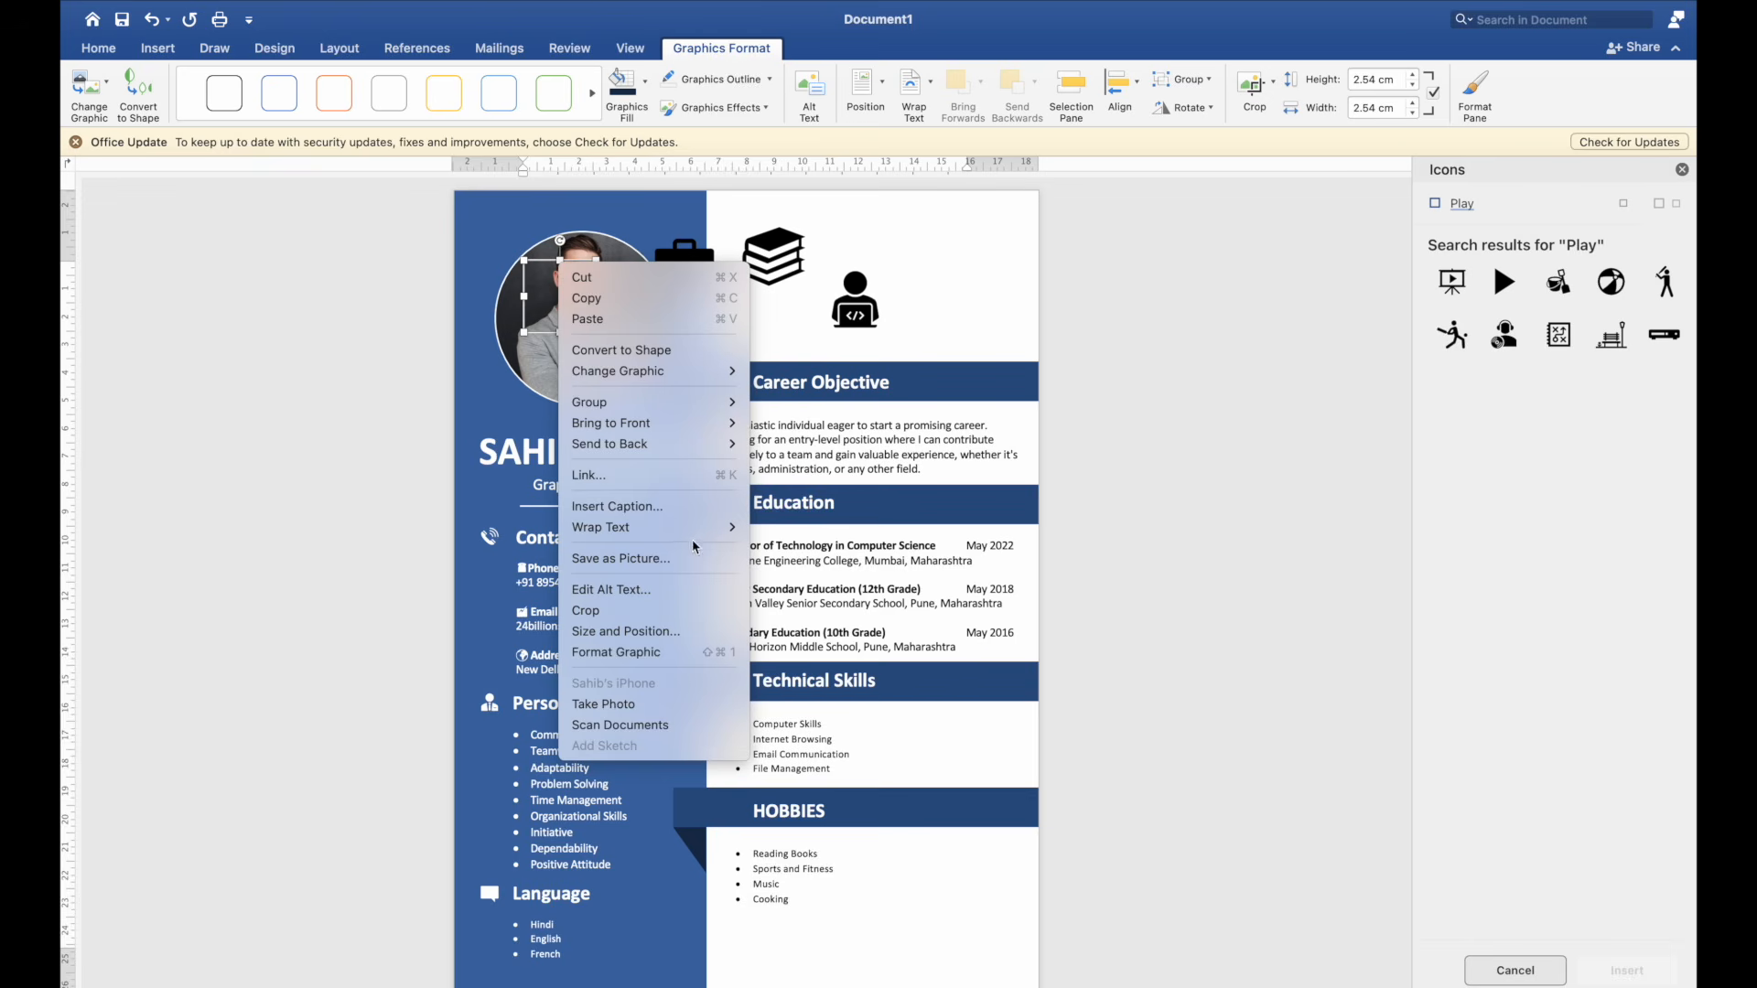
mouse_move(659, 527)
click(840, 701)
drag(560, 285, 936, 278)
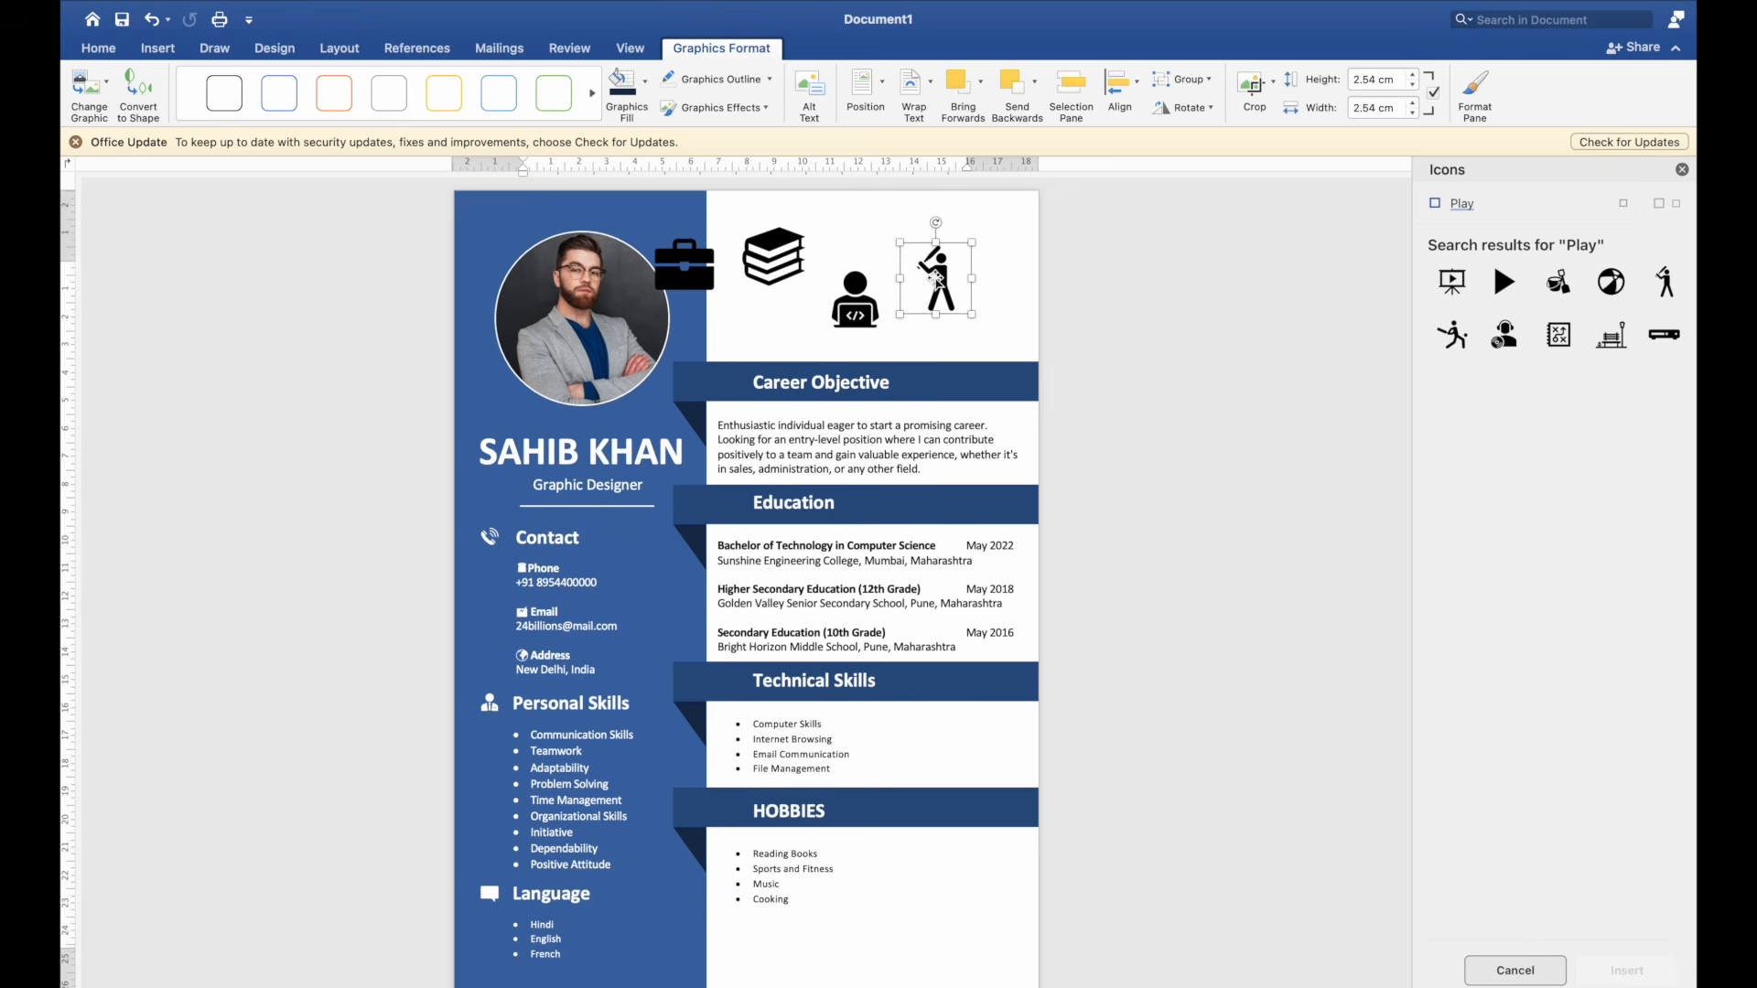
Step: Close the icon library and resize the briefcase, books, person-at-computer and batter icons together to 0.9 cm high
click(1683, 171)
shift+click(991, 292)
shift+click(886, 245)
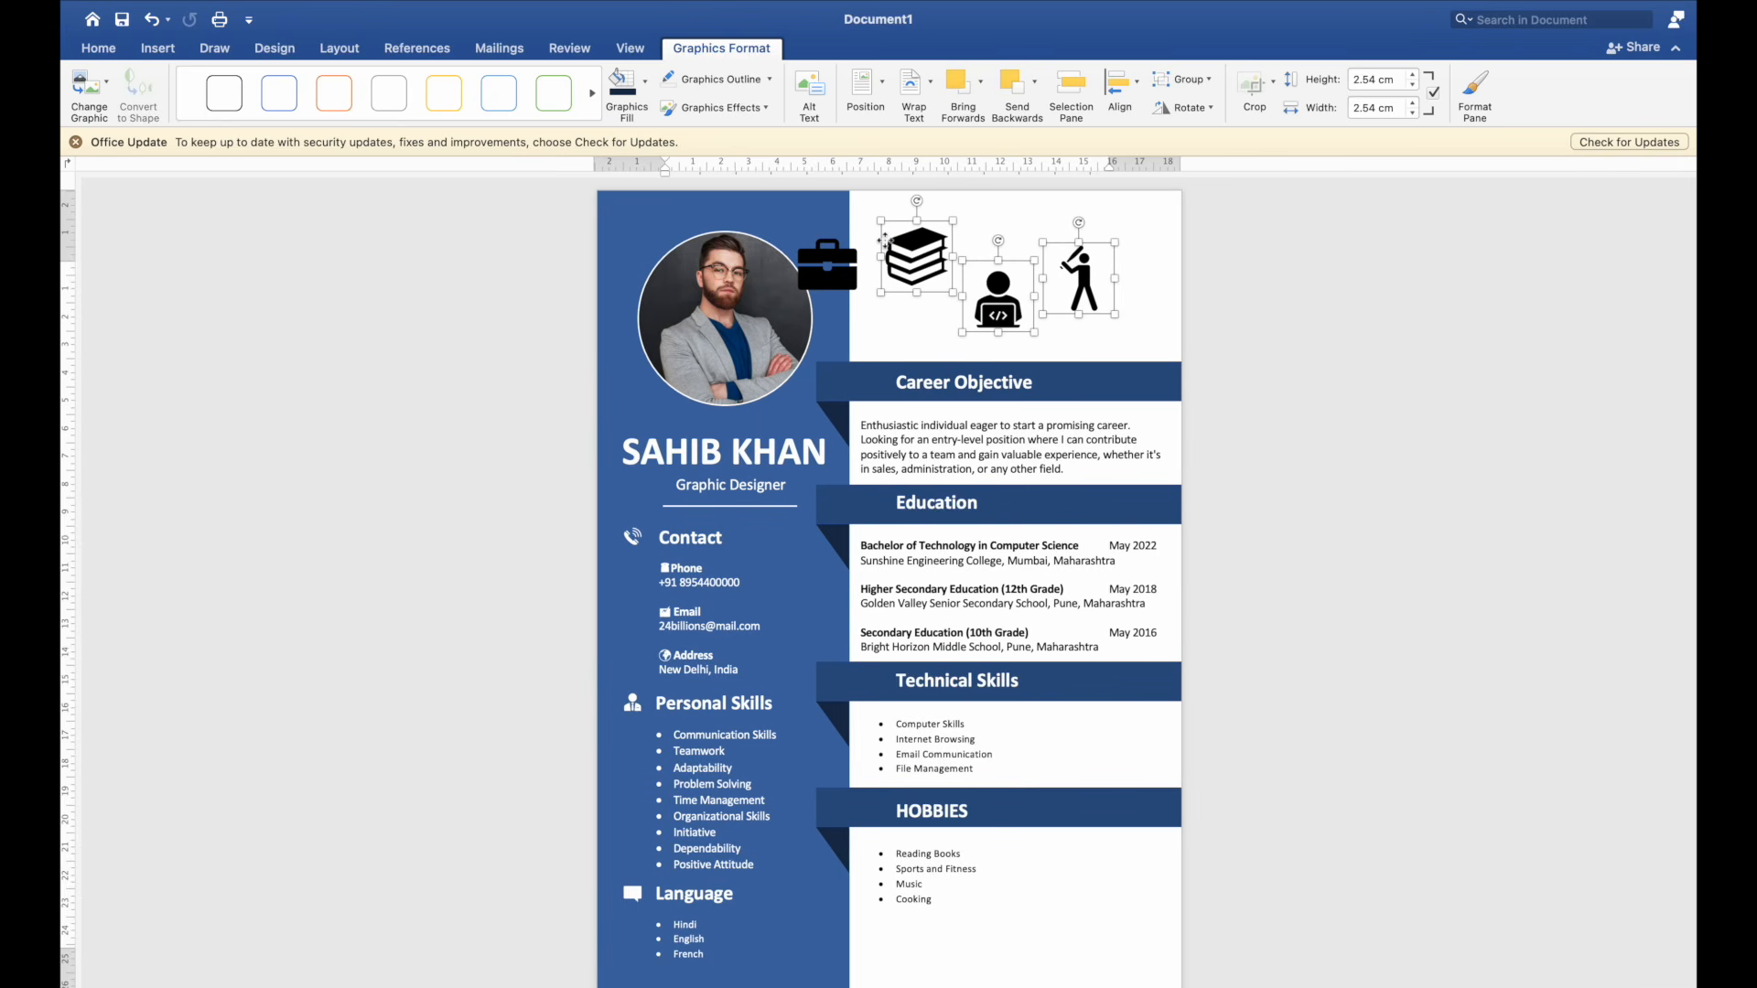
shift+click(839, 278)
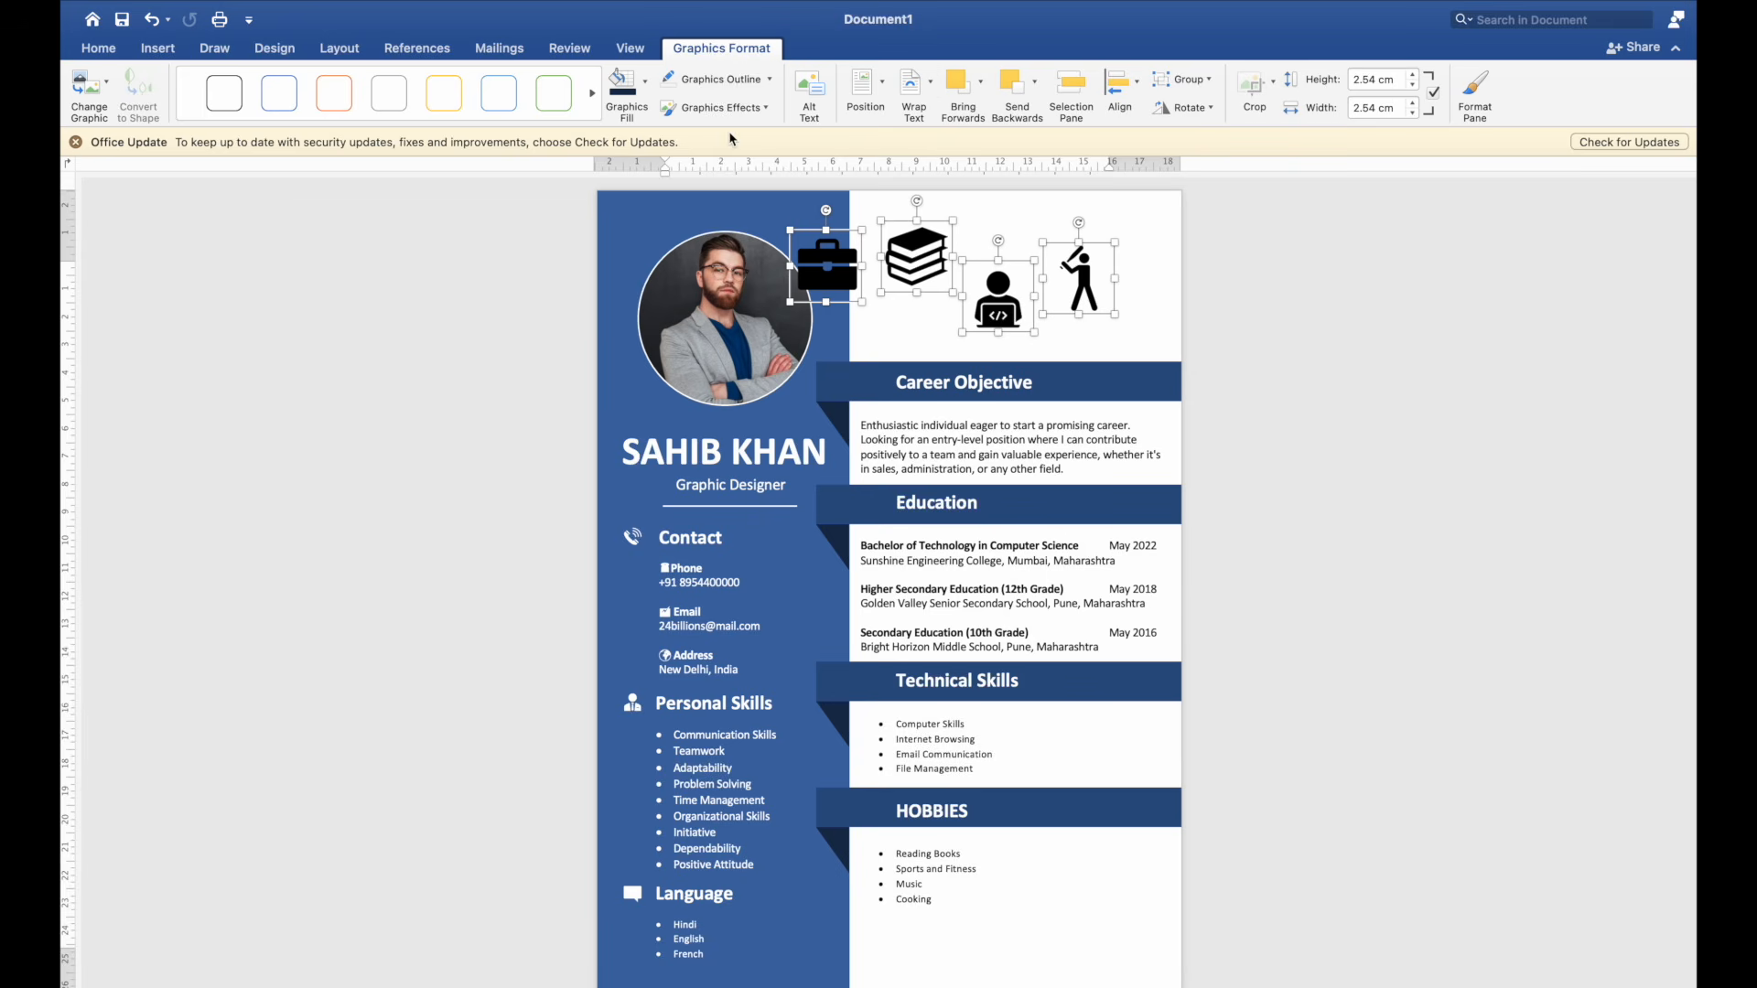
click(645, 81)
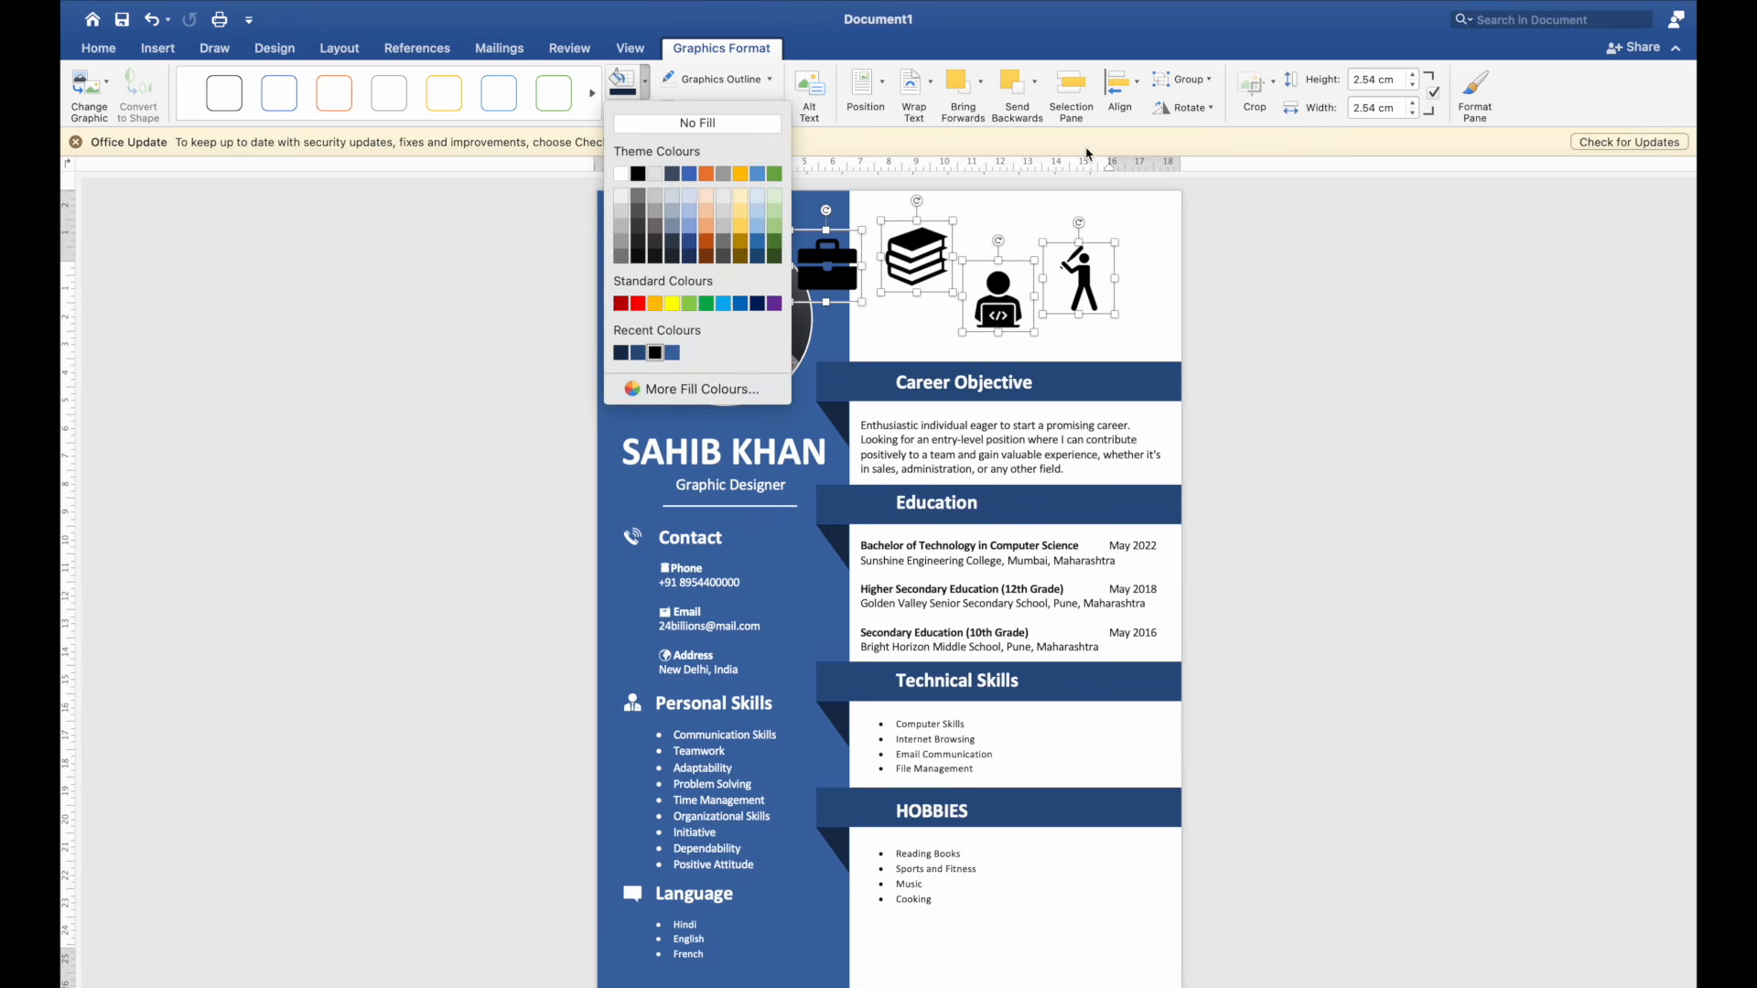
click(1365, 88)
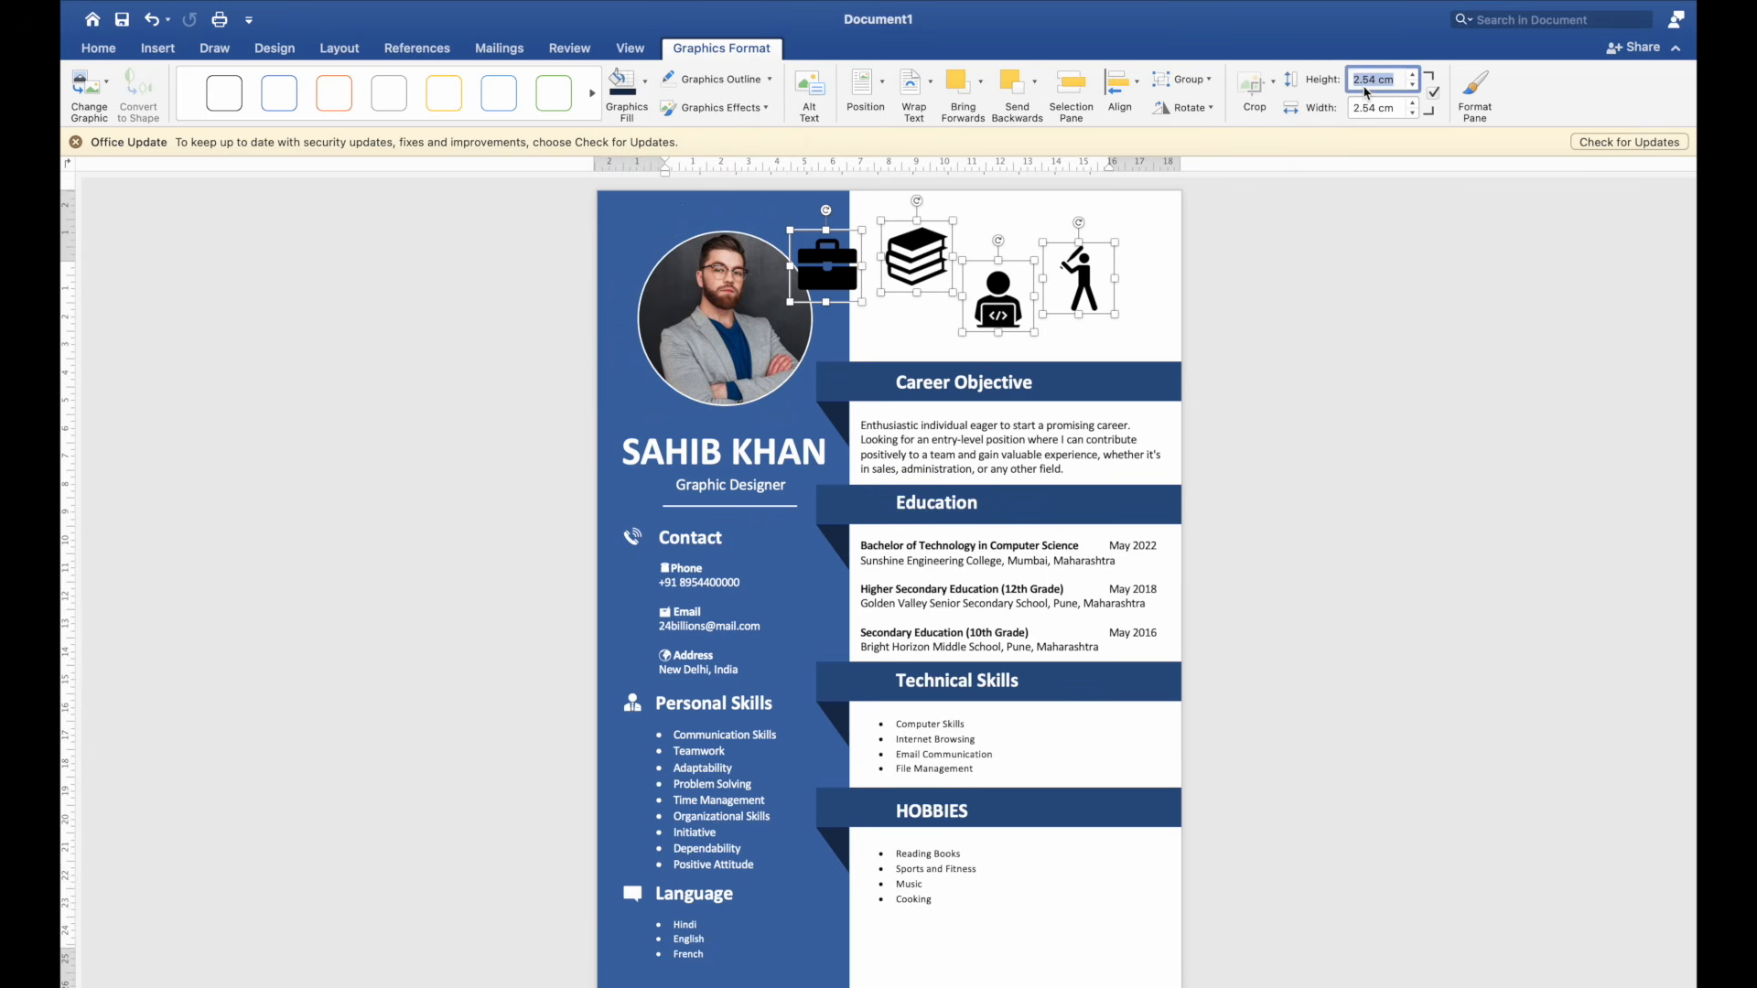
key(BackSpace)
key(Return)
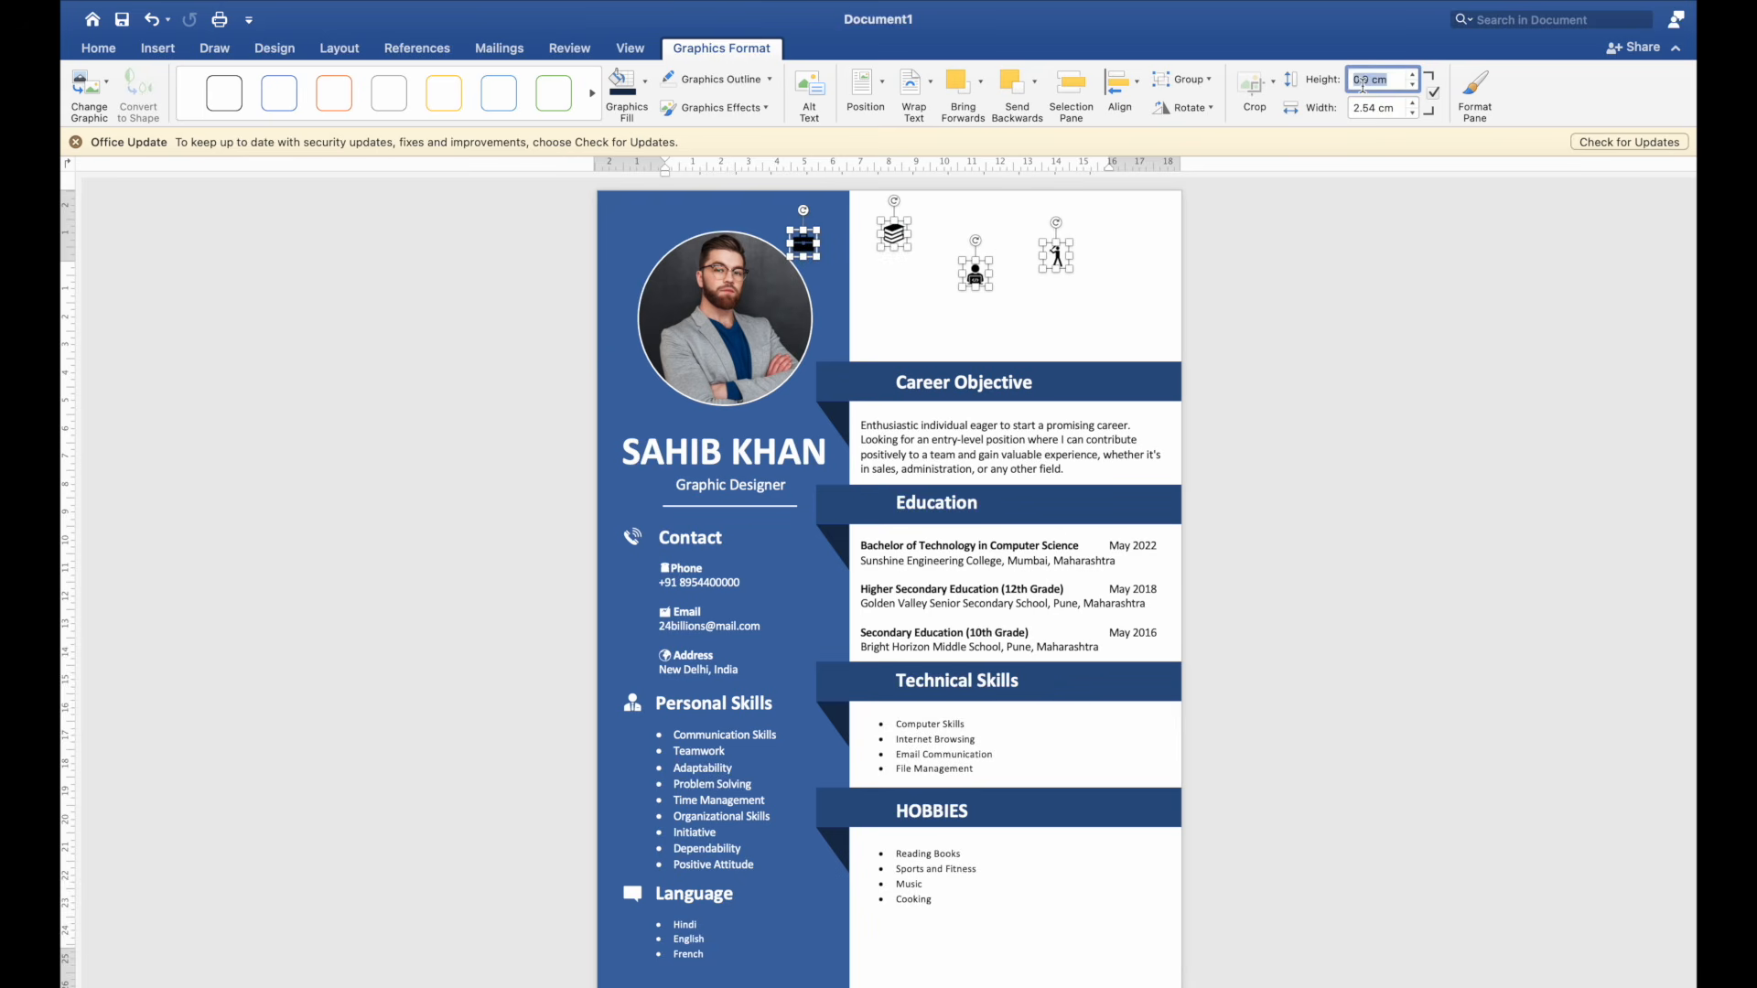
Step: Place the computer icon before Technical Skills, the batter before HOBBIES, the books before Education and the briefcase before Career Objective
click(1026, 302)
drag(975, 273, 876, 680)
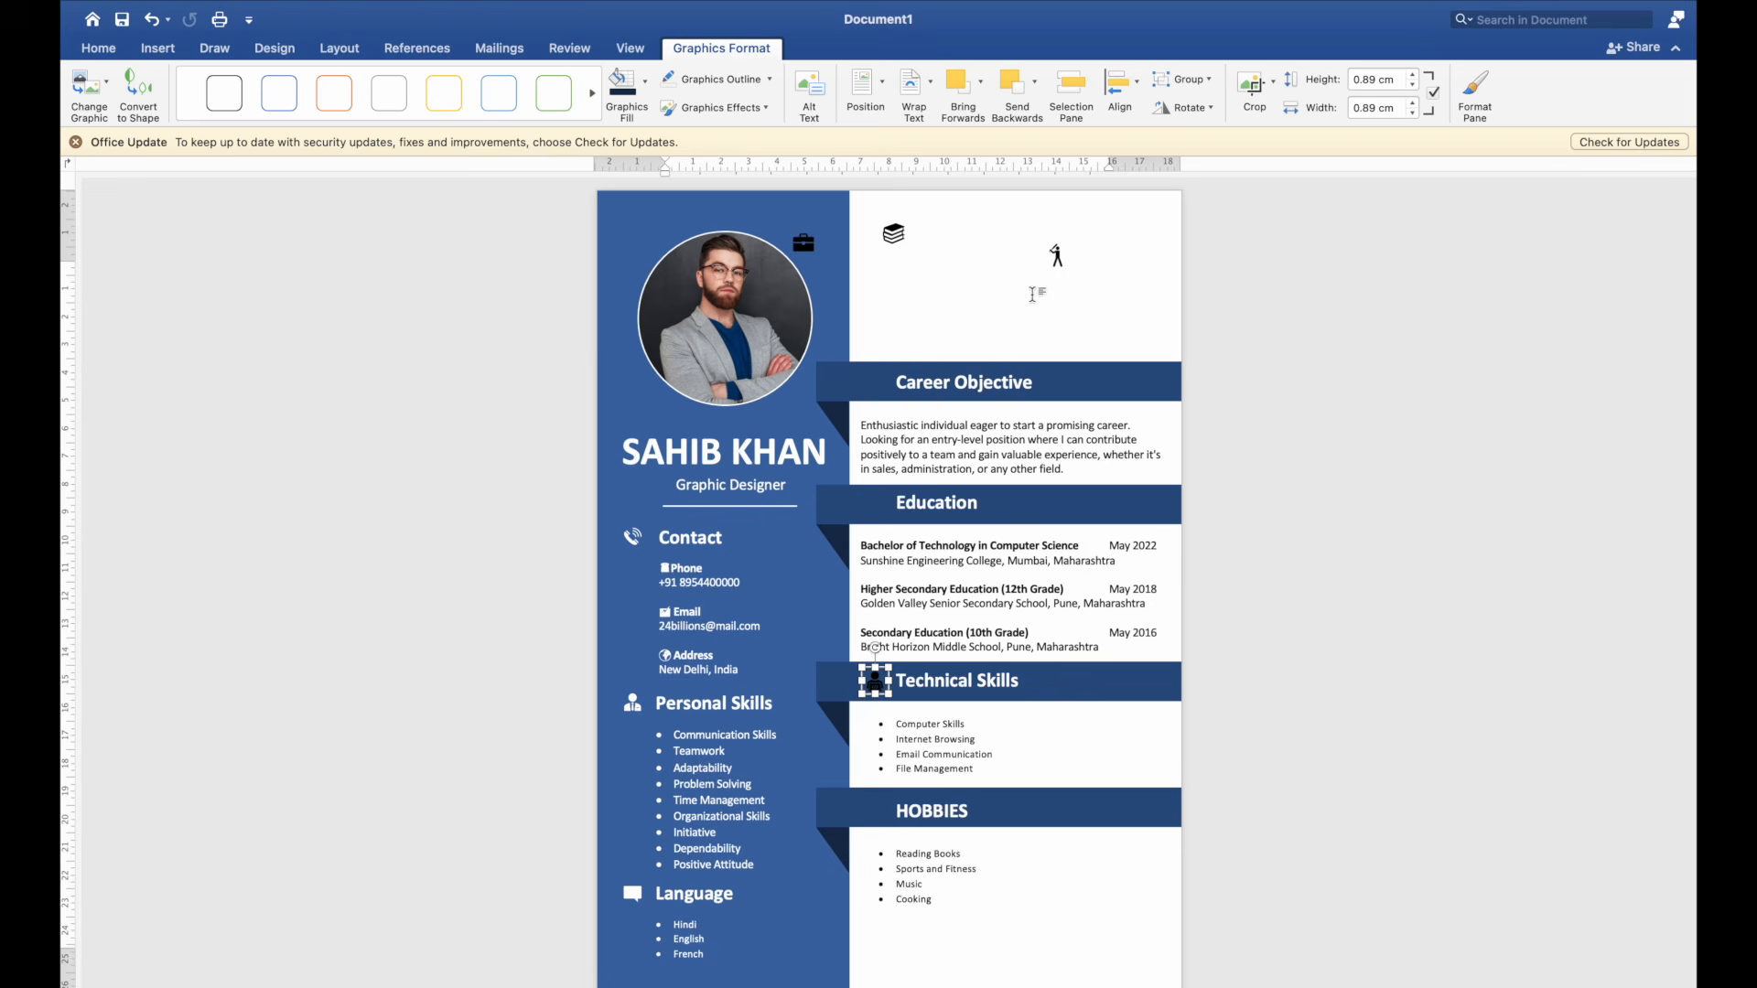
drag(1057, 261, 873, 810)
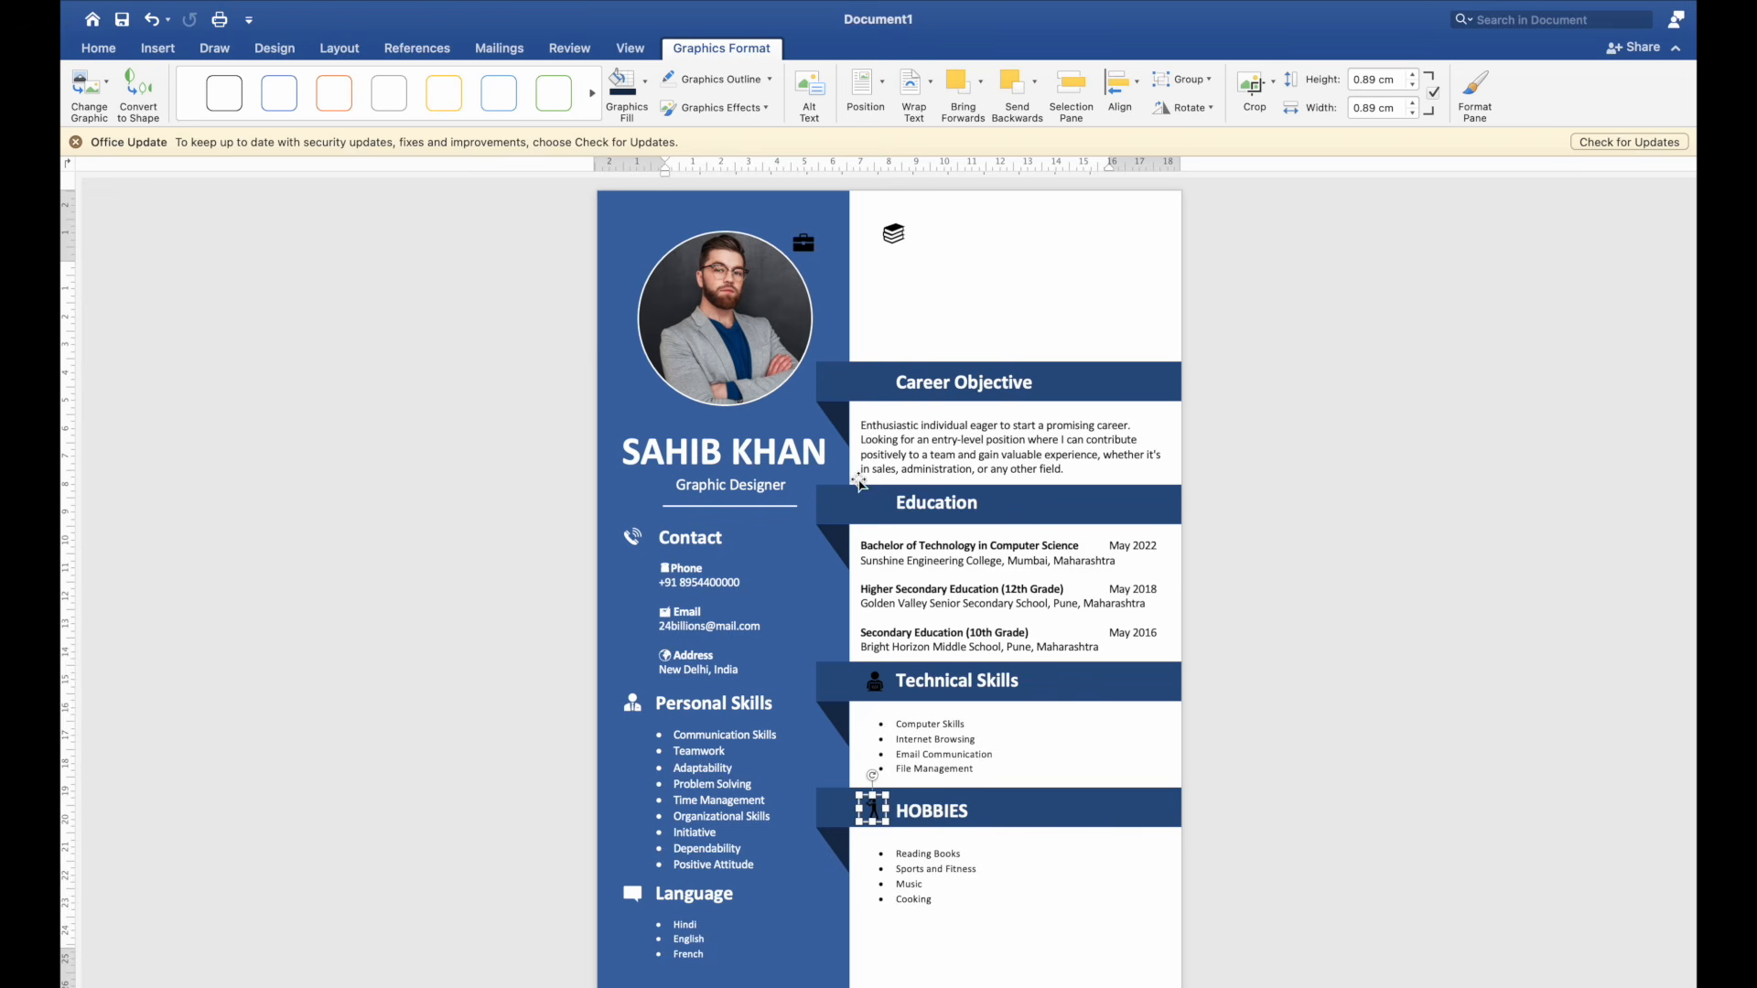
drag(898, 245, 873, 511)
drag(804, 243, 865, 384)
Step: Select all four heading icons in the right column and align them to their left edges
shift+click(875, 508)
shift+click(875, 682)
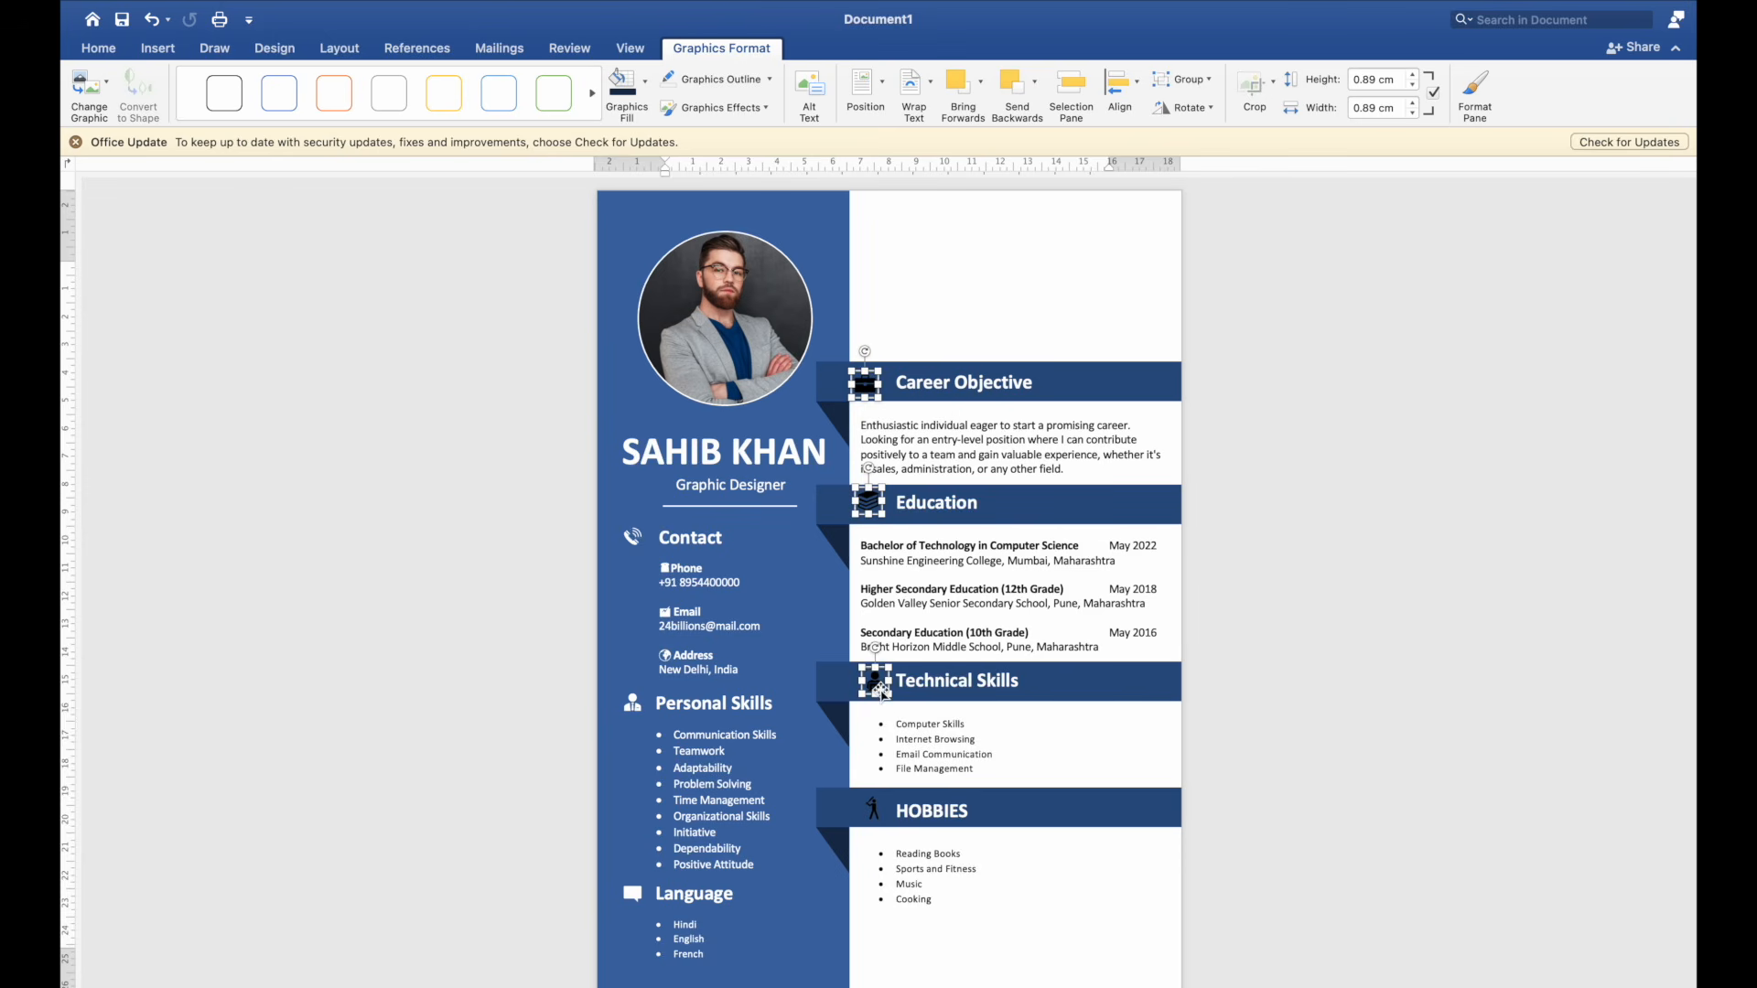
shift+click(878, 817)
click(1120, 87)
click(1180, 108)
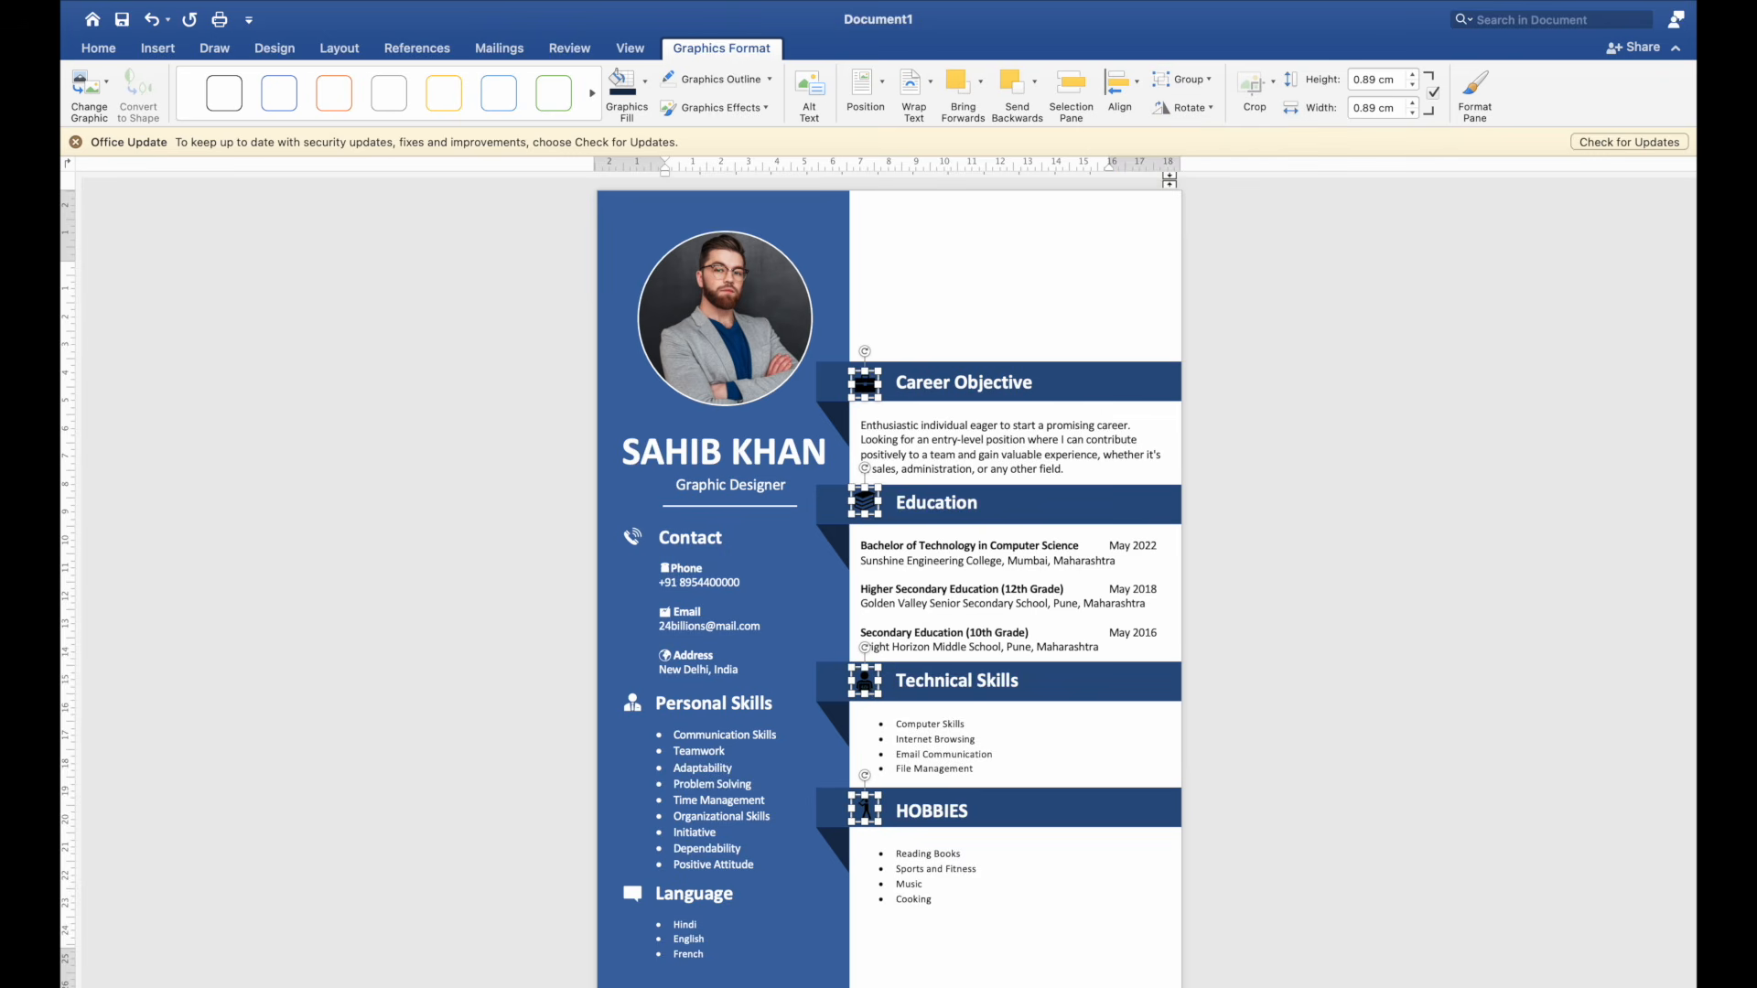
Step: Fill the four selected heading icons with white
scroll(1126, 477, up, 3)
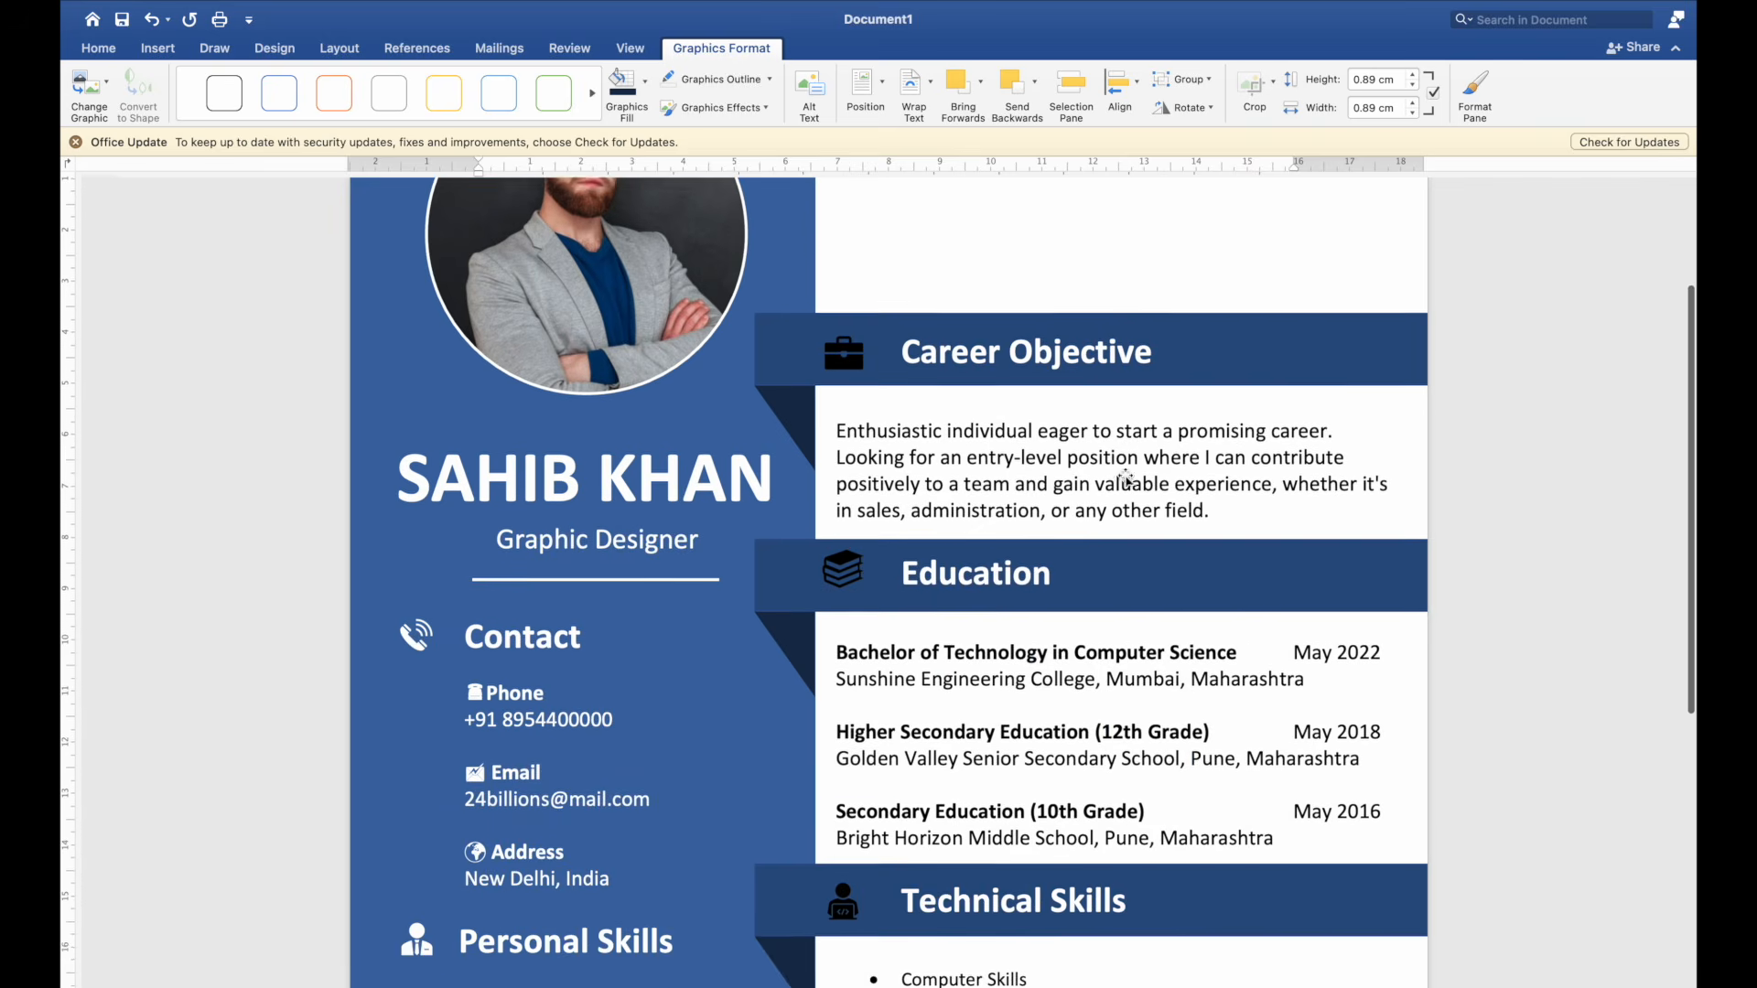
click(648, 90)
click(621, 173)
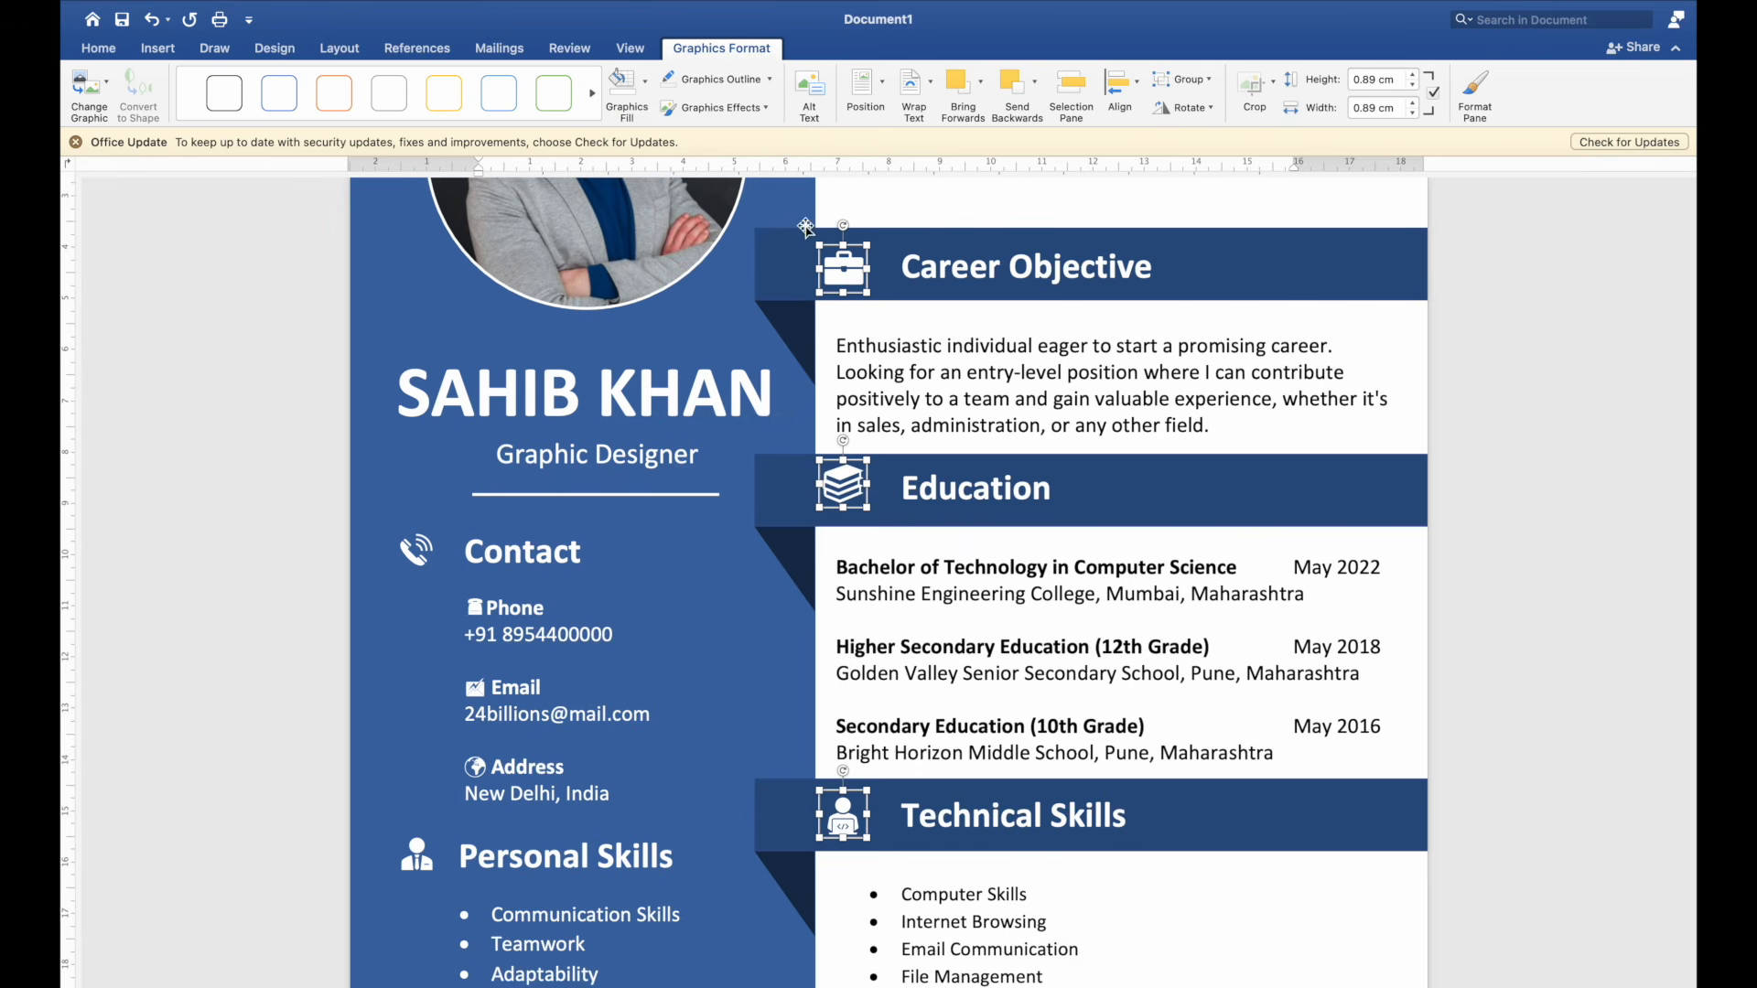
Step: Fine-tune the vertical positions of the books, briefcase, computer and batter icons so they line up with their headings
click(943, 469)
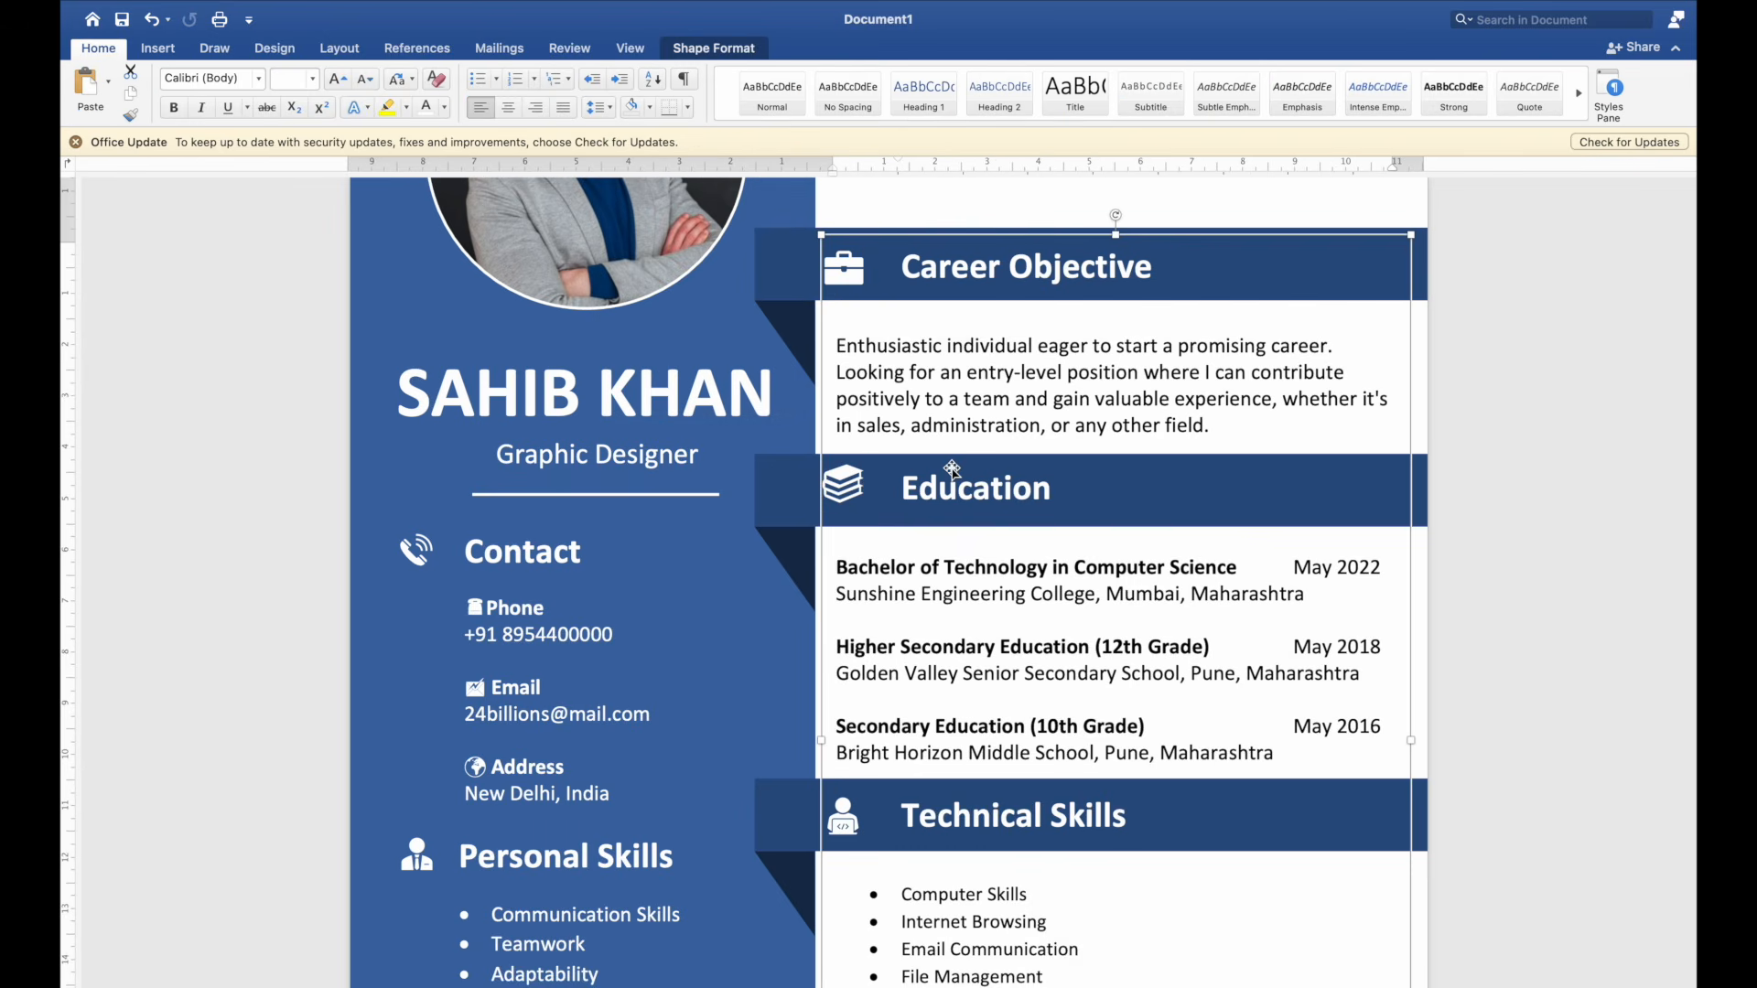
click(849, 485)
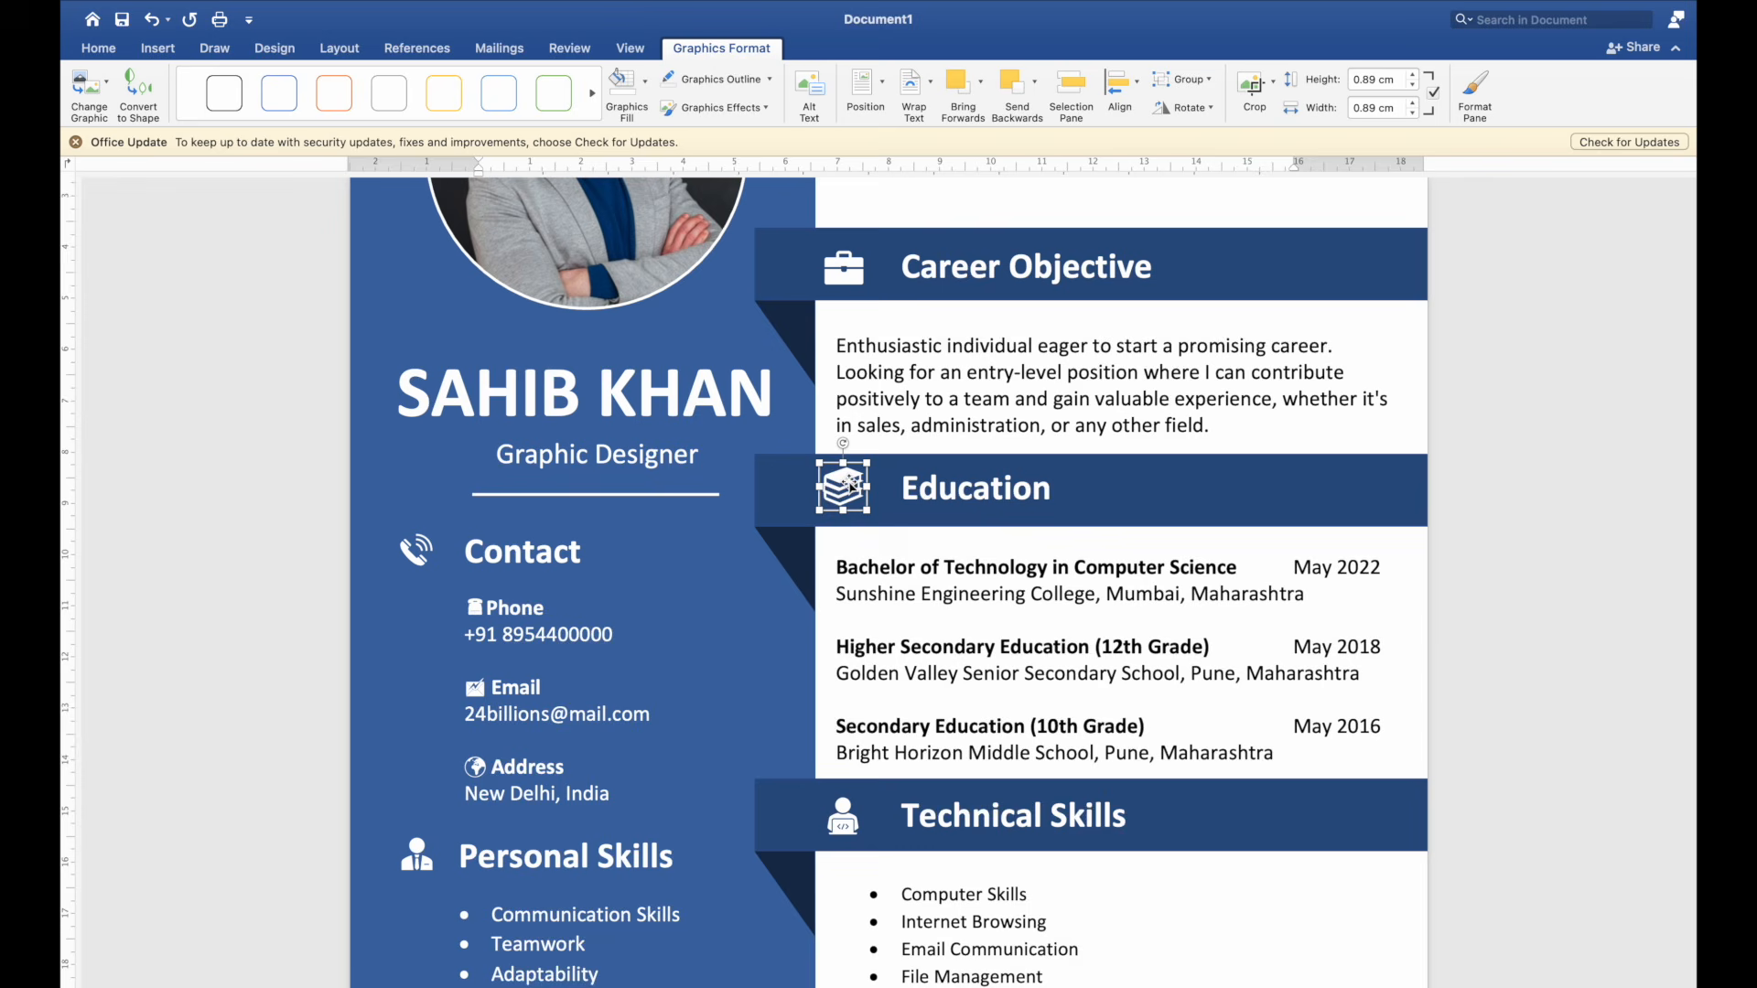
click(862, 274)
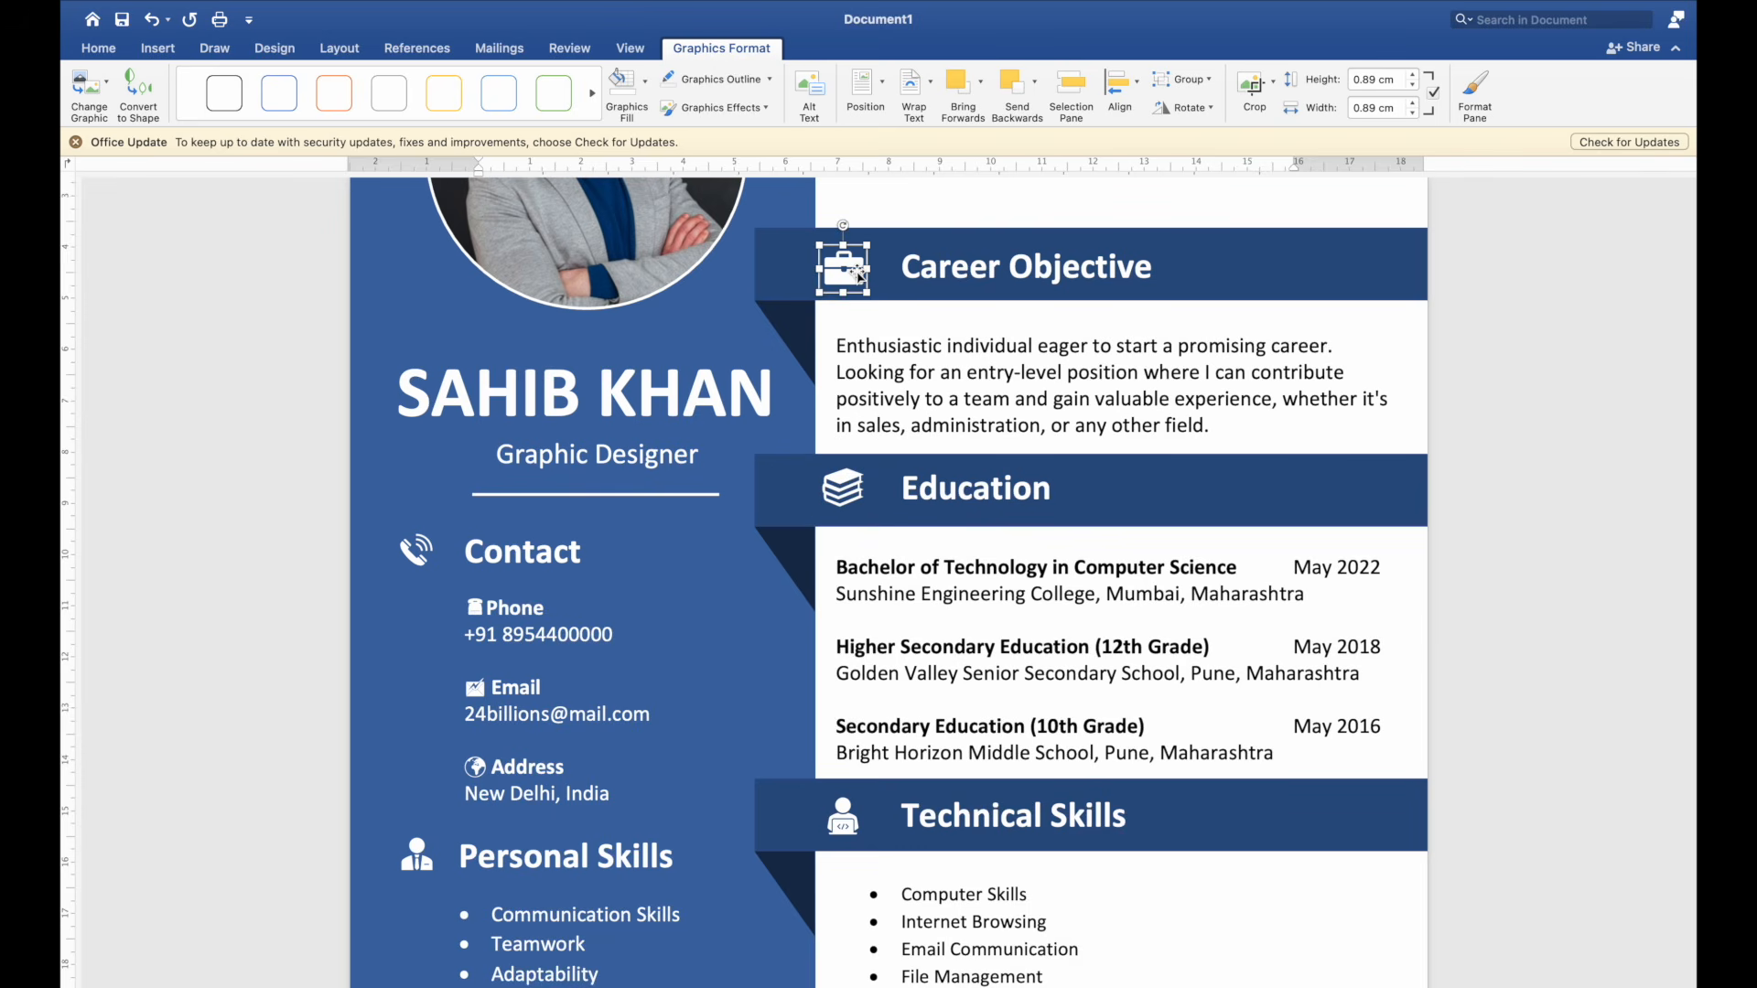
drag(858, 276, 859, 273)
scroll(879, 668, down, 5)
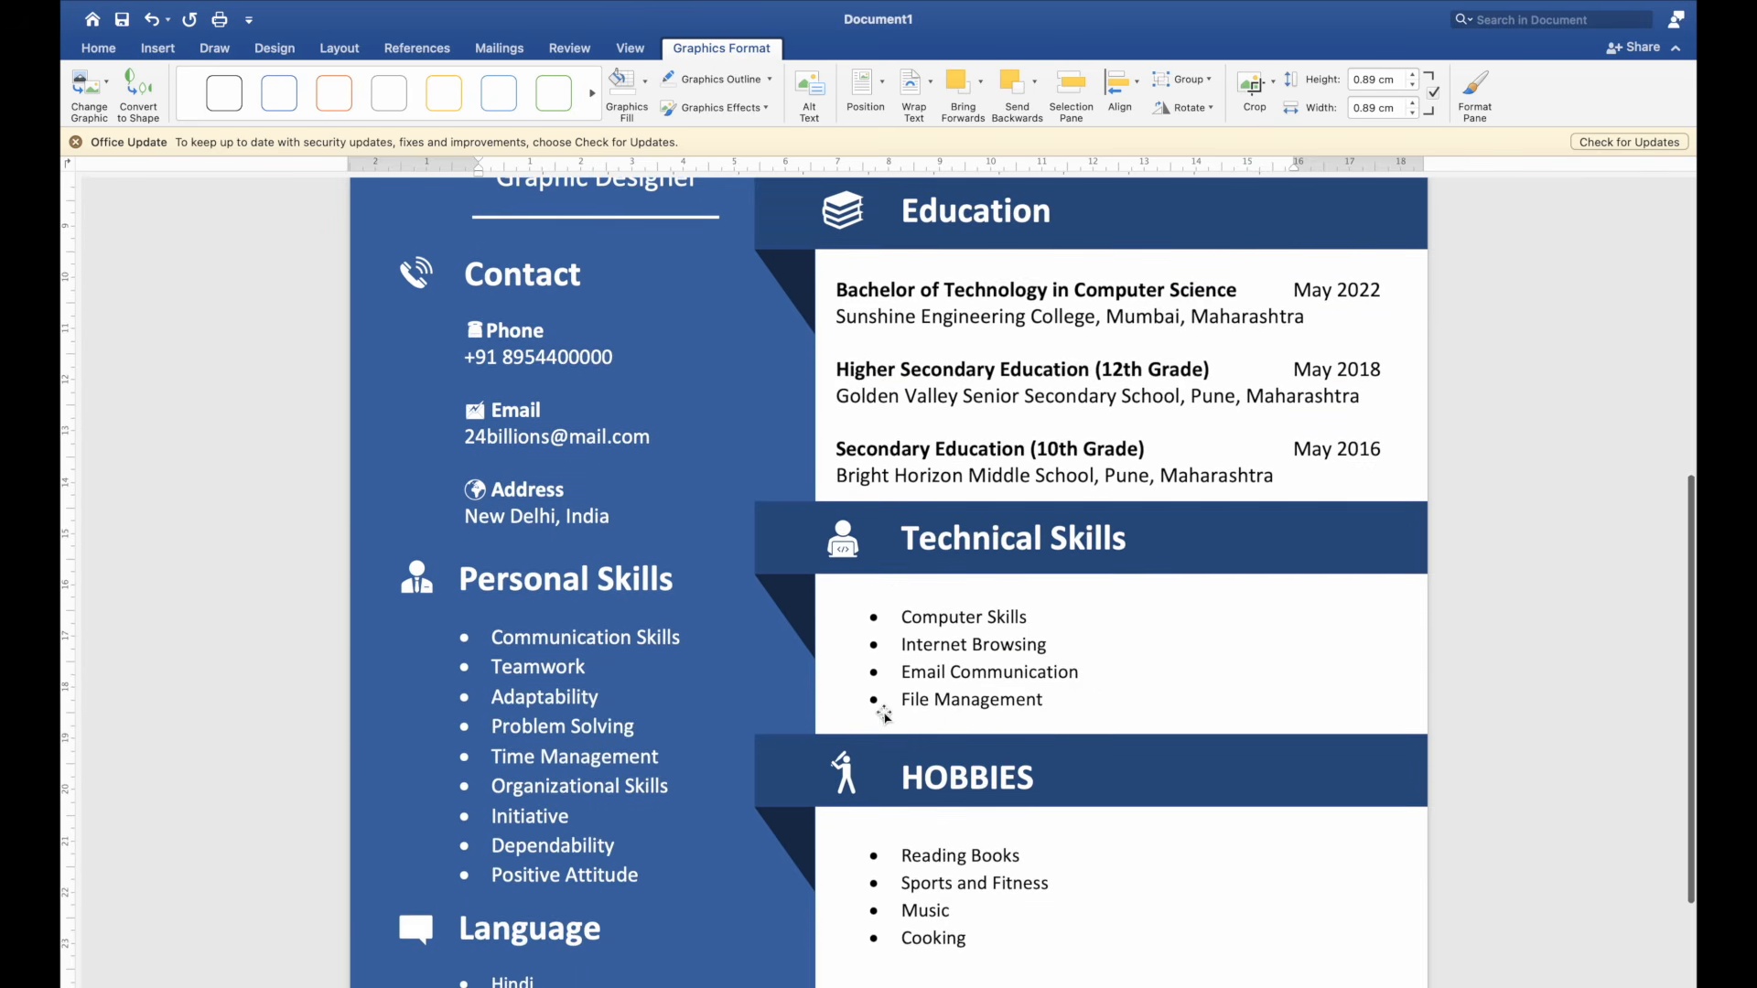
click(848, 542)
drag(848, 543, 849, 542)
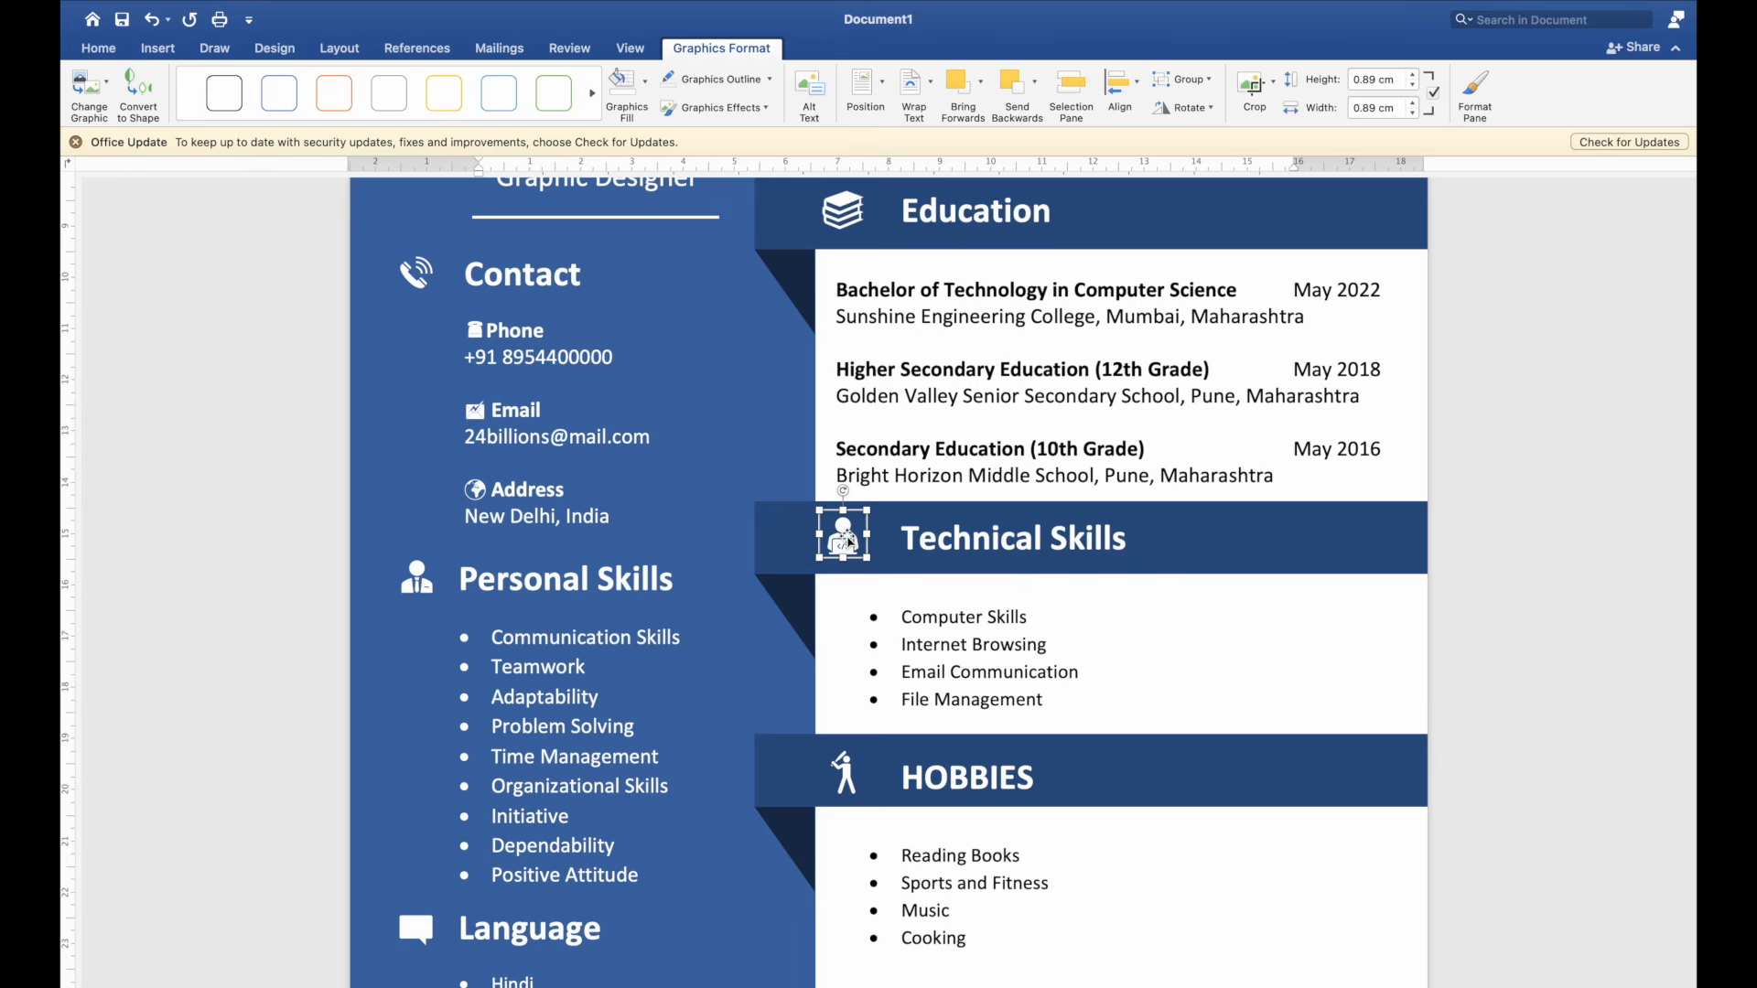
click(842, 772)
key(Down)
Step: Nudge the ribbon banner behind the HOBBIES heading slightly down to centre it on the text and icon
click(780, 776)
key(Down)
key(Down)
key(Down)
key(Down)
key(Down)
key(Down)
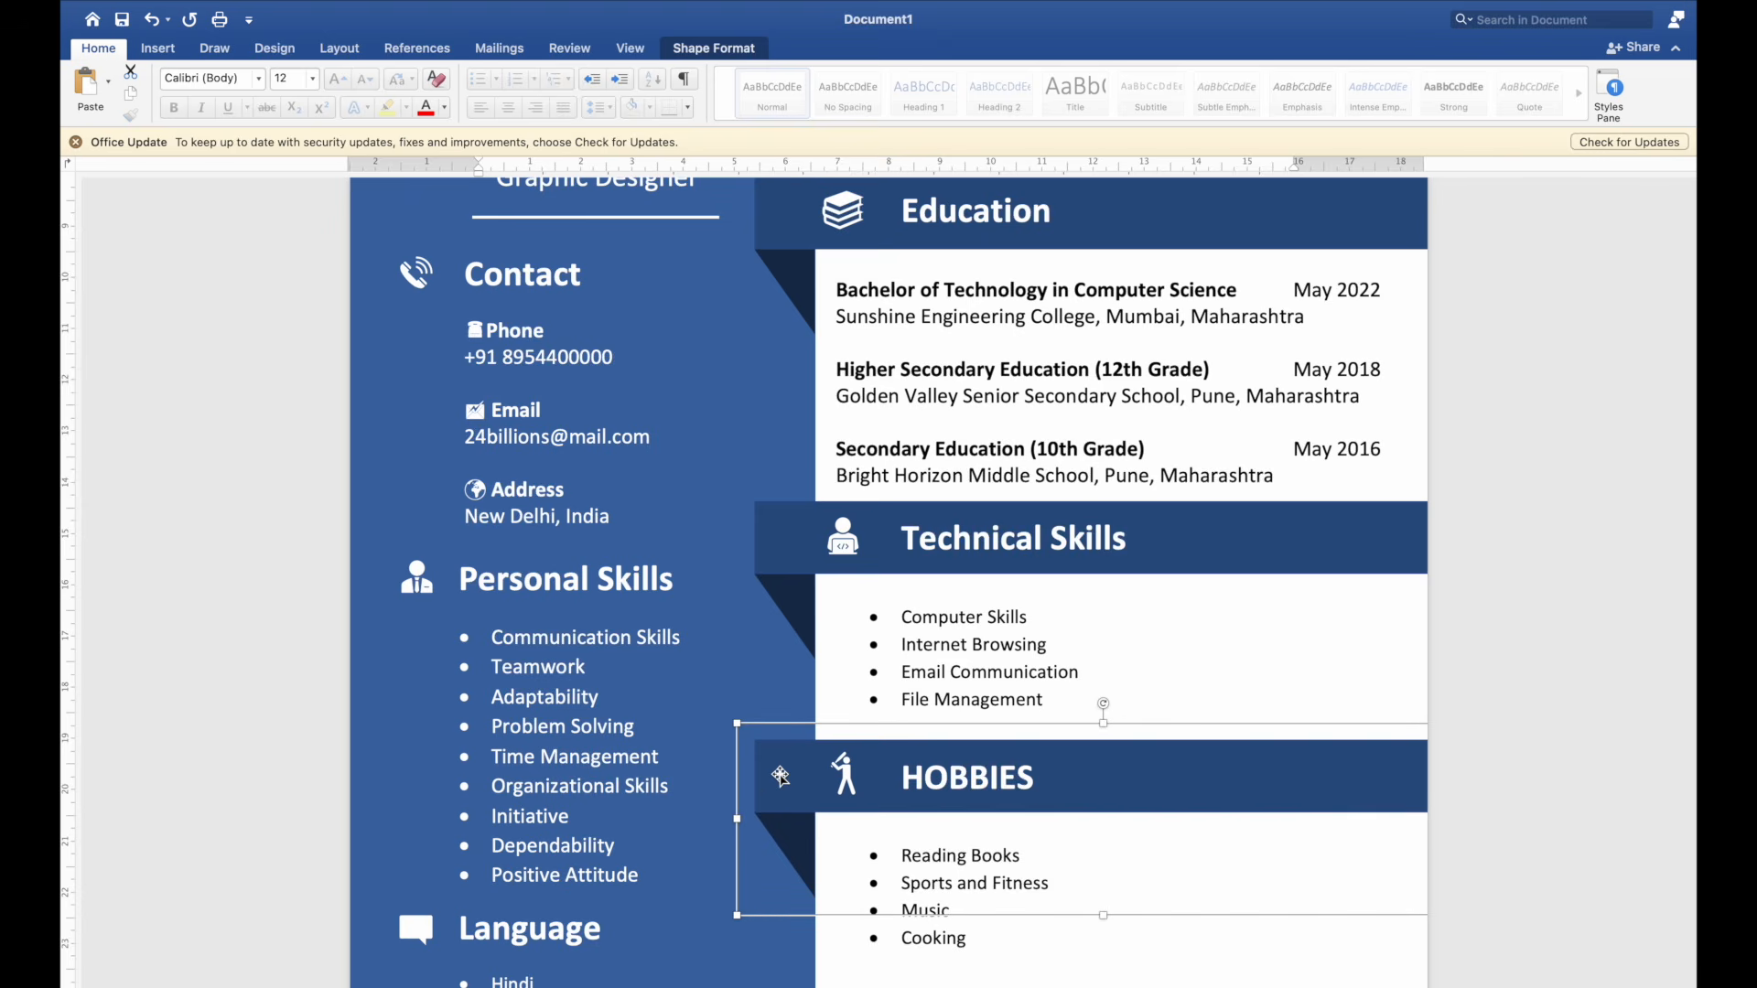
click(838, 771)
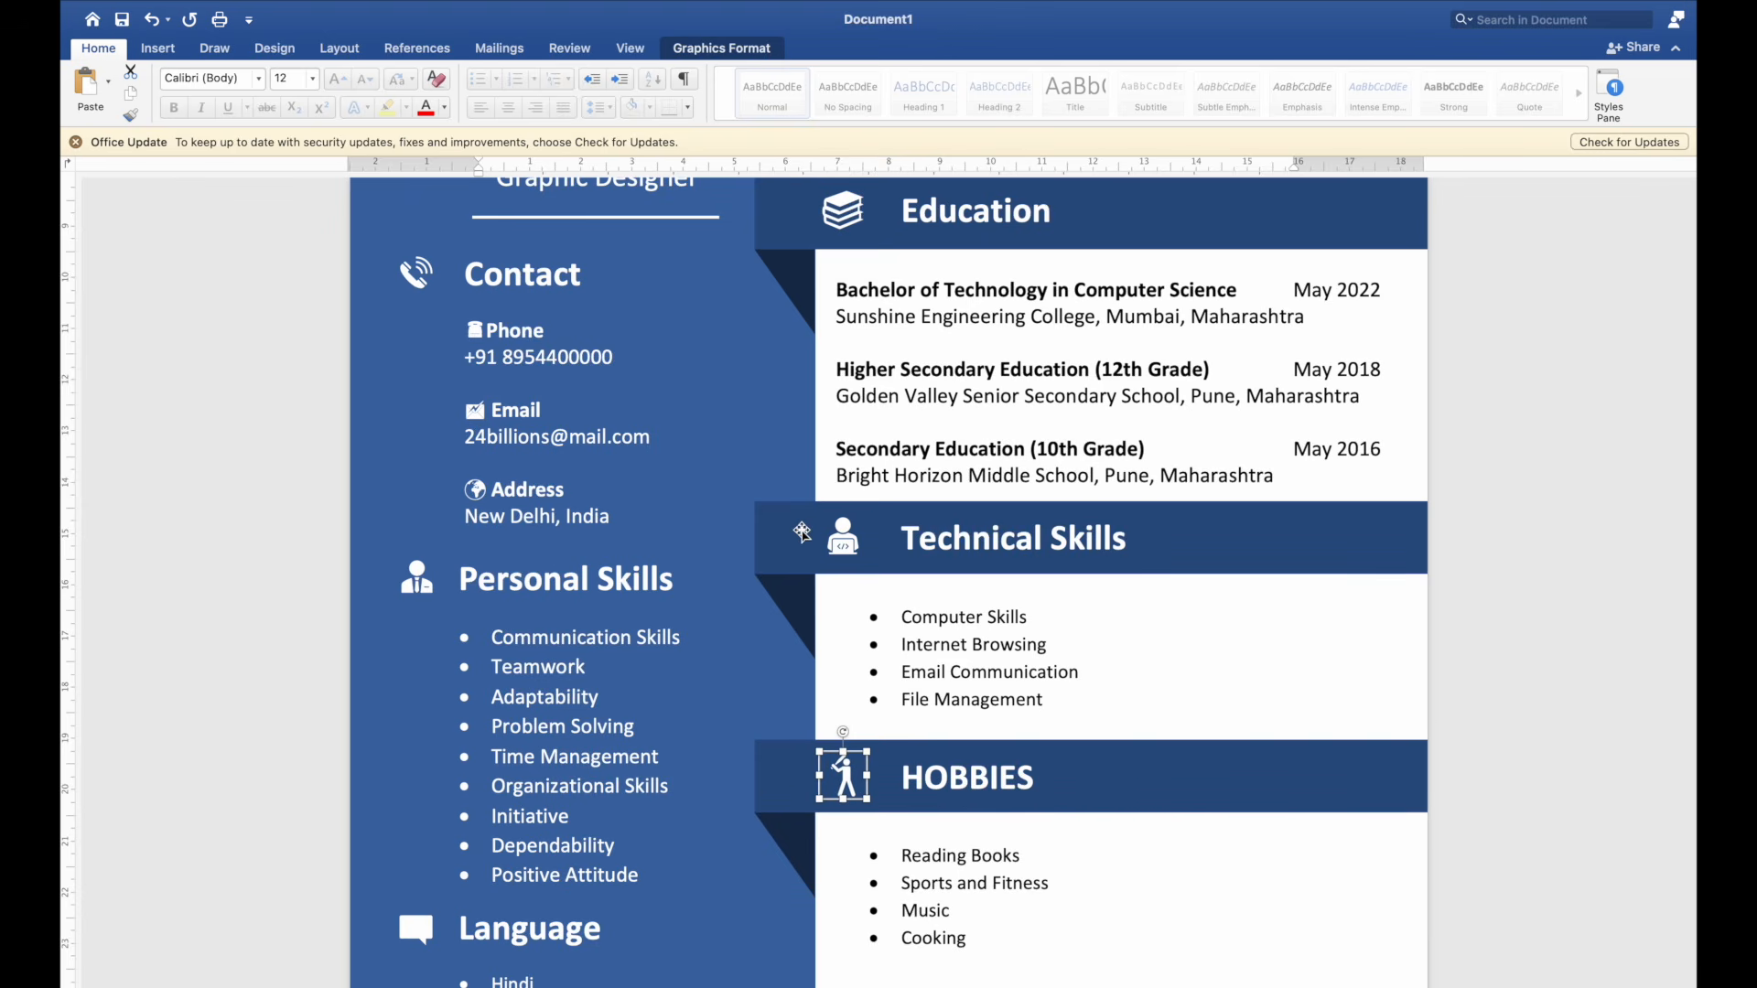
scroll(801, 533, down, 5)
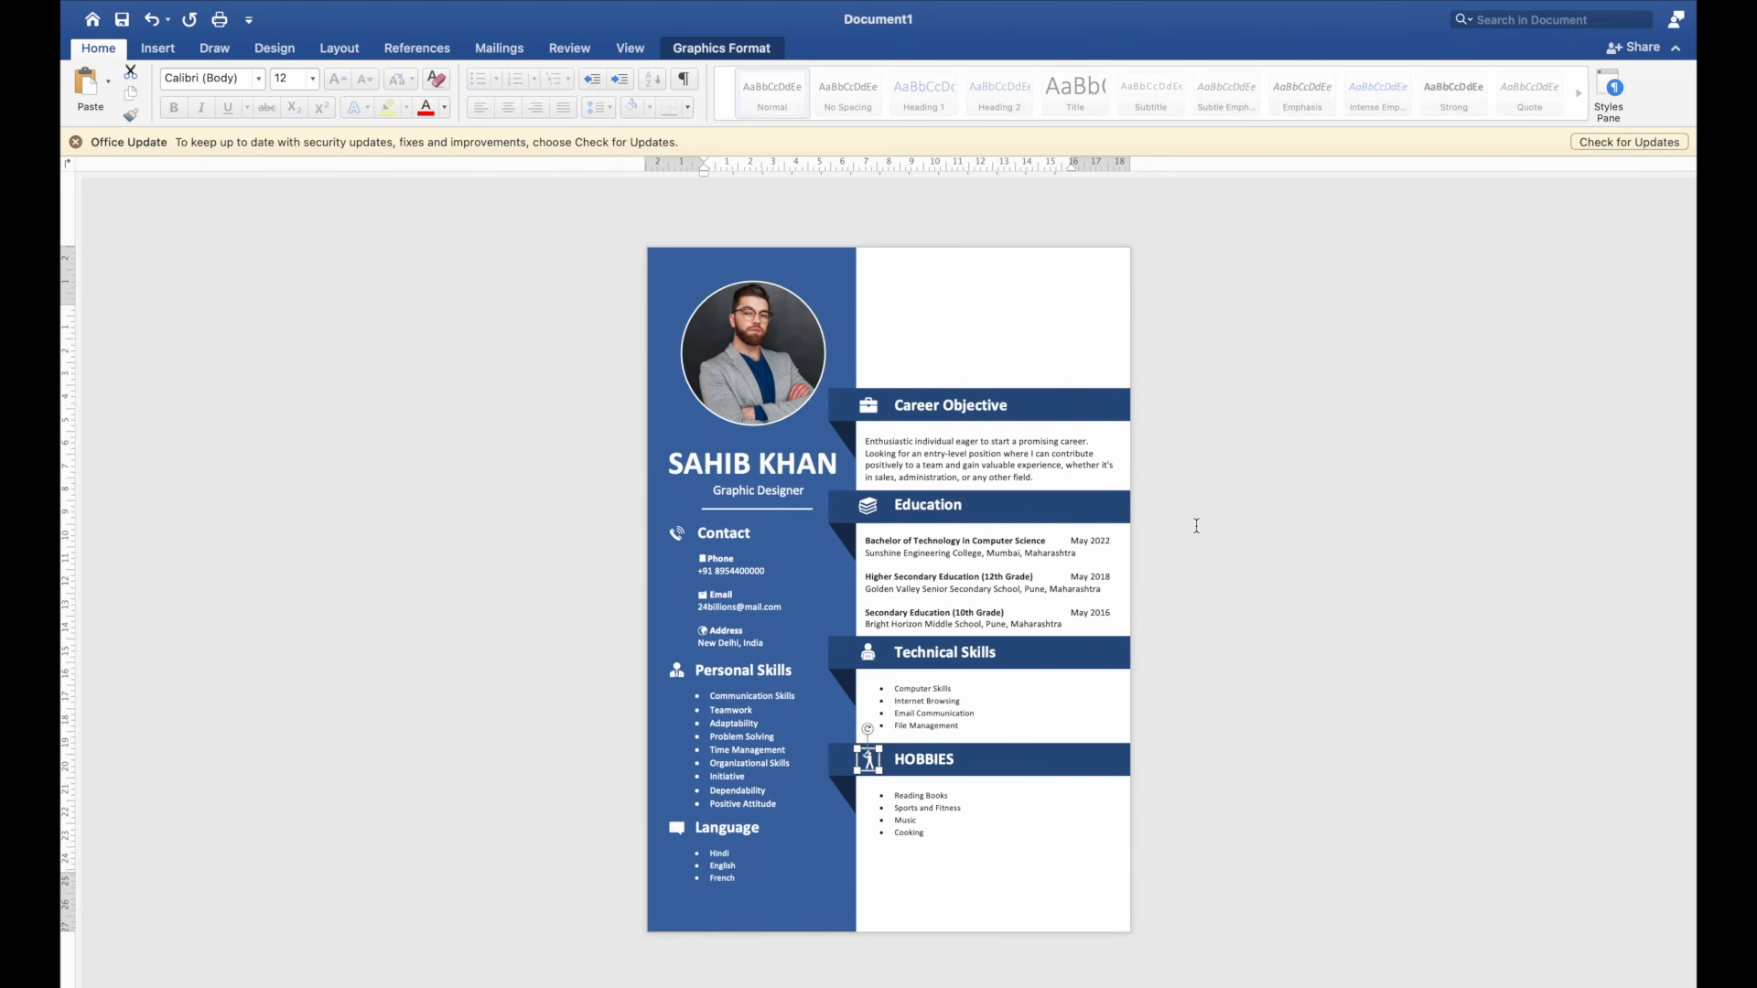
click(1196, 526)
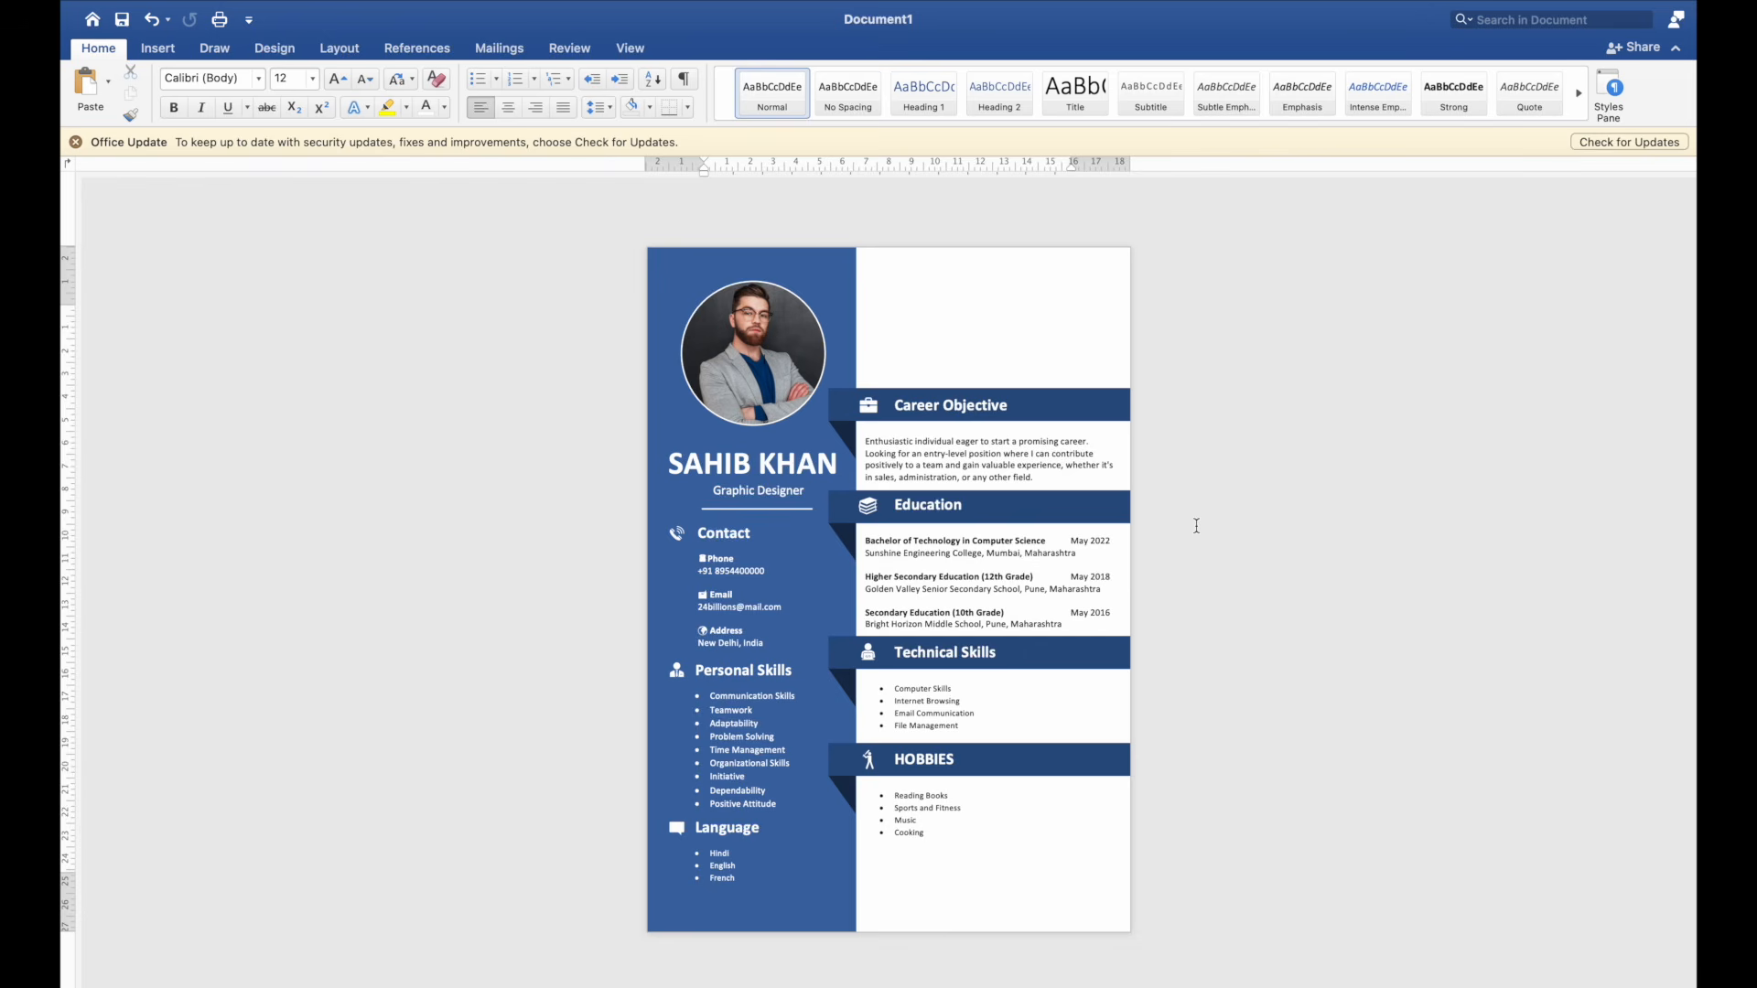
Step: Add a blank line after the Career Objective paragraph to increase the space before Education
click(1013, 465)
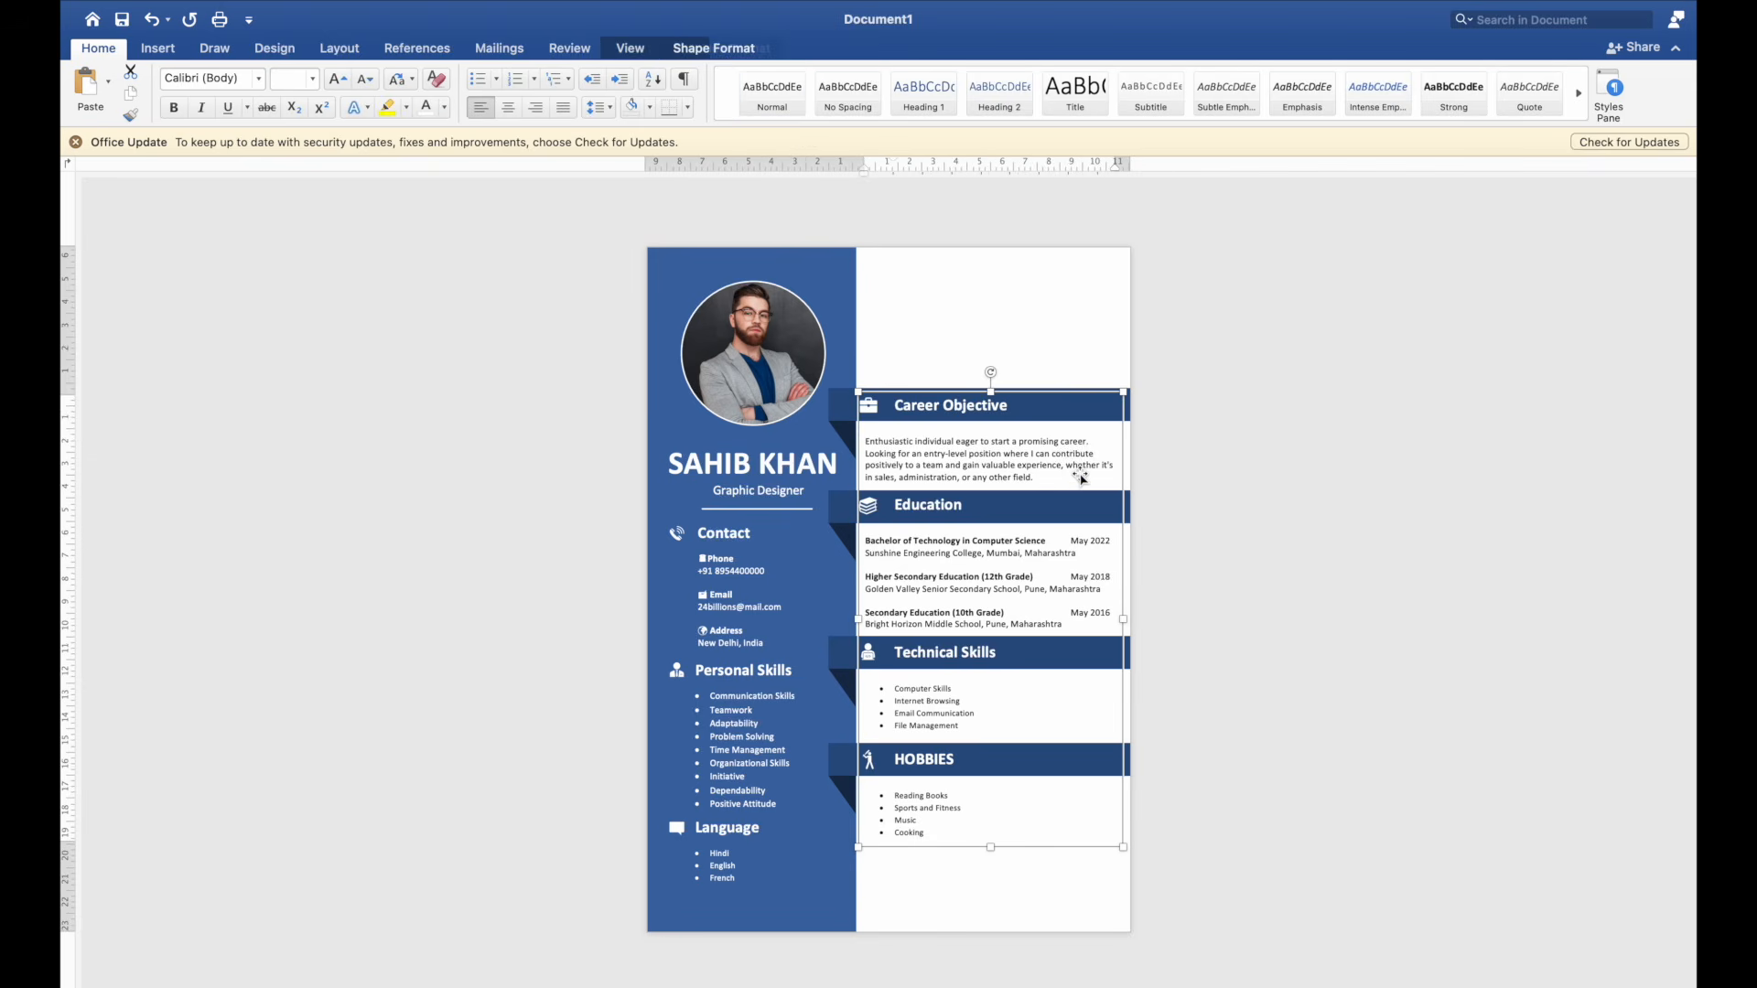
click(1079, 473)
key(Return)
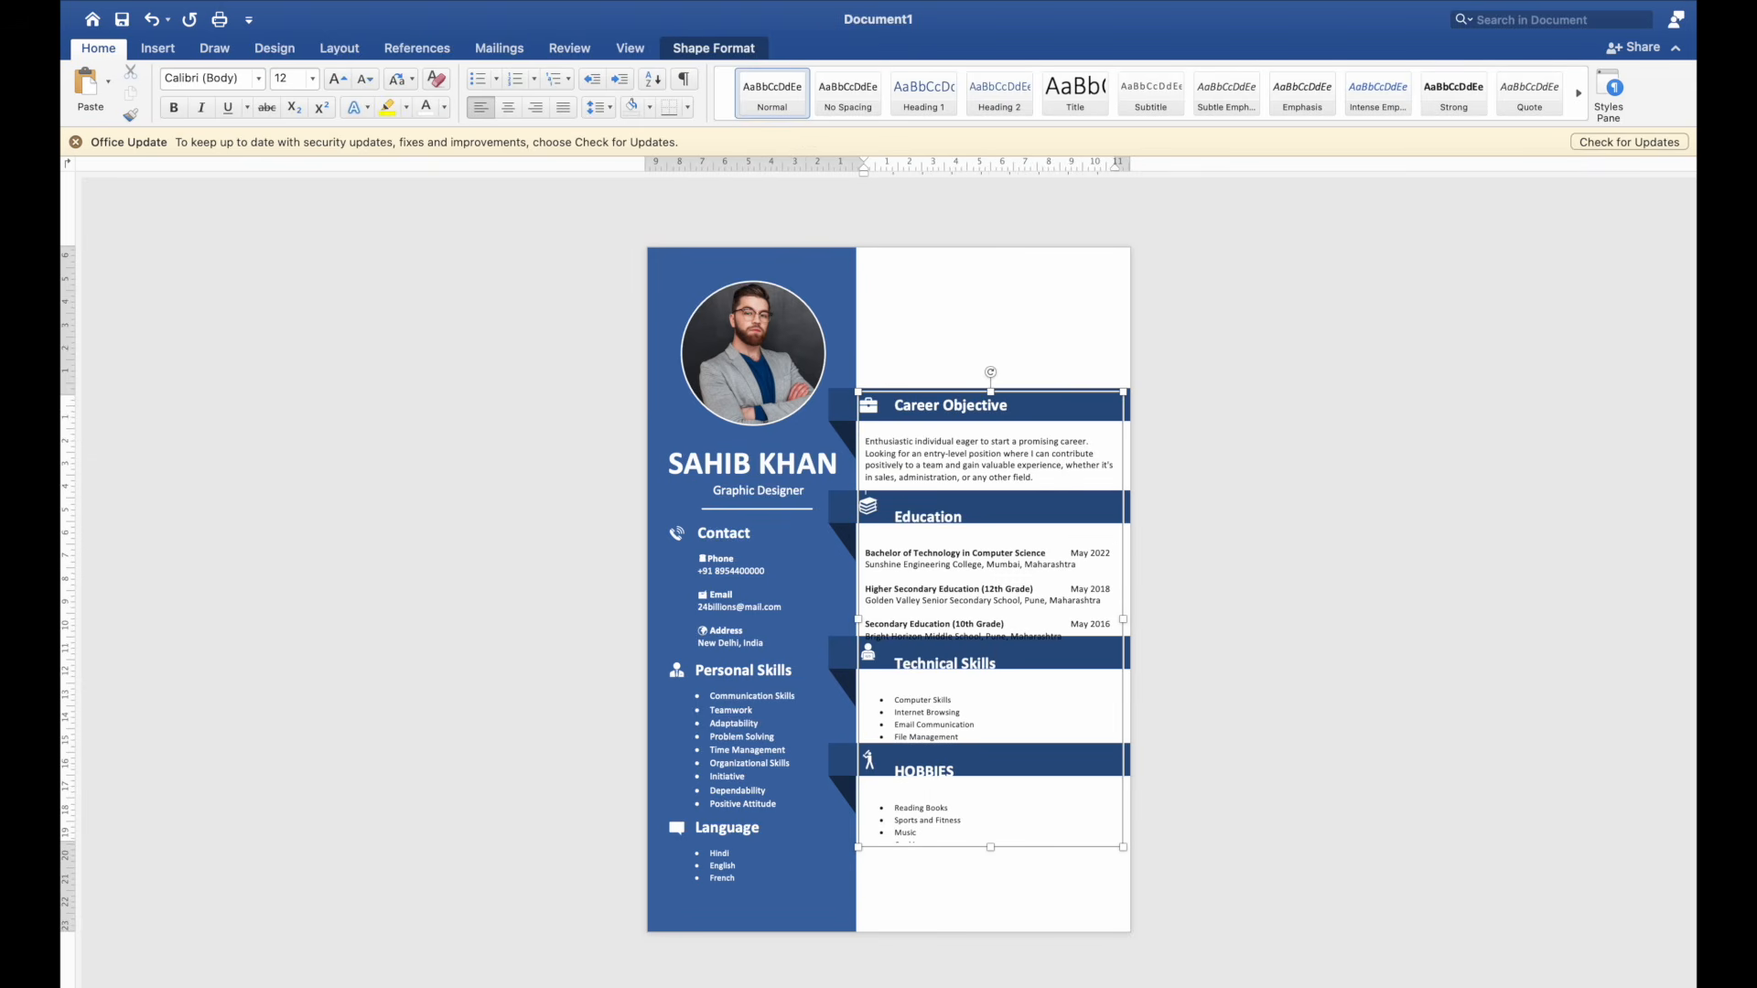
Step: Select the Education, Technical Skills and HOBBIES banners with their icons and move them down to match the shifted headings
click(847, 505)
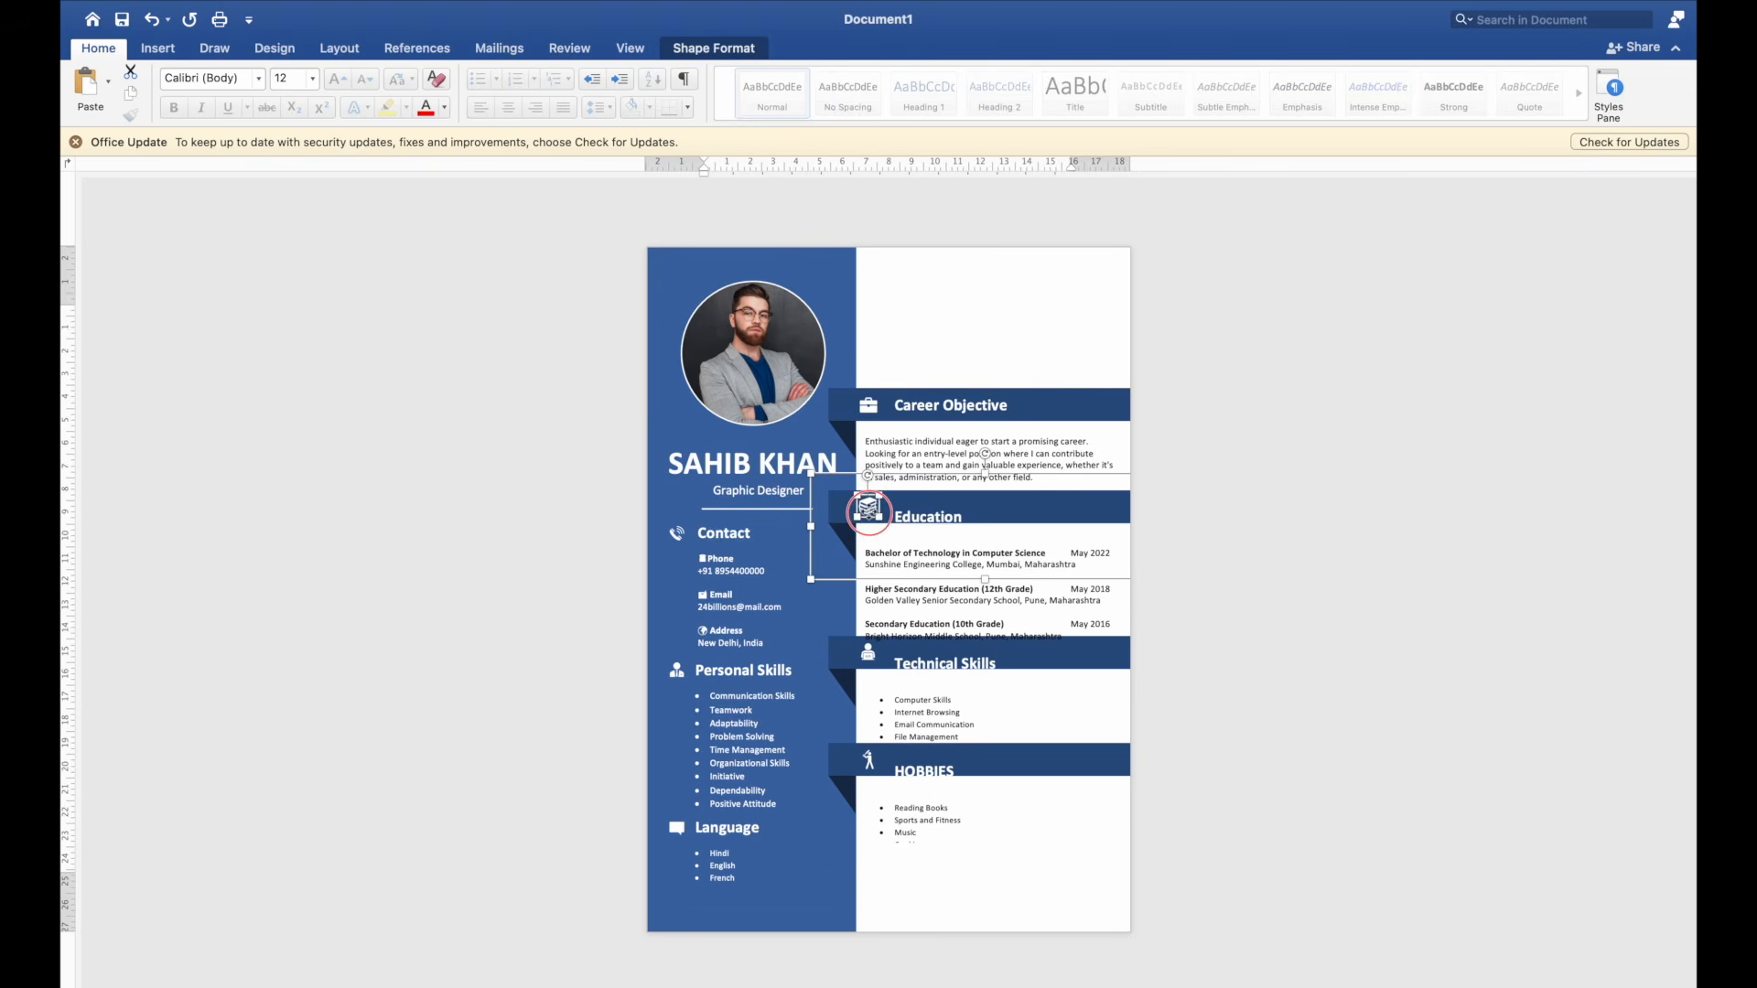
click(868, 506)
shift+click(866, 660)
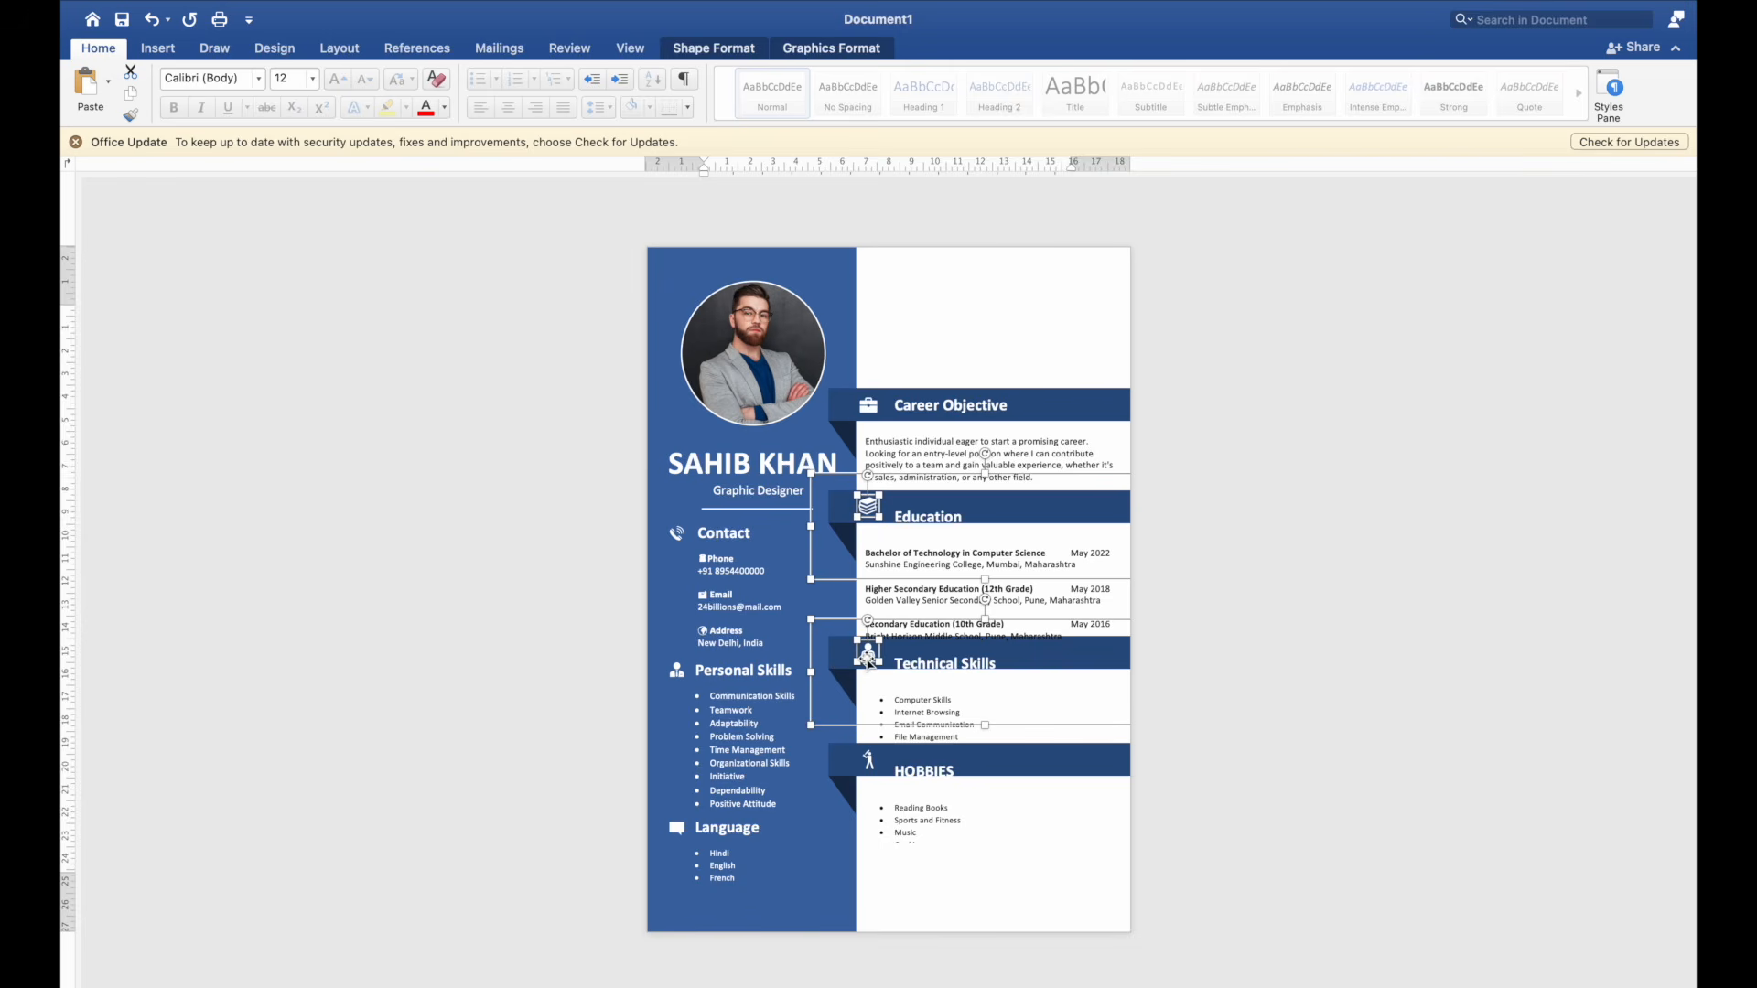
shift+click(874, 761)
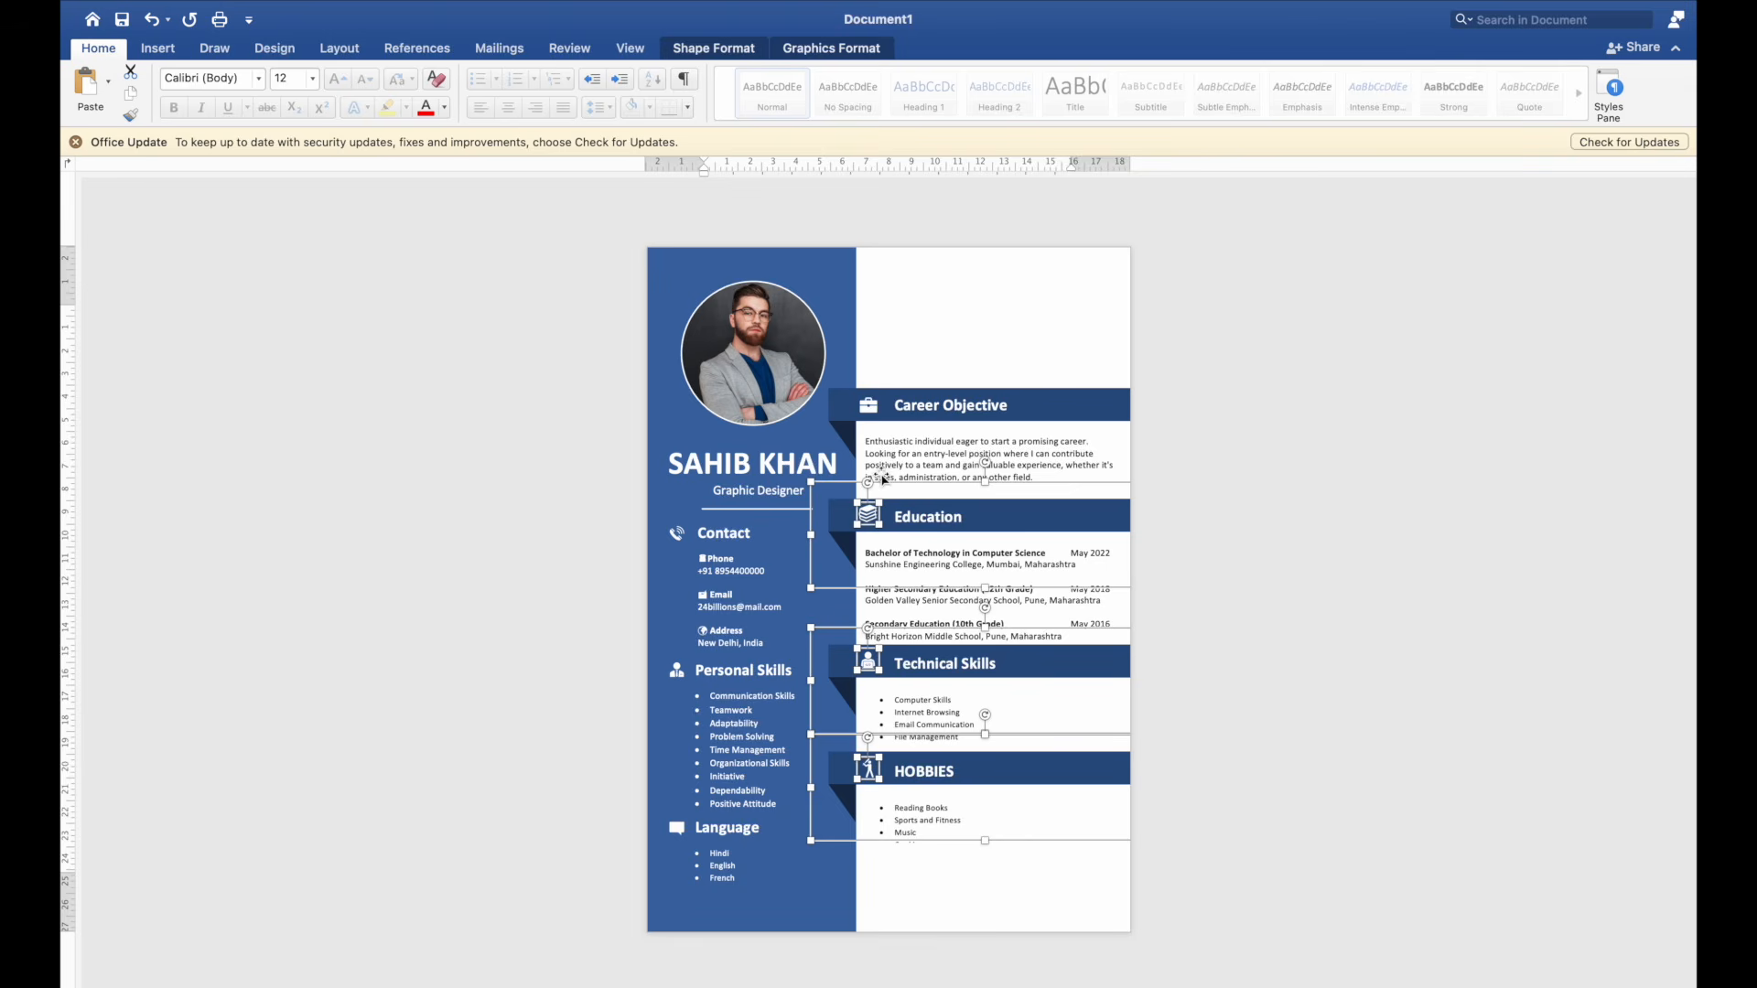
Step: Add the Career Objective banner, its icon and the right-column text box to the selection and move everything slightly up
shift+click(931, 406)
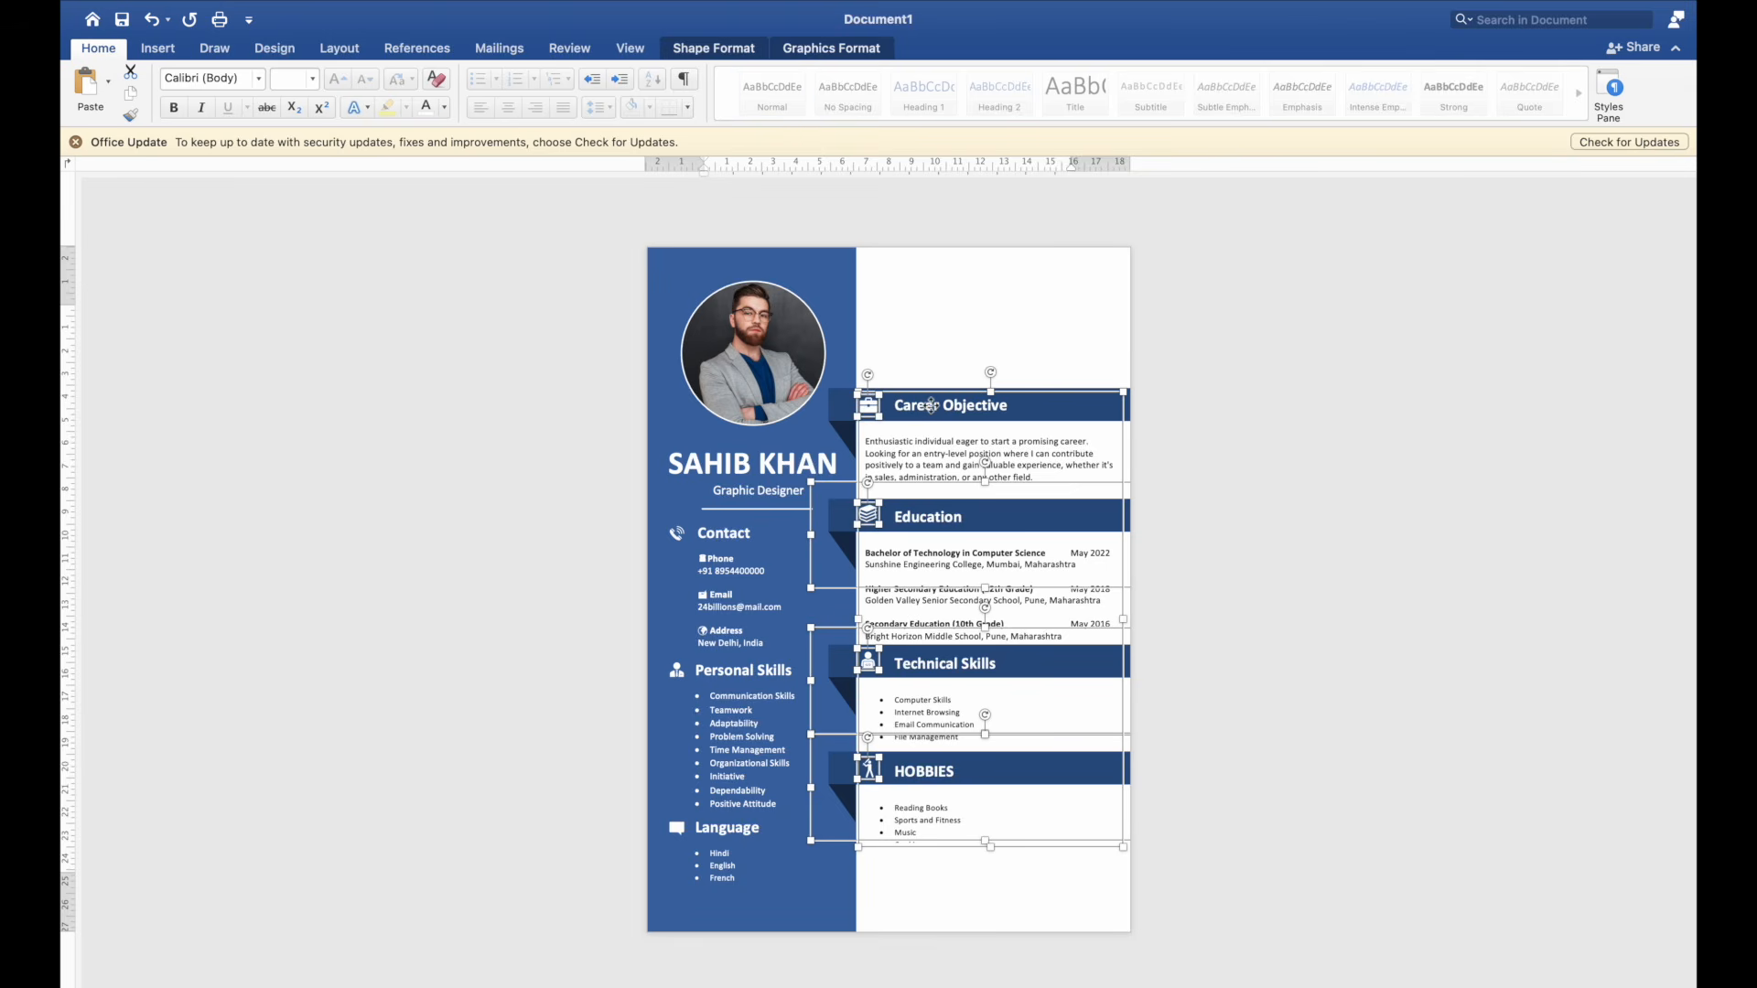
shift+click(838, 405)
key(Up)
key(Up)
key(Up)
key(Up)
key(Up)
key(Up)
key(Up)
key(Up)
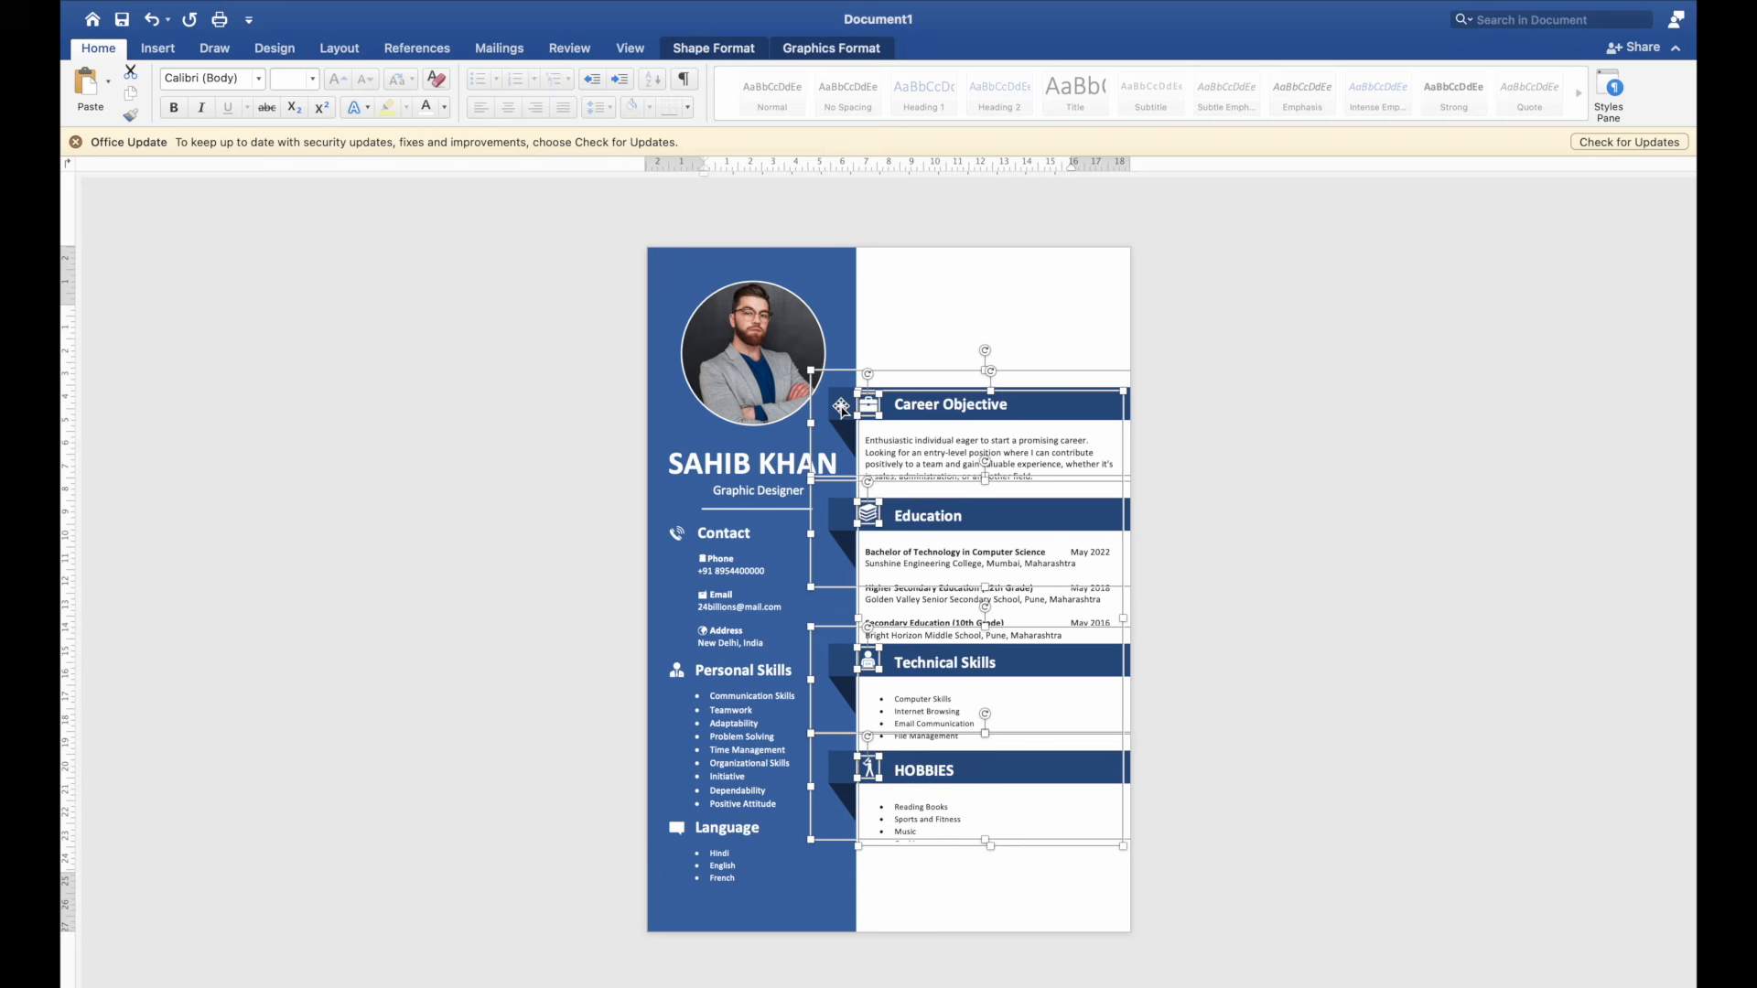
key(Up)
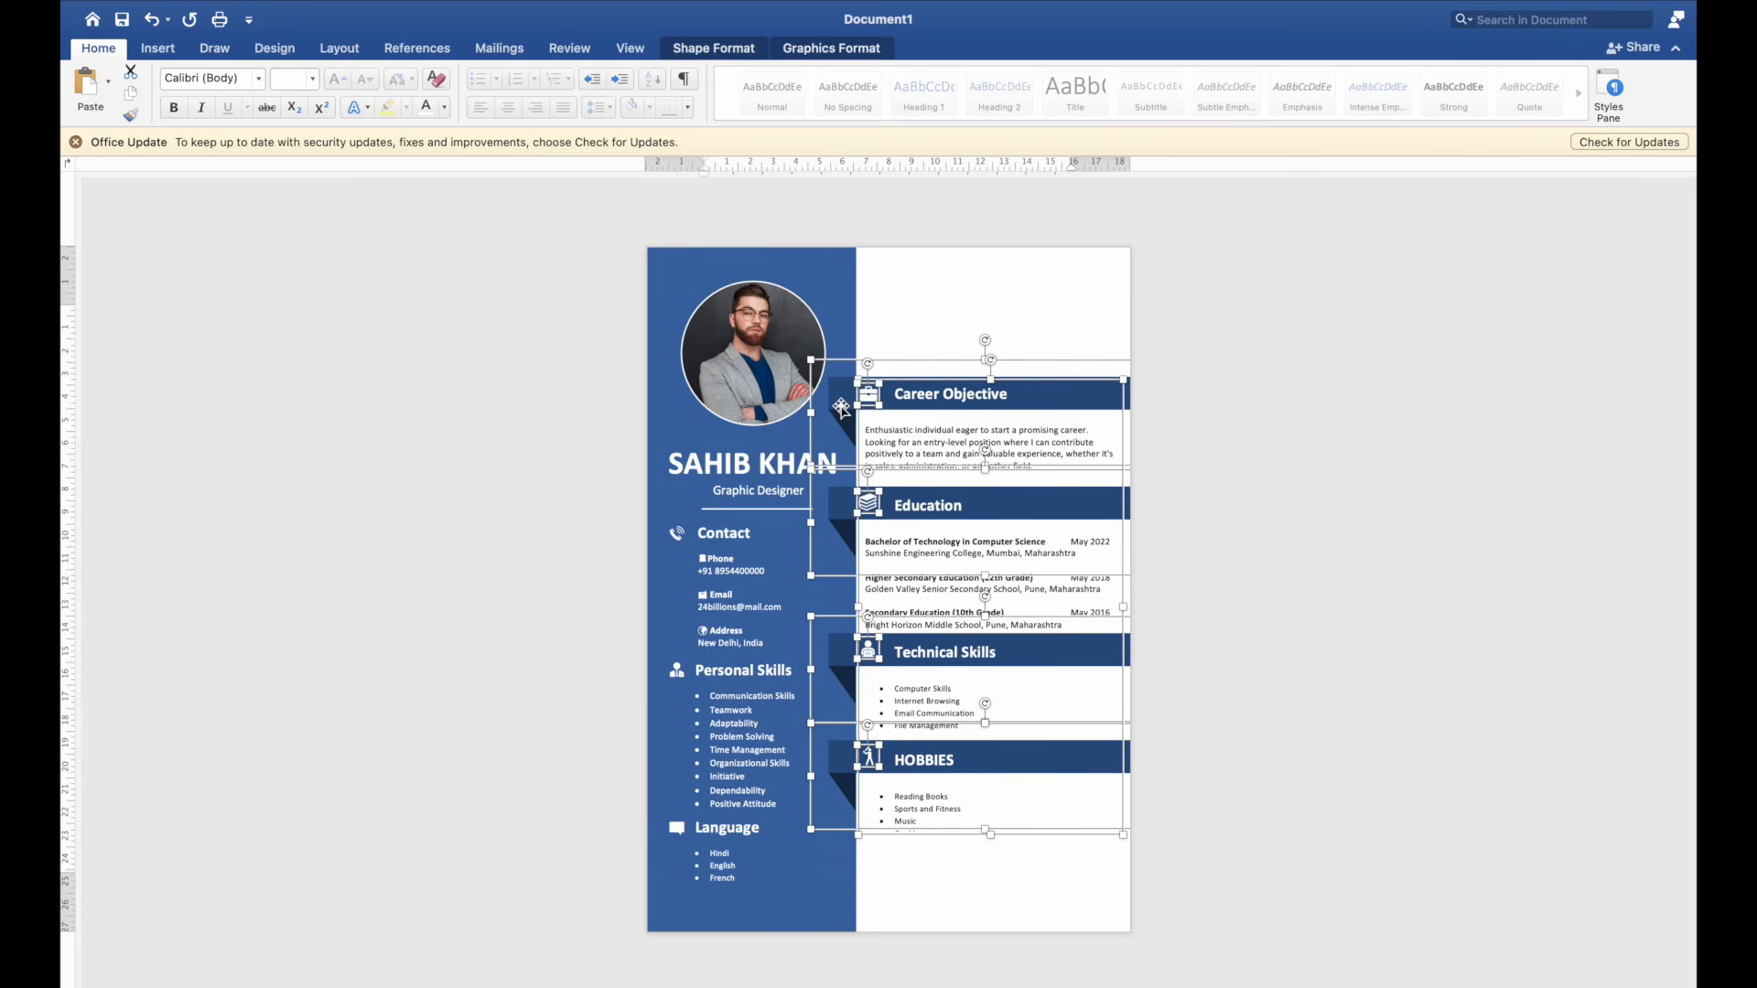
Step: Extend the right-column text box downward so the last hobby, Cooking, fits inside it
click(1265, 470)
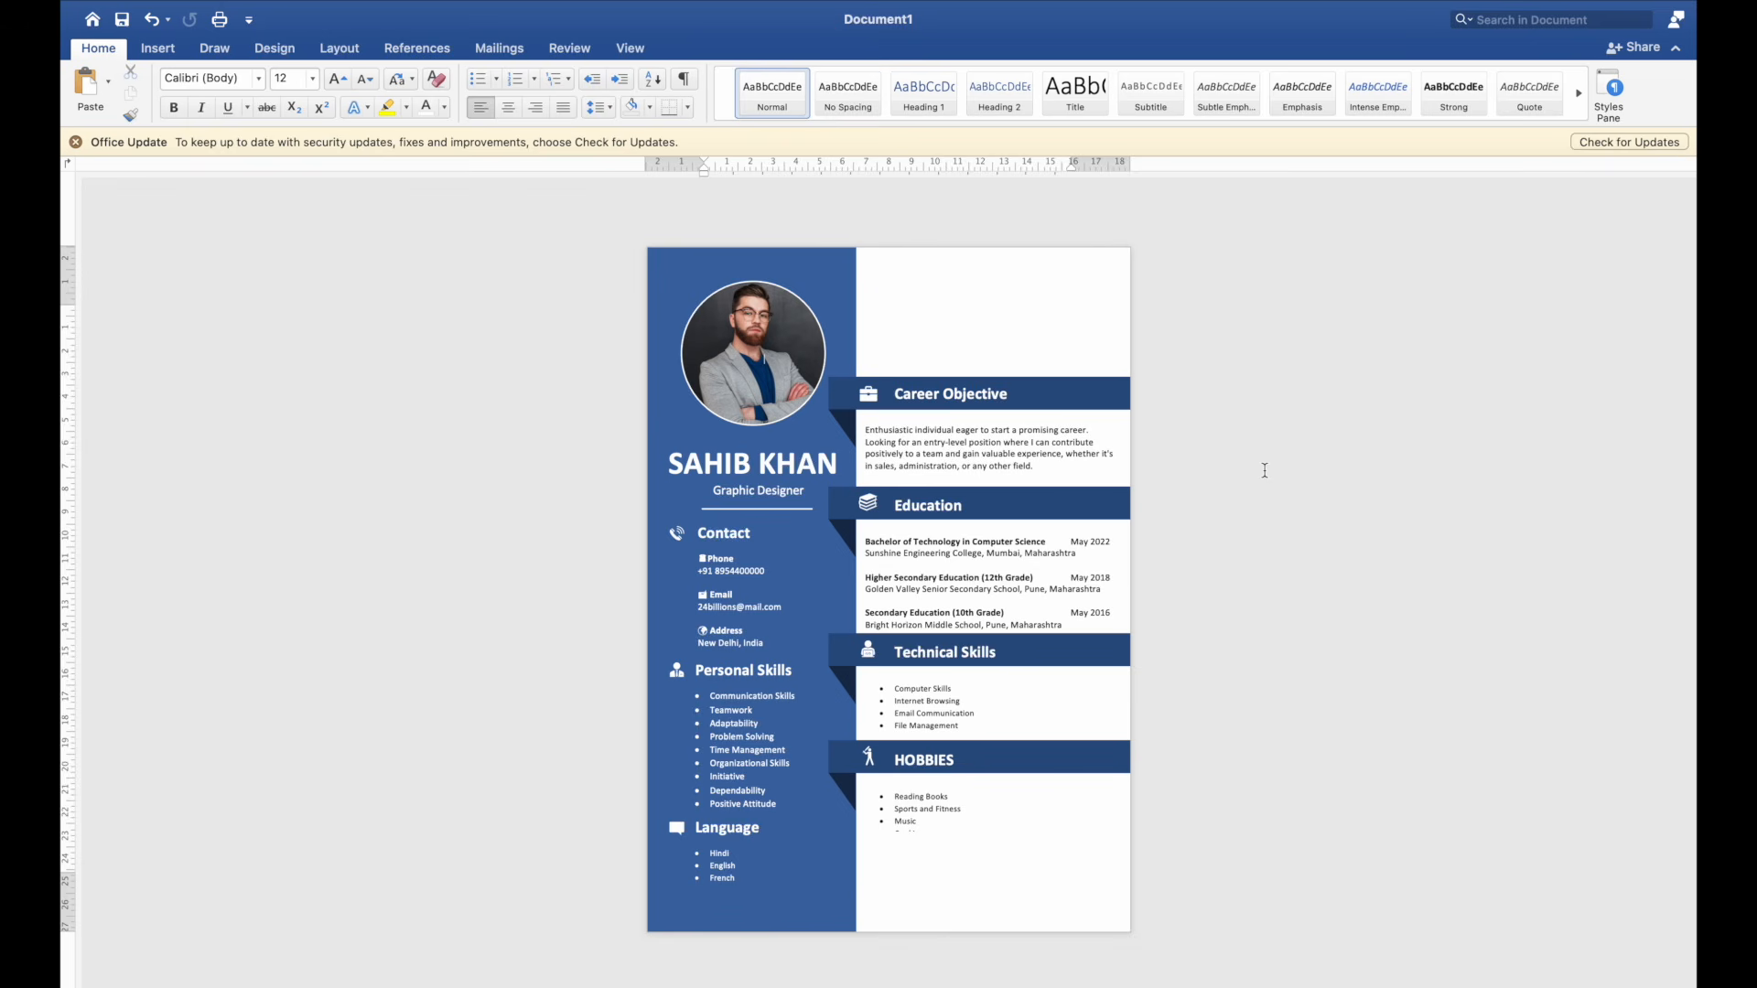
click(974, 801)
drag(991, 836, 999, 857)
click(1180, 755)
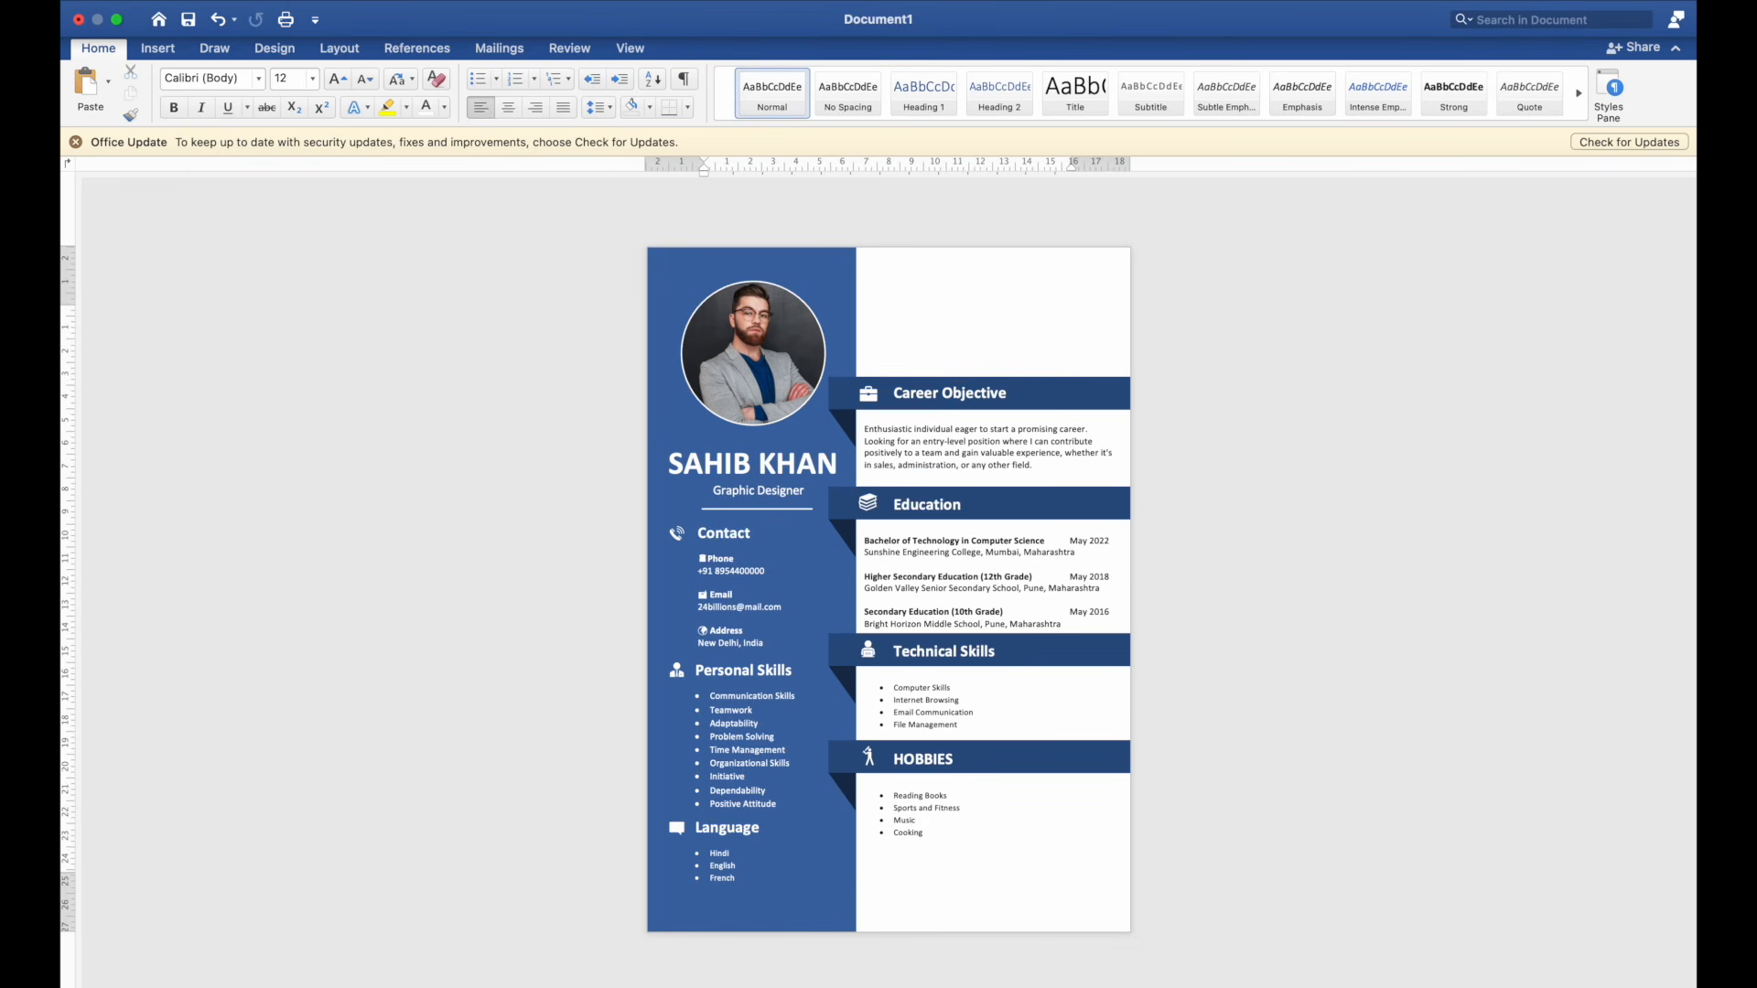